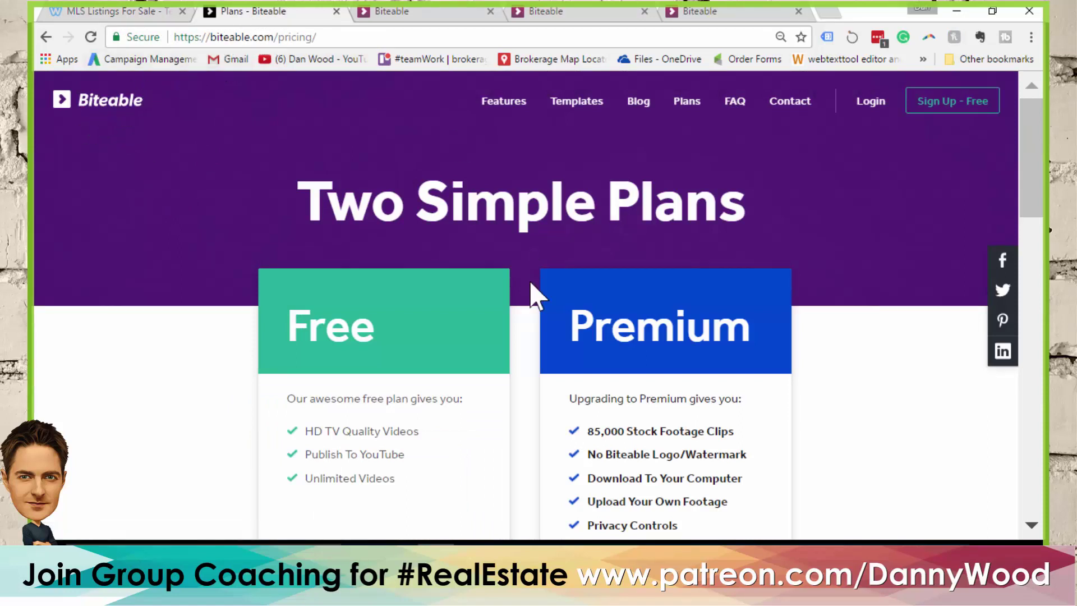
pyautogui.scroll(-3, 565, 241)
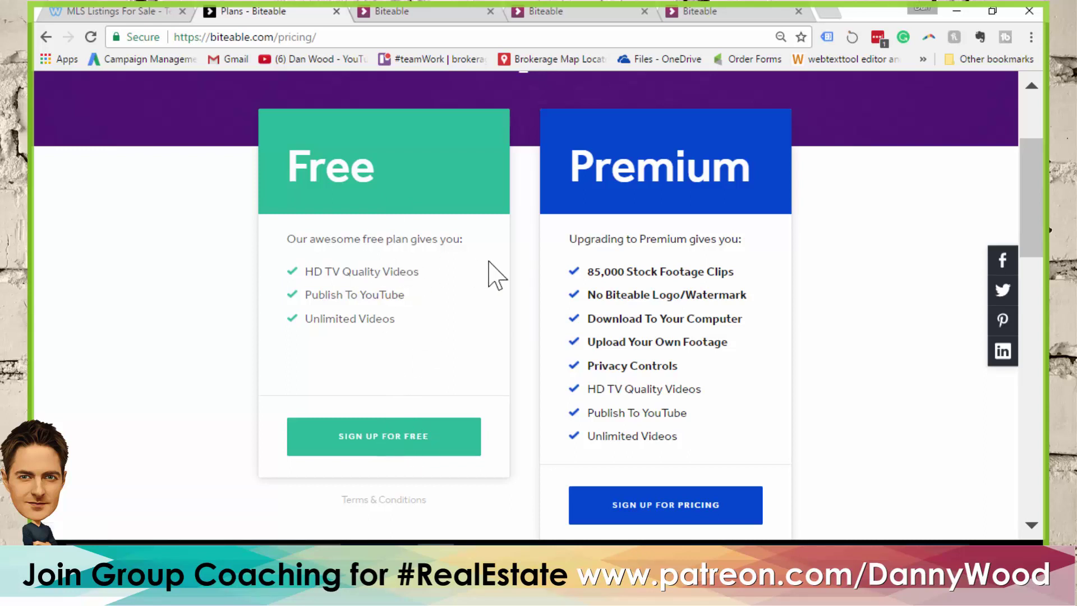
pyautogui.doubleClick(706, 295)
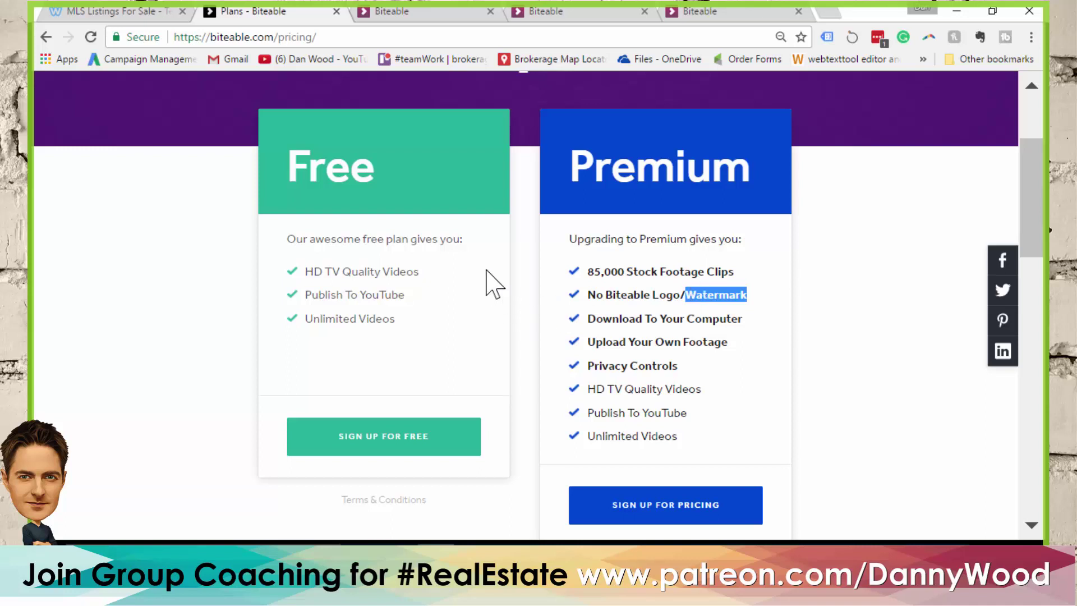
pyautogui.doubleClick(678, 167)
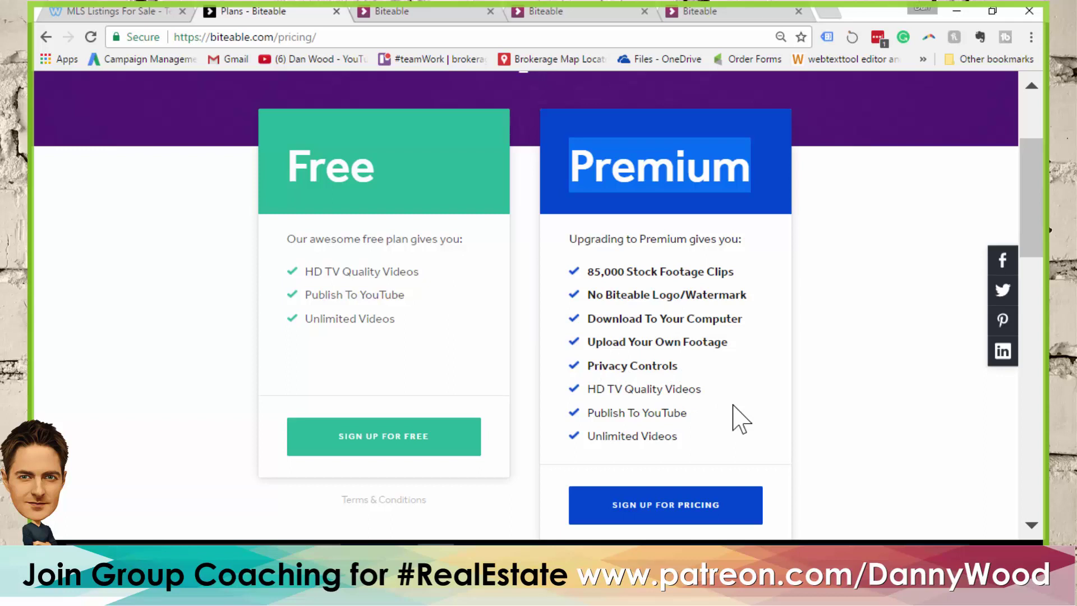
pyautogui.click(719, 213)
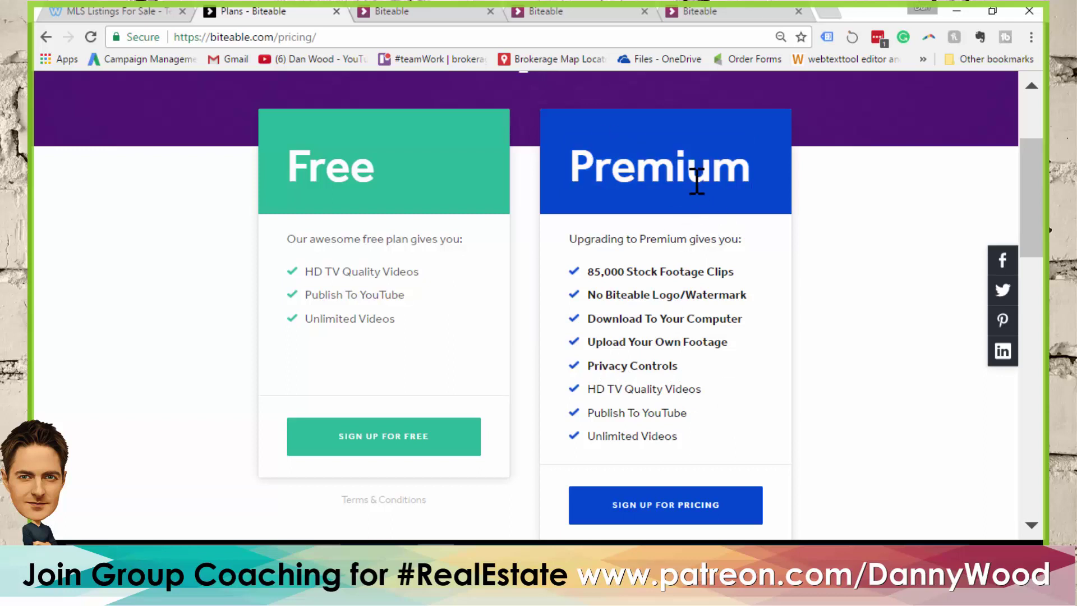
pyautogui.doubleClick(645, 174)
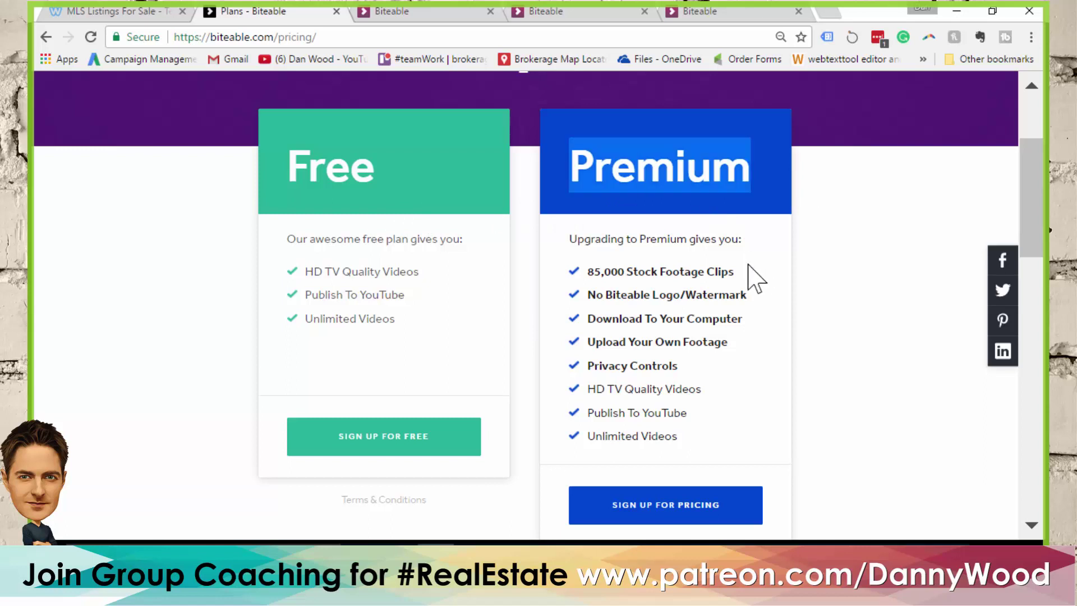
pyautogui.doubleClick(334, 172)
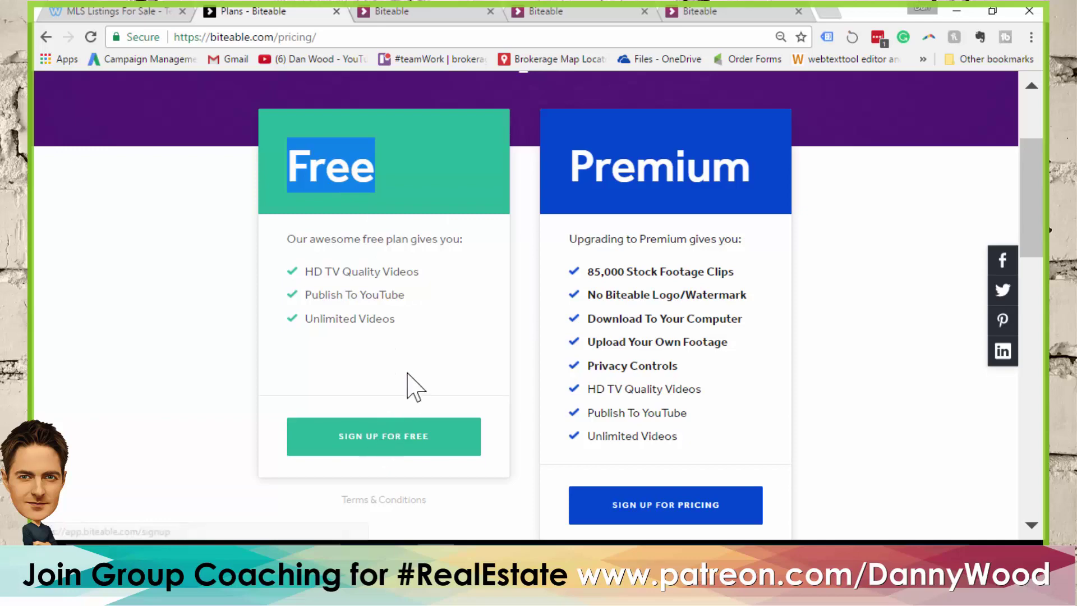
pyautogui.scroll(3, 399, 359)
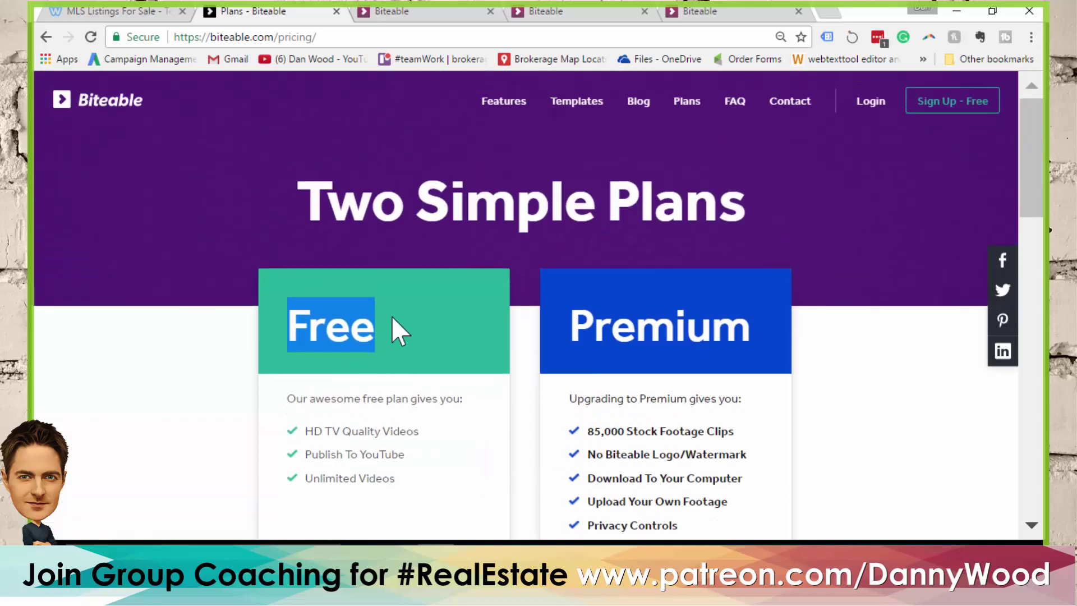
# Play and pause the teal House Values video preview
pyautogui.click(413, 12)
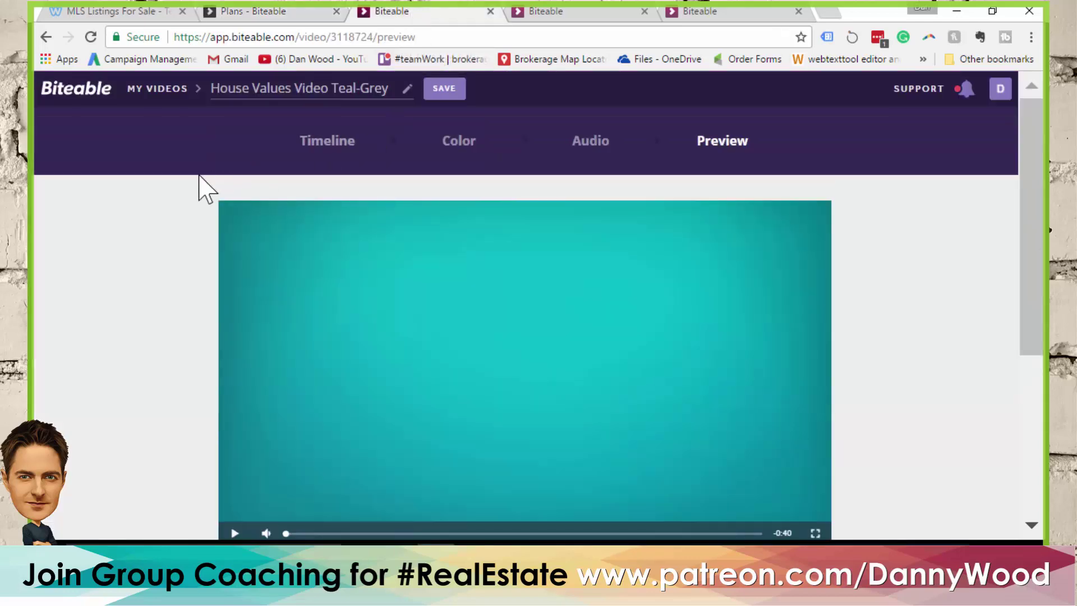
pyautogui.click(557, 12)
pyautogui.scroll(-1, 736, 280)
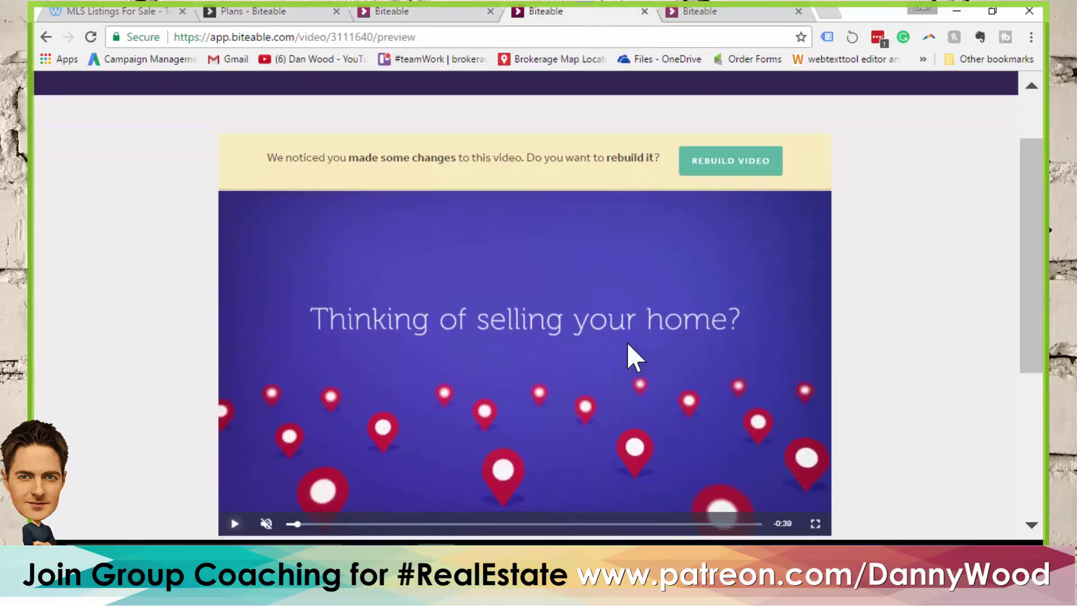
pyautogui.click(428, 15)
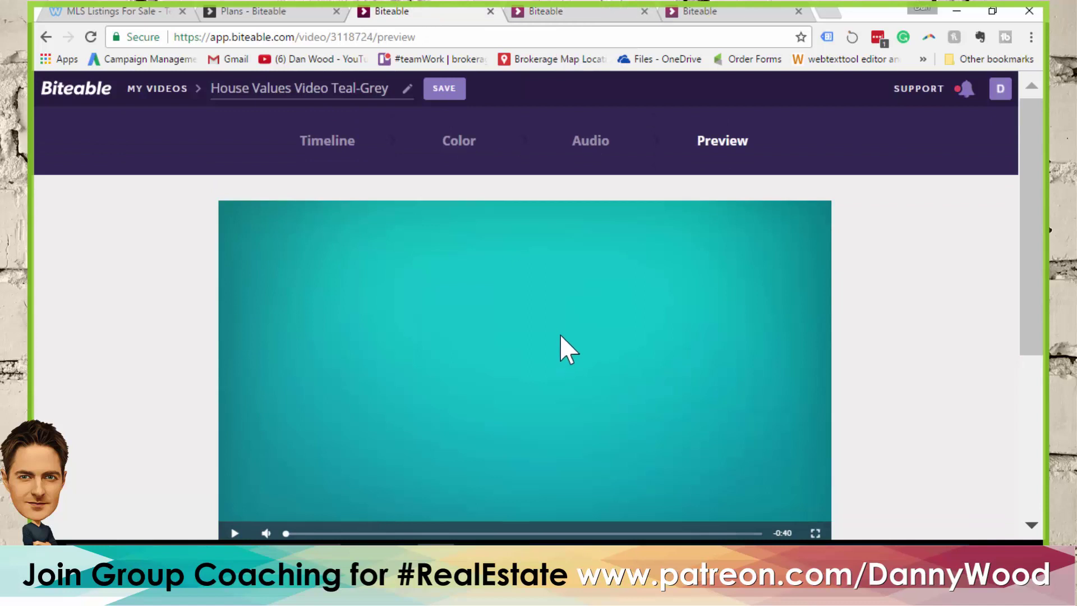
pyautogui.scroll(-1, 518, 327)
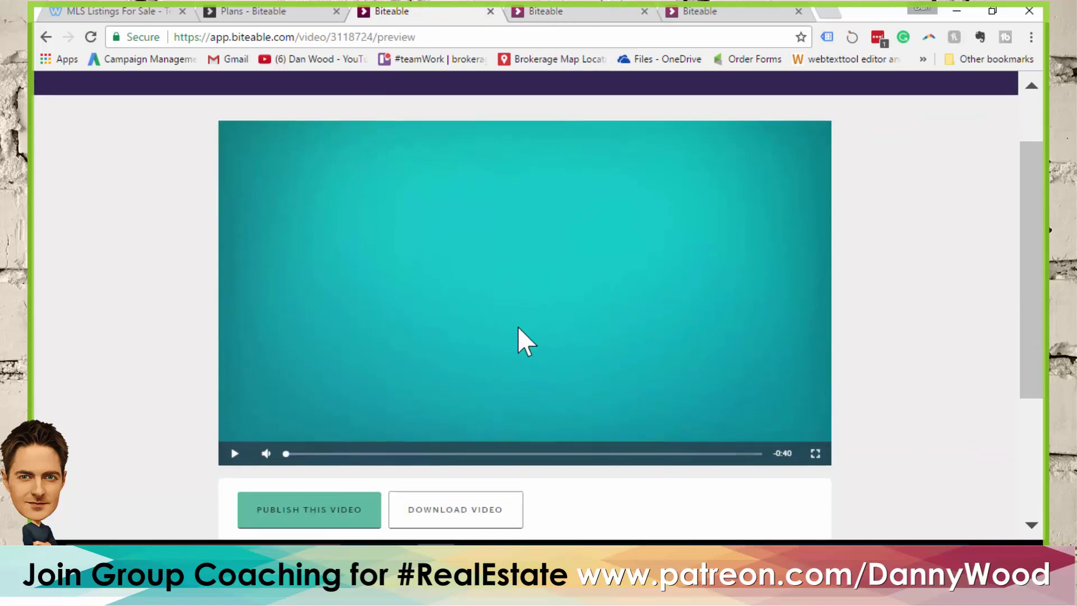
pyautogui.click(235, 453)
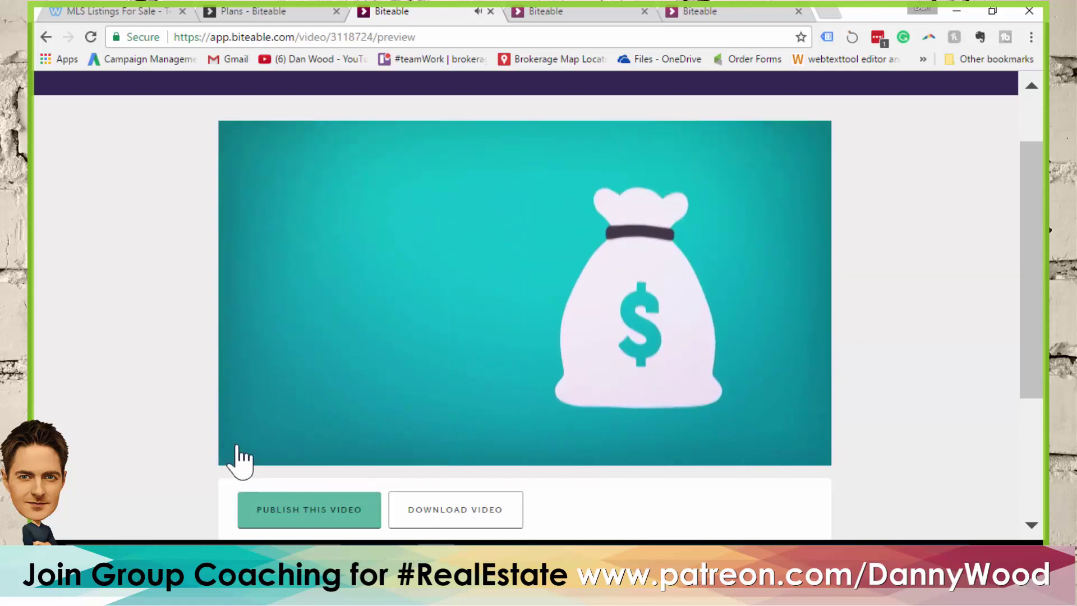
pyautogui.click(235, 453)
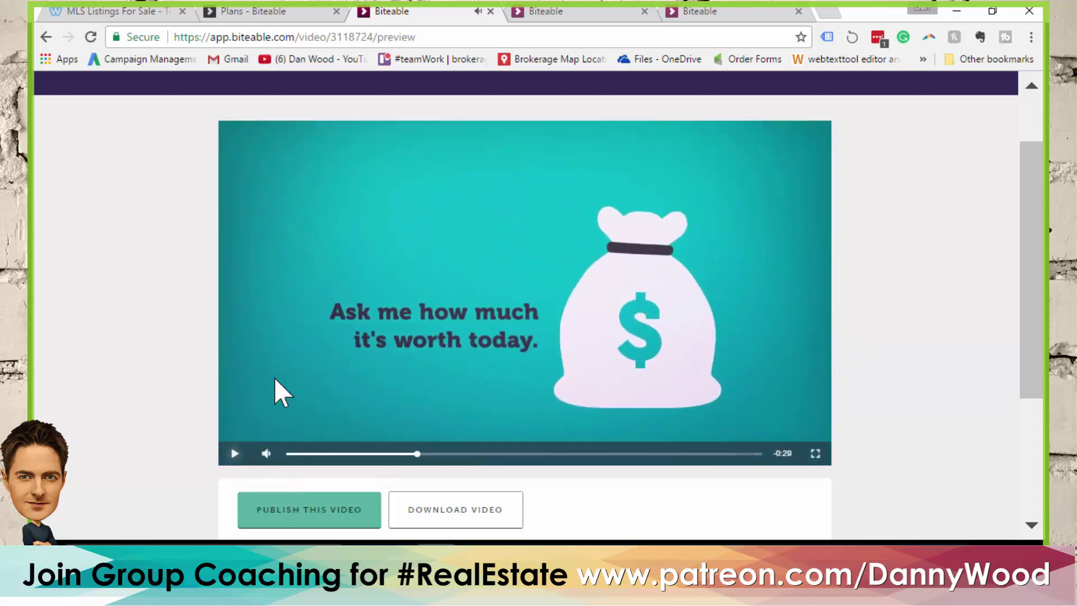
# Play the purple selling-your-home preview with the sound turned up, pause it, then show My Videos
pyautogui.click(547, 12)
pyautogui.scroll(-2, 419, 231)
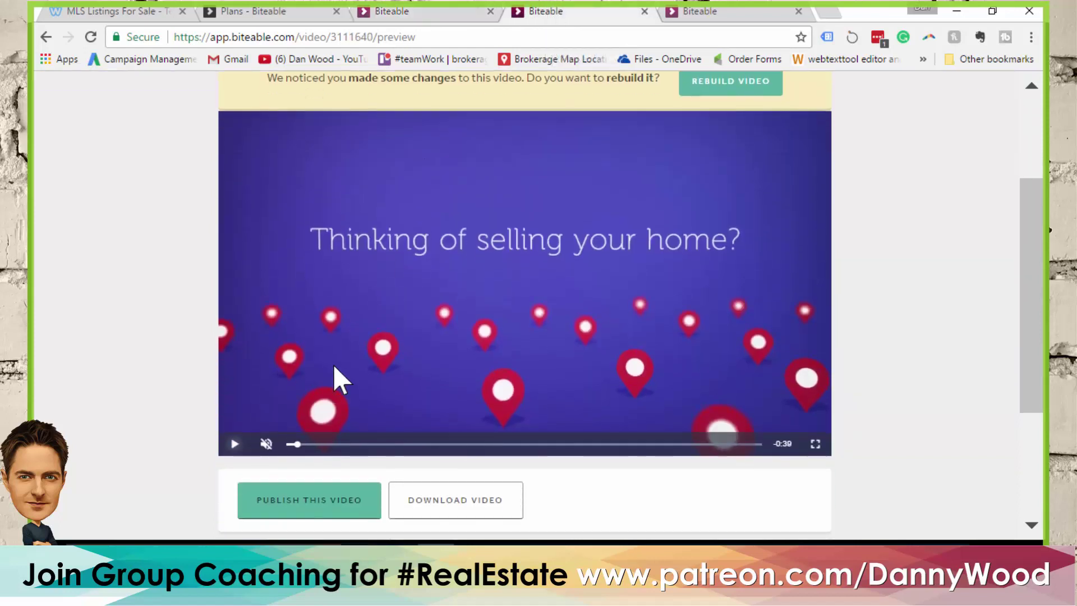
pyautogui.click(231, 444)
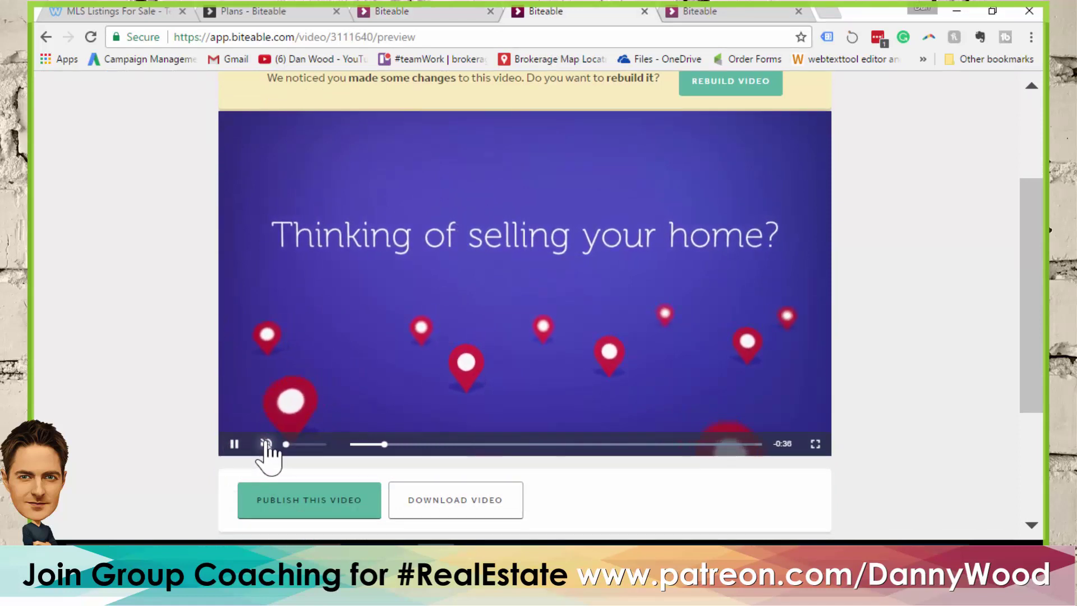
pyautogui.moveTo(285, 444); pyautogui.dragTo(326, 445)
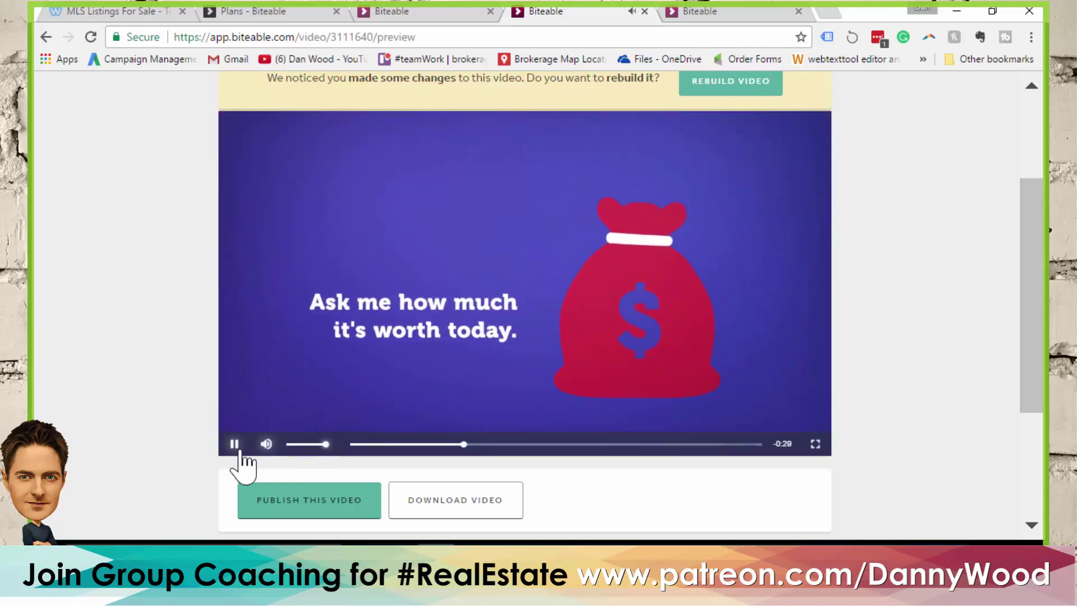
pyautogui.click(234, 443)
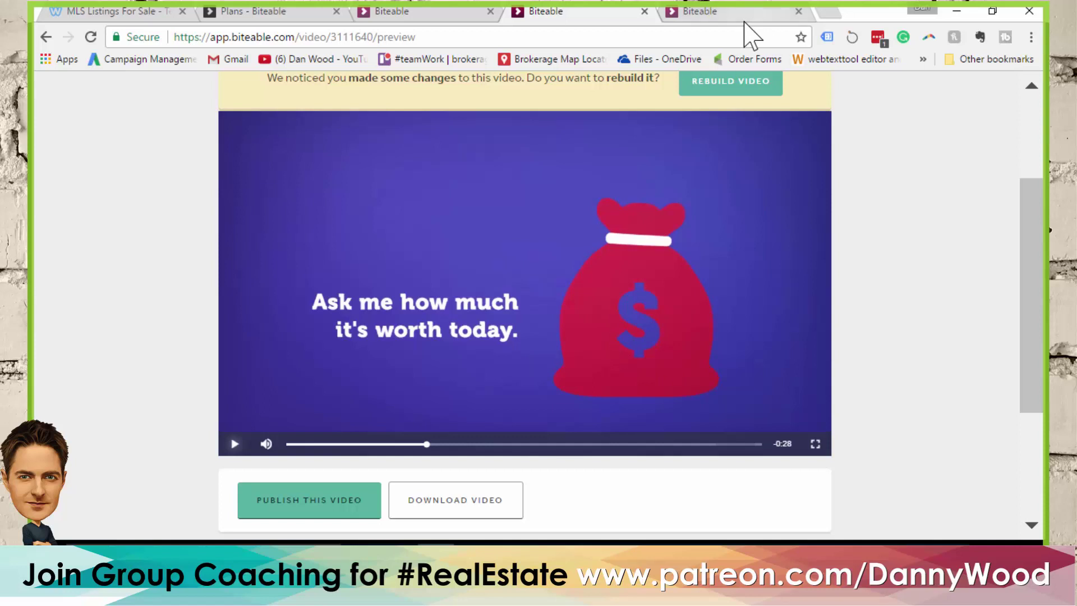
pyautogui.click(728, 14)
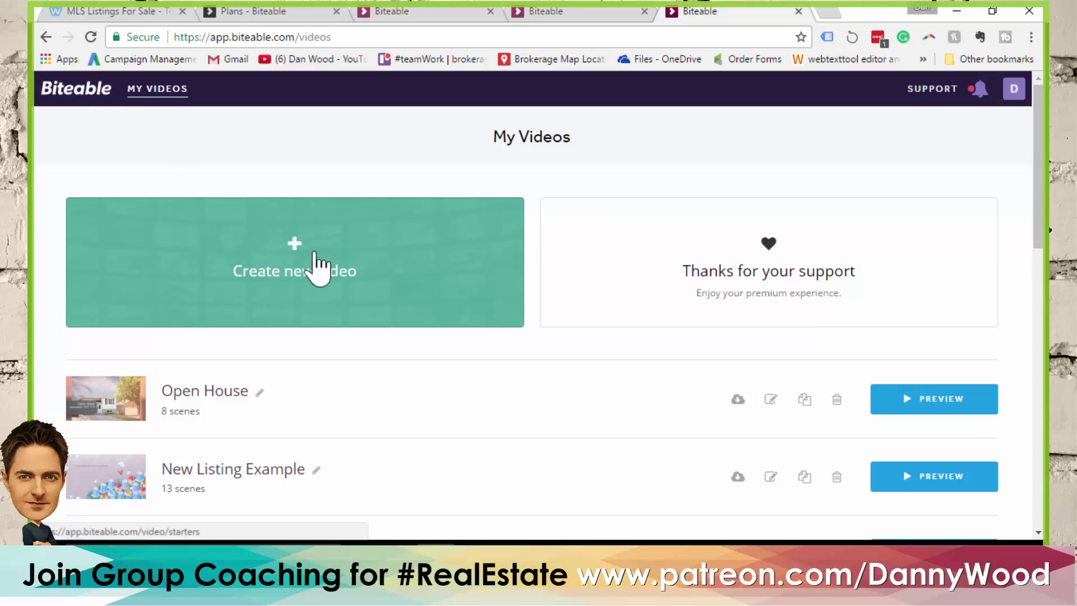
# Create a new video from scratch and begin entering the title 'Buyer Test'
pyautogui.scroll(-1, 505, 395)
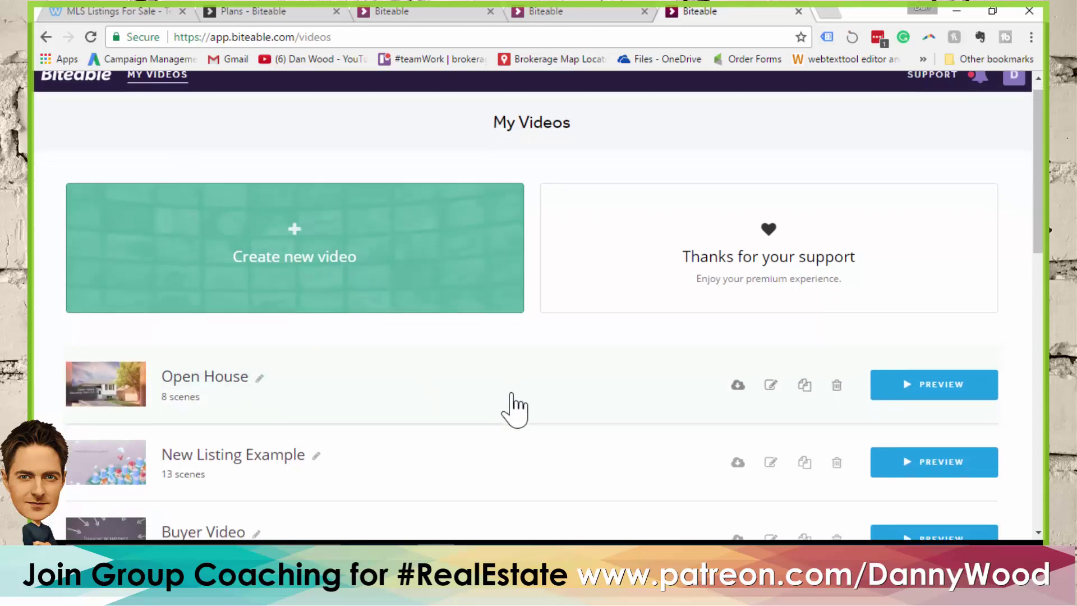
pyautogui.scroll(-12, 513, 406)
pyautogui.scroll(1, 595, 359)
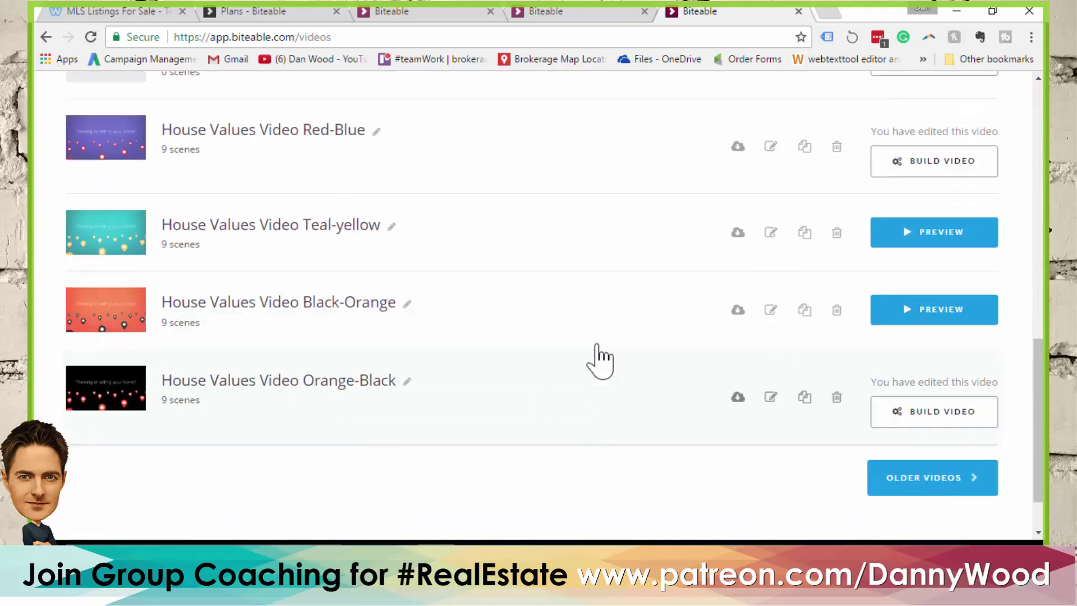
pyautogui.scroll(12, 584, 359)
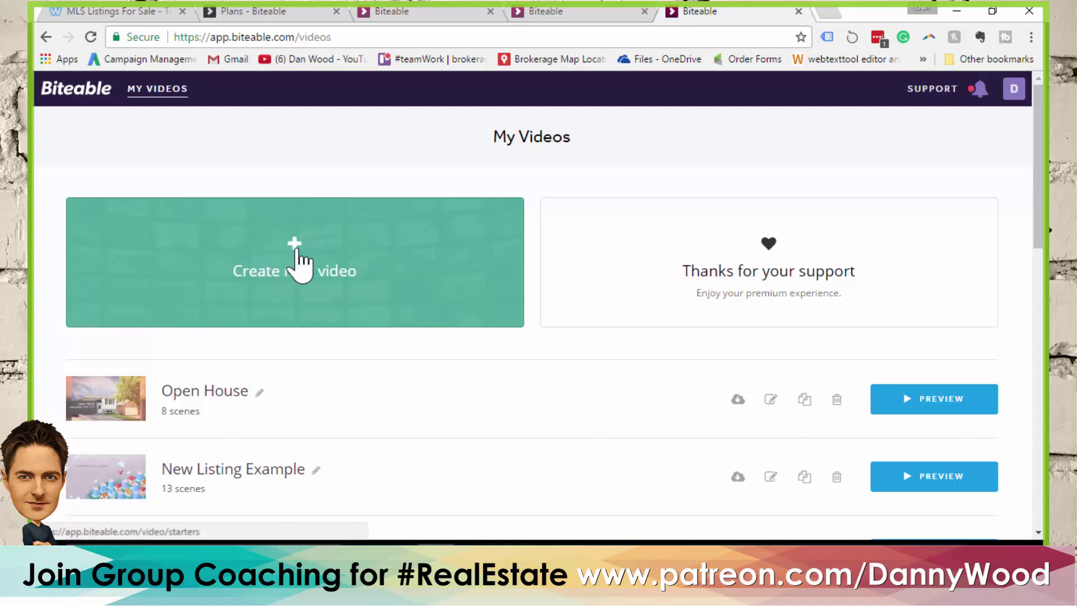
pyautogui.click(297, 263)
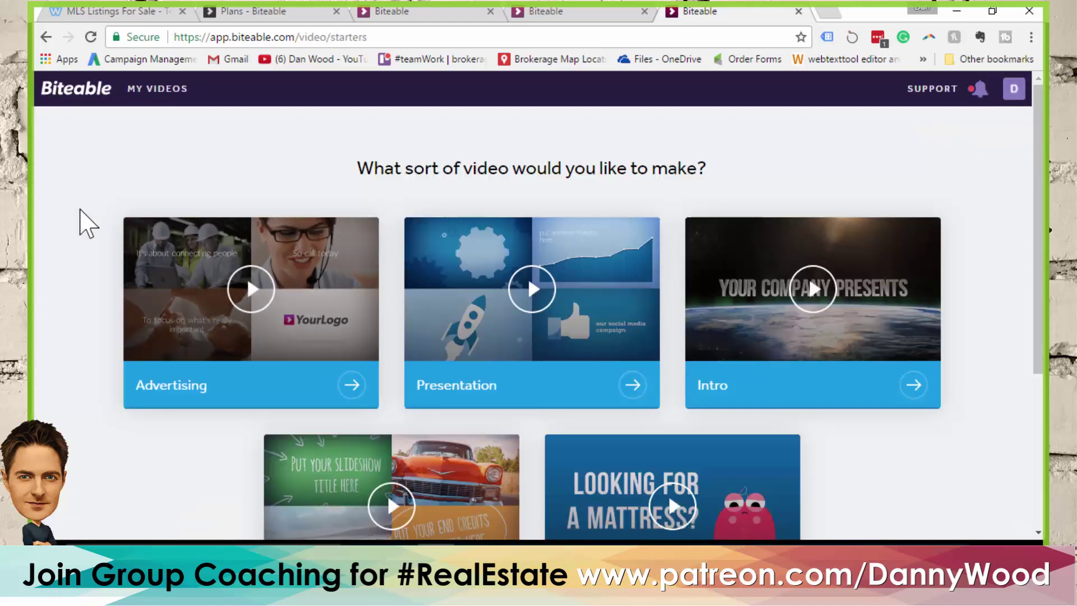
pyautogui.scroll(-2, 87, 223)
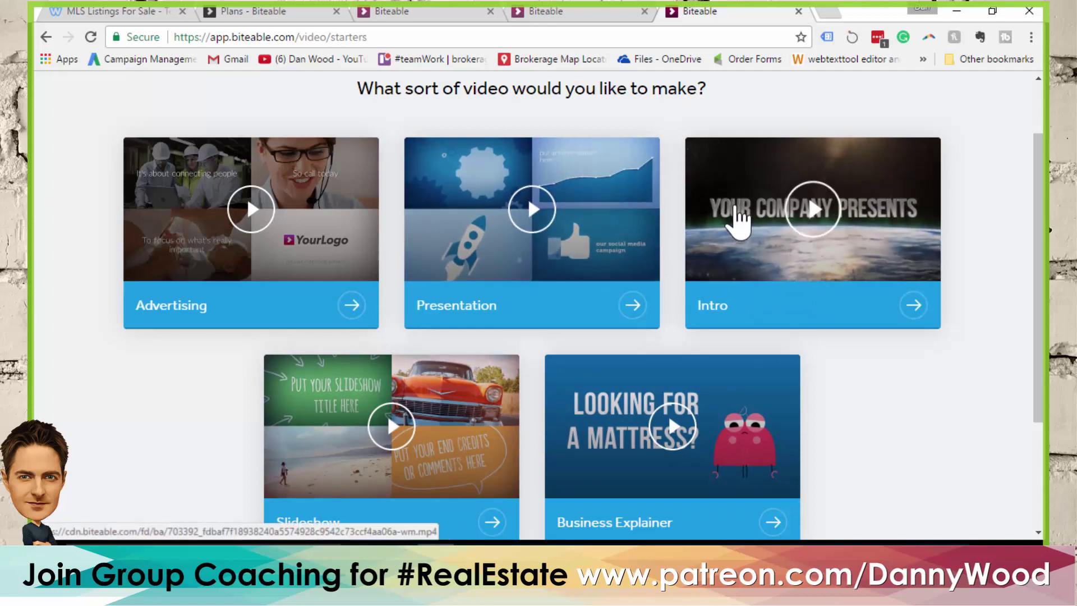
pyautogui.scroll(-3, 888, 279)
pyautogui.scroll(-1, 830, 371)
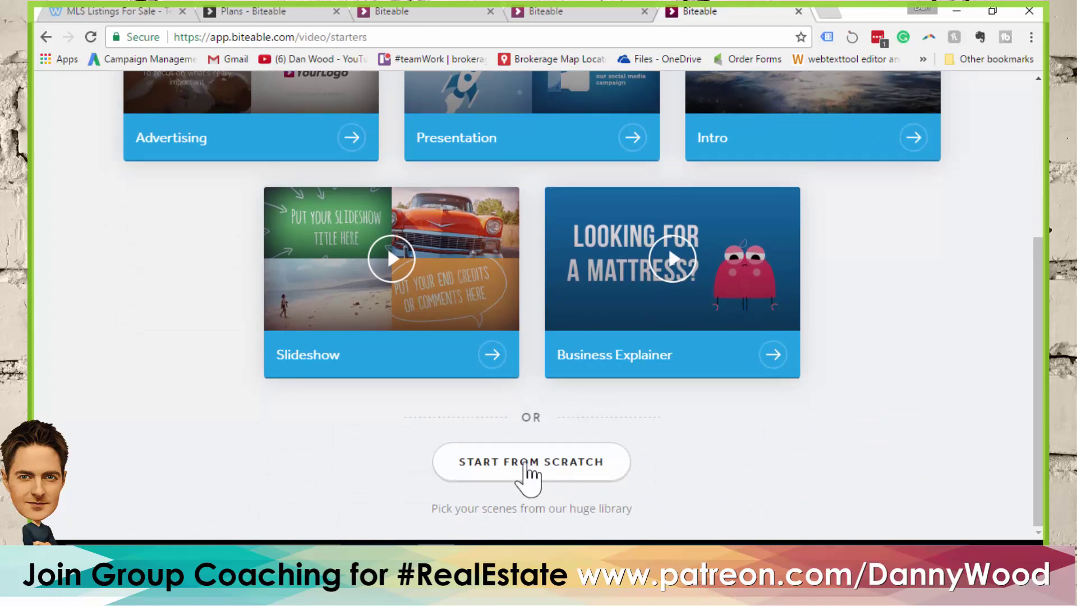
pyautogui.click(523, 462)
pyautogui.click(538, 253)
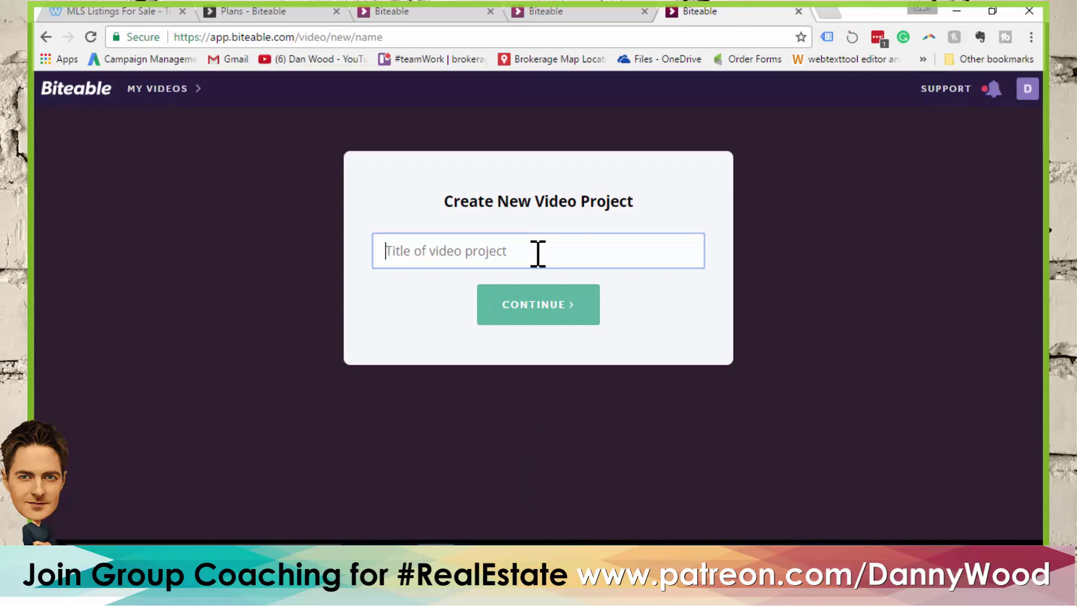
pyautogui.write('Buyer Test')
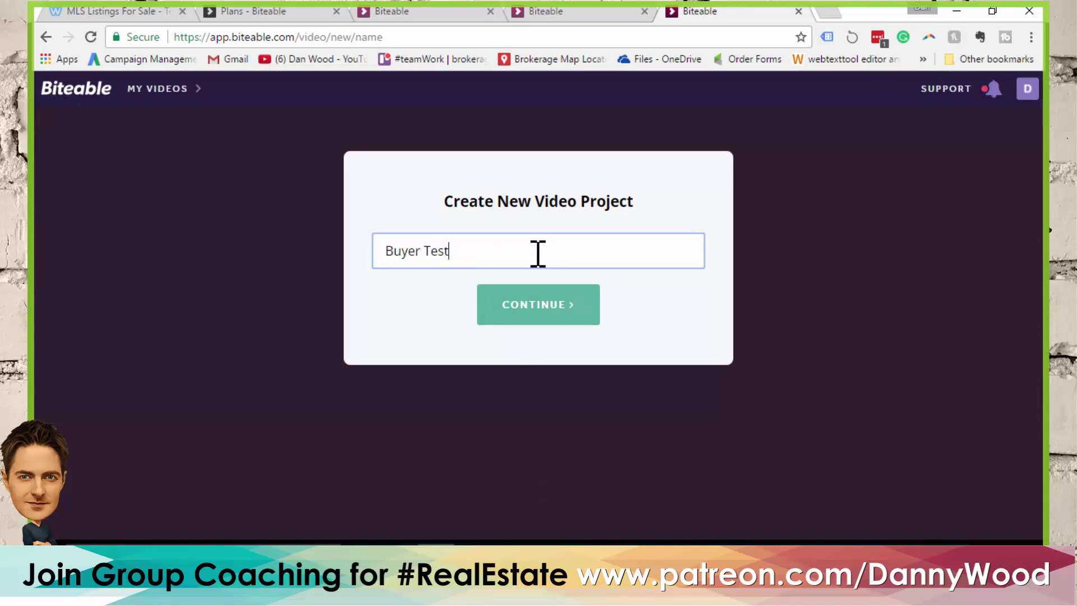
# Confirm the Buyer Test title and browse the Infographic animated scenes
pyautogui.click(546, 318)
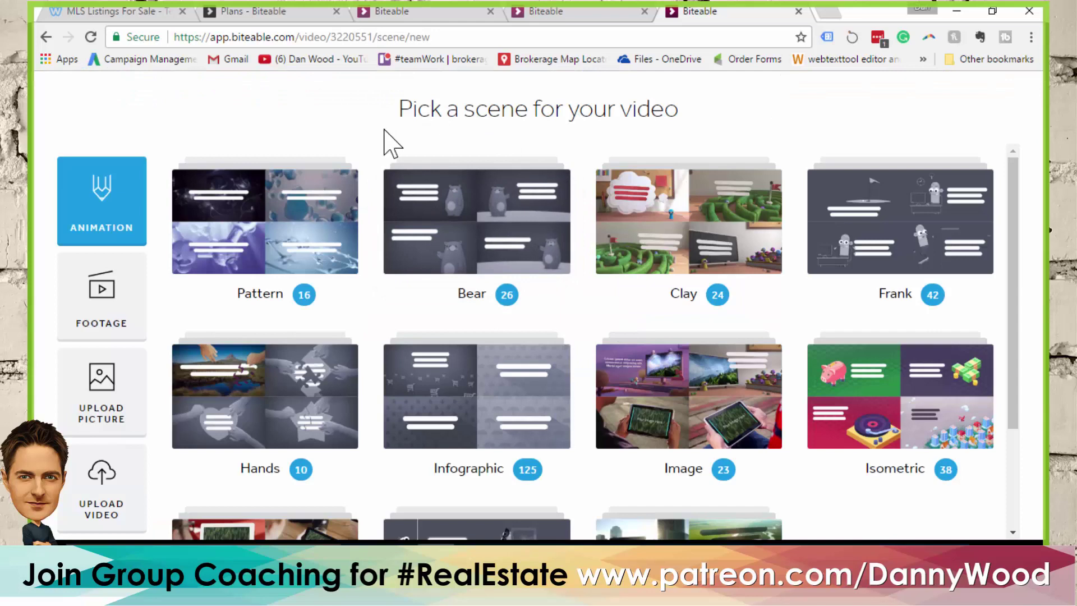
pyautogui.scroll(-3, 870, 499)
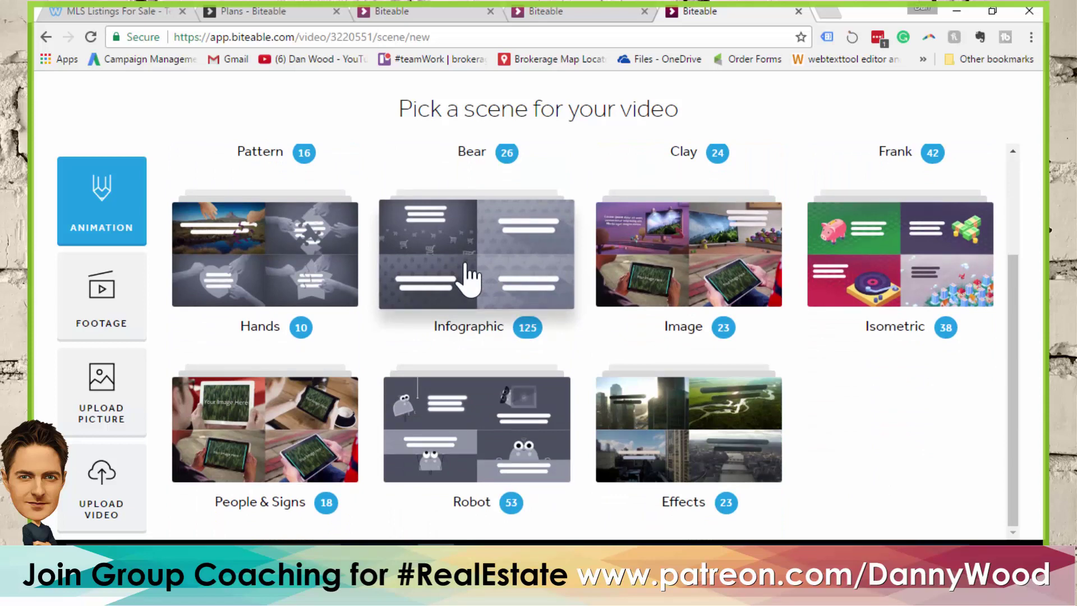
pyautogui.click(467, 269)
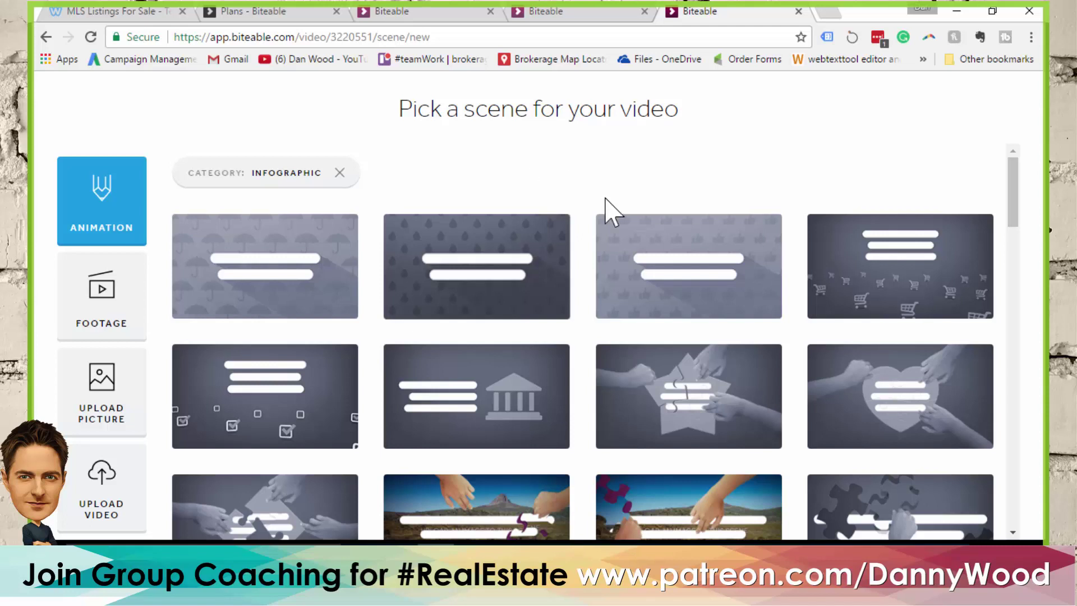
pyautogui.moveTo(697, 270)
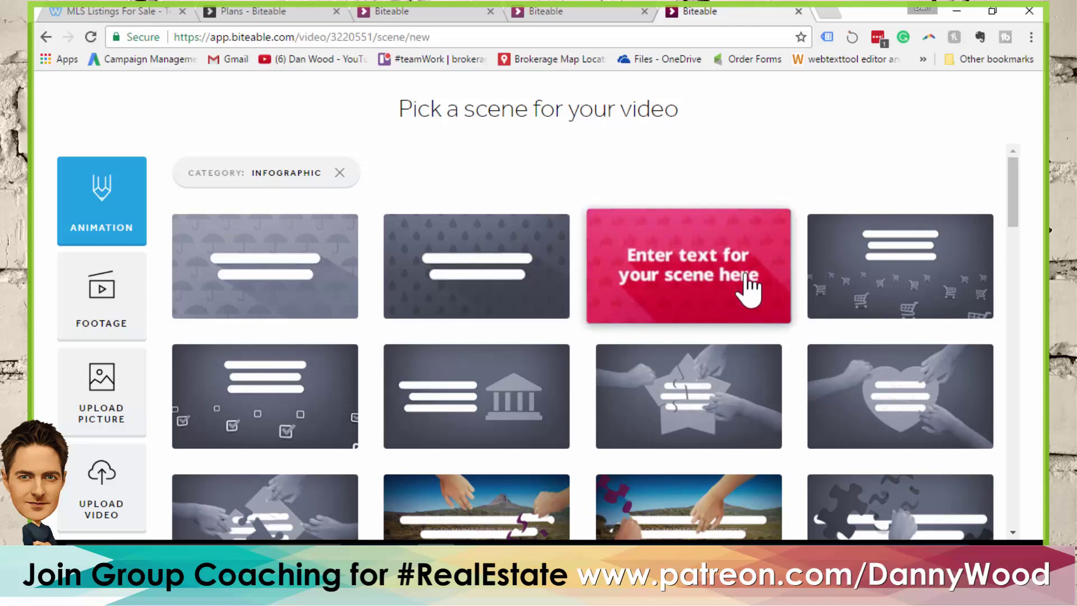
pyautogui.moveTo(897, 303)
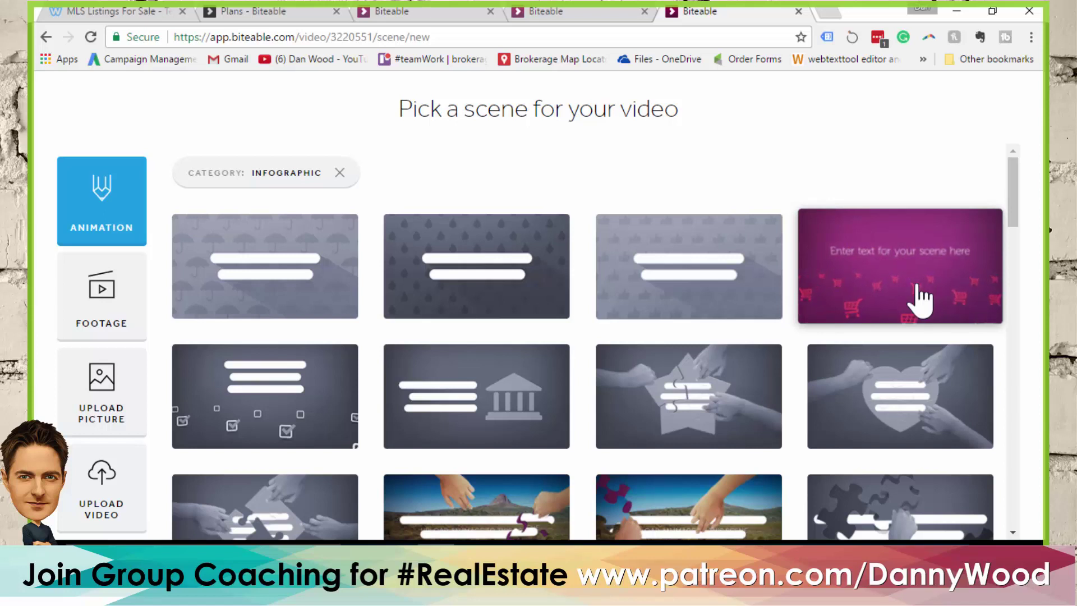
pyautogui.moveTo(747, 412)
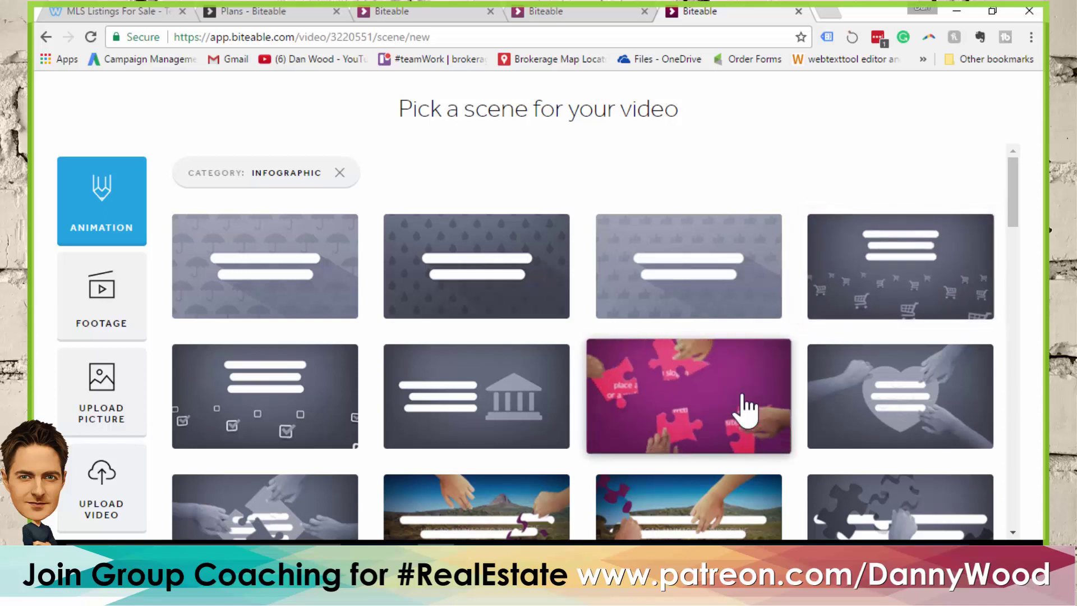
pyautogui.moveTo(513, 421)
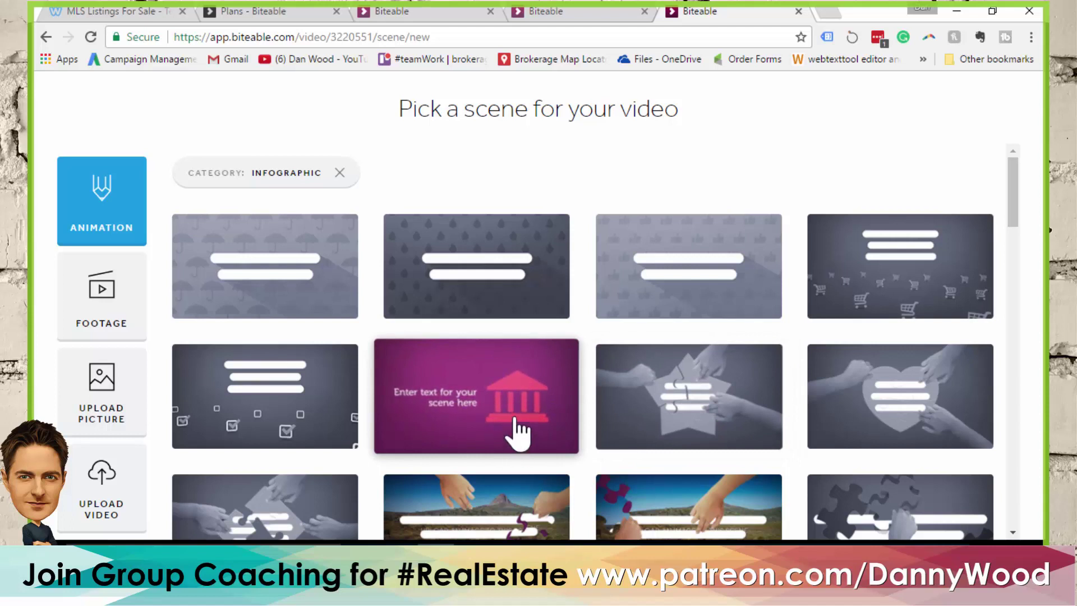
pyautogui.moveTo(272, 423)
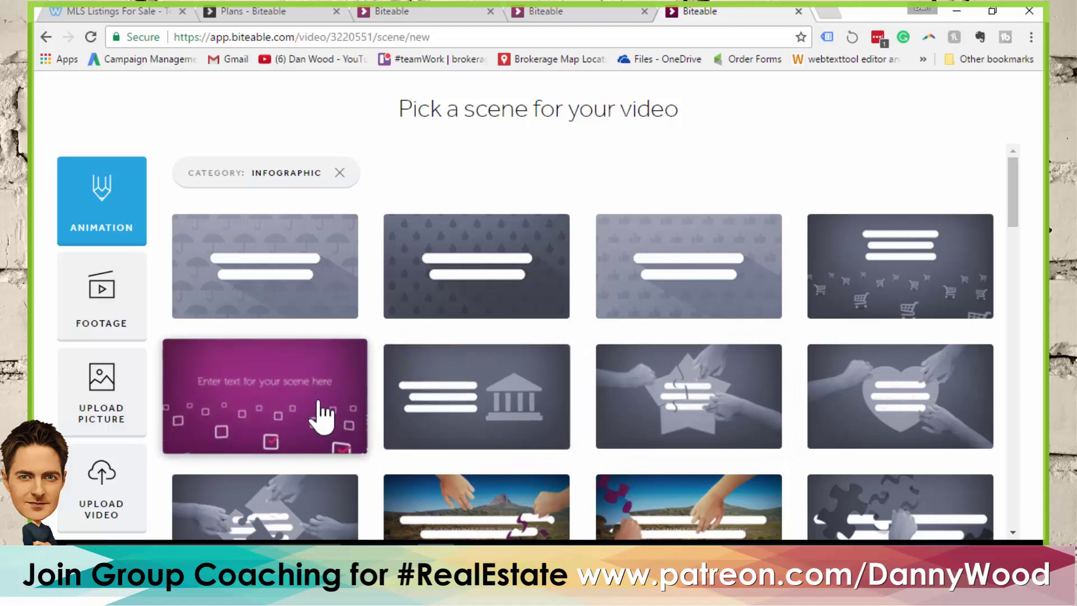
pyautogui.scroll(-1, 310, 353)
pyautogui.scroll(-2, 315, 314)
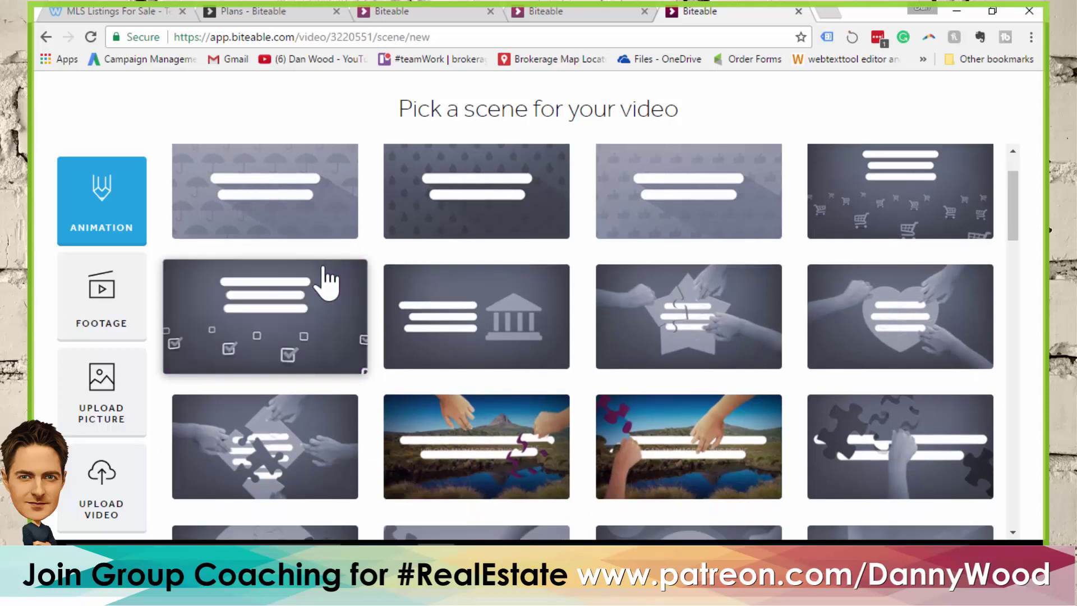
pyautogui.scroll(-3, 376, 247)
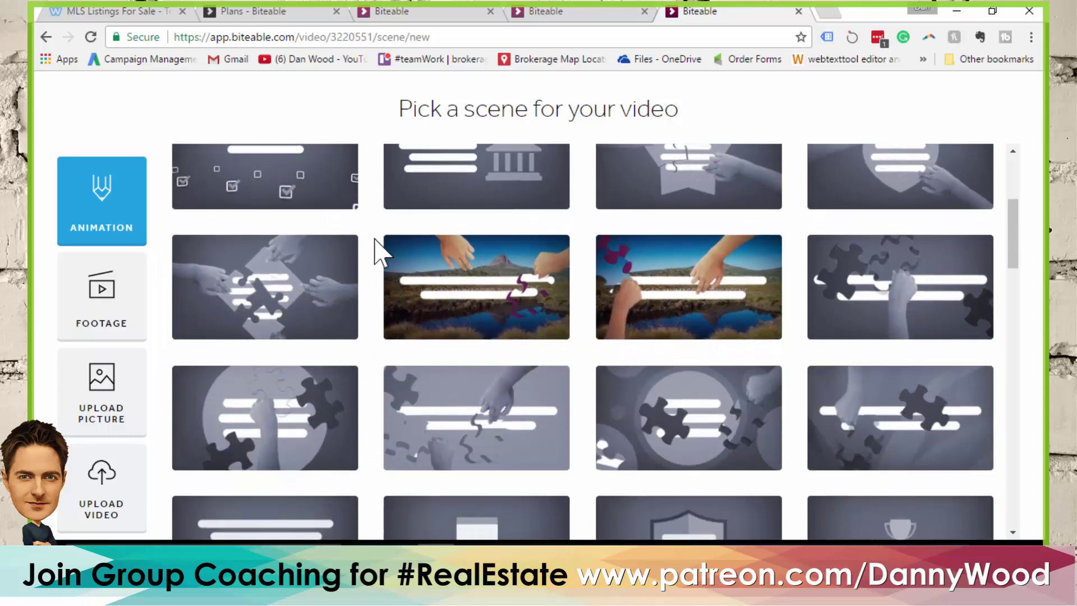
pyautogui.scroll(-4, 376, 247)
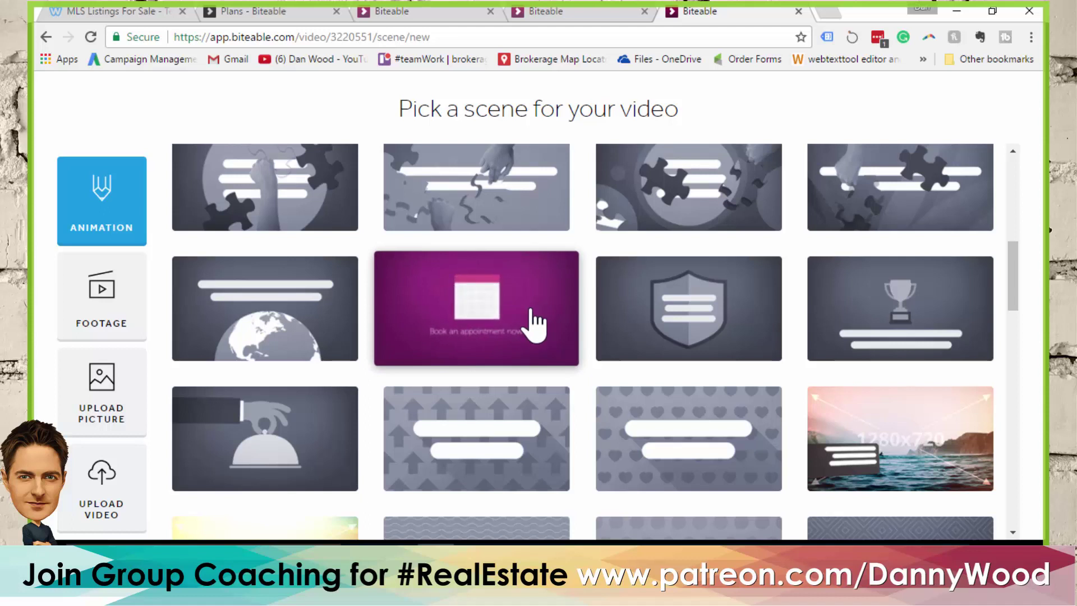
pyautogui.scroll(-1, 483, 289)
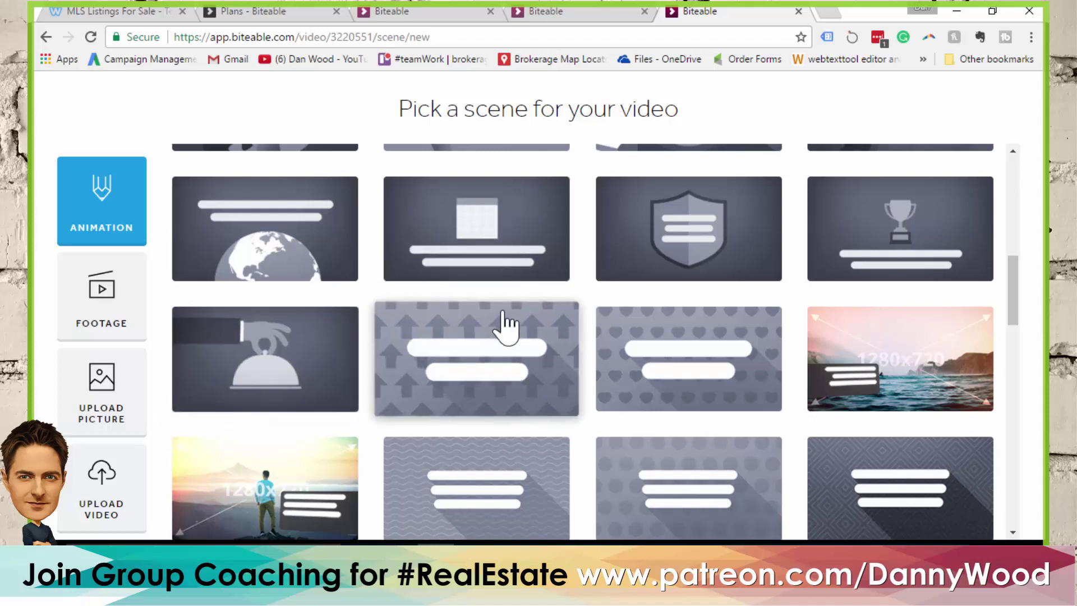
pyautogui.scroll(-3, 482, 298)
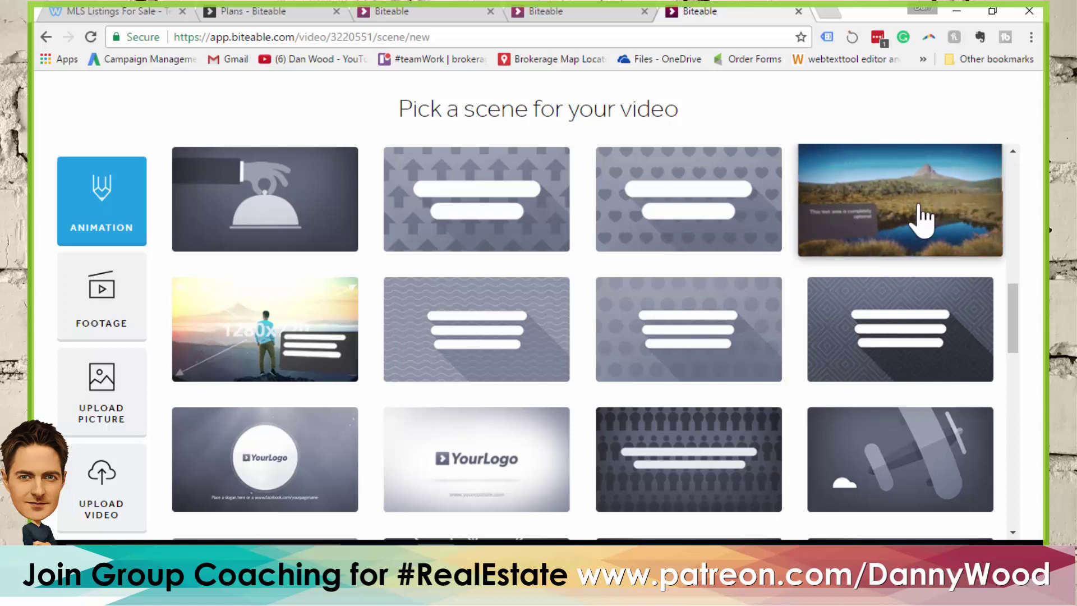
pyautogui.scroll(-2, 619, 241)
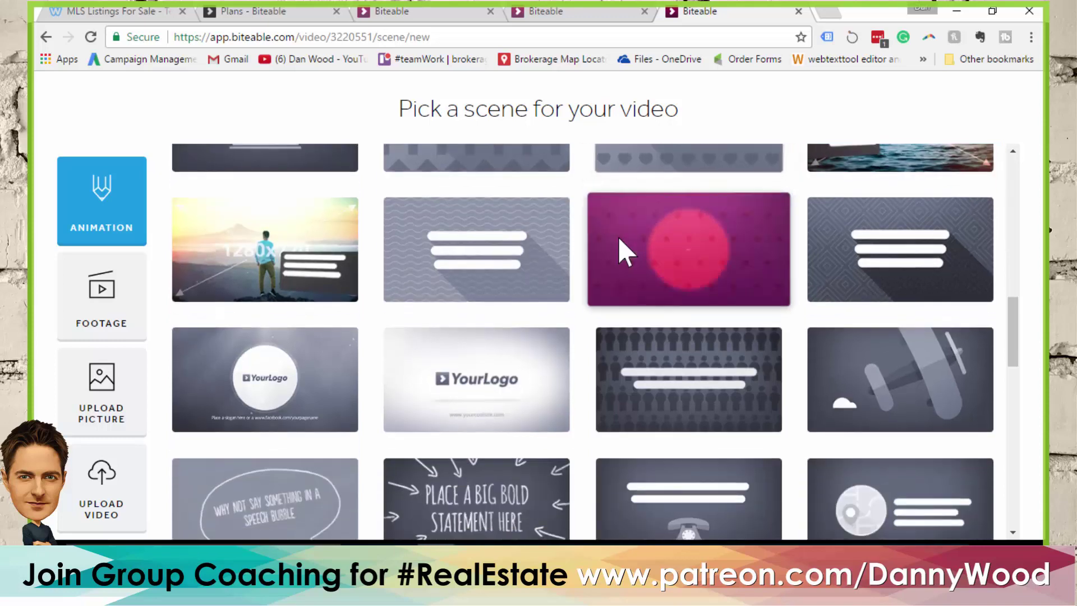
pyautogui.moveTo(916, 402)
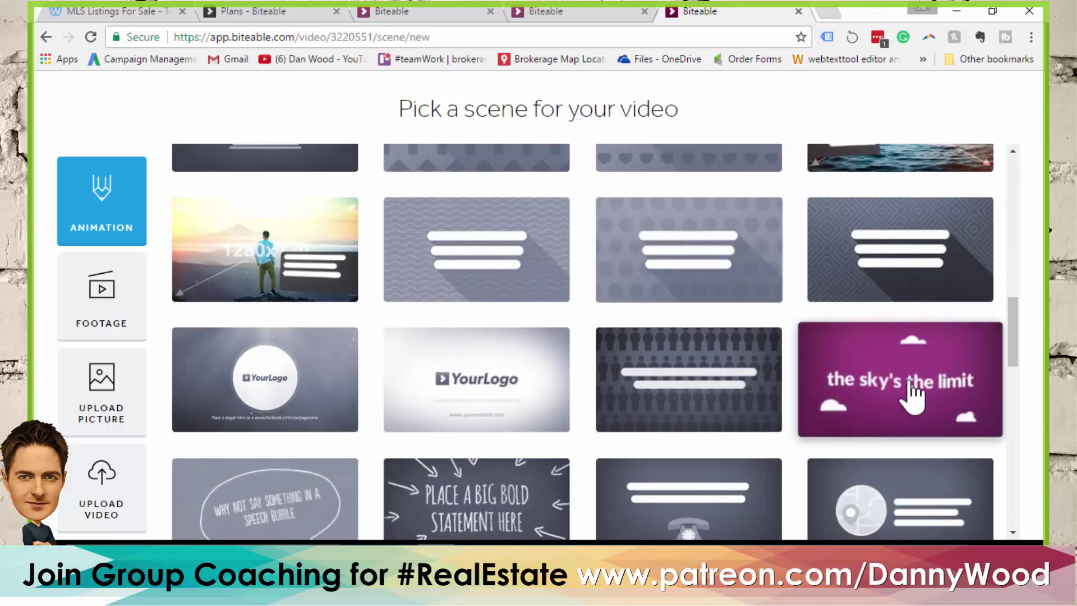
pyautogui.scroll(-3, 611, 281)
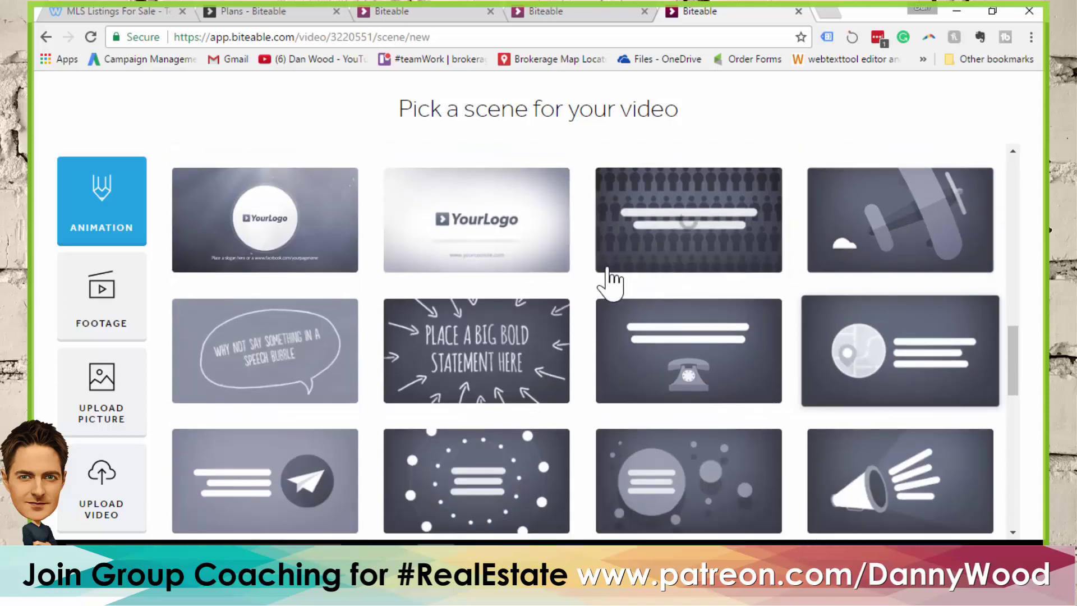
pyautogui.moveTo(479, 243)
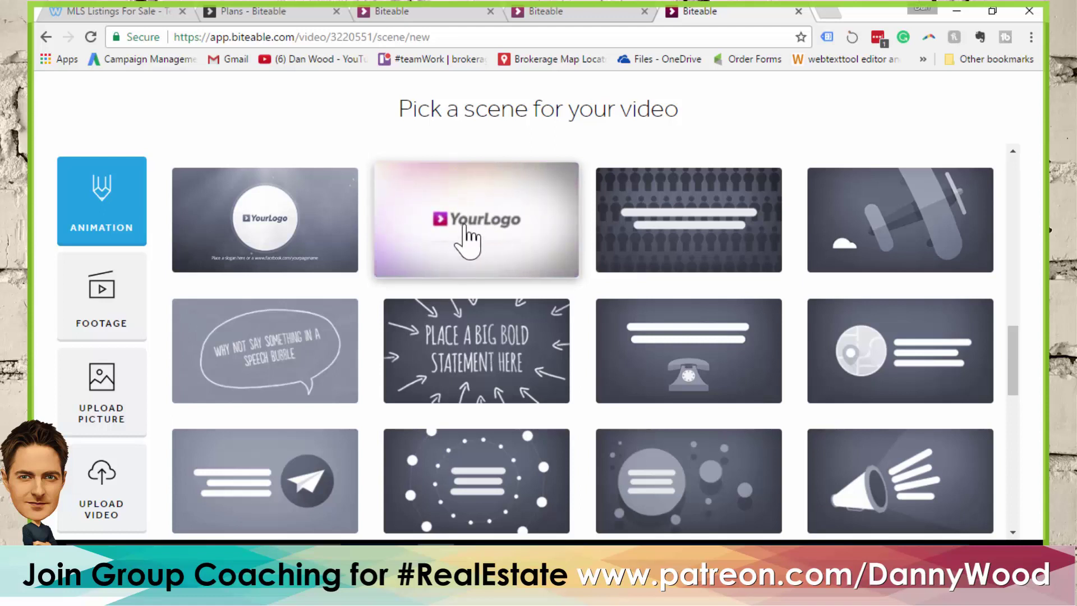
pyautogui.scroll(-2, 480, 200)
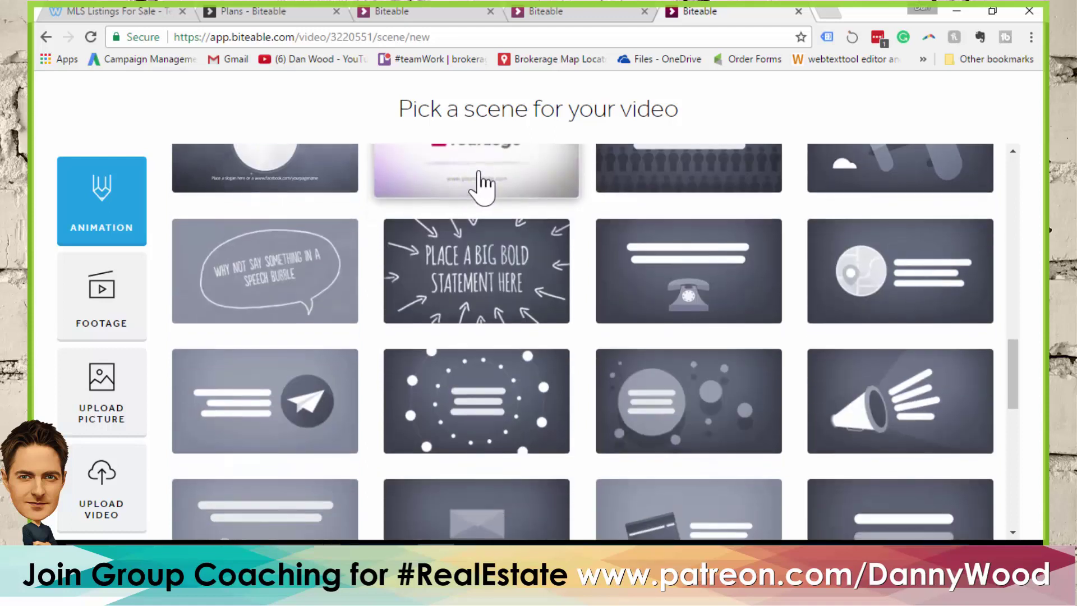
pyautogui.moveTo(729, 293)
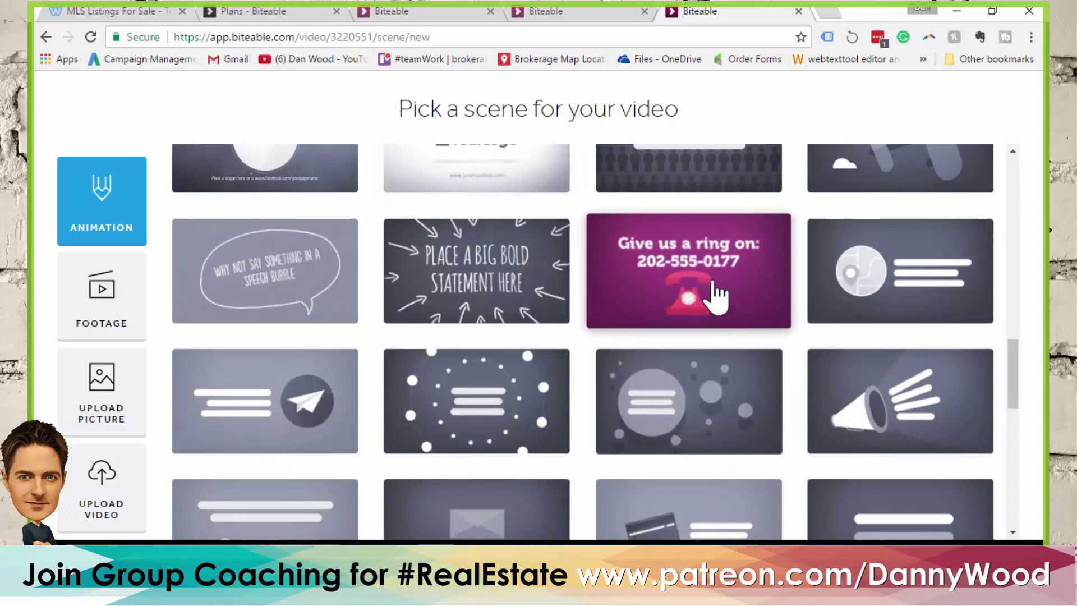
pyautogui.moveTo(878, 296)
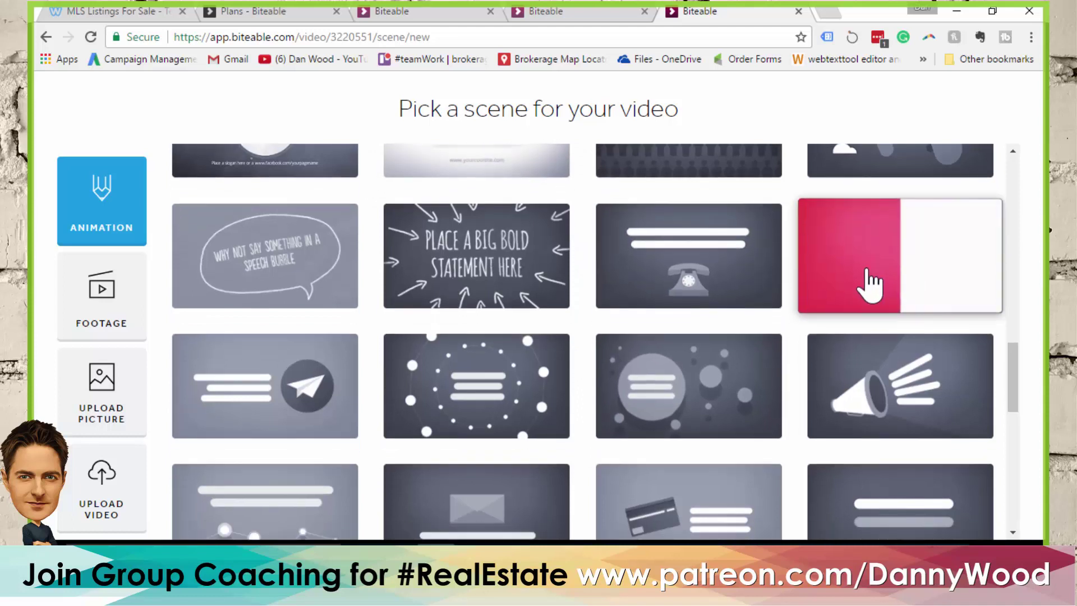
pyautogui.scroll(-6, 806, 284)
pyautogui.moveTo(464, 320)
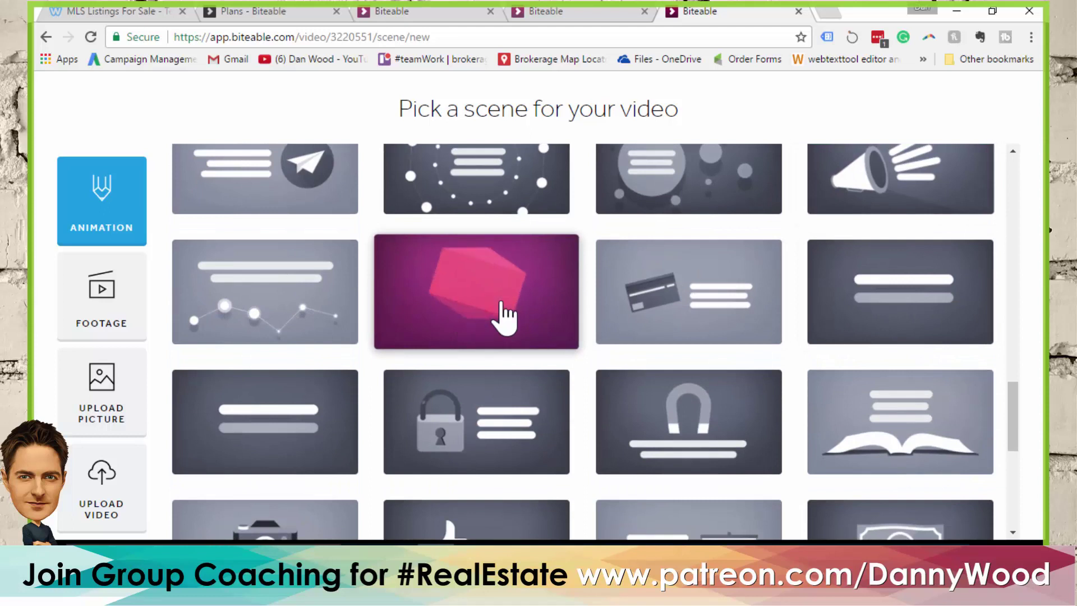
pyautogui.scroll(-8, 494, 293)
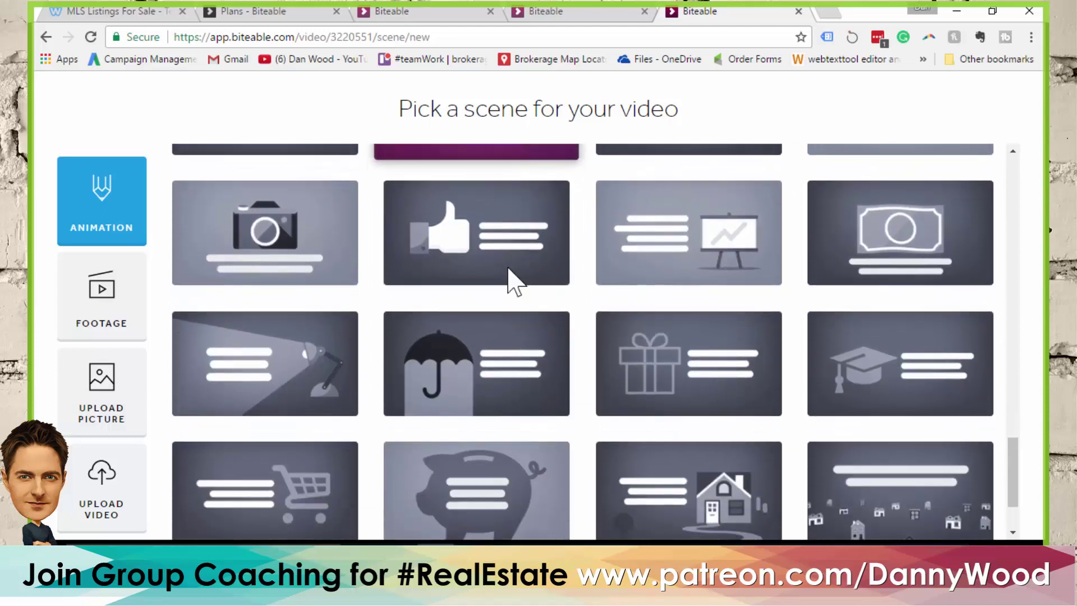
pyautogui.moveTo(573, 341)
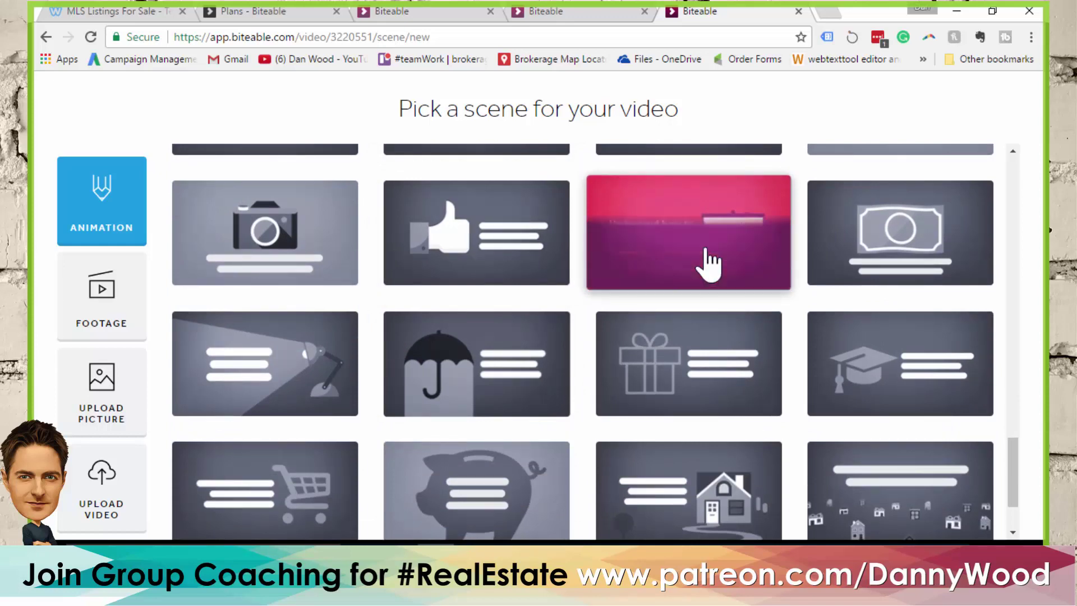
pyautogui.scroll(-2, 690, 249)
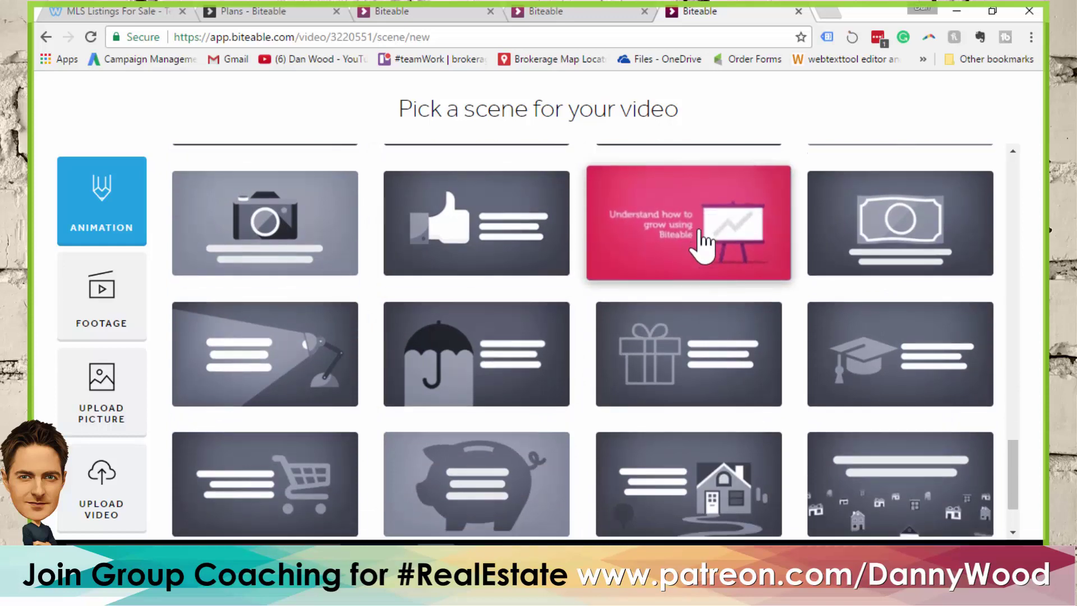
pyautogui.moveTo(793, 418)
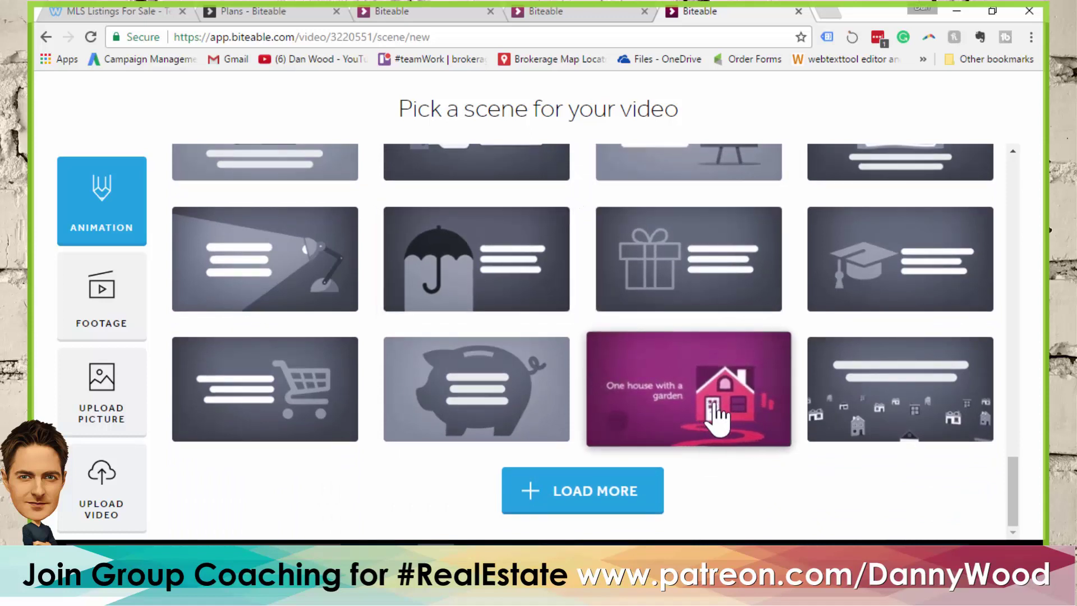
pyautogui.moveTo(978, 415)
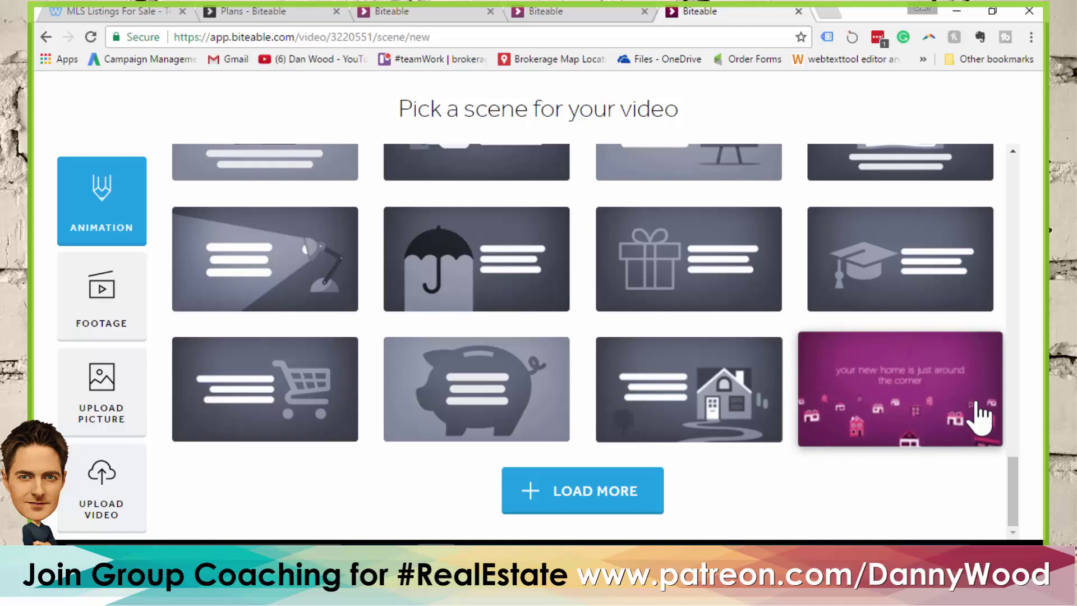
# Load more scene designs and add the calendar appointment scene as scene one
pyautogui.click(599, 501)
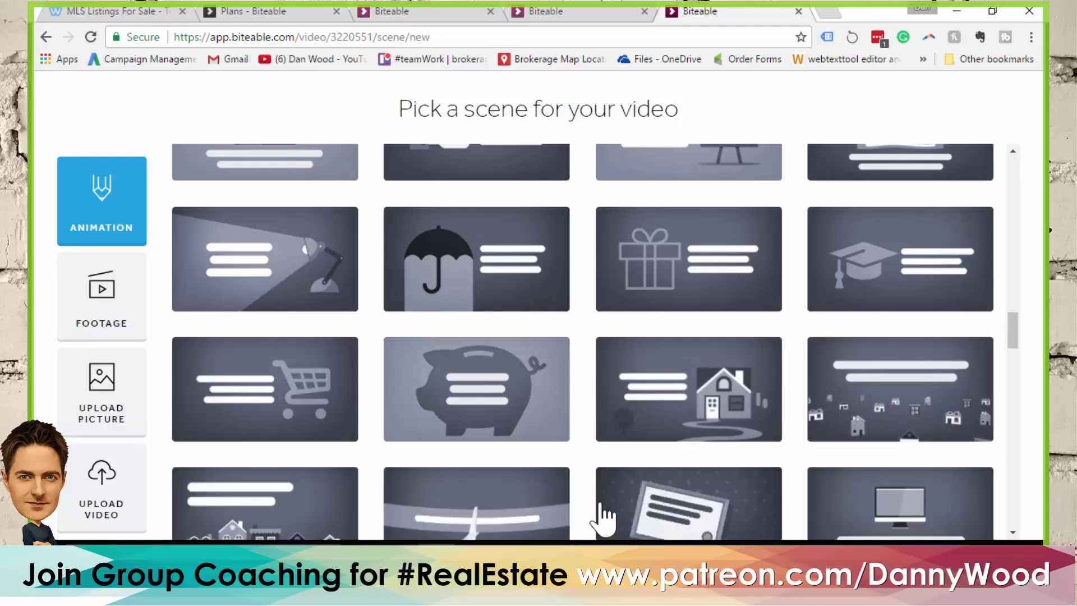
pyautogui.scroll(-3, 636, 429)
pyautogui.moveTo(616, 388)
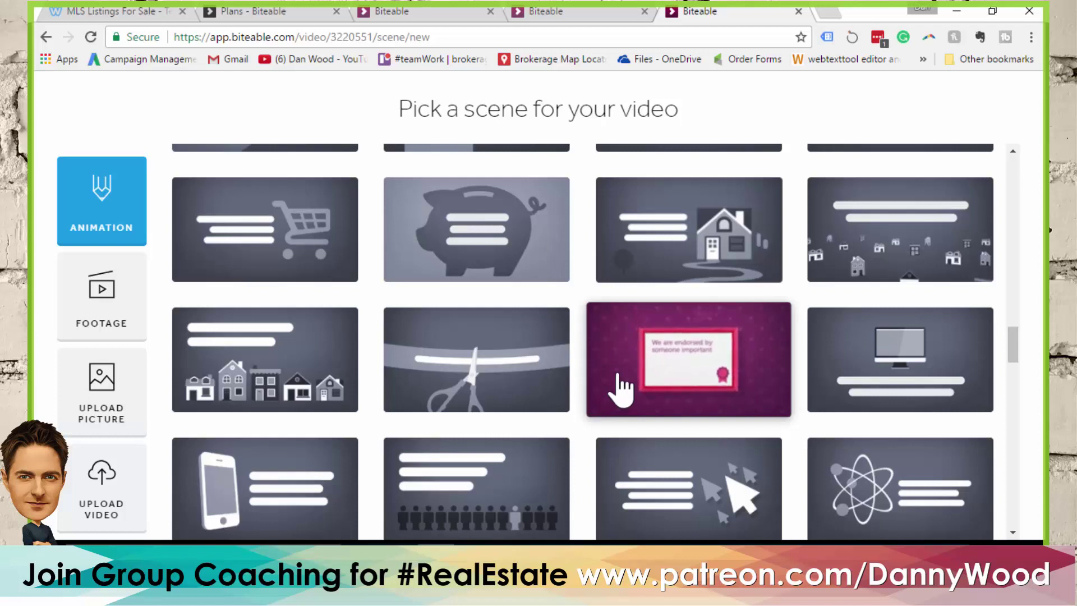
pyautogui.moveTo(516, 492)
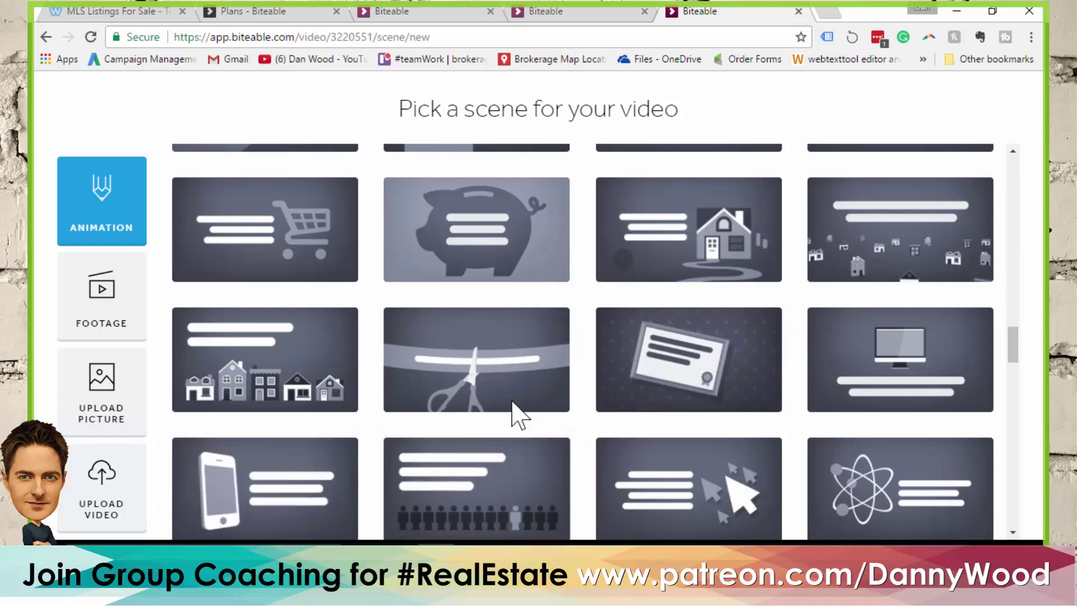
pyautogui.scroll(5, 517, 413)
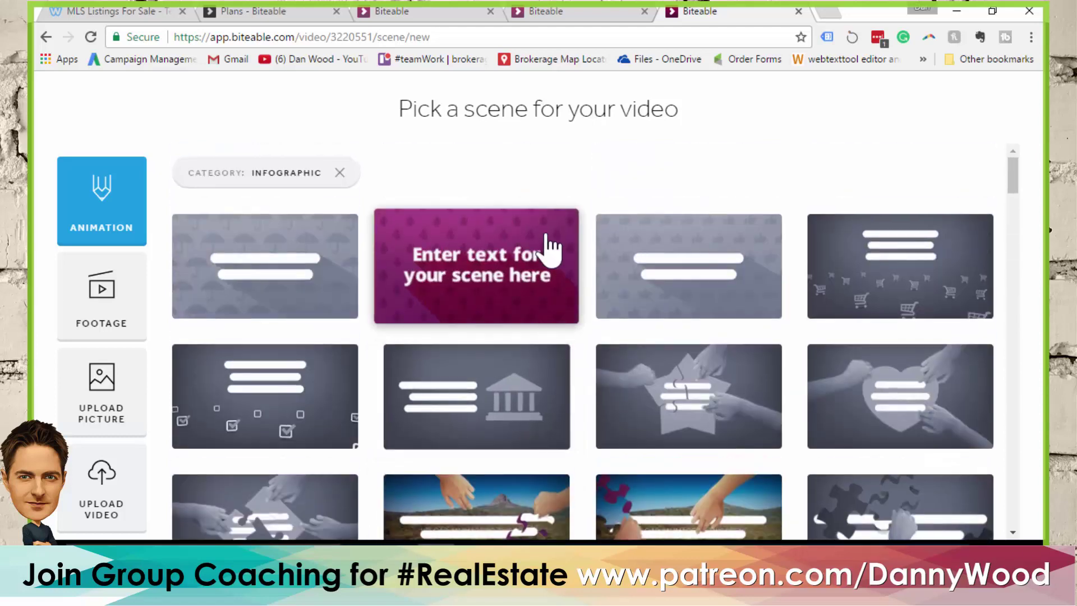
pyautogui.scroll(-3, 548, 241)
pyautogui.scroll(-3, 578, 230)
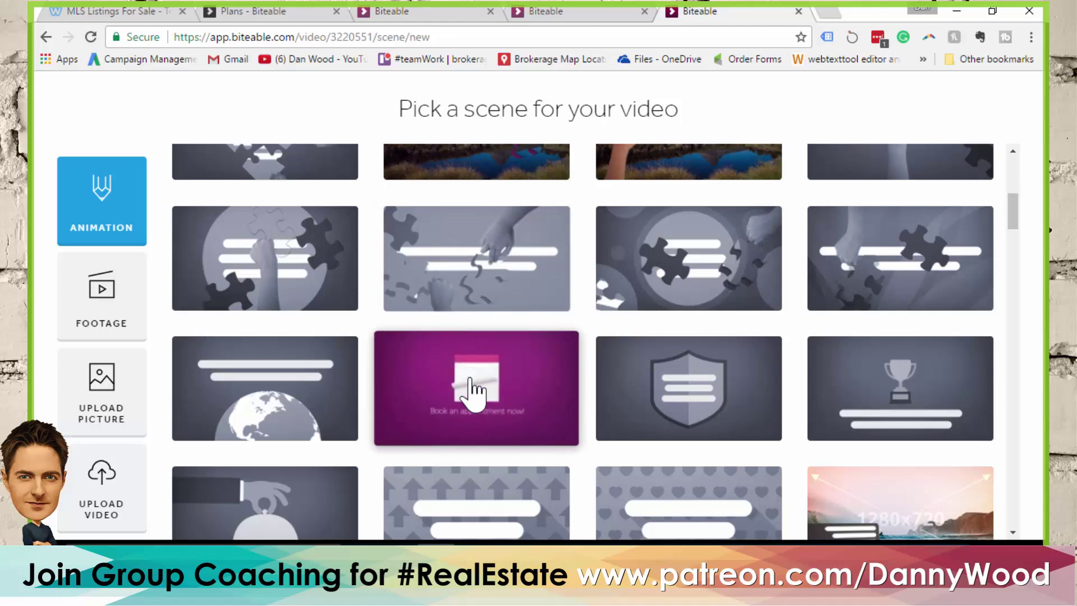
pyautogui.click(470, 379)
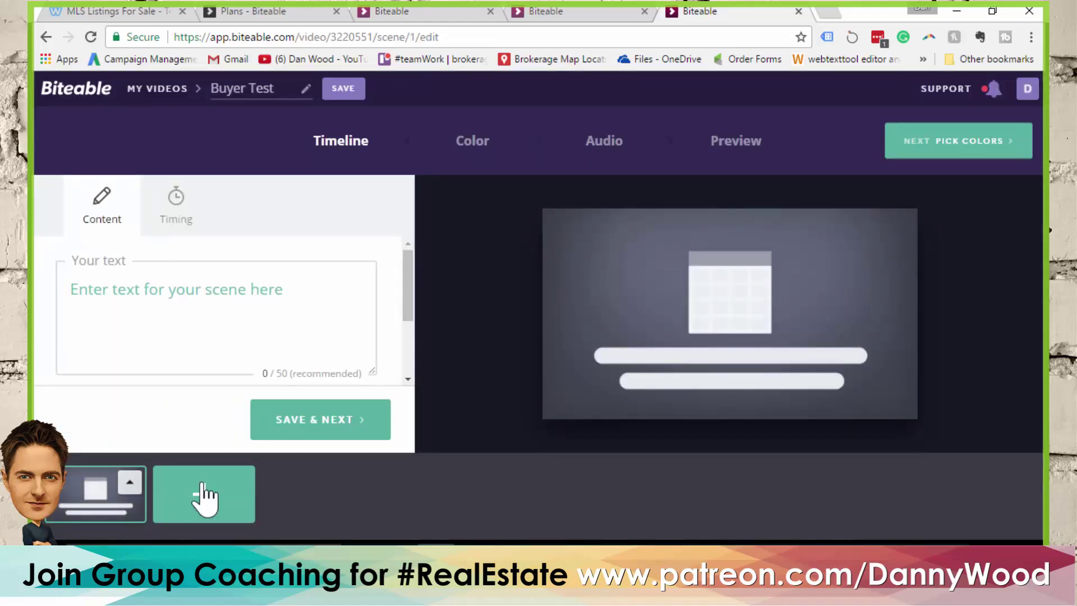
# Add the map-pin scene from the Infographic category as scene two
pyautogui.click(207, 499)
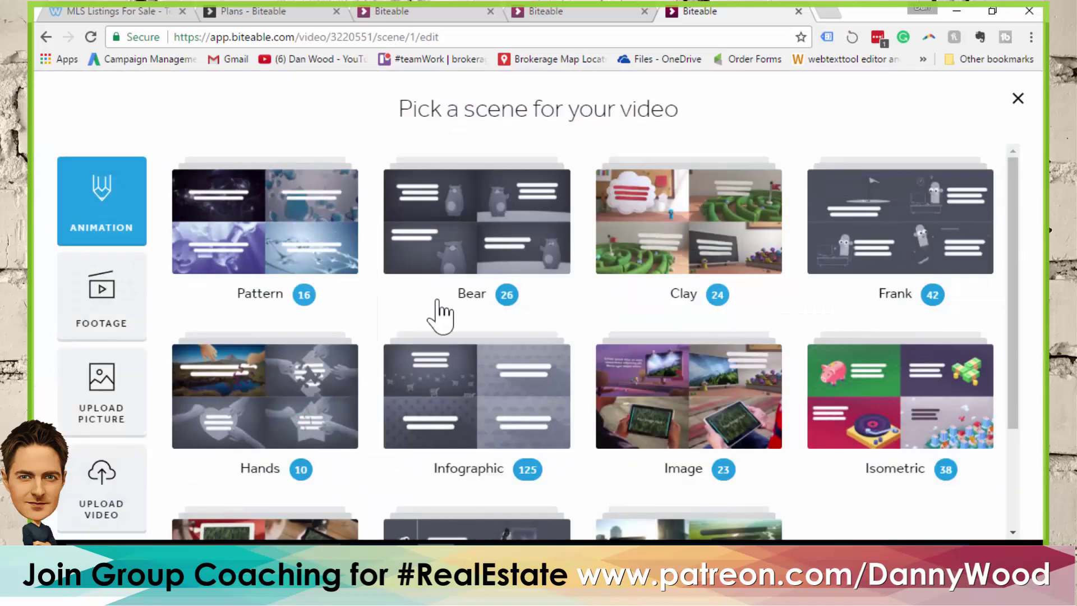
pyautogui.click(491, 401)
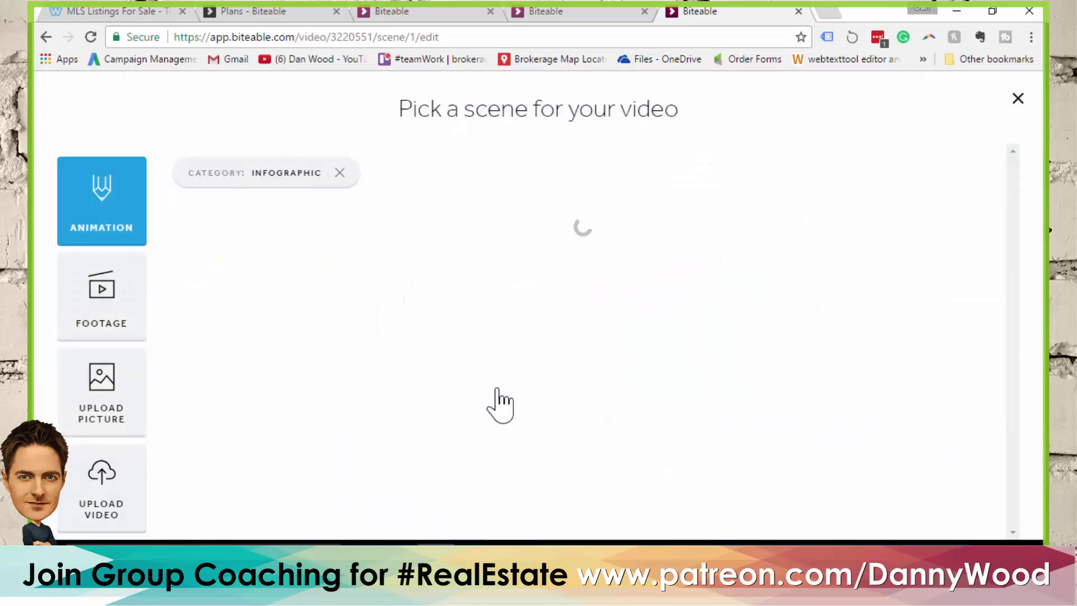
pyautogui.moveTo(515, 250)
pyautogui.scroll(-2, 515, 249)
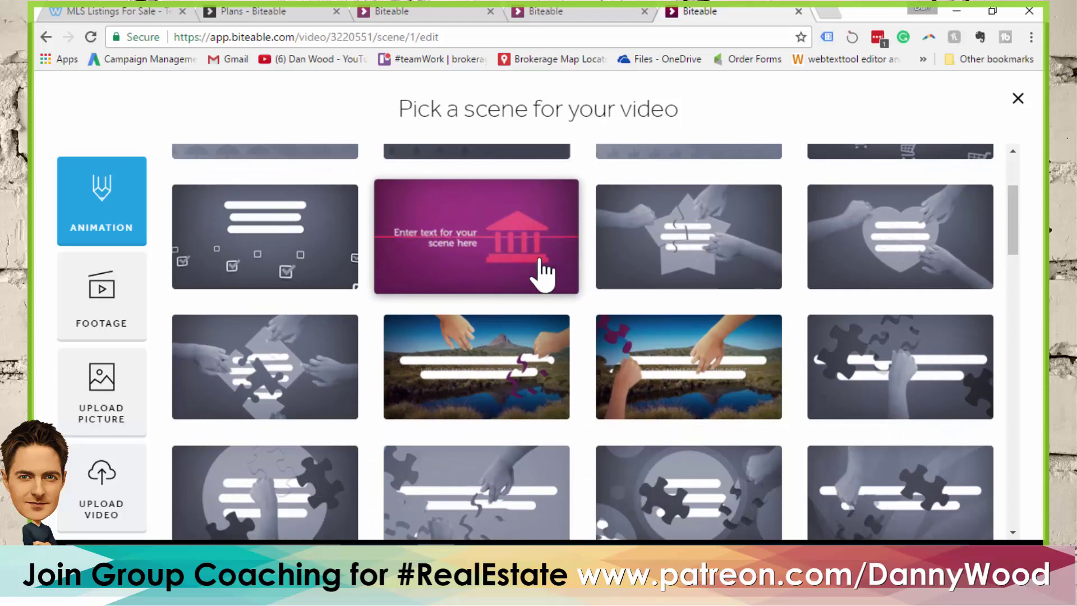
pyautogui.scroll(-4, 696, 280)
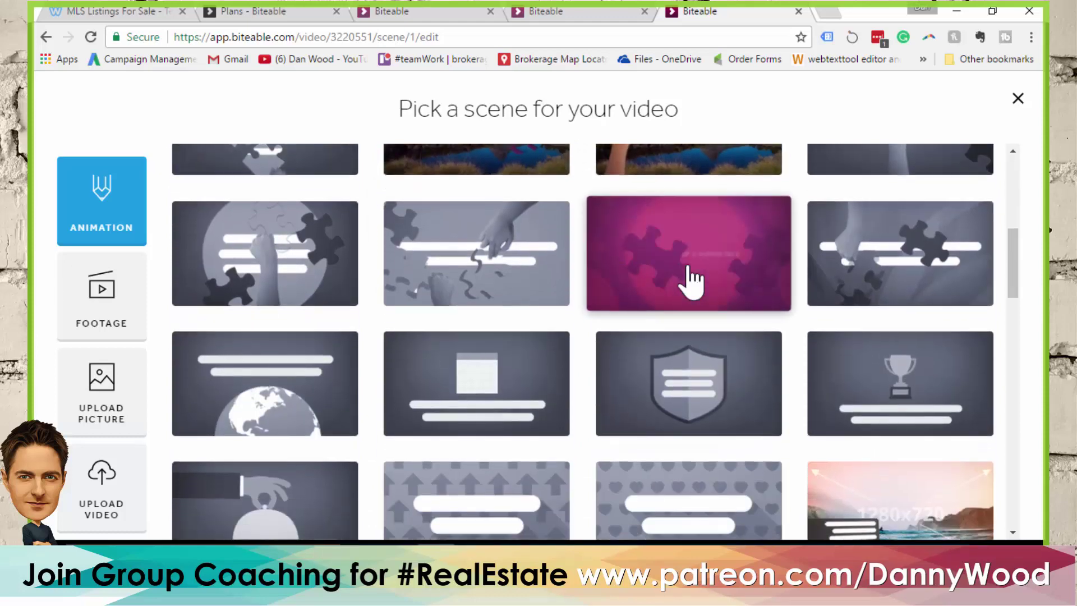
pyautogui.scroll(-6, 693, 281)
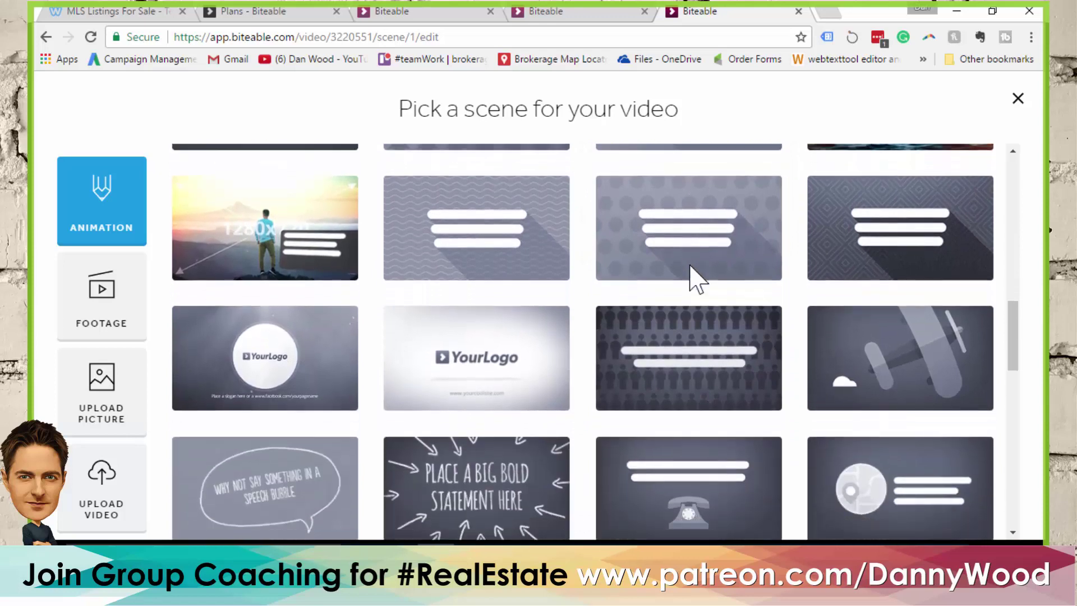
pyautogui.scroll(-2, 699, 284)
pyautogui.click(878, 442)
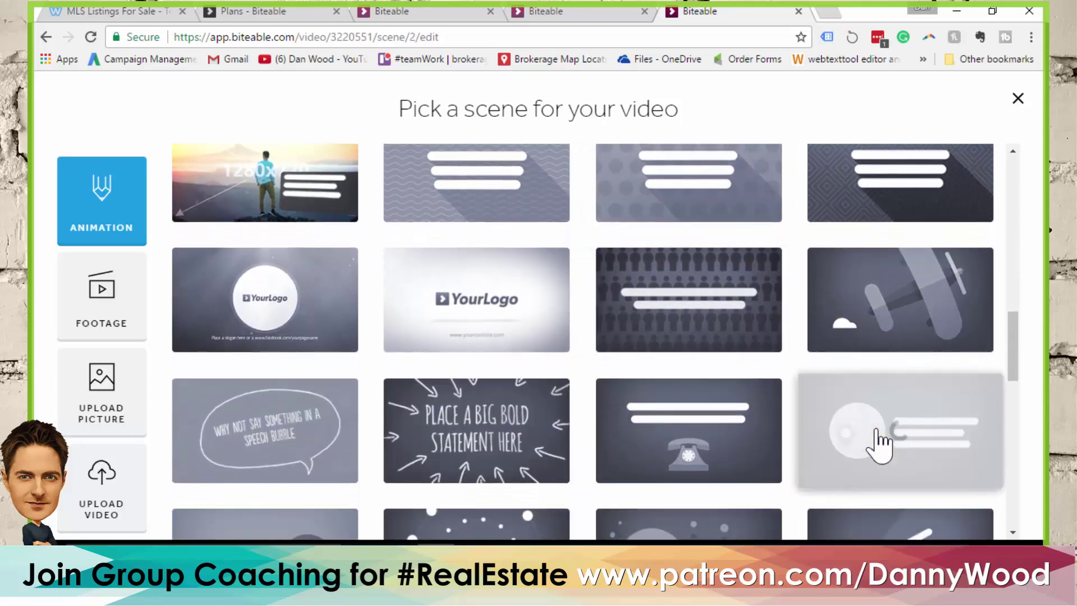
# Add the telephone scene and the bold-statement scene as scenes three and four
pyautogui.click(332, 500)
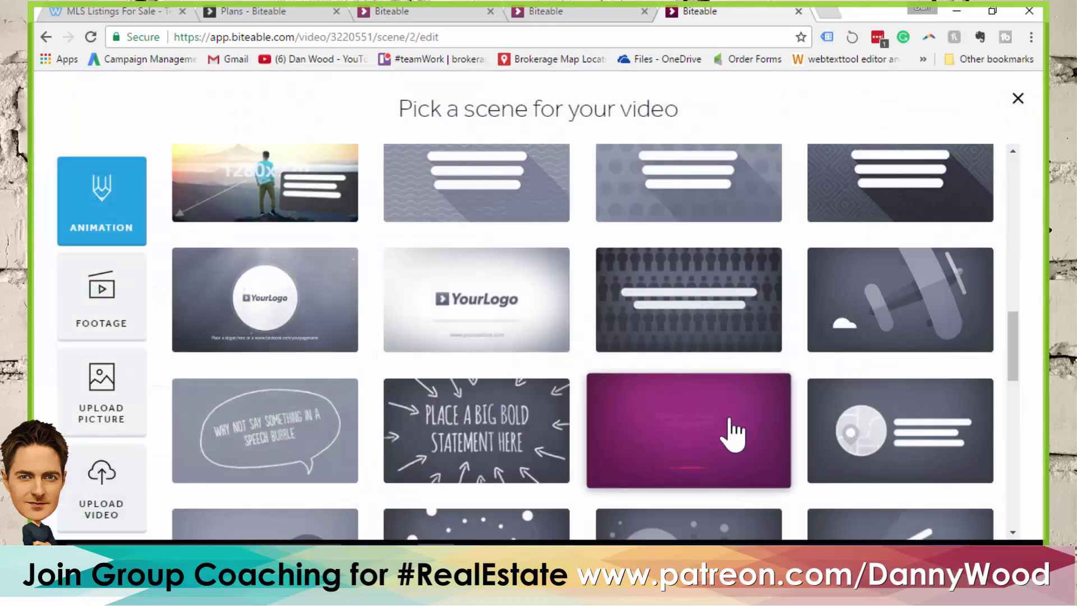
pyautogui.click(710, 438)
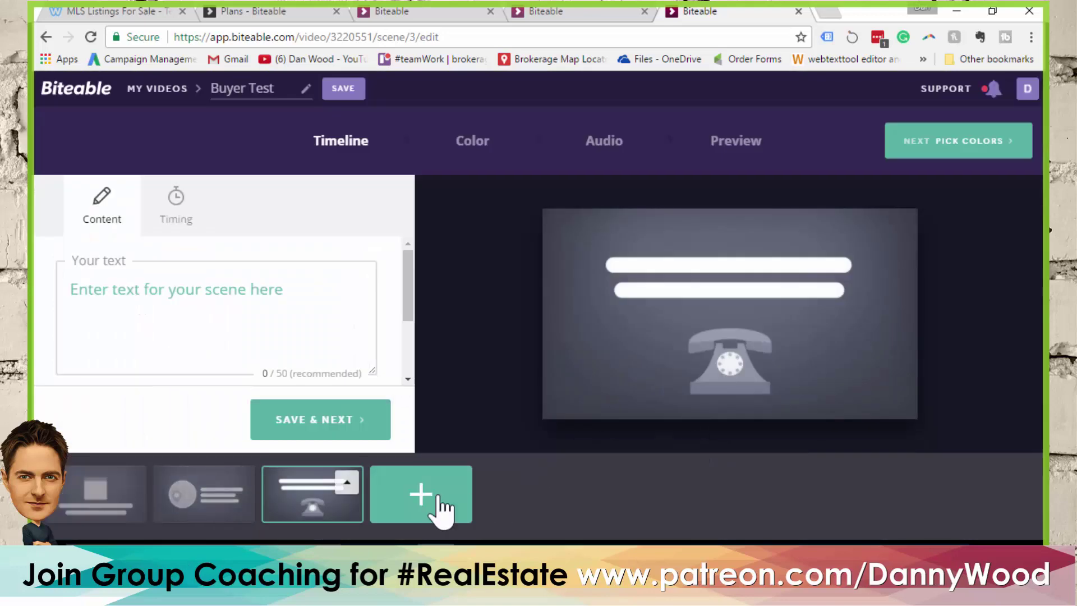
pyautogui.click(441, 496)
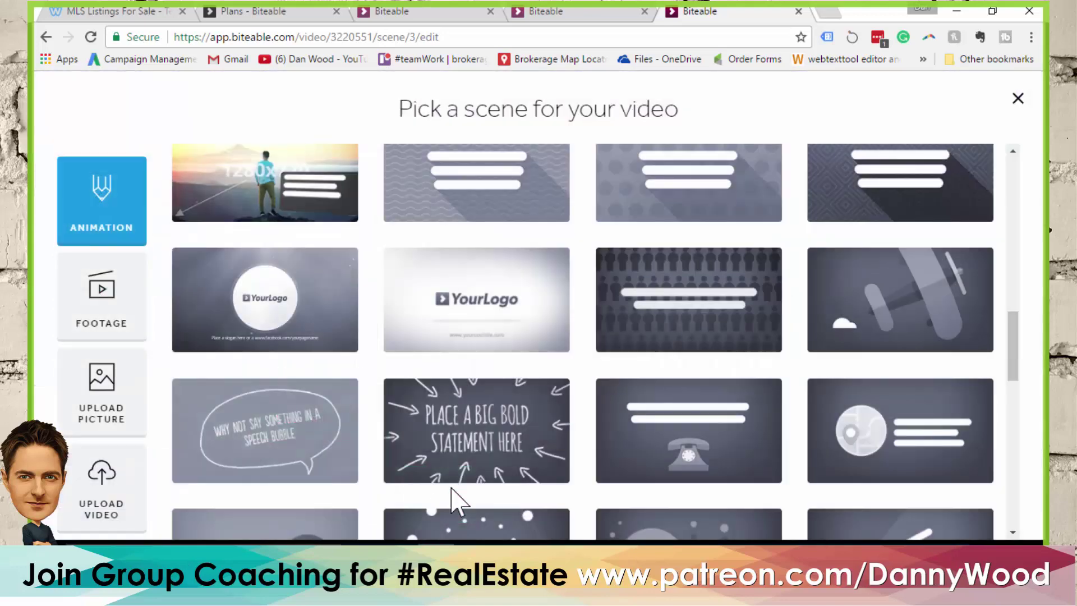
pyautogui.click(476, 441)
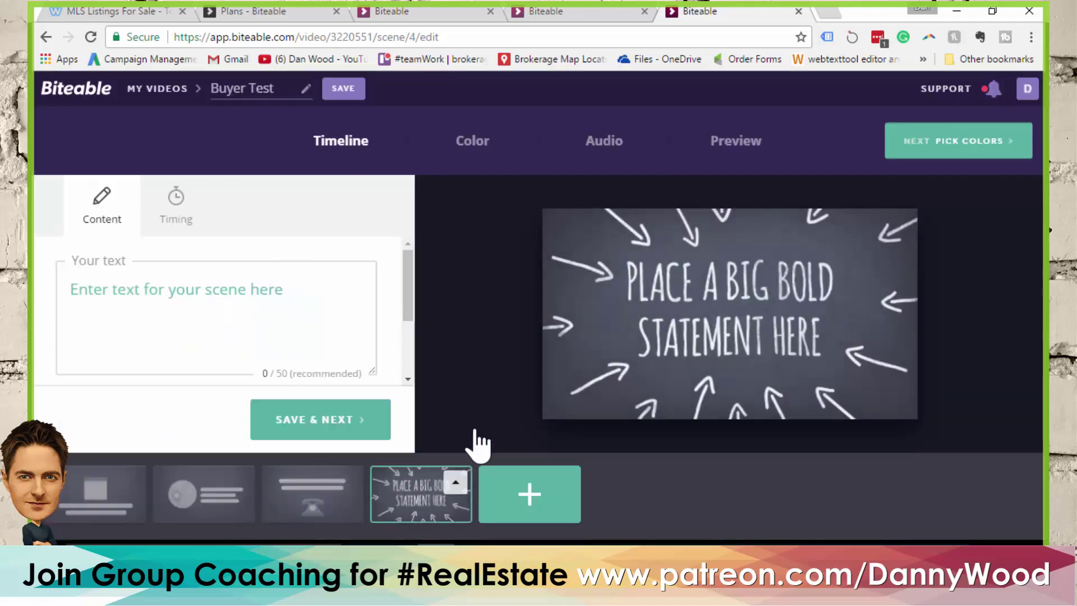
# Load more scene designs and add the notepad-and-pencil scene as scene five
pyautogui.click(530, 499)
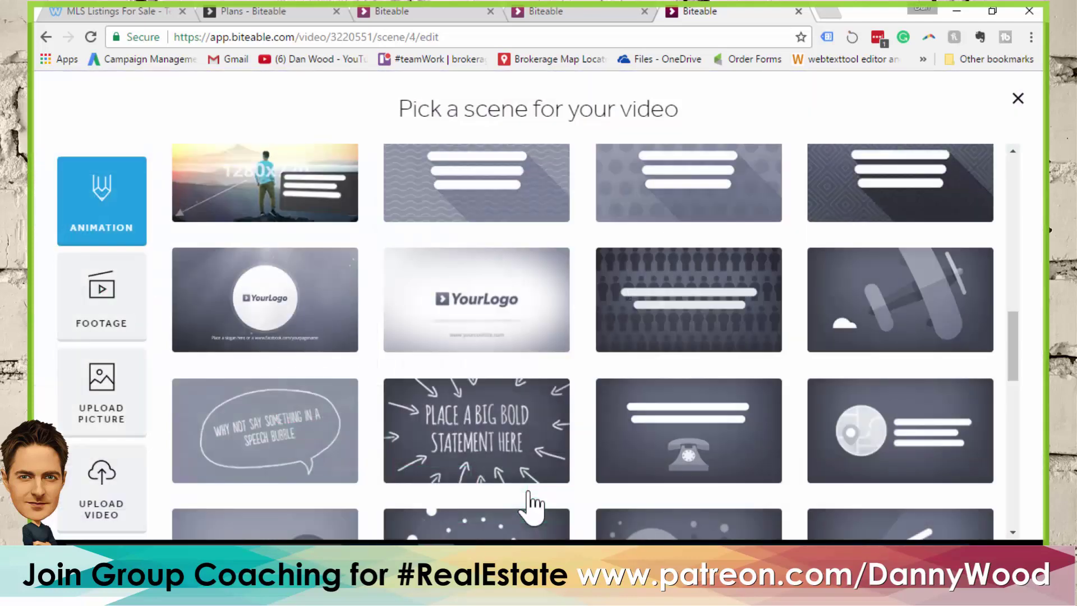
pyautogui.scroll(-4, 642, 292)
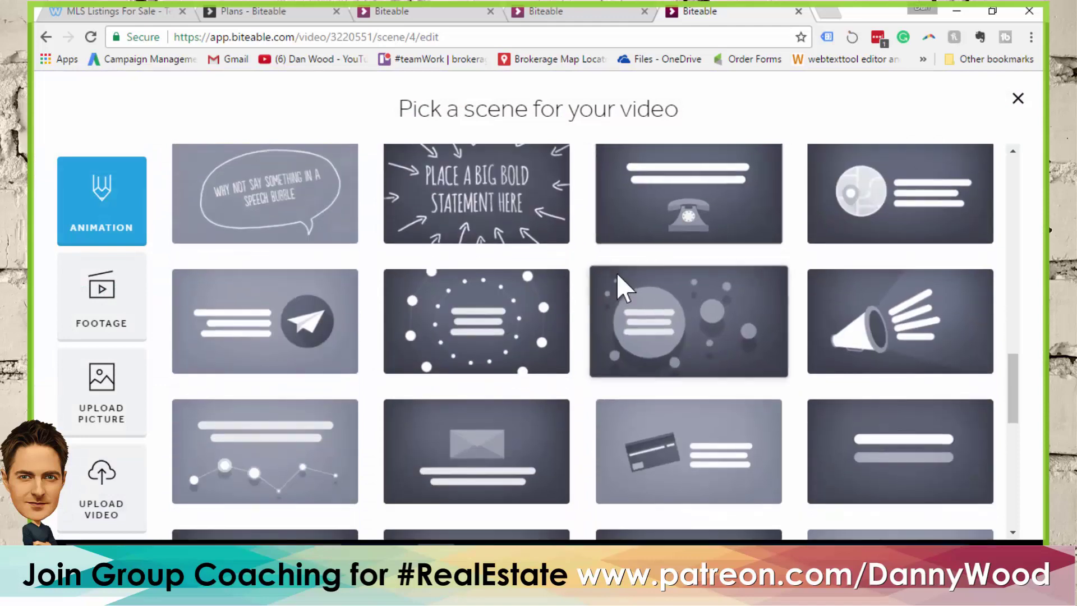
pyautogui.scroll(-5, 651, 269)
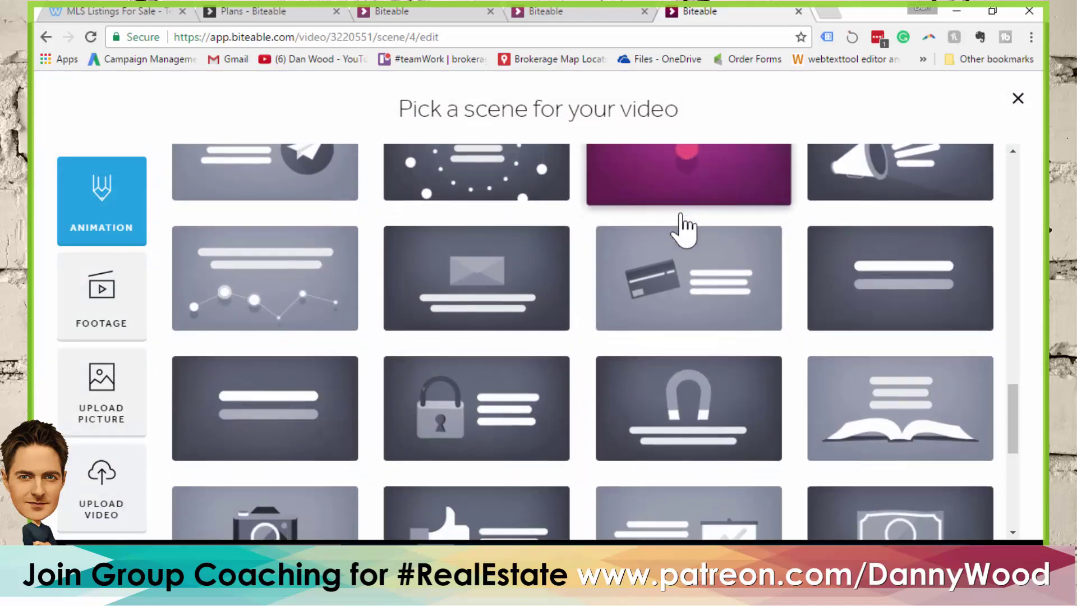
pyautogui.scroll(-3, 687, 228)
pyautogui.scroll(-3, 685, 234)
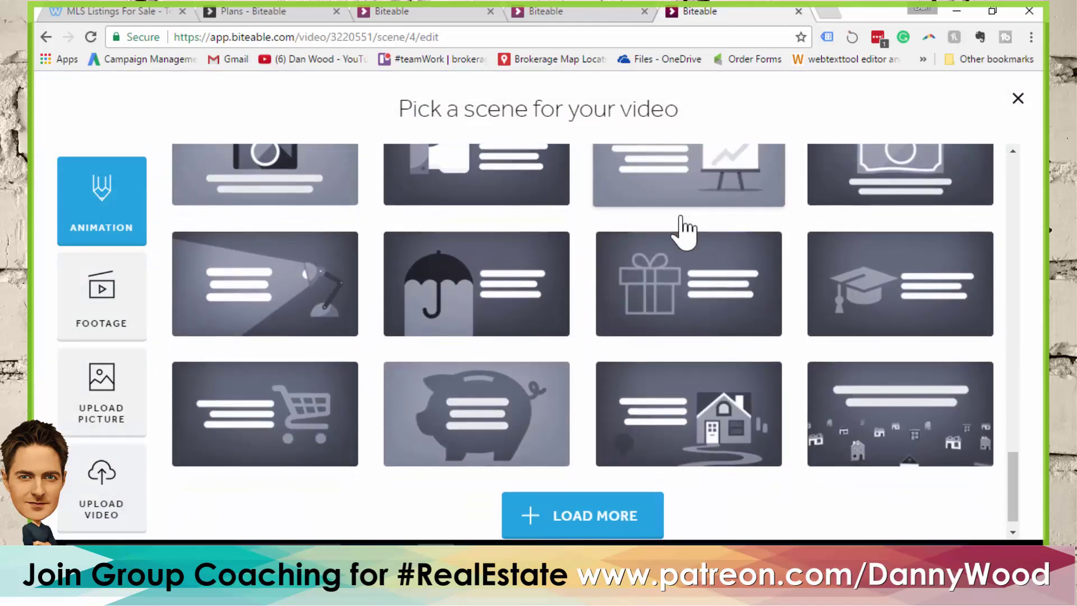
pyautogui.click(594, 508)
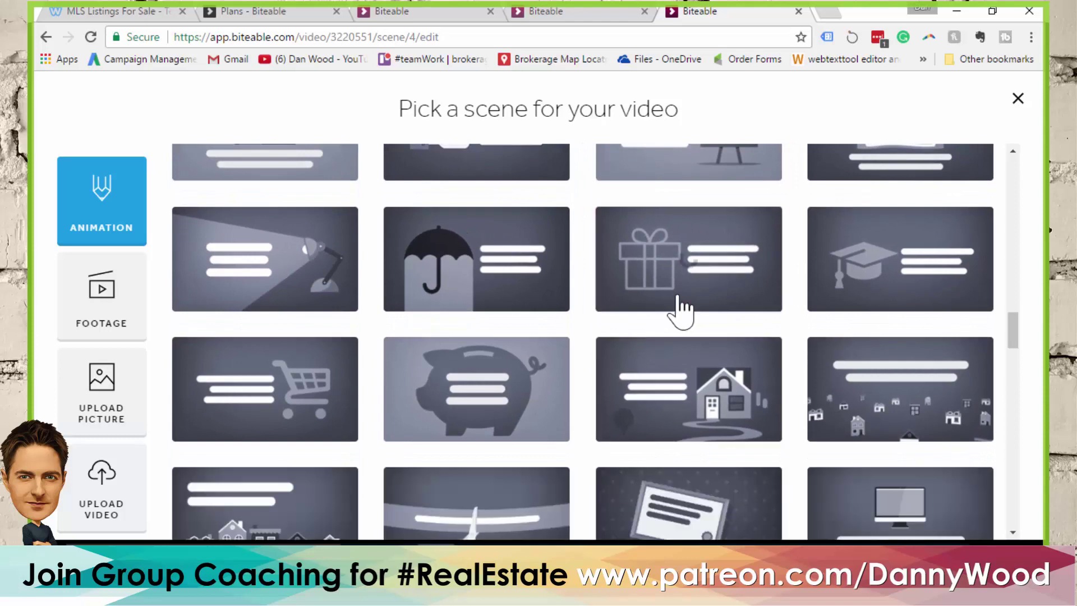
pyautogui.scroll(-2, 679, 306)
pyautogui.scroll(-2, 673, 292)
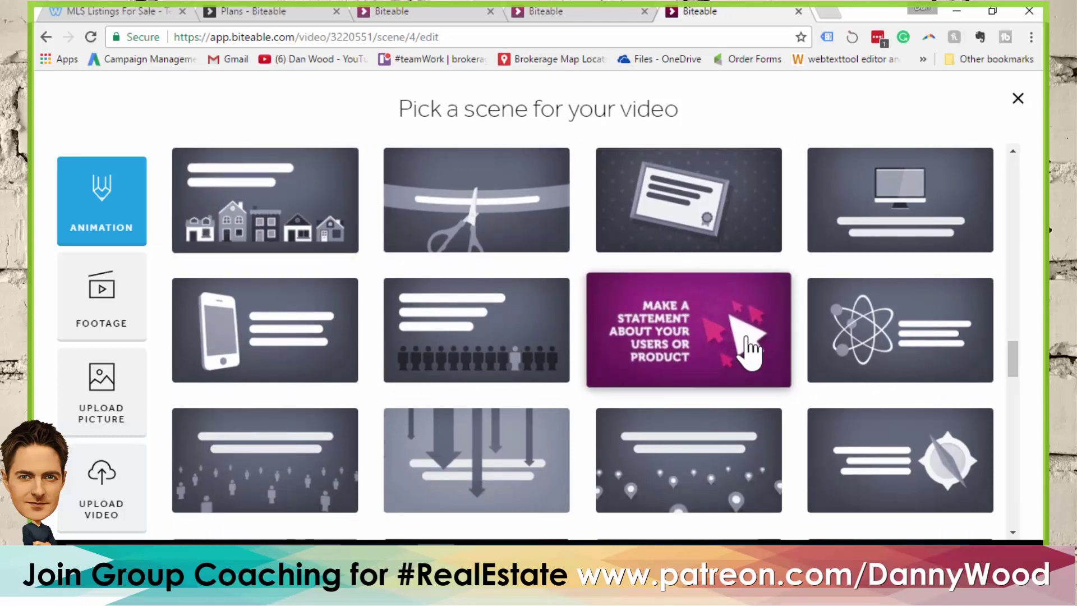
pyautogui.scroll(-3, 754, 331)
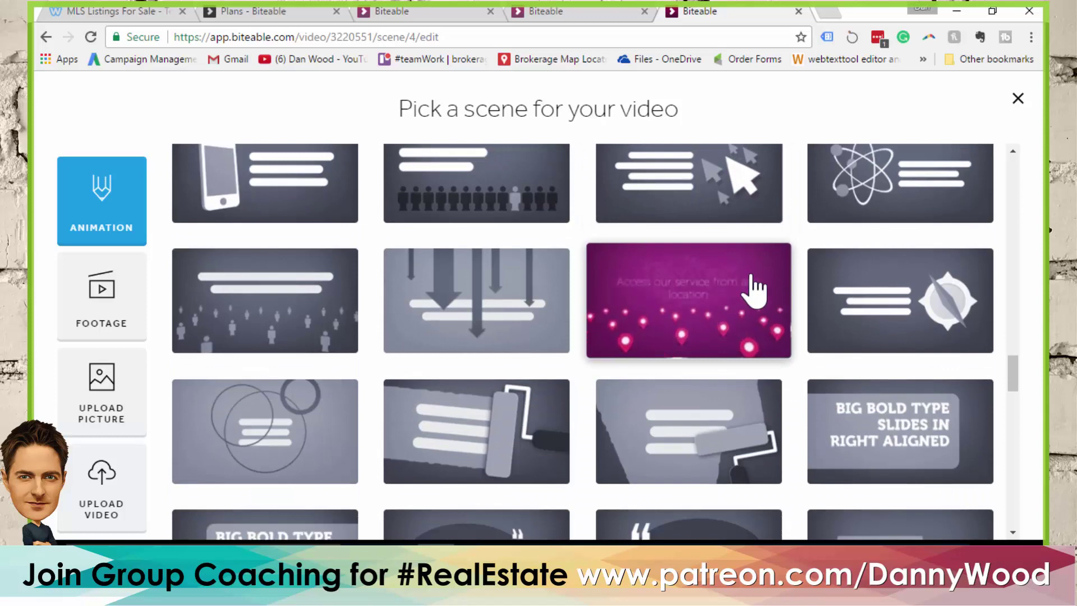
pyautogui.scroll(-2, 746, 283)
pyautogui.scroll(-1, 723, 275)
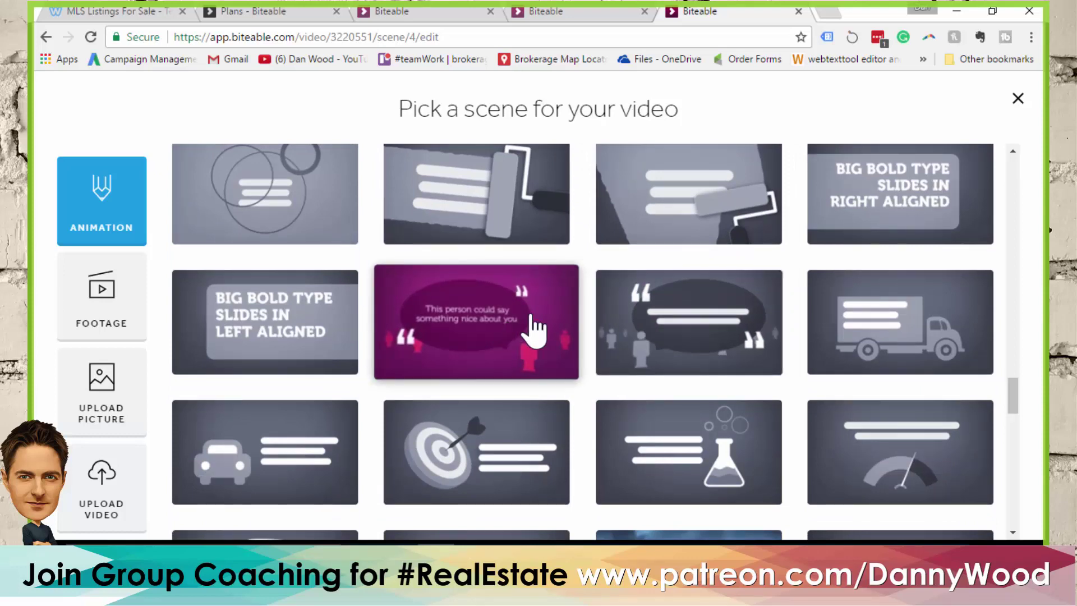
pyautogui.scroll(-2, 540, 284)
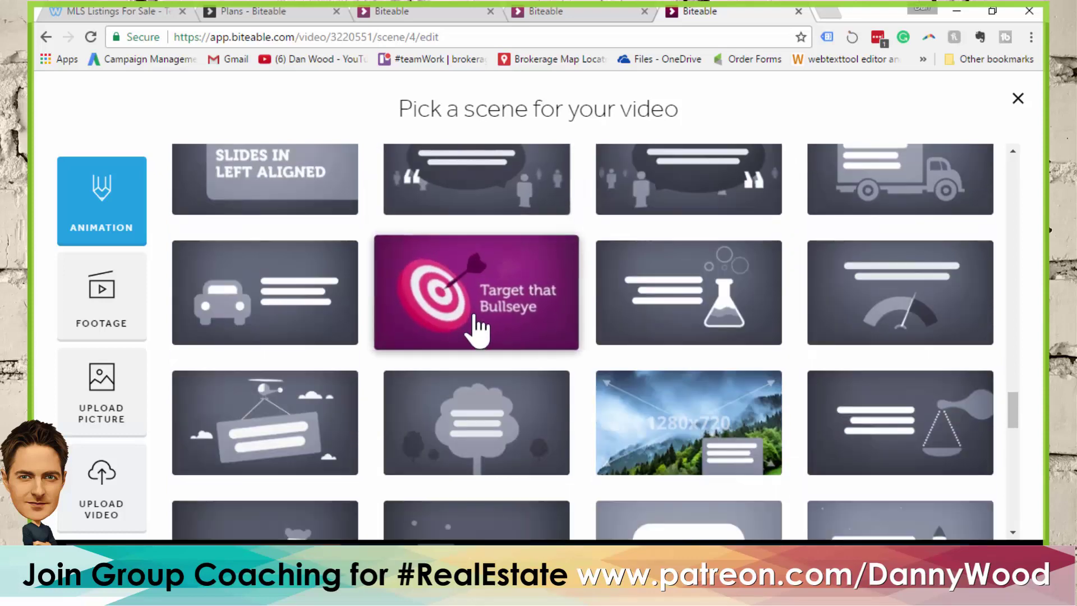
pyautogui.scroll(-4, 482, 314)
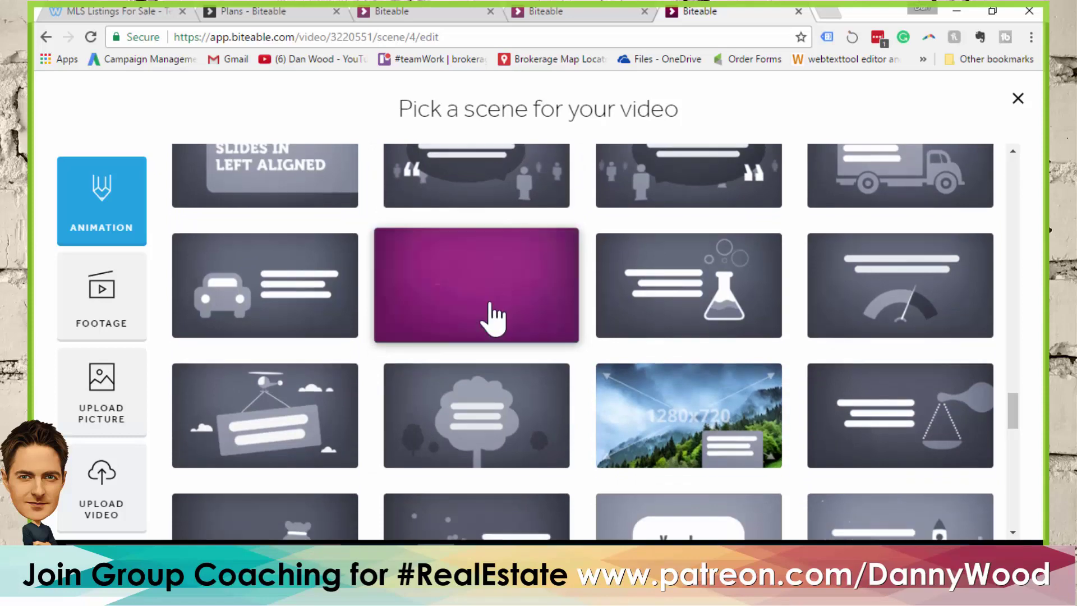
pyautogui.scroll(-5, 495, 303)
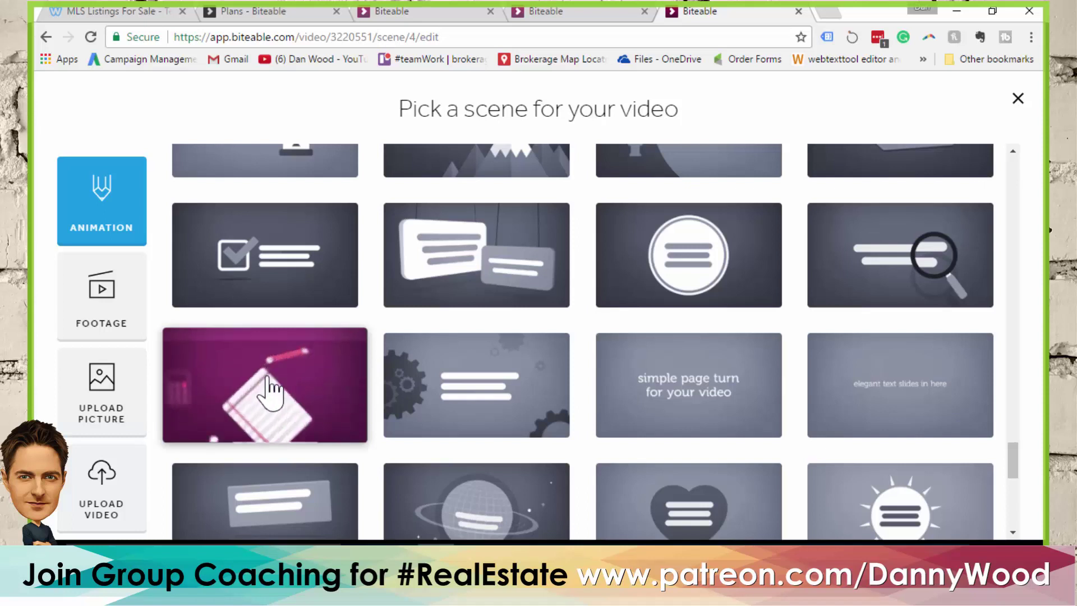
pyautogui.click(271, 393)
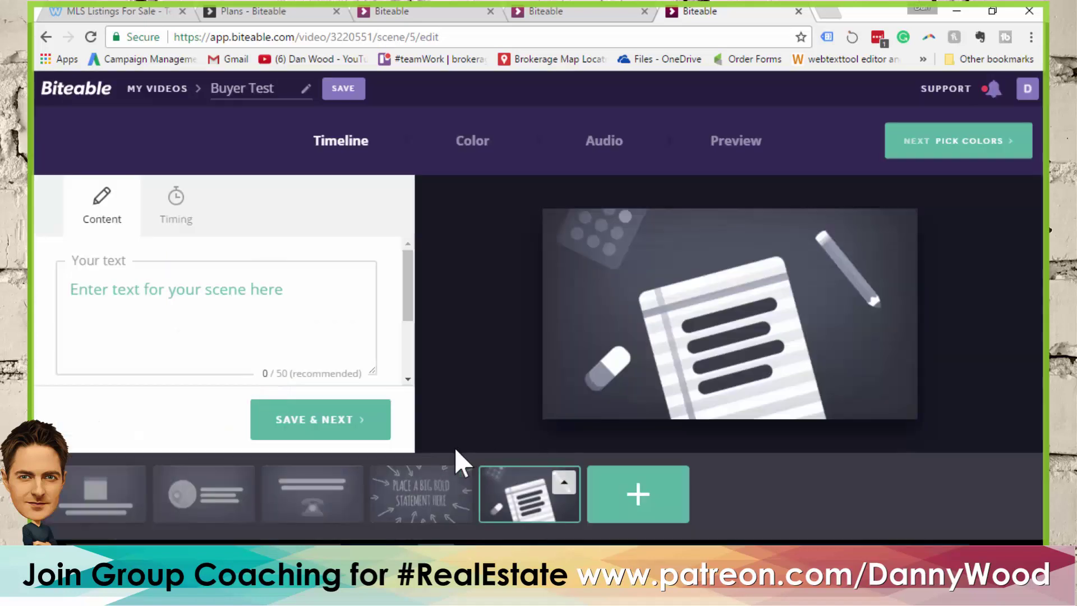
pyautogui.click(637, 497)
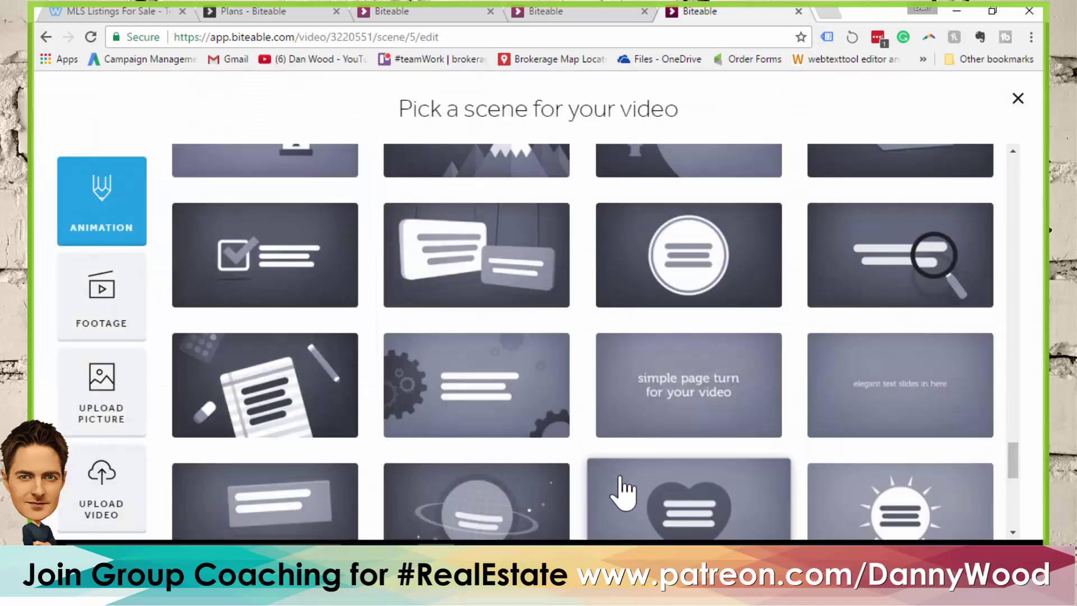
# Add the phone, YourLogo and lightbulb scenes as scenes six to eight
pyautogui.scroll(5, 608, 404)
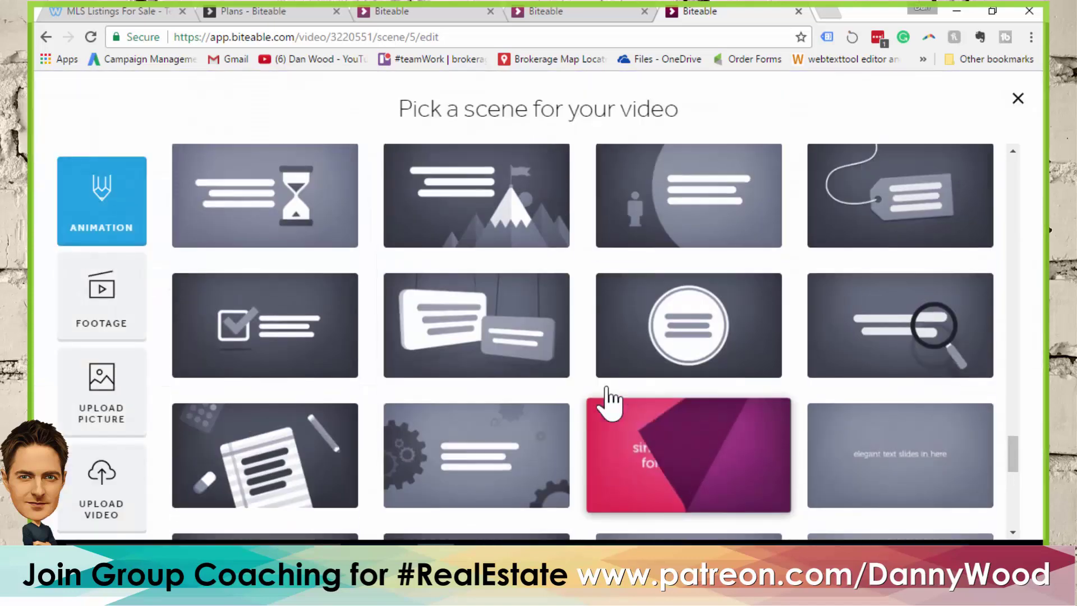
pyautogui.scroll(4, 598, 395)
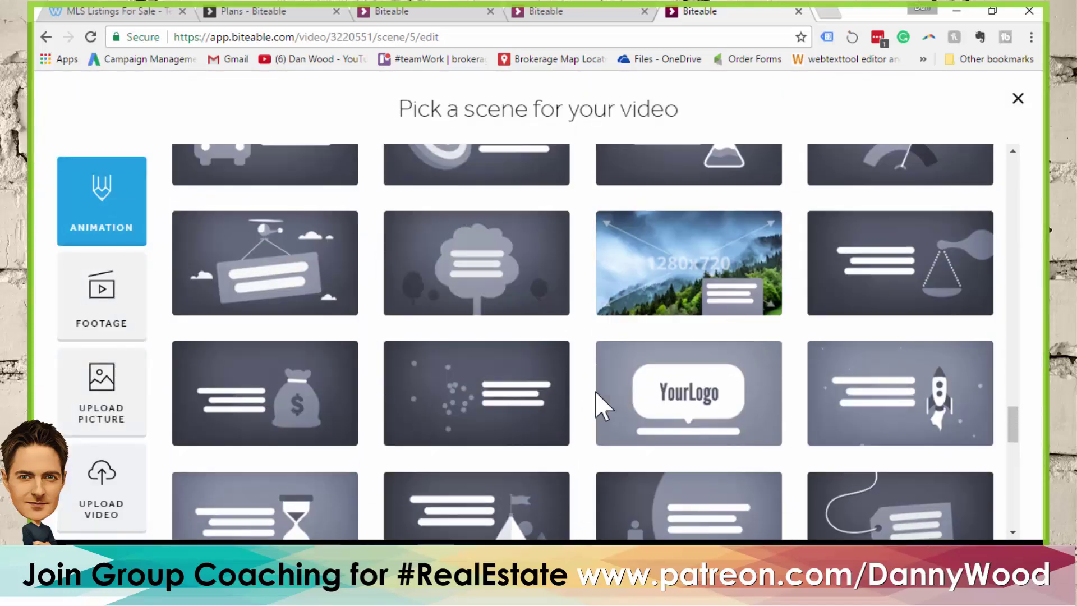
pyautogui.scroll(8, 599, 404)
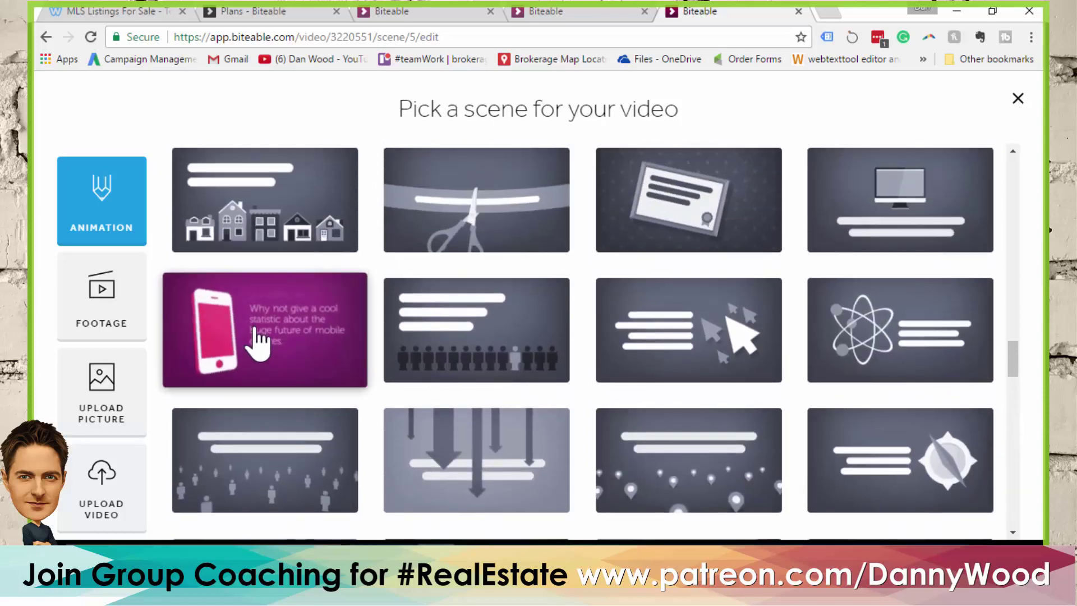
pyautogui.click(257, 336)
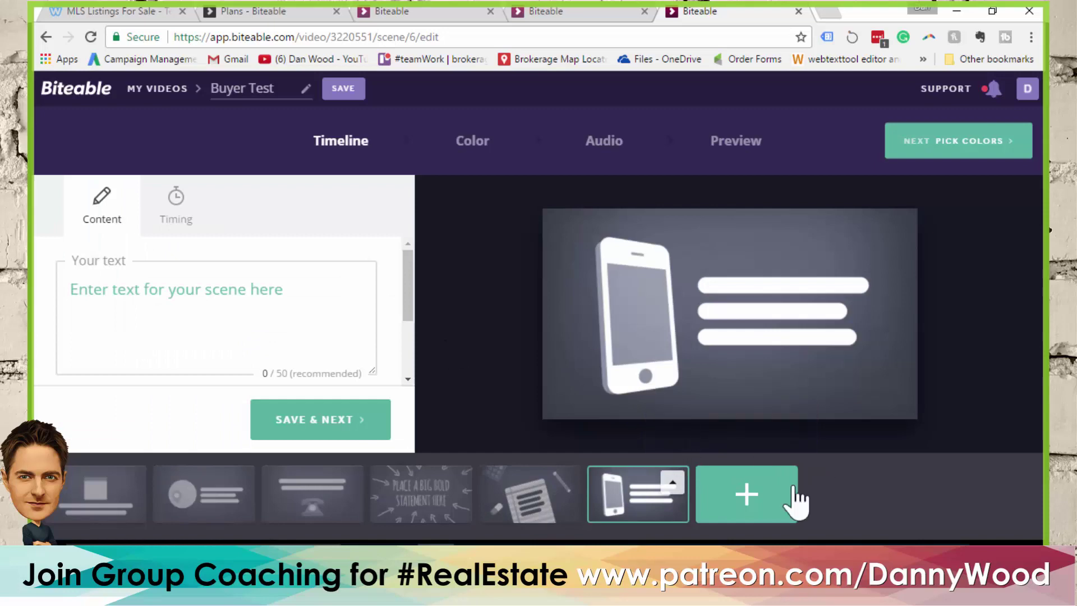
pyautogui.click(751, 508)
pyautogui.scroll(-15, 645, 317)
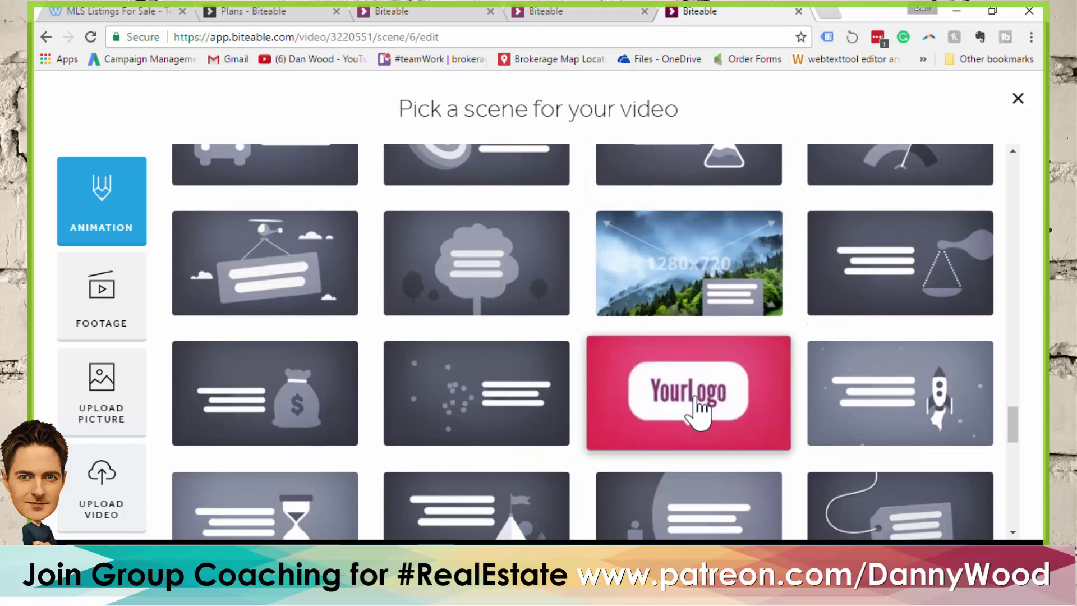
pyautogui.click(695, 408)
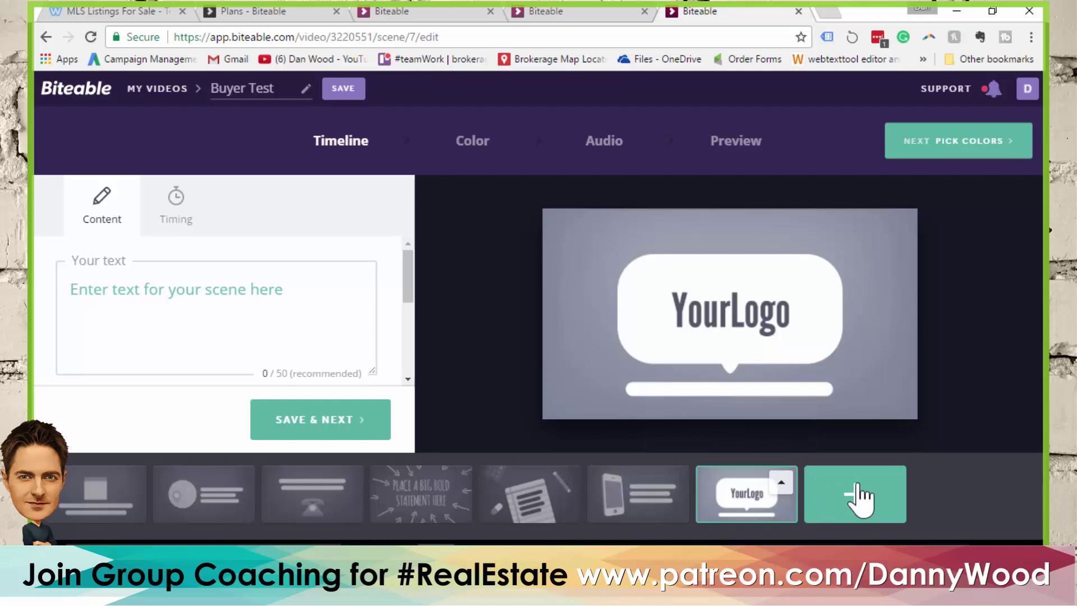
pyautogui.click(855, 495)
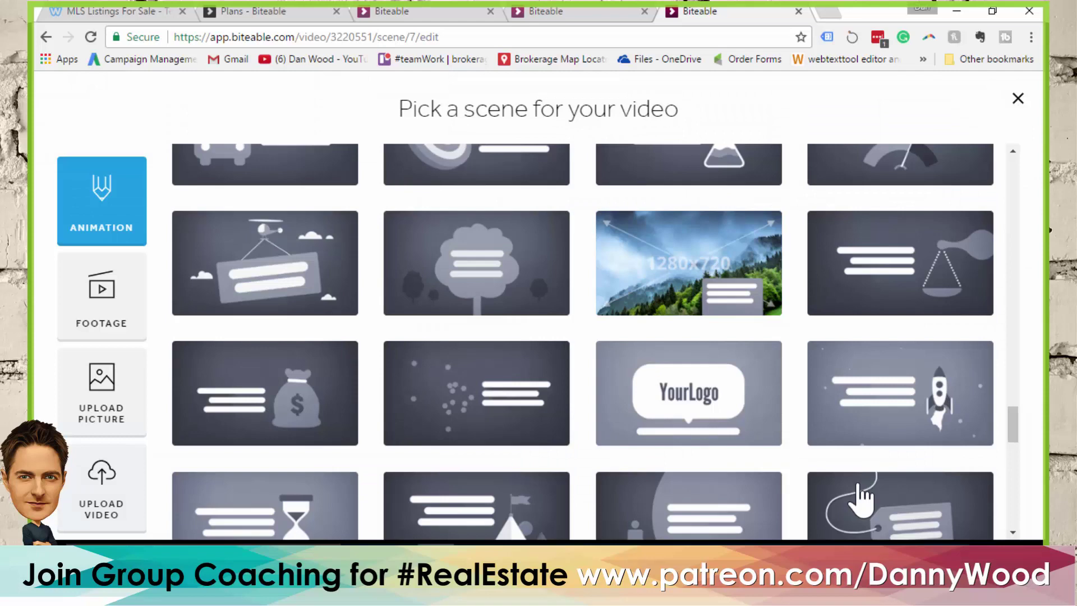
pyautogui.scroll(-10, 721, 241)
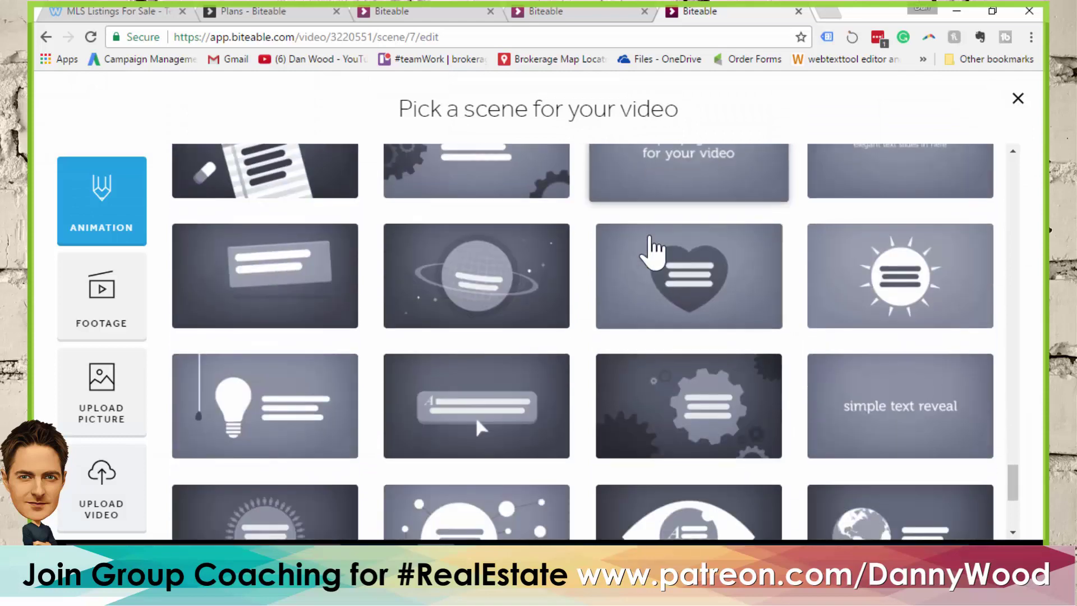
pyautogui.scroll(-1, 561, 247)
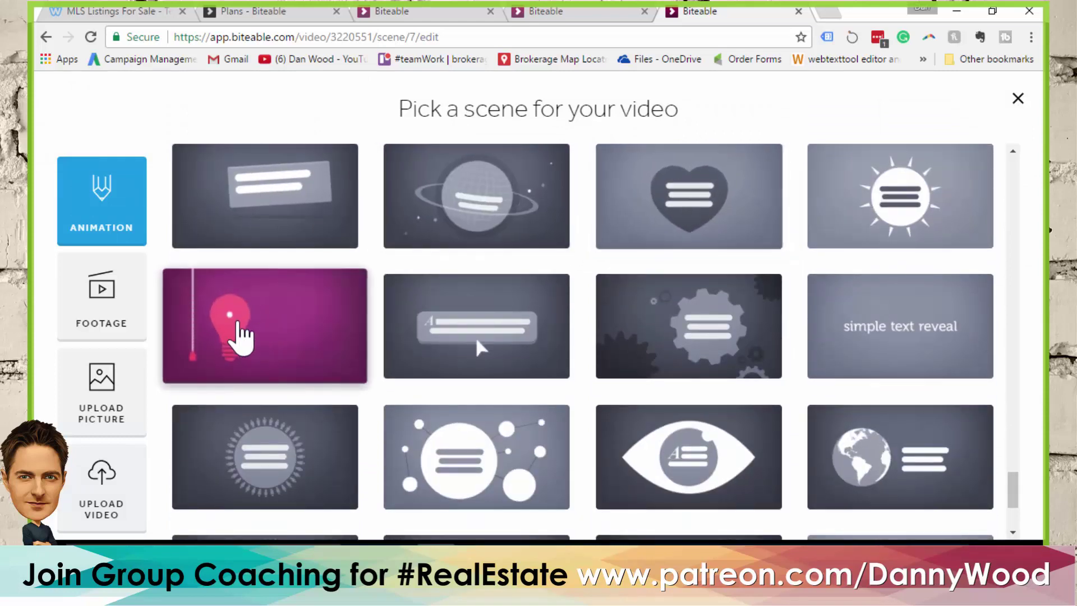
pyautogui.click(243, 337)
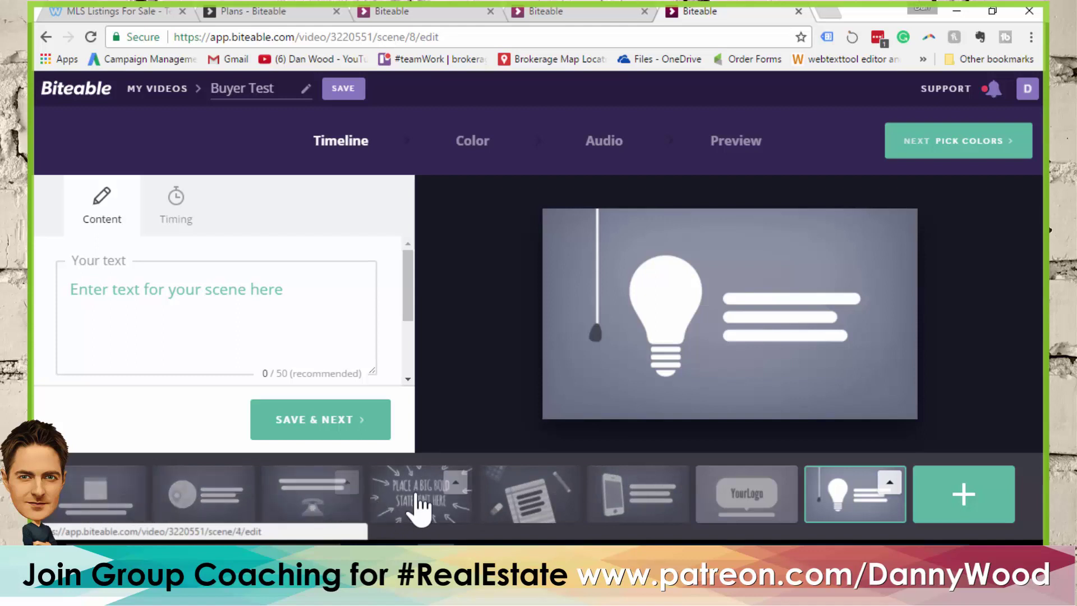
# Move the bold-statement scene first, captioned 'Thinking of moving? We can help home buyers.'
pyautogui.moveTo(427, 499); pyautogui.dragTo(107, 496)
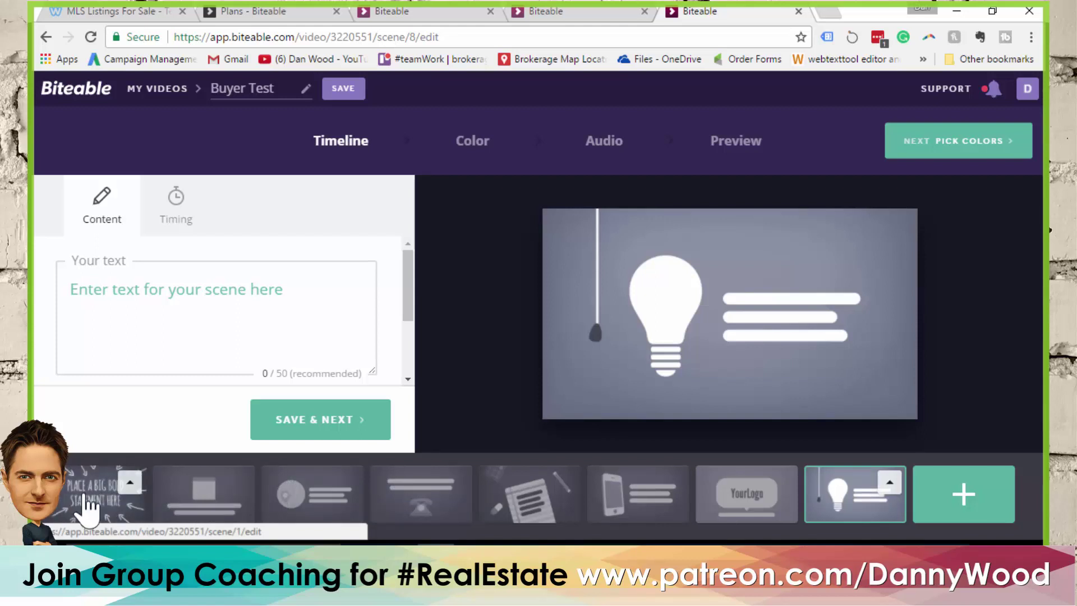
pyautogui.click(90, 505)
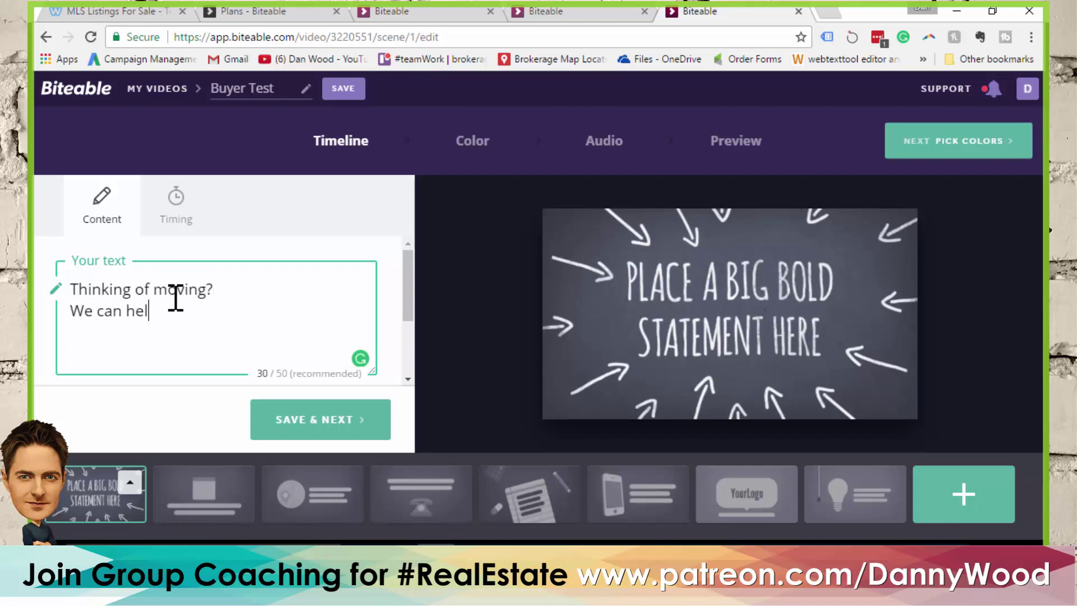
pyautogui.write('buyers.')
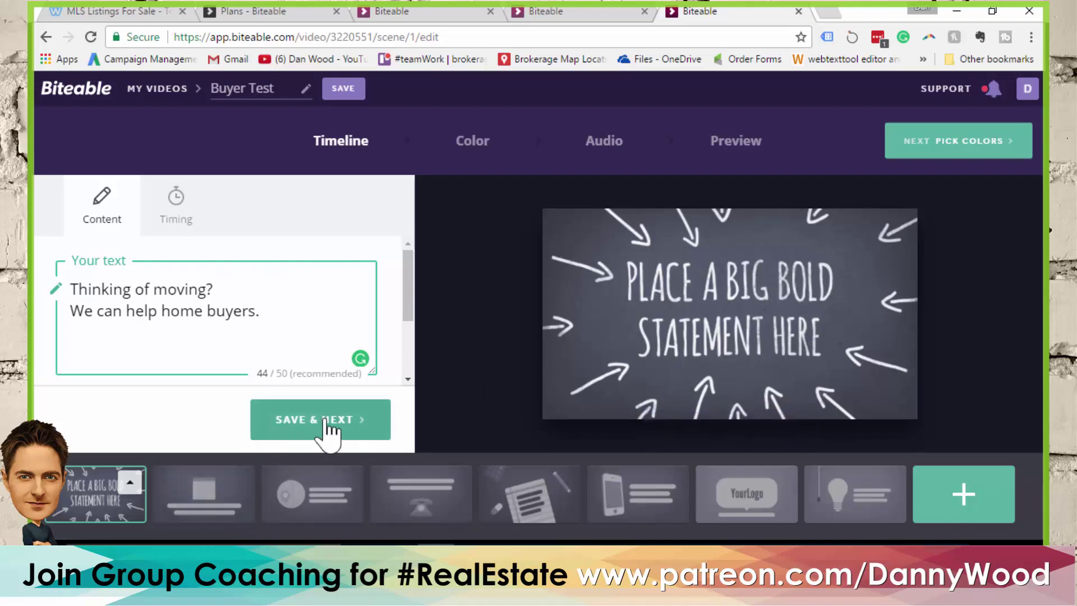
pyautogui.click(326, 422)
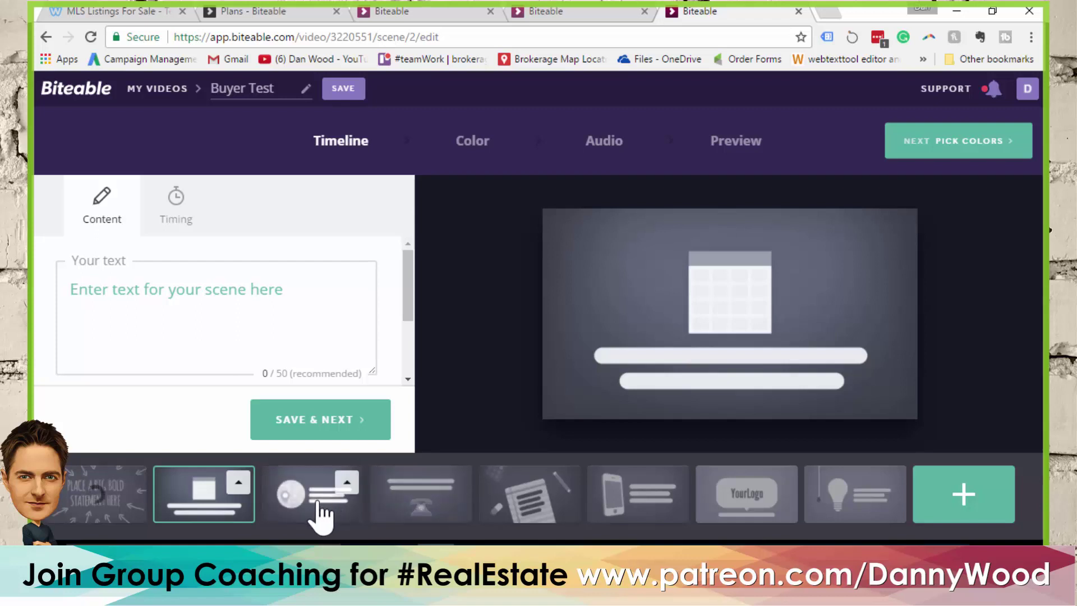
# Move the map scene second, captioned 'I can email you listings based on your criteria!'
pyautogui.moveTo(321, 512); pyautogui.dragTo(208, 503)
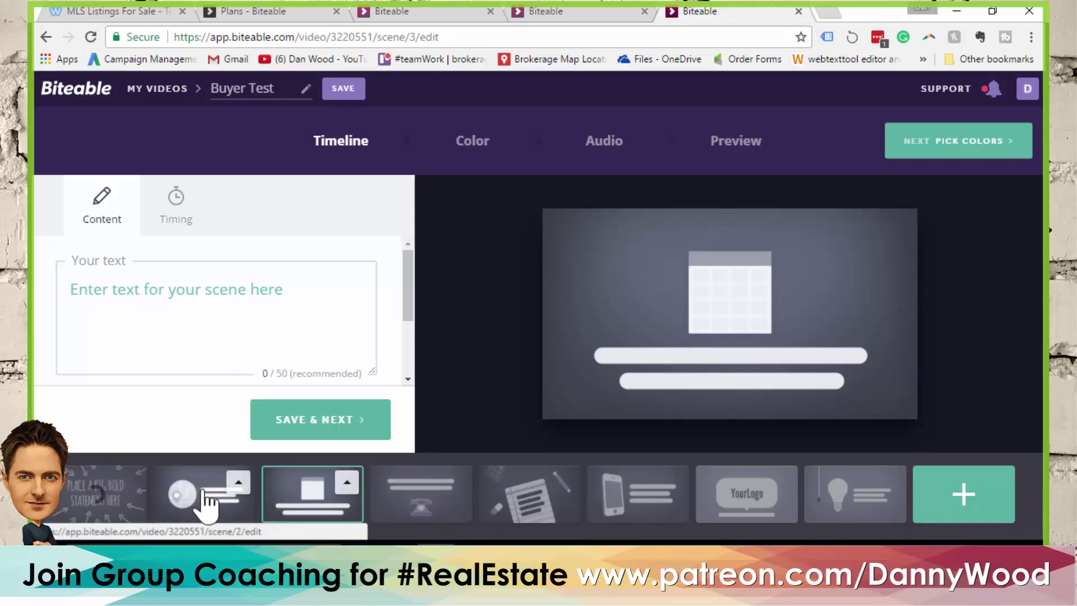
pyautogui.click(205, 497)
pyautogui.click(174, 294)
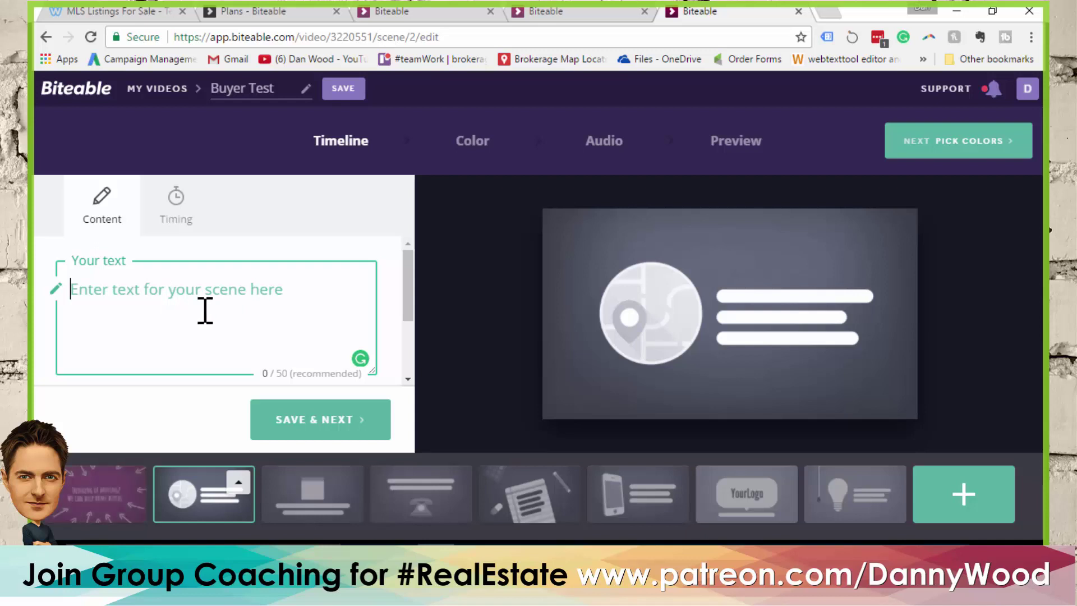
pyautogui.write('W')
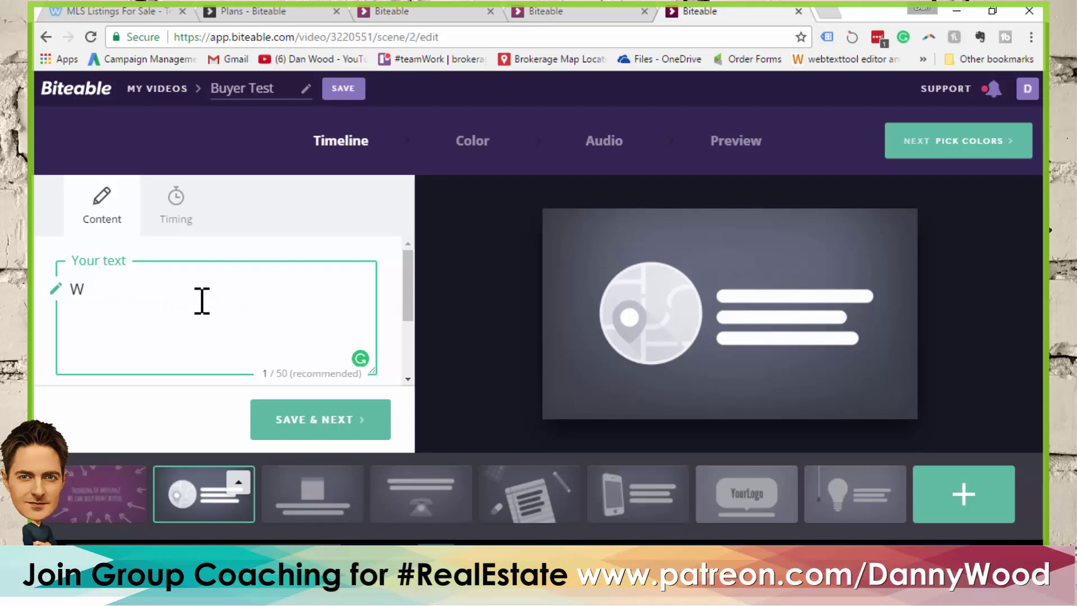
pyautogui.press('BackSpace')
pyautogui.write('I ')
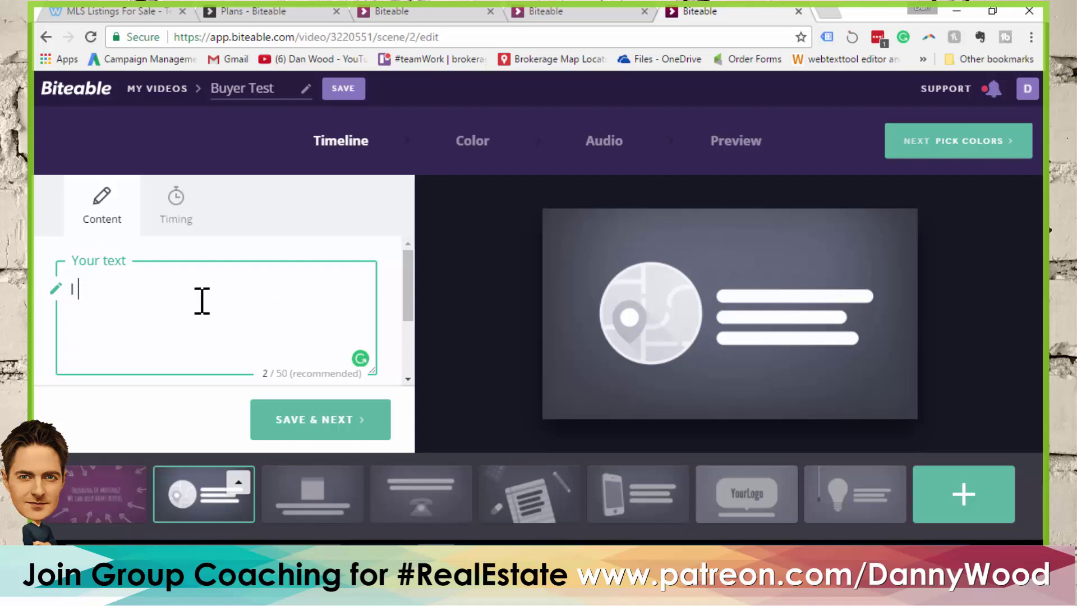
pyautogui.write('can email yo')
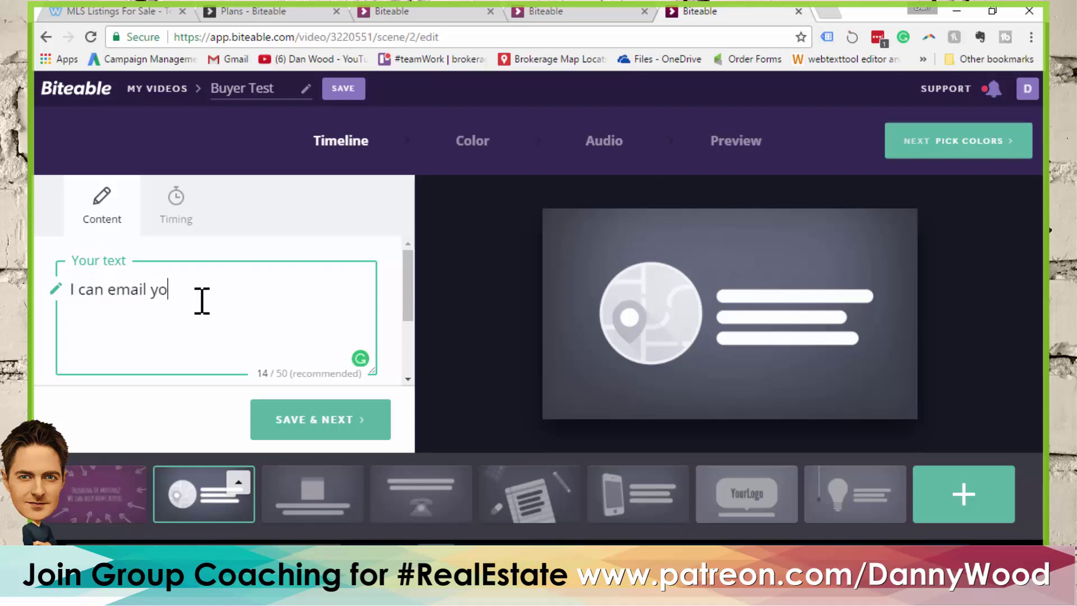
pyautogui.write('u listings  based on your cri')
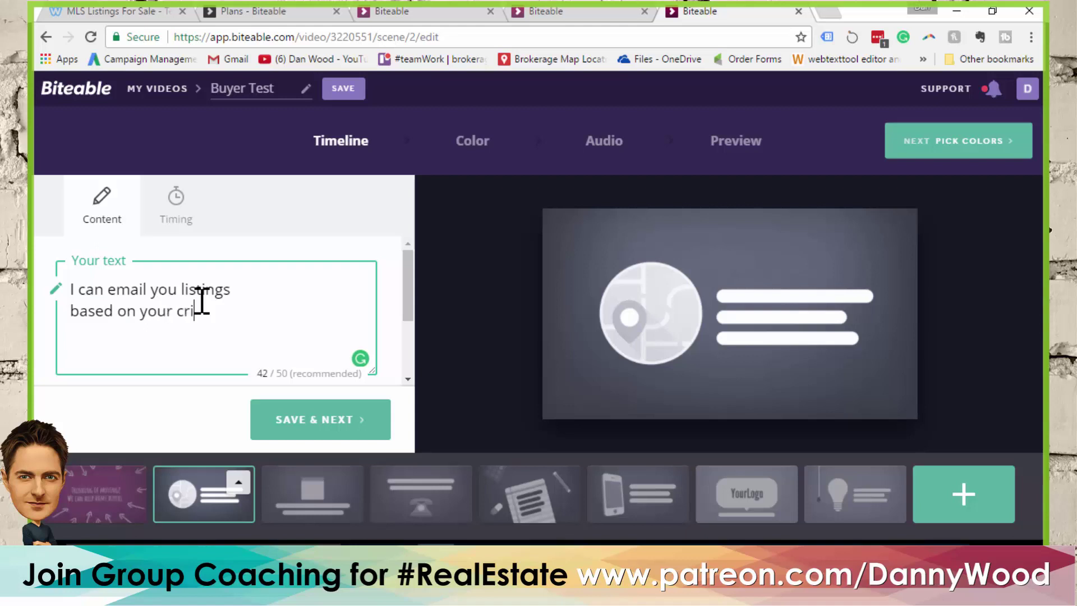
pyautogui.write('teria!')
# Caption the calendar scene 'We can also book showings!' and save it
pyautogui.click(317, 508)
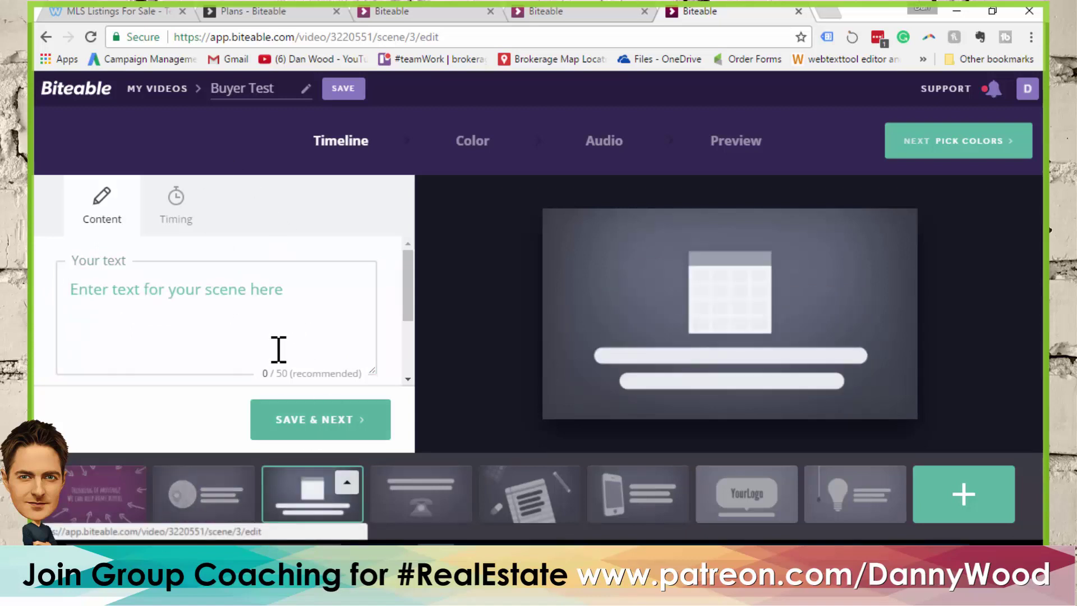
pyautogui.click(242, 302)
pyautogui.write('We can ')
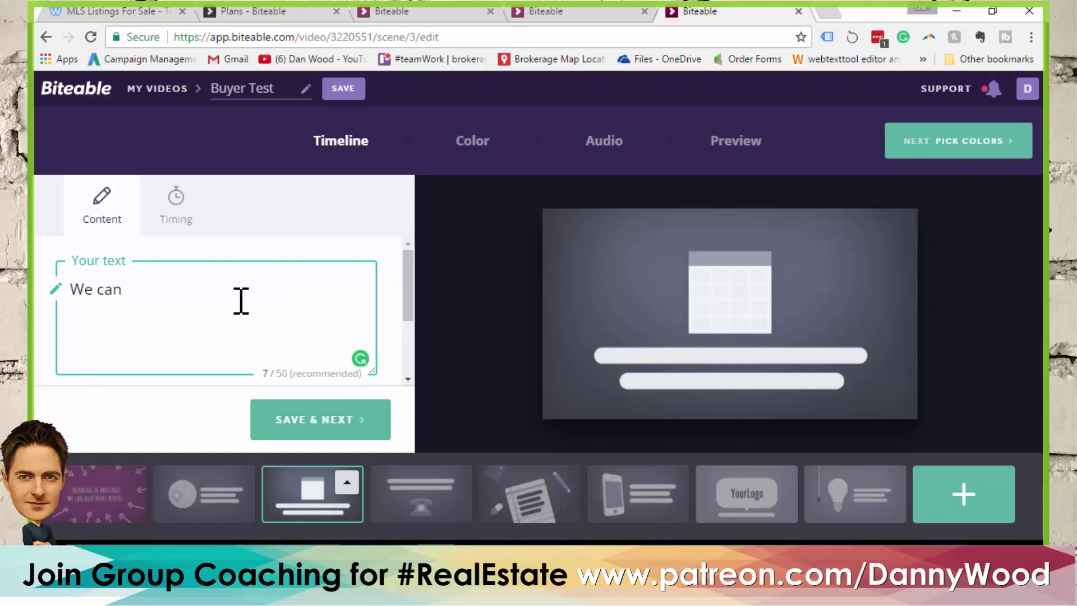
pyautogui.write('also book sh')
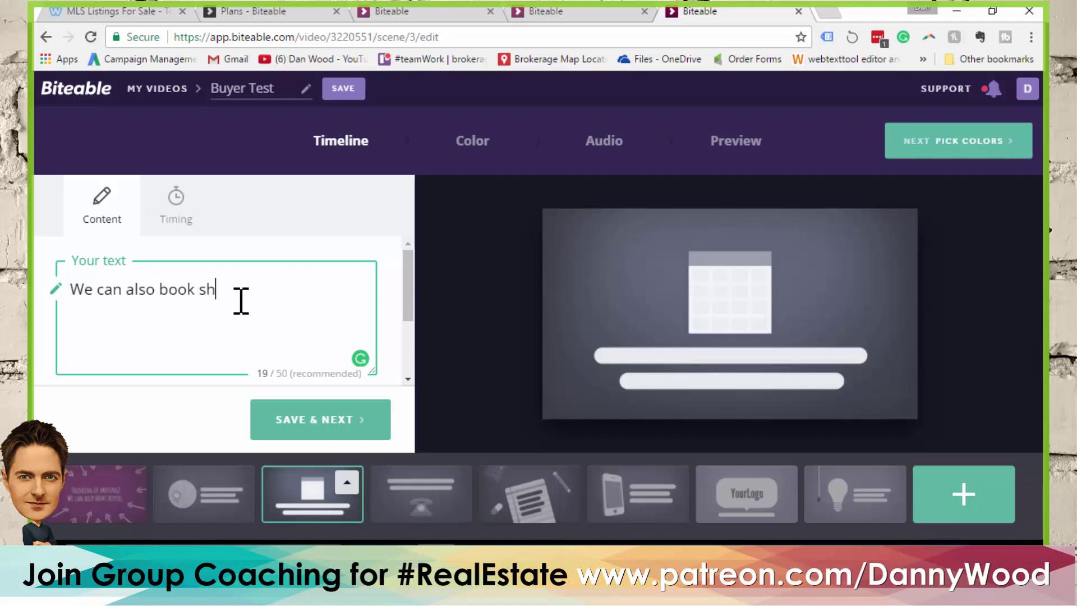
pyautogui.write('owings!')
pyautogui.click(303, 427)
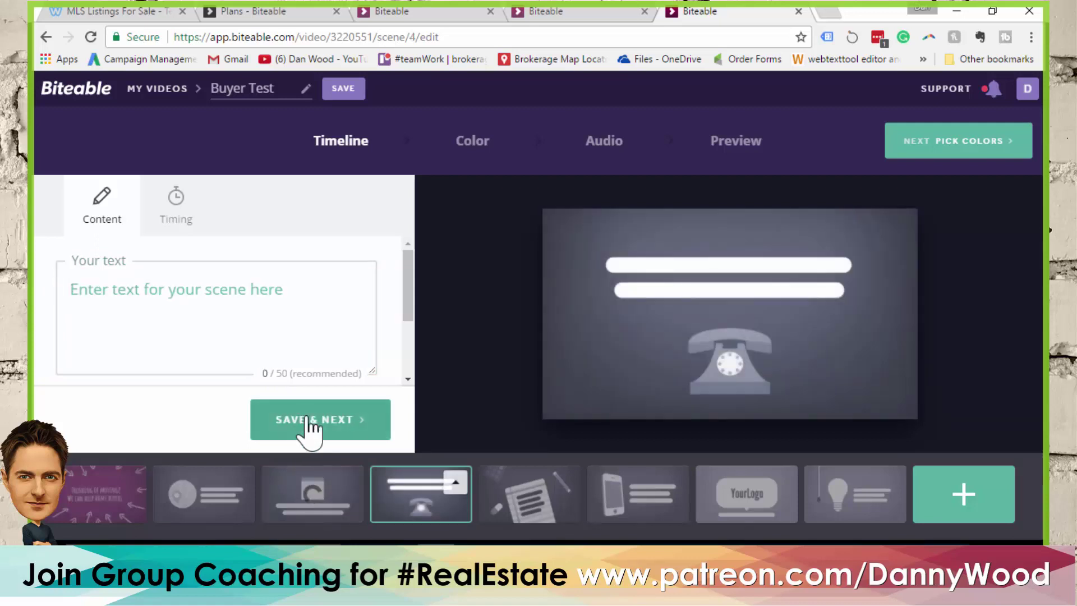
# Move the notepad scene before the telephone scene and caption it 'Have financing questions? Our team can help.'
pyautogui.moveTo(510, 493); pyautogui.dragTo(415, 501)
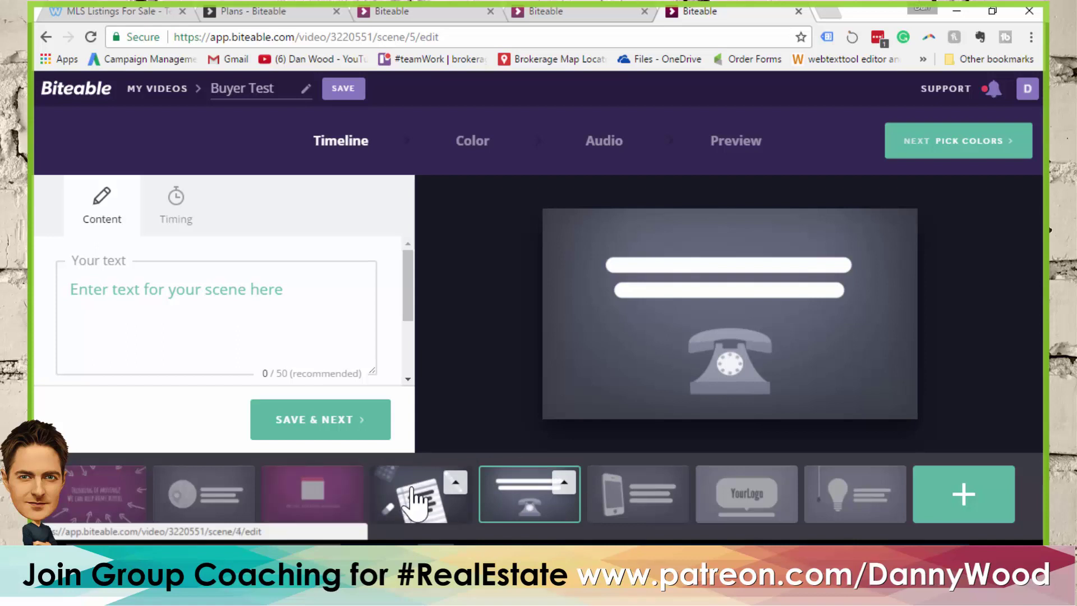
pyautogui.click(214, 292)
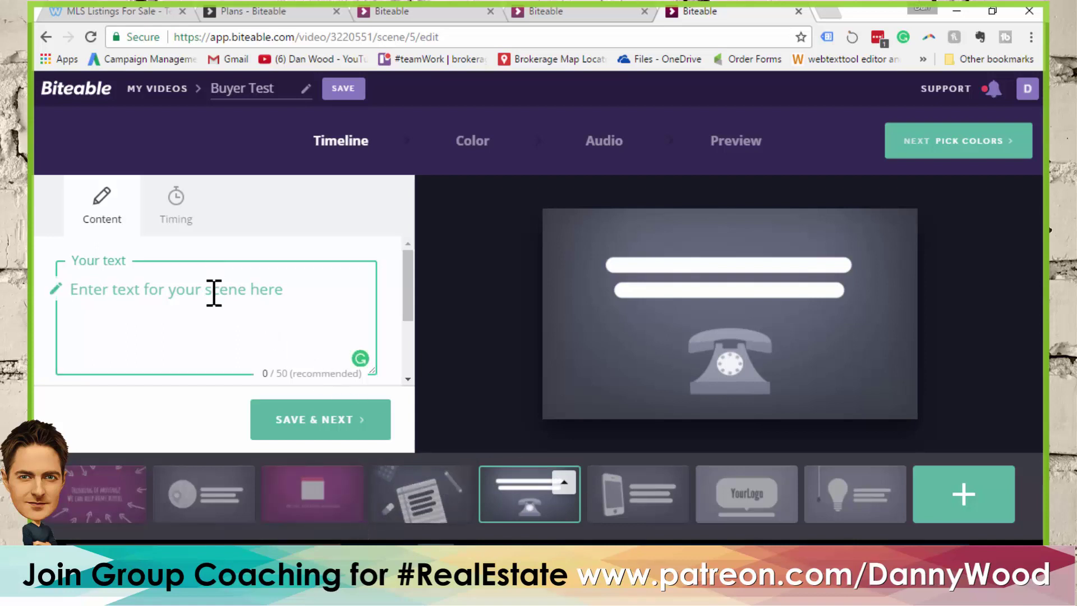
pyautogui.write('Nee')
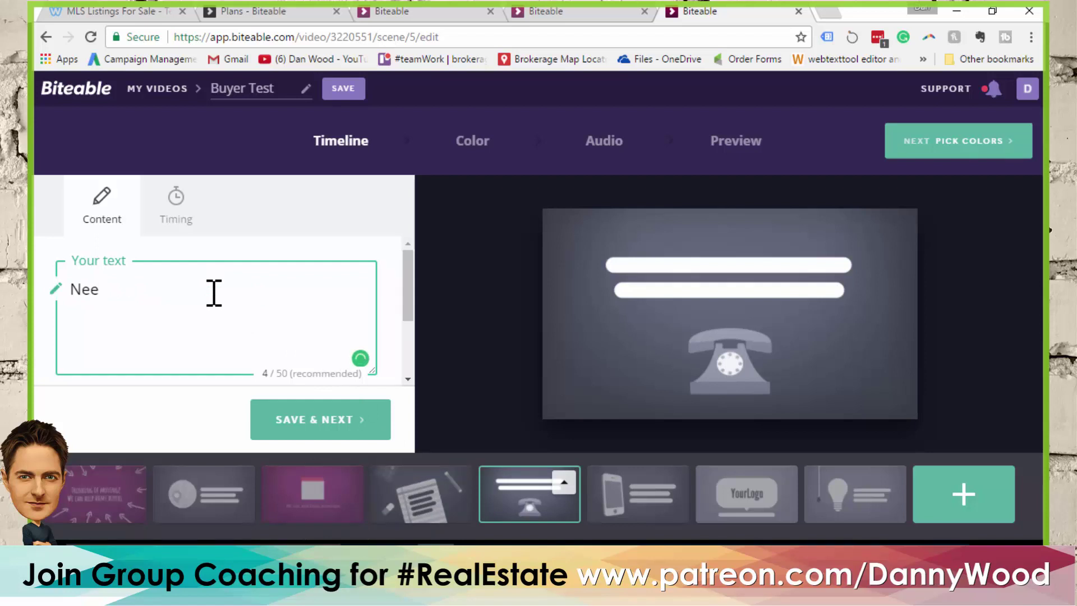
pyautogui.press('BackSpace')
pyautogui.hotkey('ctrl', 'a')
pyautogui.write('Have financing ')
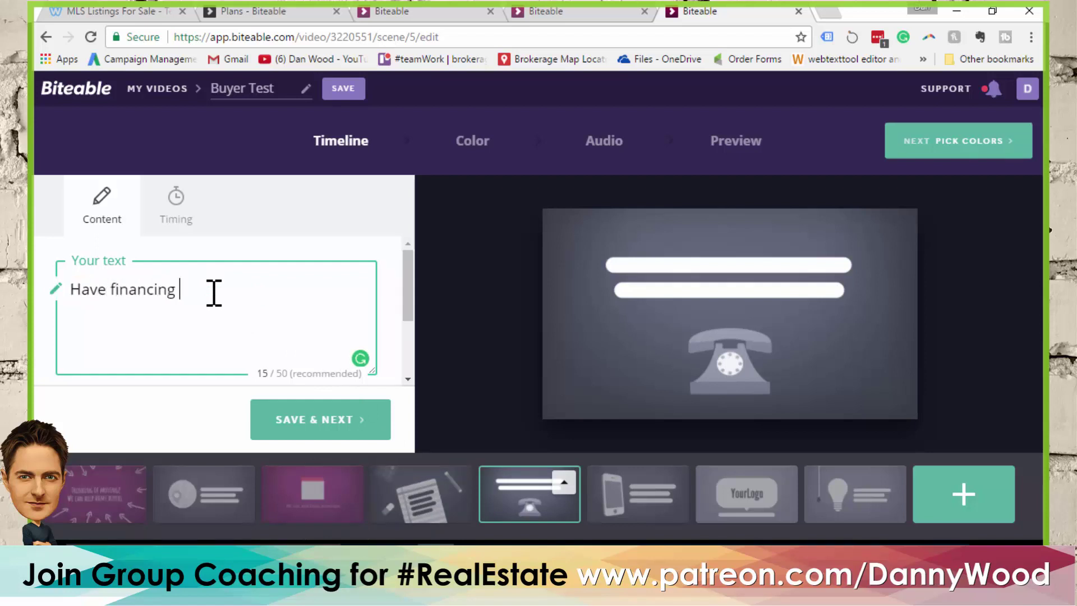
pyautogui.write('questions? Ou')
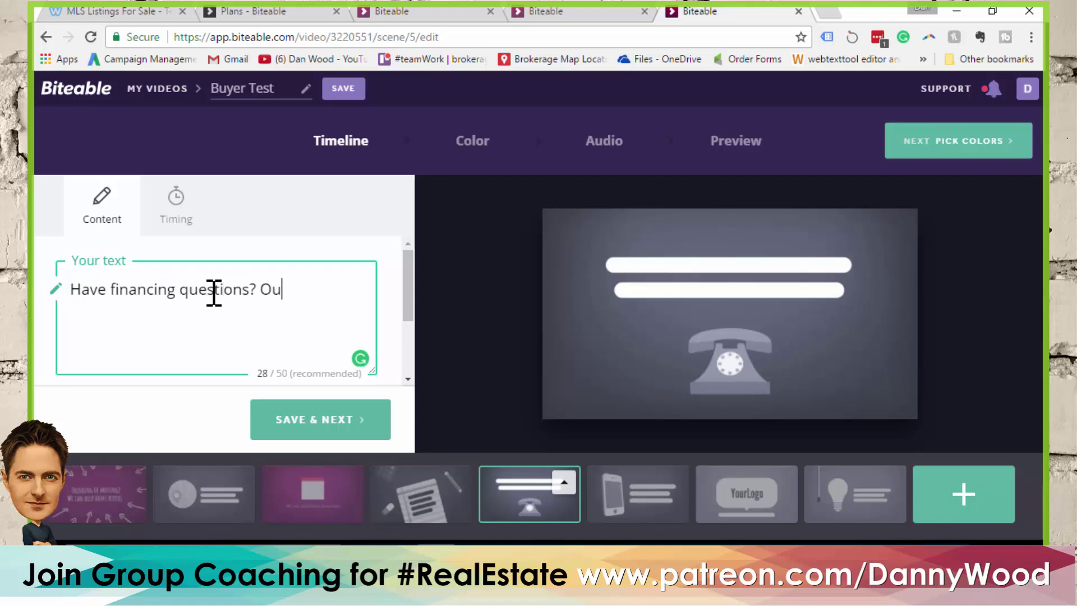
pyautogui.write('r team can ')
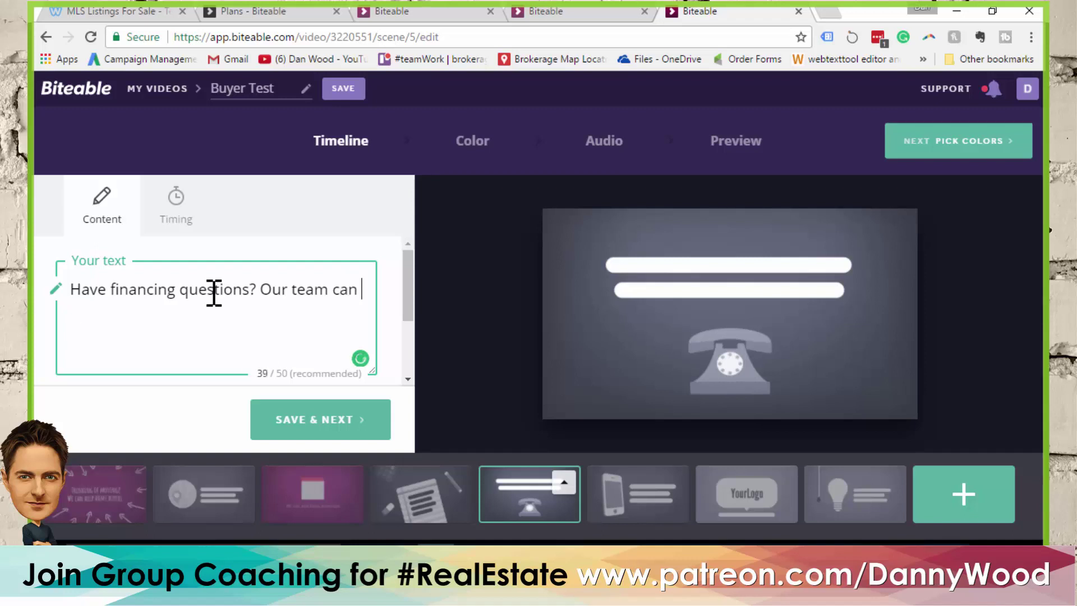
pyautogui.write('help.')
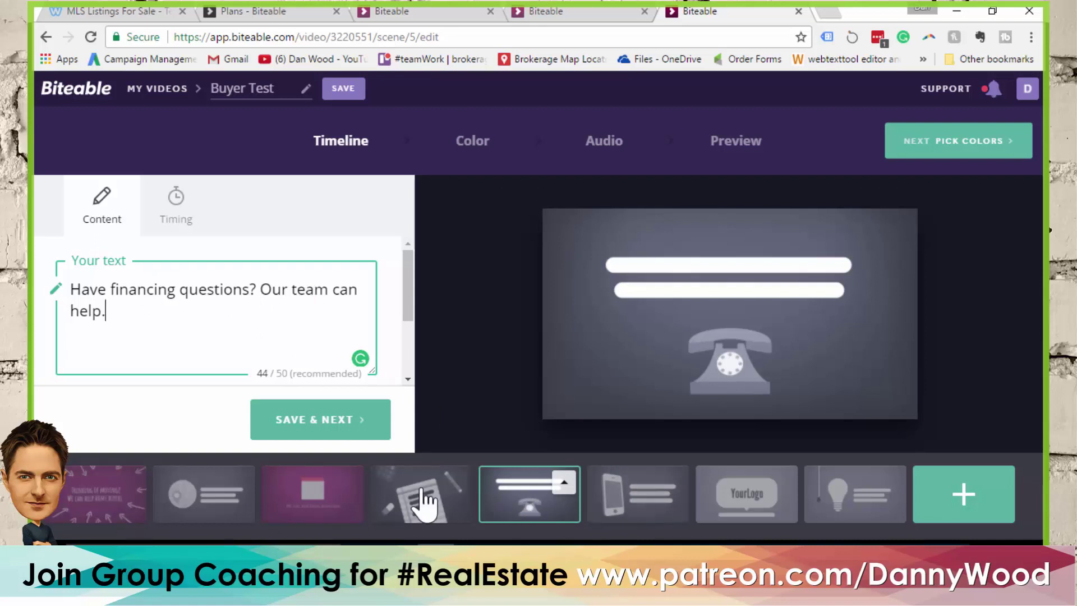
# Paste the caption 'Have financing questions? Our team can help.' into the notepad scene and save it
pyautogui.hotkey('ctrl', 'a')
pyautogui.hotkey('ctrl', 'c')
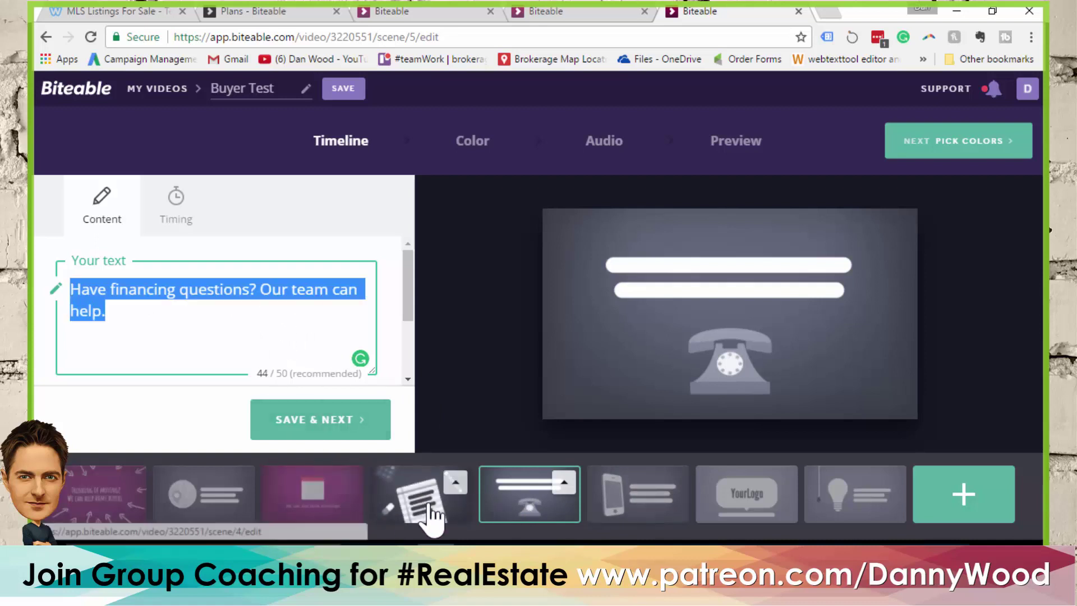
pyautogui.click(430, 507)
pyautogui.click(211, 282)
pyautogui.hotkey('ctrl', 'v')
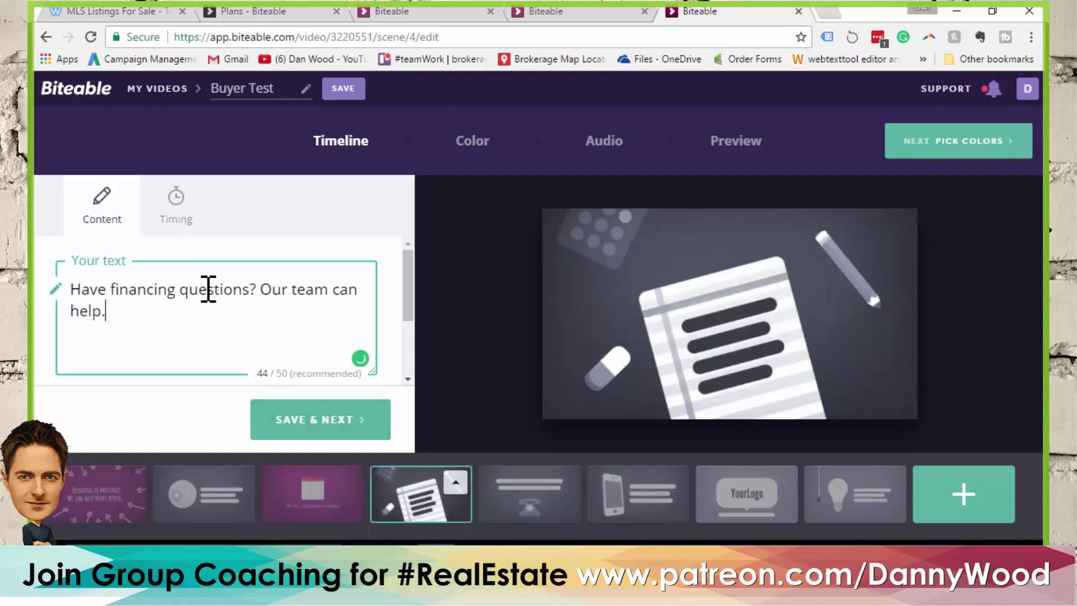
pyautogui.click(297, 424)
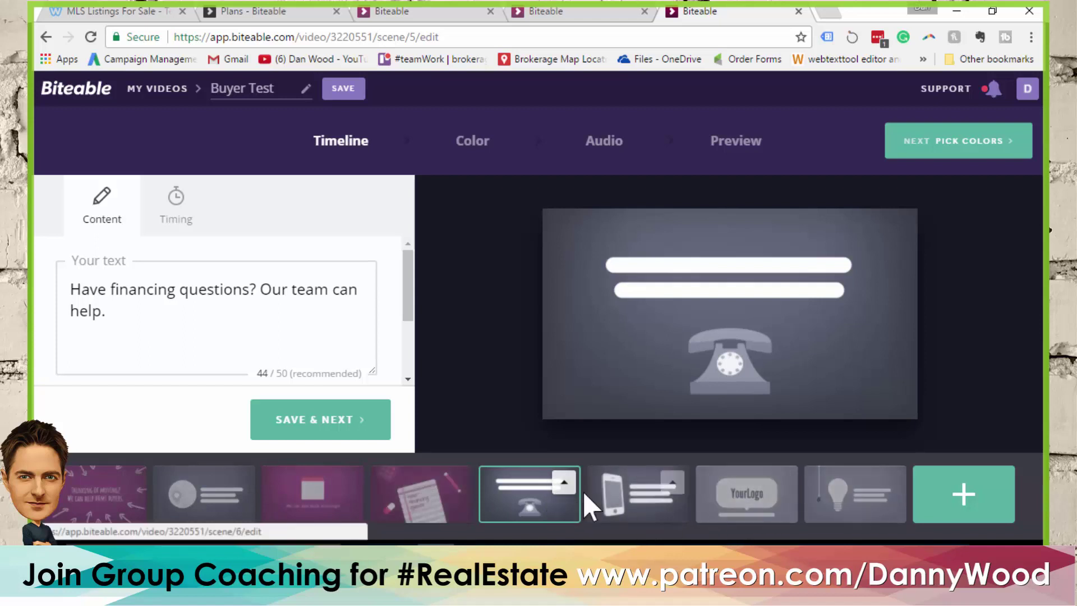
# Delete the telephone and mobile-phone scenes, leaving six scenes in the video
pyautogui.click(564, 483)
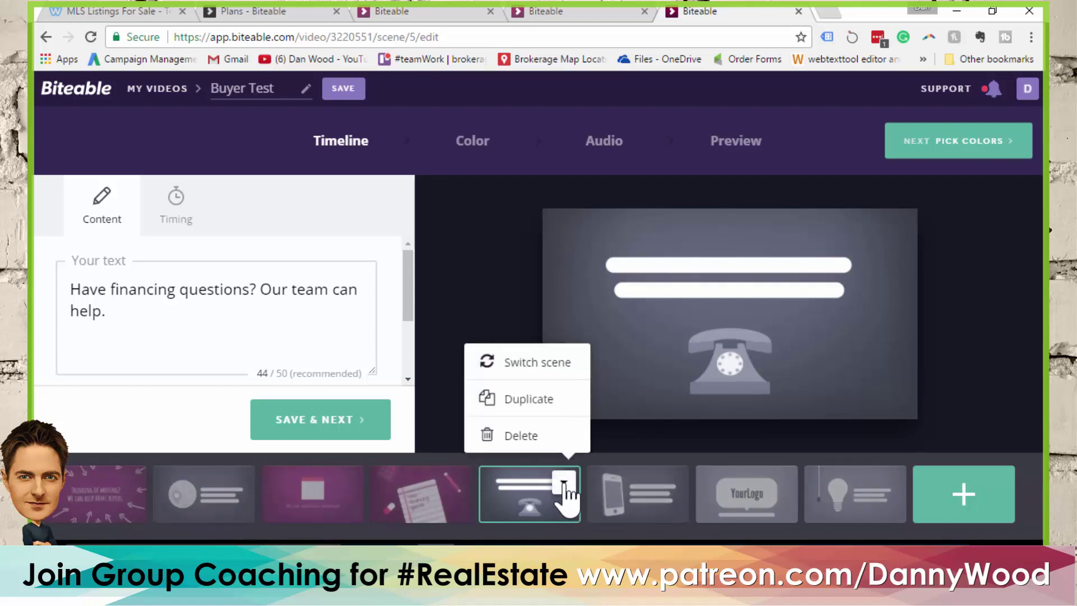
pyautogui.click(521, 436)
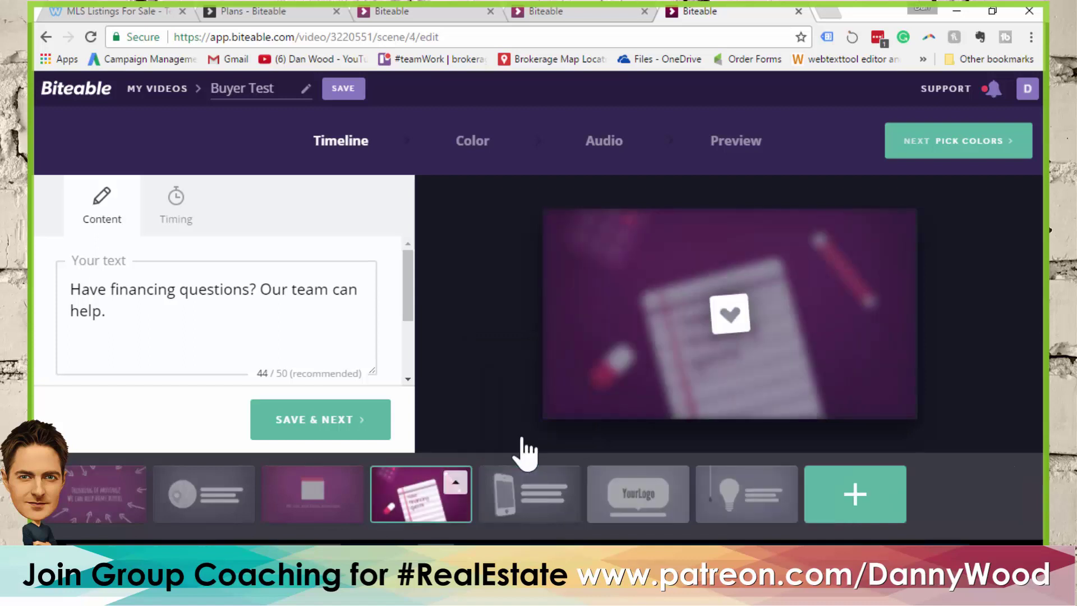
pyautogui.click(530, 500)
pyautogui.click(564, 483)
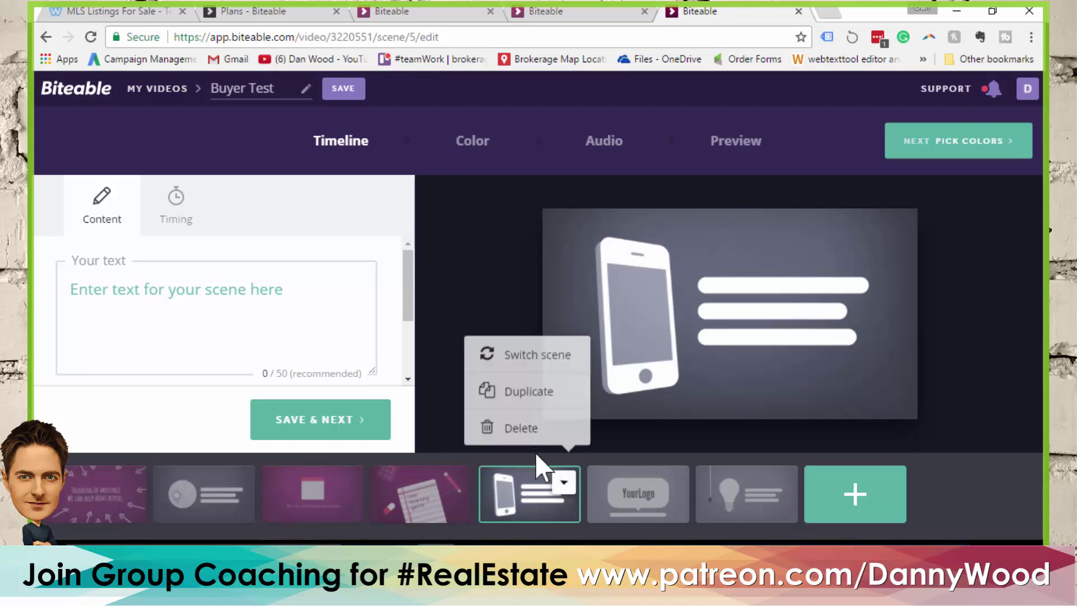
pyautogui.click(521, 428)
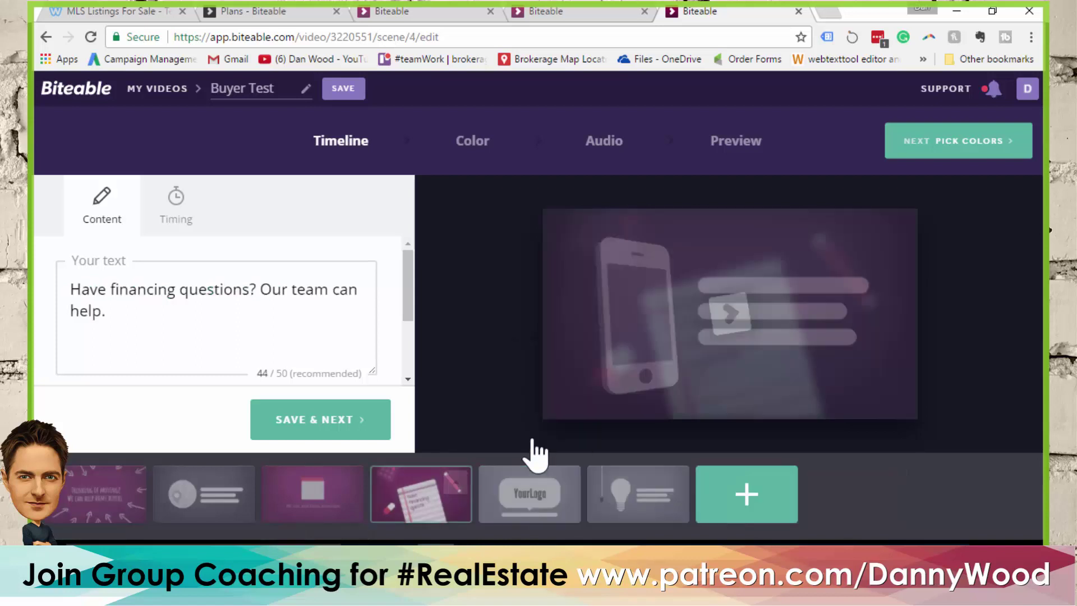
pyautogui.click(528, 499)
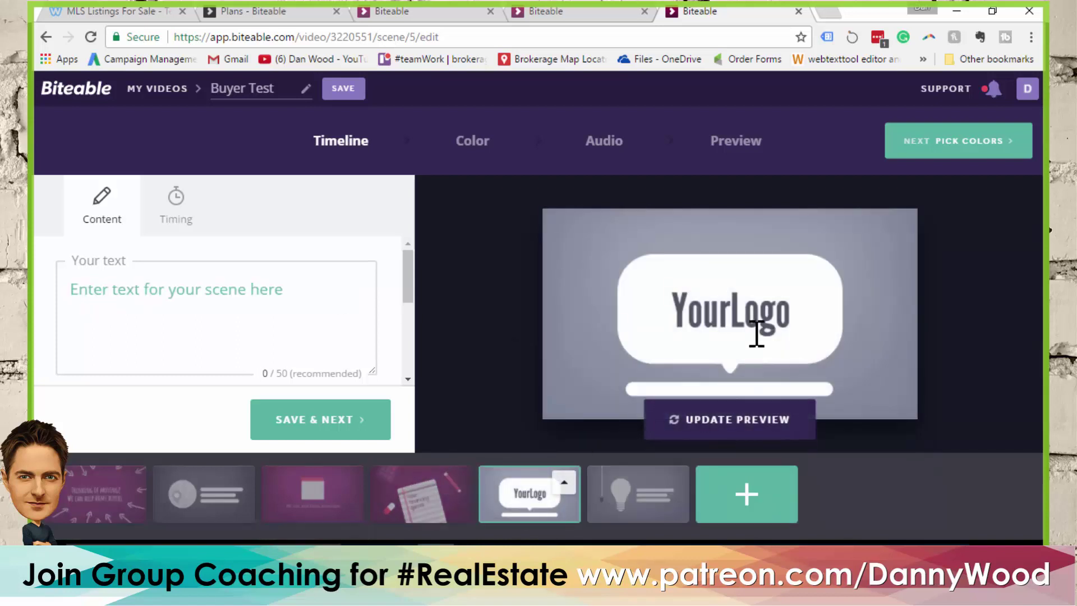
pyautogui.click(185, 291)
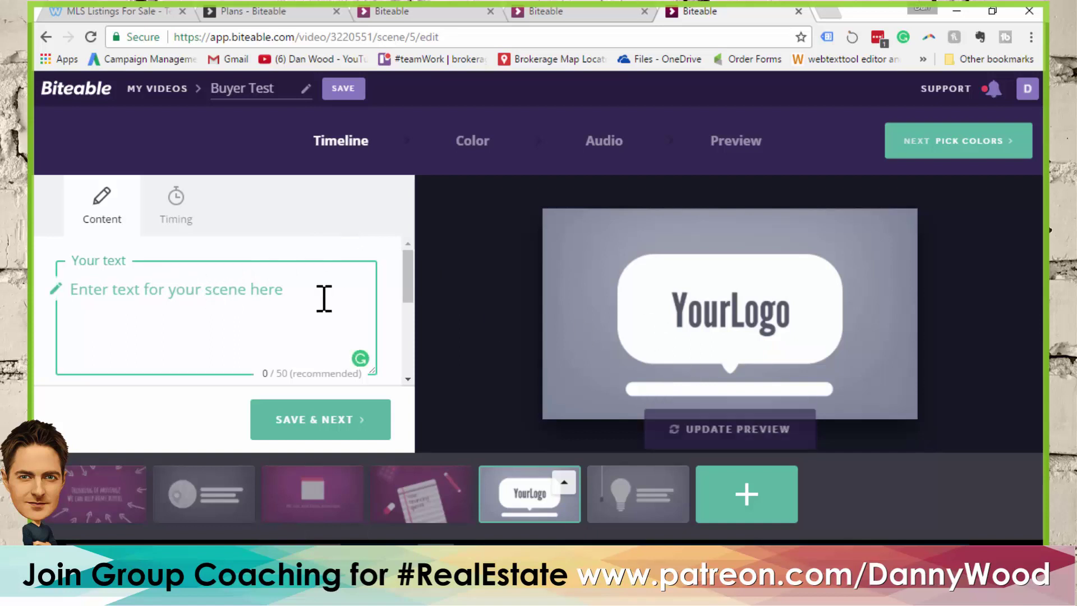
pyautogui.write('www.agent.com')
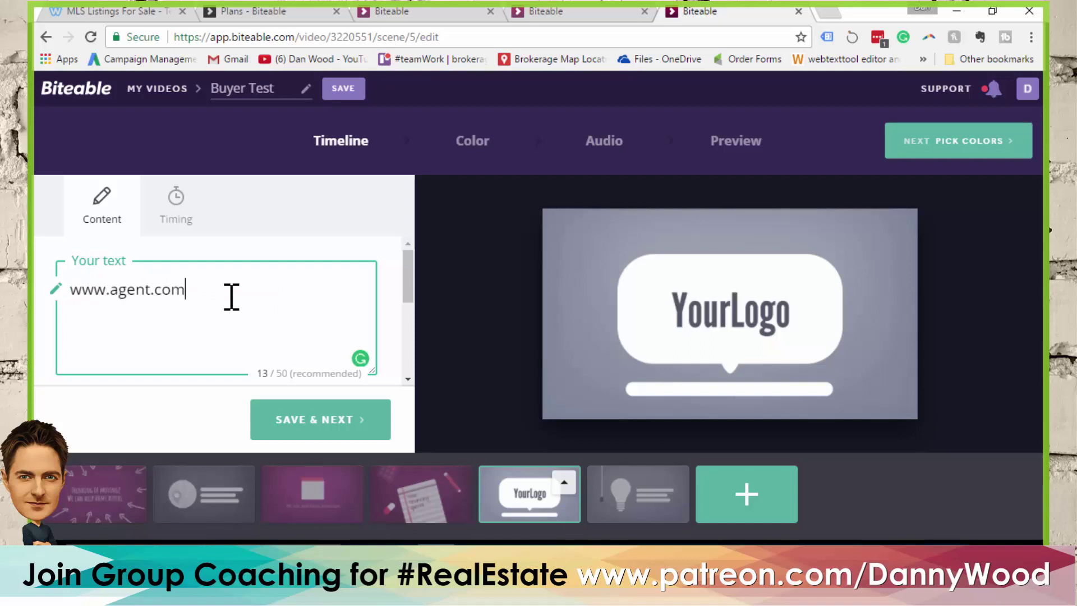
pyautogui.moveTo(409, 276); pyautogui.dragTo(390, 344)
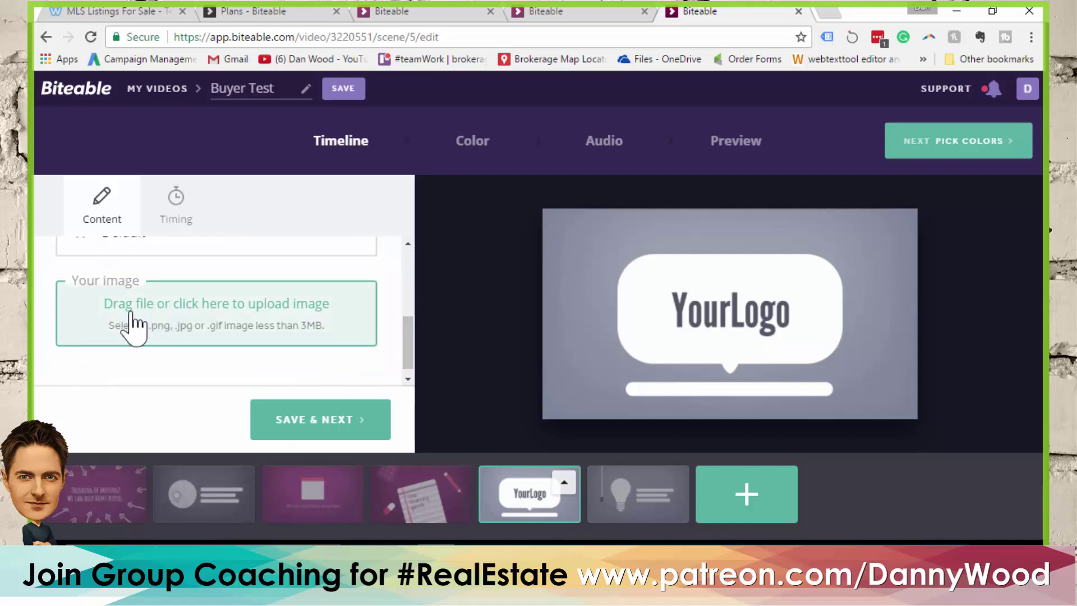
# Upload ABC-Realty-Brokerage-Logo.png from the computer as the YourLogo scene's image
pyautogui.click(246, 312)
pyautogui.click(566, 298)
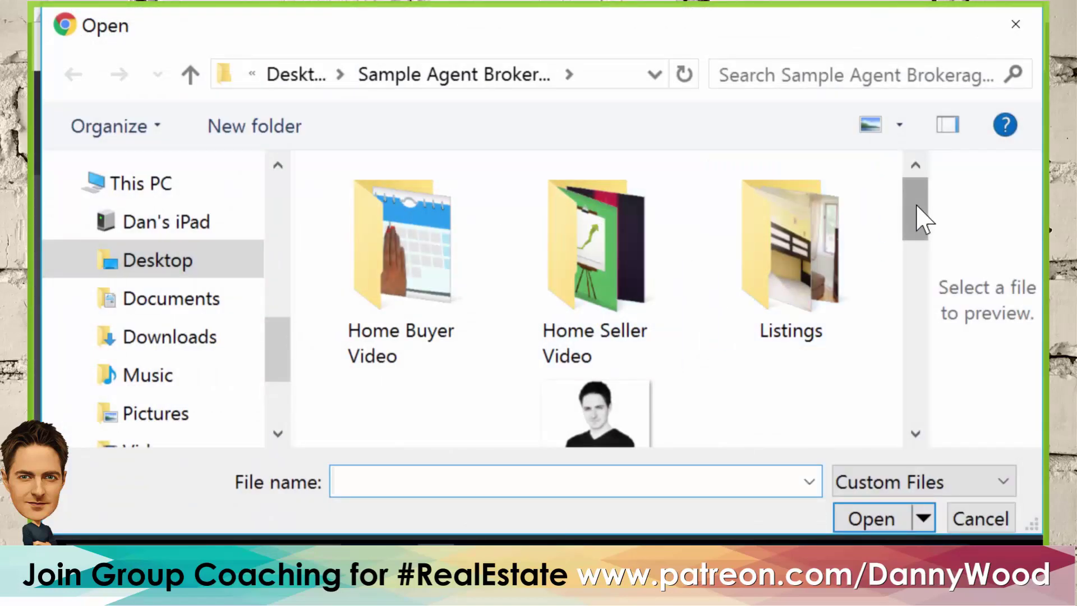
pyautogui.moveTo(920, 216); pyautogui.dragTo(920, 247)
pyautogui.click(402, 343)
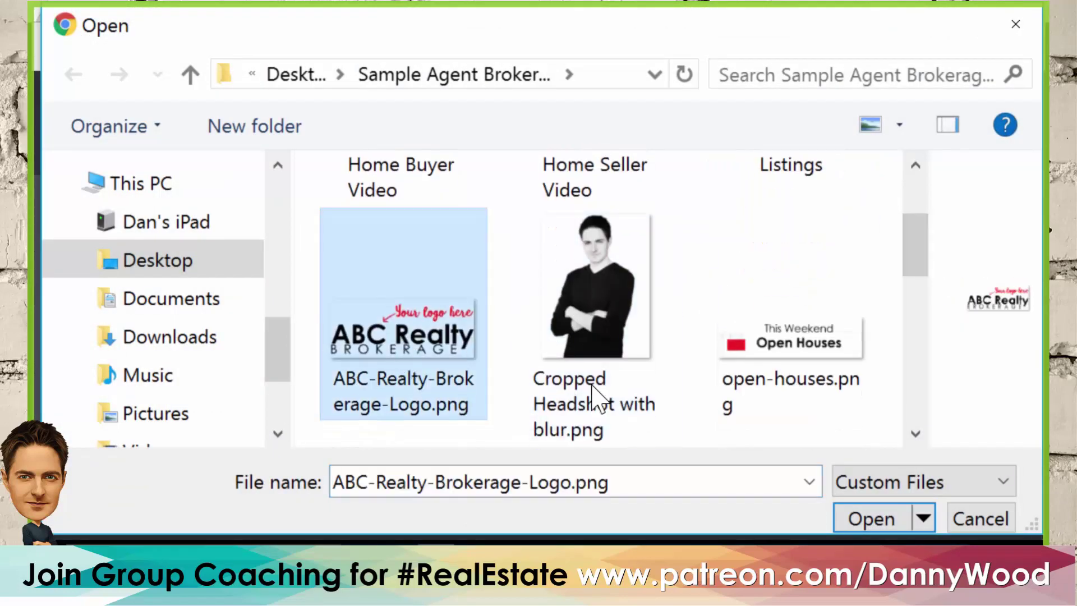
pyautogui.click(876, 517)
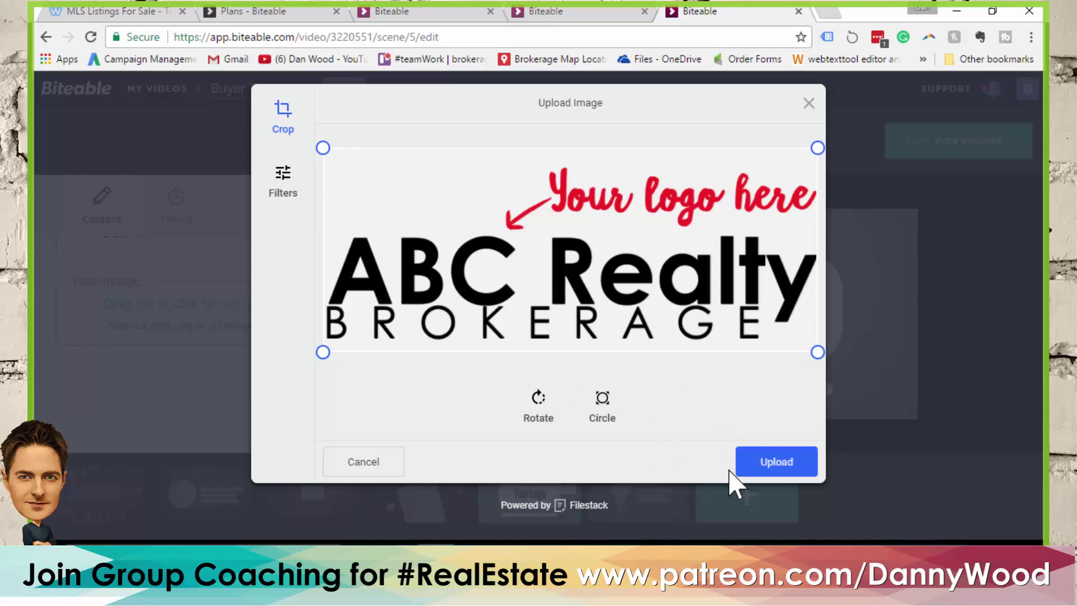
pyautogui.click(782, 461)
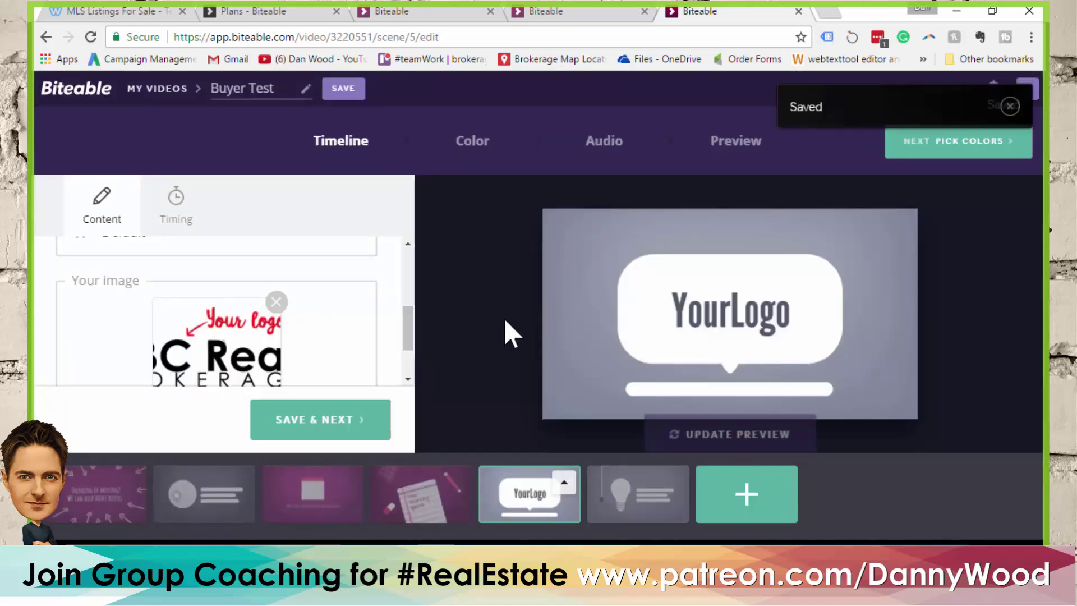
# Bring up the closing lightbulb scene in the editor, leaving its caption empty
pyautogui.click(627, 492)
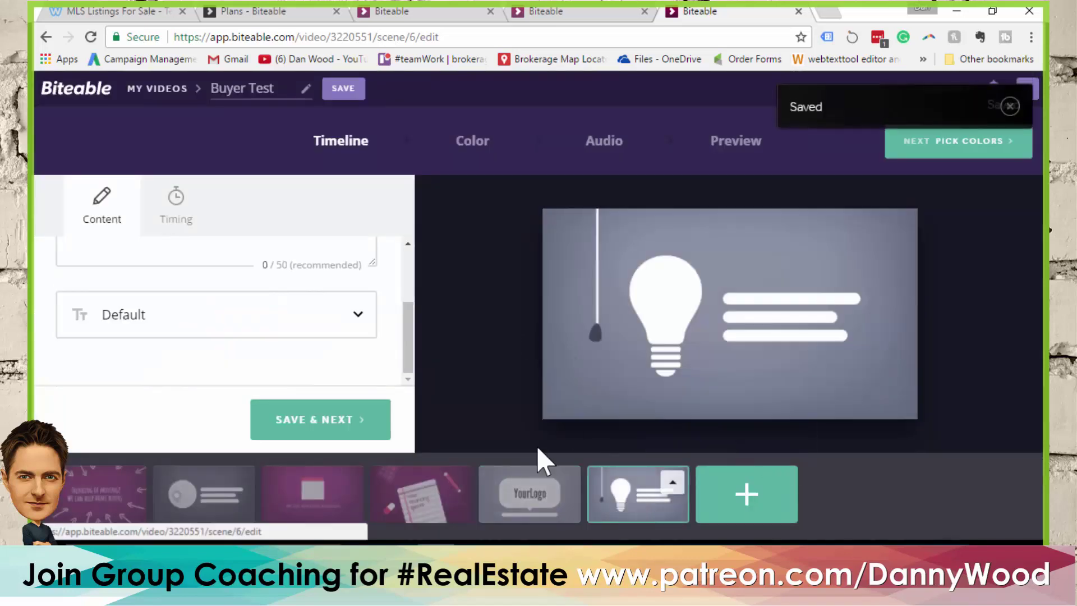
pyautogui.moveTo(409, 325); pyautogui.dragTo(417, 261)
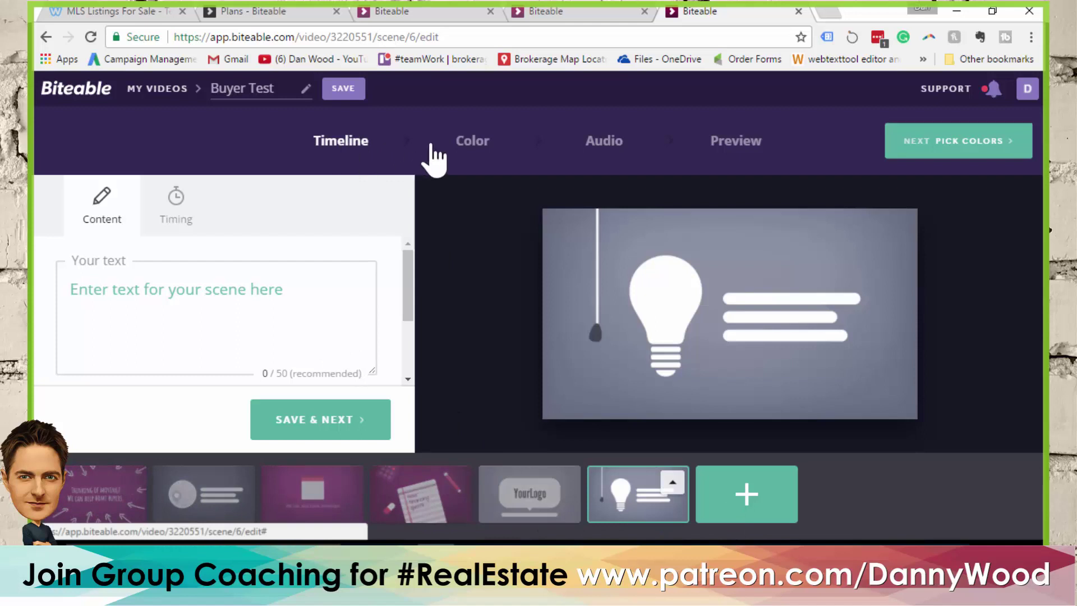
# On the Color step, try several palettes and apply the red and dark purple one
pyautogui.click(473, 151)
pyautogui.scroll(-1, 220, 269)
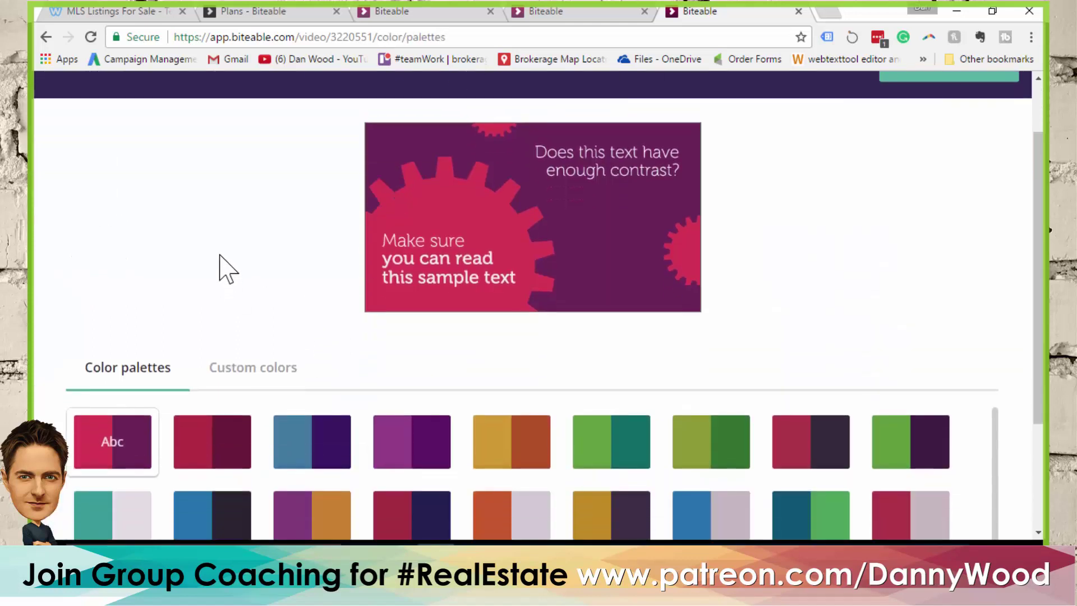
pyautogui.scroll(-1, 219, 269)
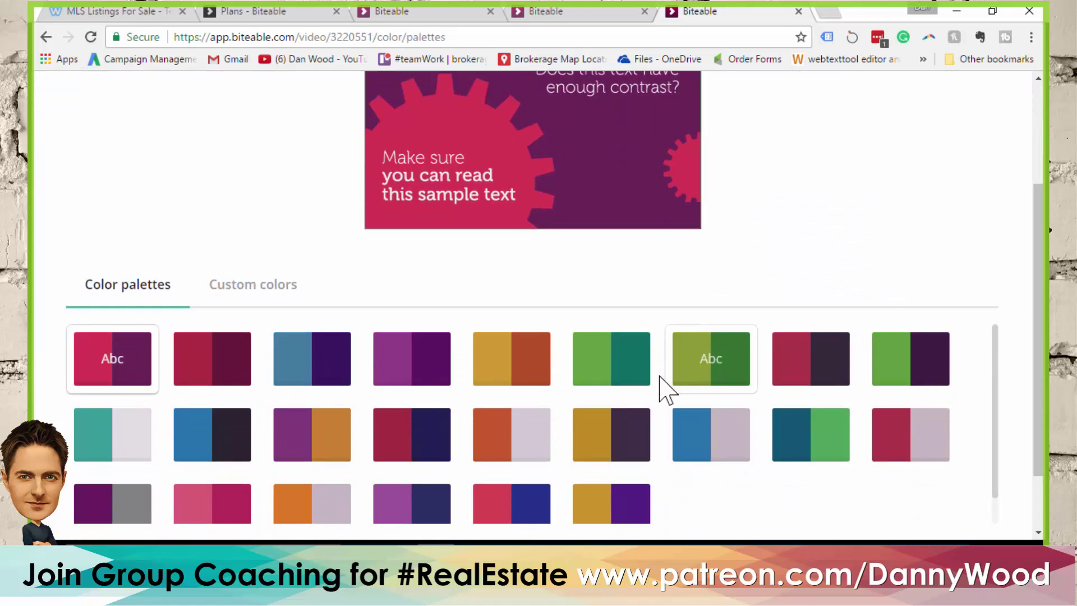
pyautogui.scroll(-1, 617, 376)
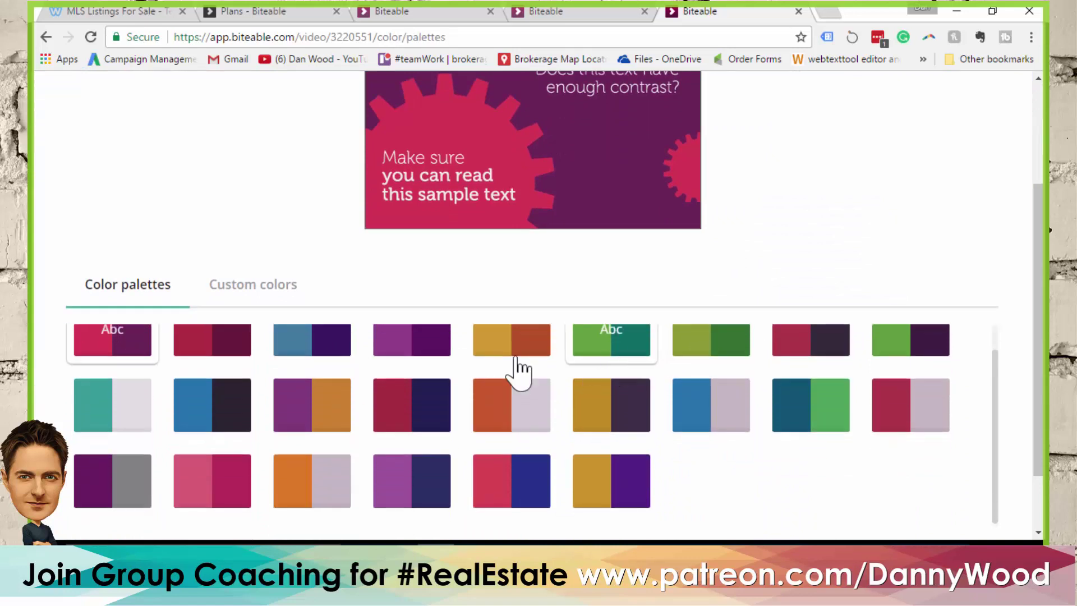
pyautogui.click(219, 424)
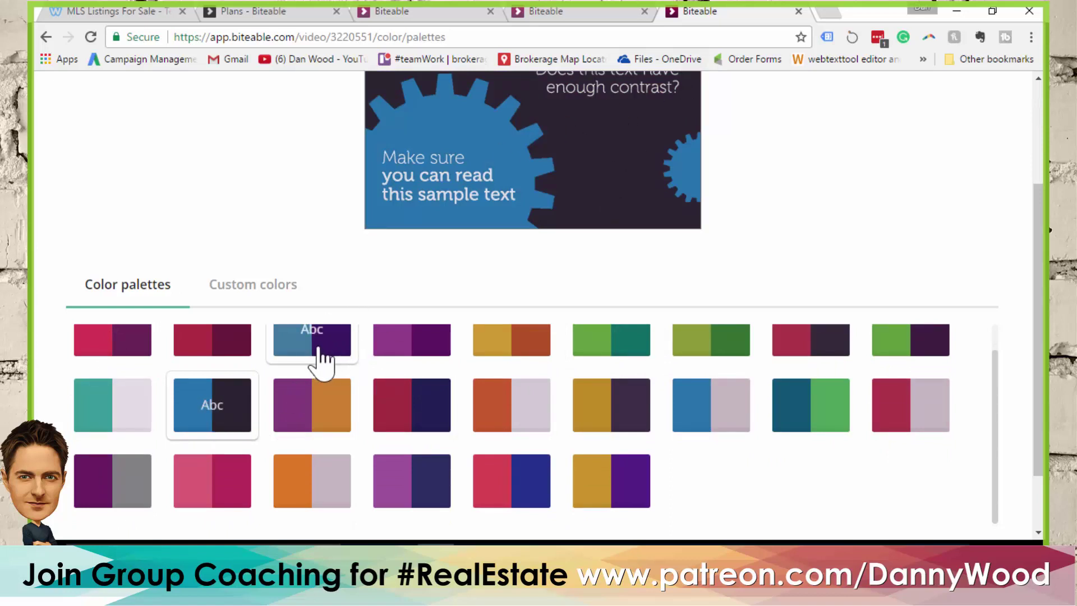
pyautogui.click(420, 406)
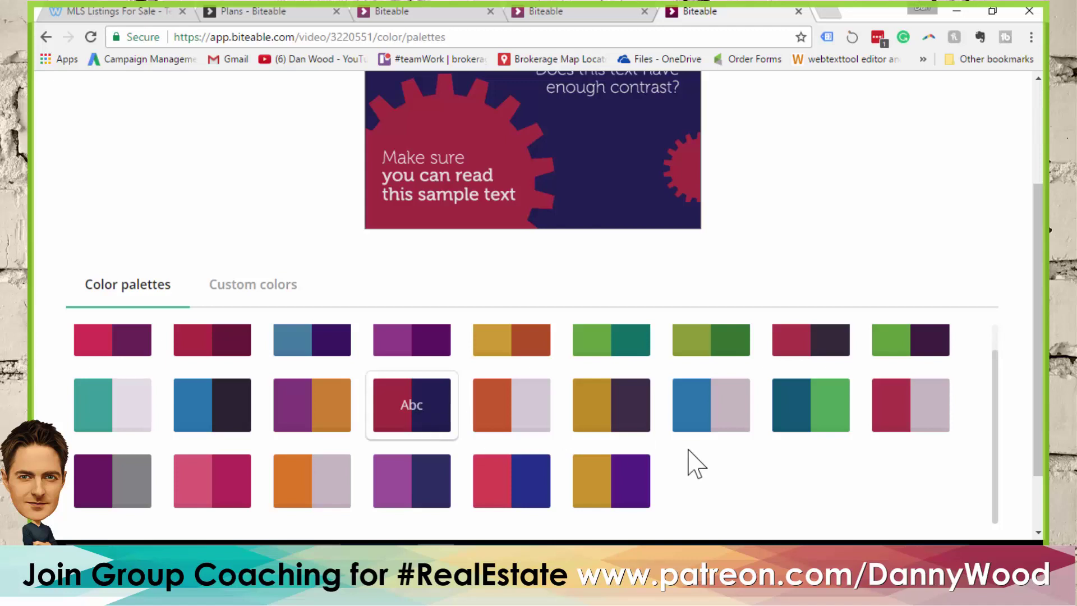
pyautogui.click(115, 413)
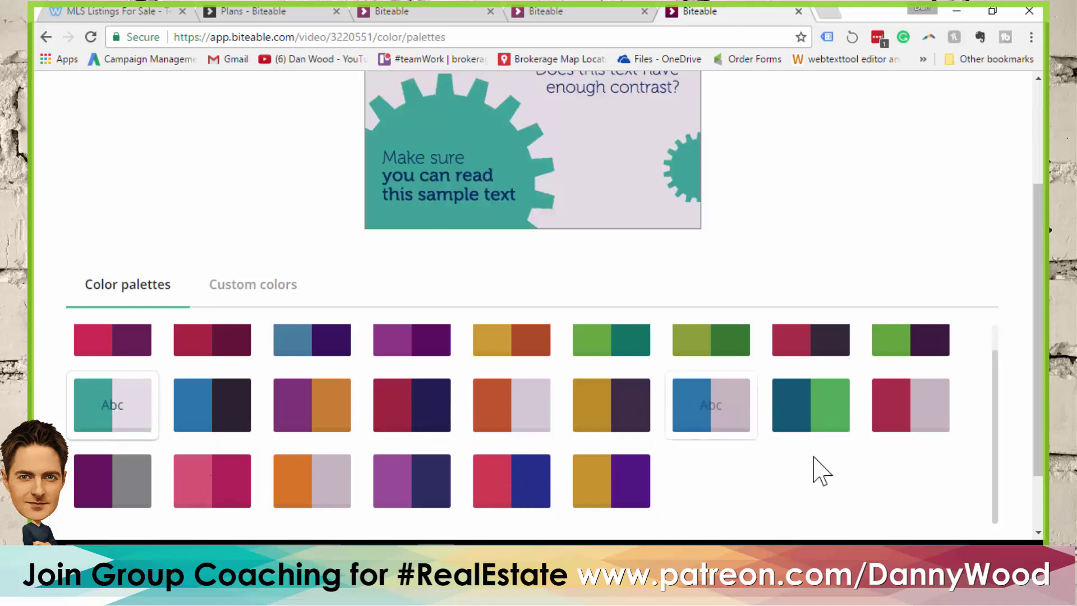
pyautogui.scroll(1, 852, 455)
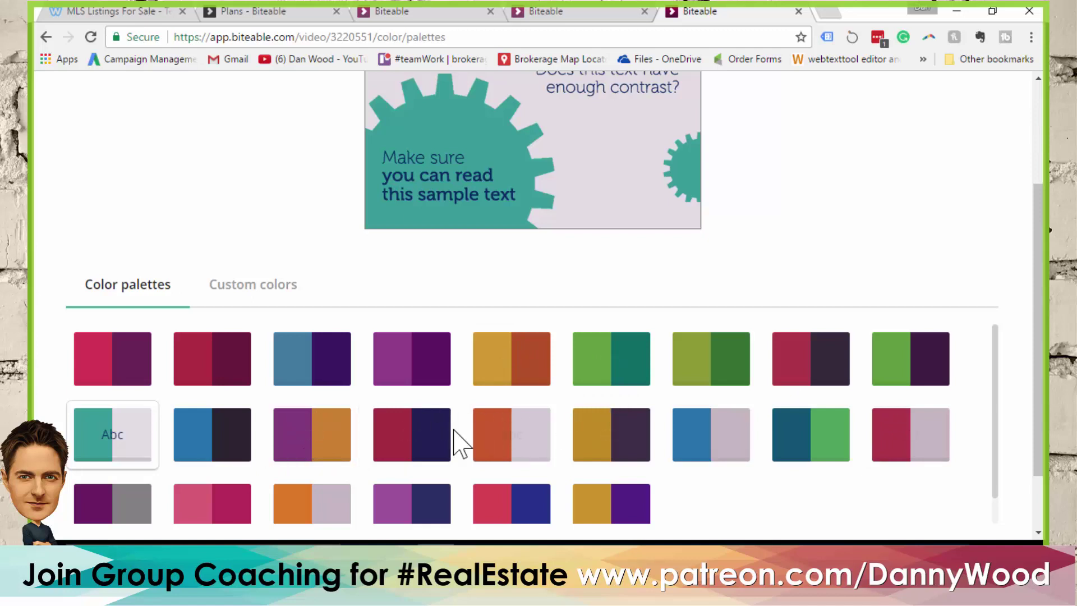
pyautogui.click(253, 291)
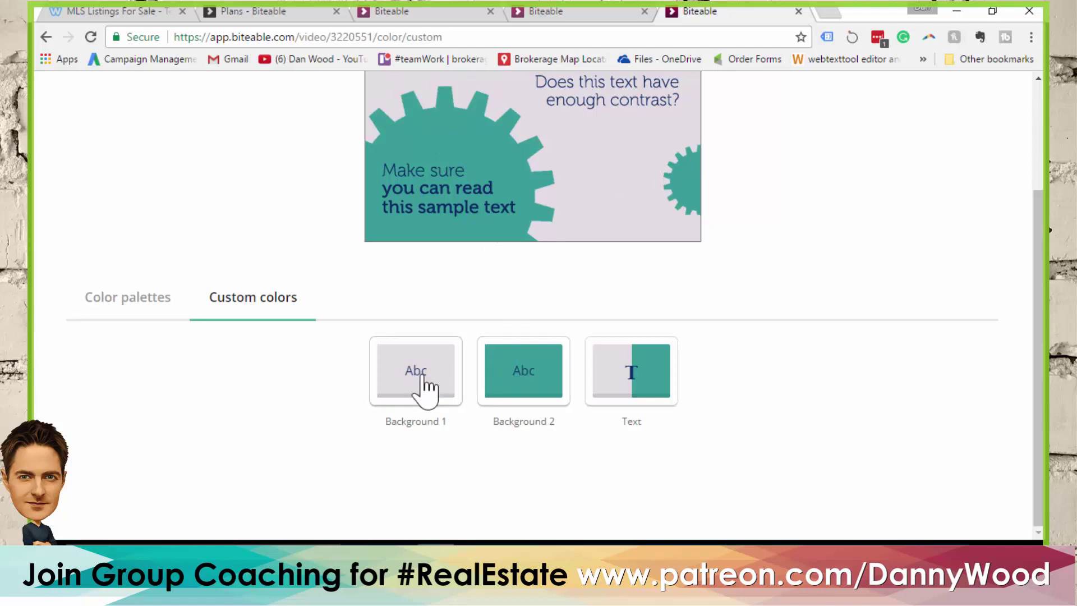
pyautogui.click(143, 304)
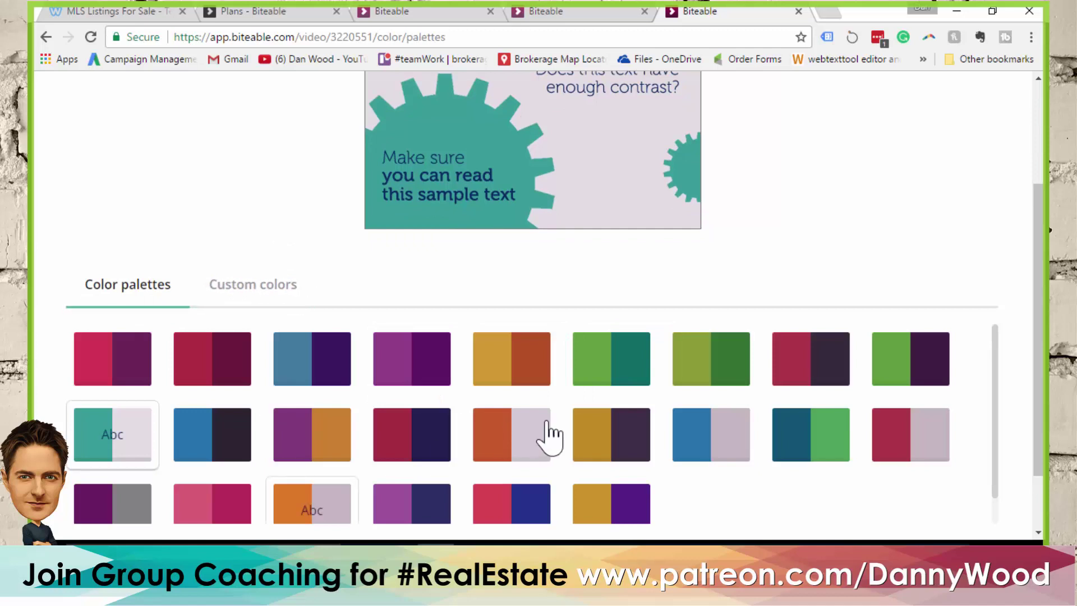
pyautogui.click(796, 373)
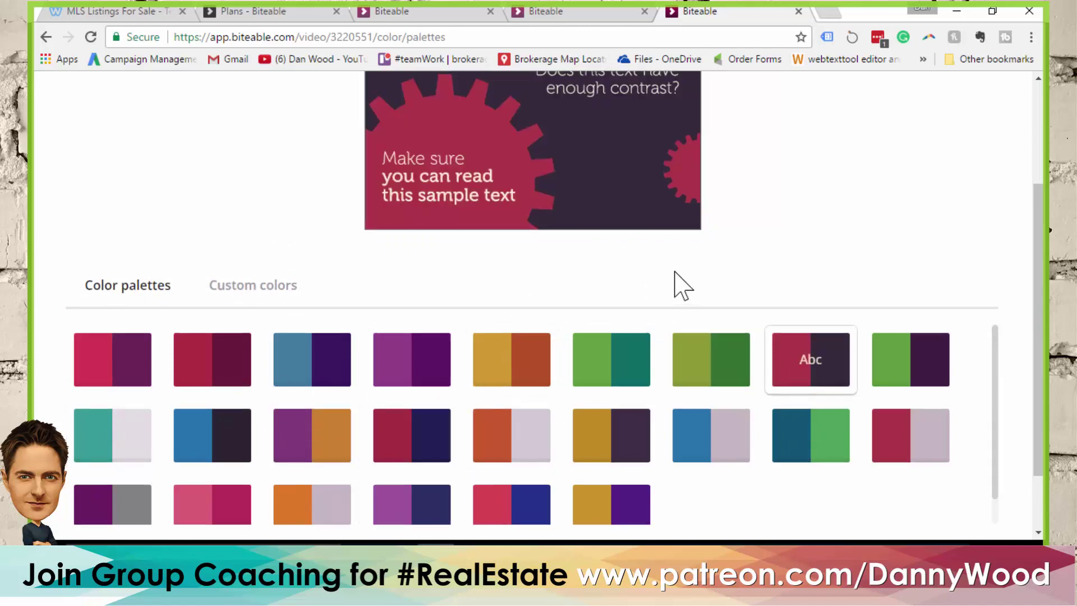
pyautogui.scroll(3, 680, 284)
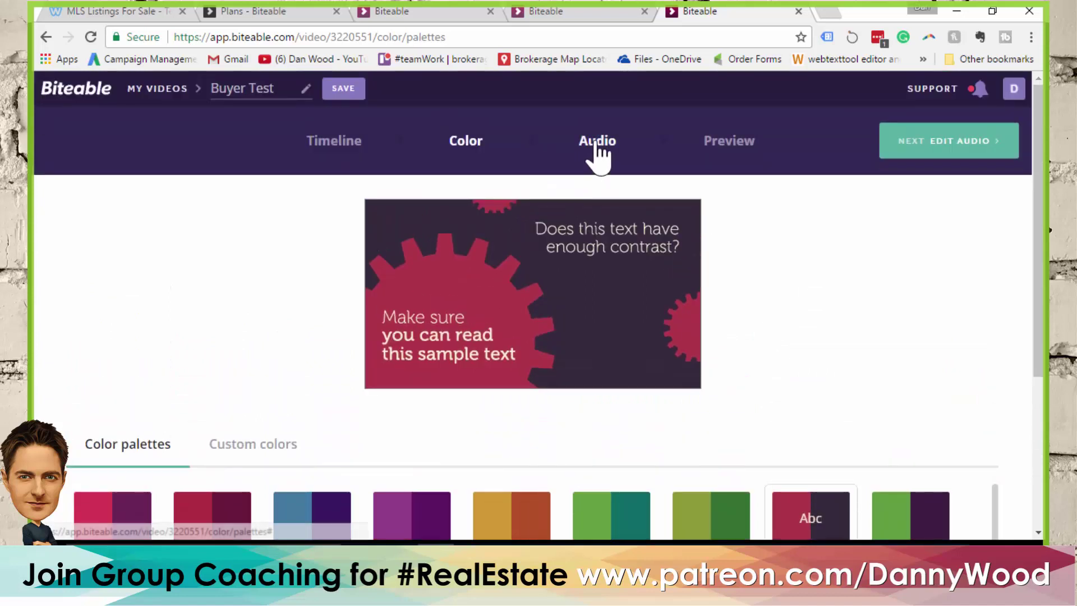
# On the Audio step, preview 'Alternative - Solving Problems' and select it as the music
pyautogui.click(598, 157)
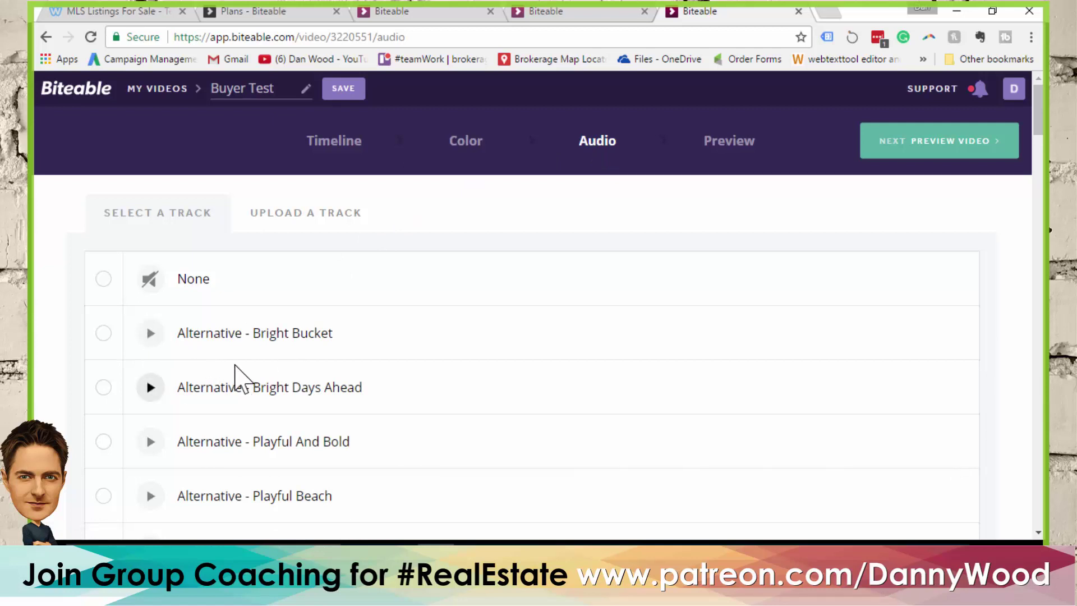
pyautogui.scroll(-3, 271, 372)
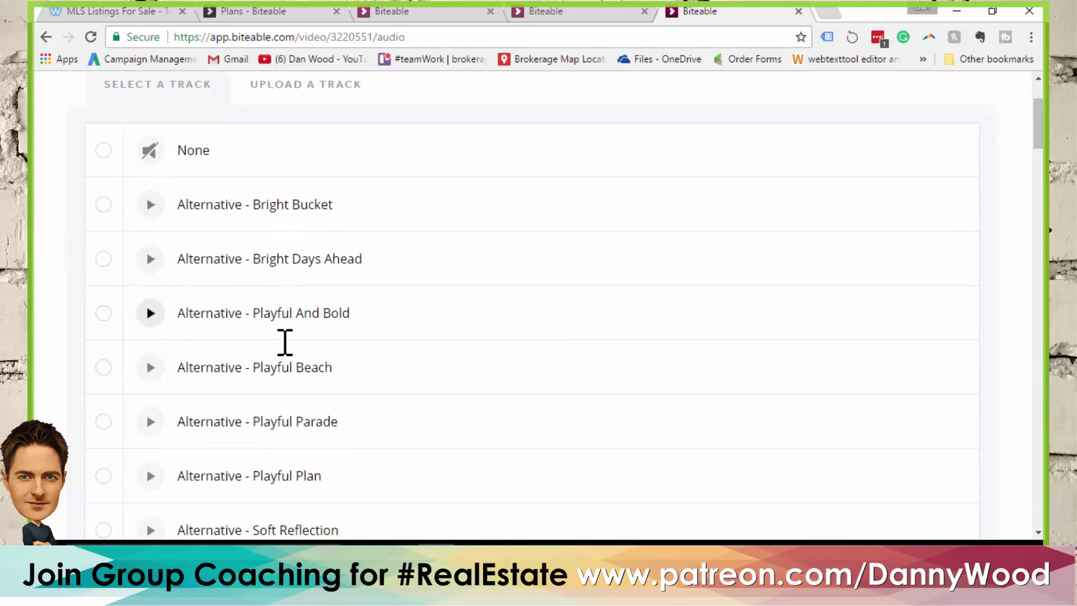
pyautogui.scroll(-1, 285, 335)
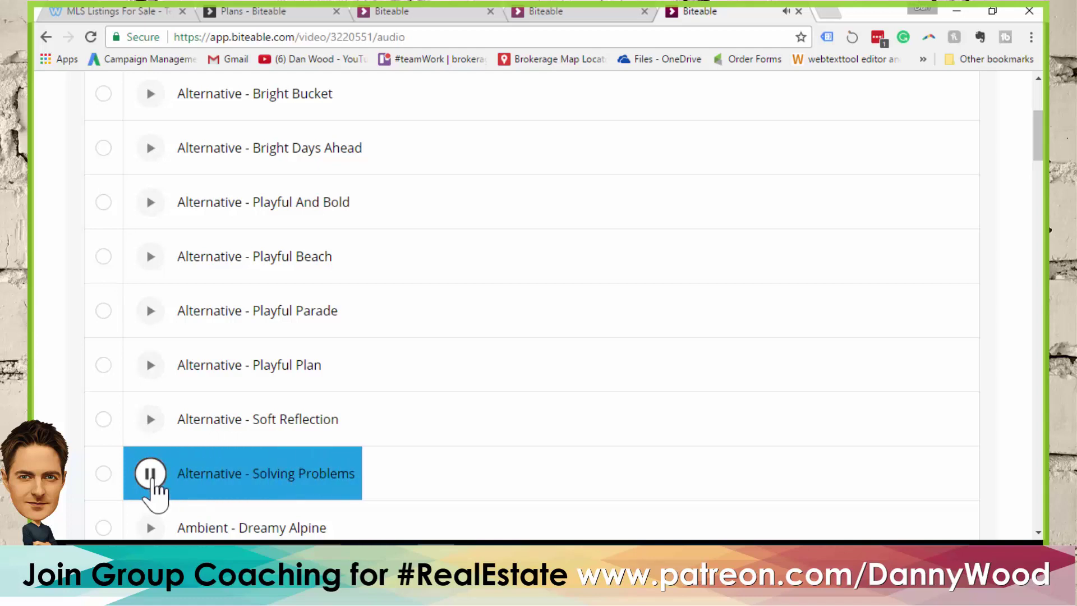
pyautogui.click(152, 476)
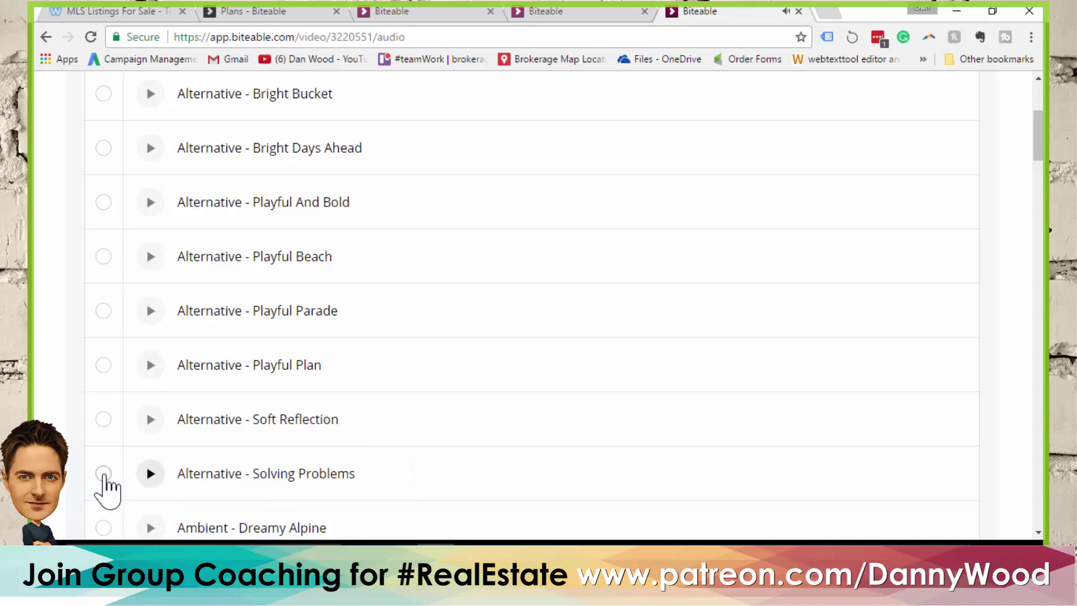
pyautogui.click(106, 476)
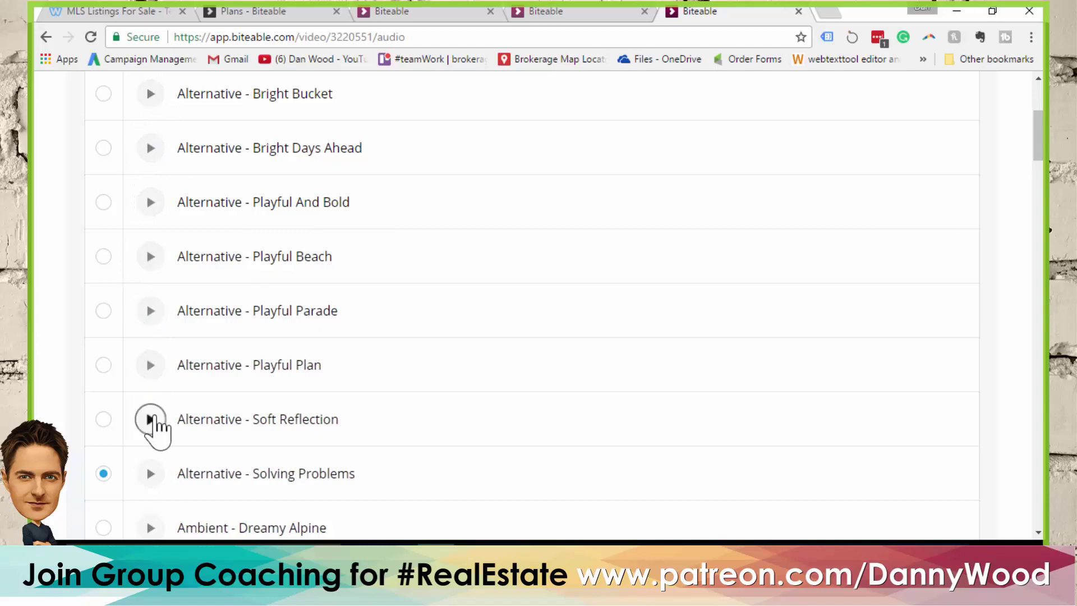
pyautogui.scroll(-3, 388, 336)
pyautogui.scroll(-2, 393, 331)
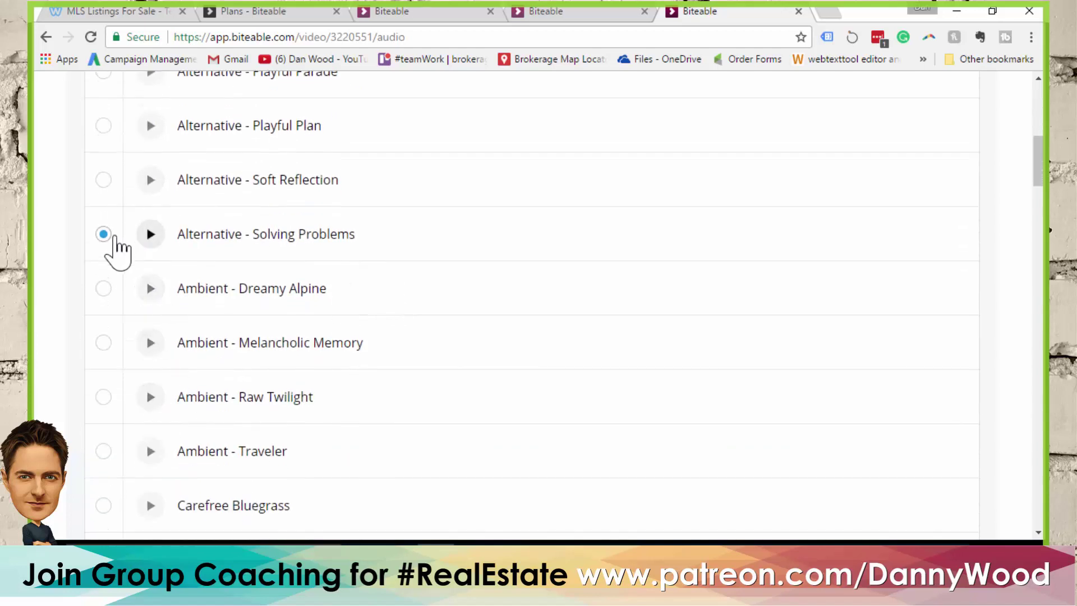
pyautogui.scroll(3, 385, 277)
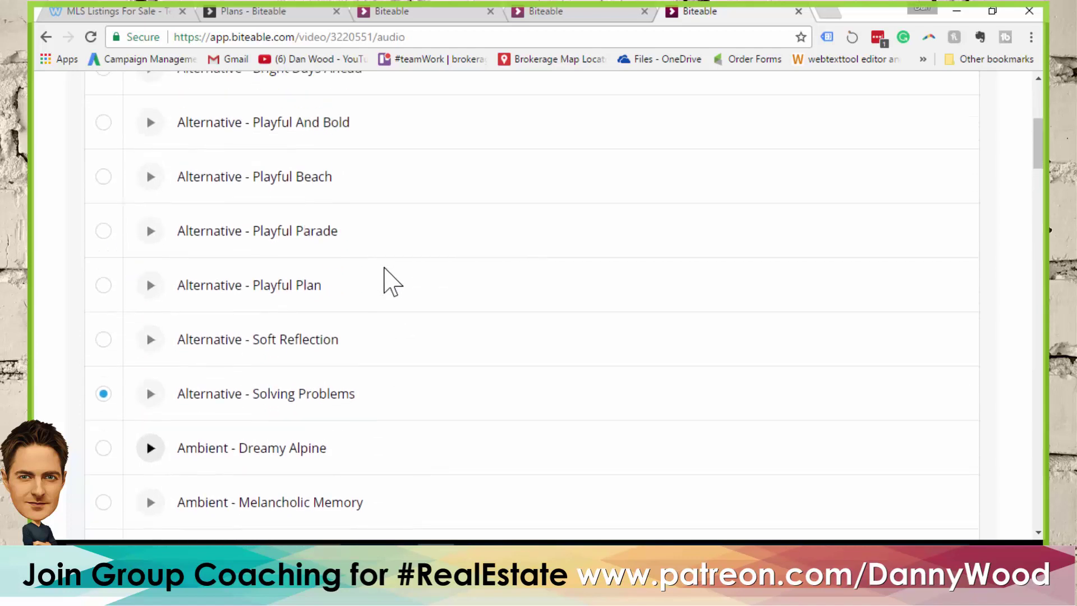
pyautogui.scroll(6, 340, 307)
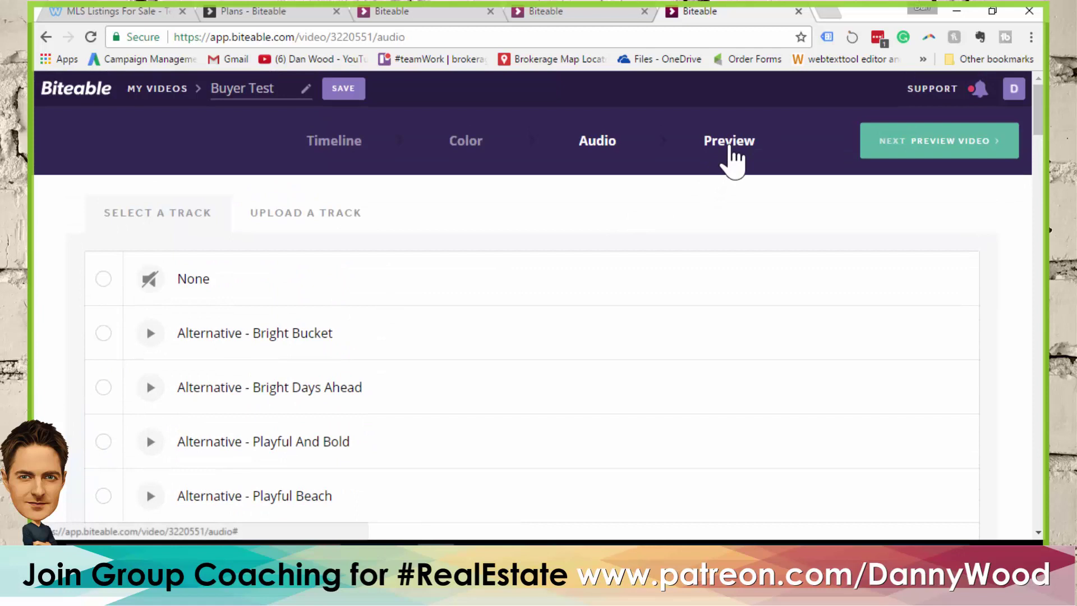
# Build the Buyer Test preview from the Preview step and save the project while it builds
pyautogui.click(730, 147)
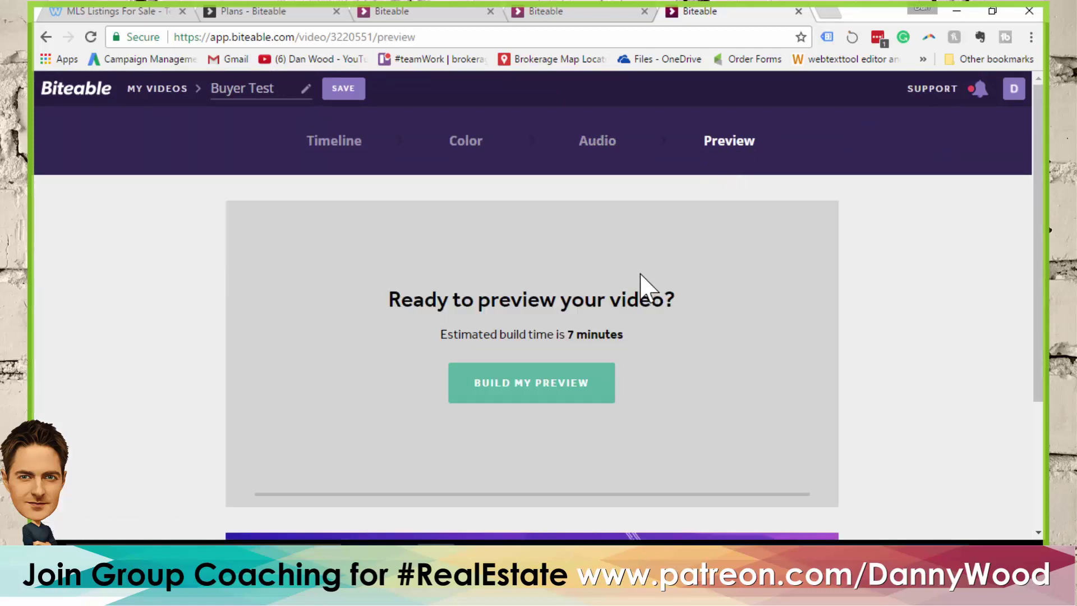
pyautogui.click(530, 387)
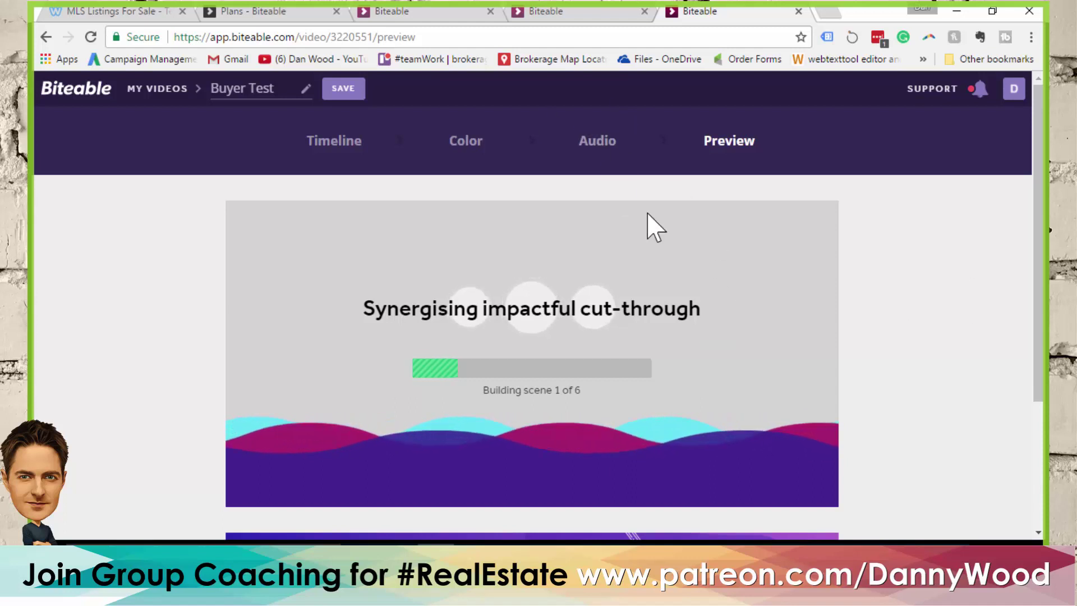
pyautogui.scroll(-1, 531, 279)
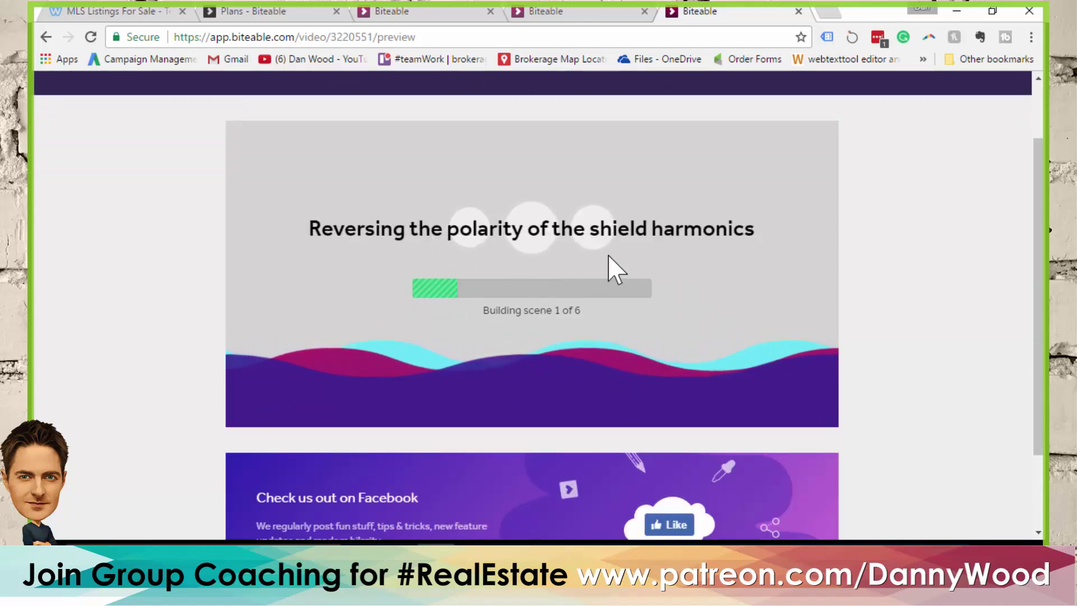
pyautogui.scroll(1, 609, 261)
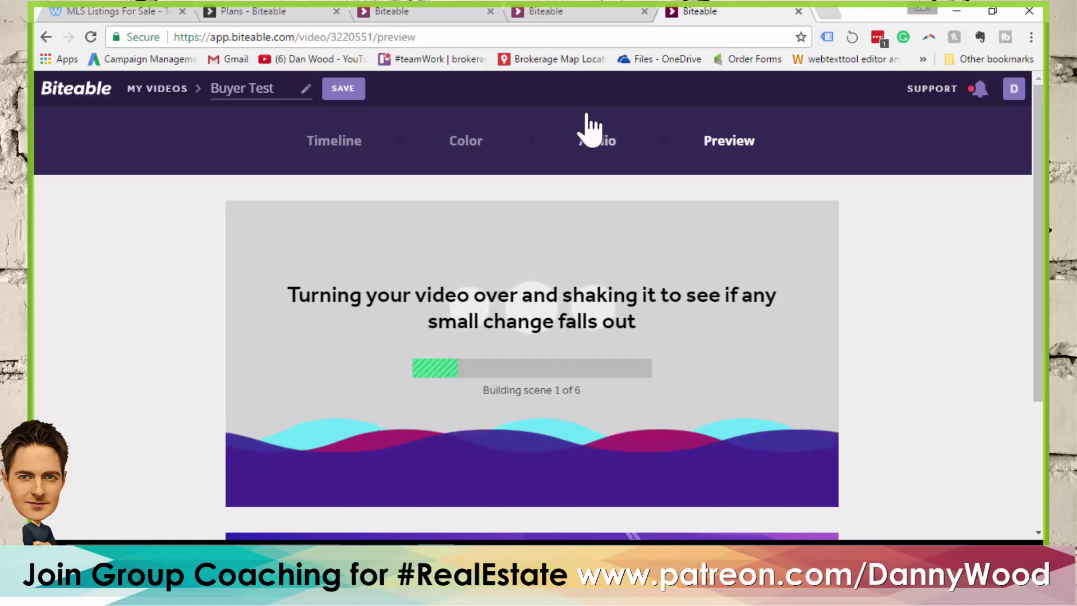
pyautogui.click(343, 101)
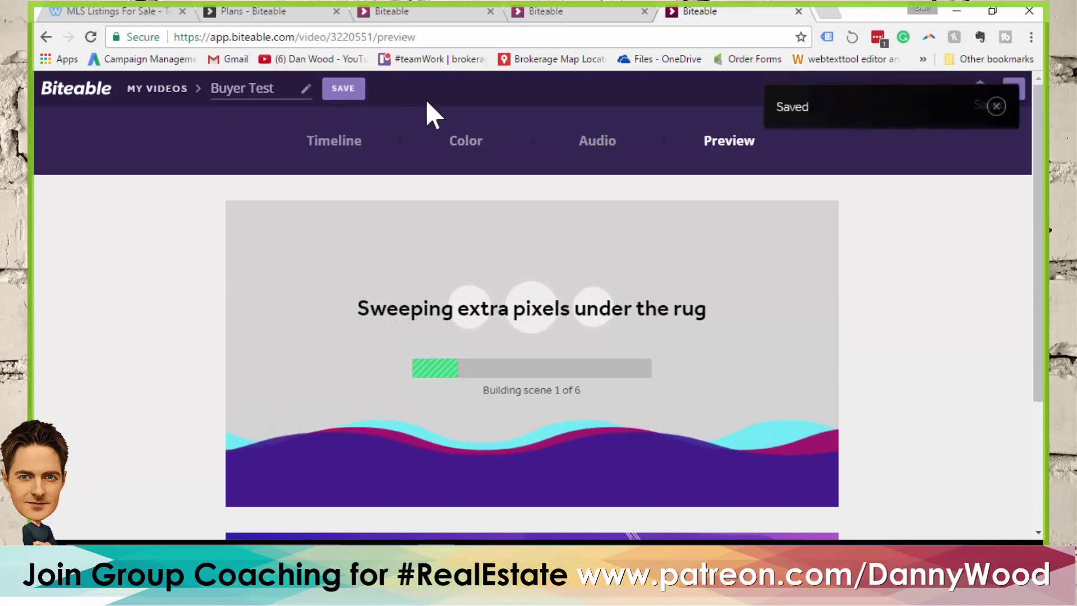
pyautogui.click(300, 37)
# Go to app.biteable.com and open Create new video from My Videos
pyautogui.hotkey('shift', 'End')
pyautogui.press('BackSpace')
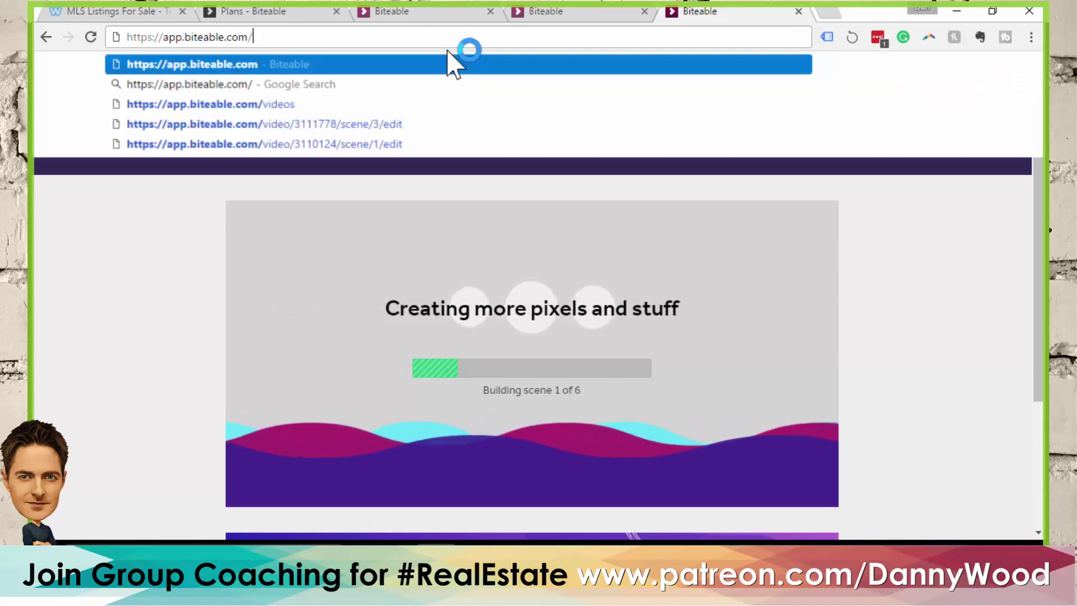
pyautogui.press('Return')
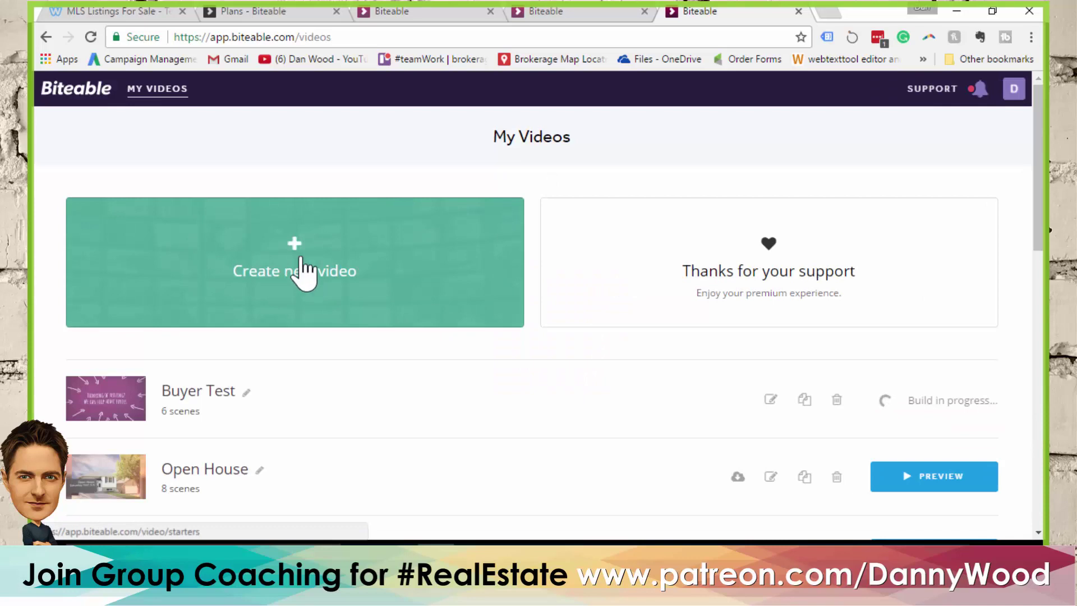
pyautogui.click(306, 273)
pyautogui.scroll(-2, 505, 297)
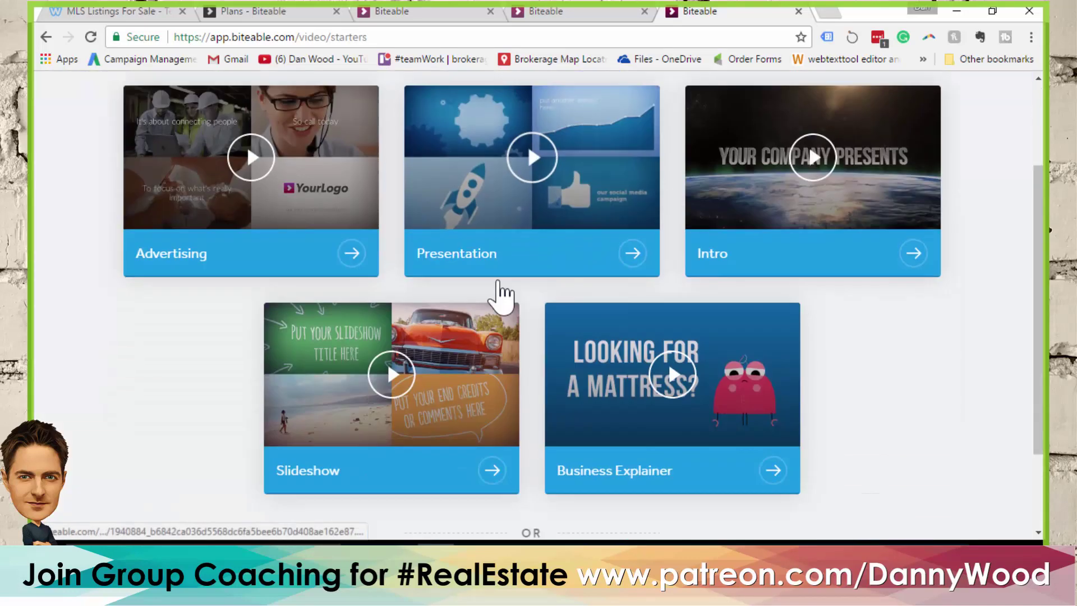
pyautogui.scroll(-1, 494, 303)
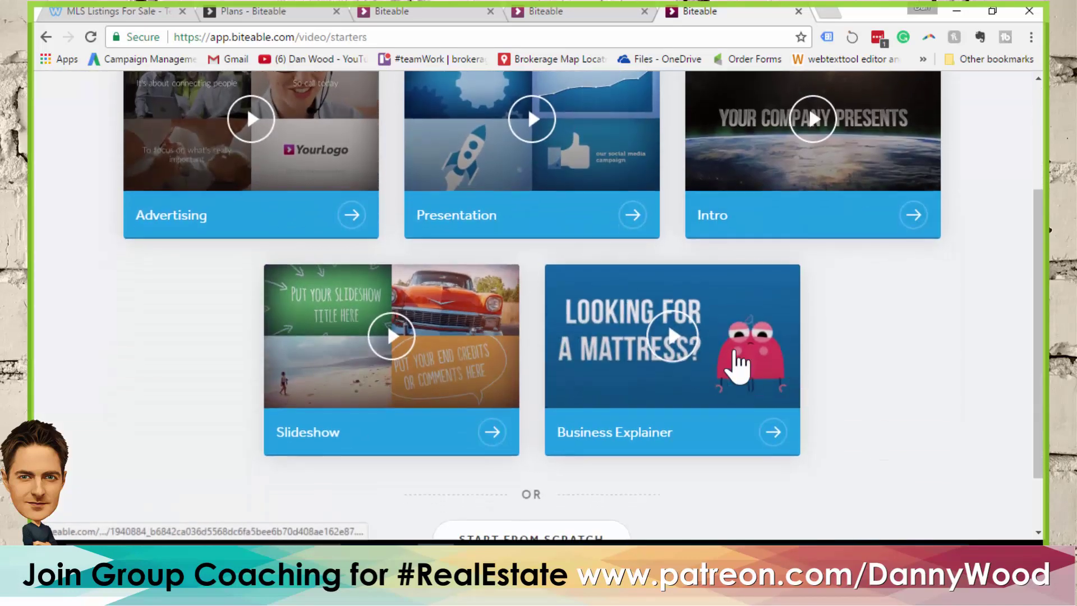
pyautogui.scroll(-2, 539, 477)
# Create a from-scratch project titled 'Seller' and continue to the scene picker
pyautogui.click(533, 468)
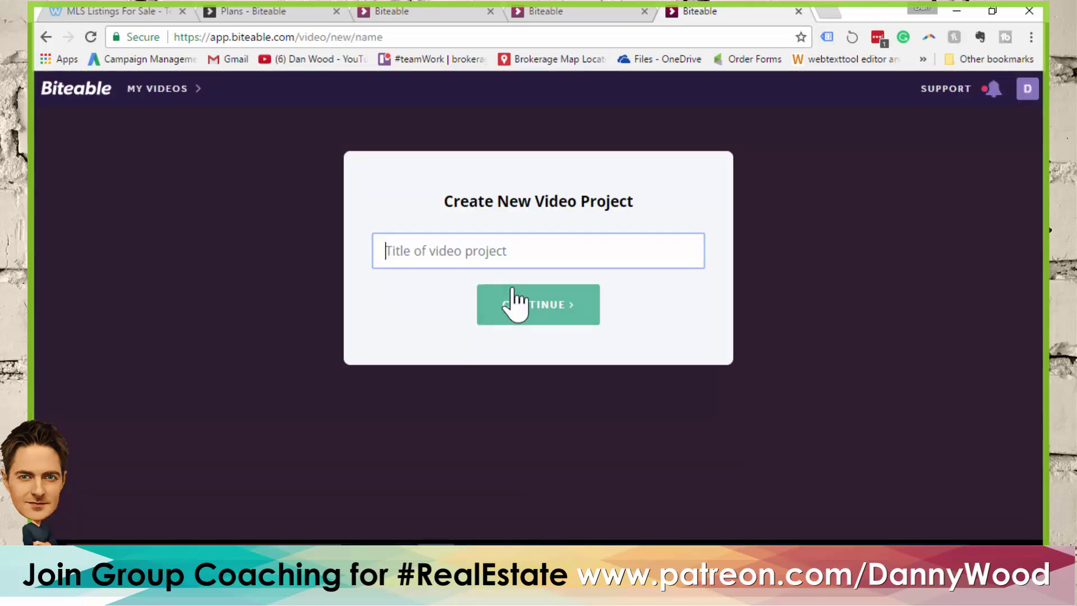
pyautogui.click(510, 257)
pyautogui.write('Seller Test')
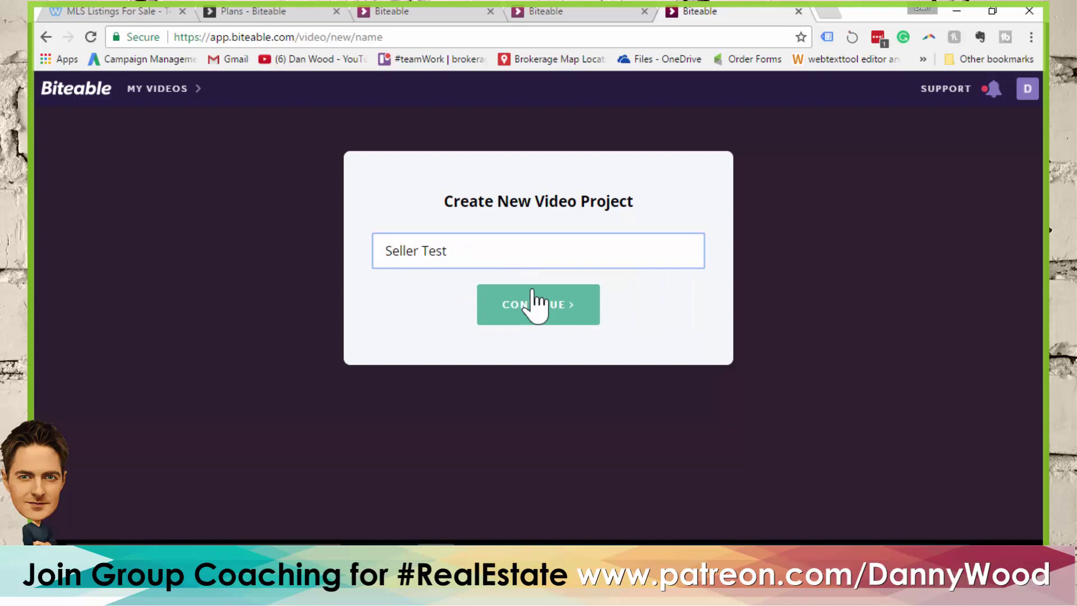
pyautogui.click(533, 303)
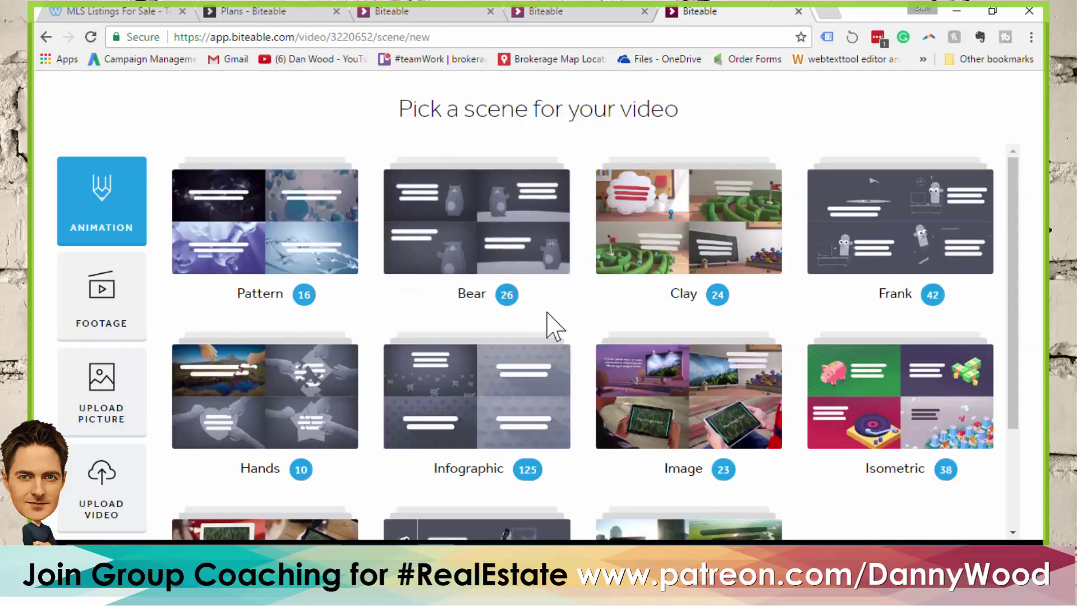
pyautogui.scroll(-3, 552, 315)
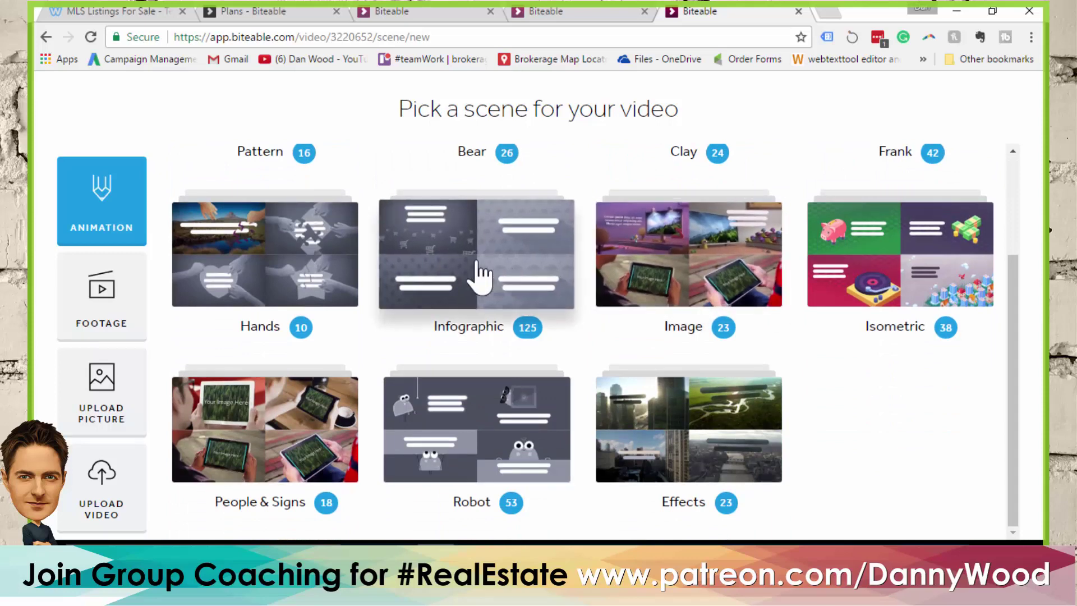
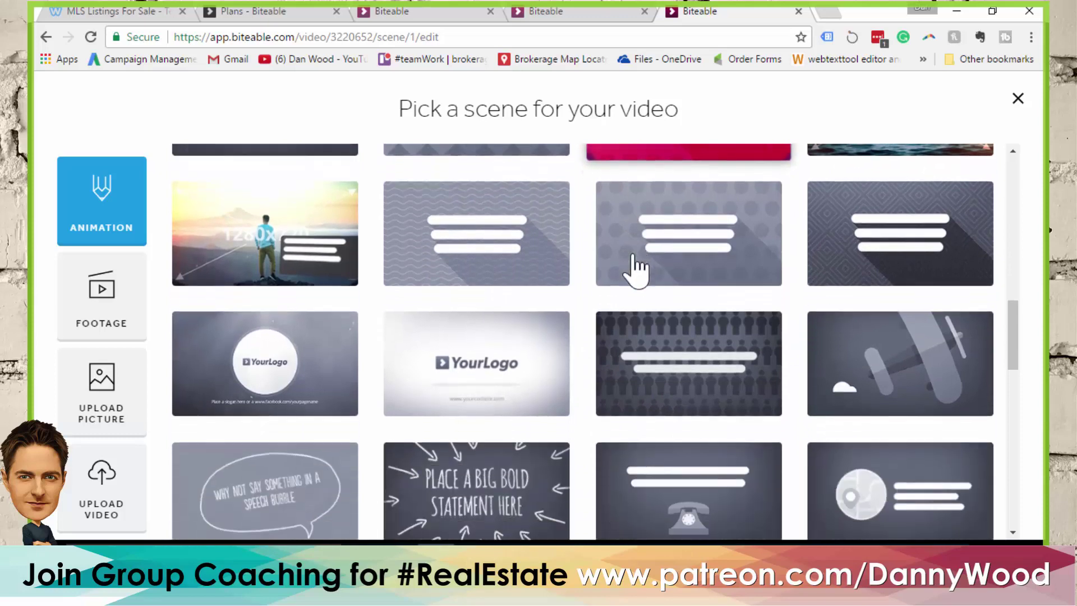
# Add the presentation-easel scene with the rising chart from the Animation scenes as scene 2
pyautogui.scroll(-6, 637, 271)
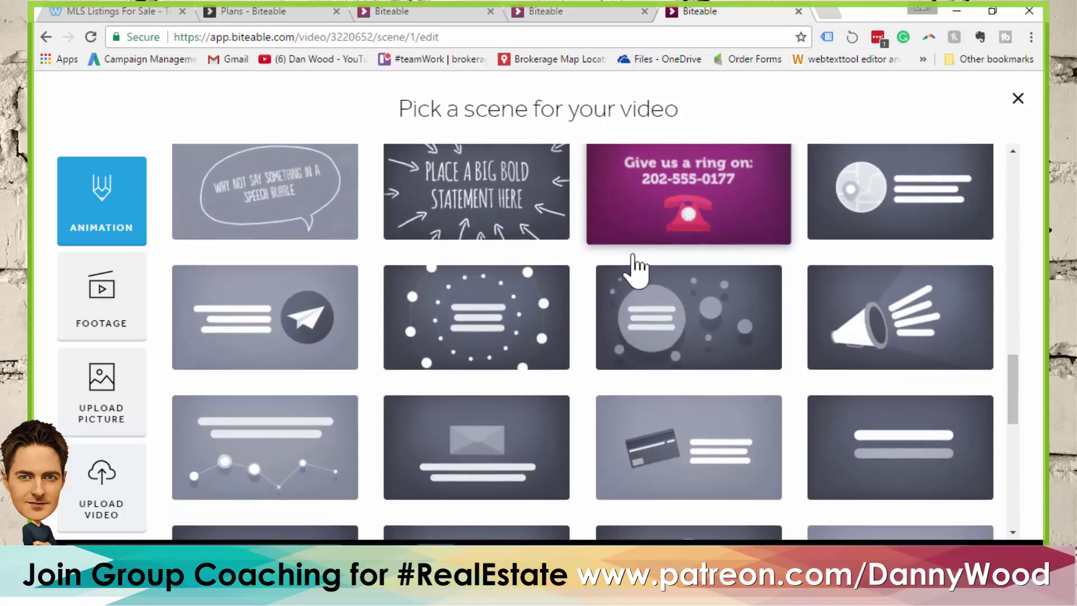
pyautogui.scroll(-2, 623, 242)
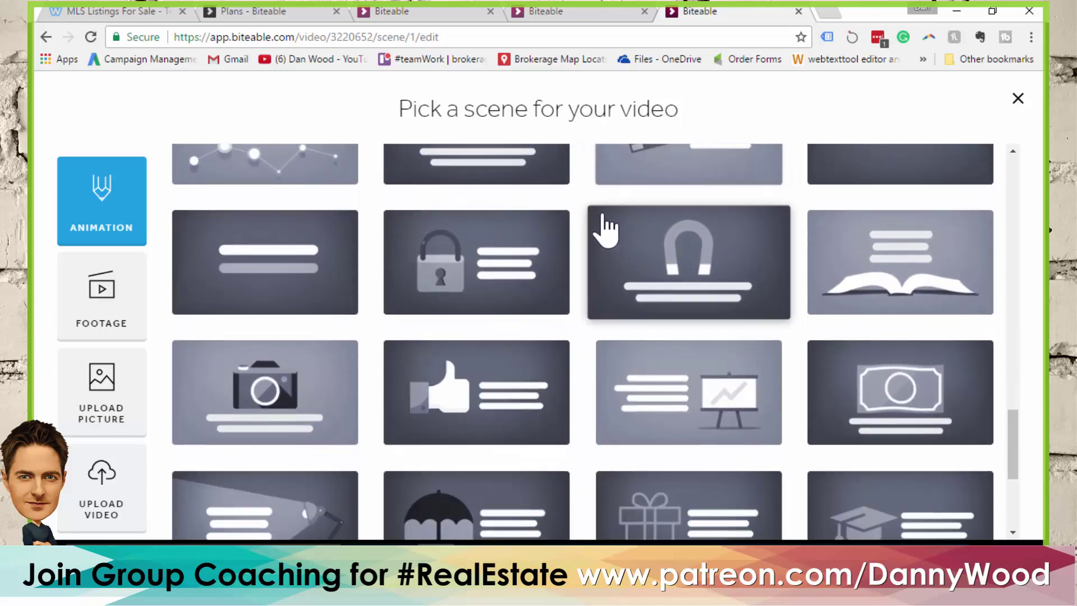
pyautogui.scroll(-3, 617, 242)
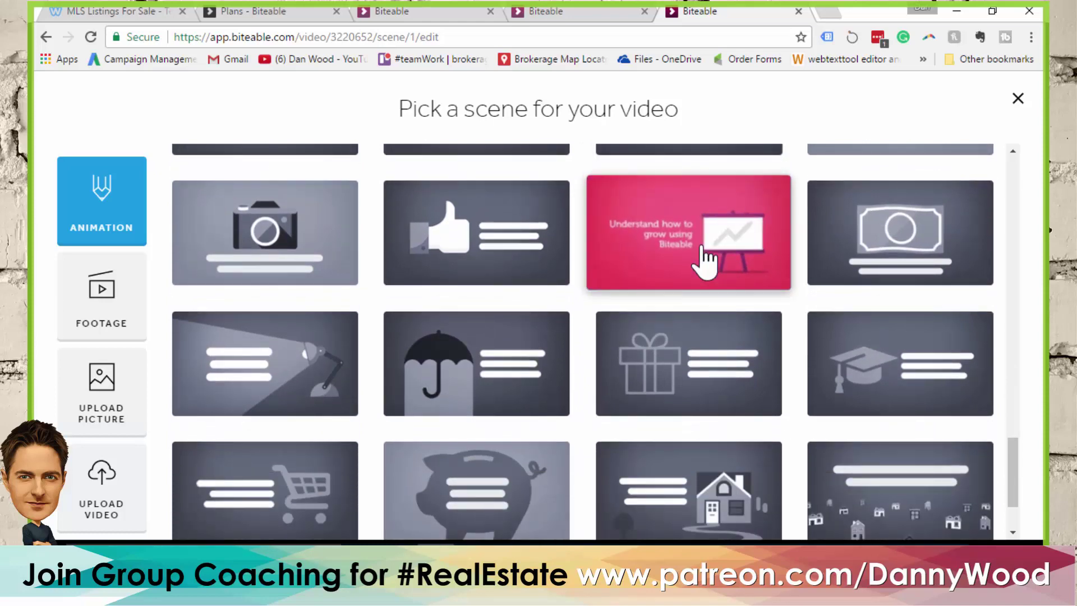
pyautogui.scroll(-2, 706, 252)
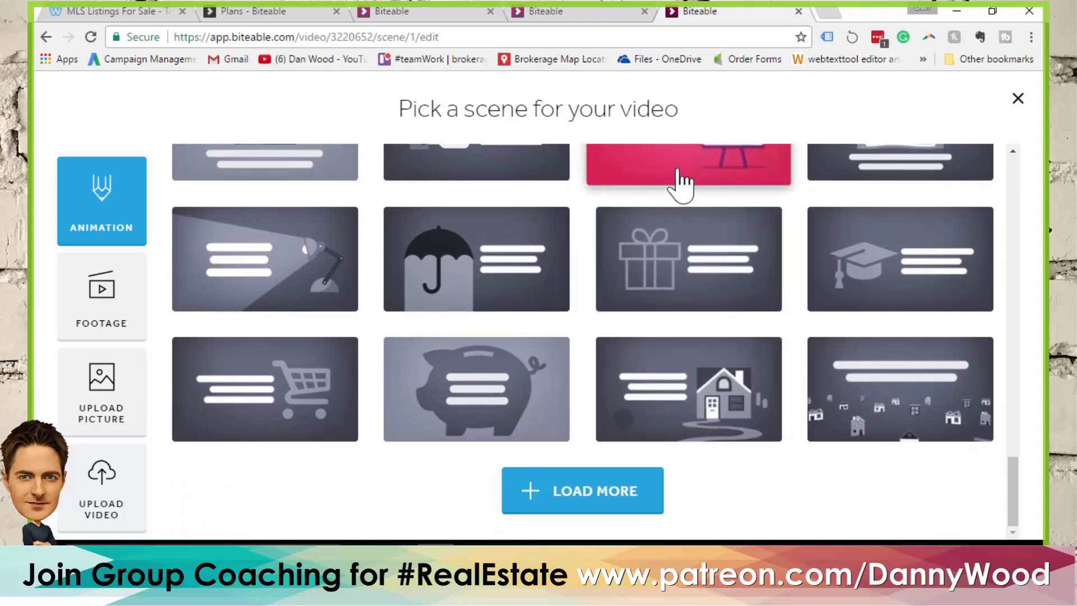
pyautogui.click(683, 180)
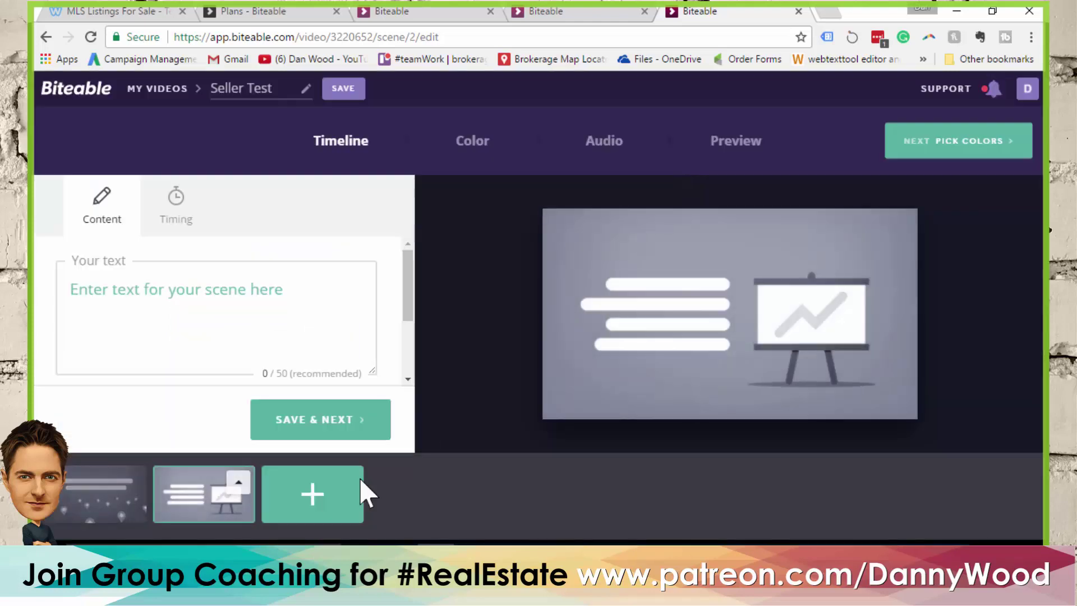
# Add the rising line-graph scene from the expanded template list as scene 3
pyautogui.click(303, 496)
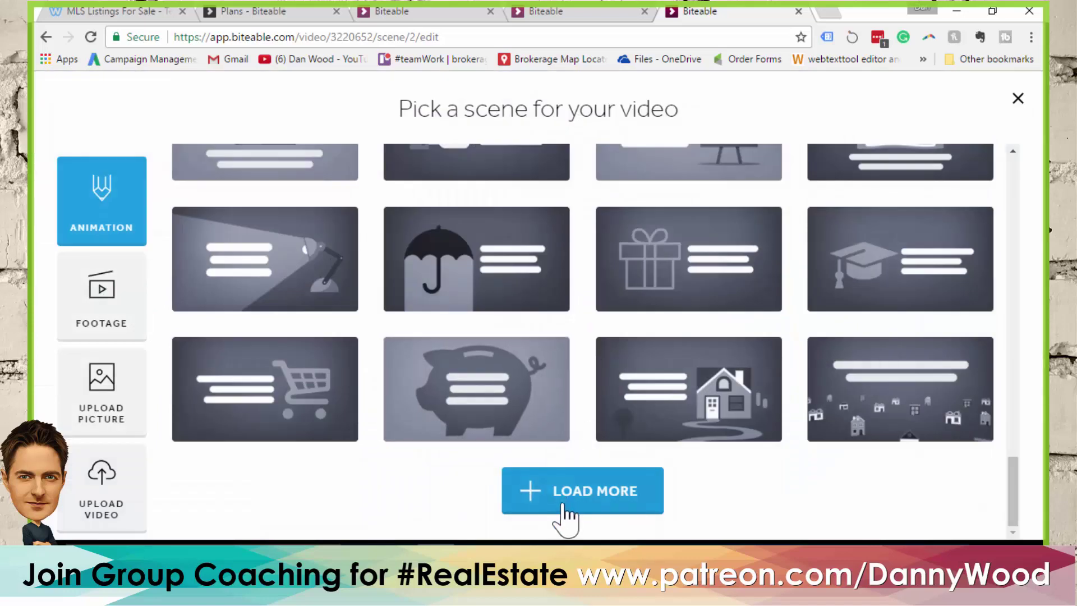
pyautogui.click(575, 496)
pyautogui.scroll(-3, 601, 344)
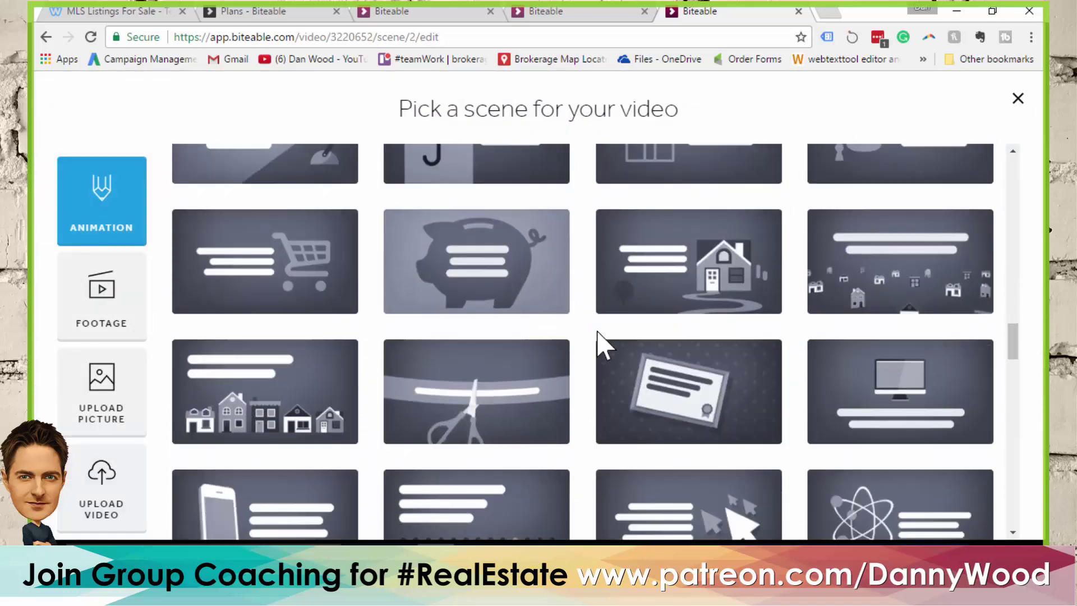
pyautogui.scroll(-5, 596, 345)
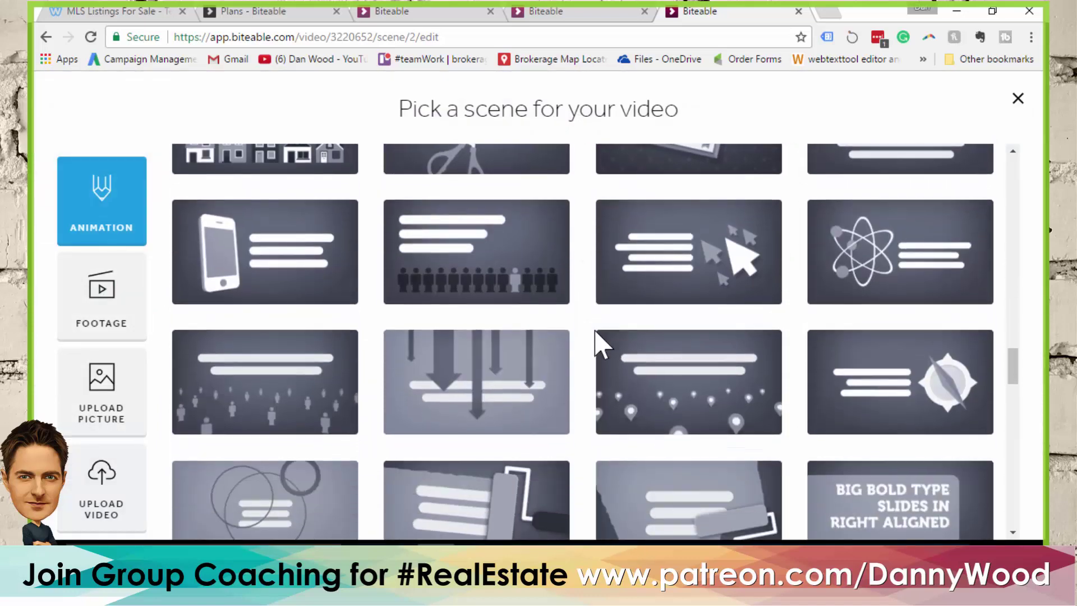
pyautogui.scroll(-2, 600, 344)
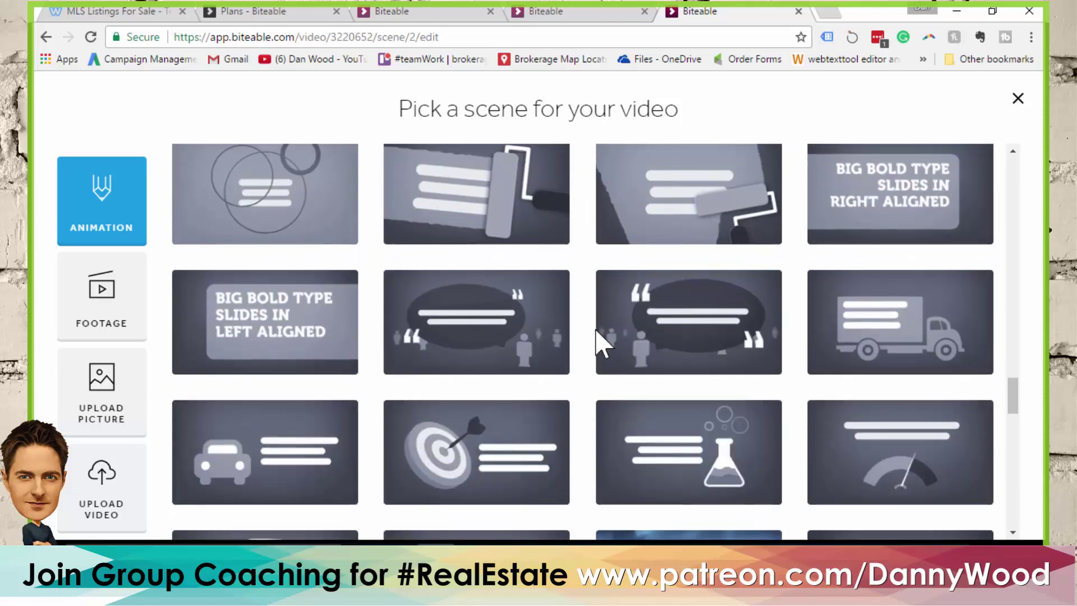
pyautogui.scroll(-6, 601, 344)
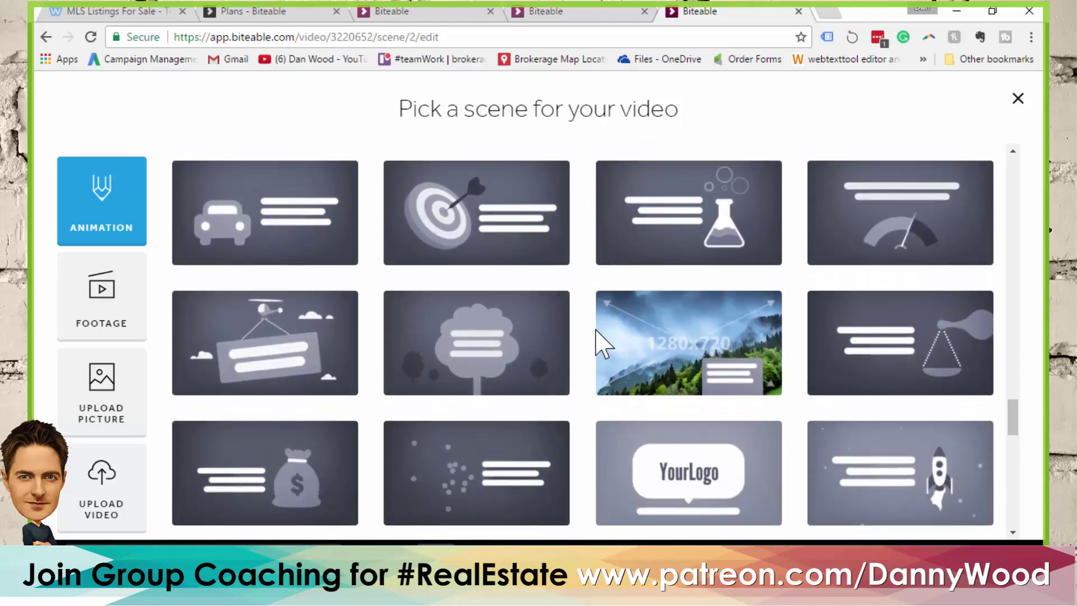
pyautogui.scroll(-7, 602, 344)
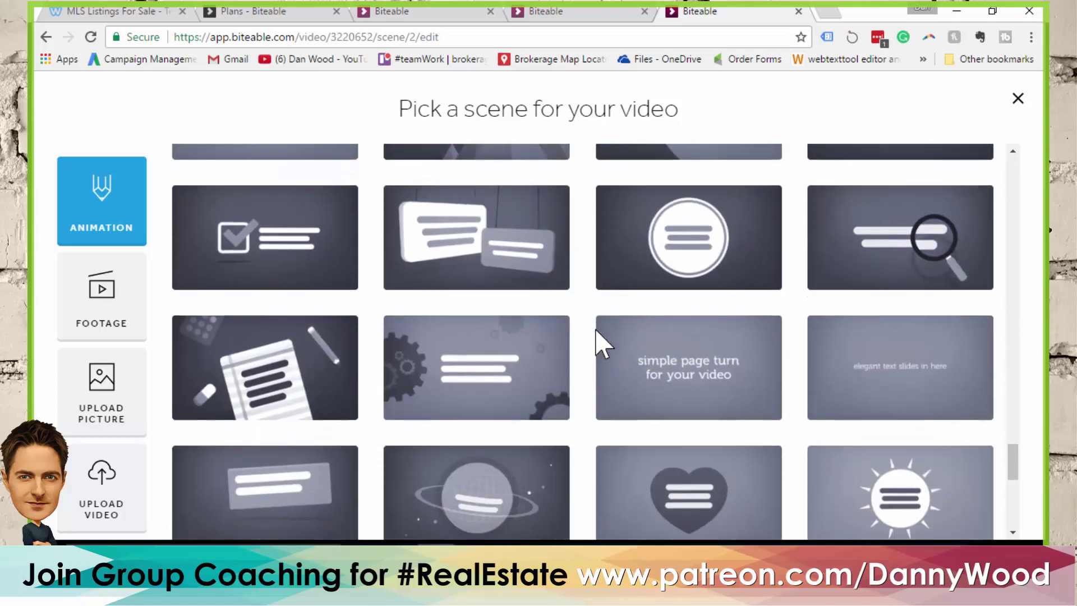
pyautogui.scroll(-4, 600, 343)
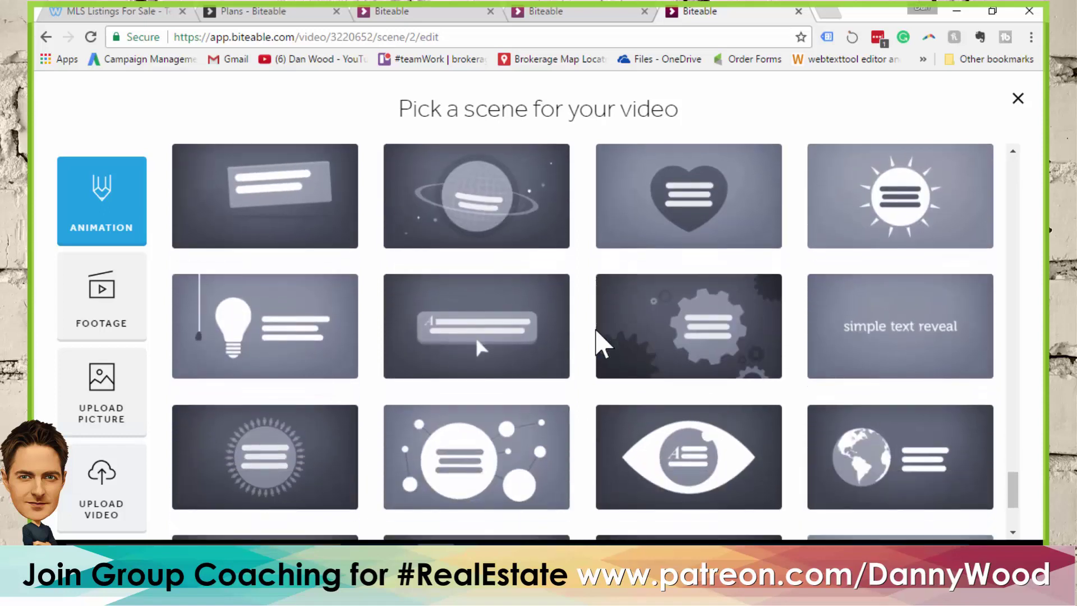
pyautogui.scroll(-3, 599, 337)
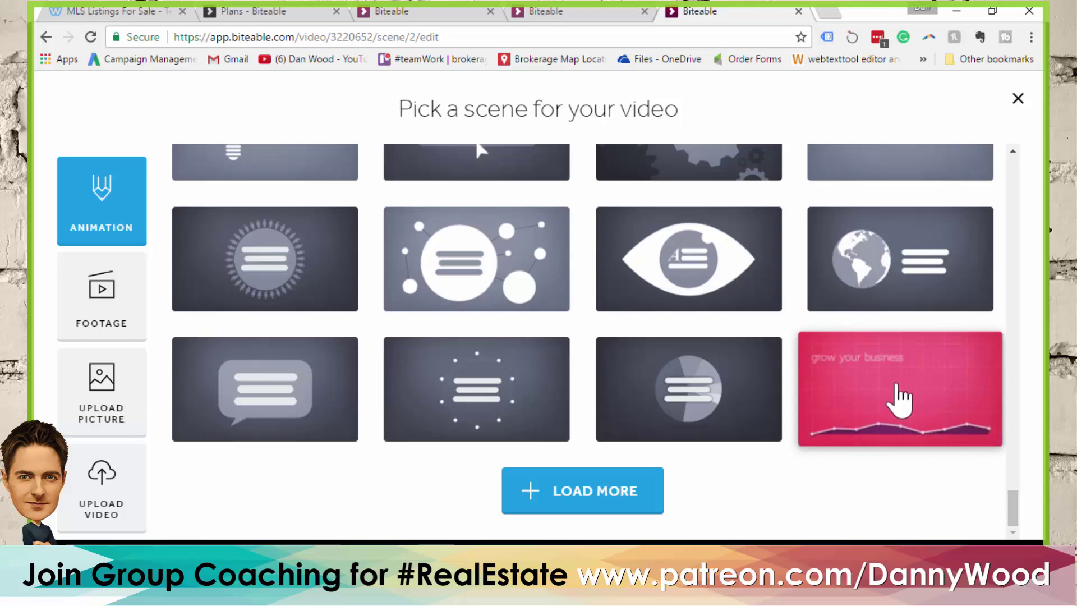
pyautogui.click(897, 400)
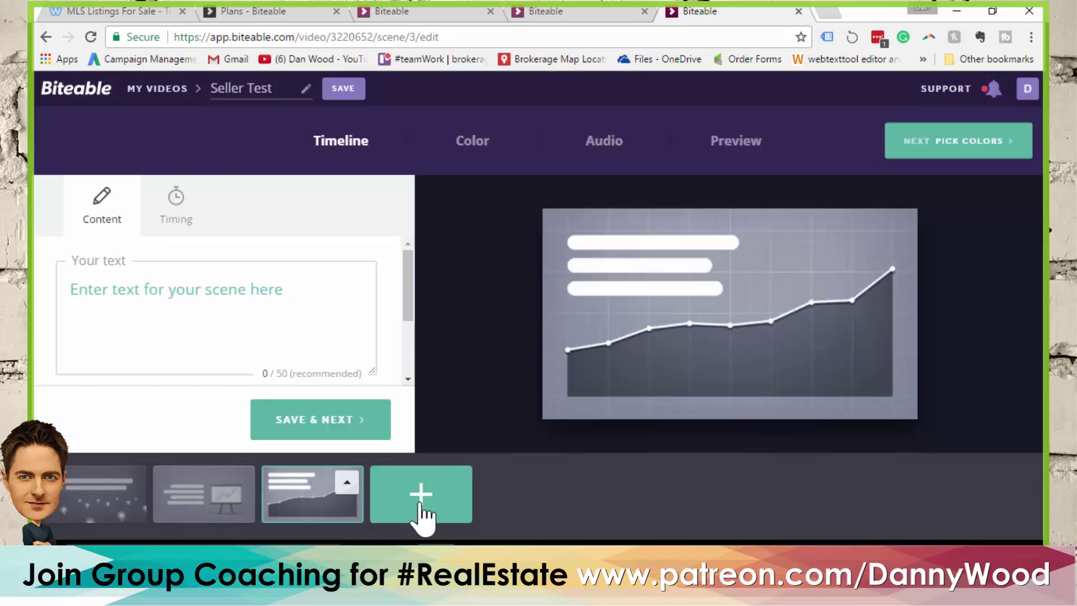
# Add the money-bag scene as scene 4
pyautogui.click(422, 499)
pyautogui.click(545, 497)
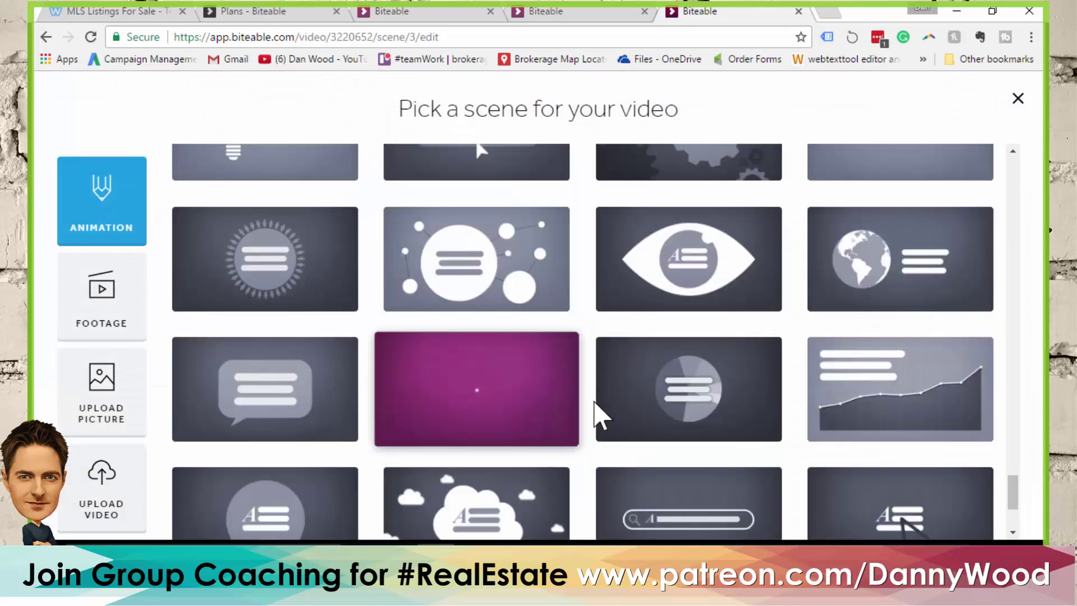
pyautogui.scroll(-3, 556, 213)
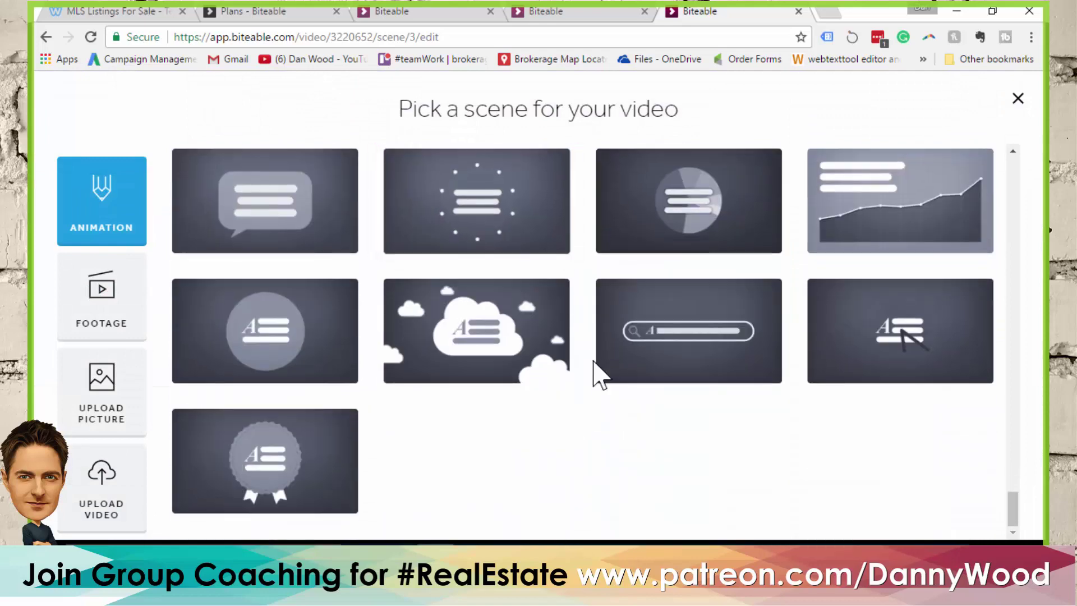
pyautogui.scroll(4, 547, 354)
pyautogui.scroll(8, 543, 355)
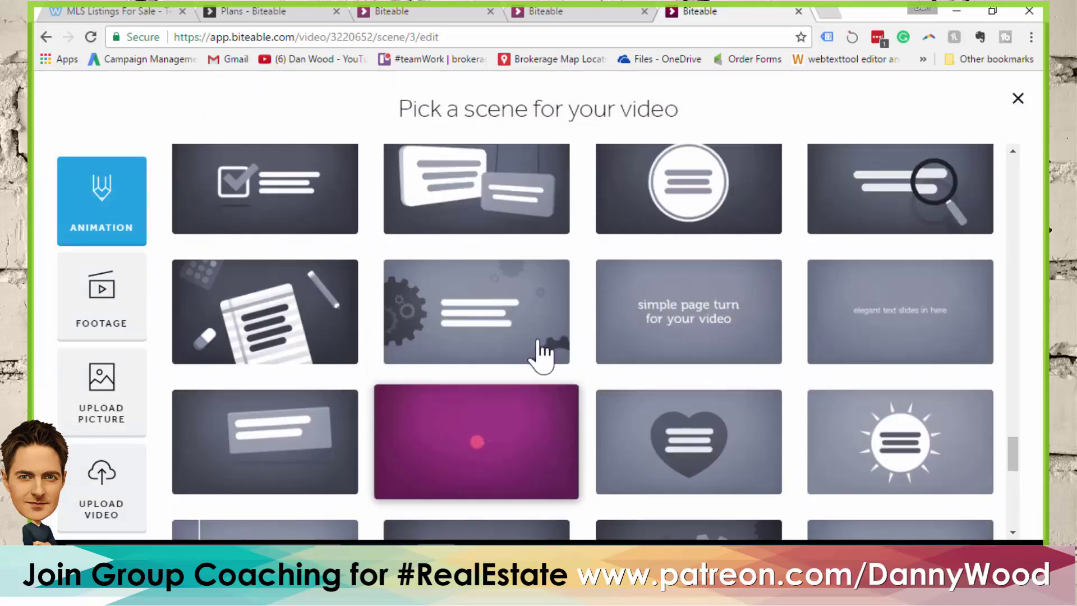
pyautogui.scroll(5, 543, 355)
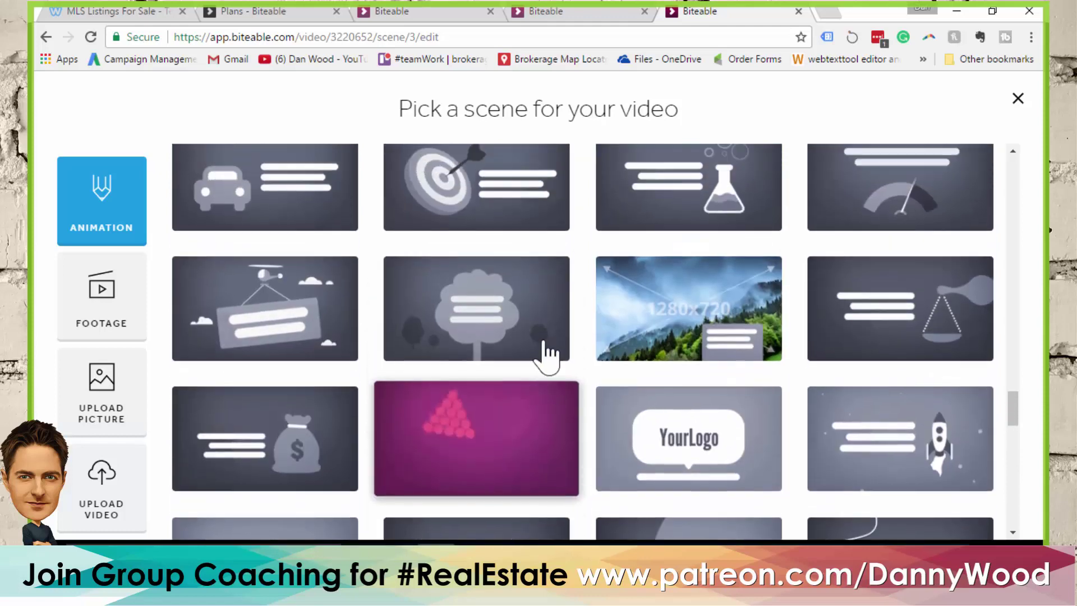
pyautogui.scroll(-5, 529, 325)
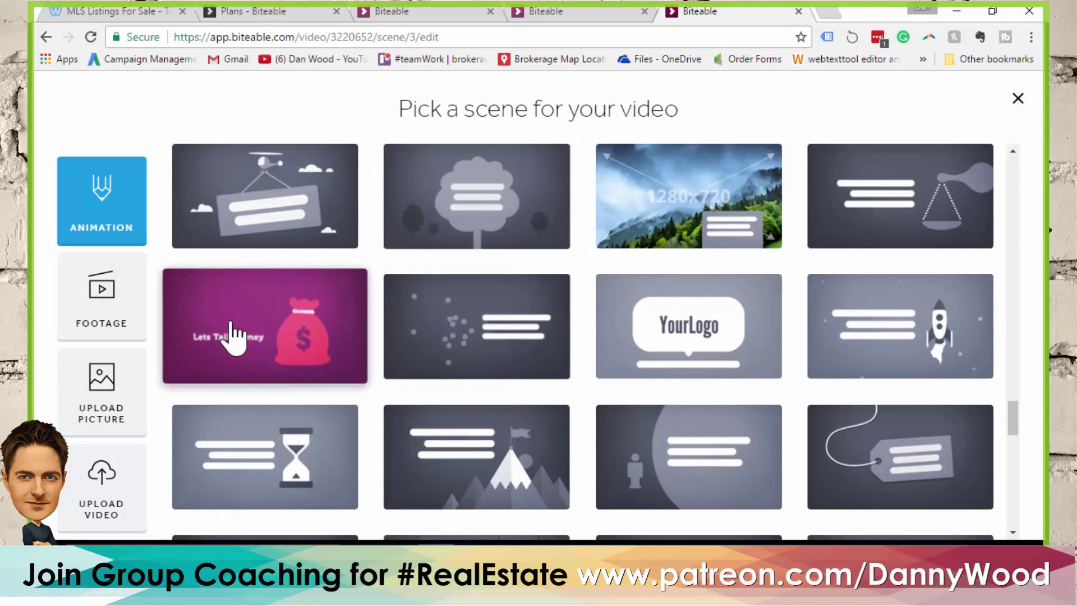
pyautogui.click(283, 340)
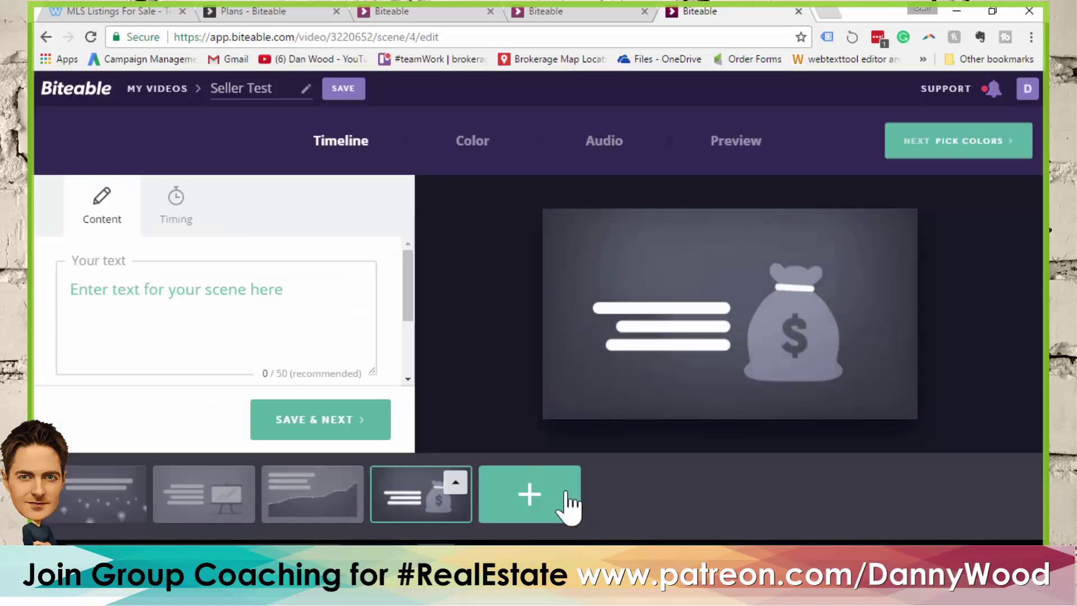
# Add the street-of-houses scene with text lines as scene 5
pyautogui.click(530, 495)
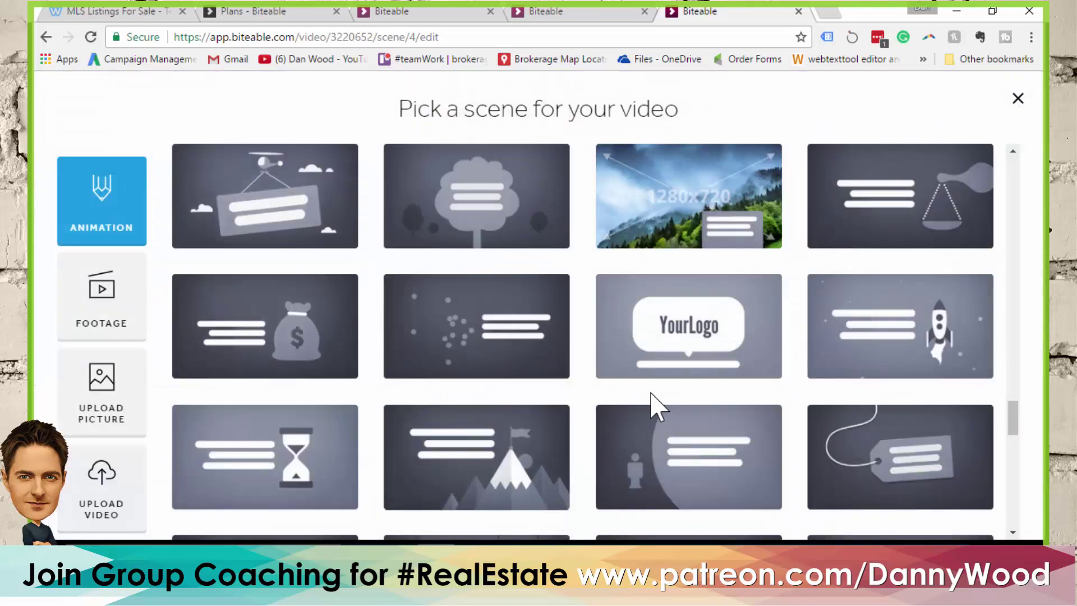
pyautogui.scroll(5, 637, 360)
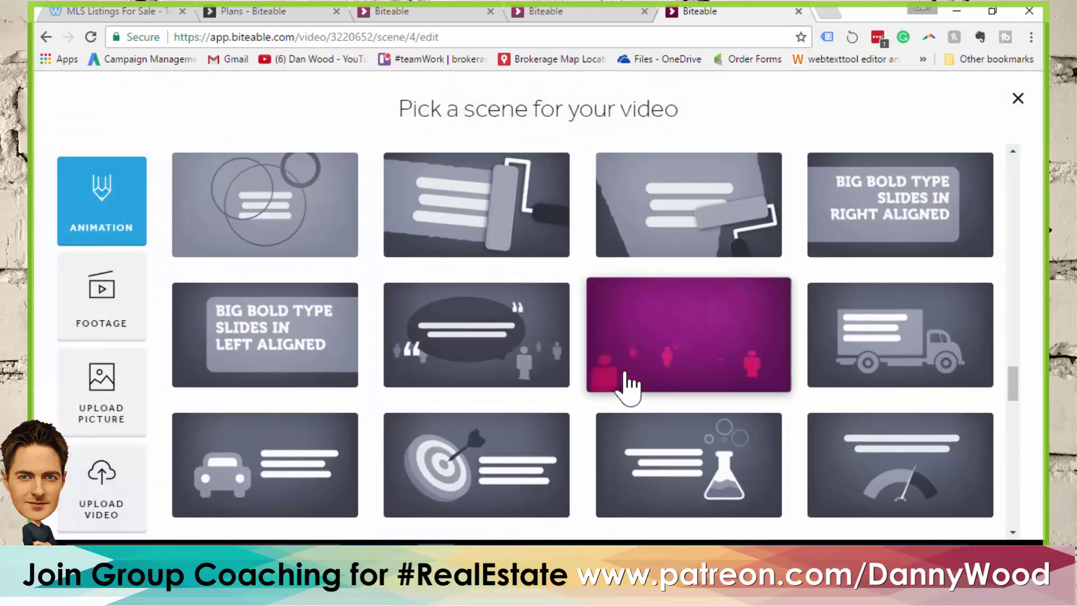
pyautogui.scroll(3, 600, 384)
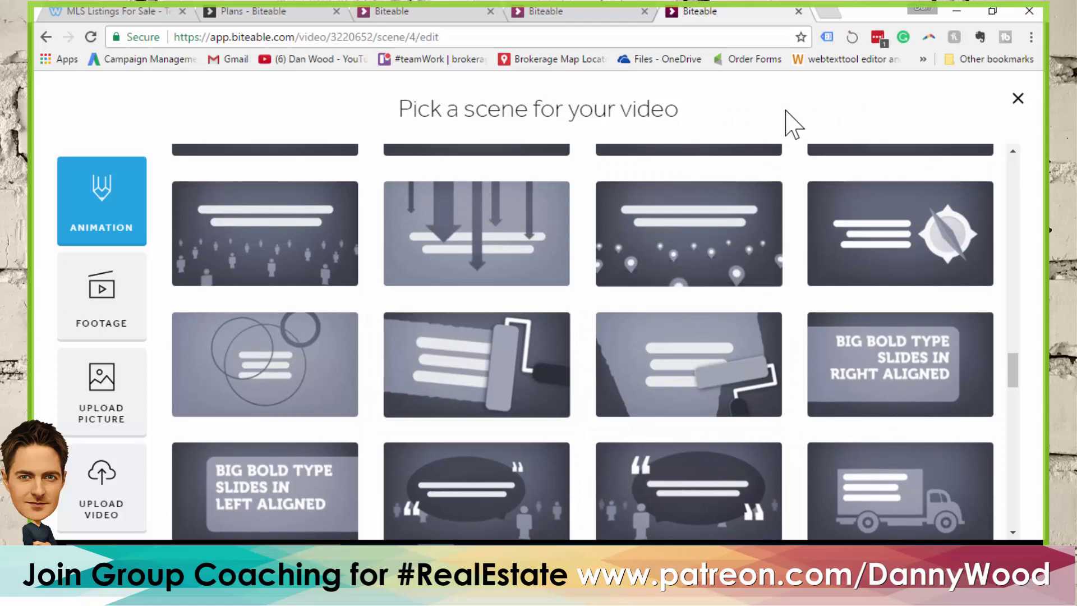
pyautogui.scroll(6, 714, 325)
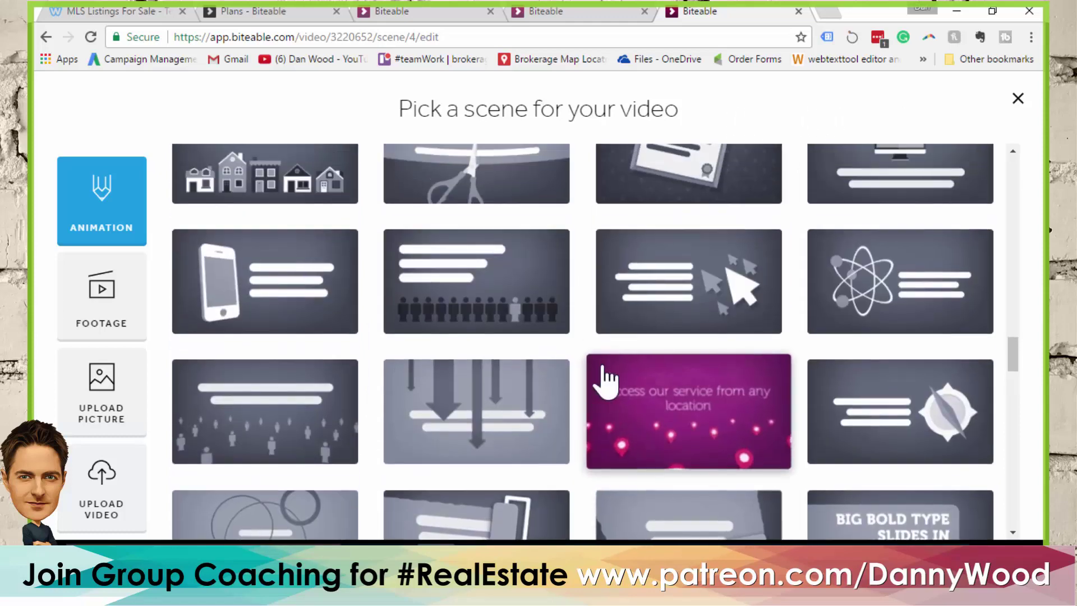
pyautogui.scroll(2, 758, 504)
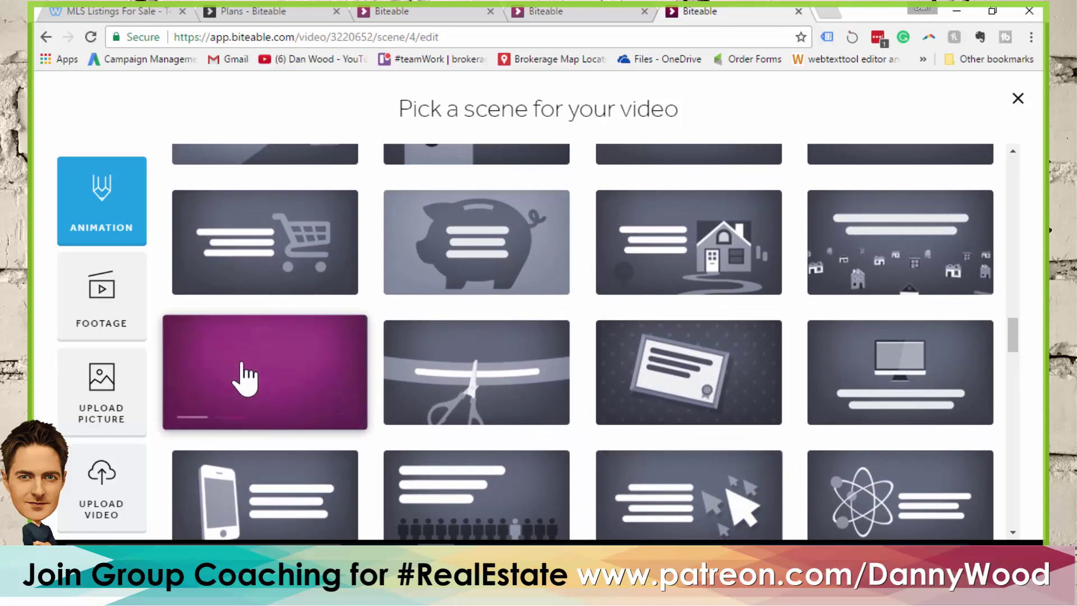
pyautogui.click(275, 378)
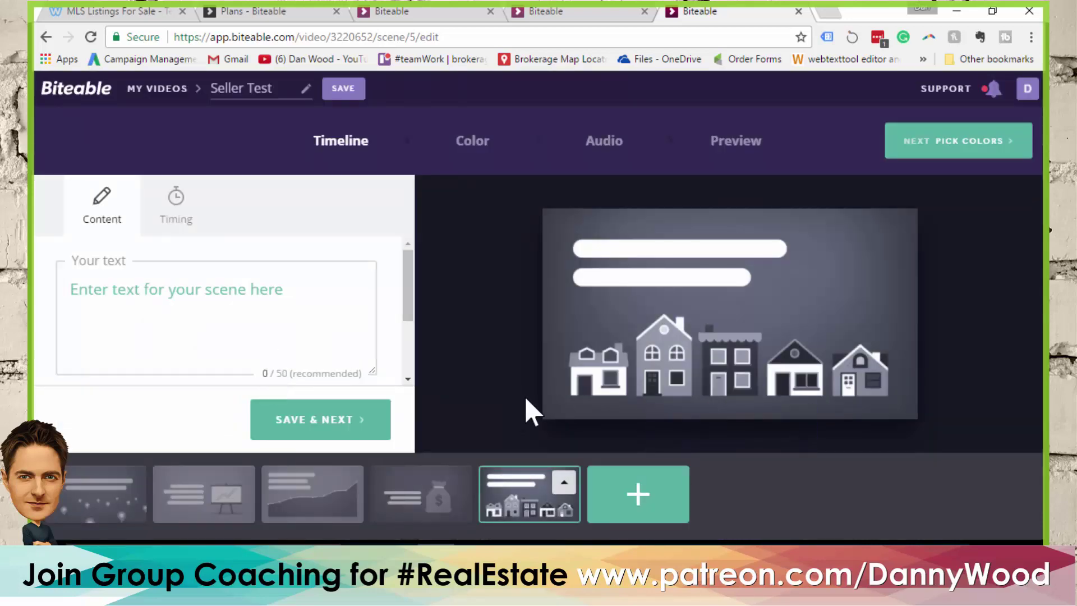
pyautogui.click(667, 508)
# Add the kinetic-text scene as scene 6
pyautogui.scroll(3, 687, 409)
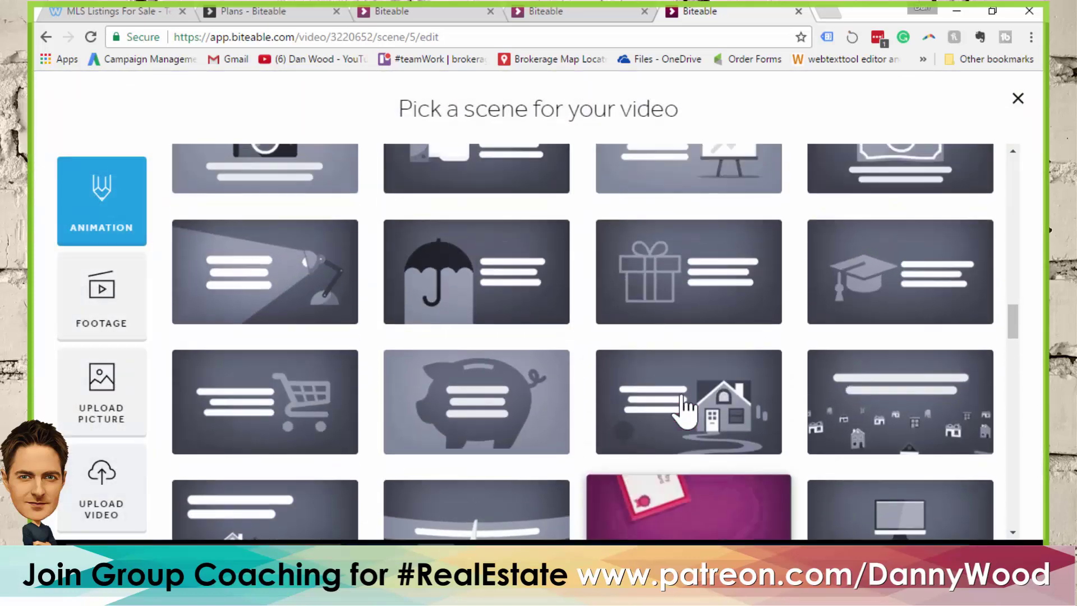
pyautogui.scroll(5, 685, 413)
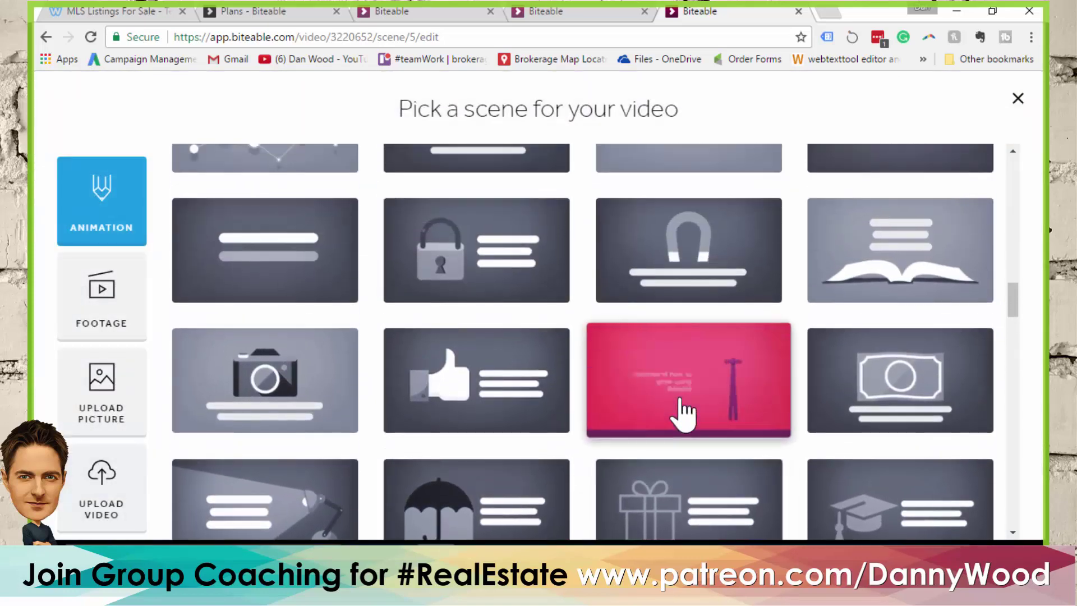
pyautogui.scroll(7, 683, 413)
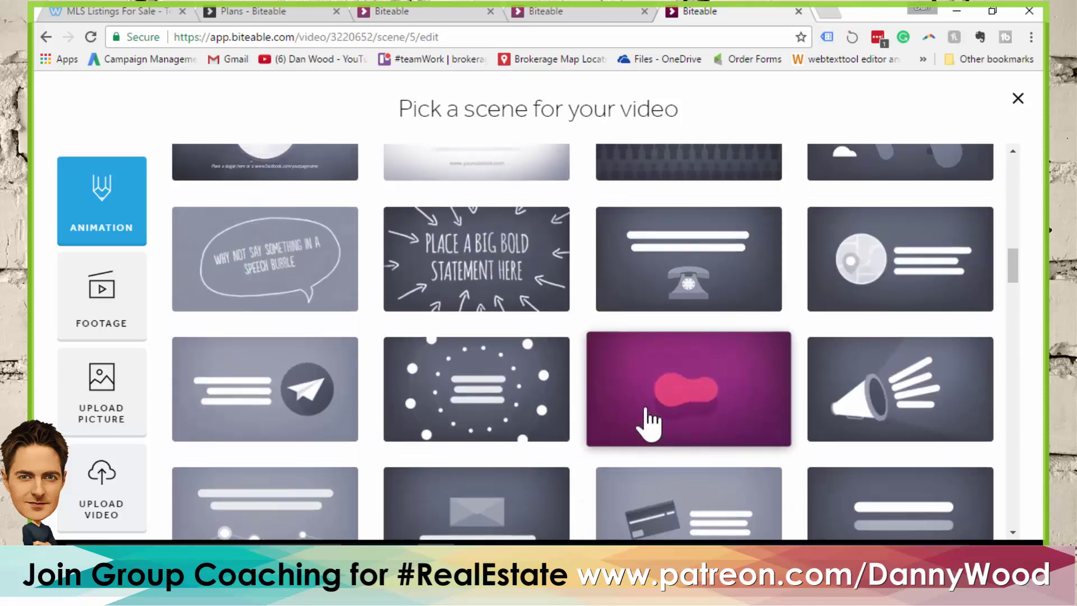
pyautogui.scroll(10, 650, 423)
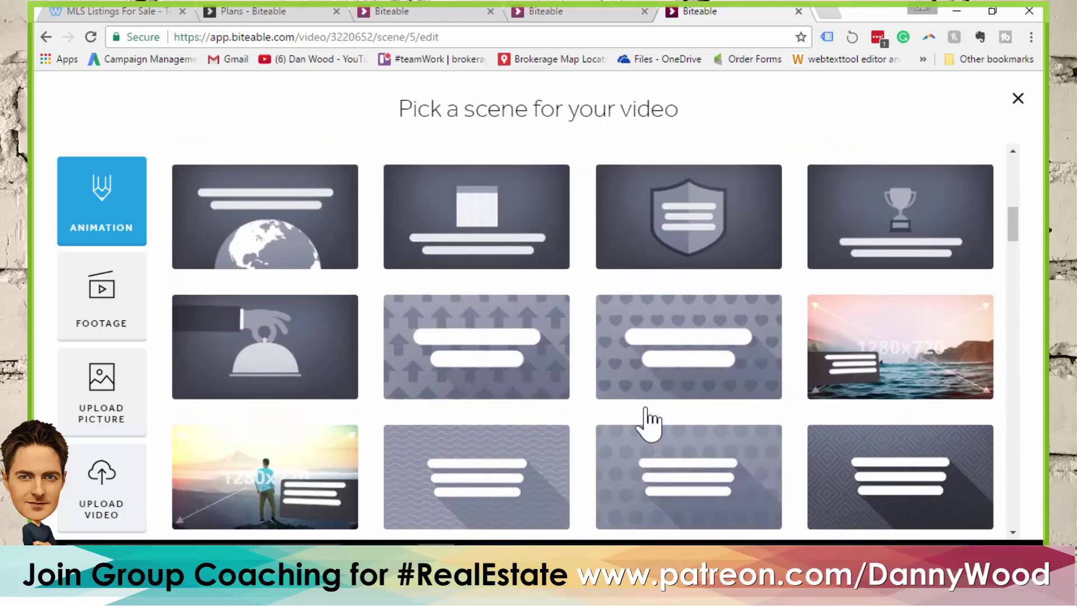
pyautogui.scroll(5, 645, 412)
pyautogui.scroll(-2, 651, 409)
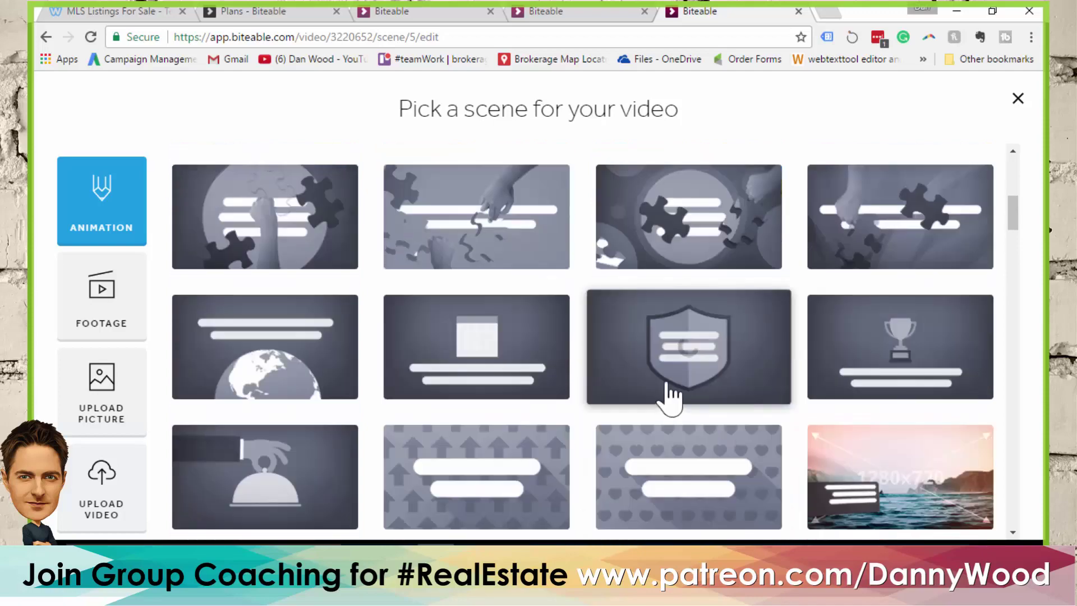
pyautogui.scroll(-12, 671, 393)
pyautogui.scroll(-8, 701, 328)
pyautogui.scroll(3, 714, 330)
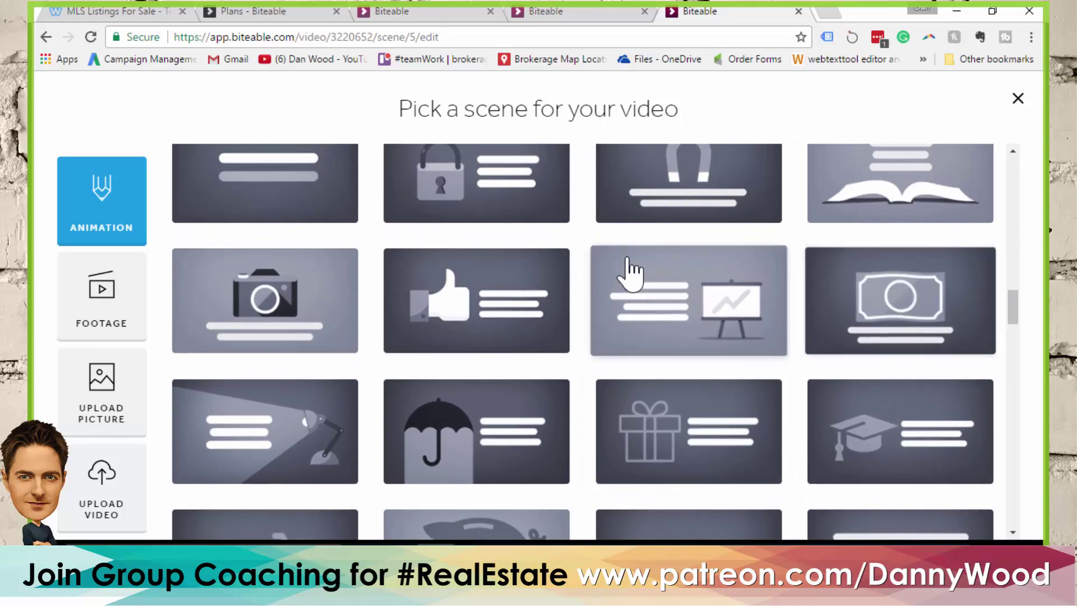
pyautogui.scroll(-7, 630, 271)
pyautogui.scroll(-7, 637, 269)
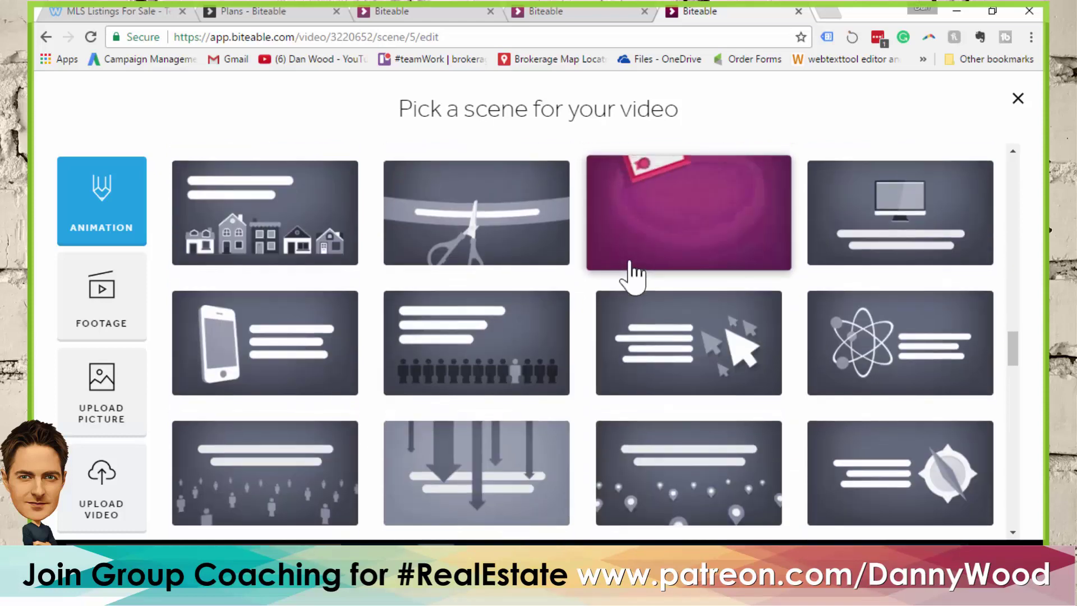
pyautogui.scroll(-6, 645, 284)
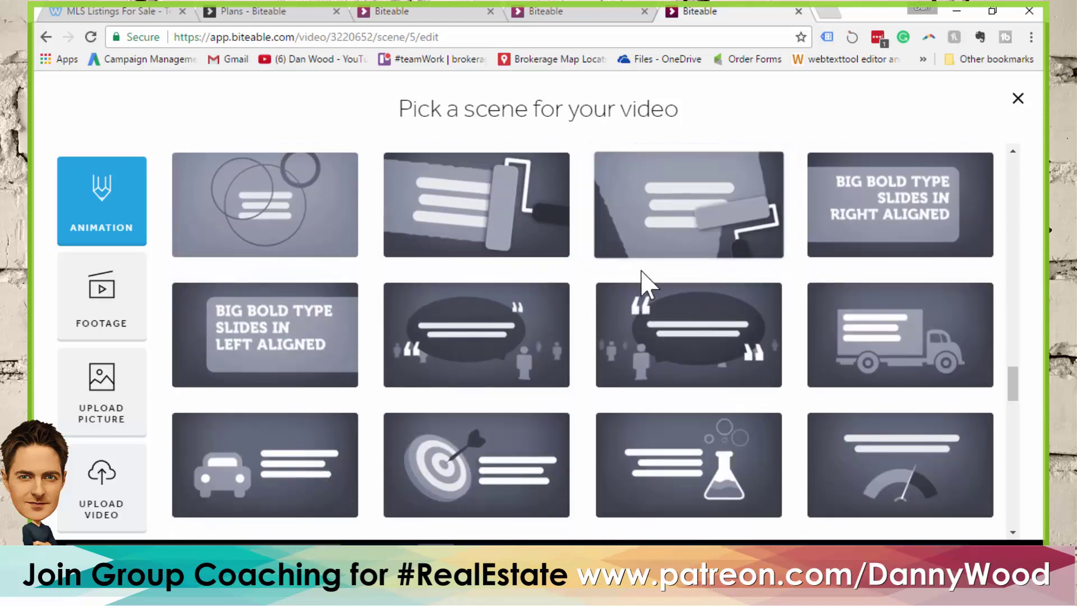
pyautogui.scroll(-5, 651, 288)
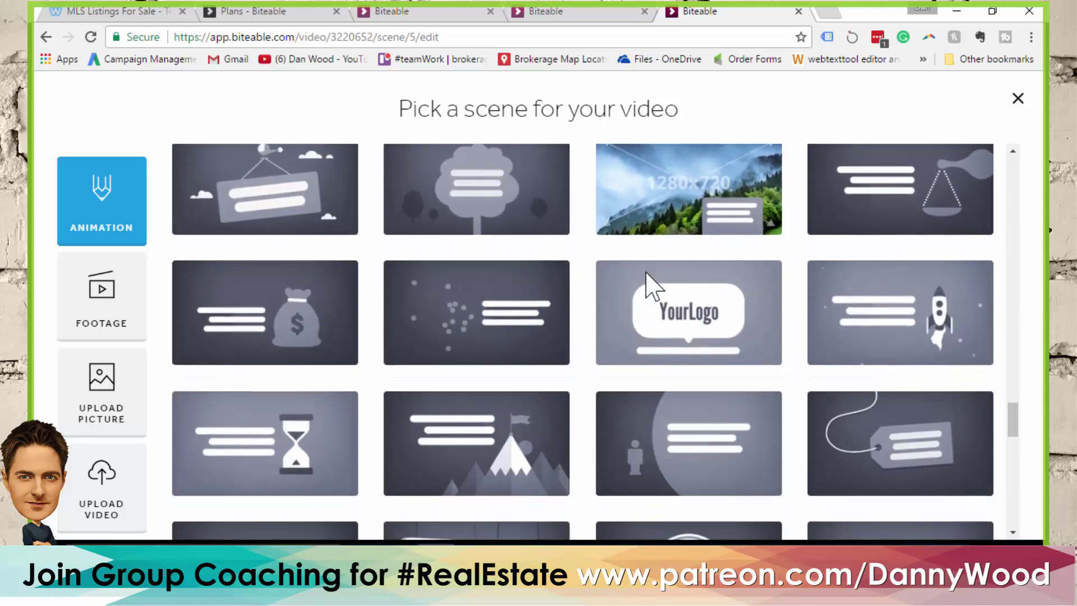
pyautogui.scroll(-6, 651, 289)
pyautogui.scroll(-3, 650, 289)
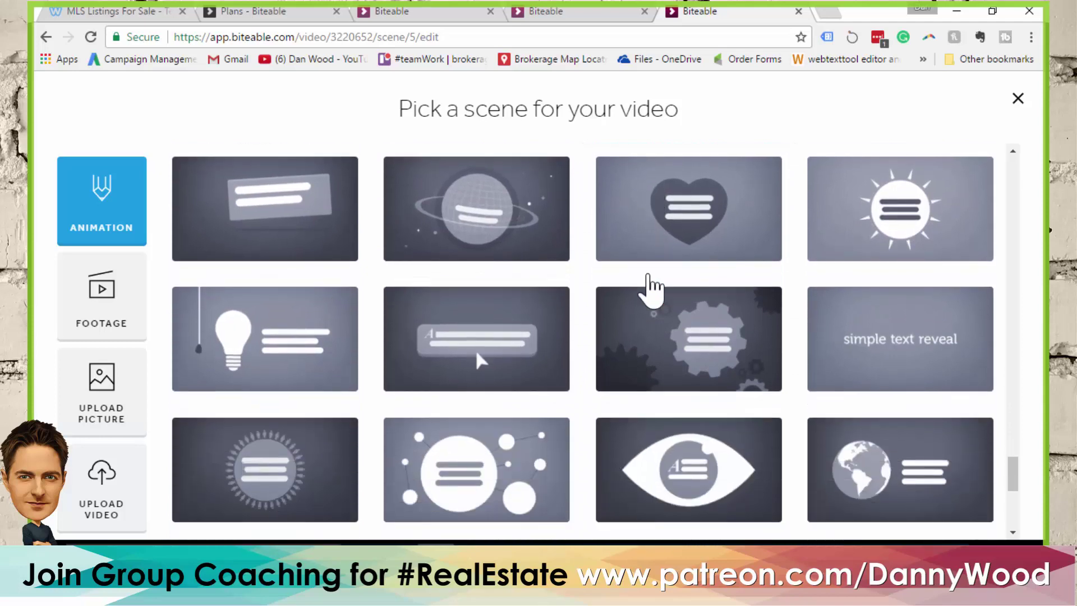
pyautogui.scroll(-5, 652, 289)
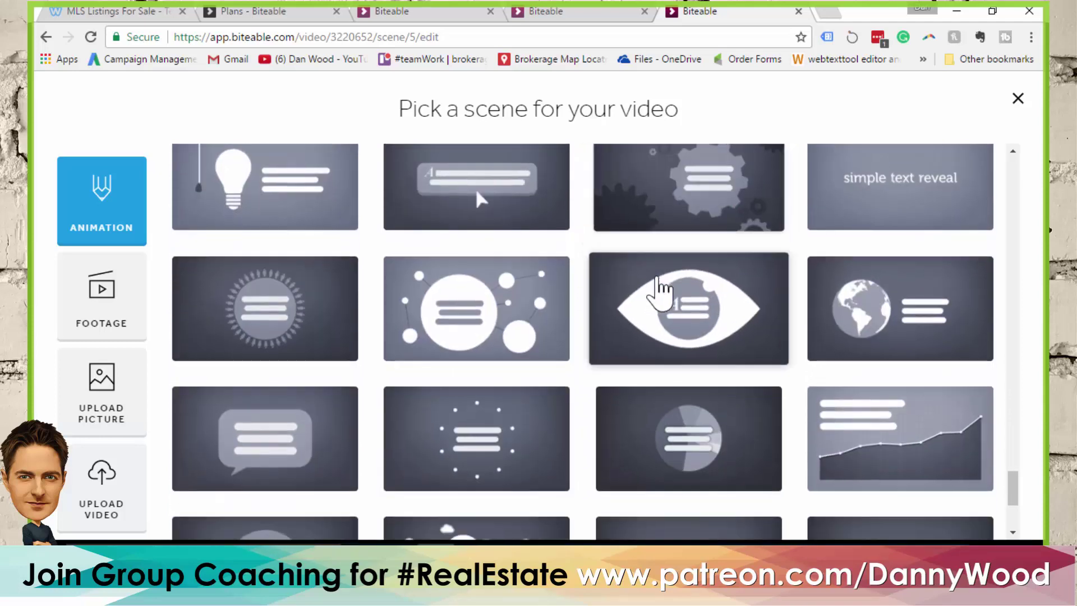
pyautogui.scroll(-2, 662, 291)
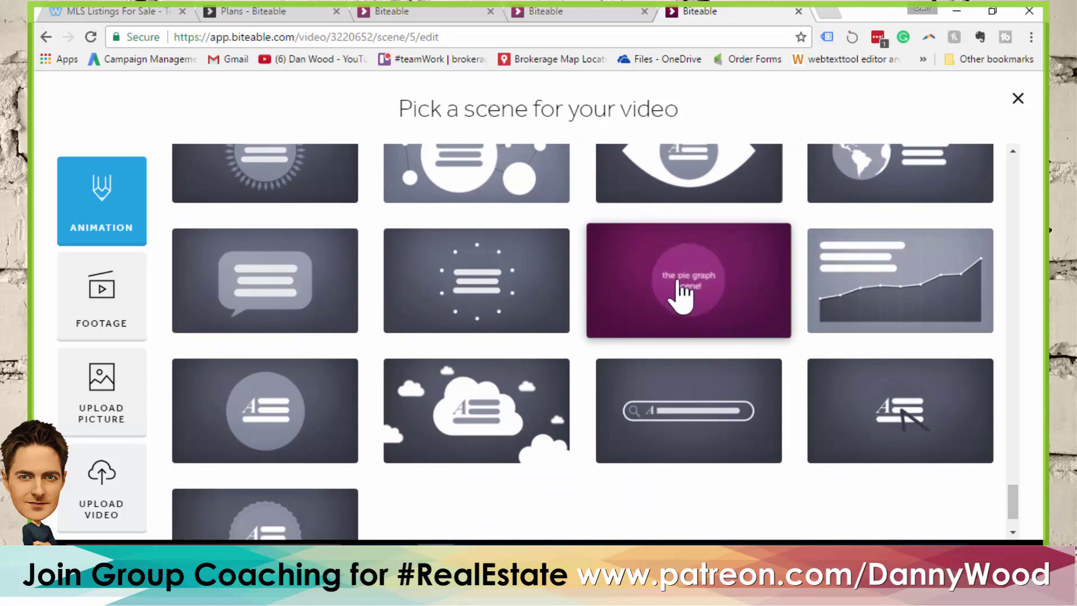
pyautogui.scroll(-2, 682, 292)
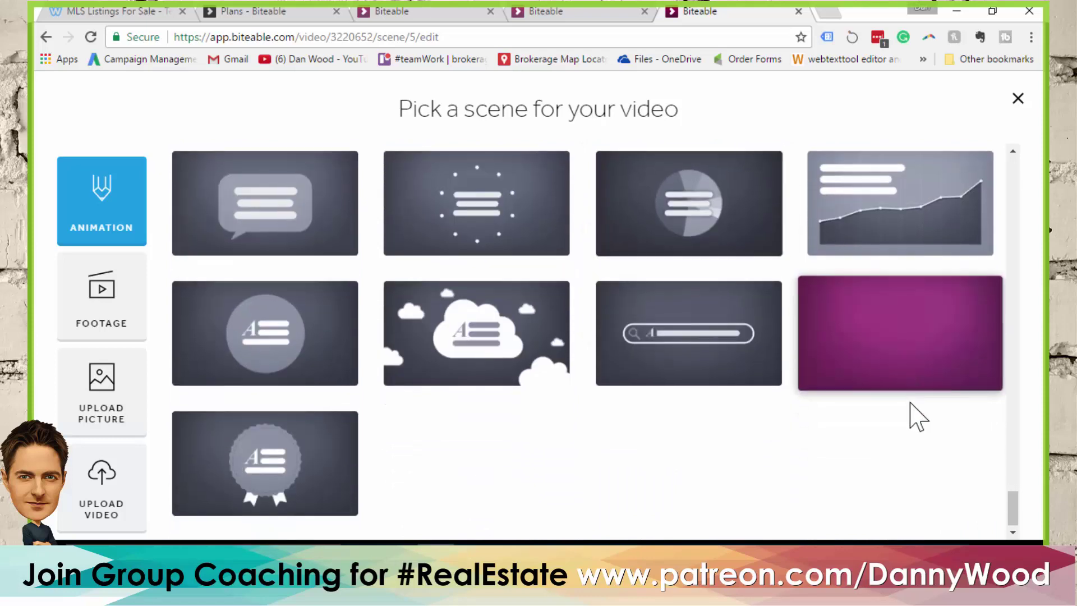
pyautogui.click(902, 342)
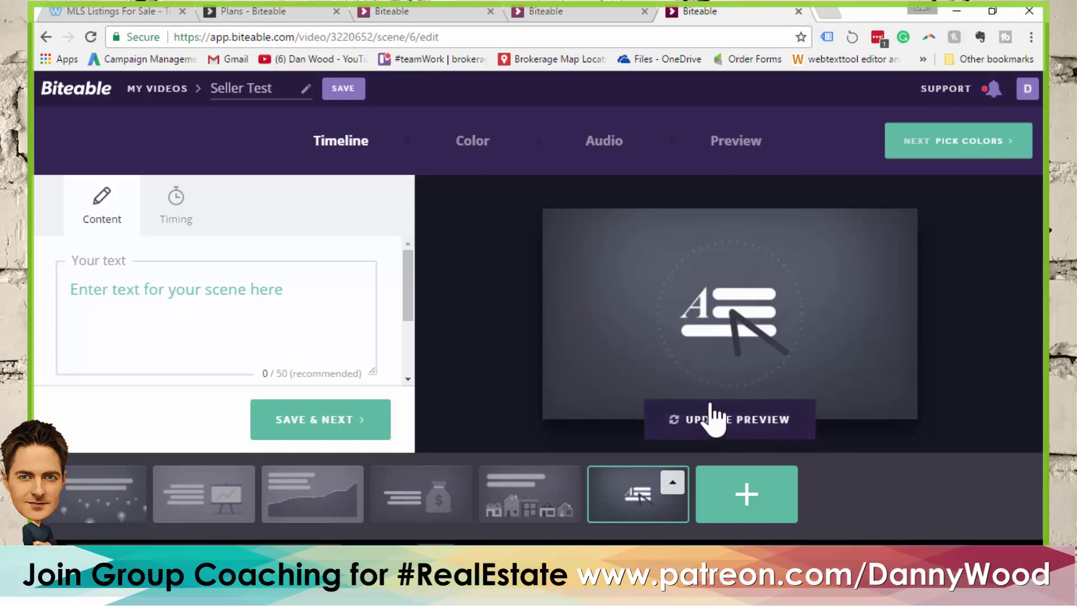
# Add the delivery-truck scene as scene 7
pyautogui.click(749, 497)
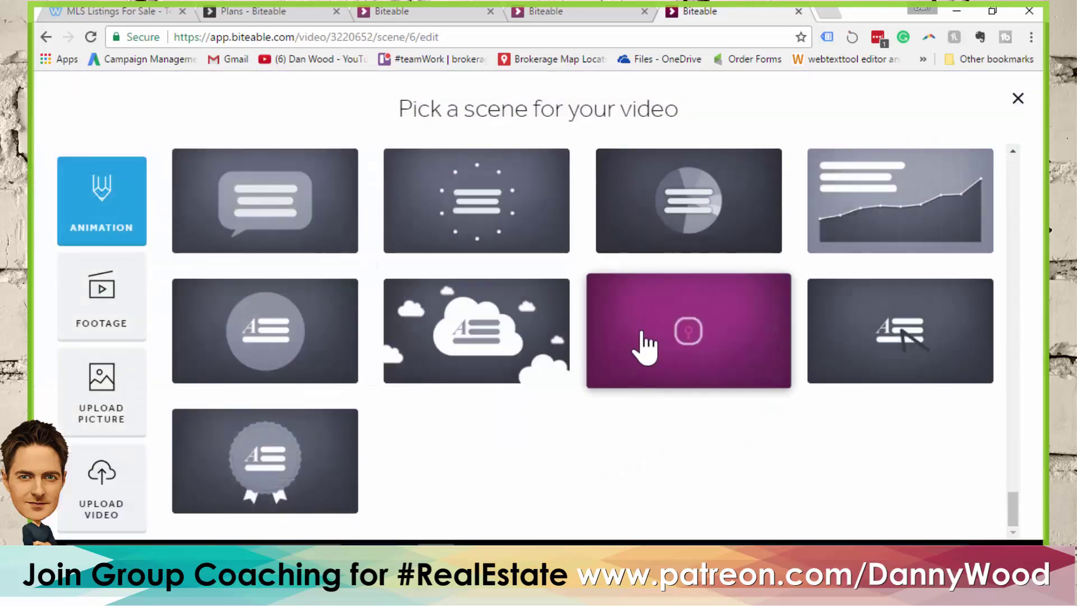
pyautogui.scroll(10, 639, 454)
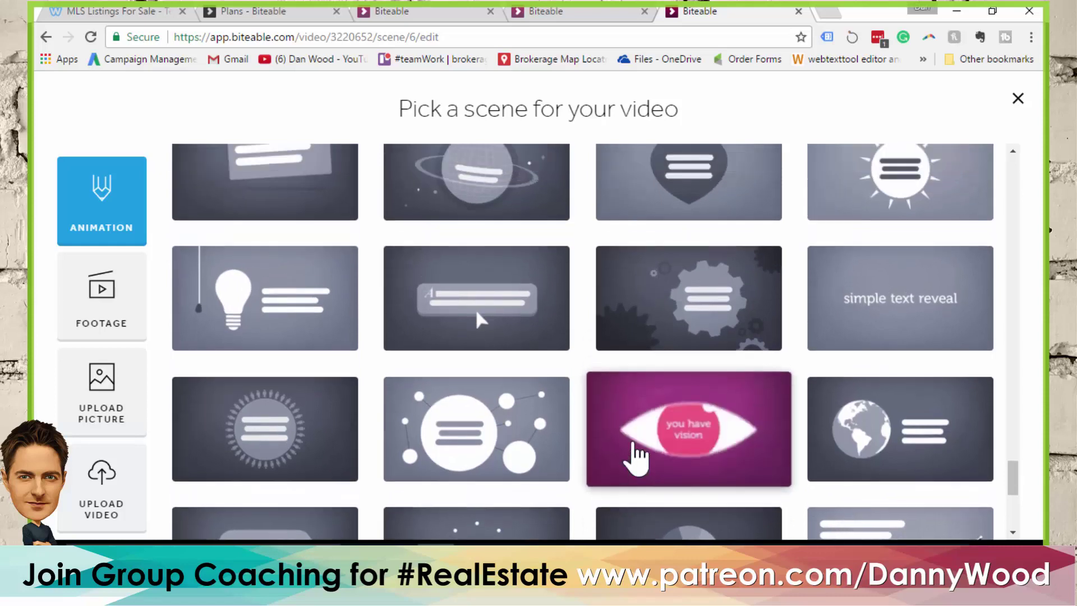
pyautogui.scroll(8, 543, 448)
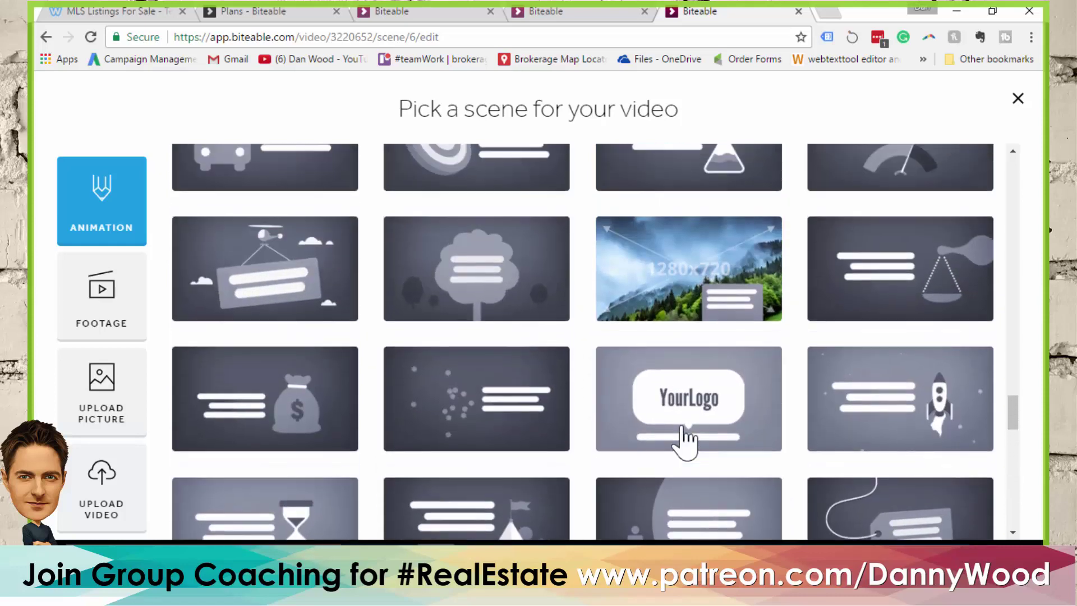
pyautogui.moveTo(938, 435)
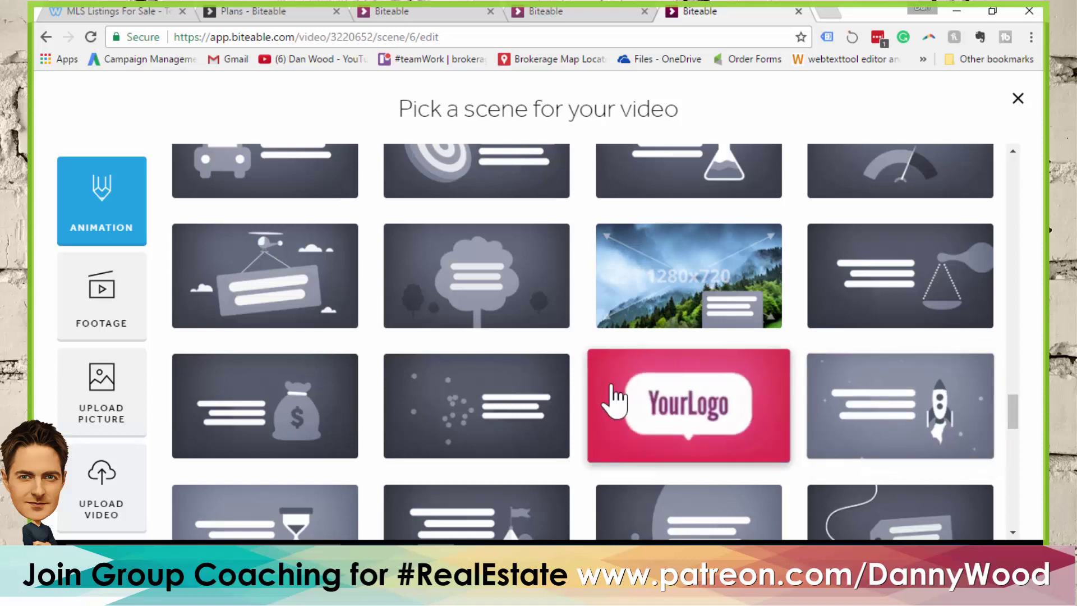
pyautogui.scroll(3, 614, 396)
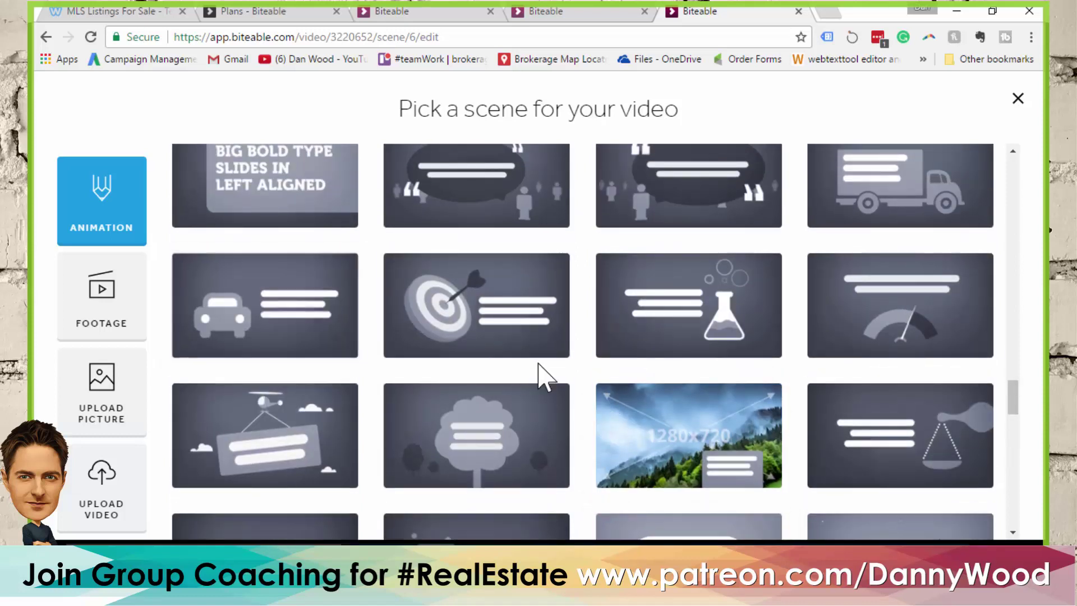
pyautogui.scroll(5, 541, 377)
pyautogui.click(889, 431)
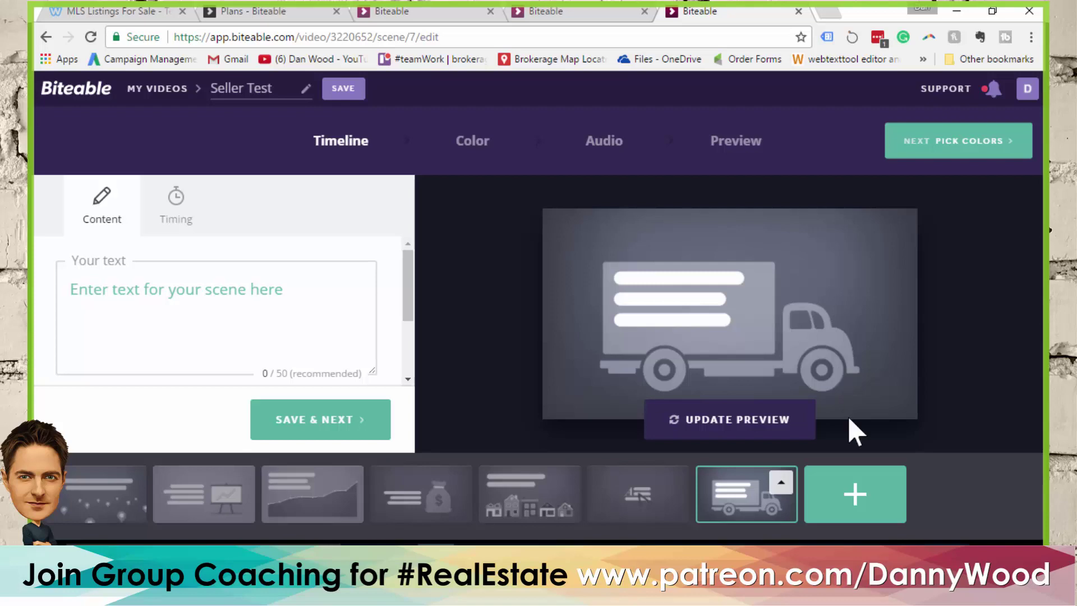
pyautogui.click(860, 511)
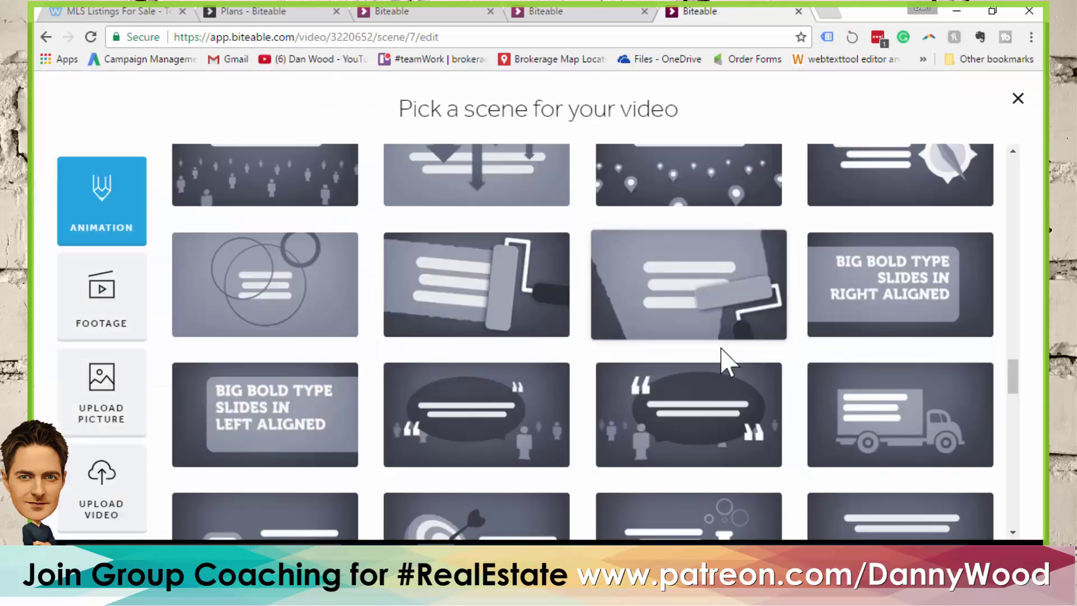
# Add the flying-arrows statement scene as scene 8
pyautogui.scroll(5, 724, 359)
pyautogui.scroll(1, 699, 367)
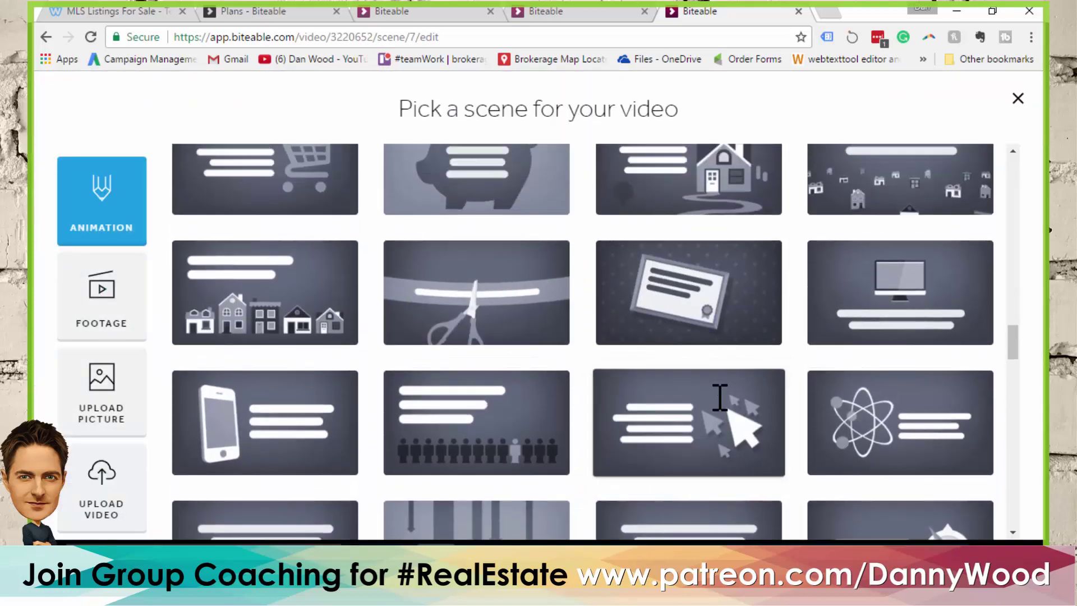
pyautogui.click(706, 437)
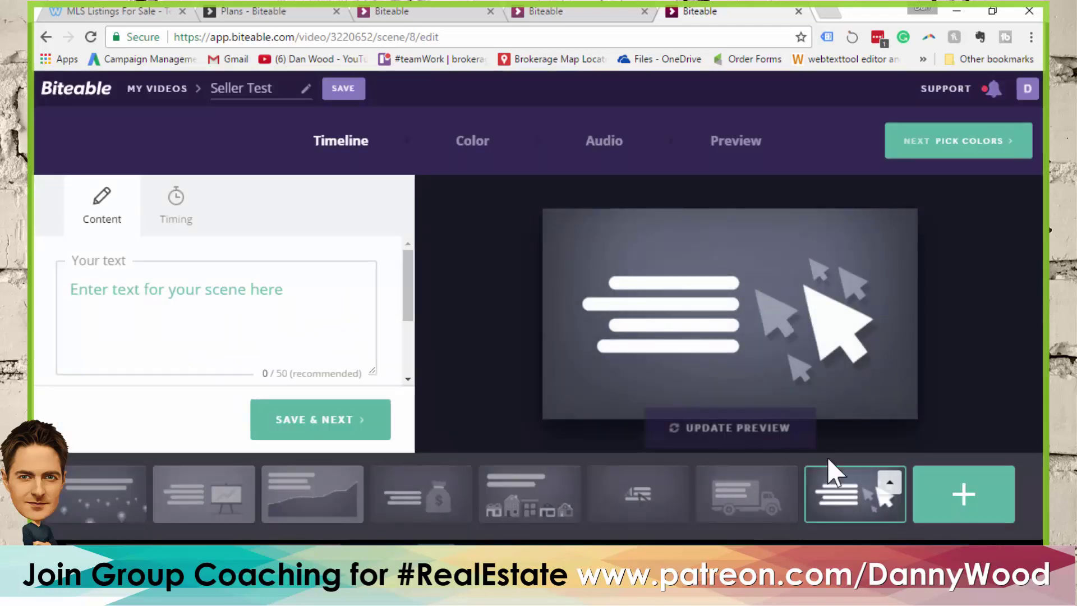
# Add the lightbulb scene as scene 9, then open scene 1 for editing
pyautogui.click(963, 494)
pyautogui.scroll(-10, 536, 317)
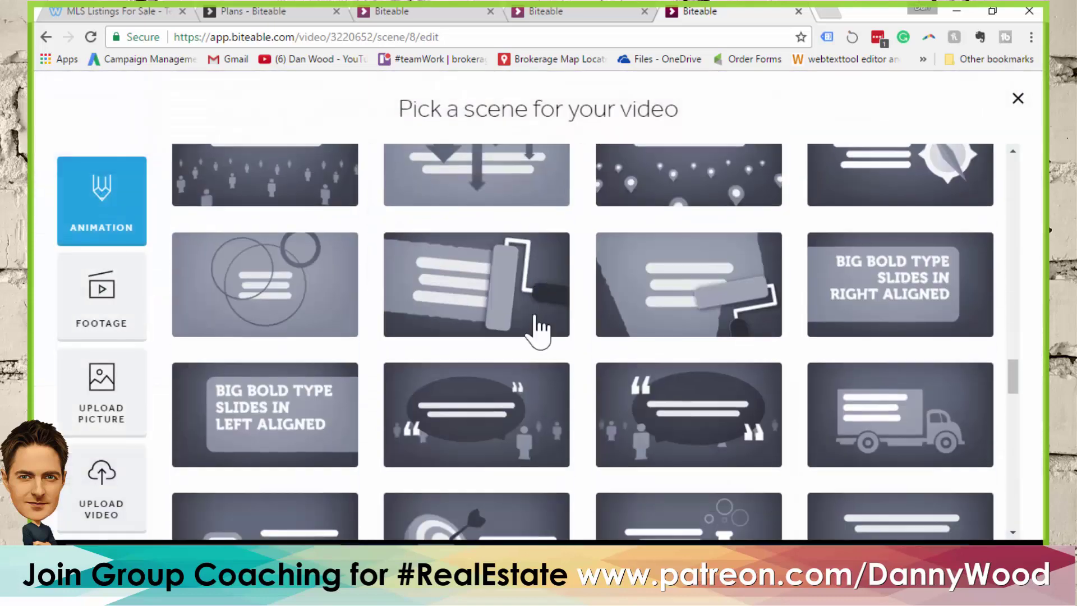
pyautogui.scroll(-8, 539, 325)
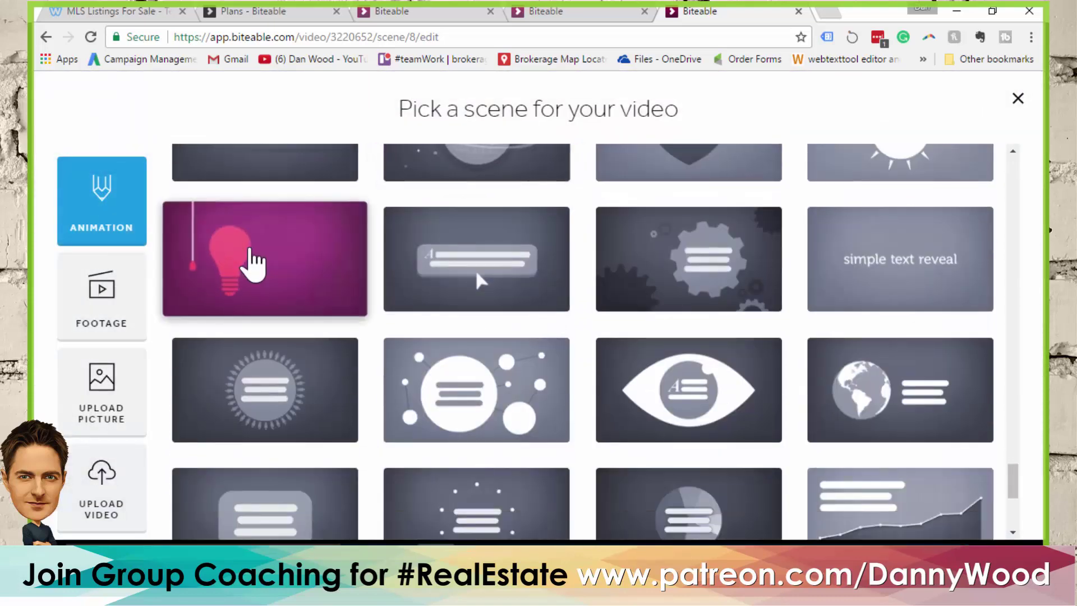
pyautogui.click(253, 264)
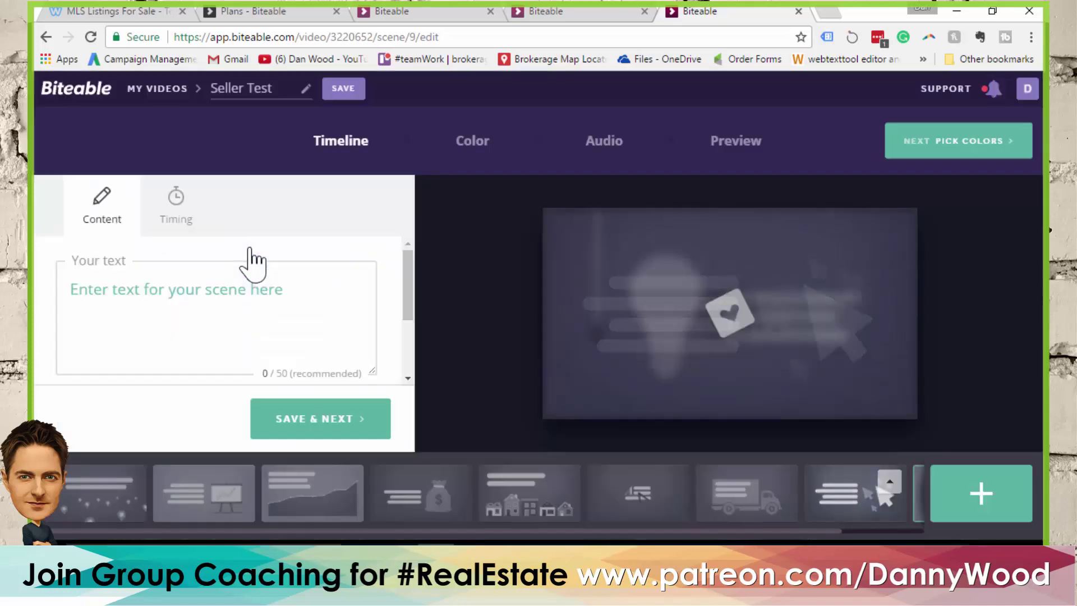
pyautogui.moveTo(362, 530); pyautogui.dragTo(244, 534)
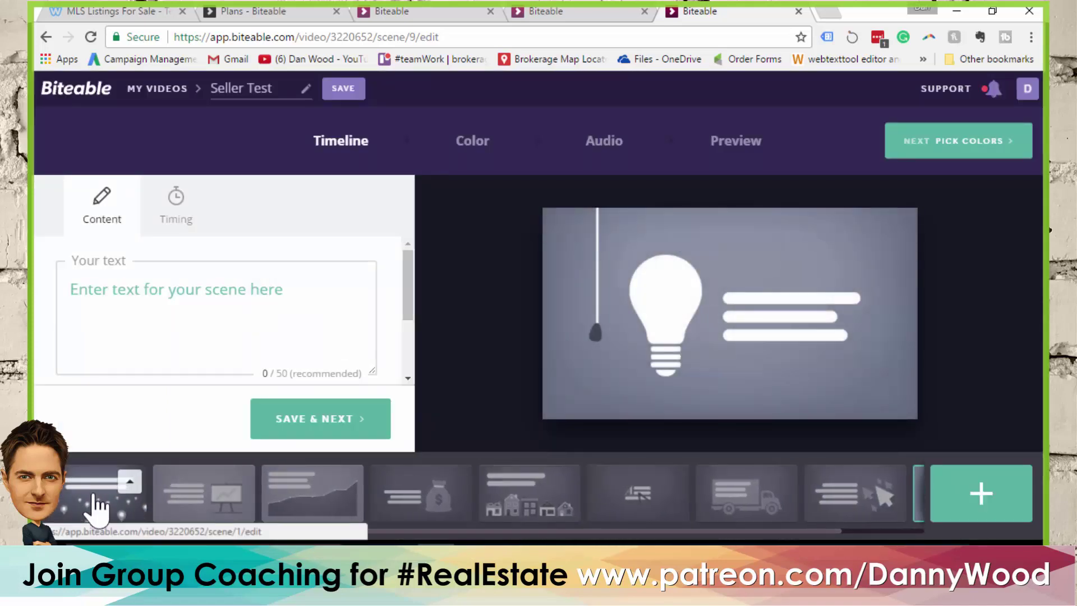
pyautogui.click(95, 501)
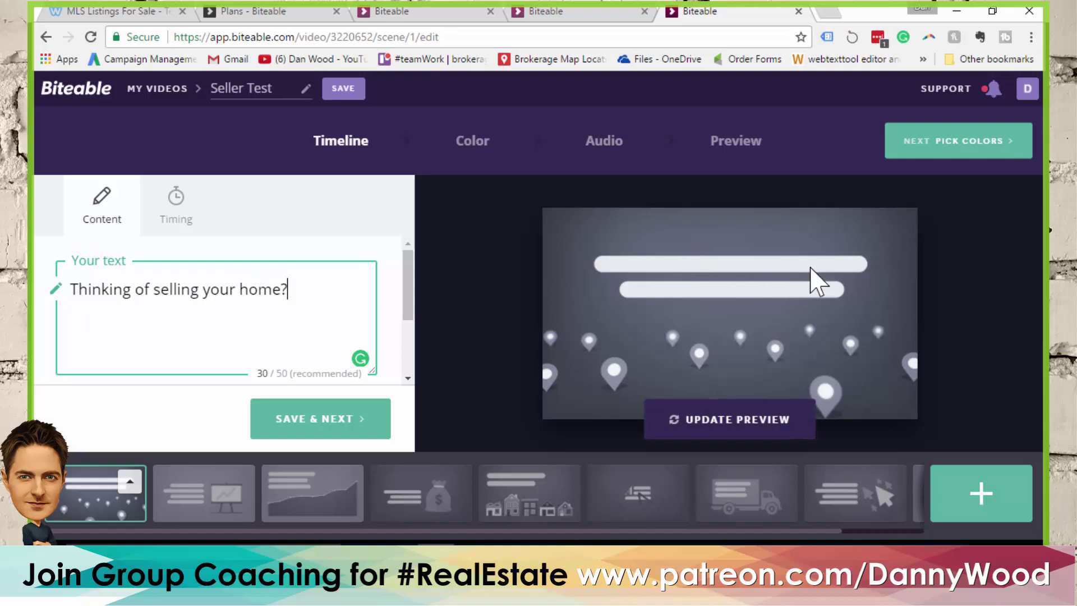
# Review scene 1's timing and its text 'Thinking of selling your home?', then save it
pyautogui.click(176, 210)
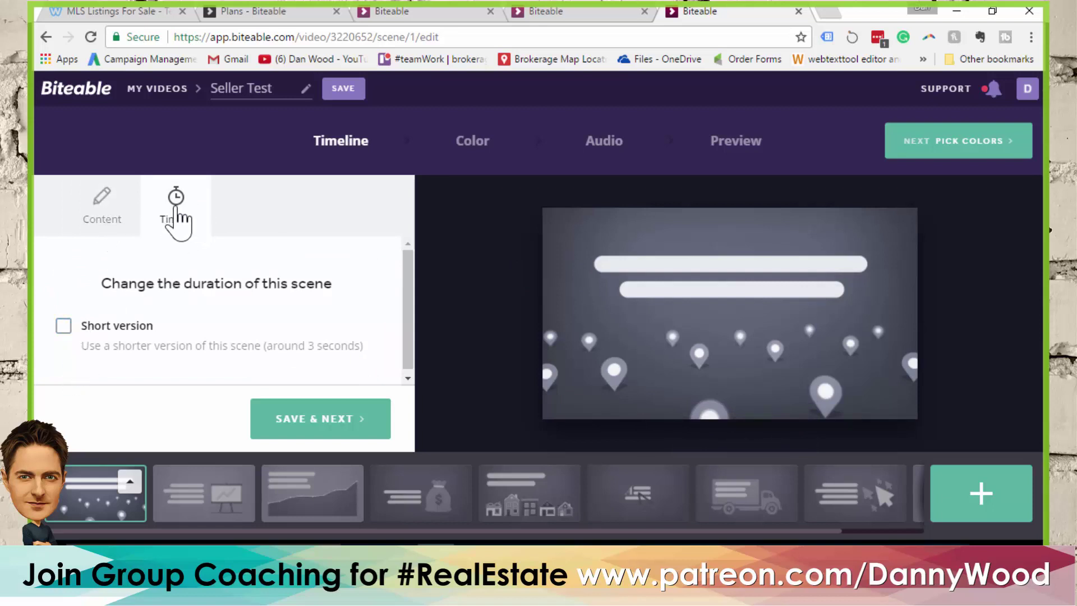
pyautogui.click(102, 219)
pyautogui.moveTo(407, 284); pyautogui.dragTo(413, 343)
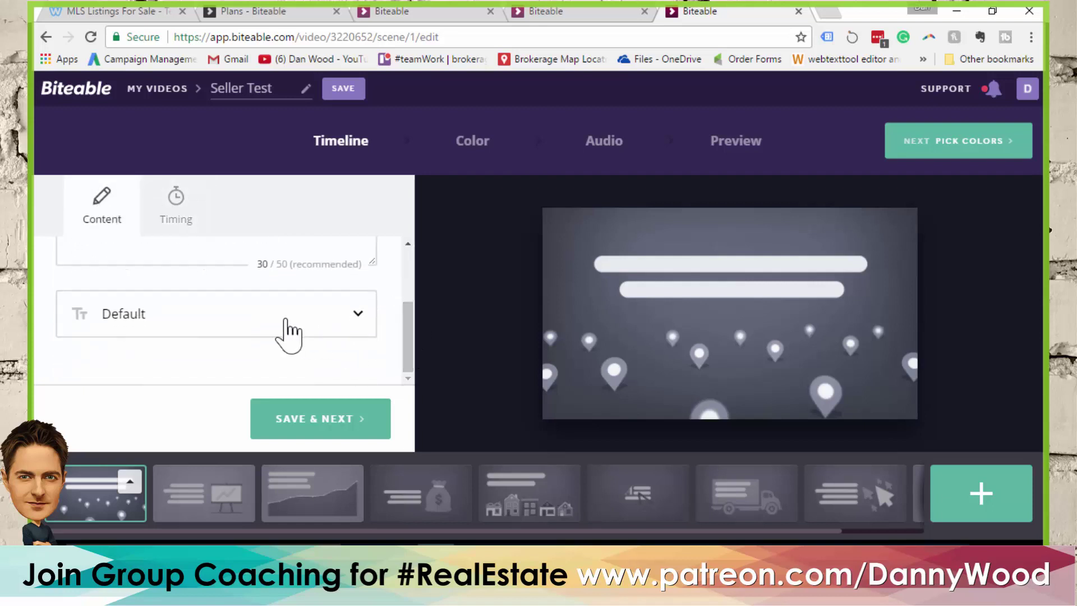
pyautogui.moveTo(410, 327); pyautogui.dragTo(417, 263)
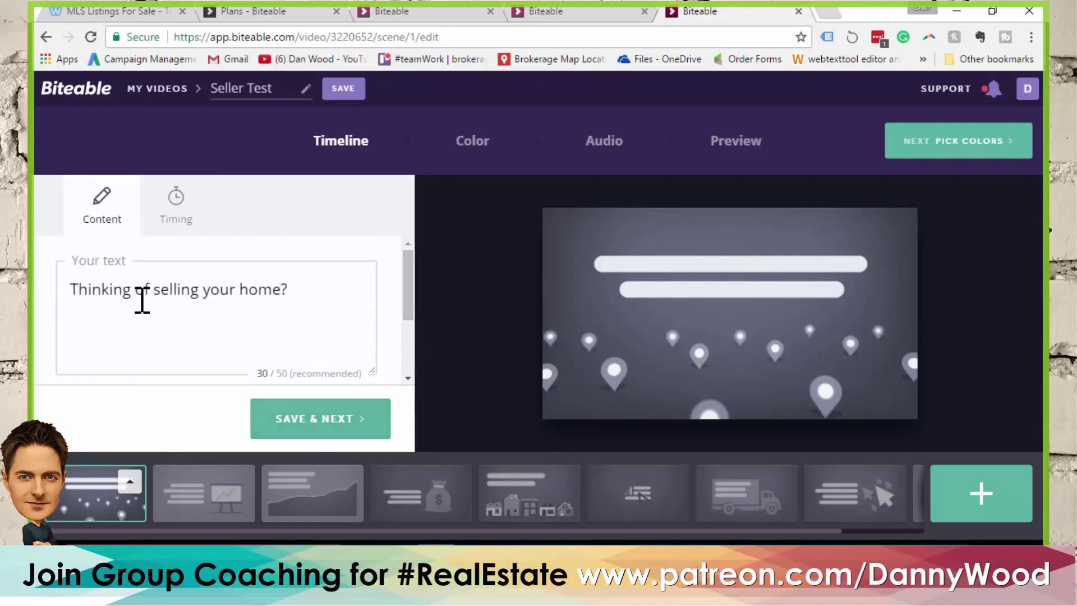
pyautogui.click(294, 425)
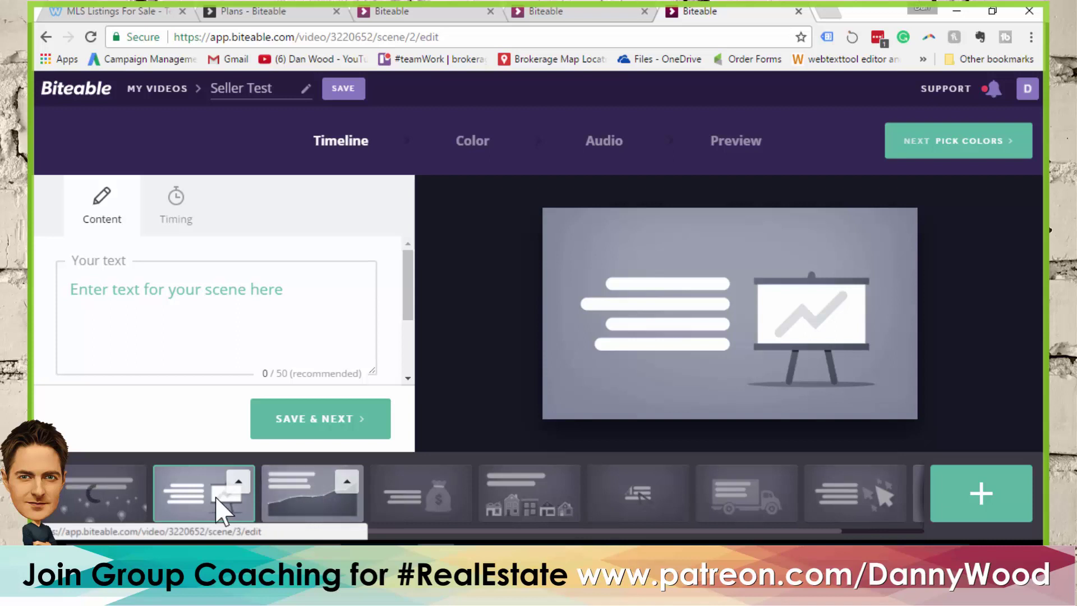
# Move the line-chart scene into second place and delete the easel presentation scene
pyautogui.moveTo(290, 500); pyautogui.dragTo(217, 494)
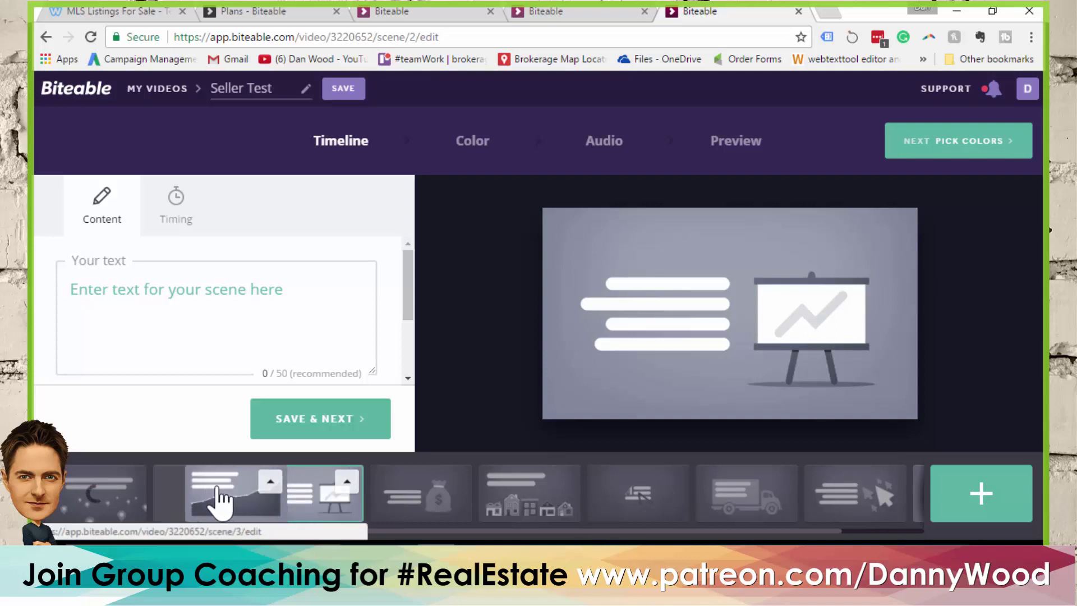
pyautogui.click(347, 481)
pyautogui.click(323, 437)
# Caption the chart scene 'Real estate prices are changing daily!' and save it
pyautogui.click(216, 311)
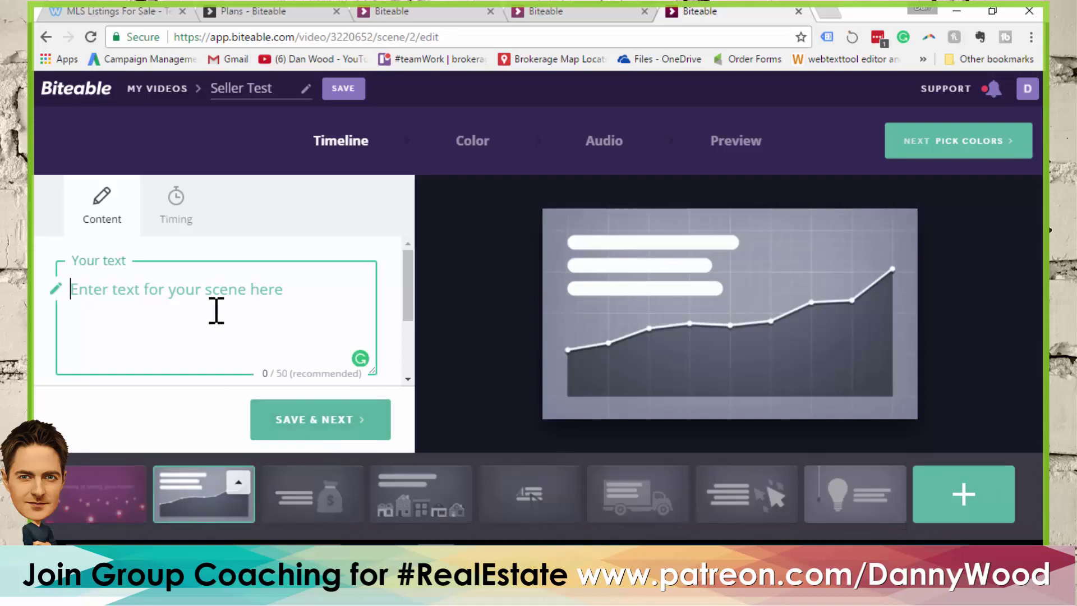
pyautogui.write('Real estat')
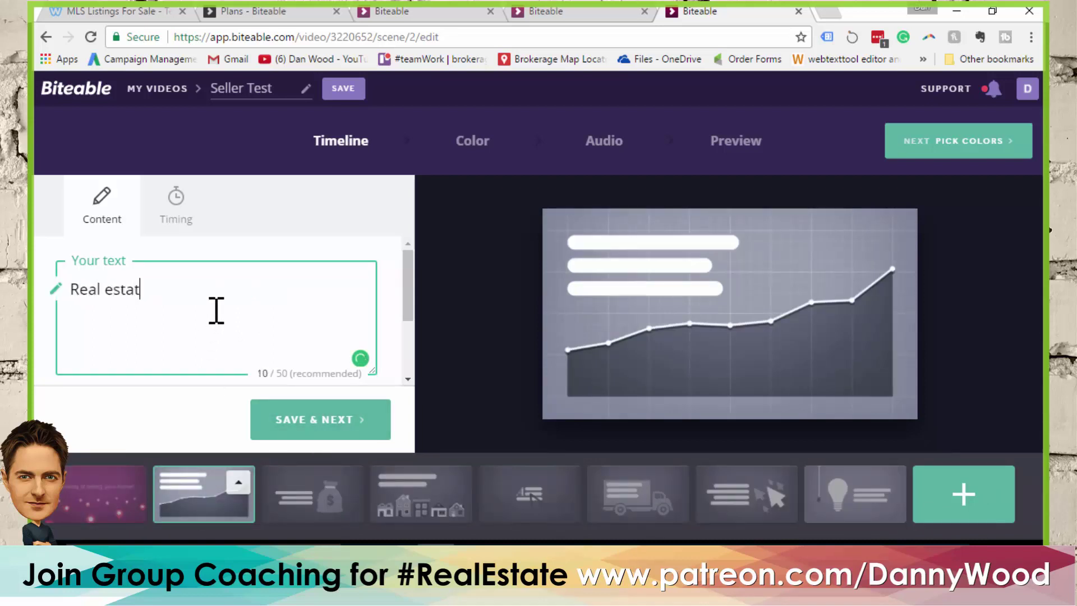
pyautogui.write('e prices are c')
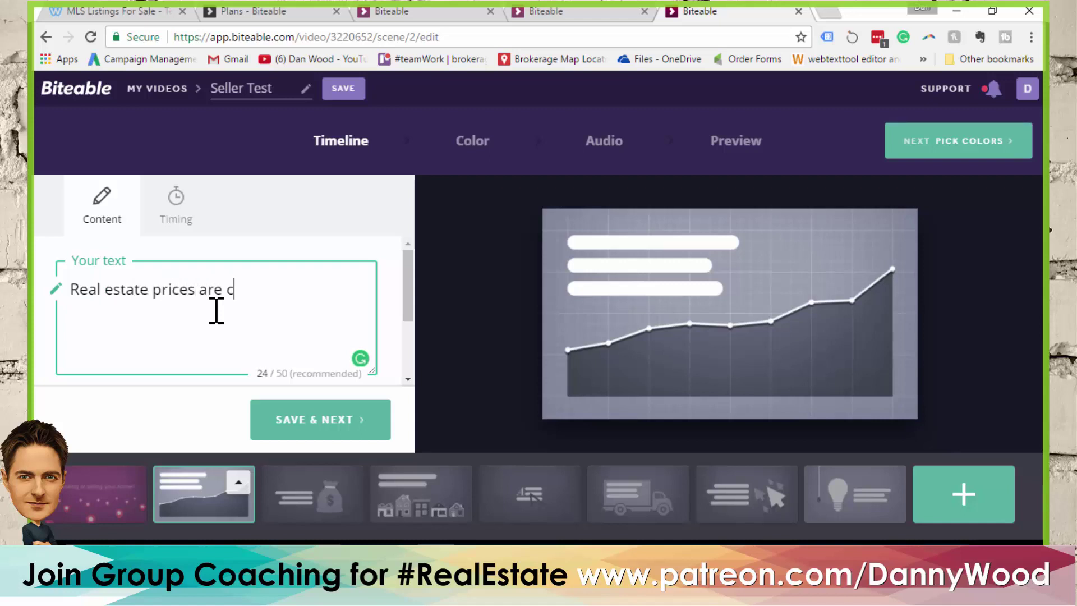
pyautogui.write('hanging')
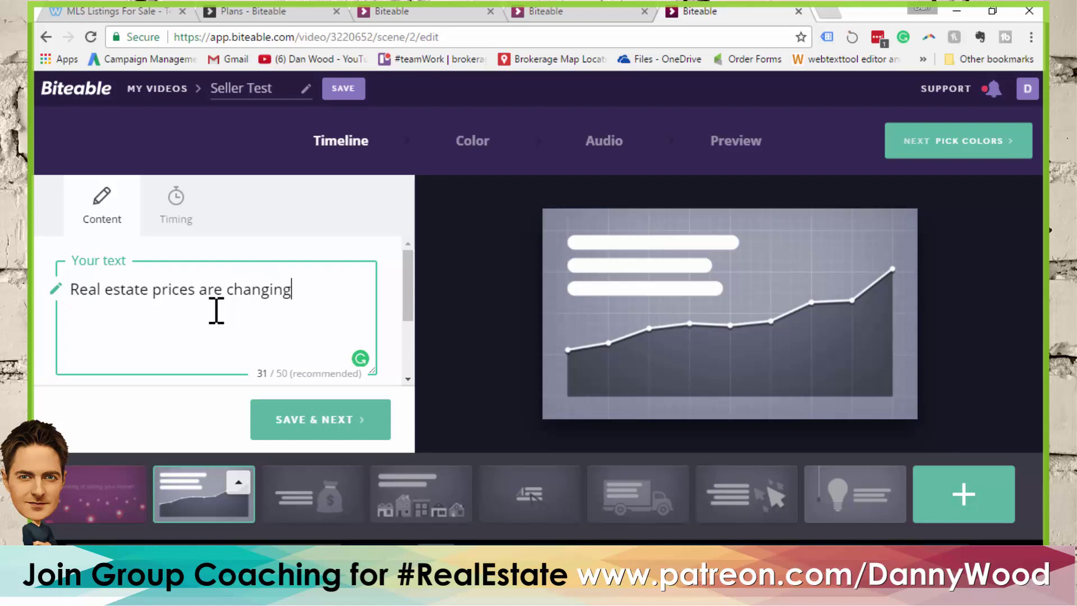
pyautogui.write(' daily!')
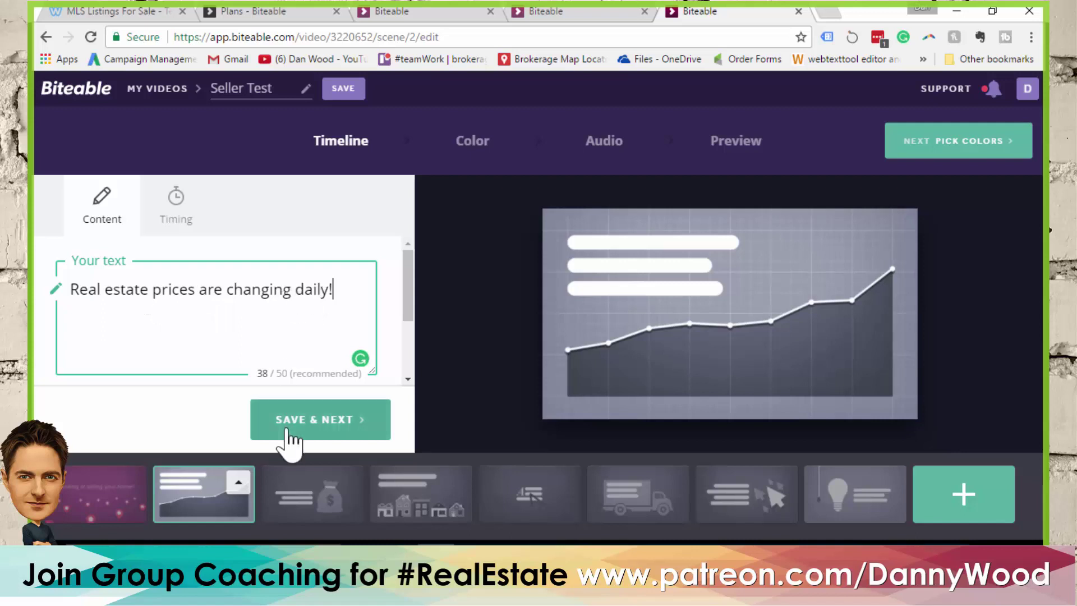
pyautogui.click(314, 423)
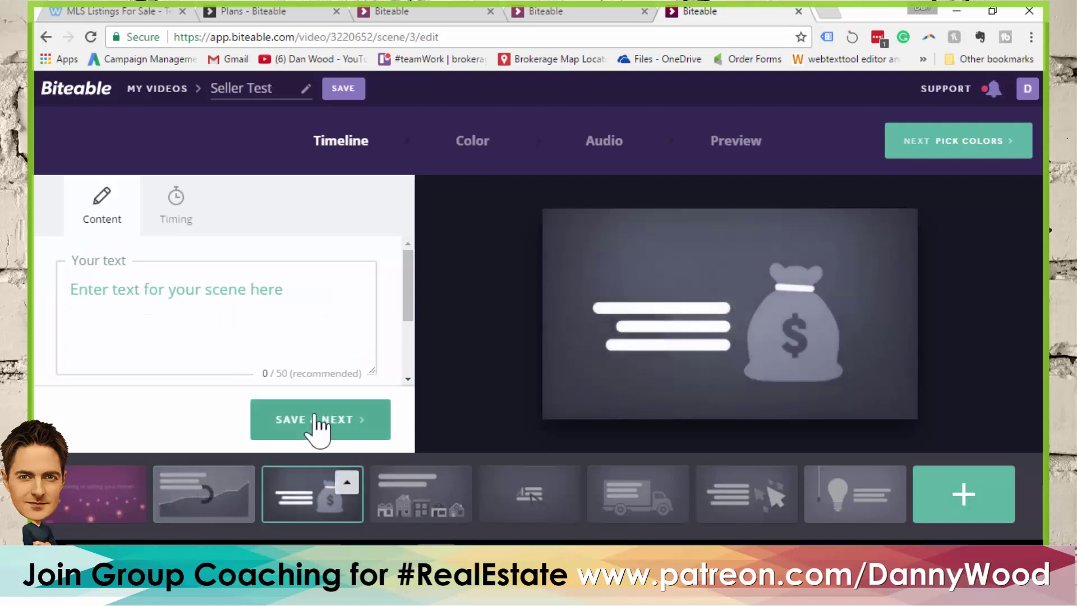
# Caption the money-bag scene 'Ask me how much it's worth today.' and save it
pyautogui.click(271, 303)
pyautogui.write('A')
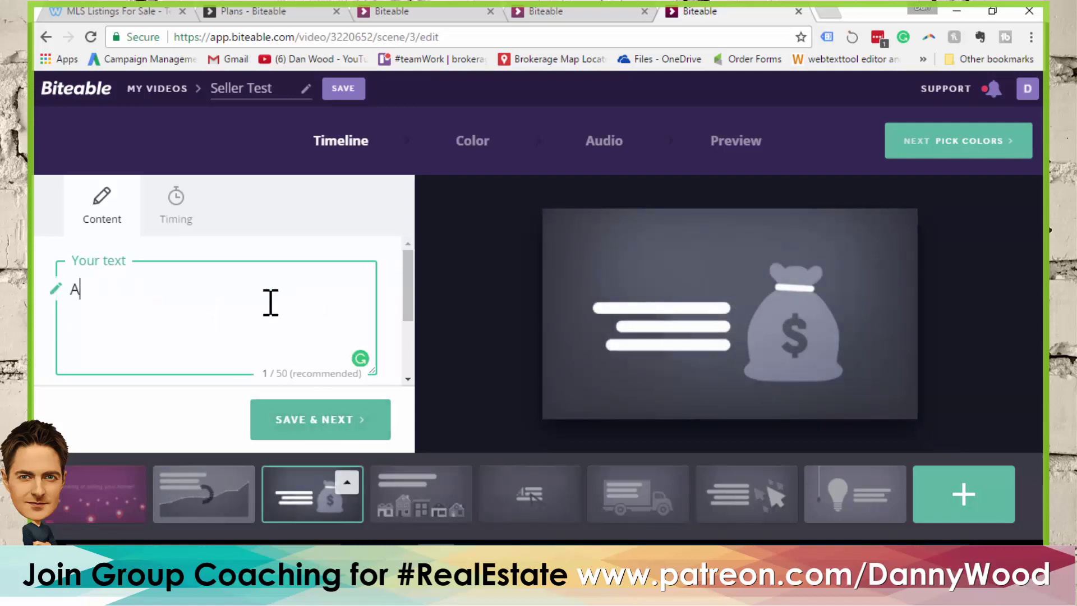
pyautogui.write('sk me how m')
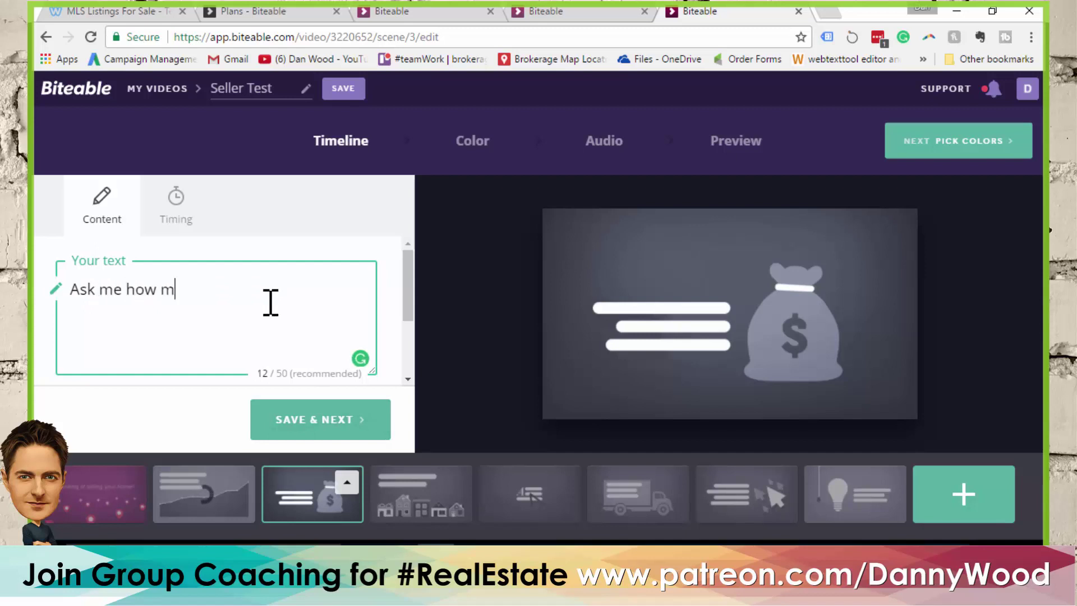
pyautogui.write("uch it's ")
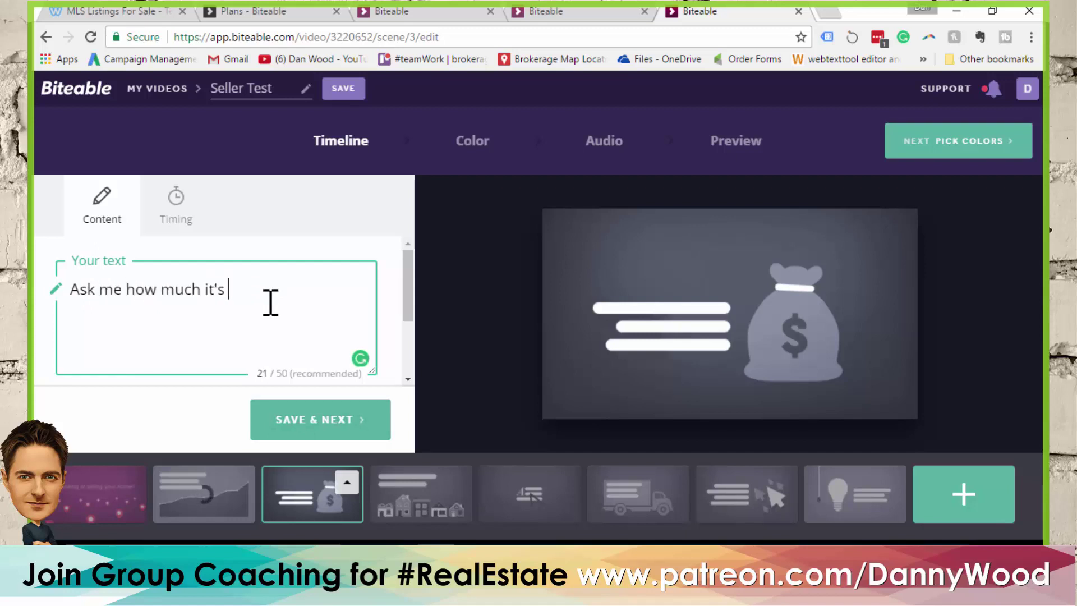
pyautogui.write('worth today')
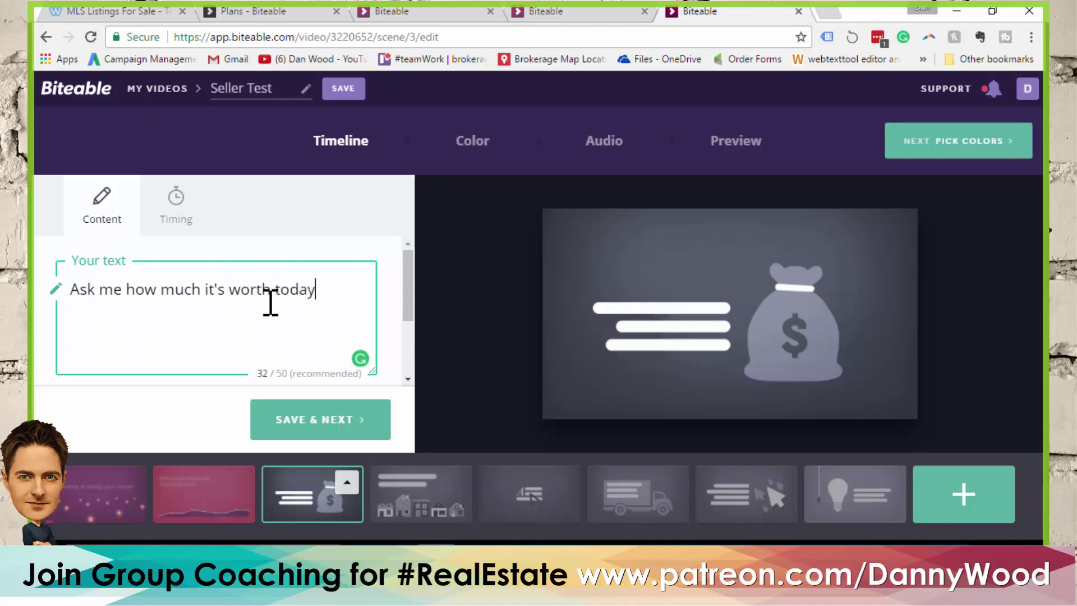
pyautogui.write('.')
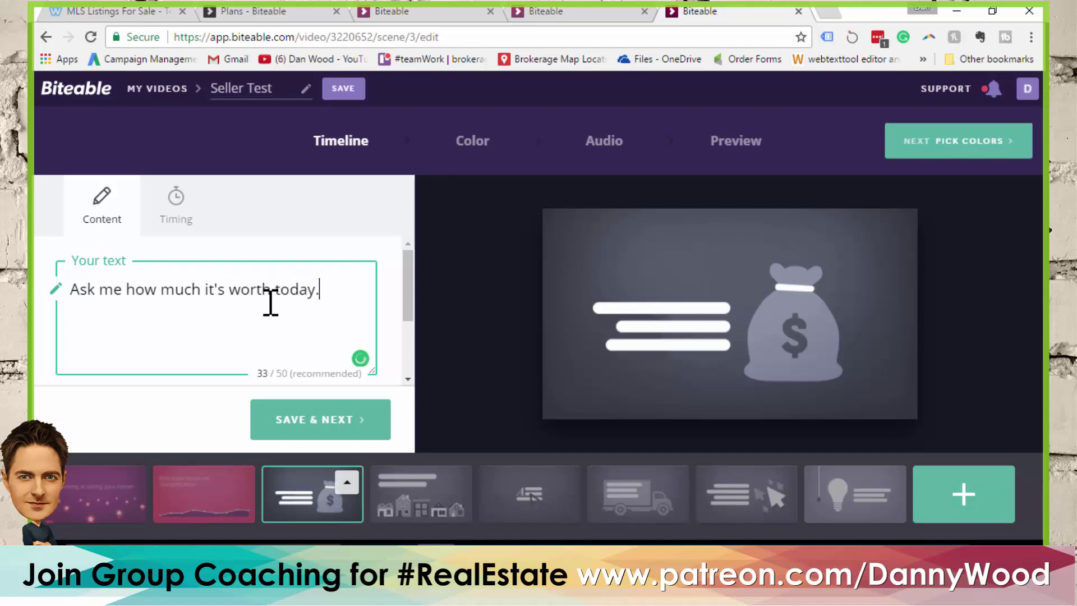
pyautogui.click(315, 426)
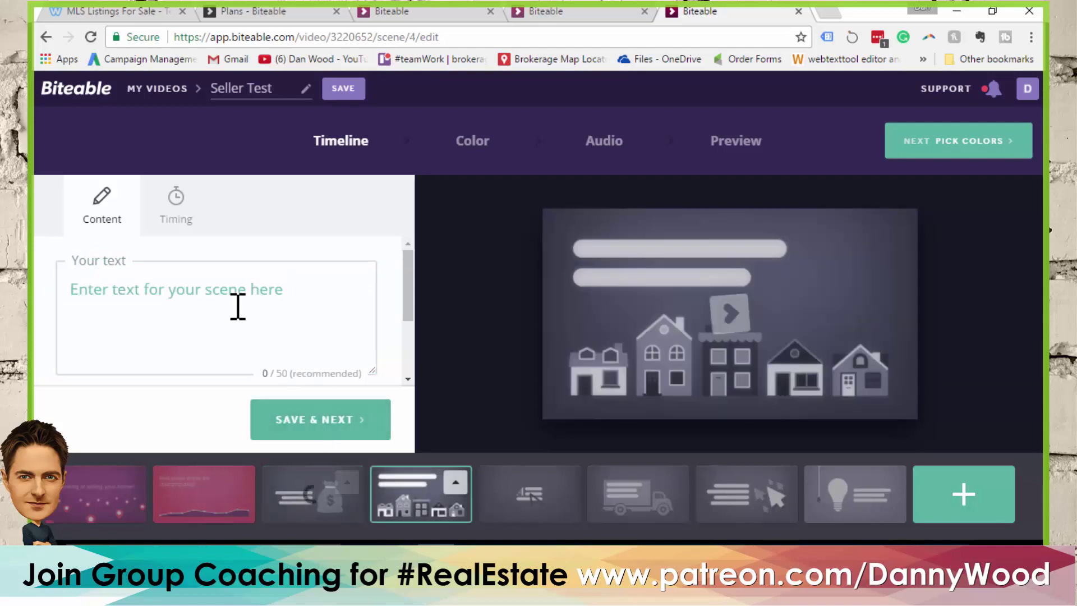
# Caption the houses scene 'I'll show you how it stacks up on the market.' and save it
pyautogui.moveTo(630, 372)
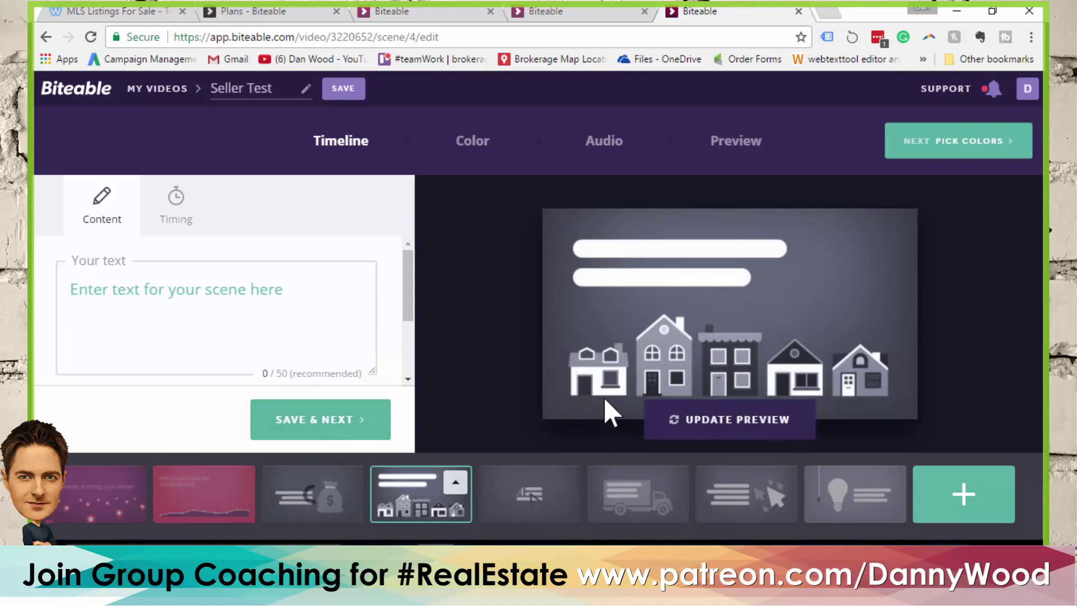
pyautogui.click(183, 287)
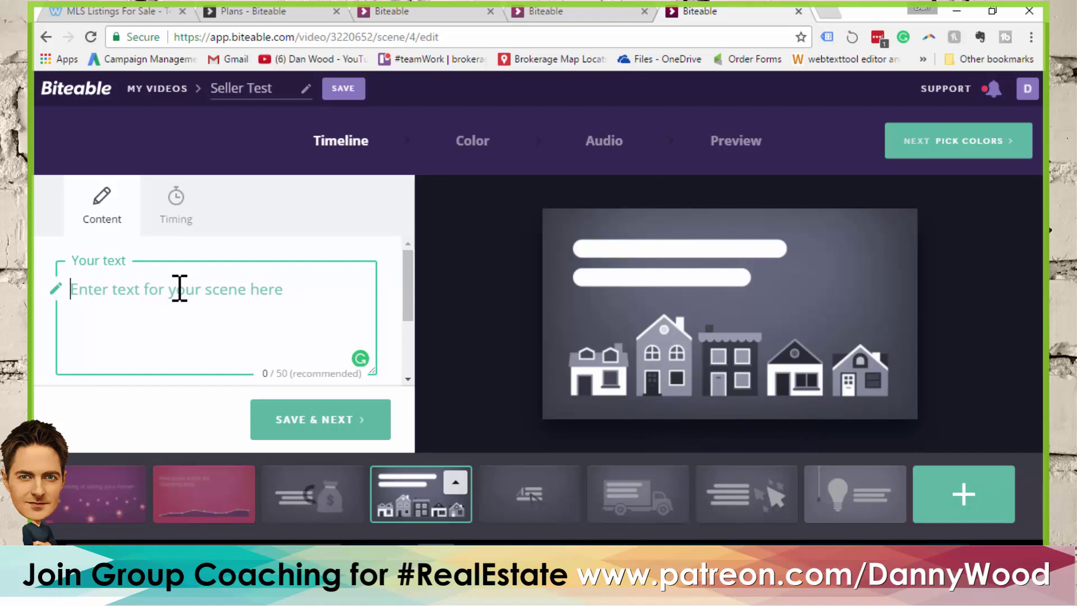
pyautogui.write("I'")
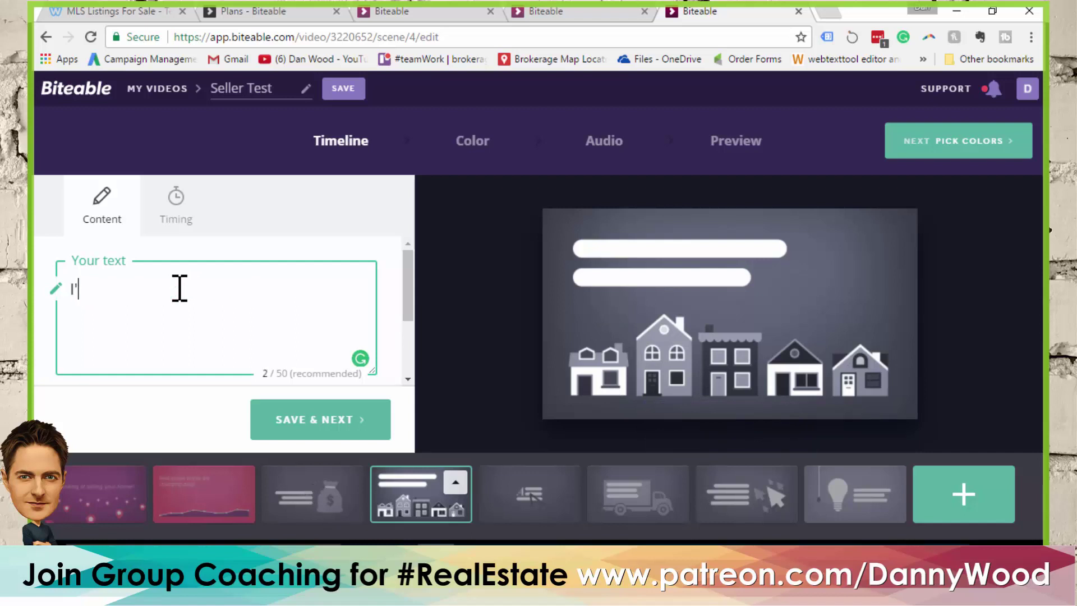
pyautogui.write('ll show you how it st')
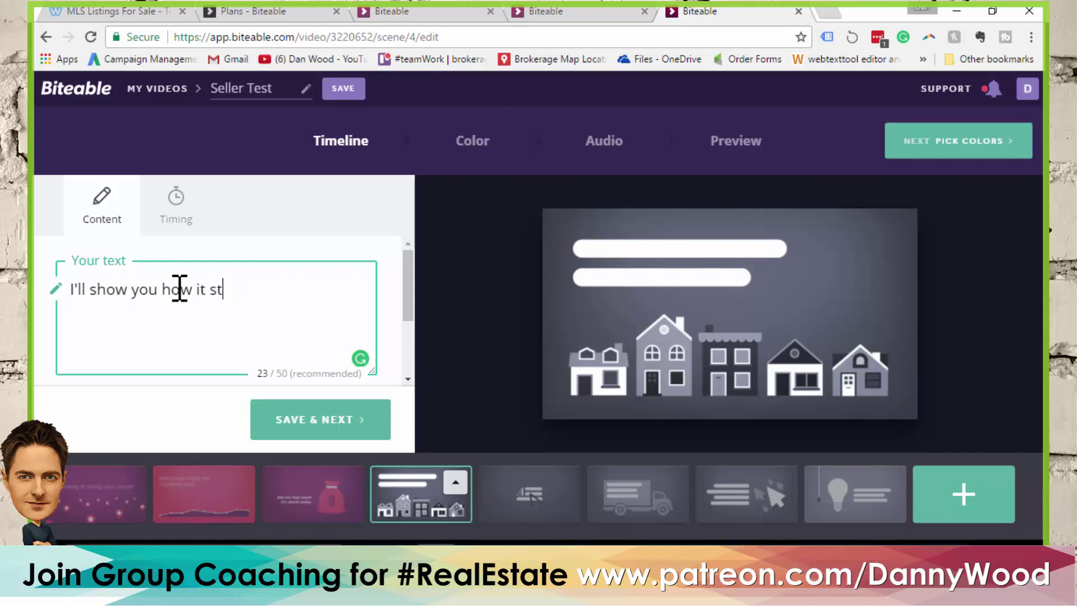
pyautogui.write('acks up on the market.')
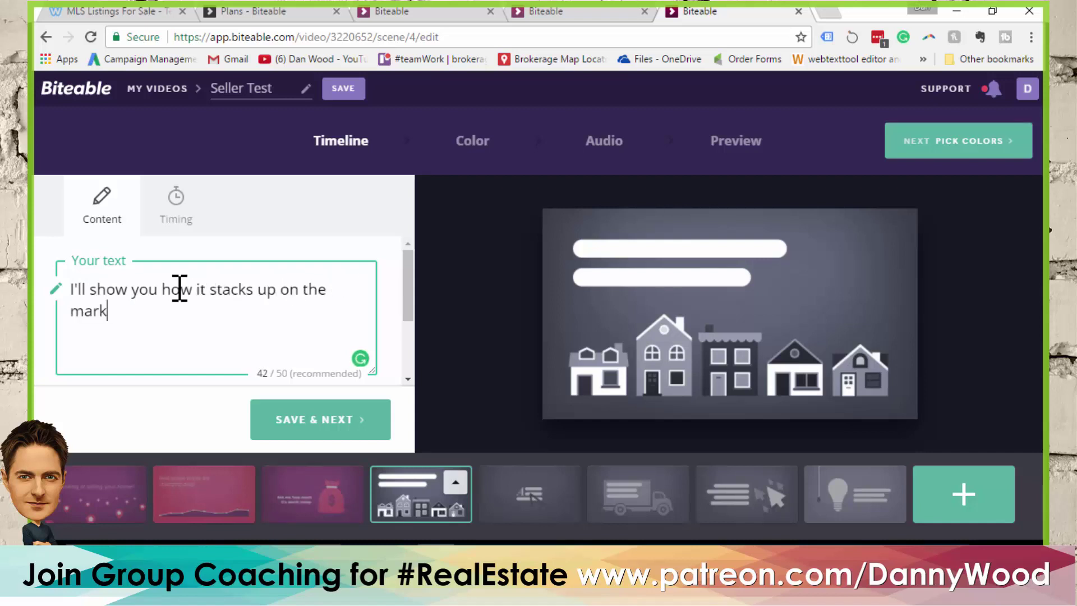
pyautogui.click(312, 424)
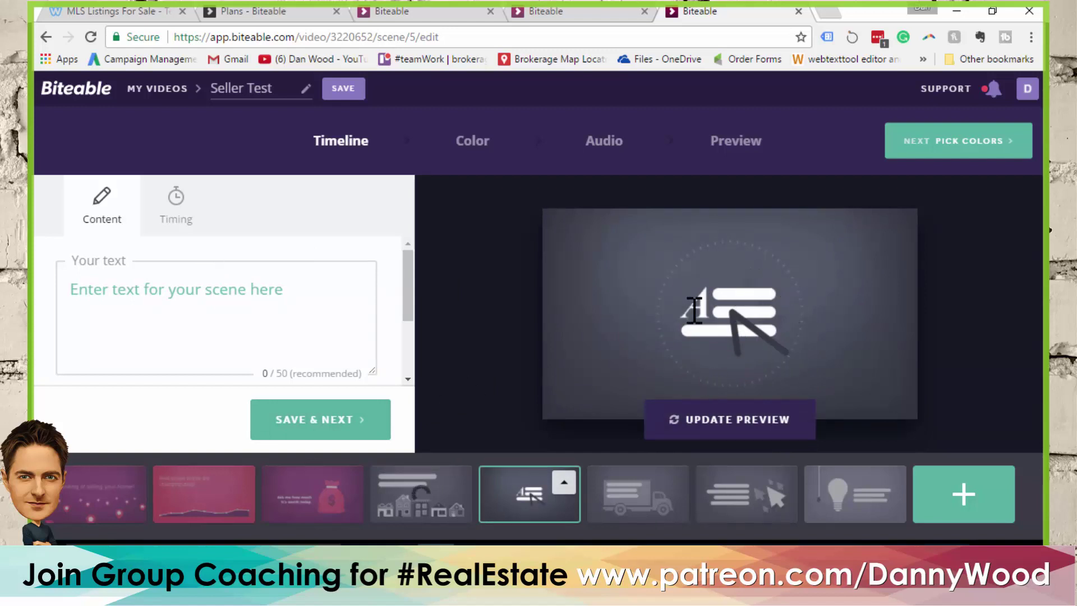
# Caption the fifth scene 'It might be time...' and save it
pyautogui.click(196, 294)
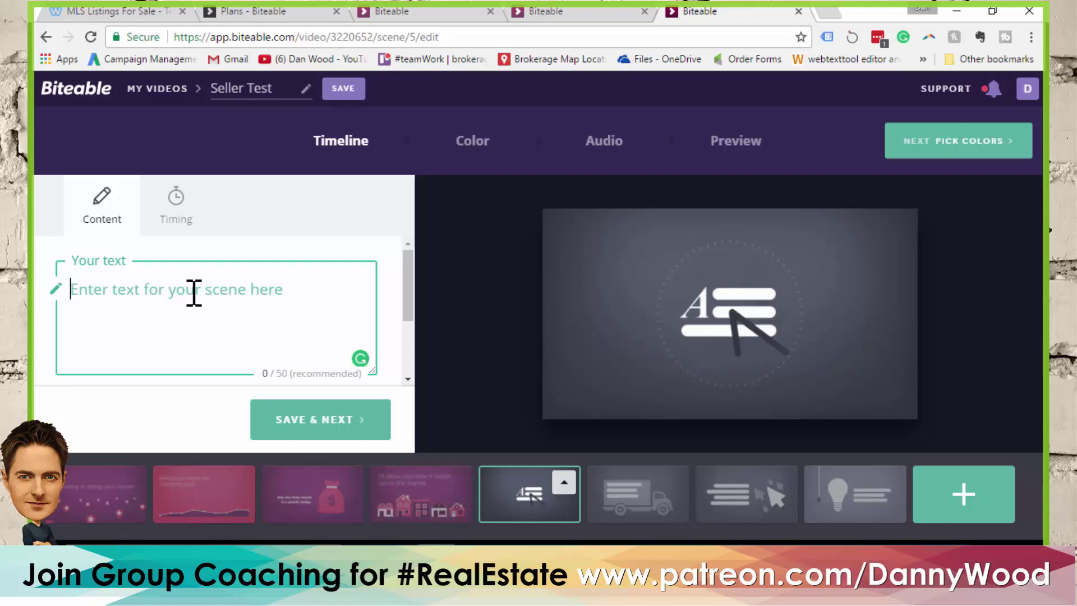
pyautogui.write('It might be tim')
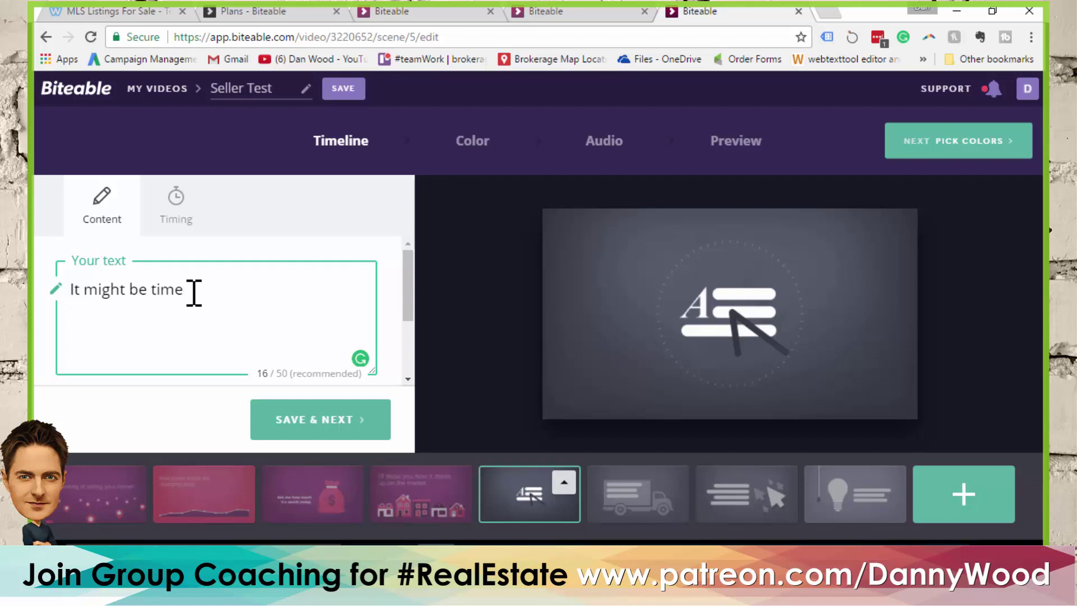
pyautogui.write('e...')
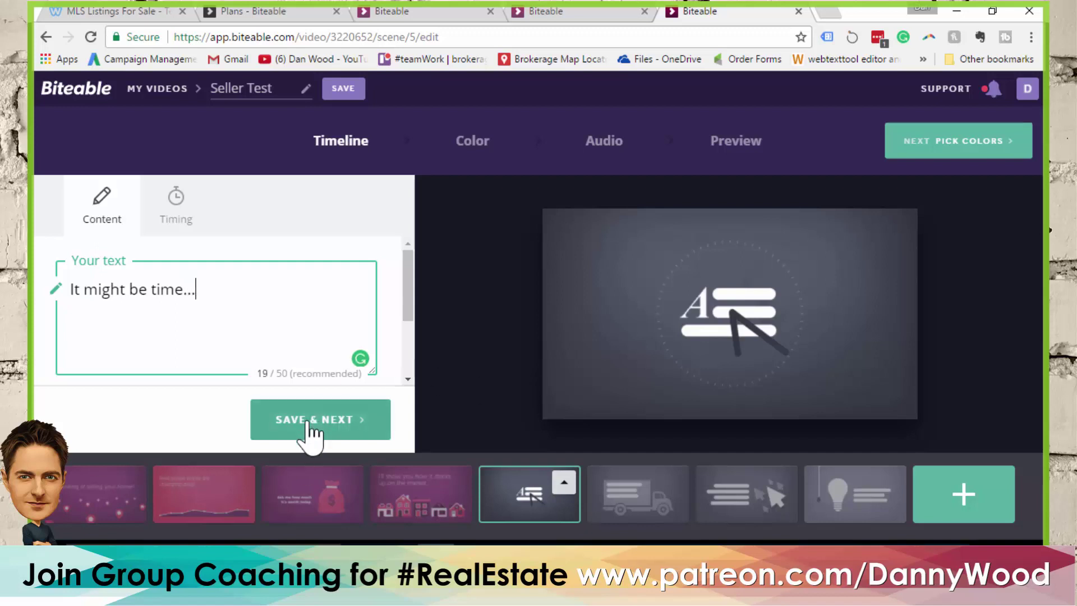
pyautogui.click(309, 432)
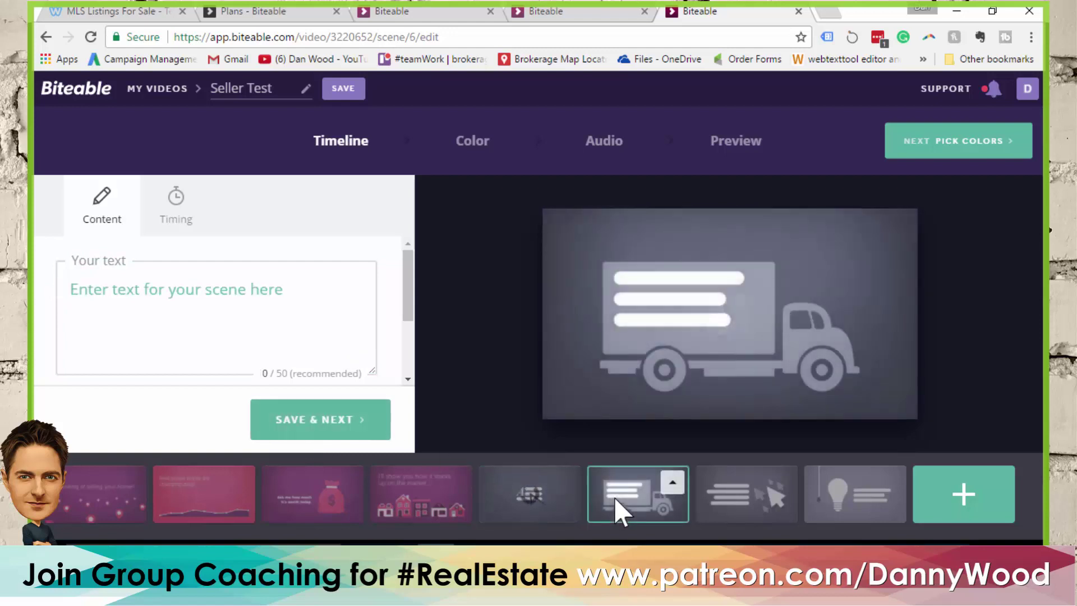
# Caption the truck scene 'and I can help you move forward!' and save it
pyautogui.click(125, 293)
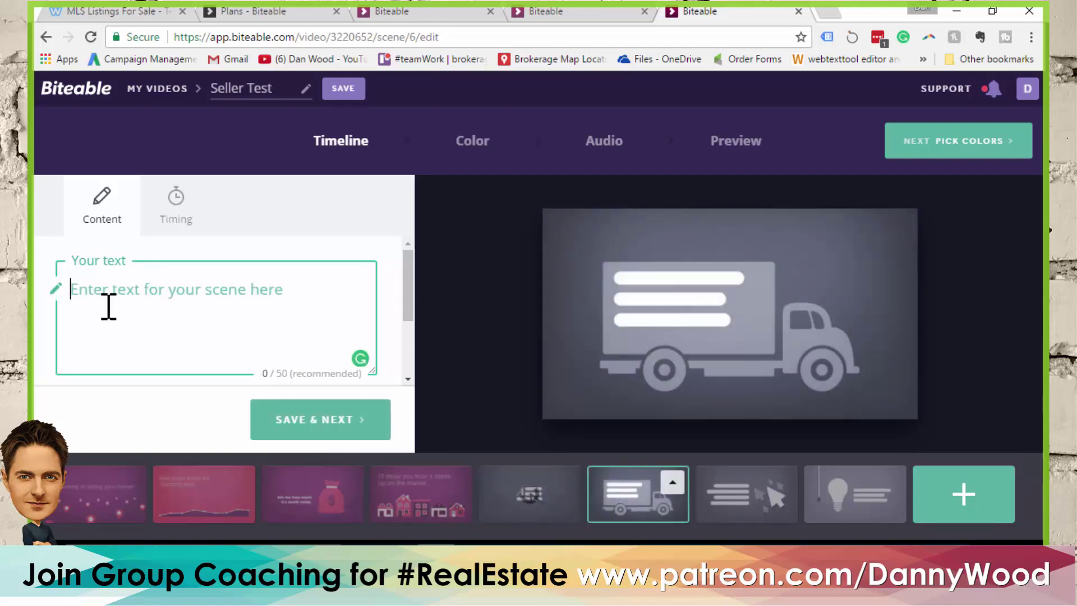
pyautogui.write('and I can')
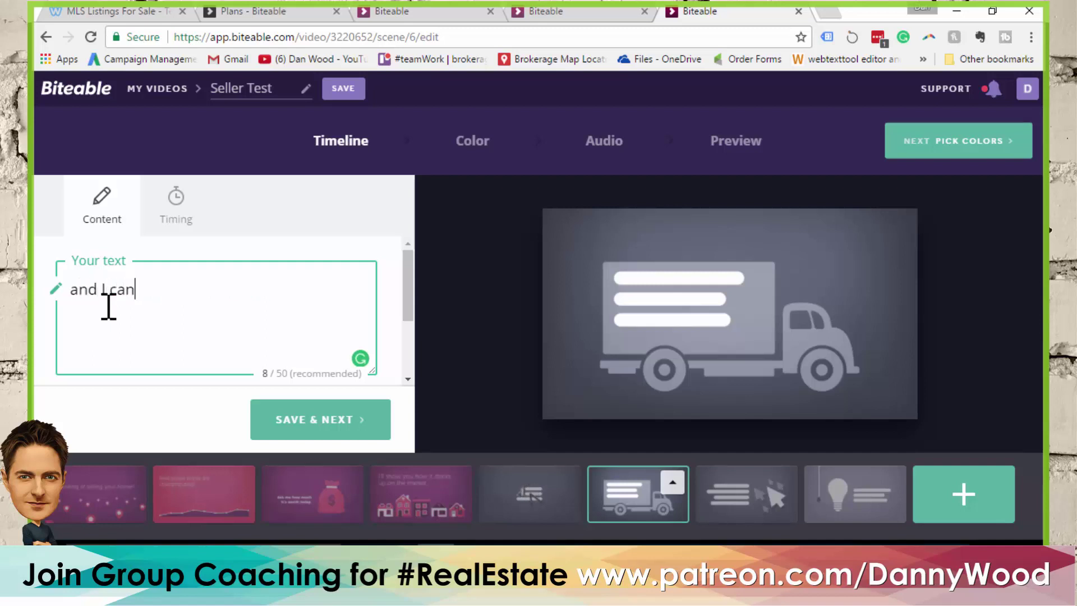
pyautogui.write(' help you ')
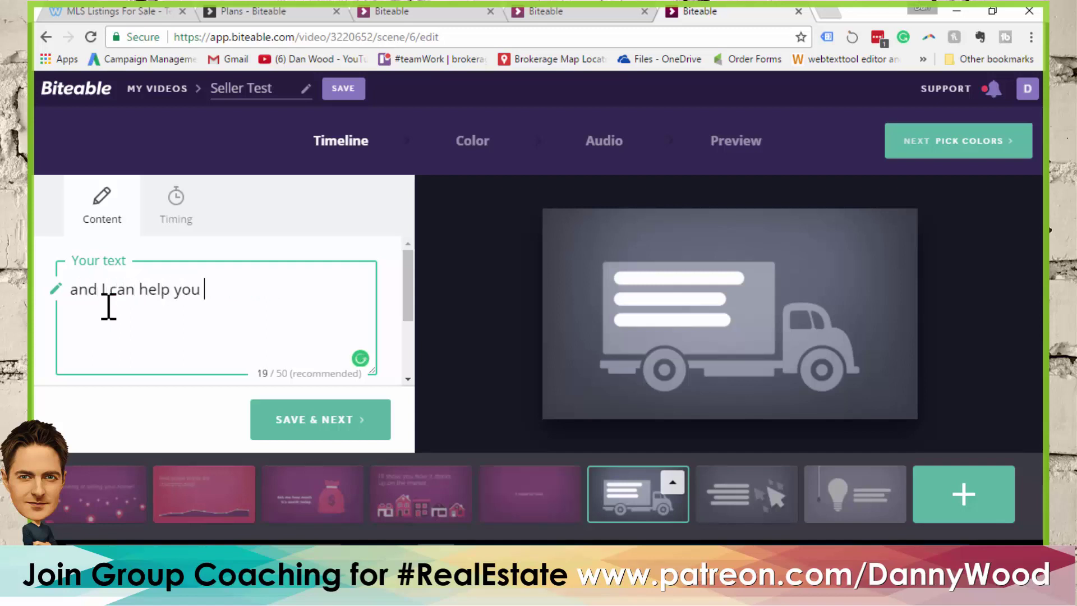
pyautogui.write('move forw')
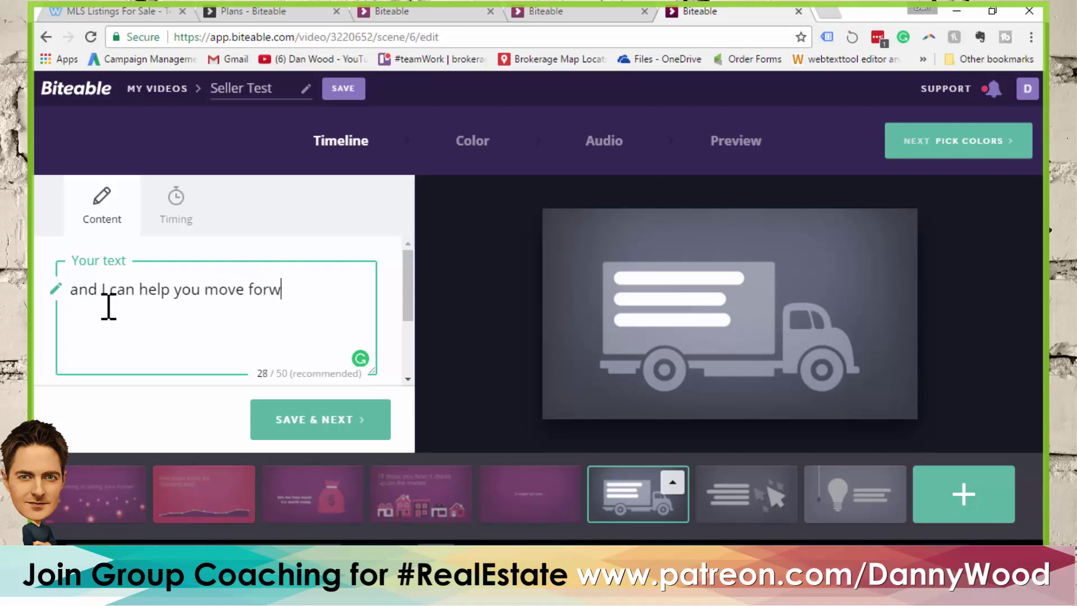
pyautogui.write('ard!')
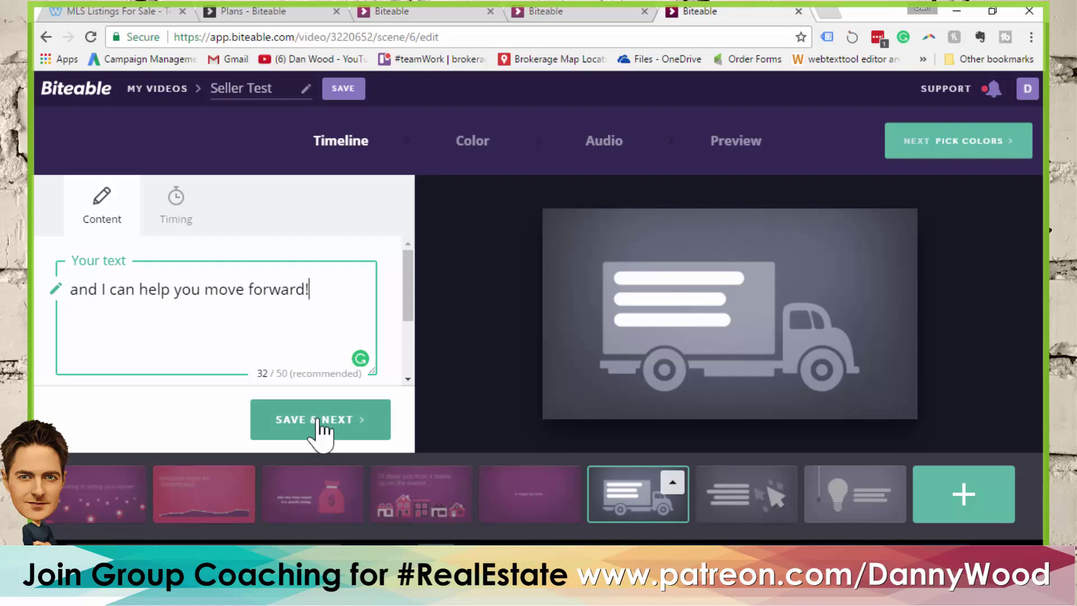
pyautogui.click(318, 422)
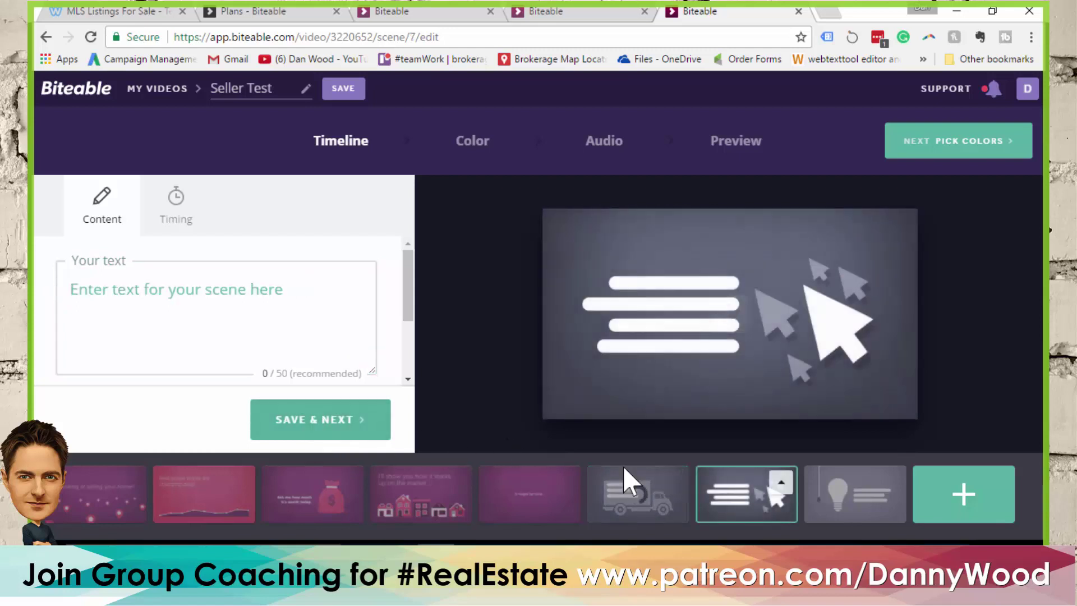
# Caption the cursor-click scene 'Contact me today.' and save it
pyautogui.click(225, 301)
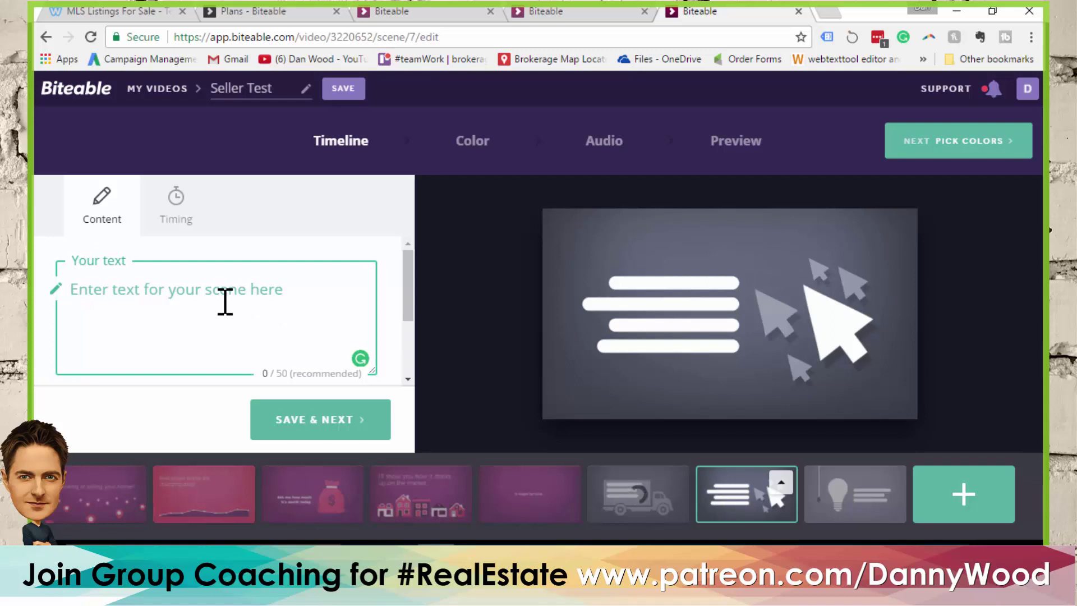
pyautogui.write('Contact me today.')
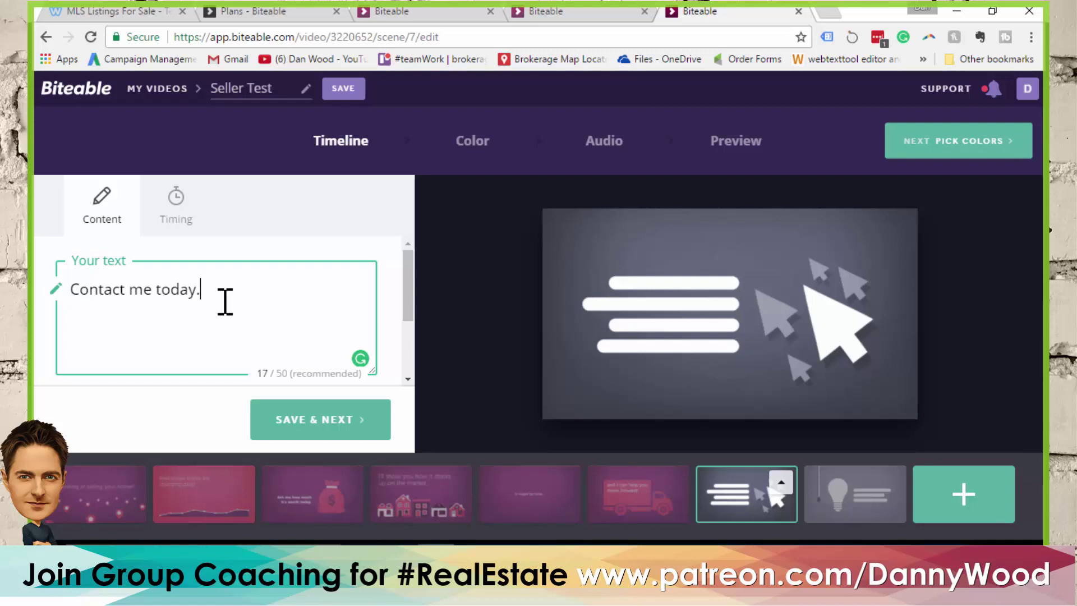
pyautogui.click(339, 427)
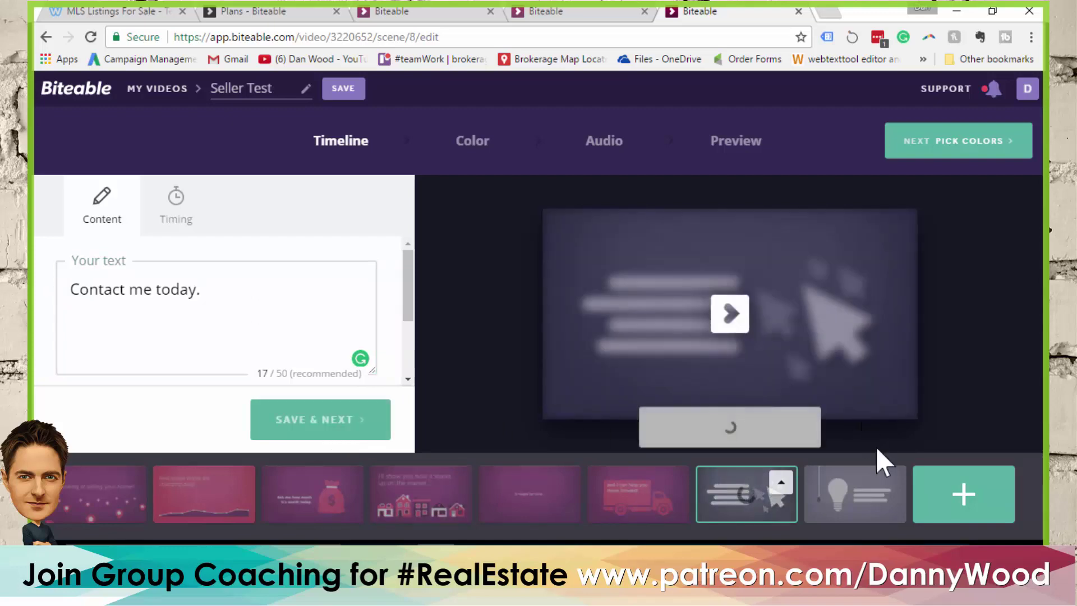
# Open the scene library and browse the available scenes
pyautogui.click(976, 498)
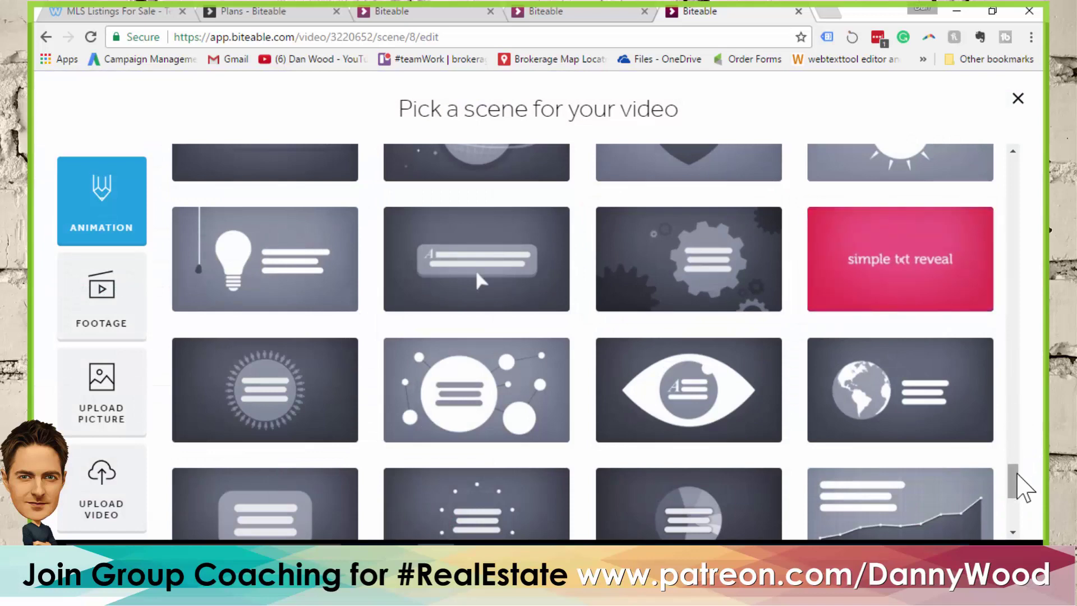
pyautogui.scroll(-1, 1013, 486)
pyautogui.scroll(-5, 1014, 486)
pyautogui.scroll(8, 1015, 488)
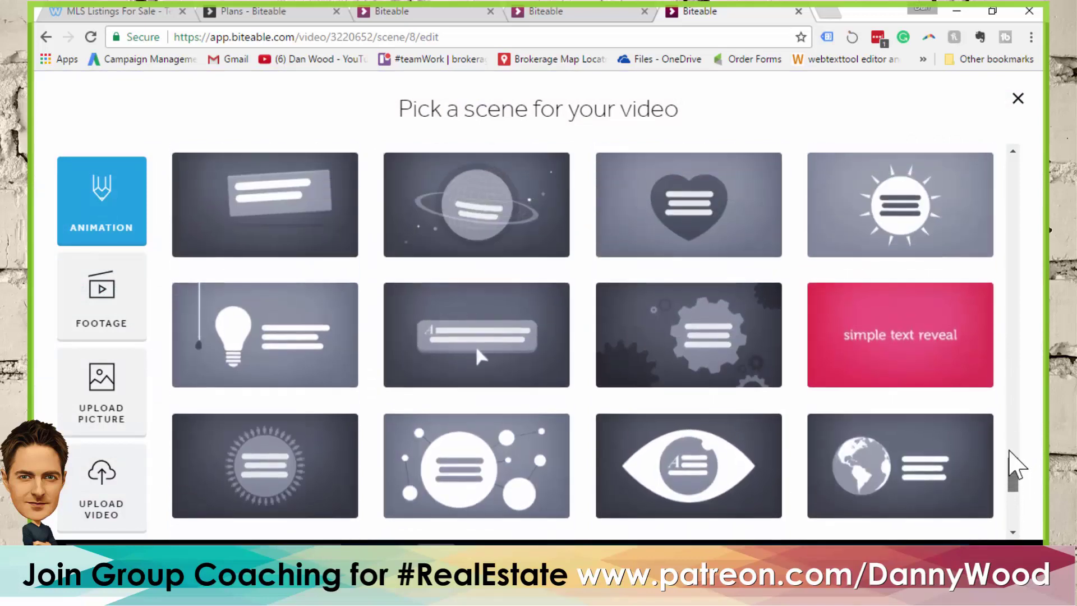
pyautogui.moveTo(1014, 466); pyautogui.dragTo(1029, 173)
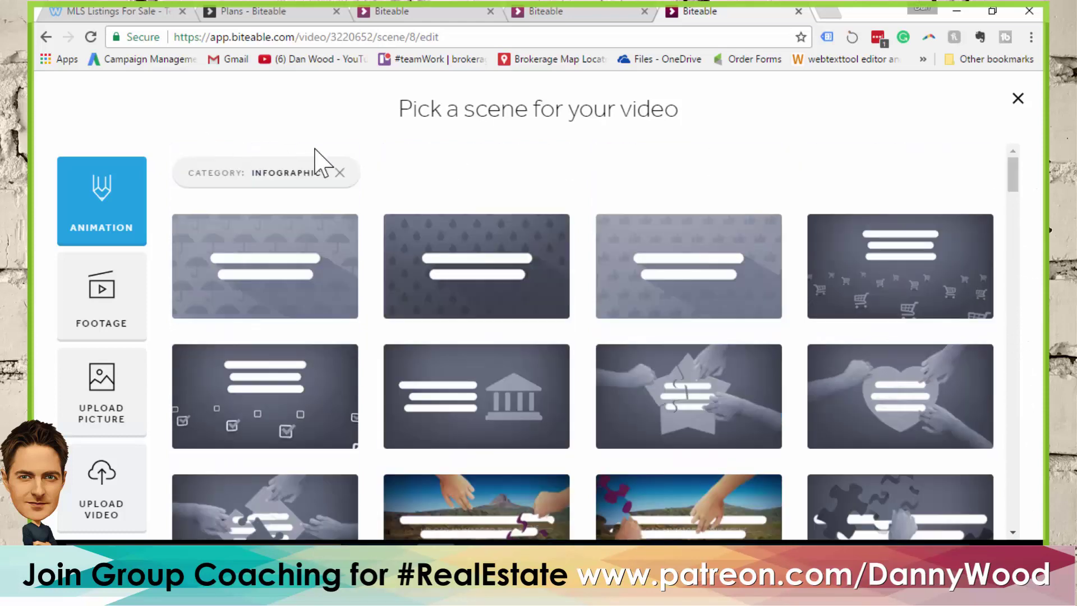
# Clear the Infographic filter and add the logo-reveal scene from the Image category
pyautogui.click(339, 173)
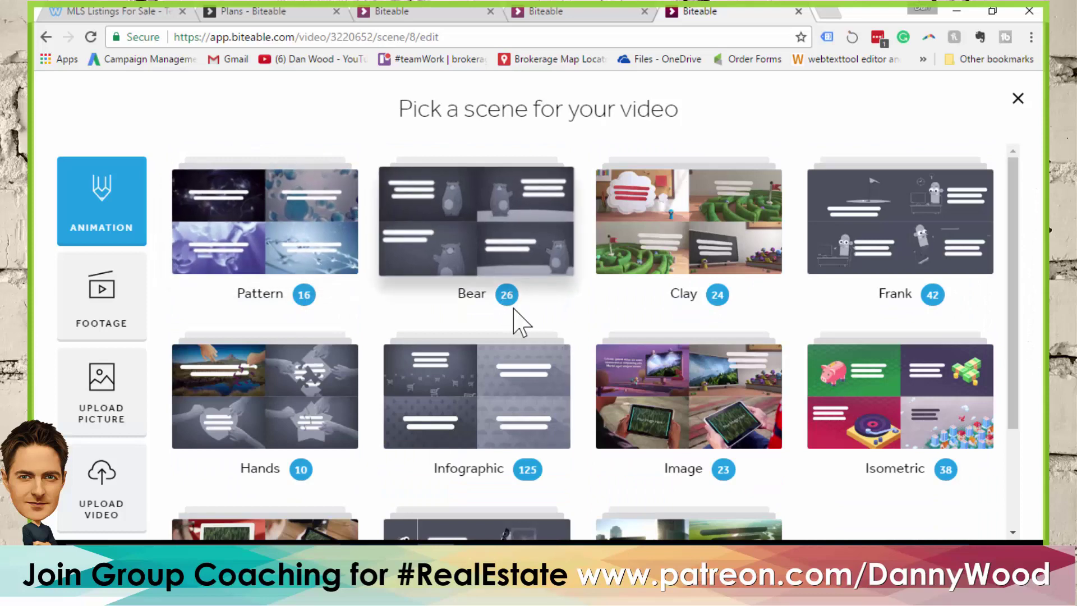
pyautogui.scroll(-3, 519, 328)
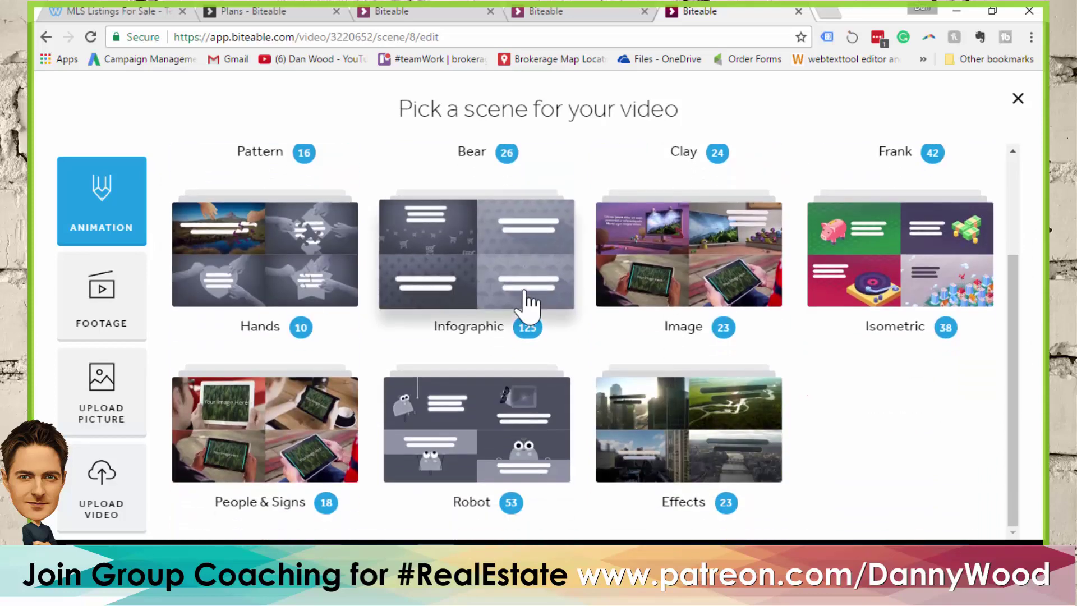
pyautogui.scroll(2, 527, 300)
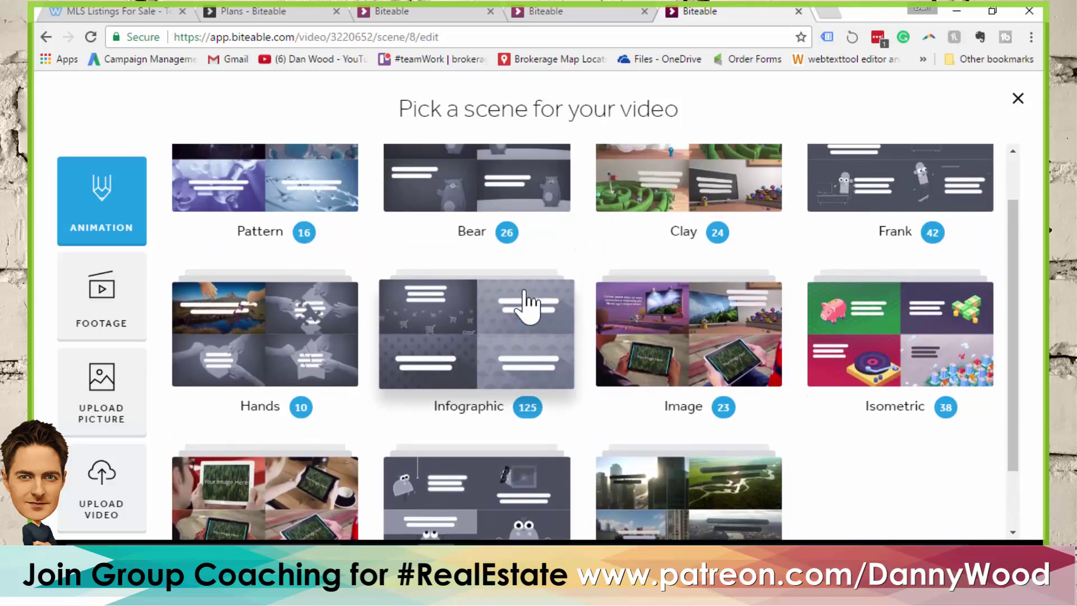
pyautogui.click(670, 337)
pyautogui.scroll(-3, 620, 314)
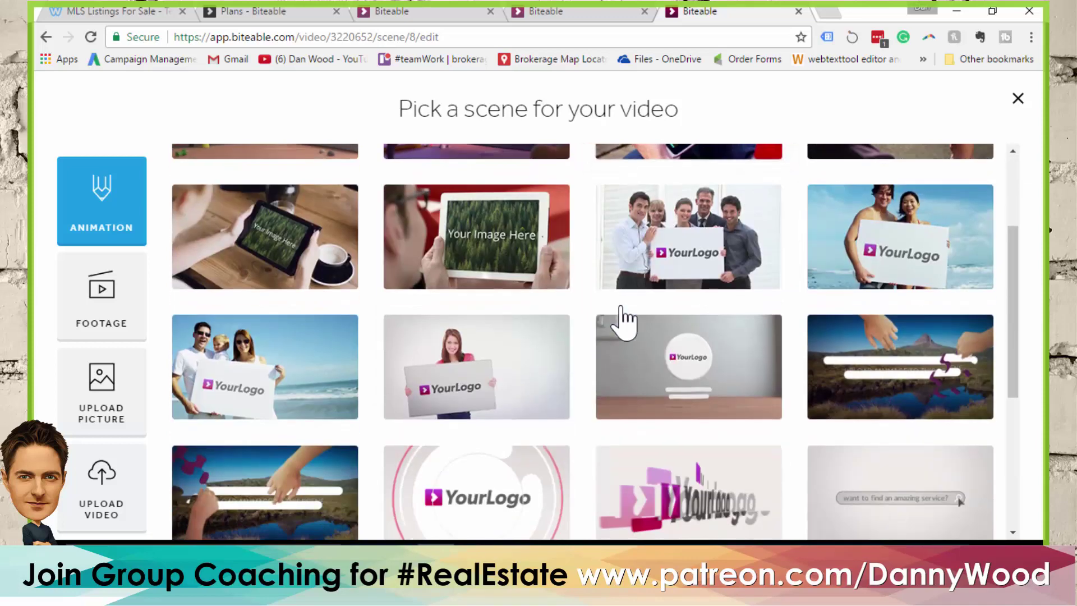
pyautogui.scroll(-1, 695, 314)
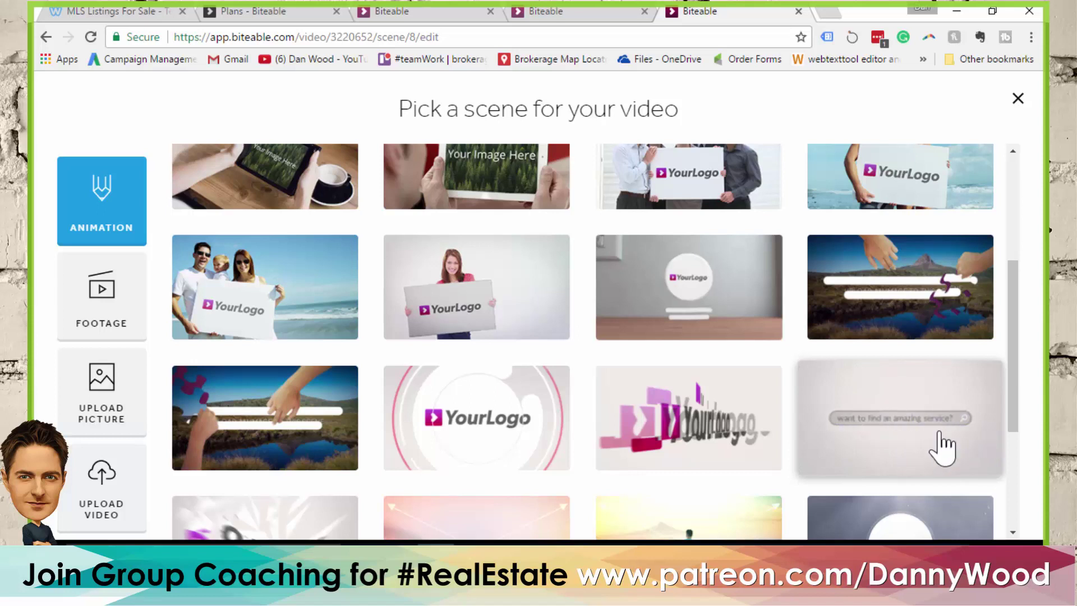
pyautogui.click(934, 429)
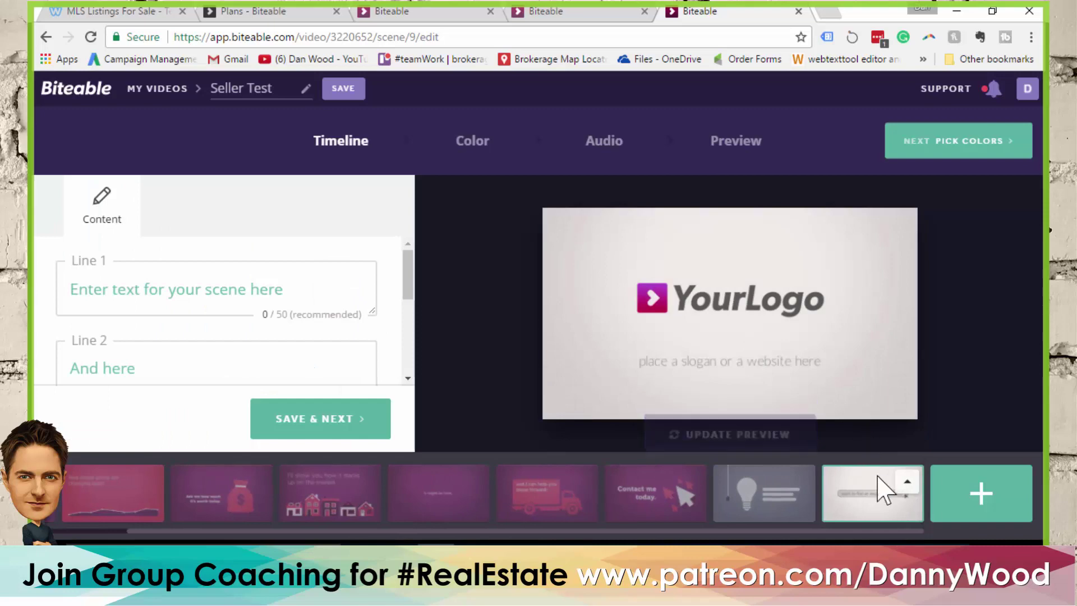
# Upload ABC-Realty-Brokerage-Logo.png as the logo scene's image
pyautogui.scroll(-1, 303, 268)
pyautogui.scroll(-2, 280, 314)
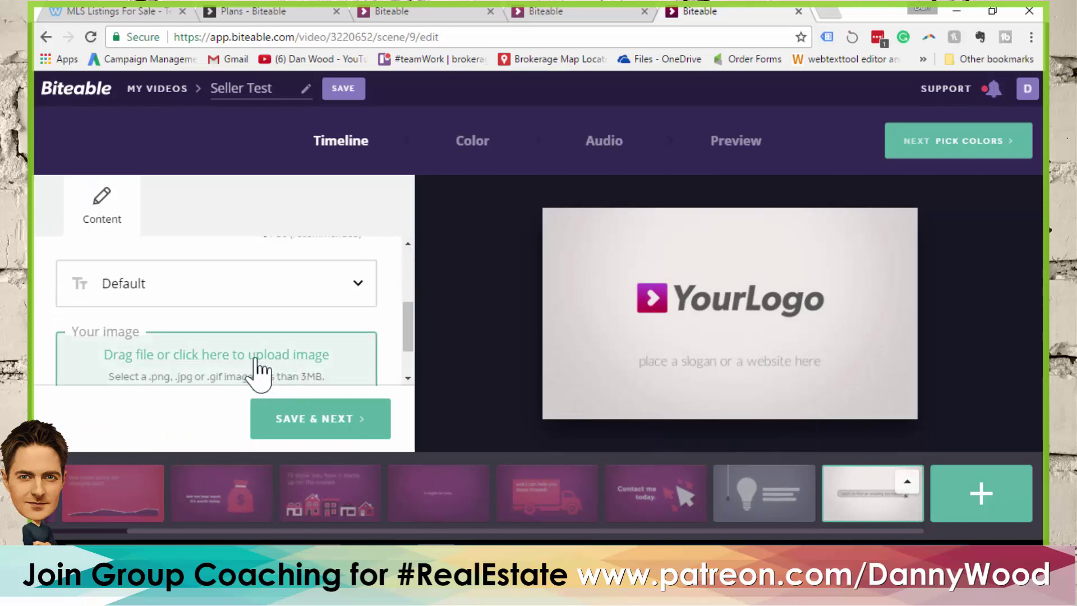
pyautogui.click(248, 373)
pyautogui.click(549, 283)
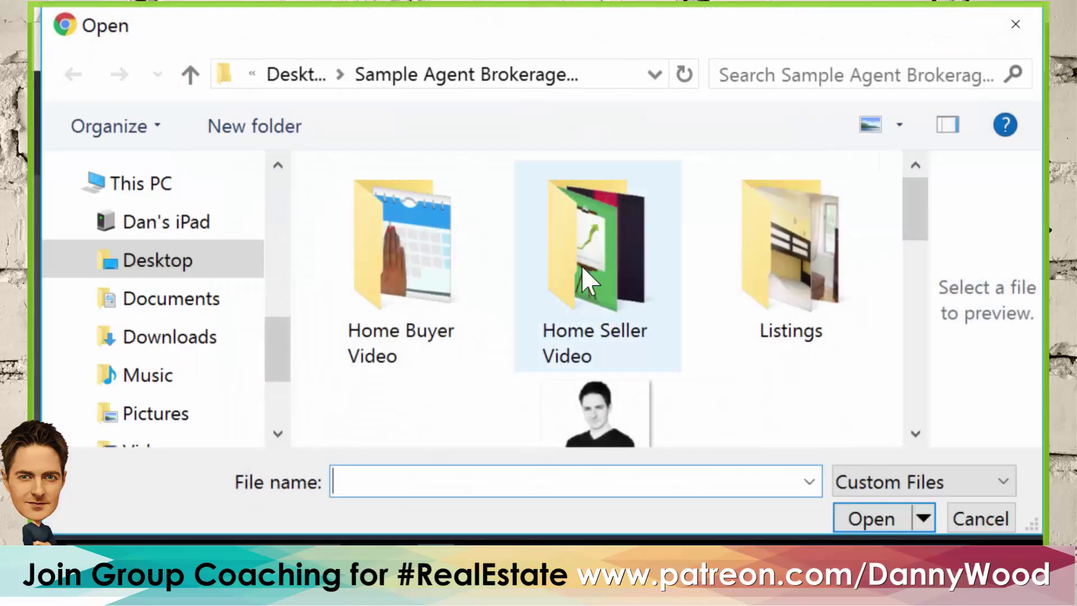
pyautogui.scroll(-3, 785, 291)
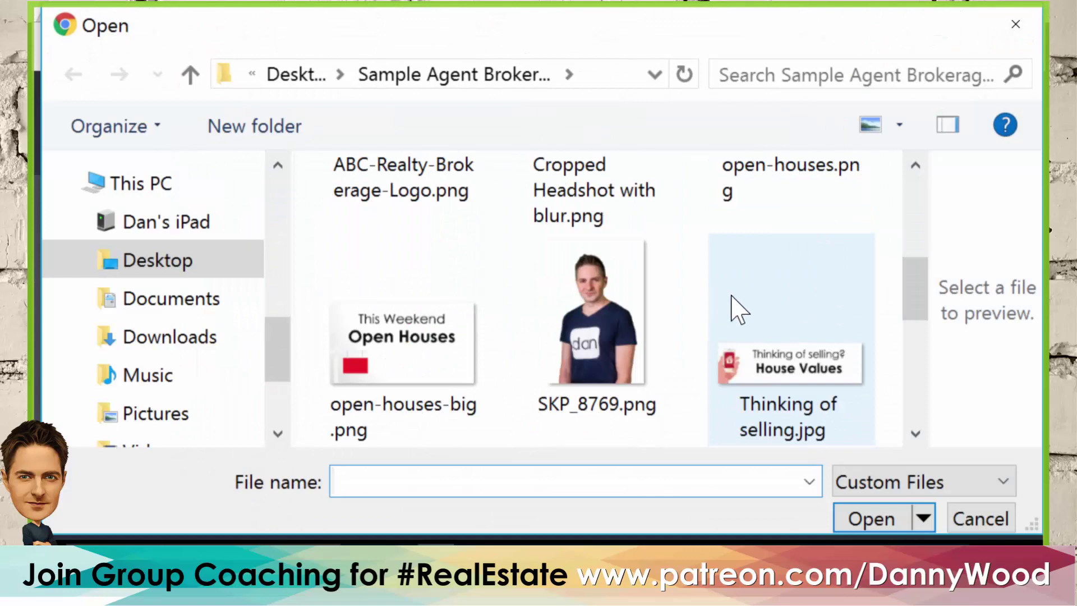
pyautogui.scroll(3, 738, 307)
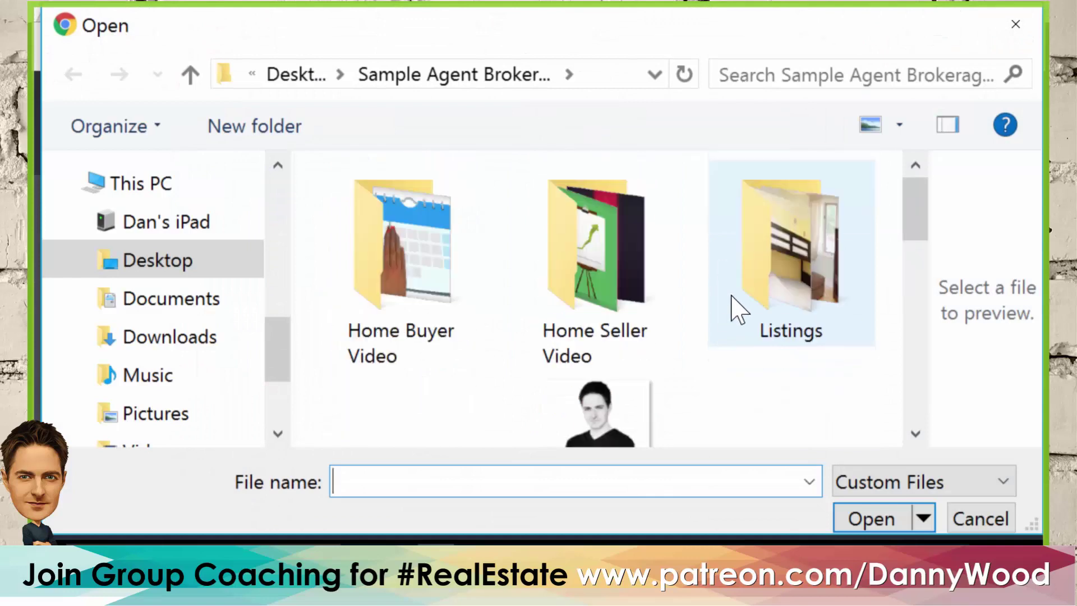
pyautogui.scroll(-1, 737, 308)
pyautogui.click(422, 328)
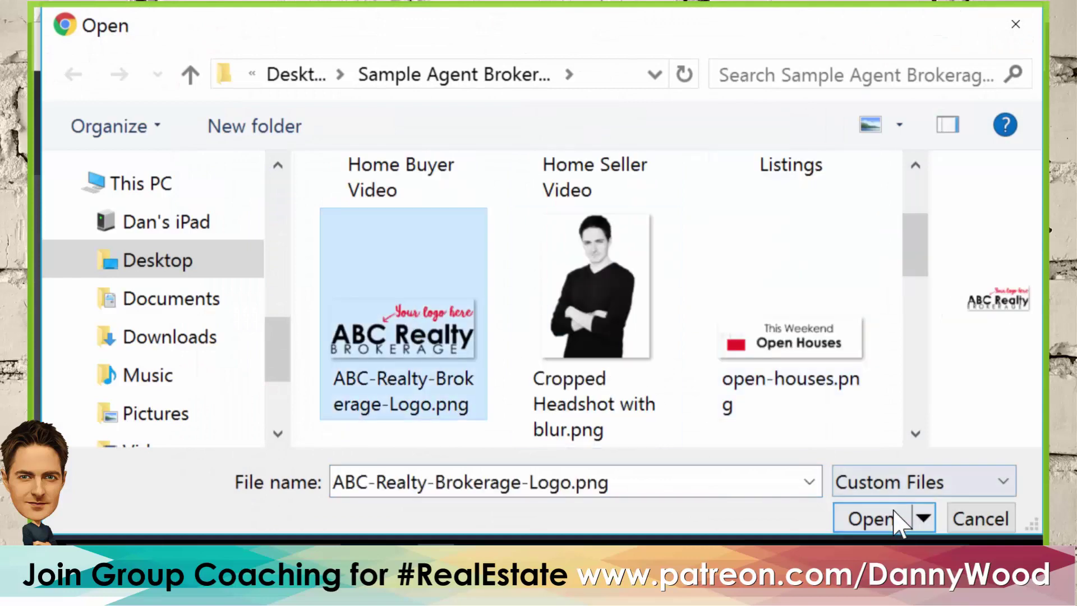
pyautogui.click(898, 517)
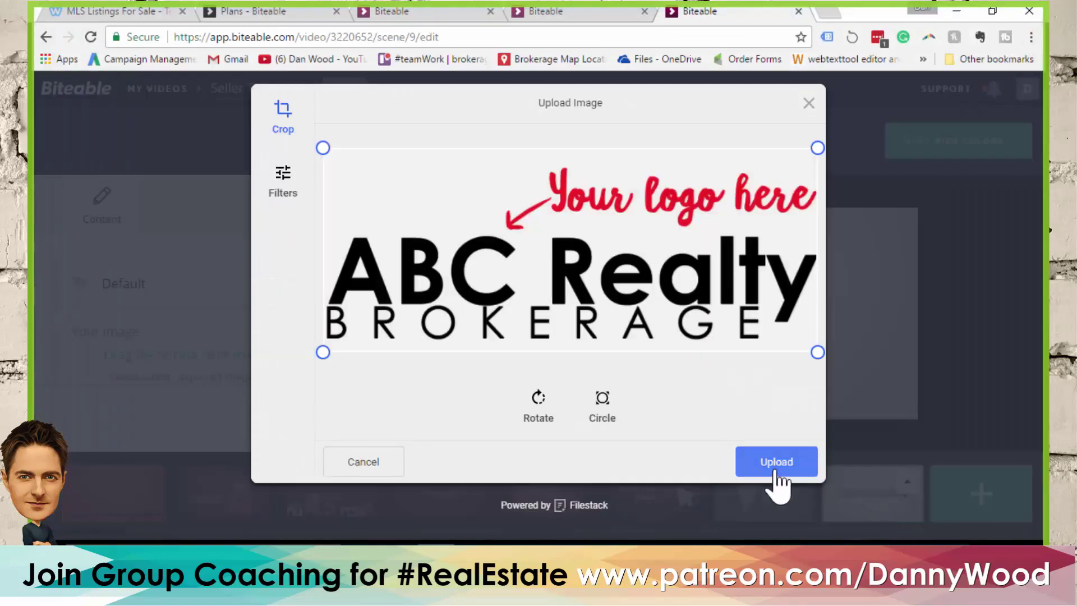
pyautogui.click(776, 473)
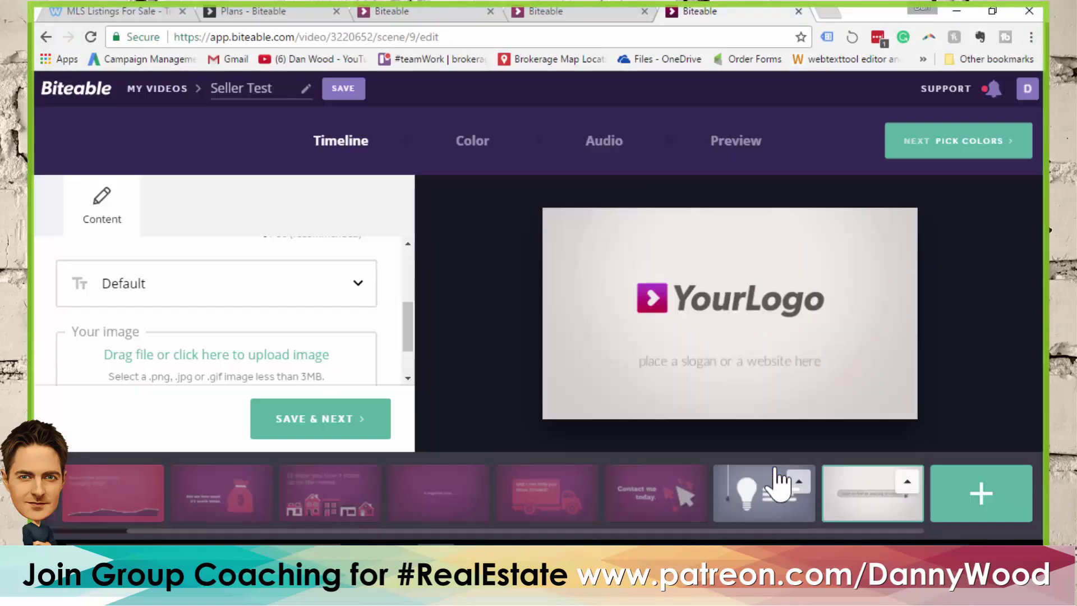
pyautogui.moveTo(415, 328); pyautogui.dragTo(413, 284)
pyautogui.click(254, 281)
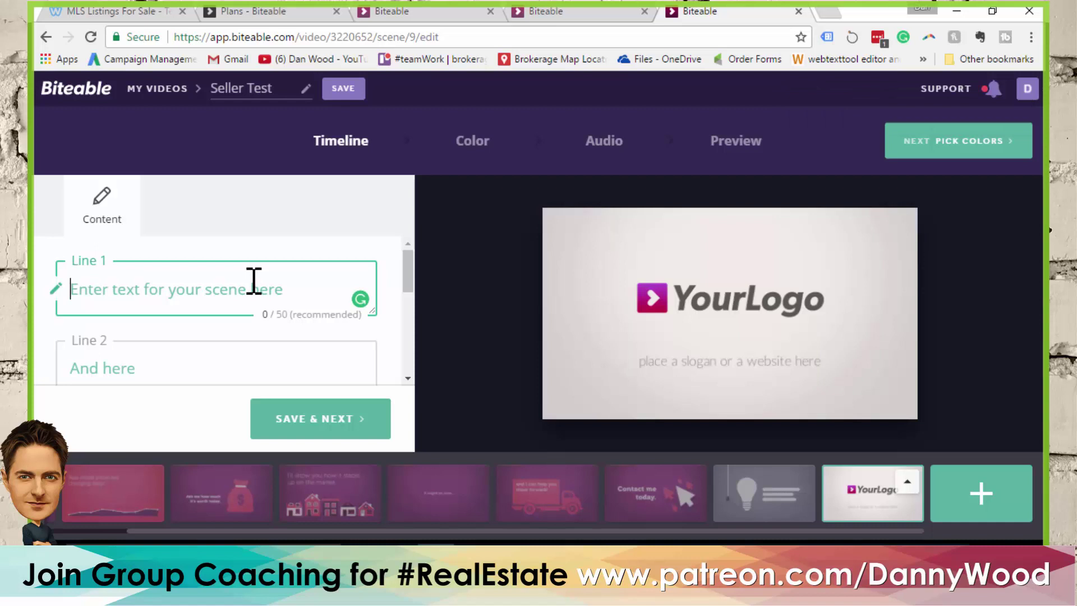
pyautogui.write('www.agent')
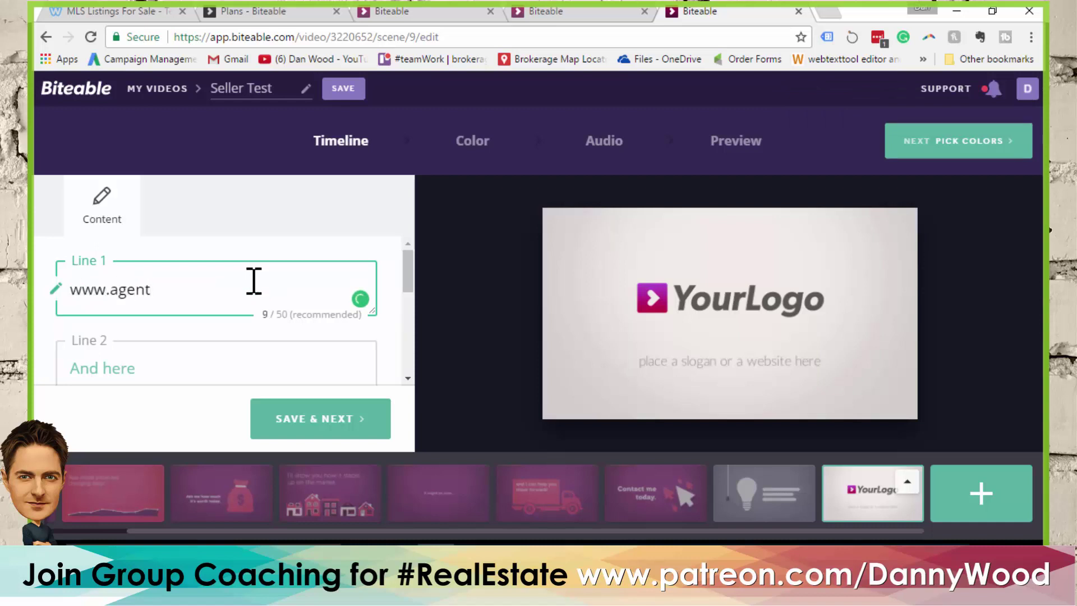
pyautogui.write('.com')
pyautogui.click(129, 368)
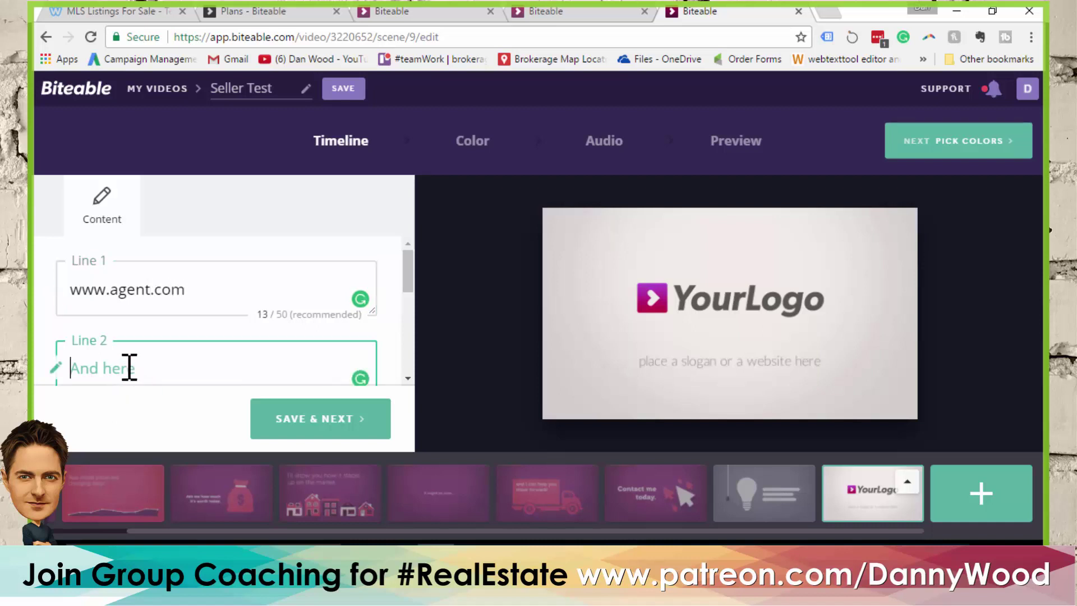
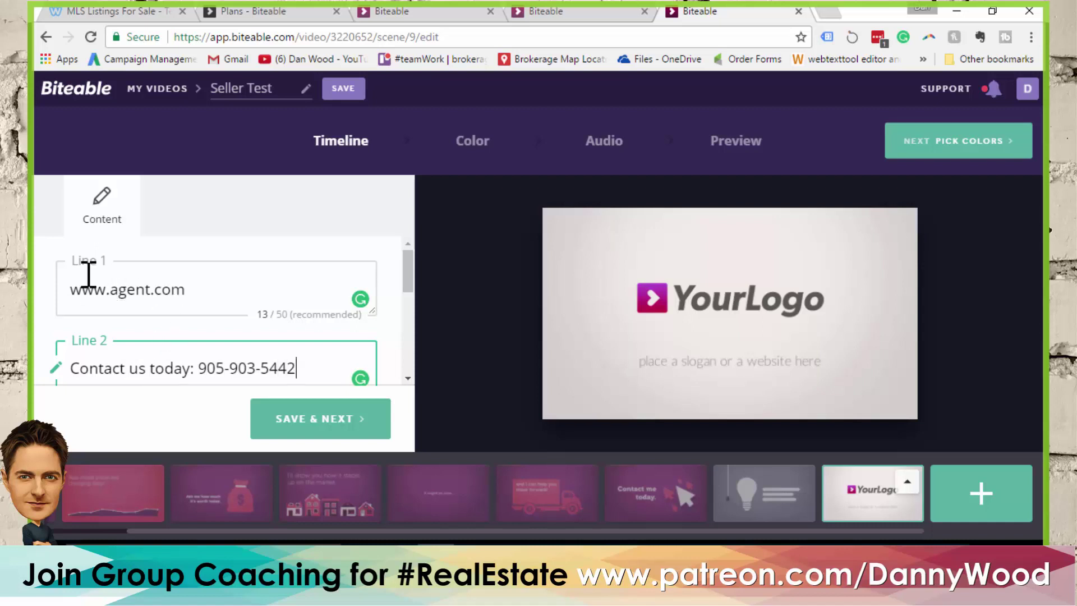
pyautogui.moveTo(606, 332)
pyautogui.moveTo(73, 368); pyautogui.dragTo(318, 363)
pyautogui.click(317, 364)
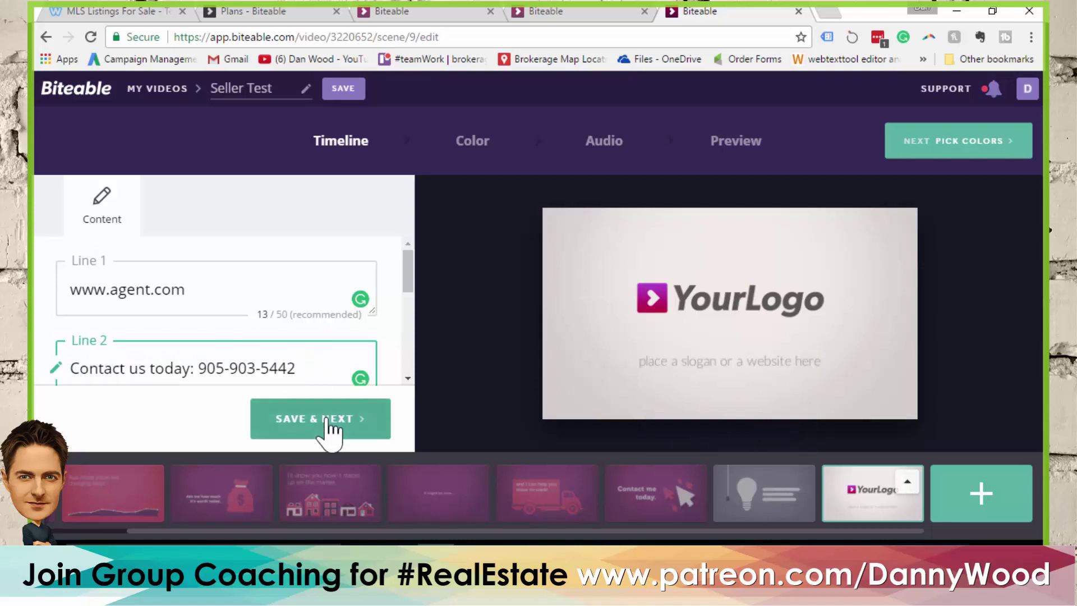
# Move the lightbulb scene after the logo scene at the end and open it for editing
pyautogui.moveTo(776, 505)
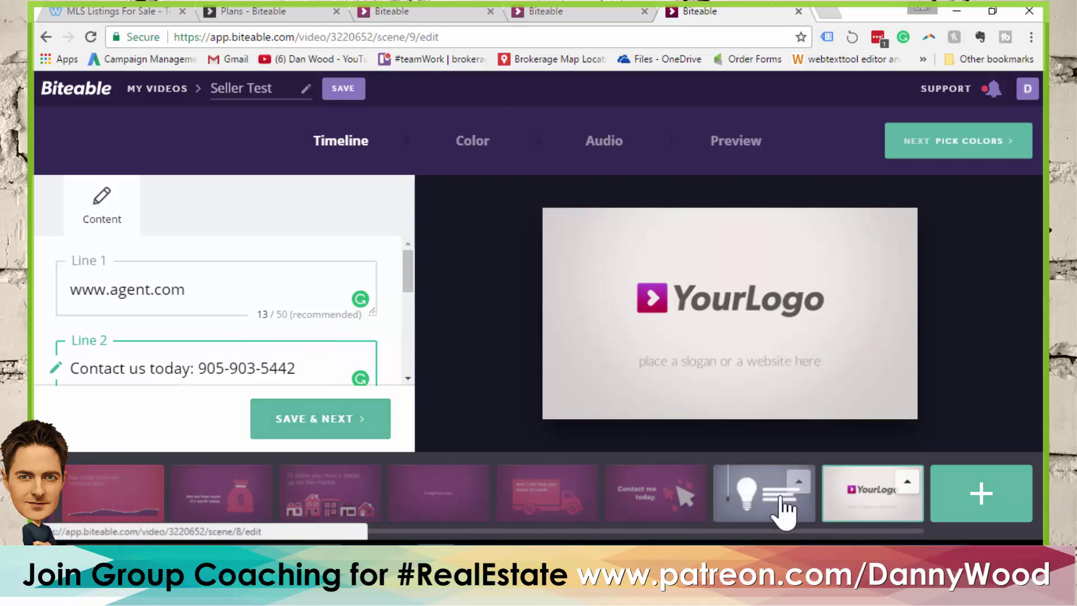
pyautogui.moveTo(774, 502); pyautogui.dragTo(847, 492)
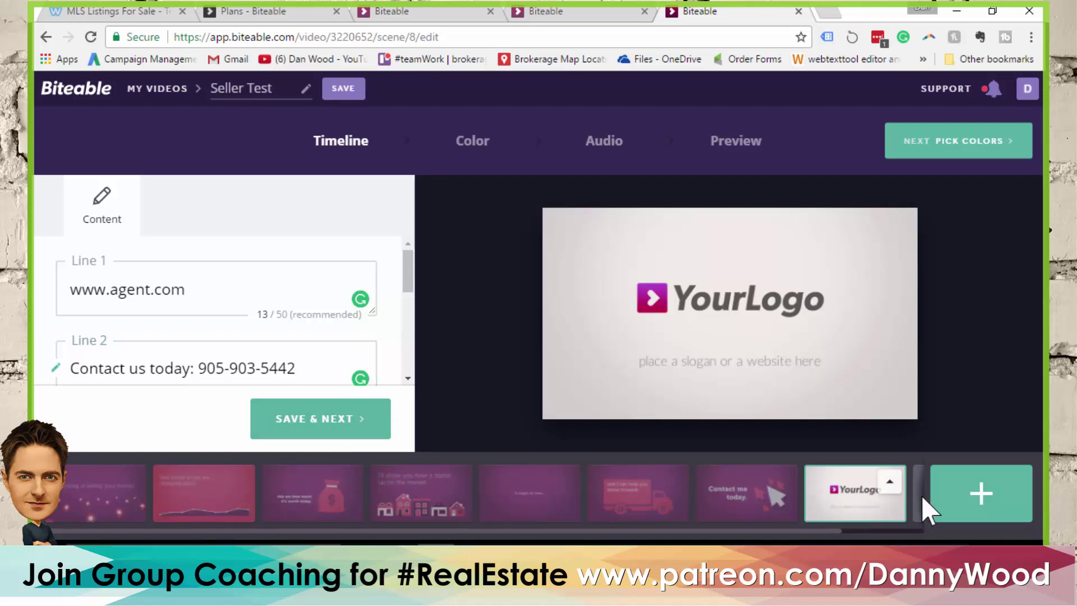
pyautogui.moveTo(825, 530); pyautogui.dragTo(893, 531)
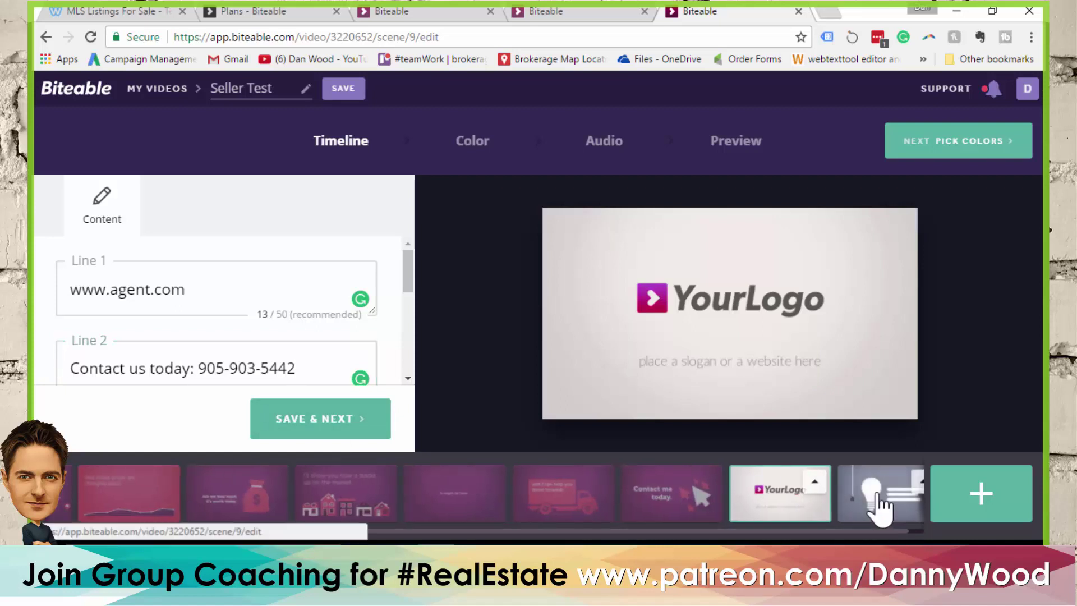
pyautogui.click(882, 507)
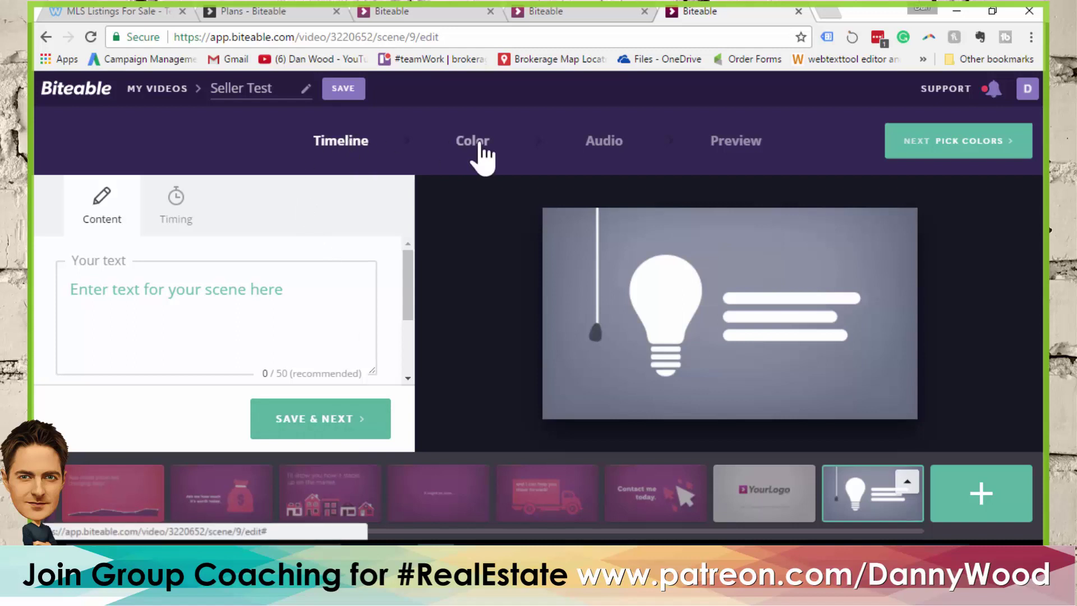
# In the Color step, try the teal/lavender palette, then apply the purple palette
pyautogui.click(318, 429)
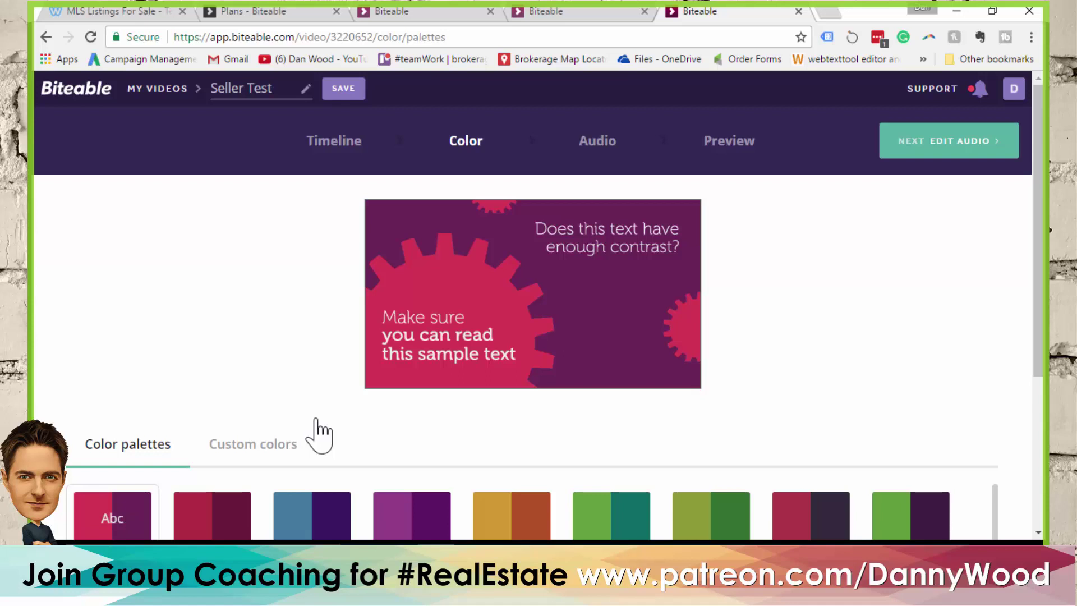
pyautogui.scroll(-2, 276, 269)
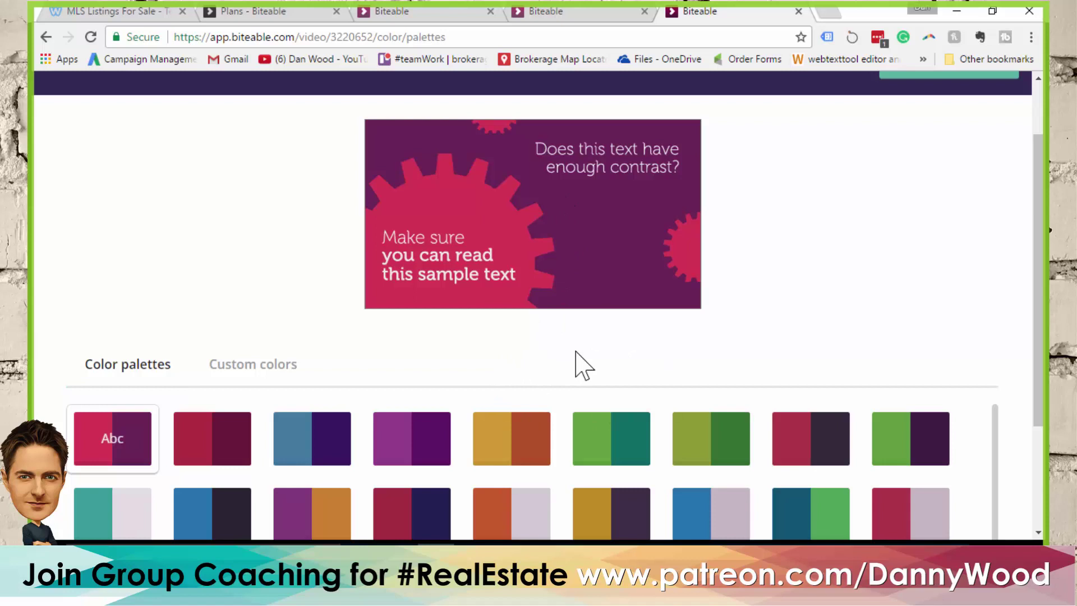
pyautogui.scroll(-2, 216, 219)
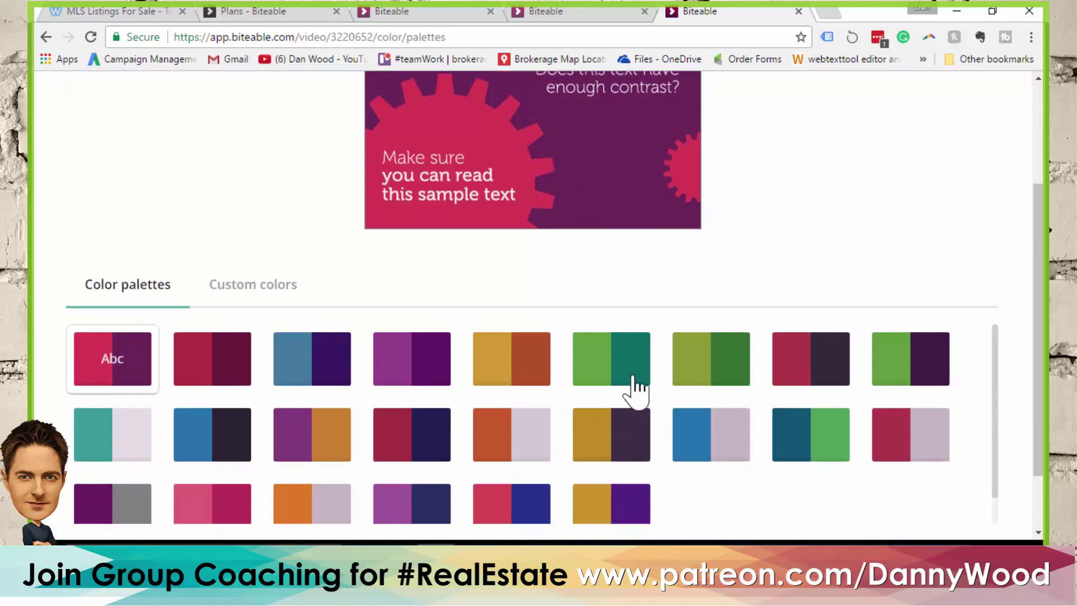
pyautogui.click(119, 442)
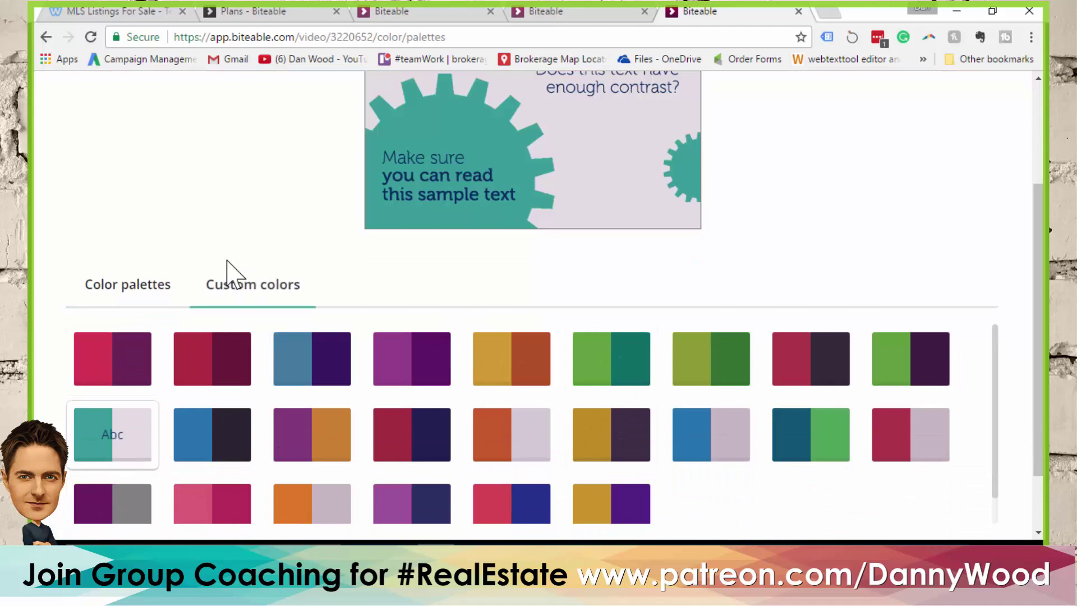
pyautogui.scroll(4, 228, 271)
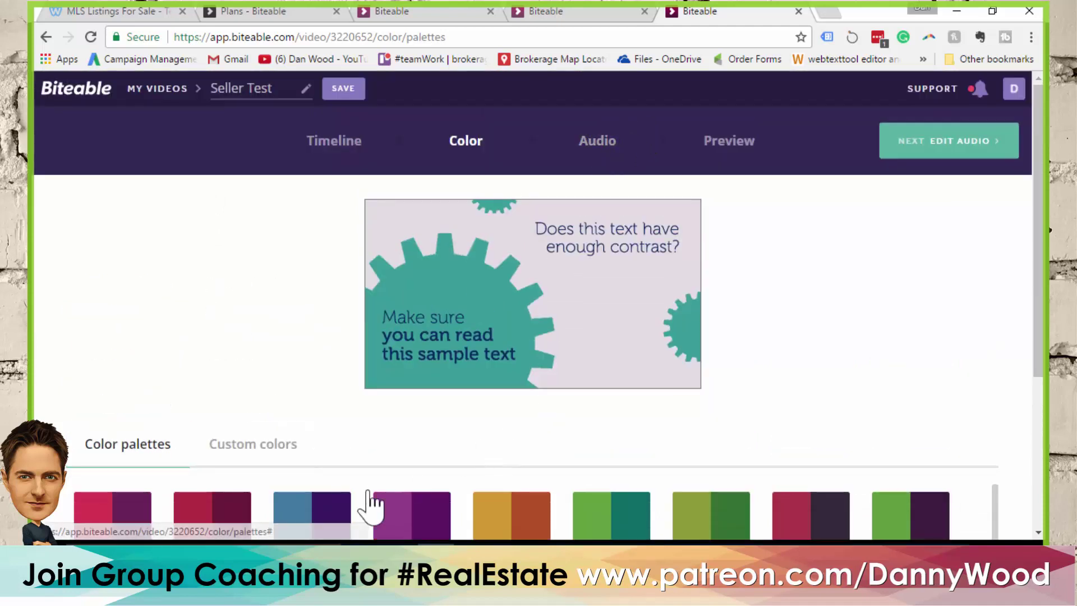
pyautogui.click(412, 518)
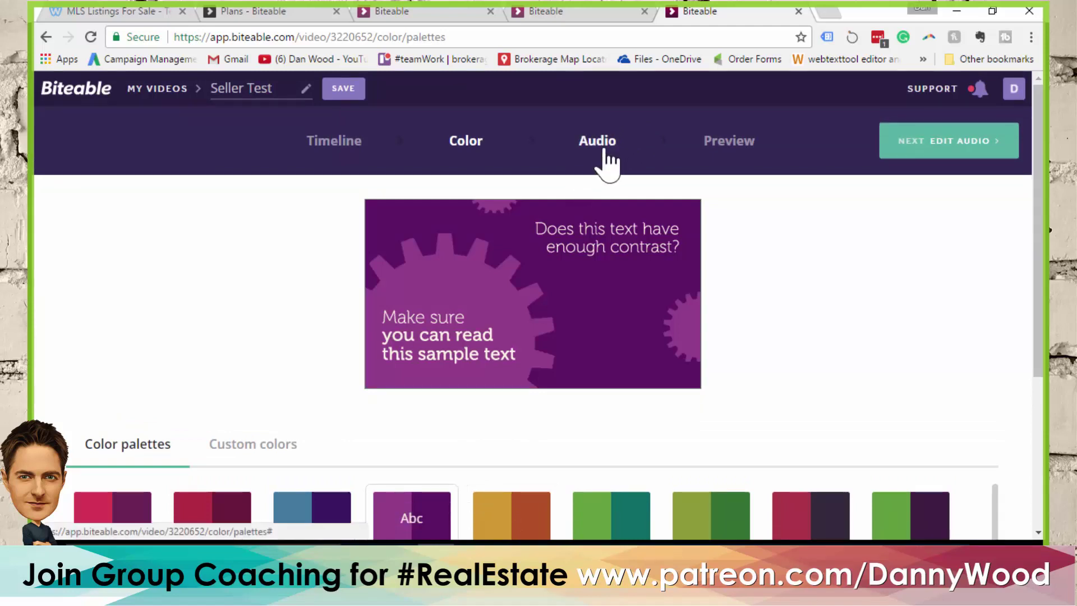
# Browse the Audio step's music tracks, sampling Country Kid
pyautogui.click(598, 141)
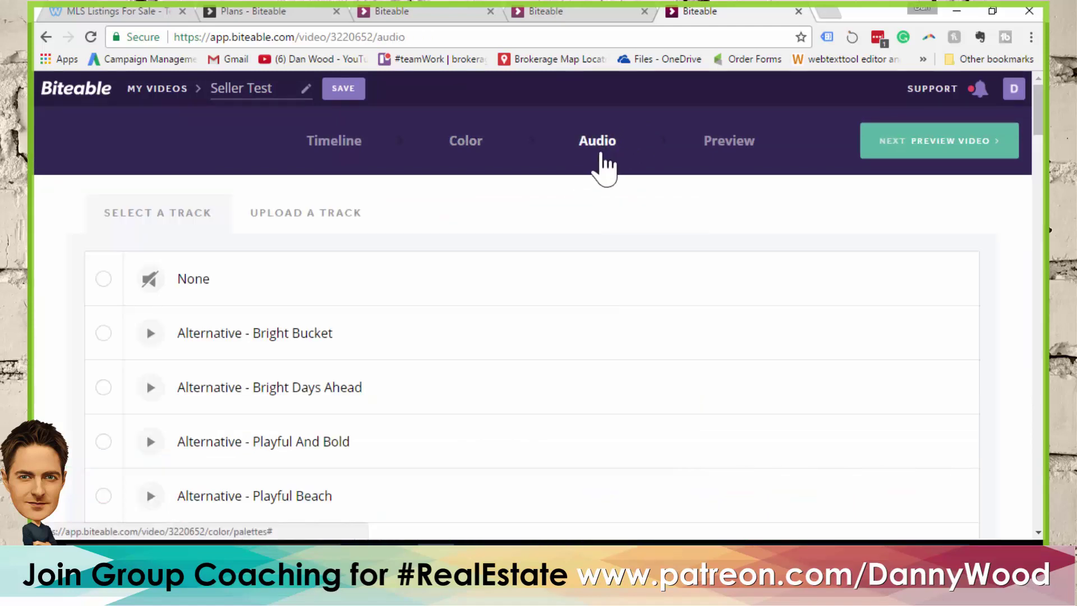
pyautogui.scroll(-6, 253, 312)
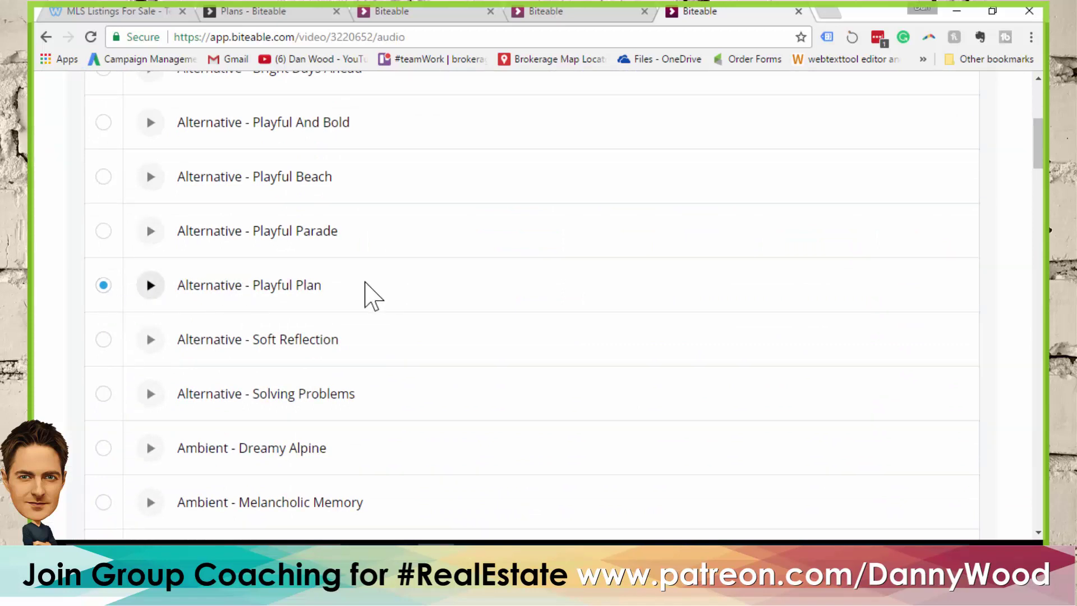
pyautogui.scroll(-3, 370, 295)
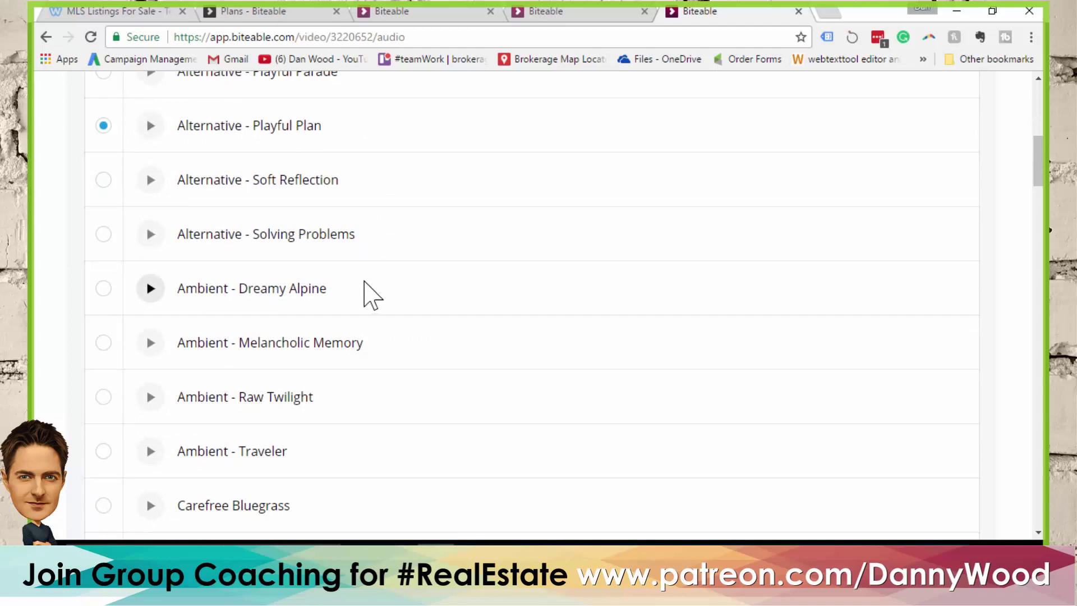
pyautogui.scroll(-3, 265, 313)
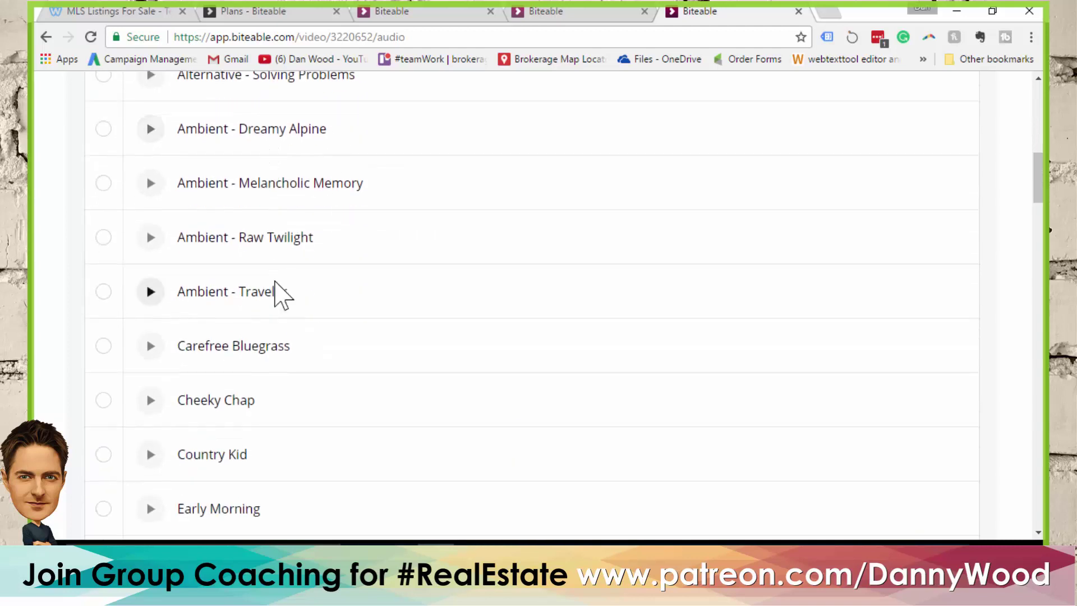
pyautogui.click(151, 456)
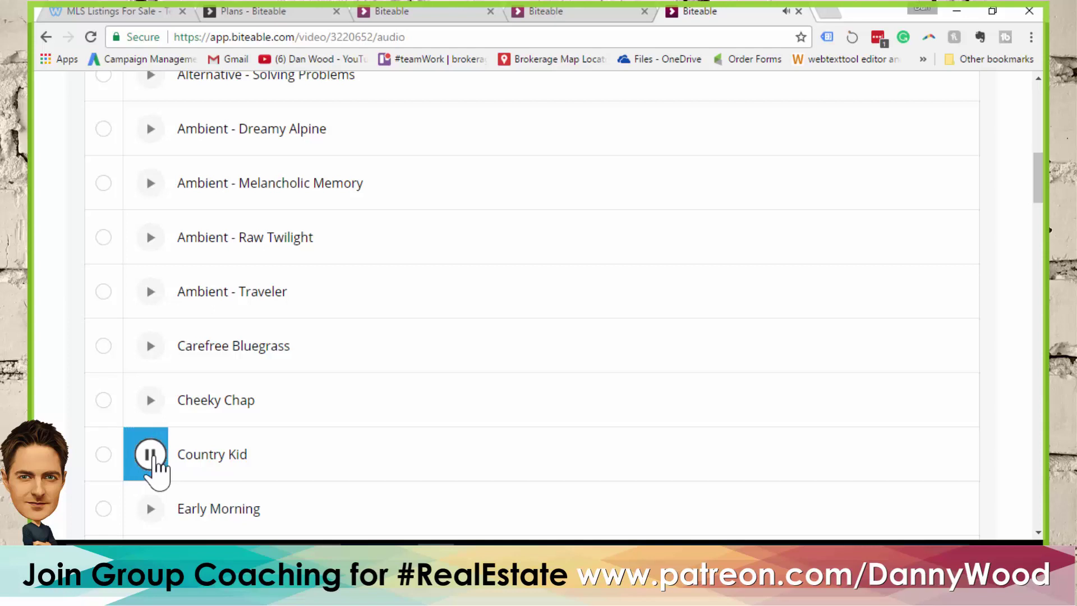
pyautogui.scroll(-10, 355, 325)
pyautogui.scroll(-9, 385, 288)
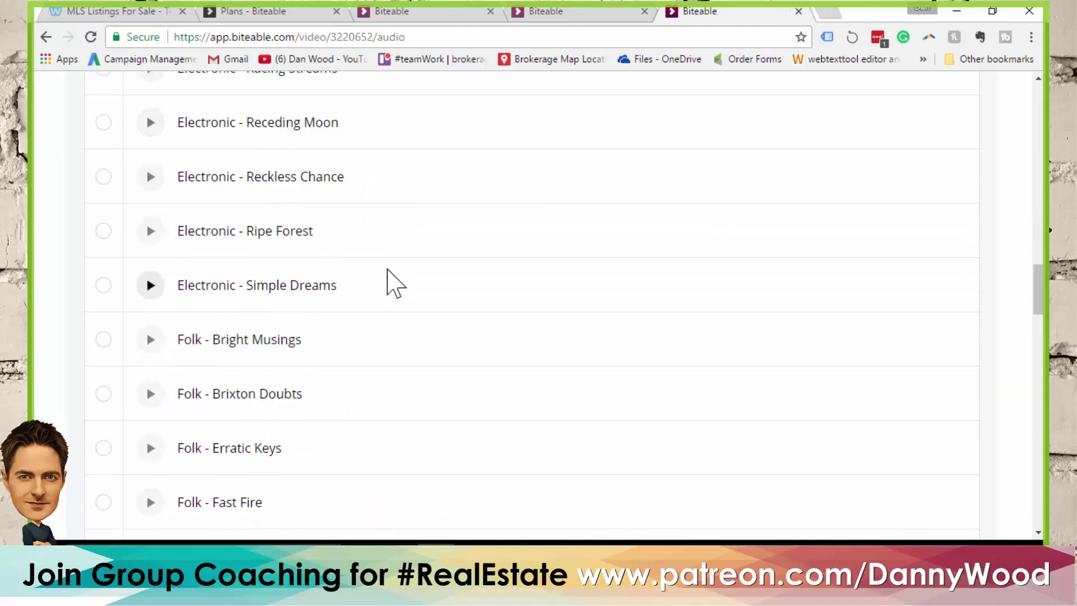
pyautogui.scroll(6, 387, 269)
pyautogui.scroll(4, 372, 280)
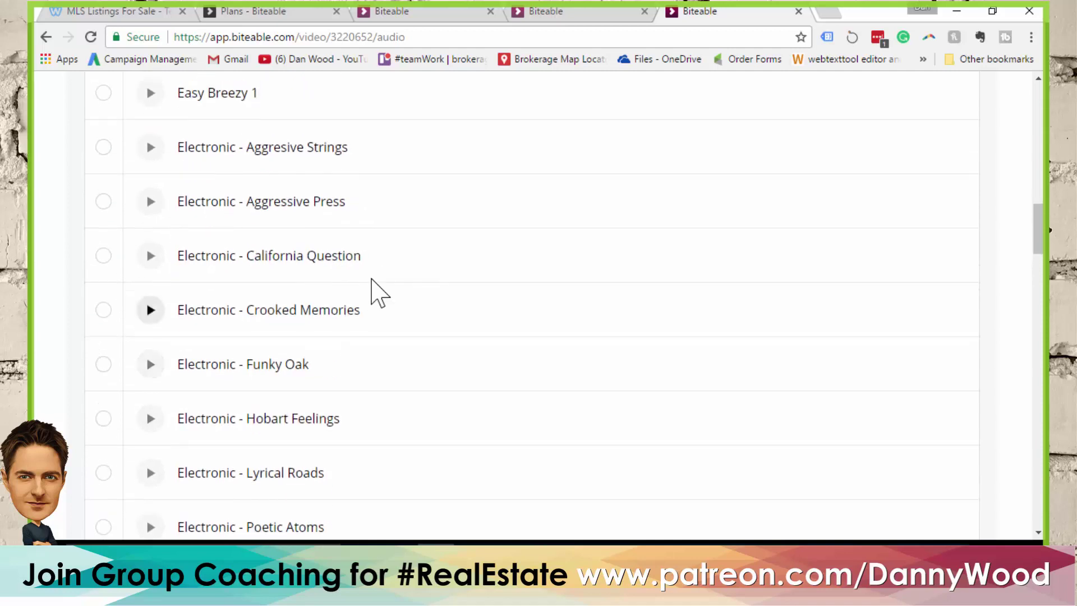
pyautogui.scroll(3, 359, 283)
# Sample Easy Breezy 1 and select it as the soundtrack
pyautogui.click(150, 244)
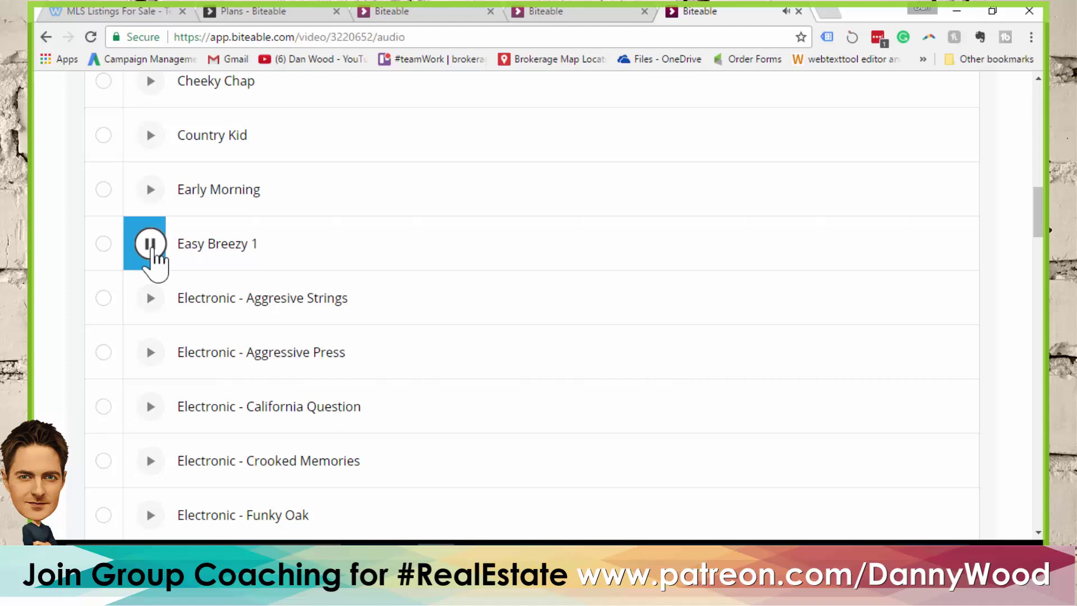
pyautogui.click(150, 244)
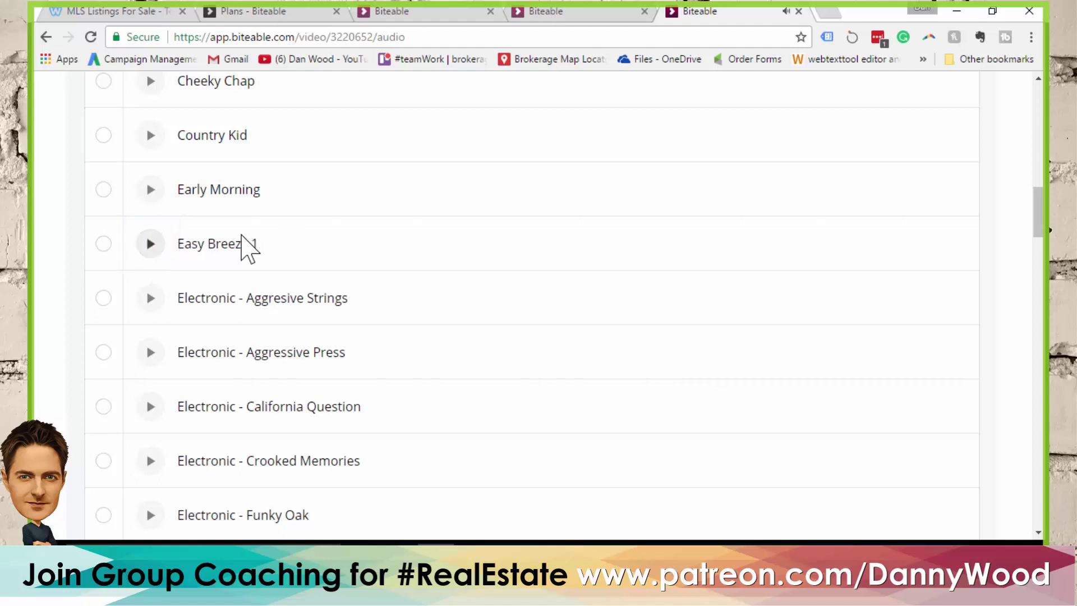
pyautogui.click(104, 243)
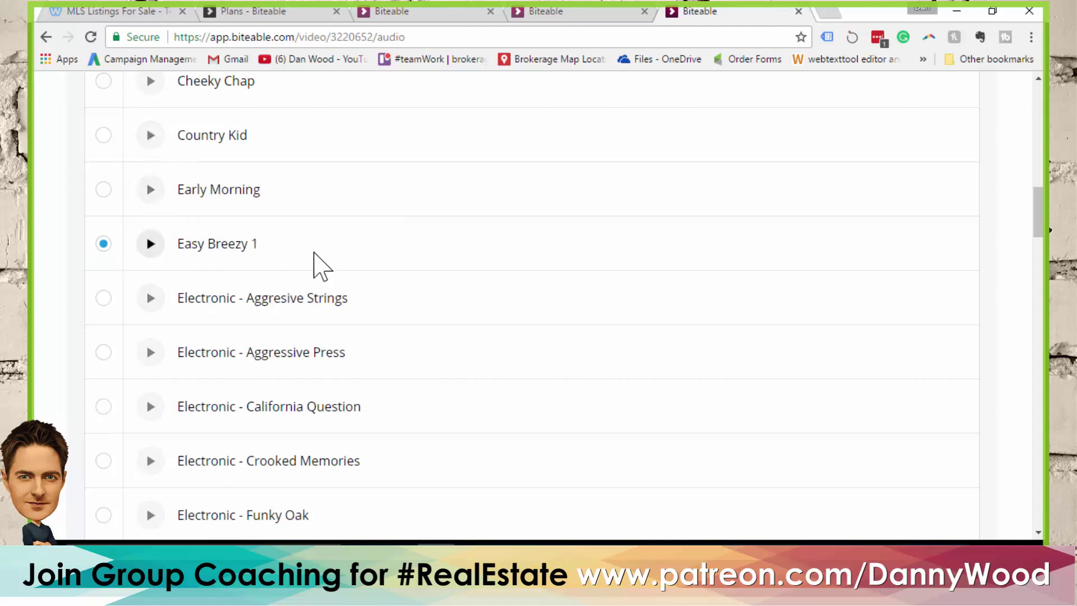
pyautogui.scroll(15, 396, 216)
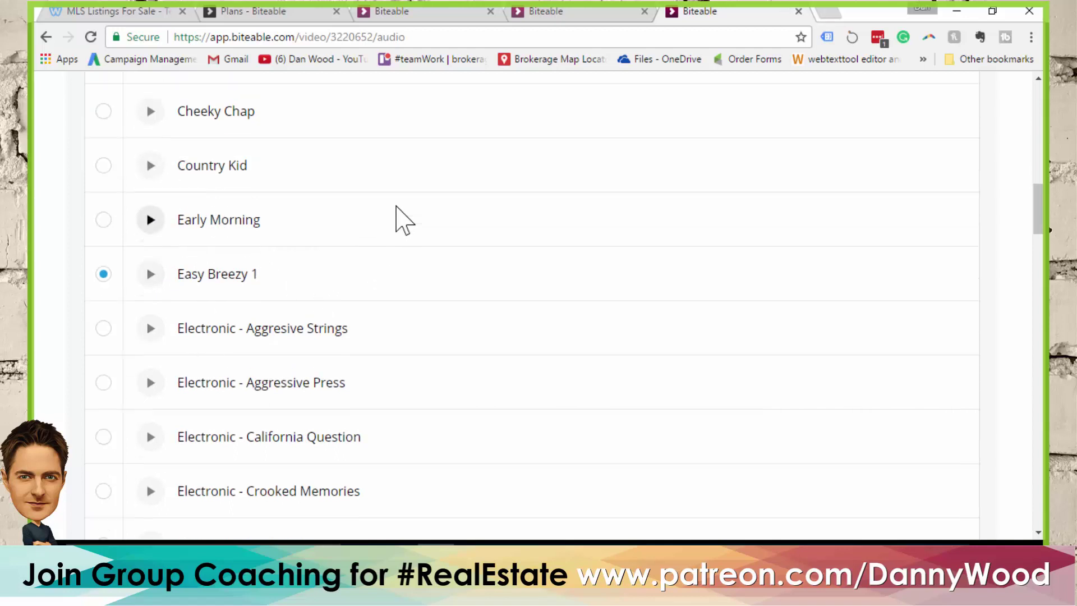
pyautogui.click(721, 147)
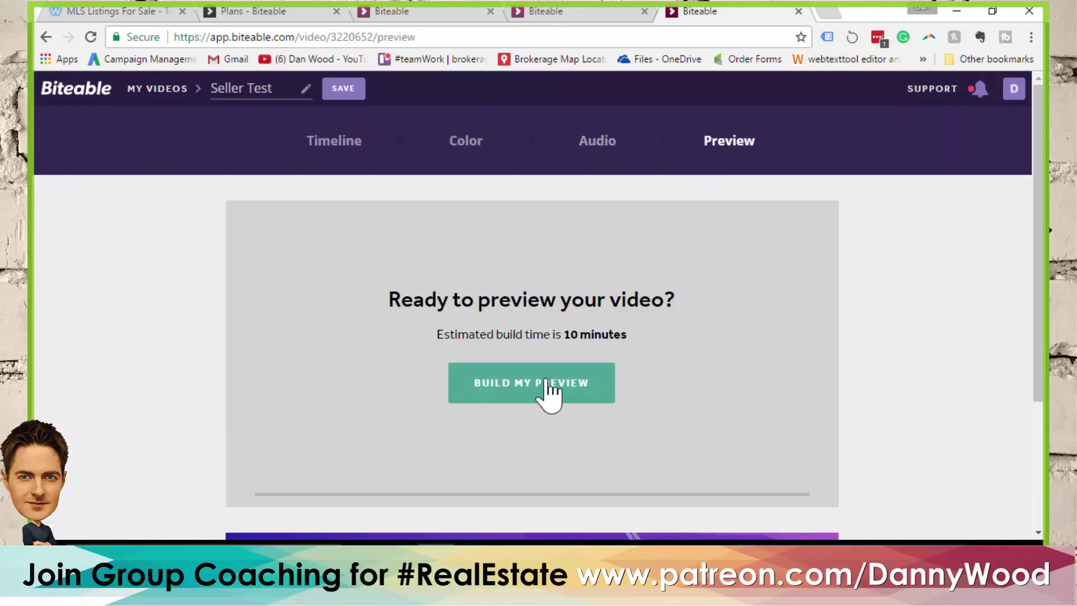
# Start building the Seller Test preview, then view the older purple money-bag preview tab
pyautogui.doubleClick(575, 335)
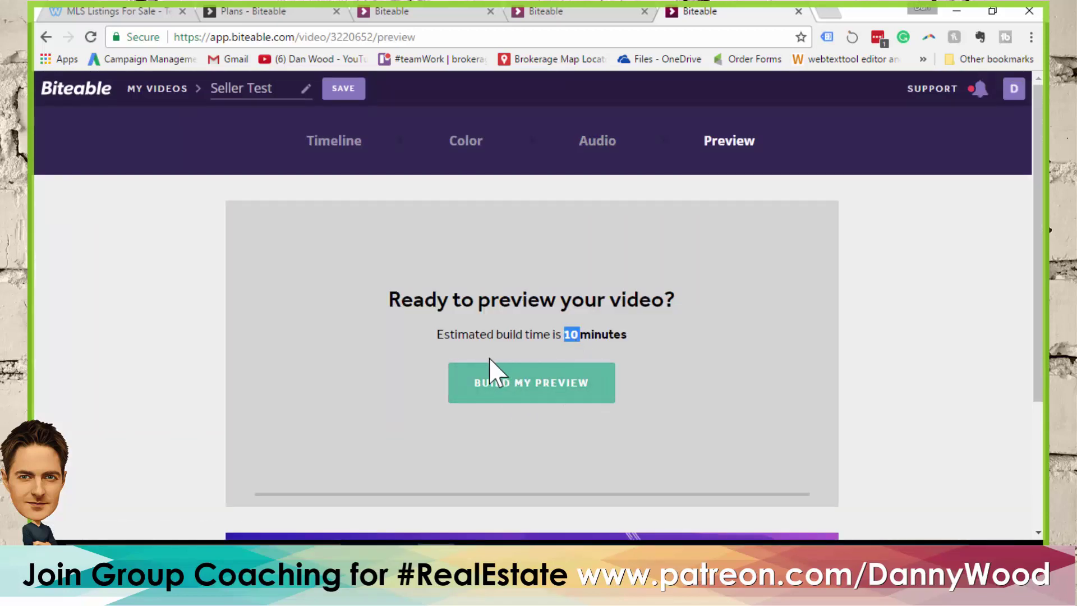
pyautogui.click(545, 399)
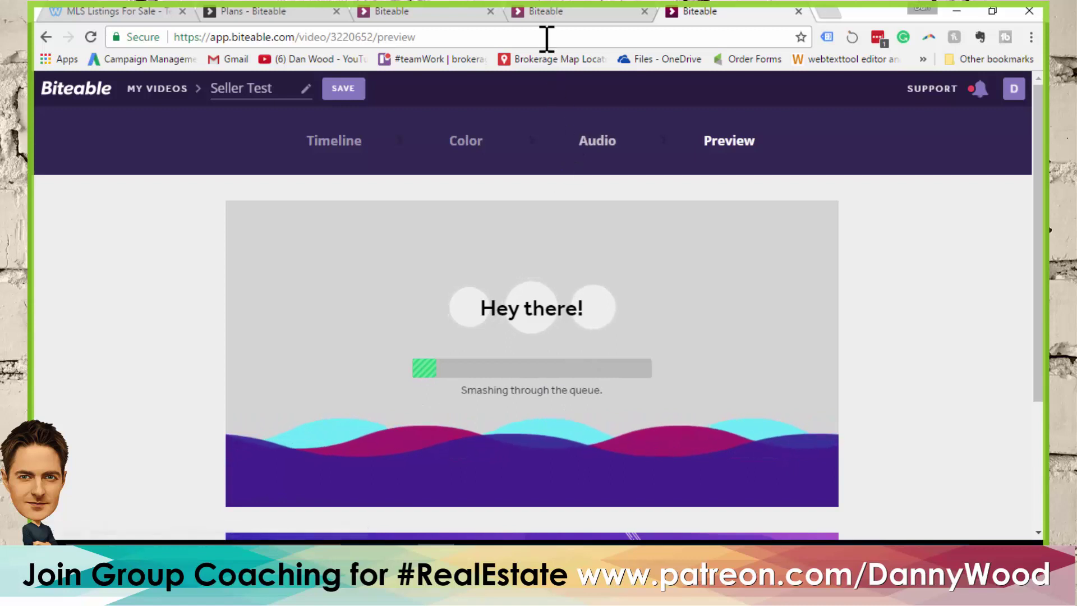
pyautogui.click(554, 13)
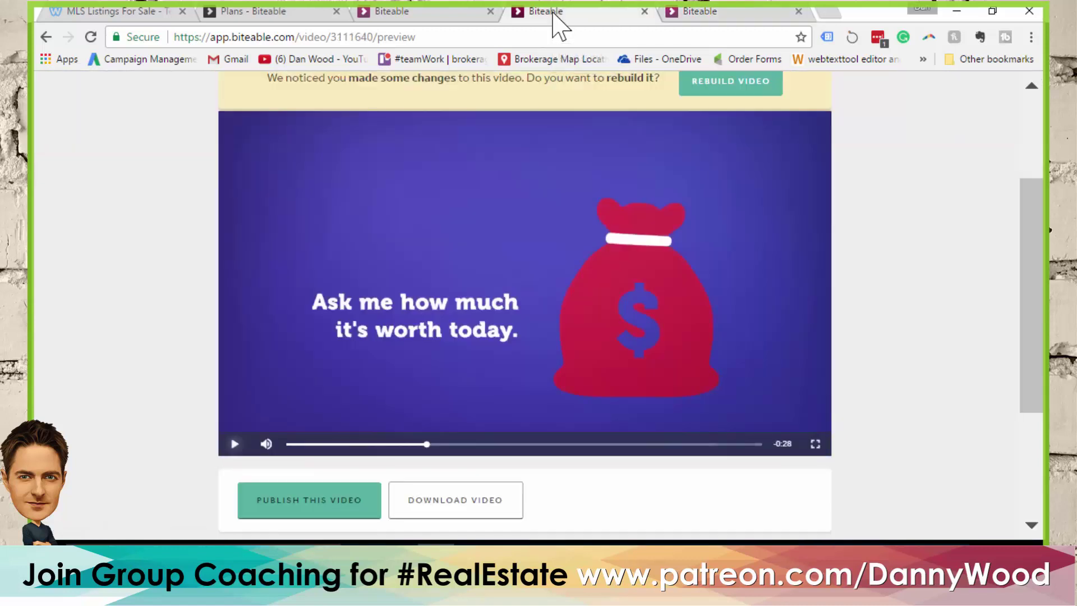
# Look through the preview and pricing tabs, then go to app.biteable.com for My Videos
pyautogui.click(397, 13)
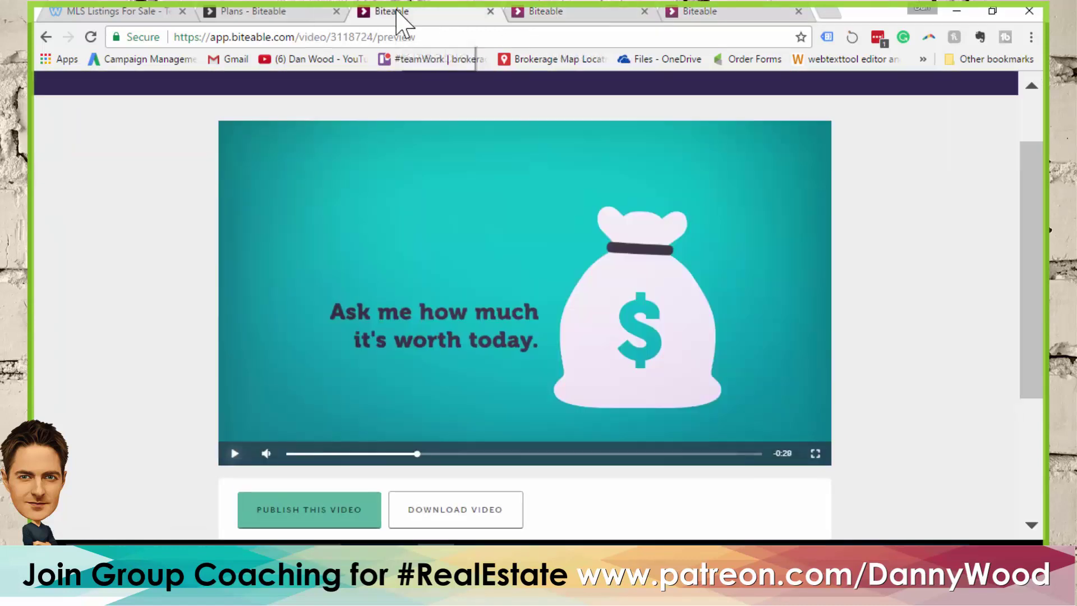
pyautogui.click(296, 11)
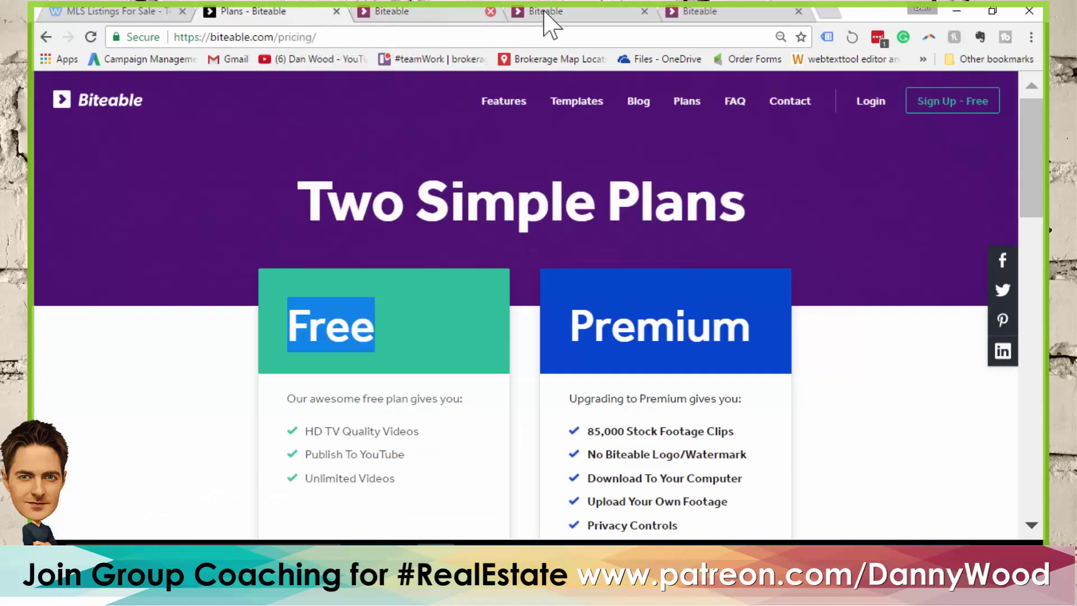
pyautogui.click(565, 12)
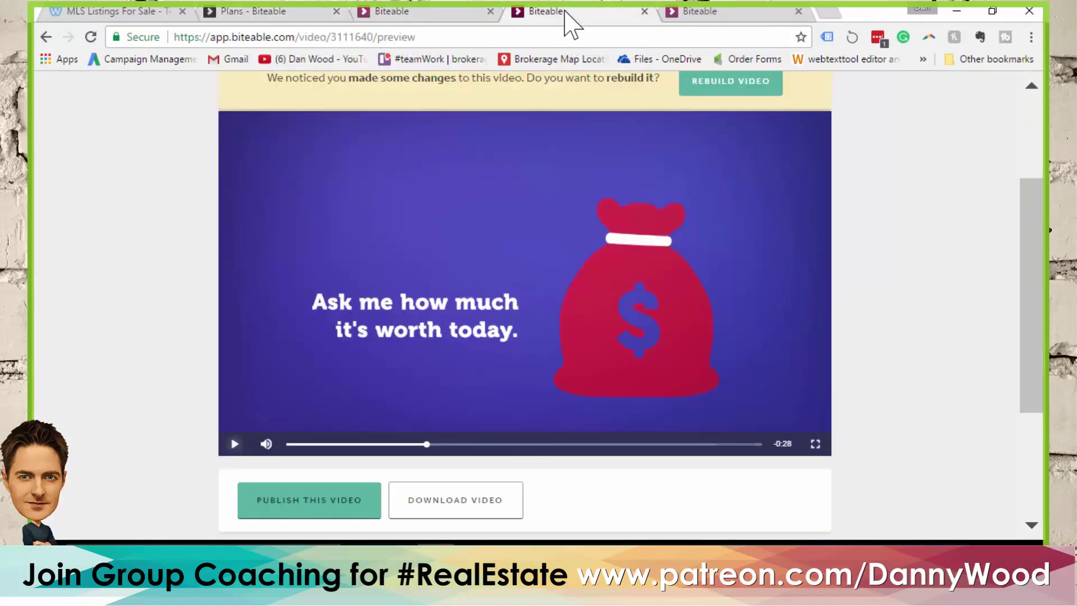
pyautogui.moveTo(308, 37); pyautogui.dragTo(593, 57)
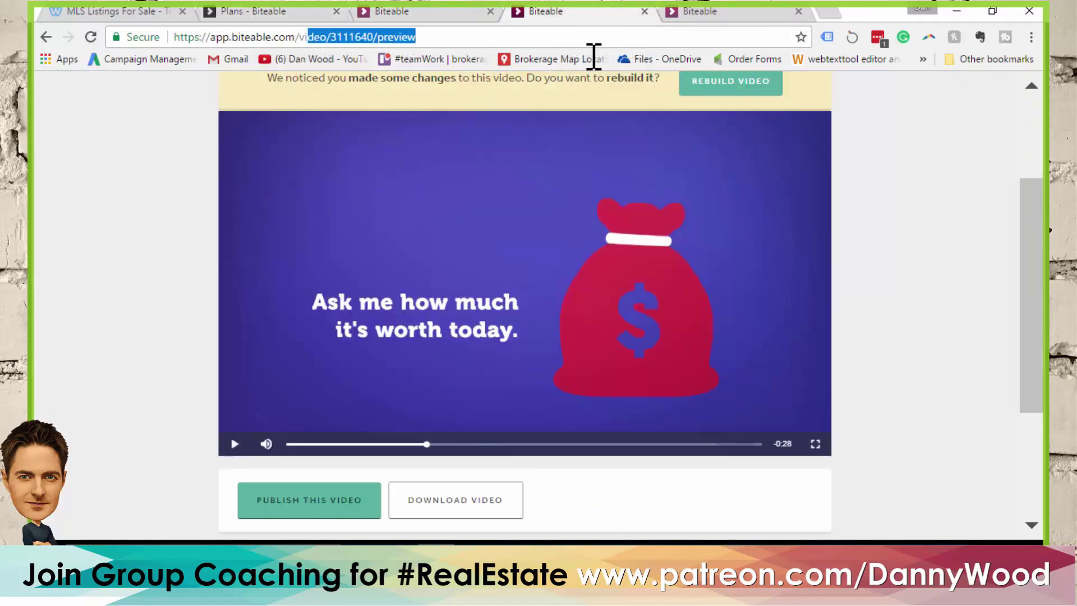
pyautogui.press('BackSpace')
pyautogui.press('Return')
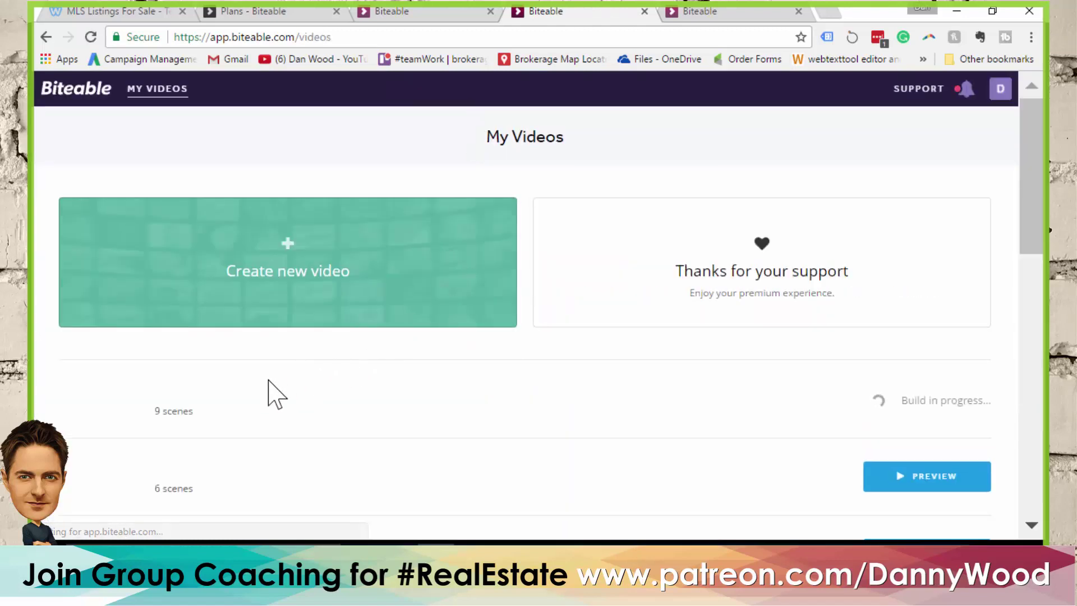
# Play the Buyer Test preview, jump back to 0:05, and watch it to the end
pyautogui.scroll(-2, 291, 359)
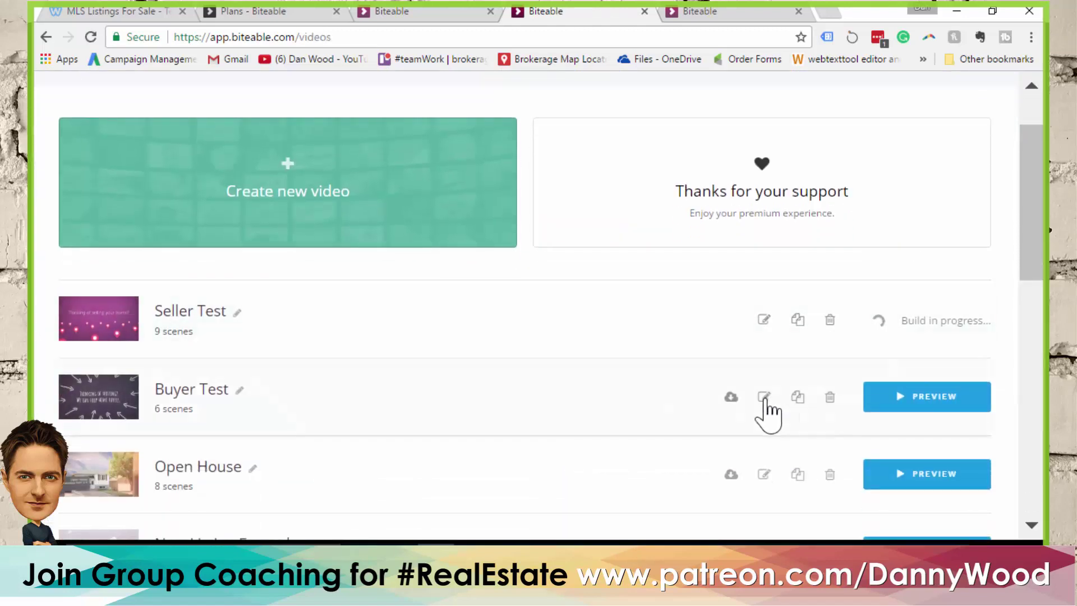
pyautogui.click(942, 398)
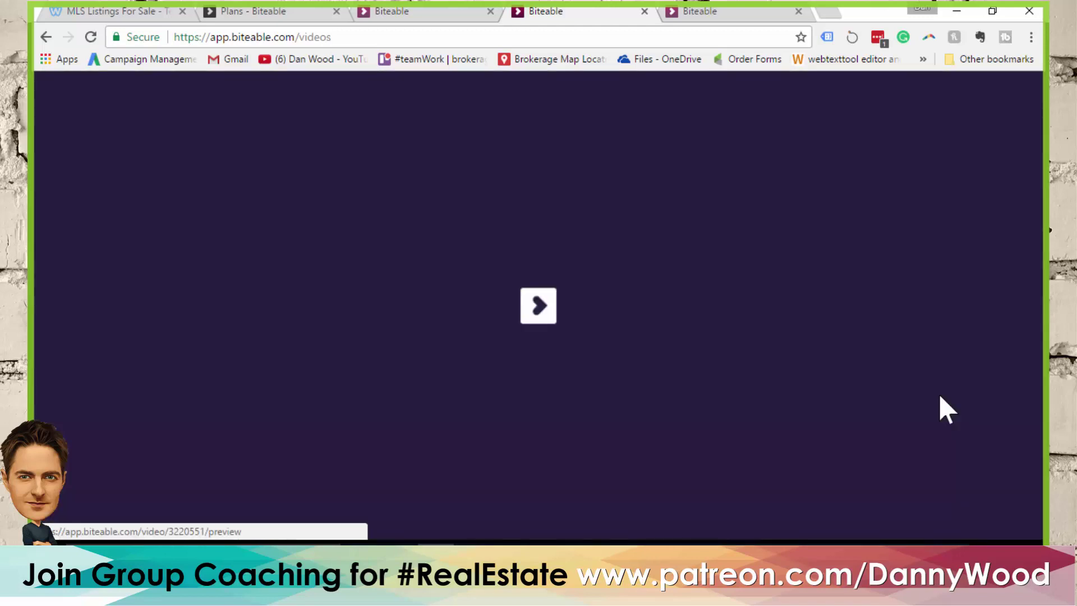
pyautogui.scroll(-2, 225, 269)
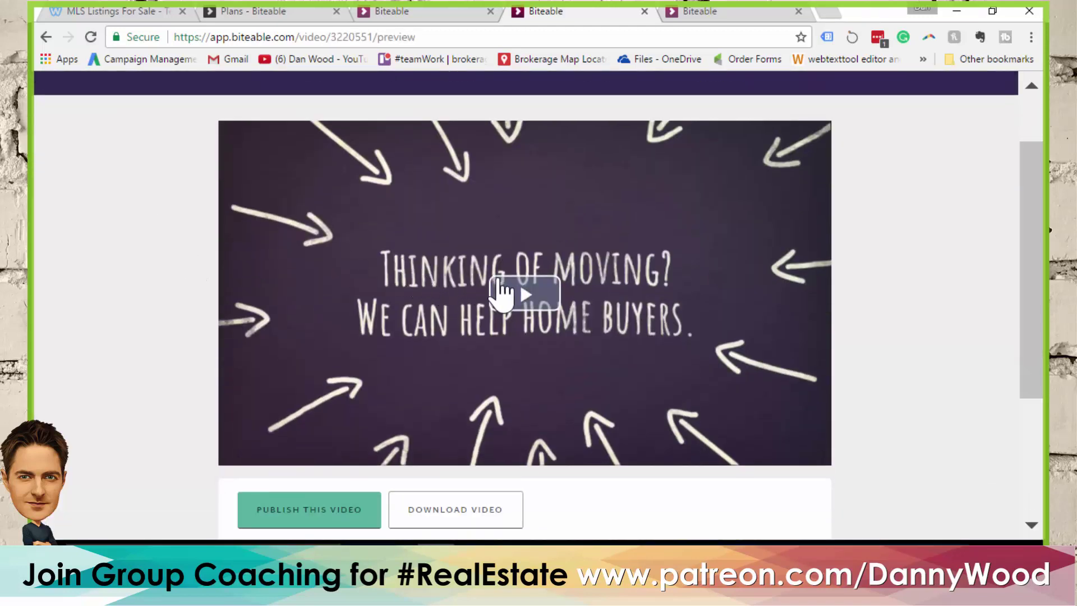
pyautogui.click(524, 295)
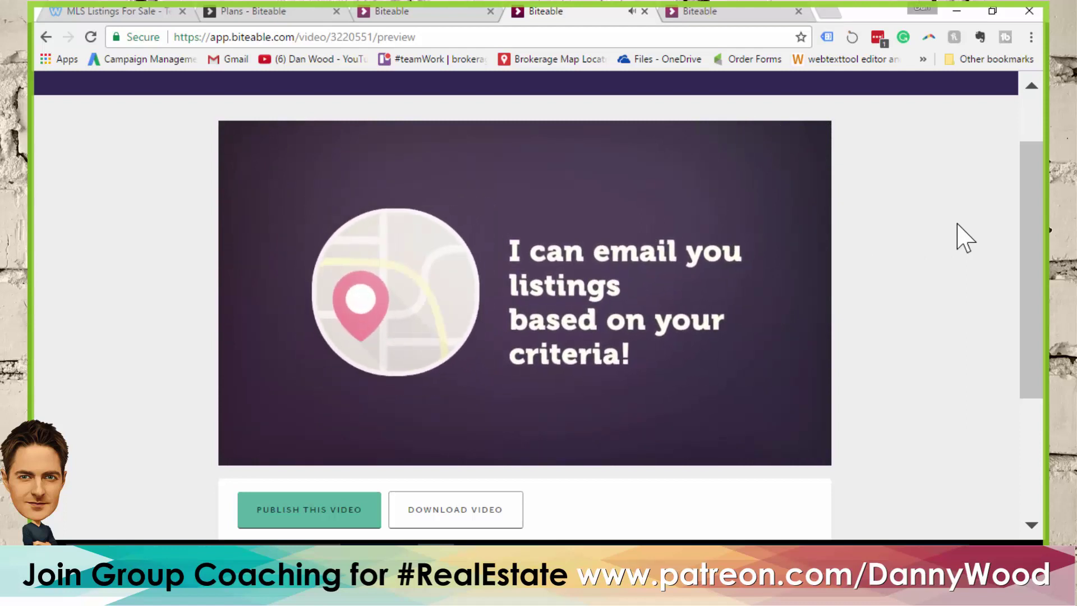
pyautogui.moveTo(436, 455)
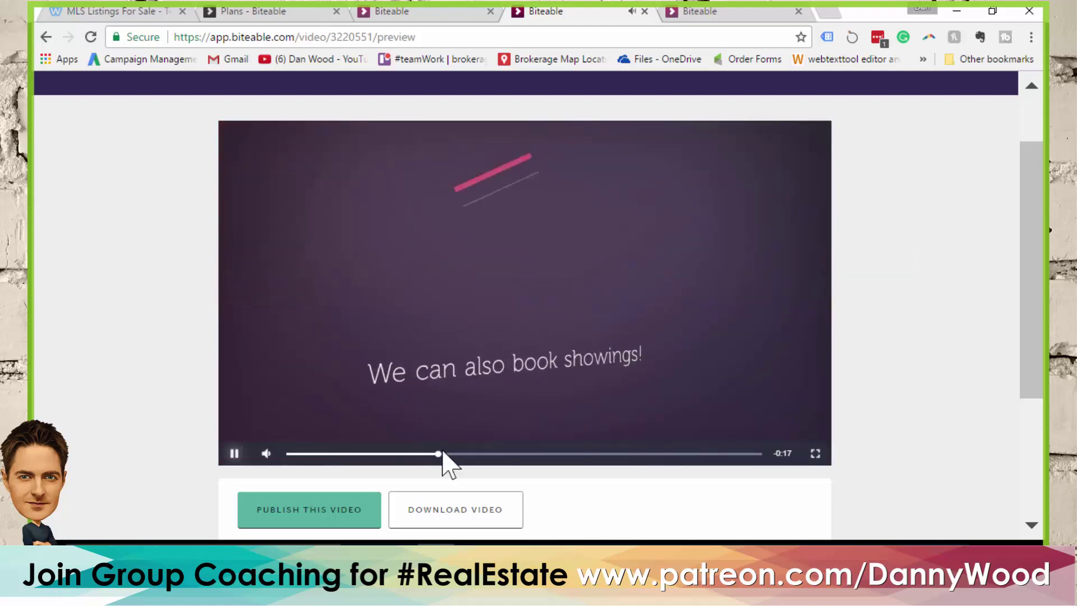
pyautogui.click(236, 455)
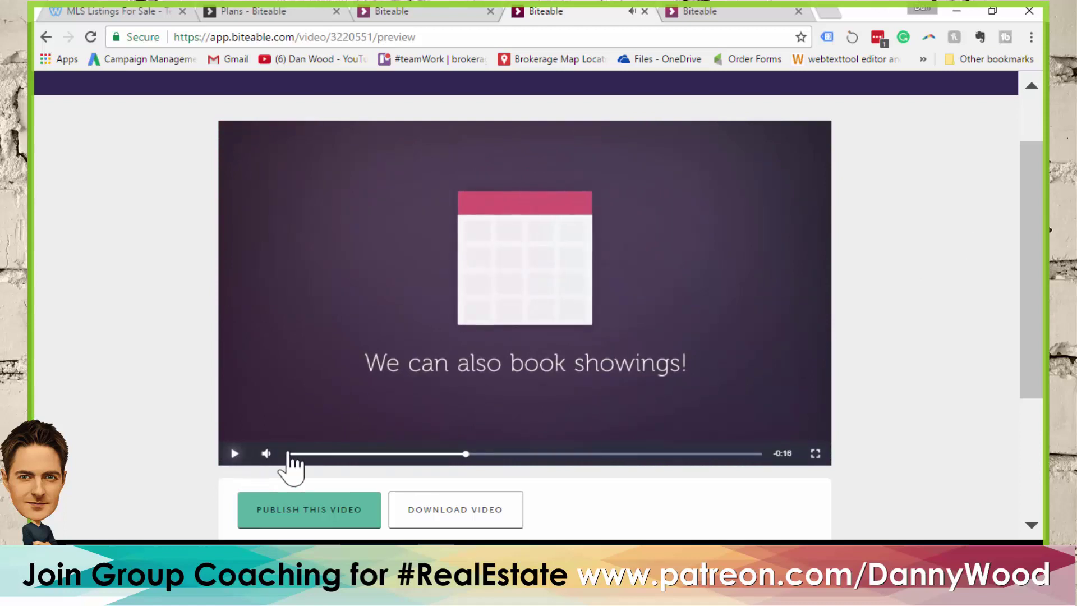
pyautogui.click(393, 453)
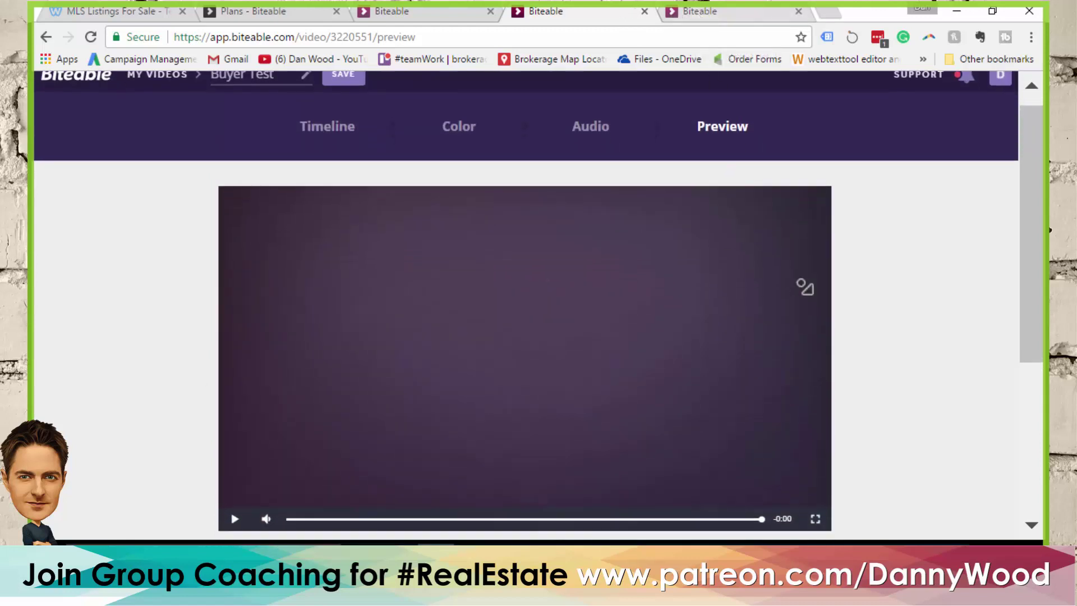
pyautogui.scroll(-5, 673, 224)
pyautogui.scroll(5, 925, 244)
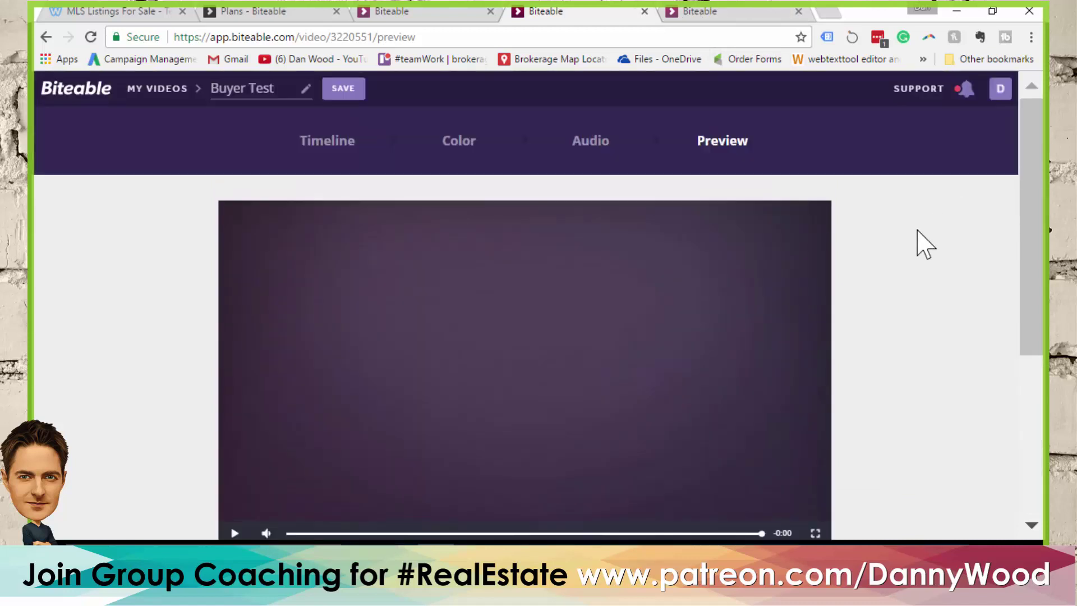
# Return to the Seller Test build, close the Buyer Test tab, and minimize Chrome
pyautogui.click(717, 12)
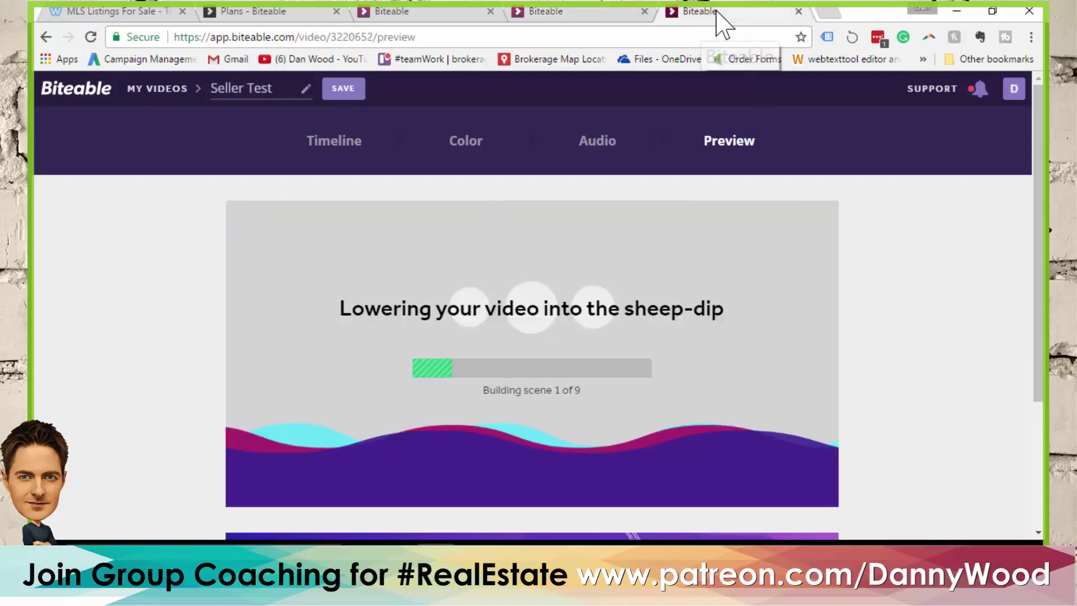
pyautogui.click(645, 11)
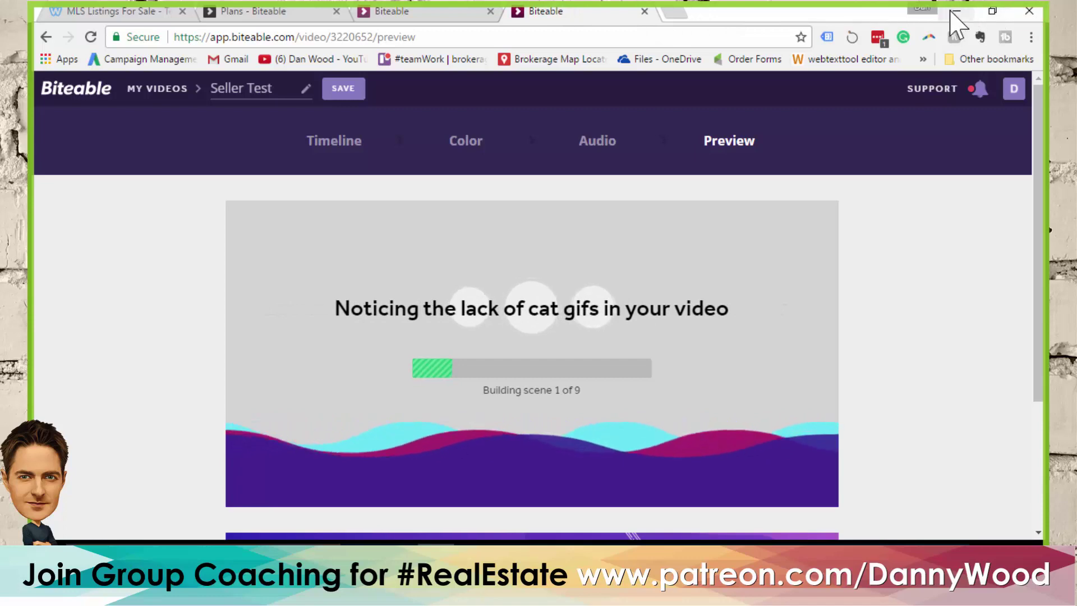
pyautogui.click(956, 11)
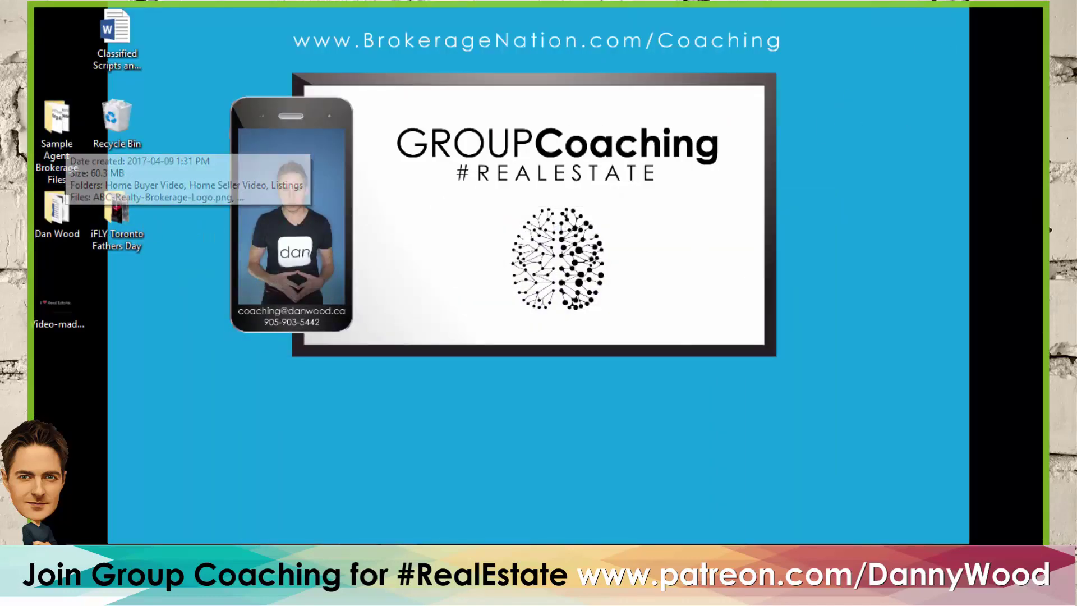
# Play buyer-video.mp4 from D:\BrokerageNation\Topics and Materials\How to make animated videos
pyautogui.press('super+e')
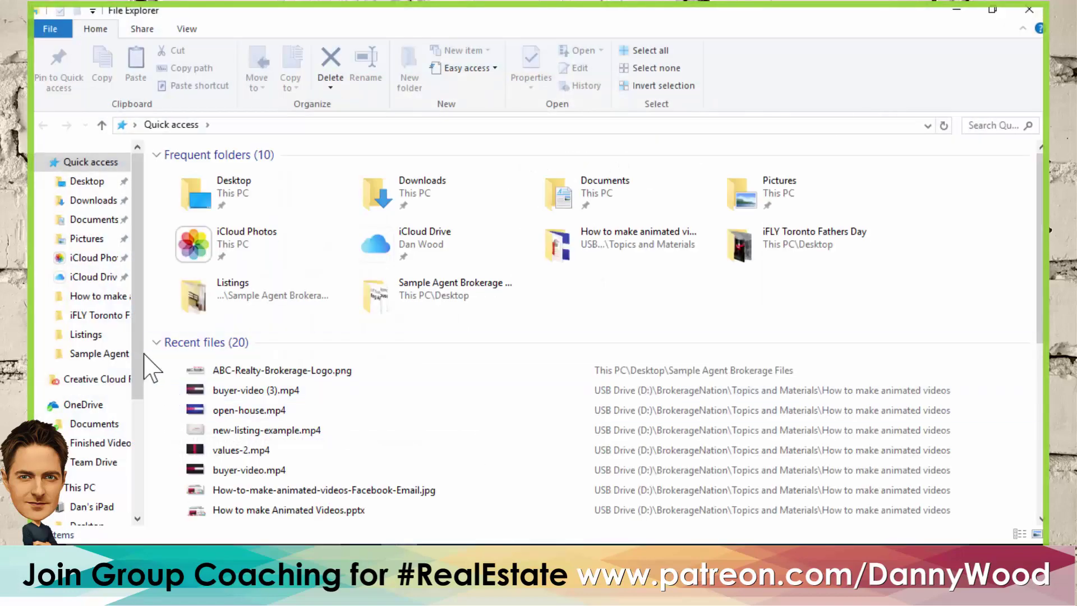
pyautogui.moveTo(140, 368); pyautogui.dragTo(127, 480)
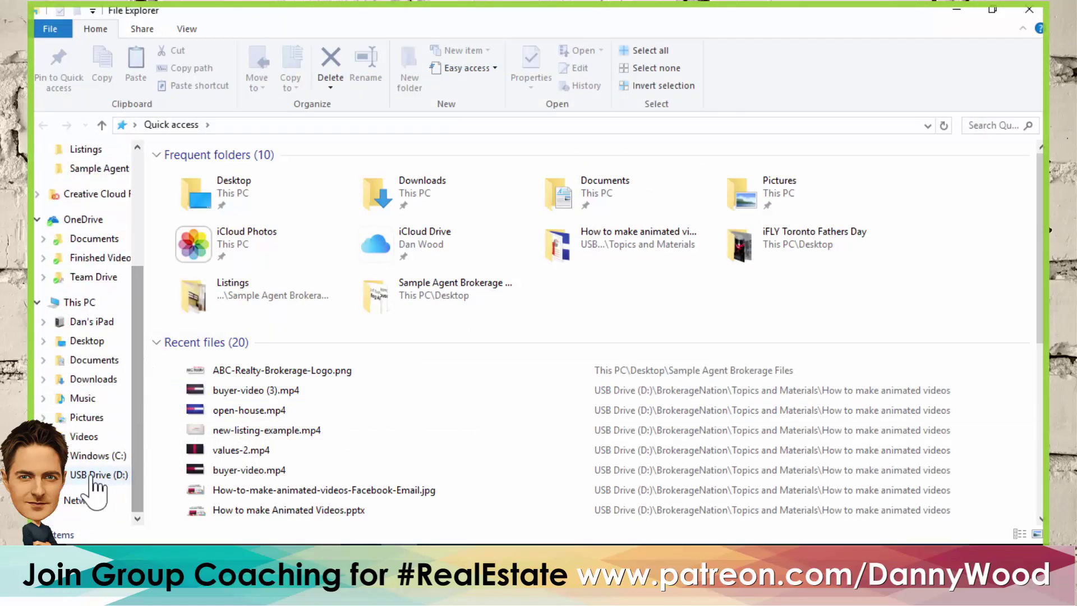
pyautogui.click(96, 475)
pyautogui.doubleClick(215, 174)
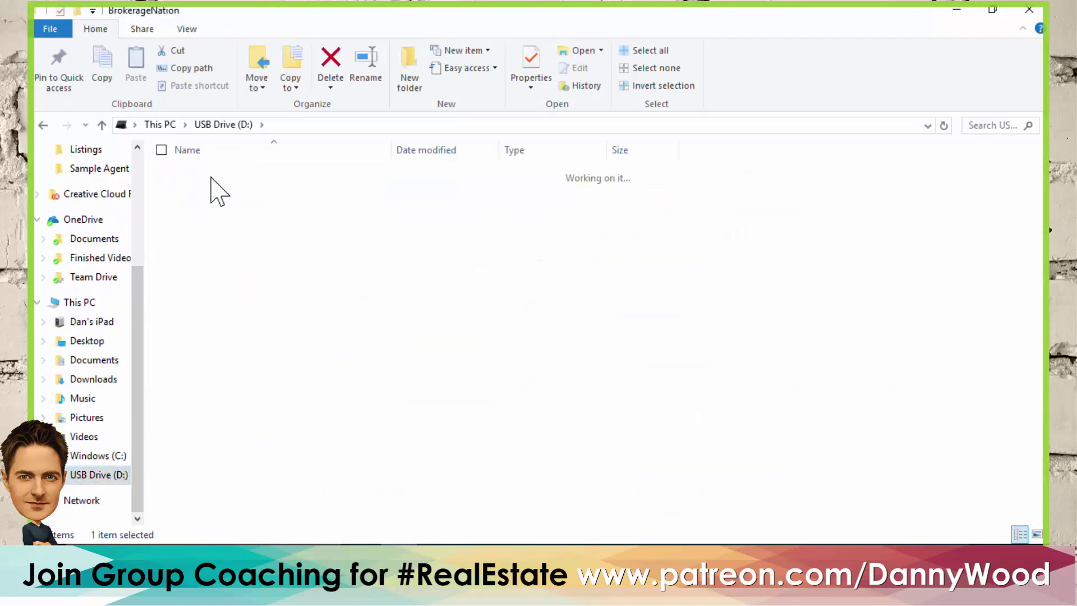
pyautogui.doubleClick(211, 275)
pyautogui.doubleClick(240, 175)
pyautogui.doubleClick(228, 191)
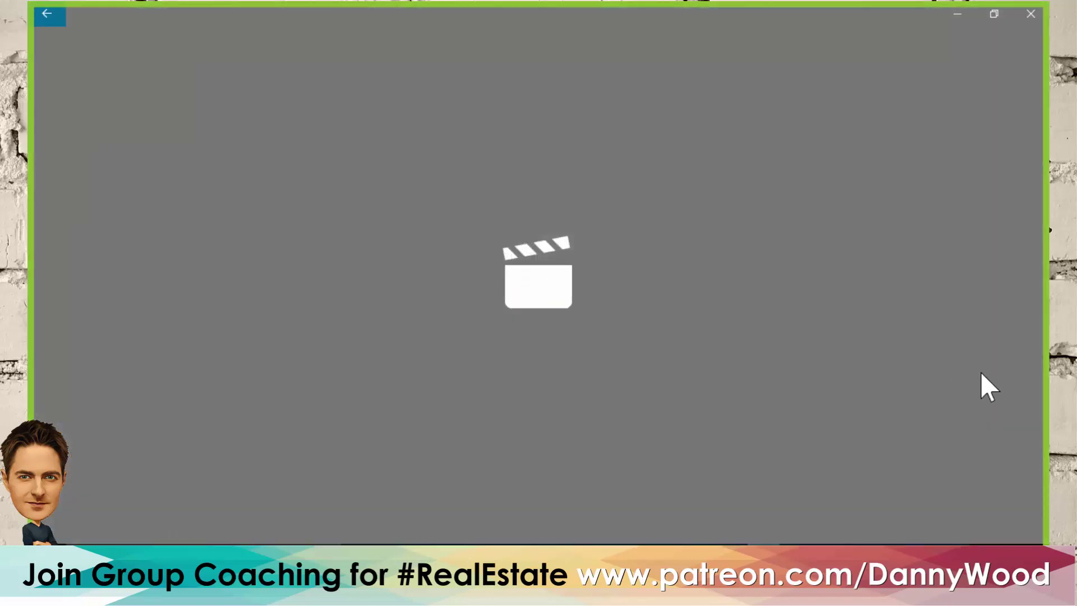
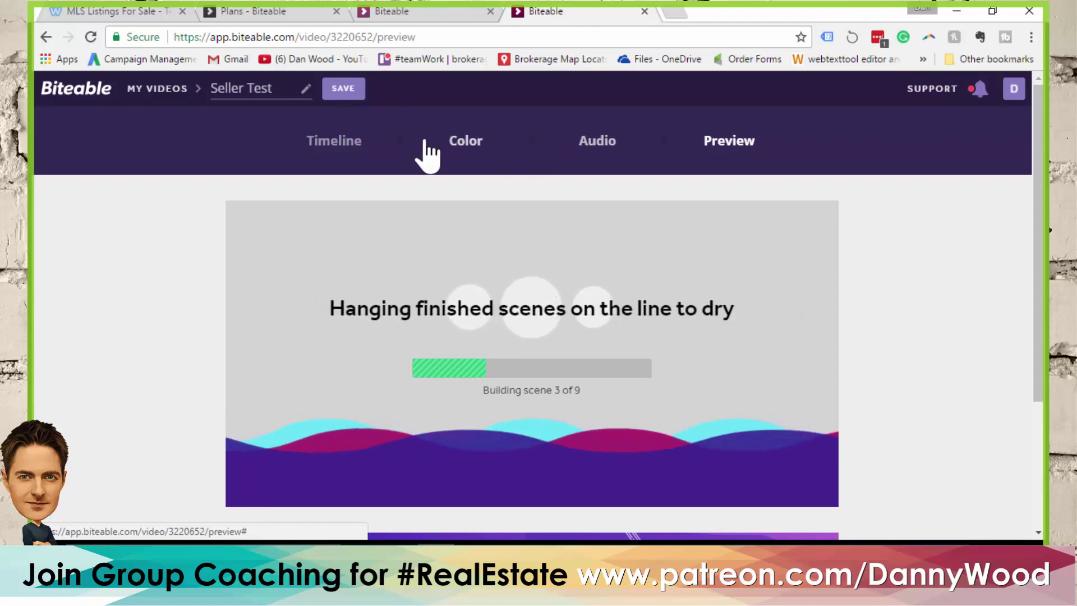
# Return to the My Videos list while the Seller Test preview builds
pyautogui.click(81, 94)
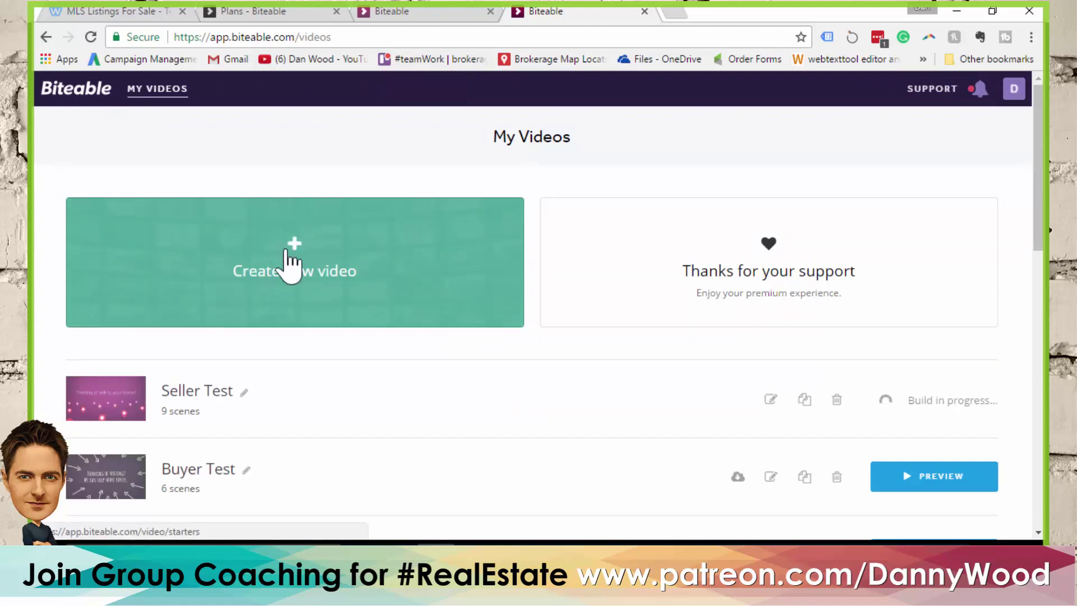
# Create a blank video from scratch titled 'Open House Test'
pyautogui.click(294, 247)
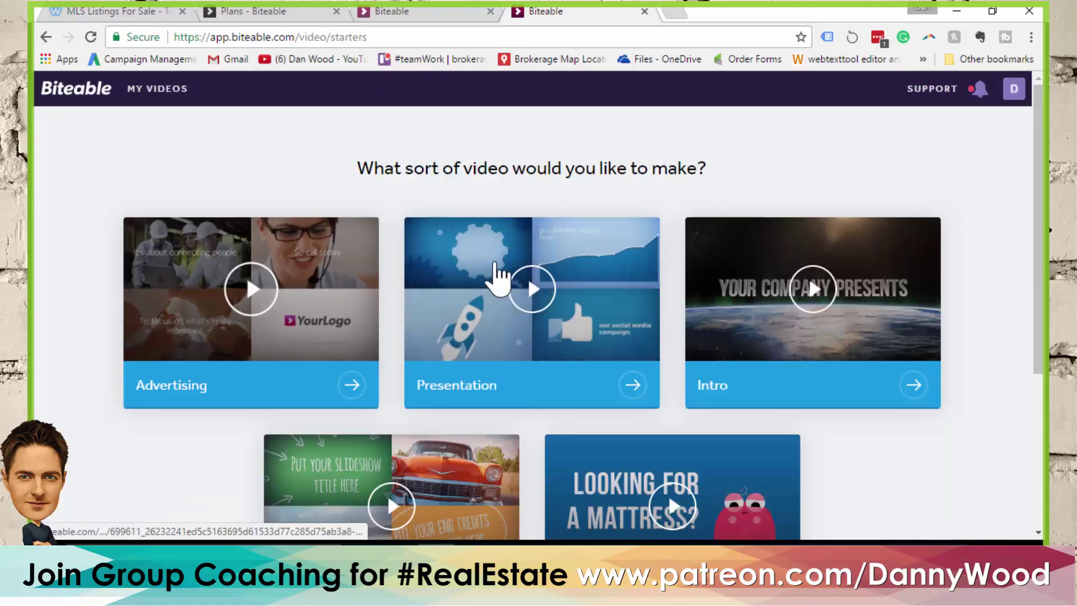
pyautogui.scroll(-4, 499, 281)
pyautogui.click(547, 466)
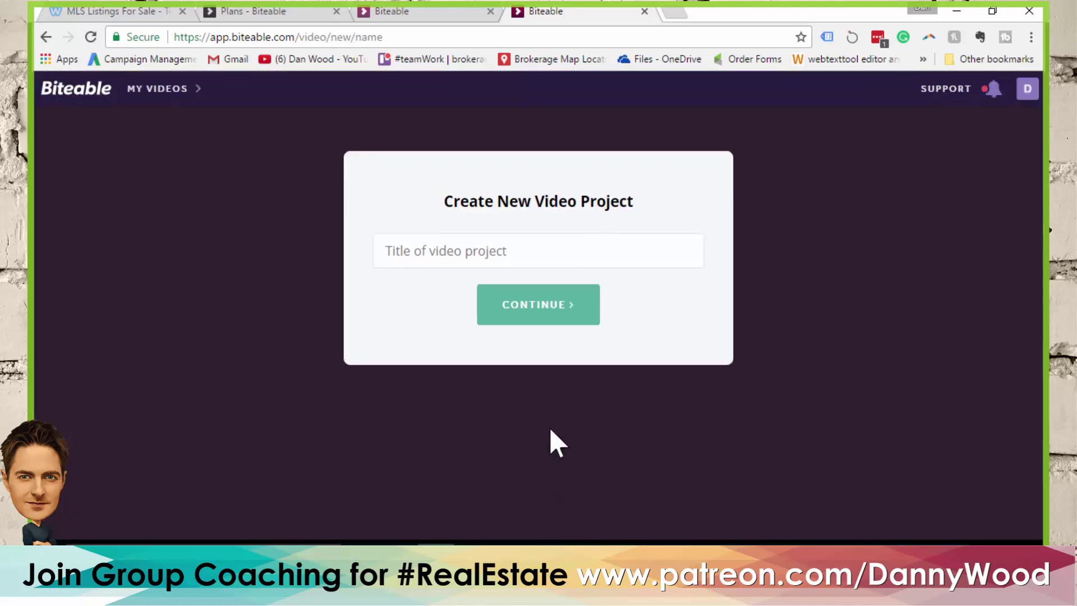
pyautogui.click(545, 247)
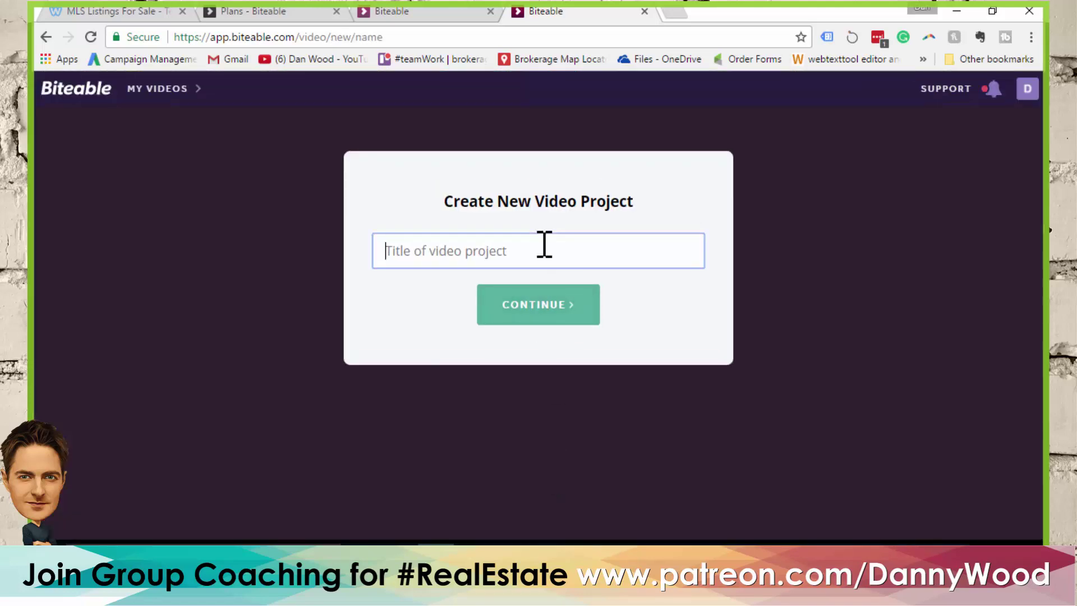
pyautogui.write('Open House Test')
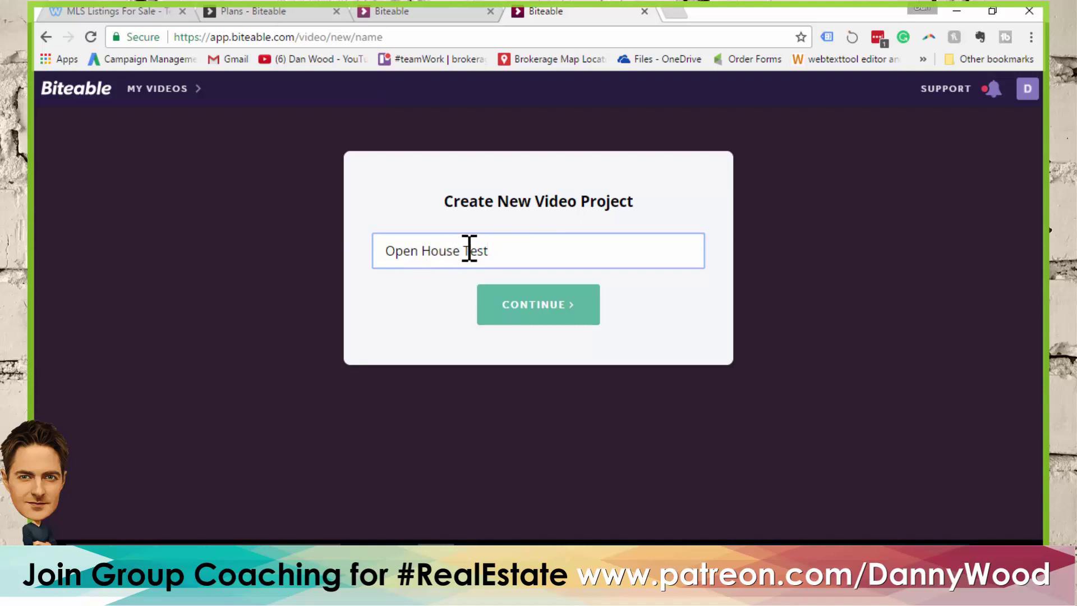
pyautogui.moveTo(461, 250); pyautogui.dragTo(355, 252)
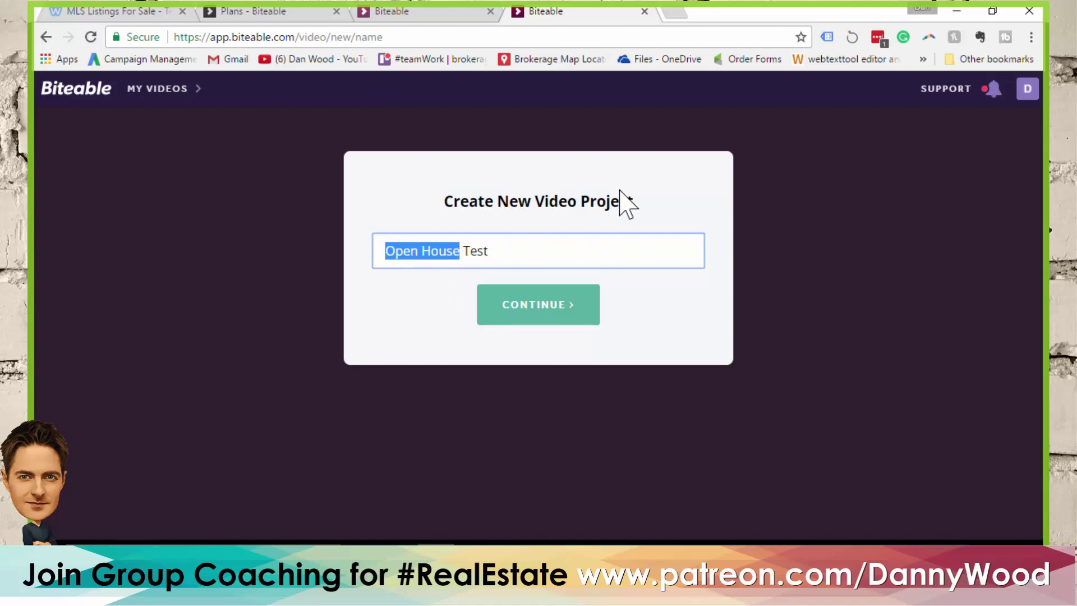
pyautogui.click(553, 317)
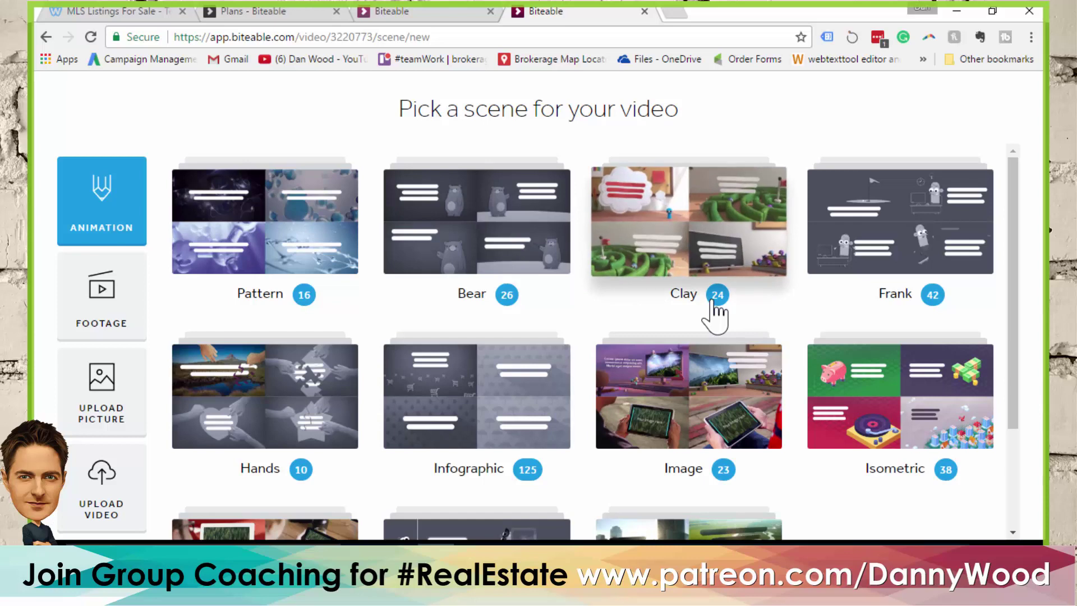
pyautogui.scroll(-3, 717, 312)
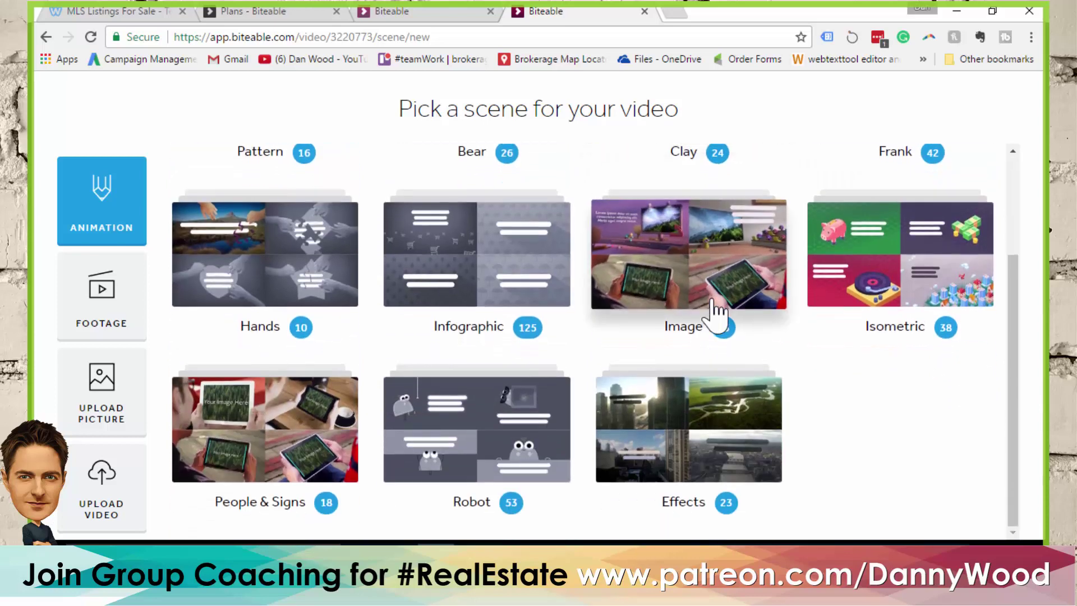
# Browse the Effects scene category, then clear that filter
pyautogui.click(675, 437)
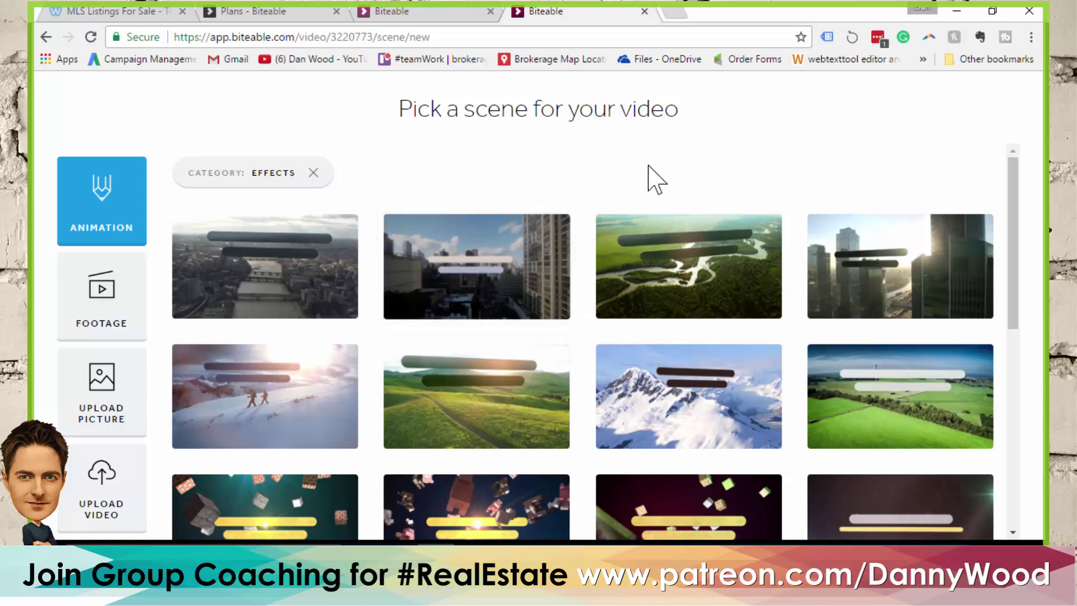
pyautogui.scroll(-3, 663, 225)
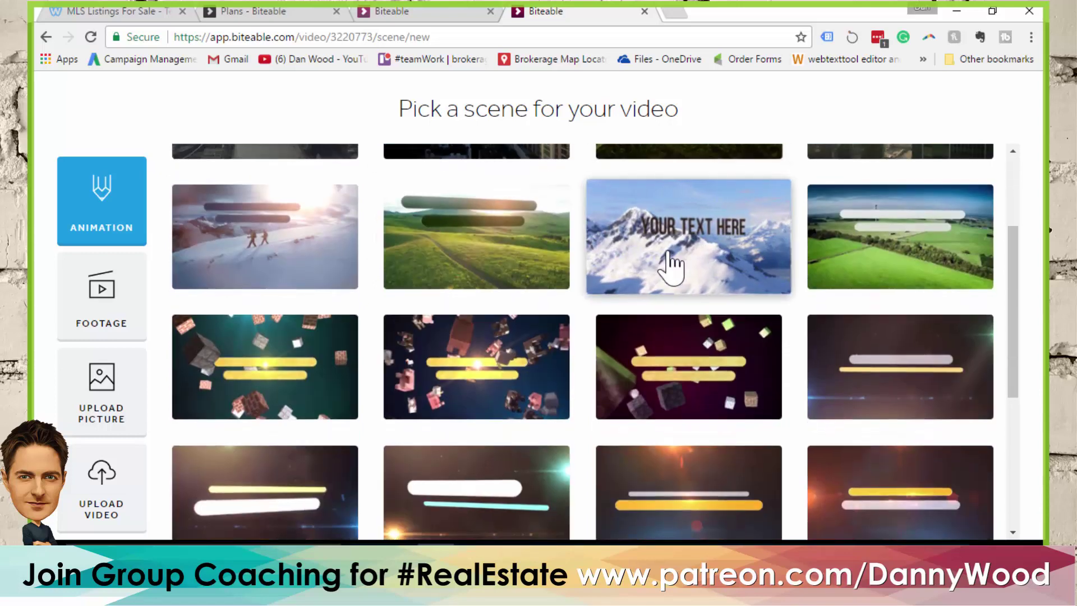
pyautogui.moveTo(480, 258)
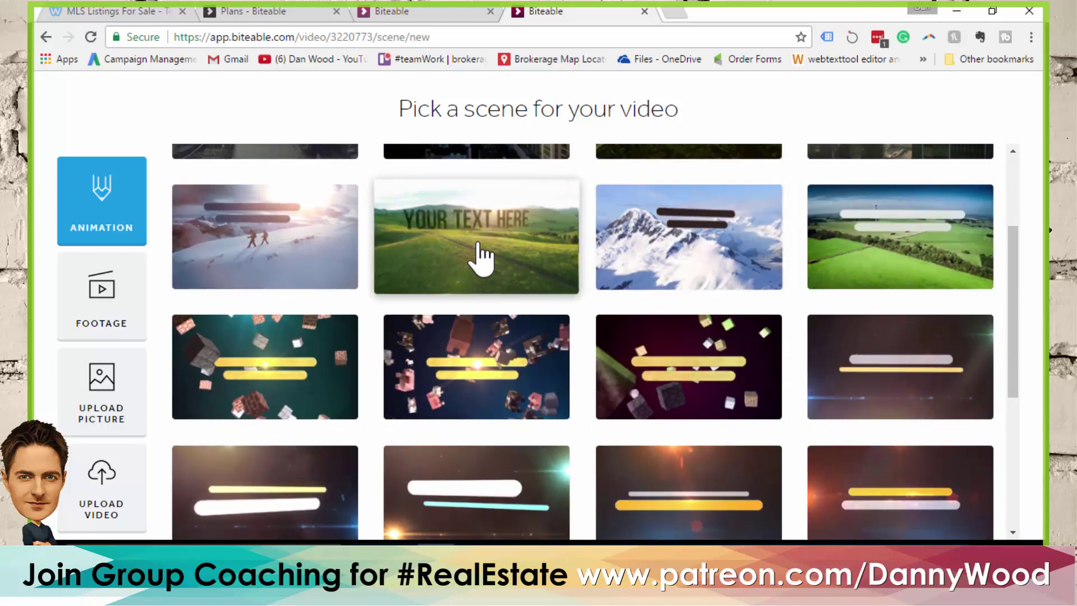
pyautogui.scroll(-3, 491, 250)
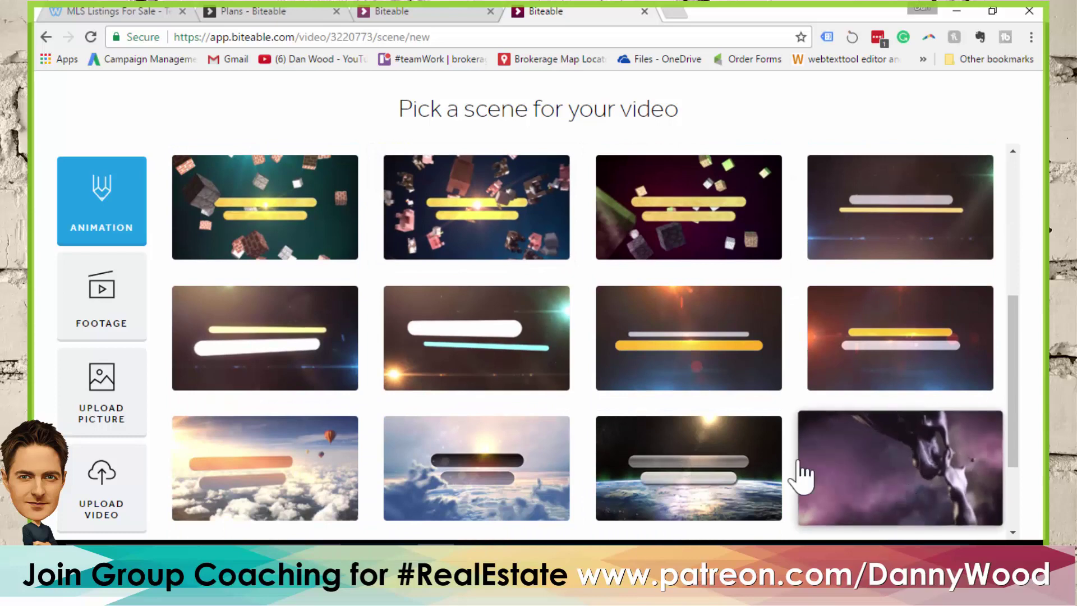
pyautogui.scroll(6, 578, 277)
pyautogui.click(313, 173)
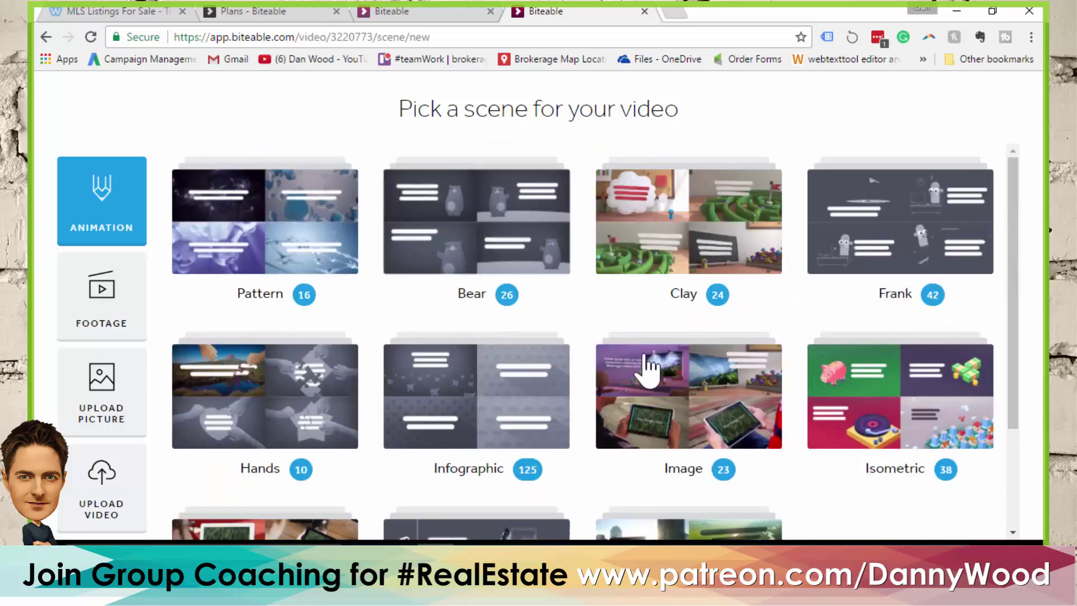
pyautogui.scroll(-2, 617, 347)
pyautogui.scroll(-1, 586, 335)
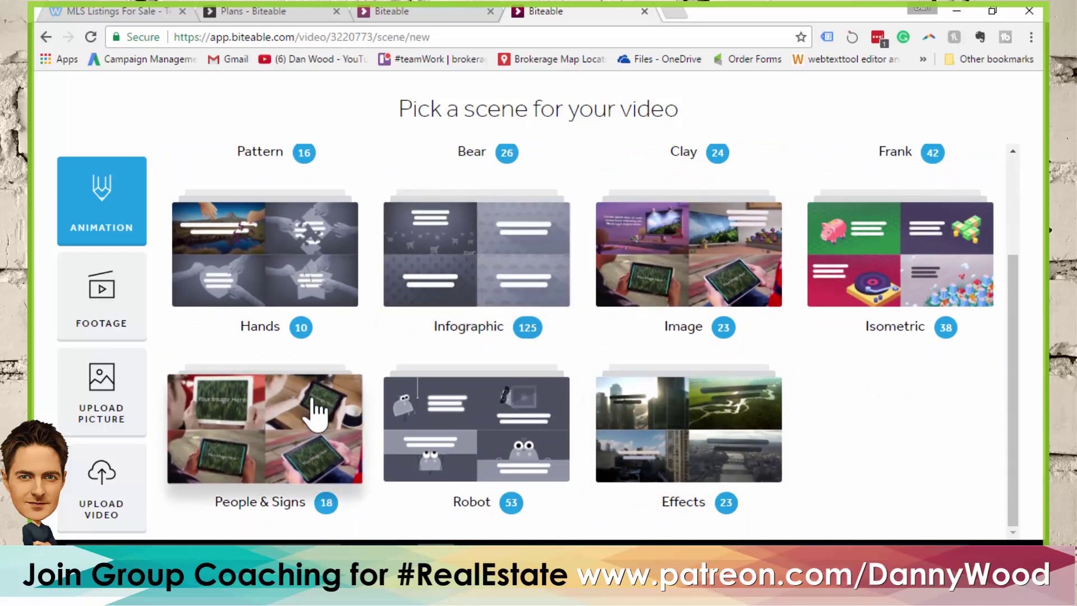
# Filter scenes to the Infographic category and load more designs
pyautogui.click(489, 269)
pyautogui.scroll(-5, 589, 289)
pyautogui.scroll(-6, 594, 290)
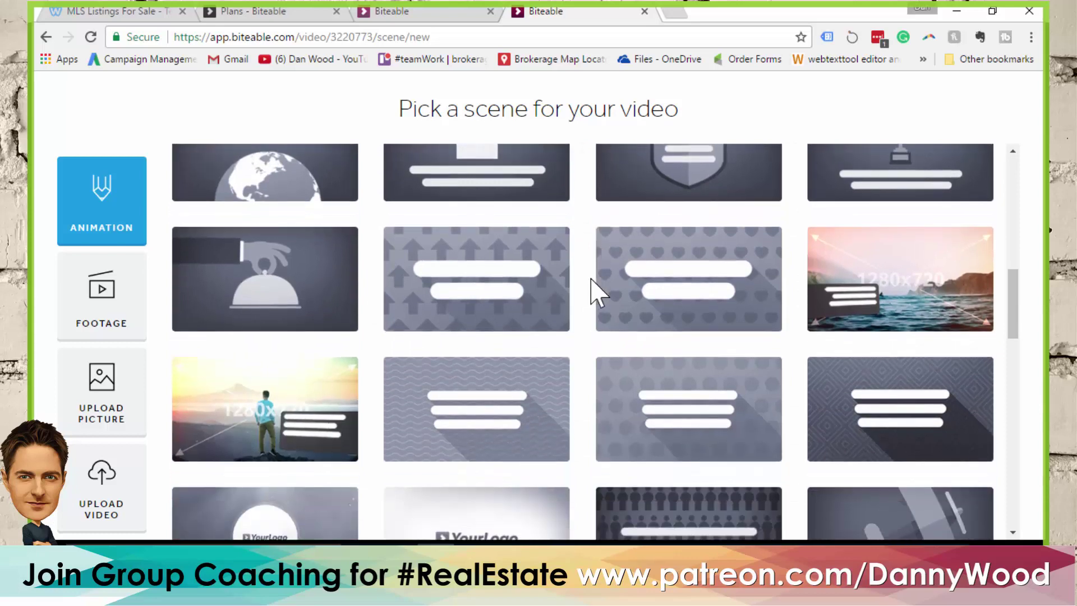
pyautogui.moveTo(872, 269)
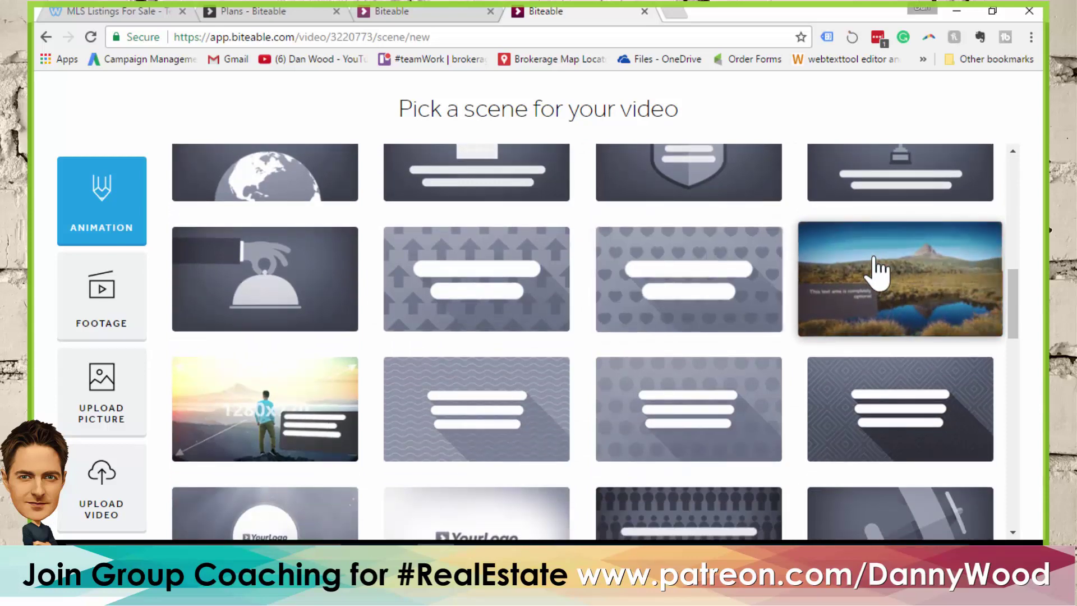
pyautogui.moveTo(252, 438)
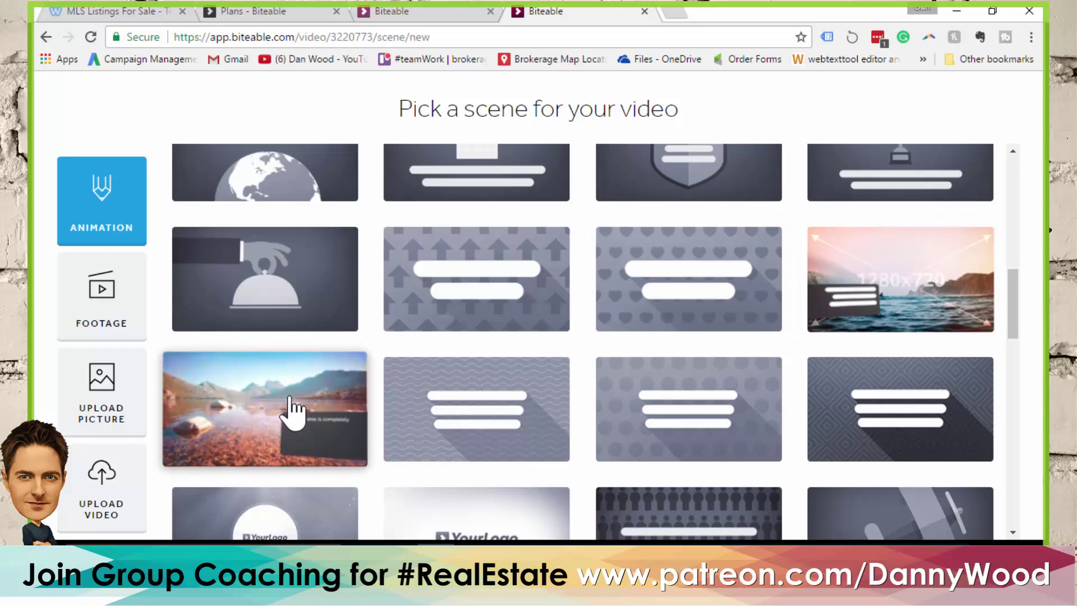
pyautogui.scroll(-1, 289, 409)
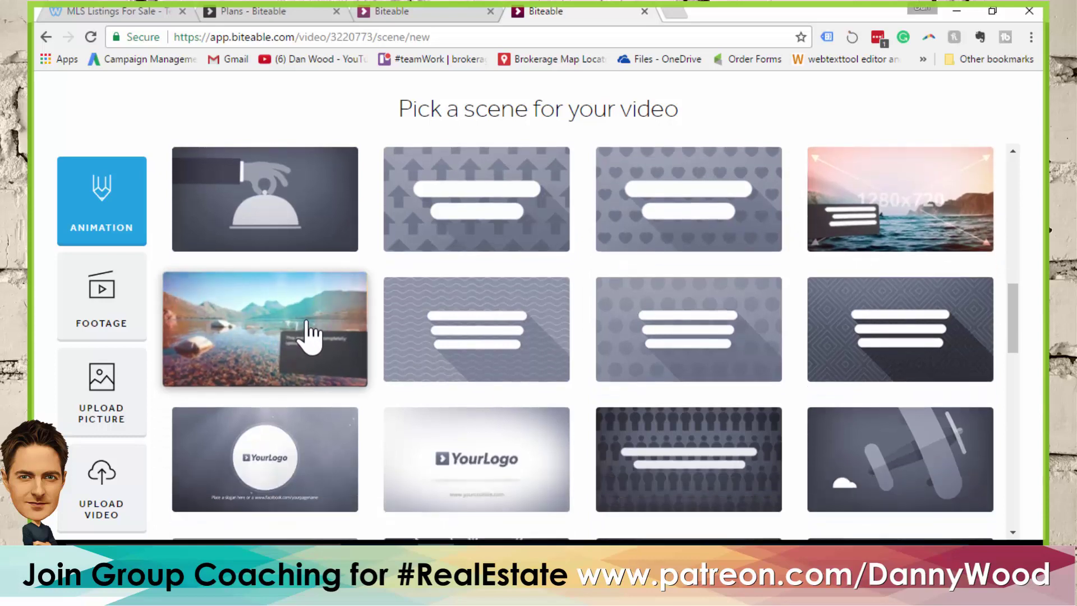
pyautogui.scroll(-10, 298, 325)
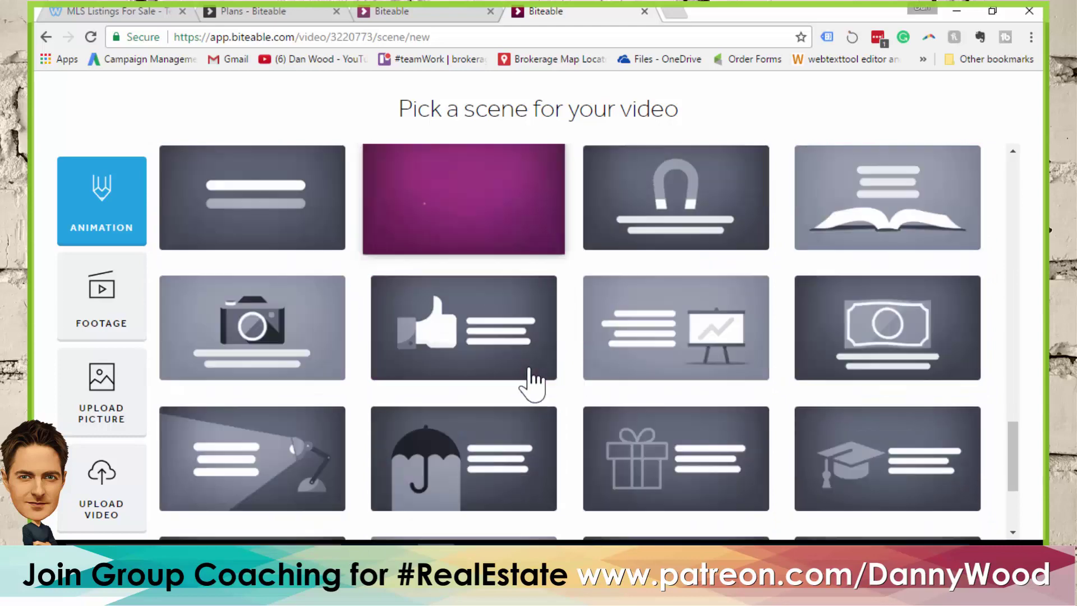
pyautogui.scroll(-3, 533, 385)
pyautogui.click(549, 512)
# Pick the misty forest landscape 1280x720 photo scene as the first scene
pyautogui.scroll(-18, 594, 395)
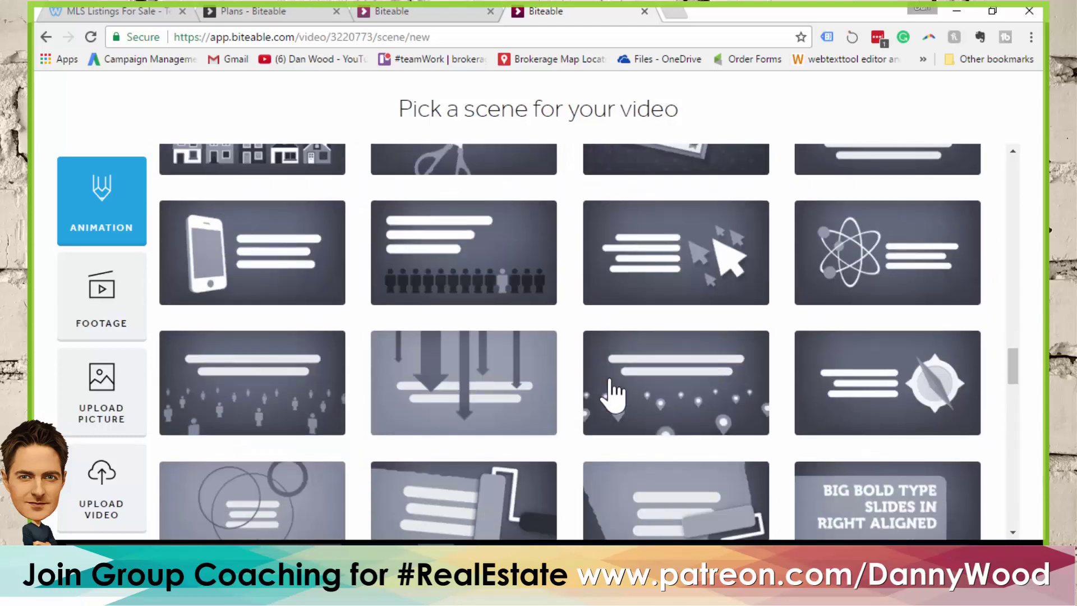
pyautogui.scroll(-2, 648, 359)
pyautogui.scroll(4, 659, 325)
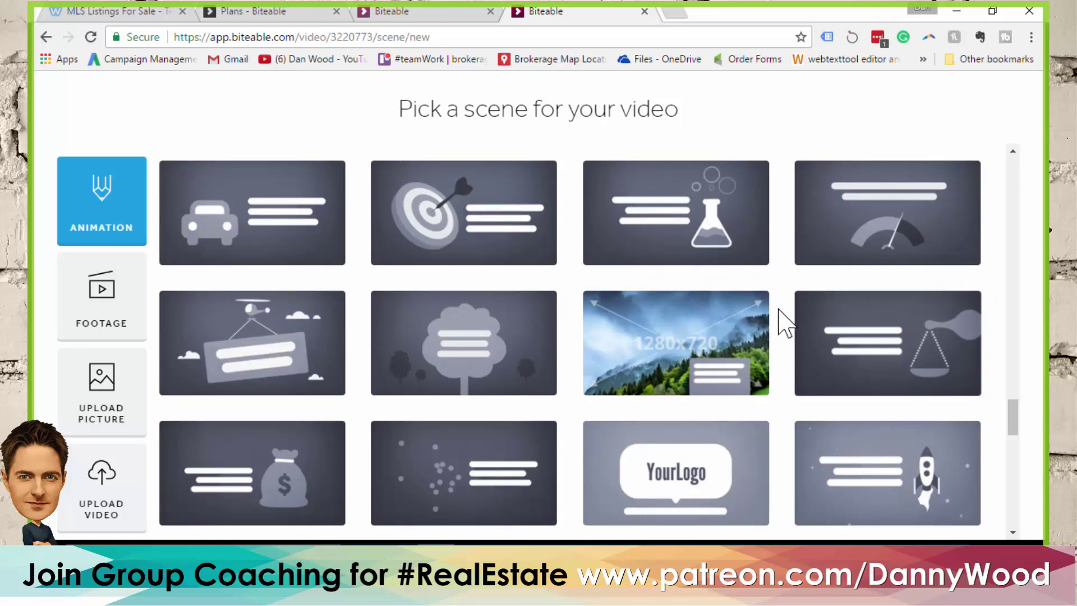
pyautogui.moveTo(743, 366)
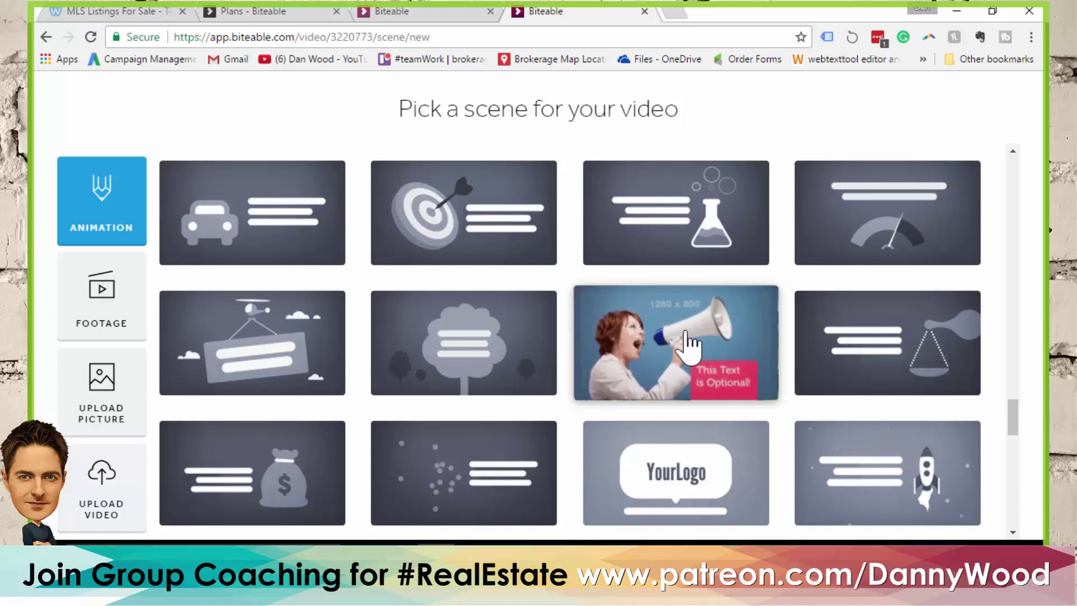
pyautogui.click(676, 351)
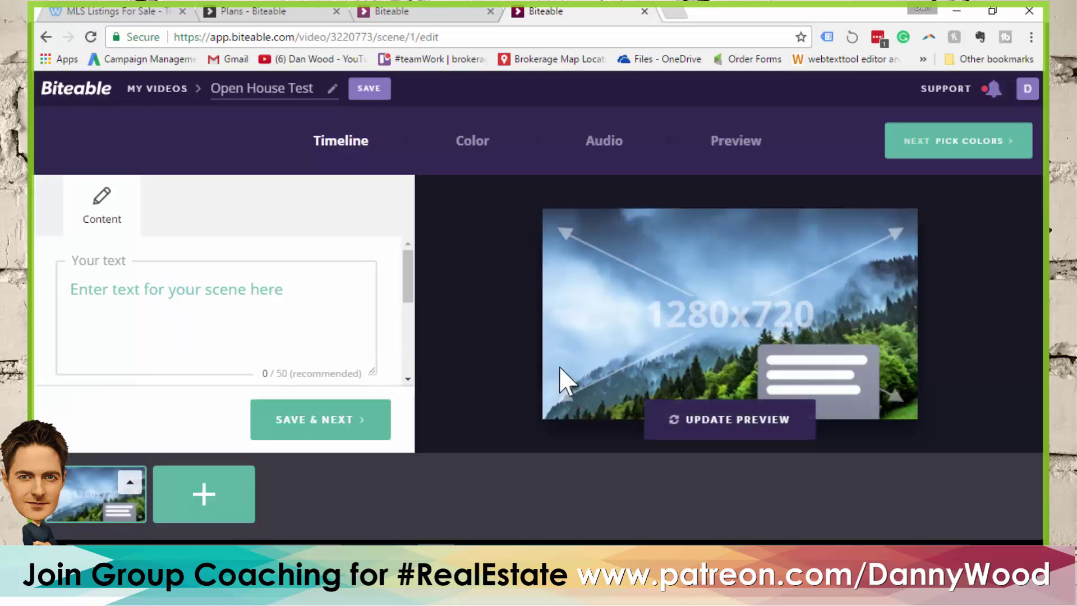
# Caption the first scene 'Open House' with 'Saturday from 2-4' on a second line
pyautogui.click(190, 293)
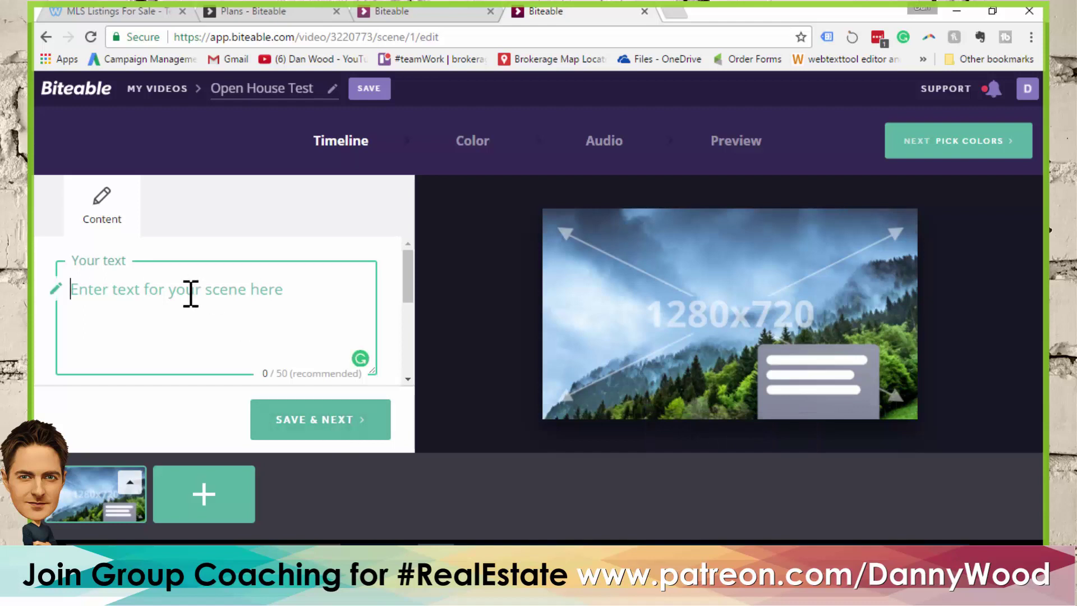
pyautogui.write('O')
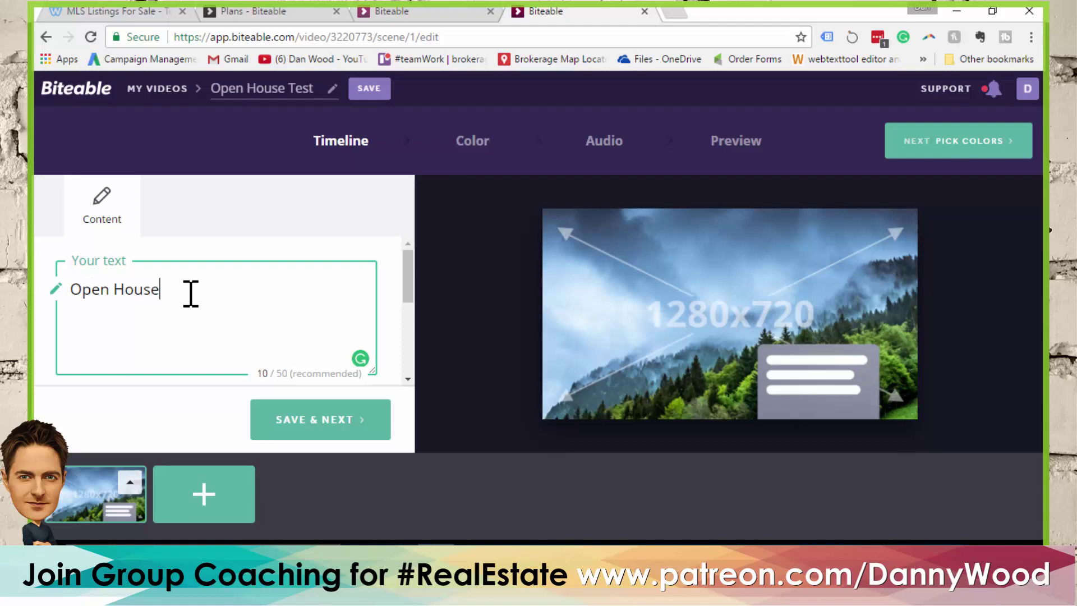
pyautogui.write('pen House')
pyautogui.press('Return')
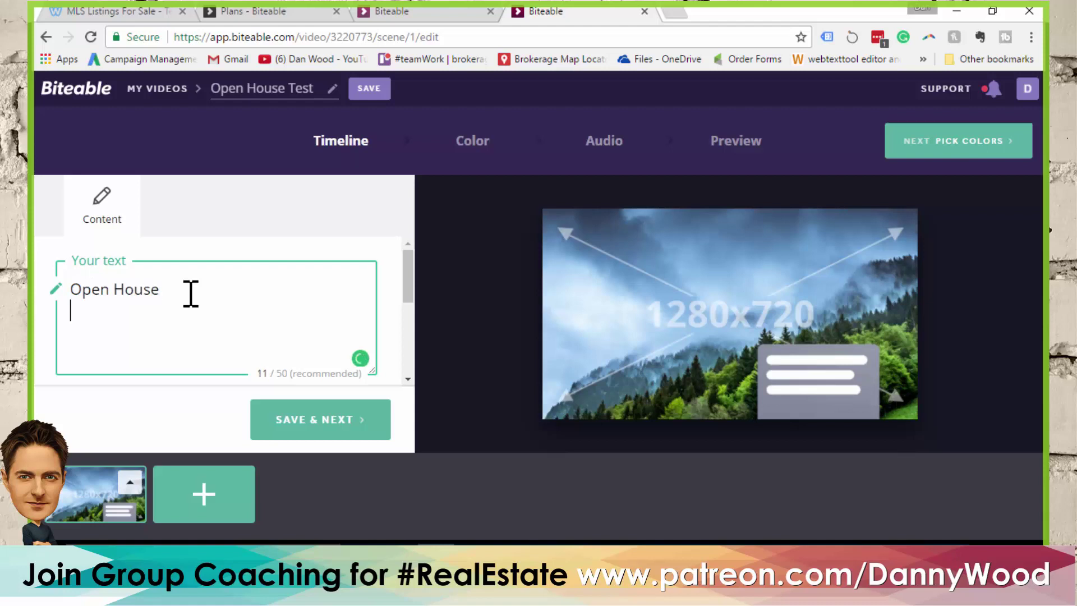
pyautogui.write('Saturday from 2-4')
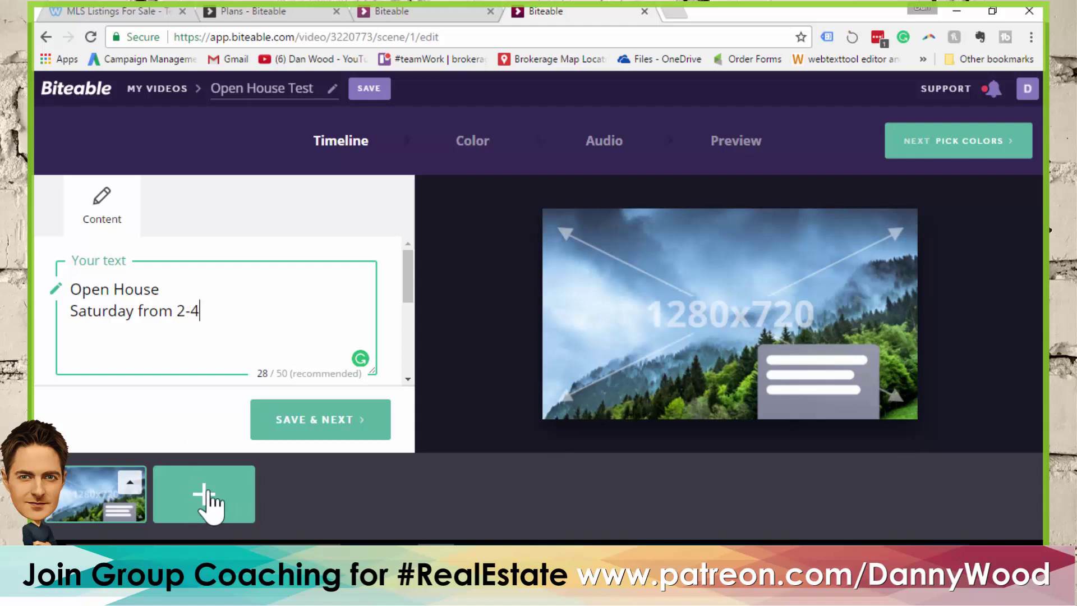
pyautogui.moveTo(409, 284); pyautogui.dragTo(414, 348)
pyautogui.click(279, 339)
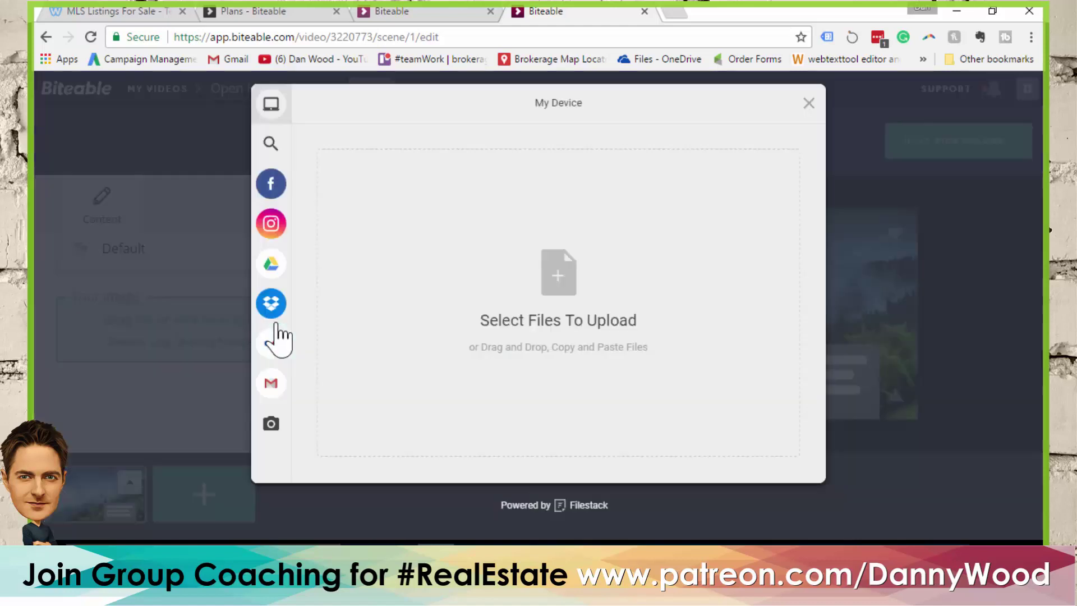
pyautogui.click(533, 283)
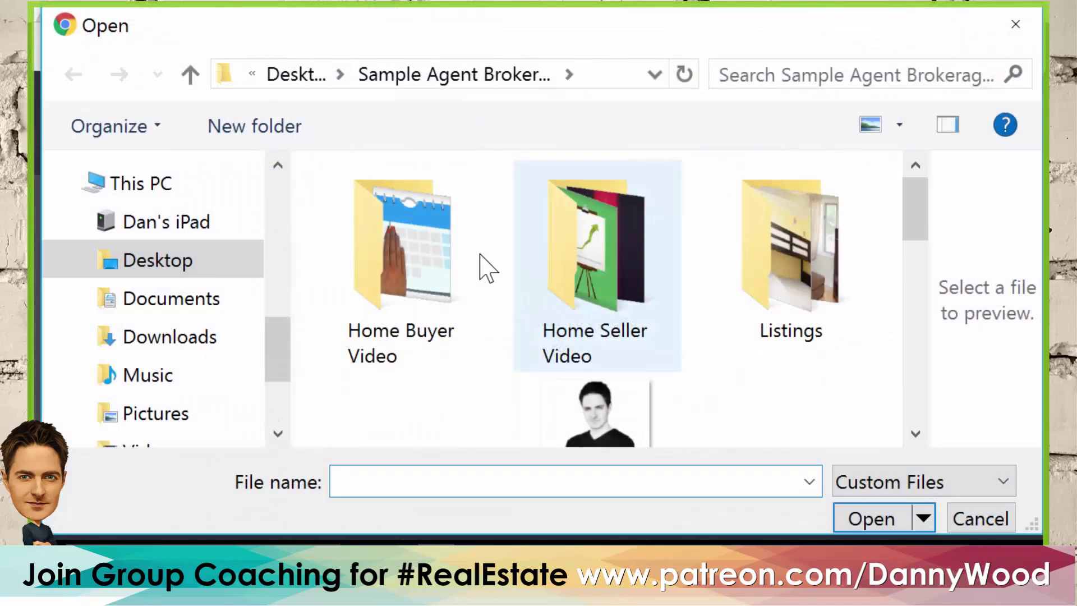
pyautogui.doubleClick(769, 253)
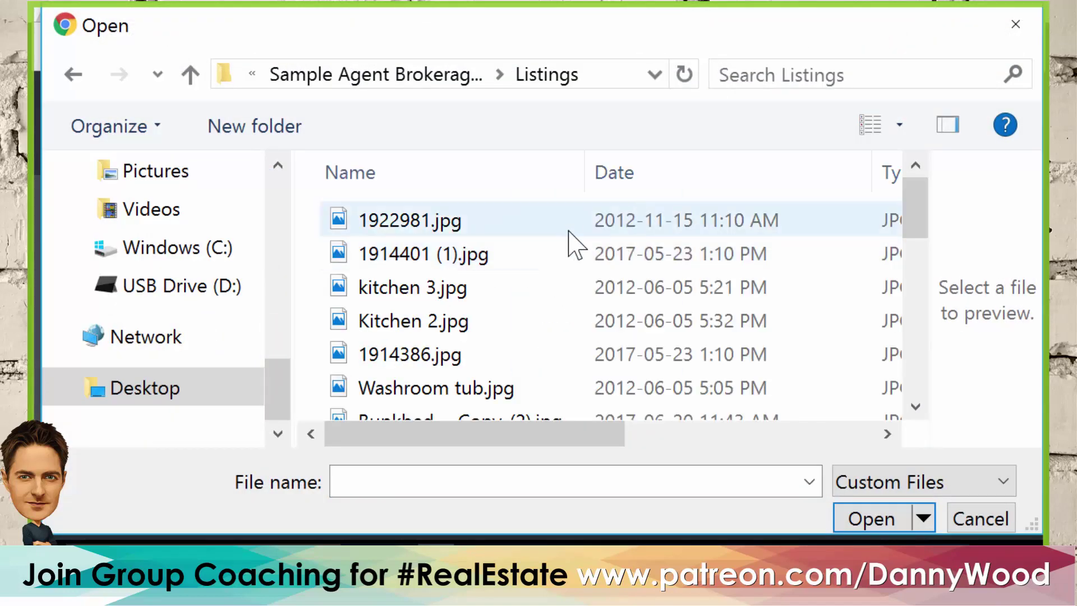
pyautogui.scroll(-3, 483, 303)
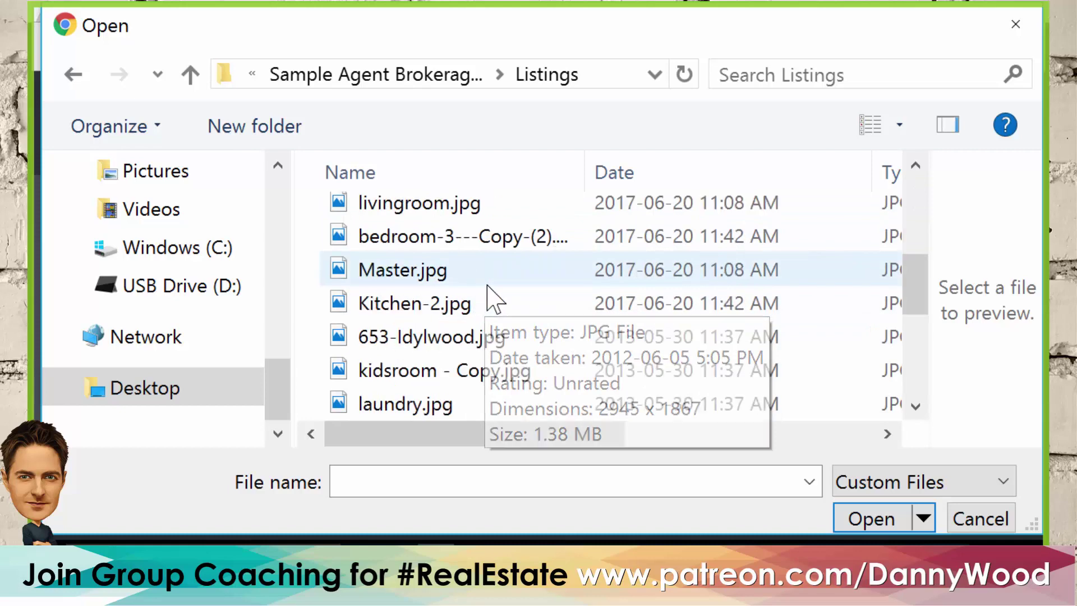
pyautogui.scroll(-3, 487, 297)
pyautogui.scroll(2, 487, 297)
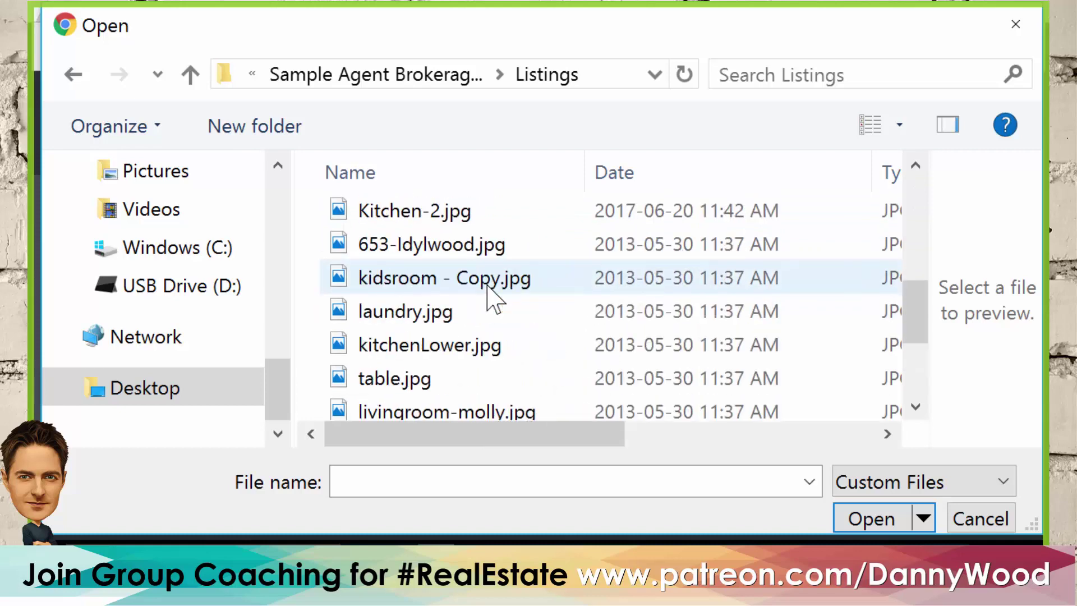
pyautogui.click(458, 247)
pyautogui.click(853, 516)
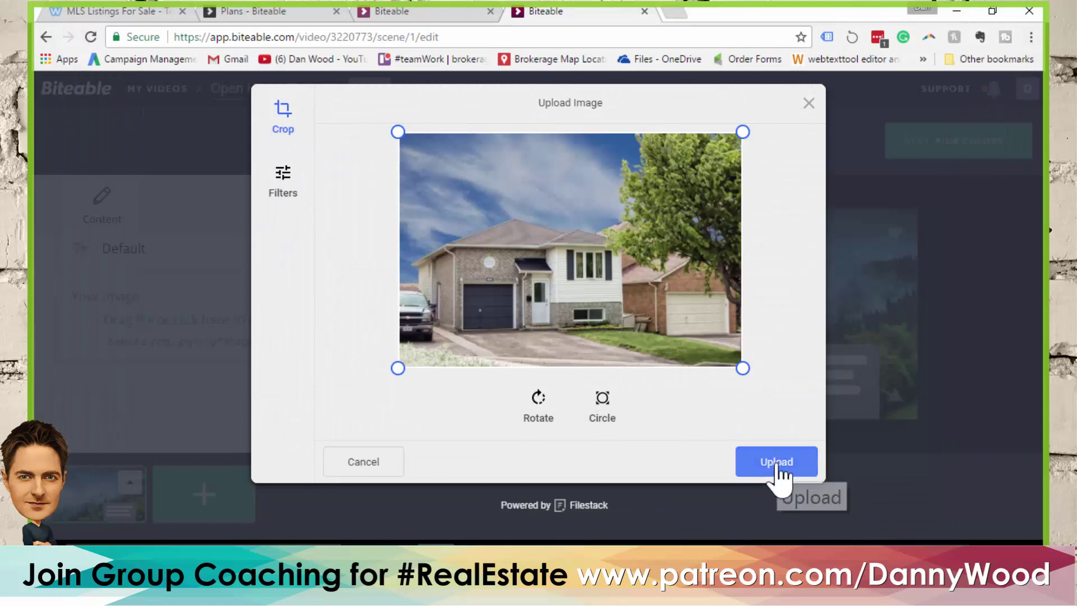
pyautogui.click(777, 465)
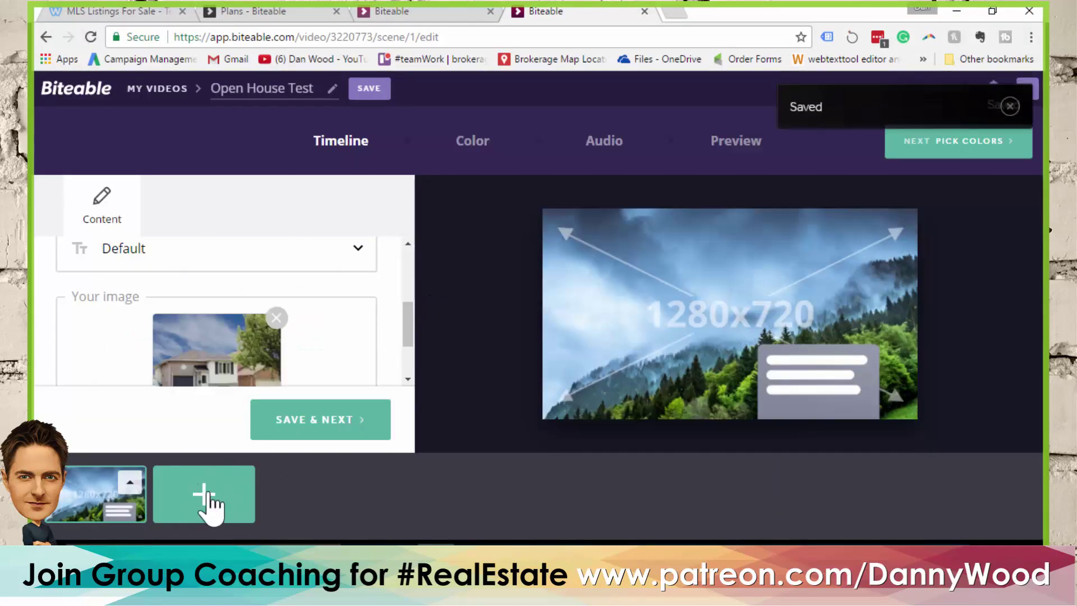
pyautogui.click(204, 494)
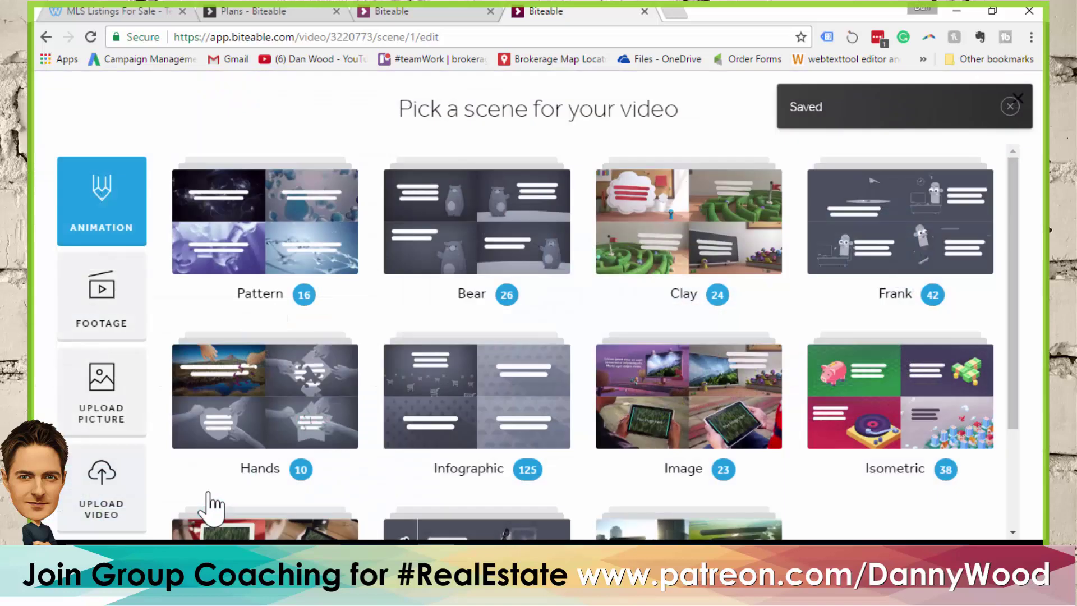
# Add the Infographic map-pin scene as scene 2
pyautogui.click(490, 405)
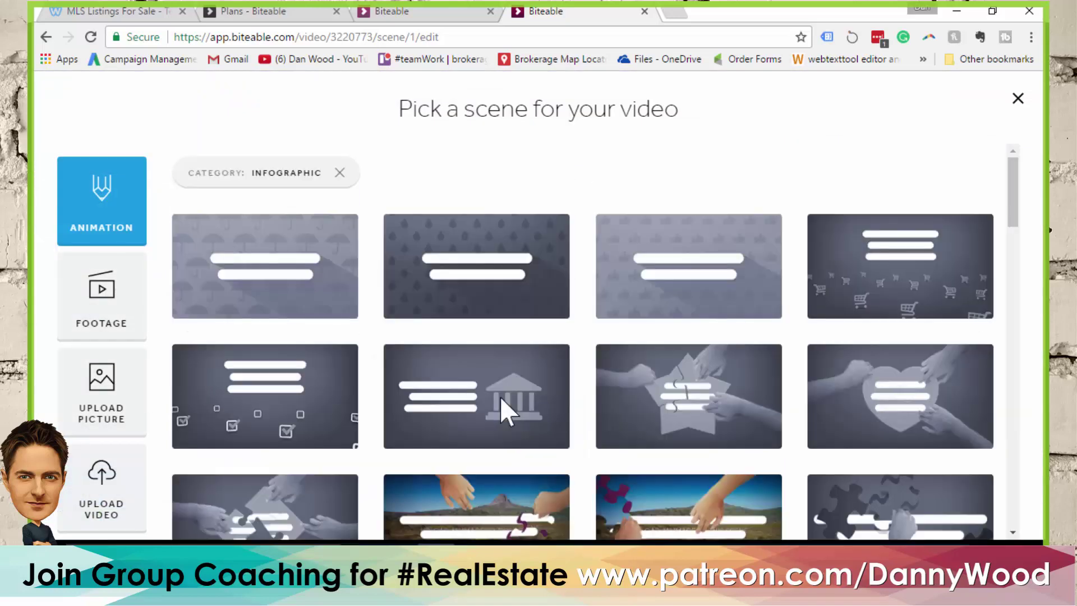
pyautogui.scroll(-8, 685, 308)
pyautogui.scroll(-9, 617, 317)
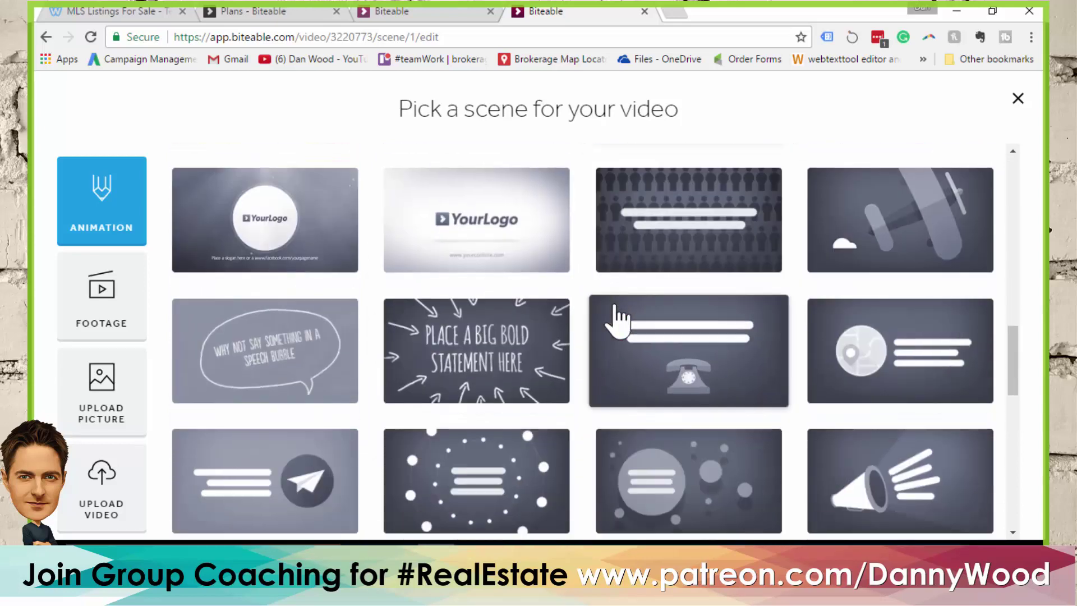
pyautogui.click(890, 368)
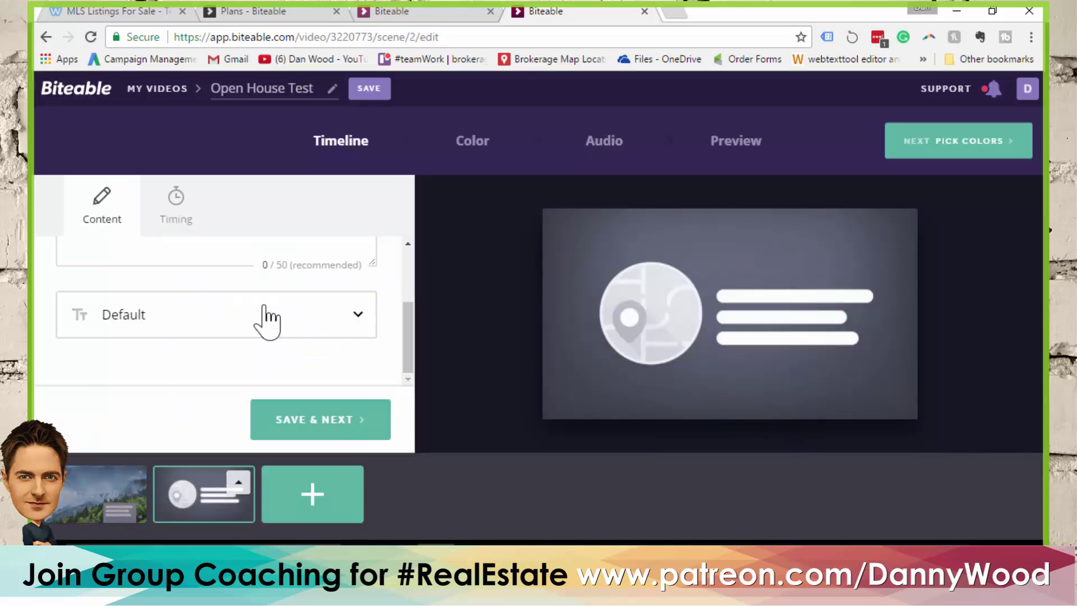
# Caption scene 2 'Located at' with the property's street address on the next line
pyautogui.scroll(3, 258, 344)
pyautogui.click(204, 297)
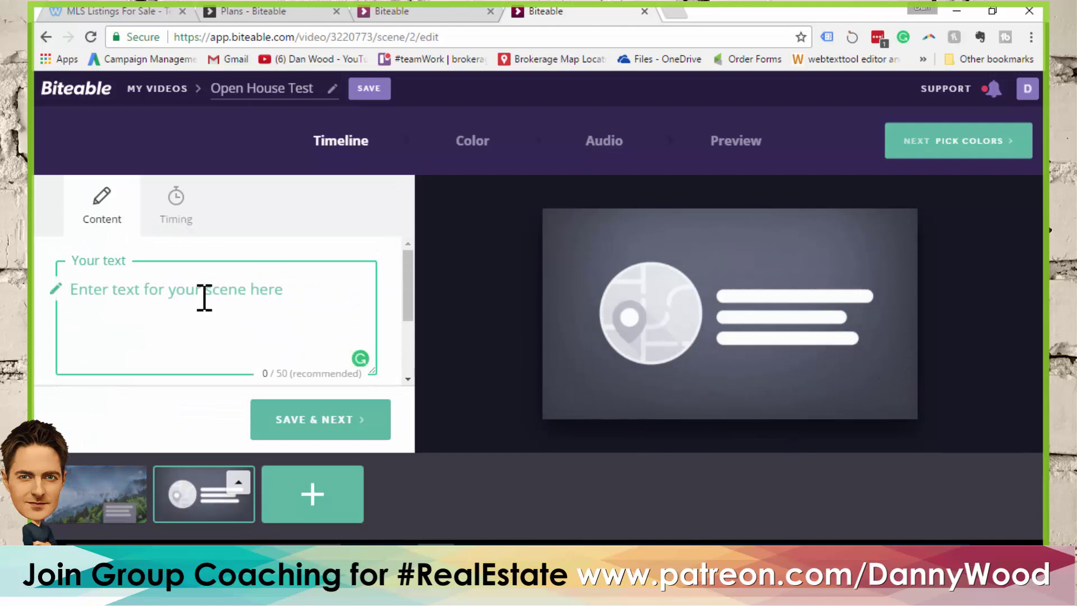
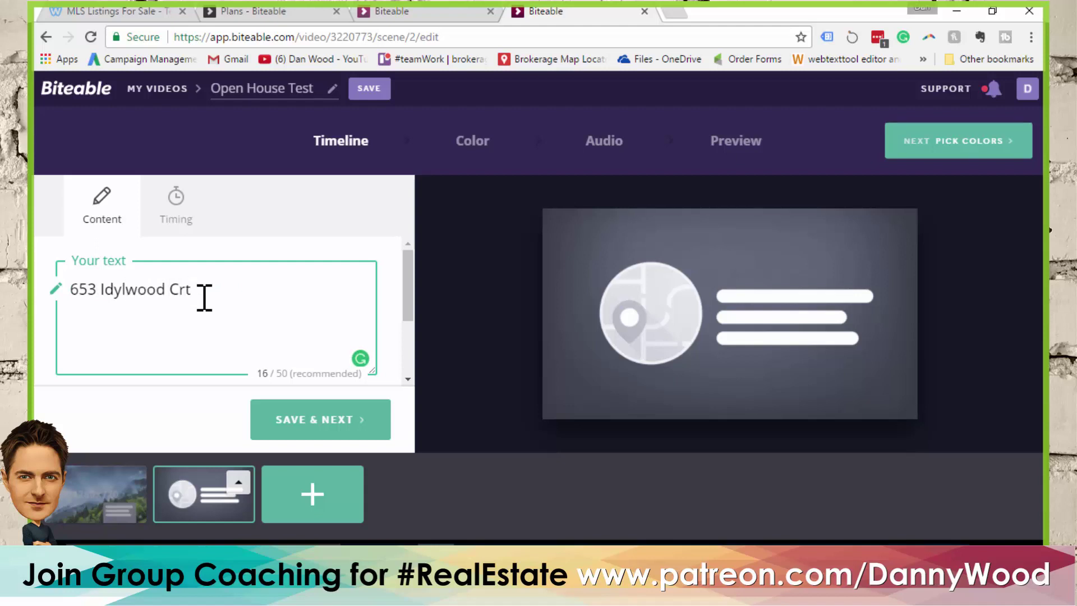
pyautogui.write('Located')
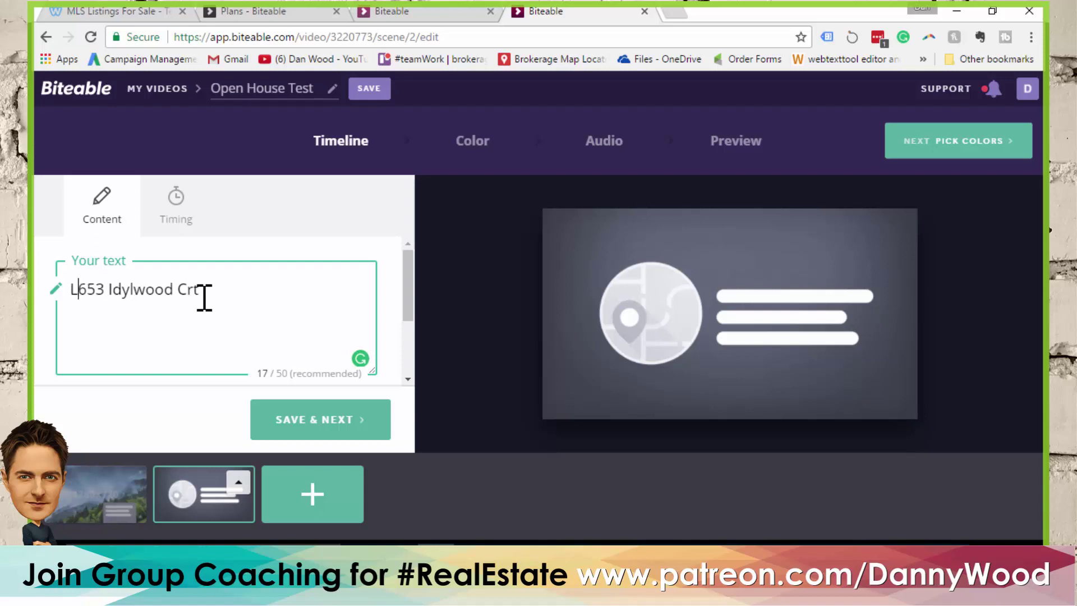
pyautogui.write(' at')
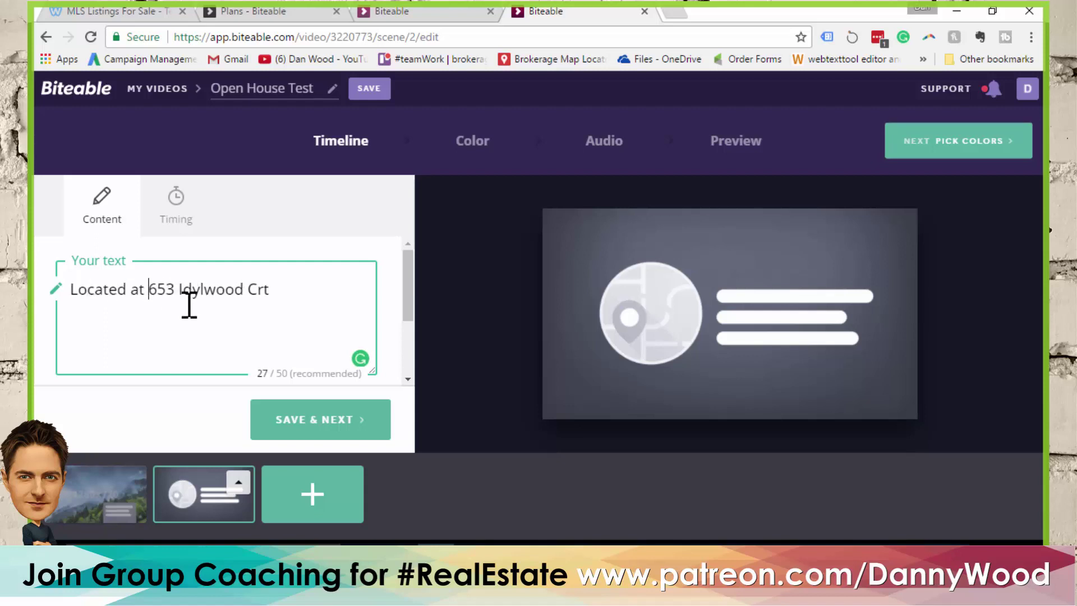
pyautogui.press('BackSpace')
pyautogui.press('Return')
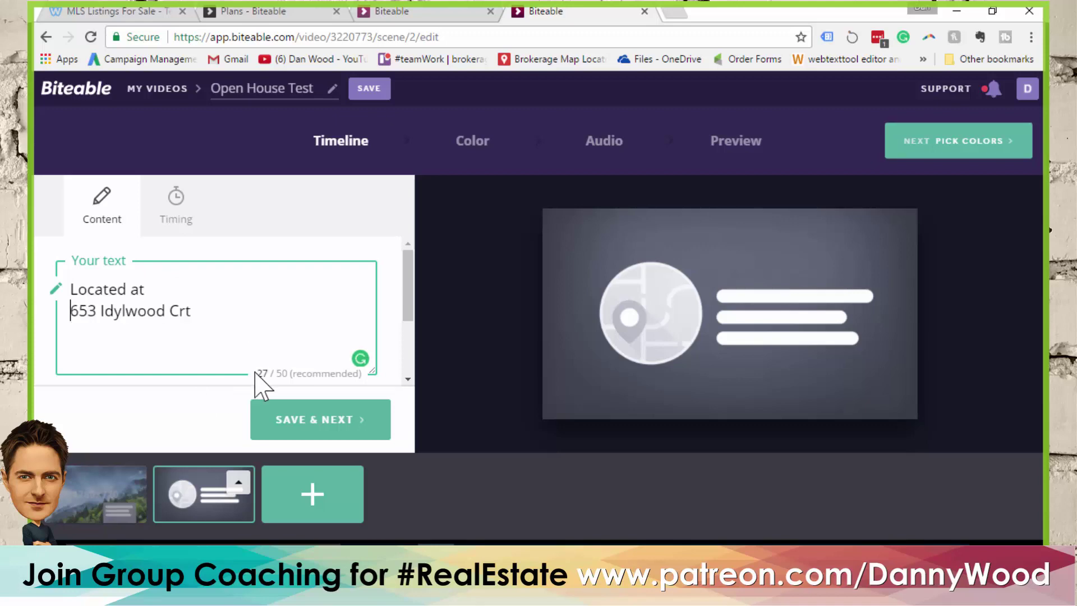
# Load more scene designs and add the calendar infographic as scene 3
pyautogui.click(308, 499)
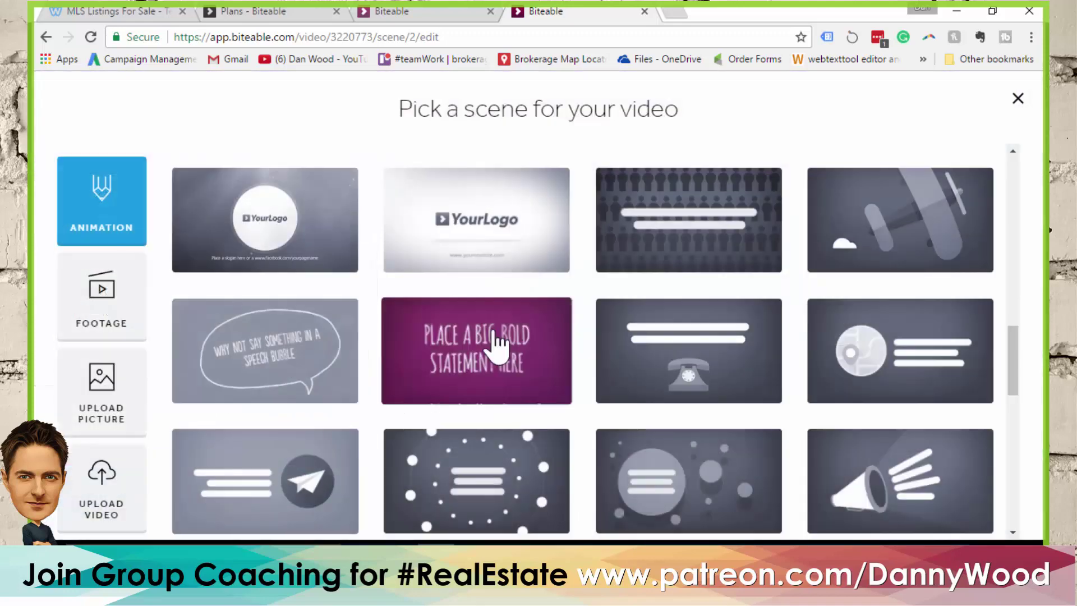
pyautogui.scroll(-4, 696, 314)
pyautogui.scroll(-3, 694, 312)
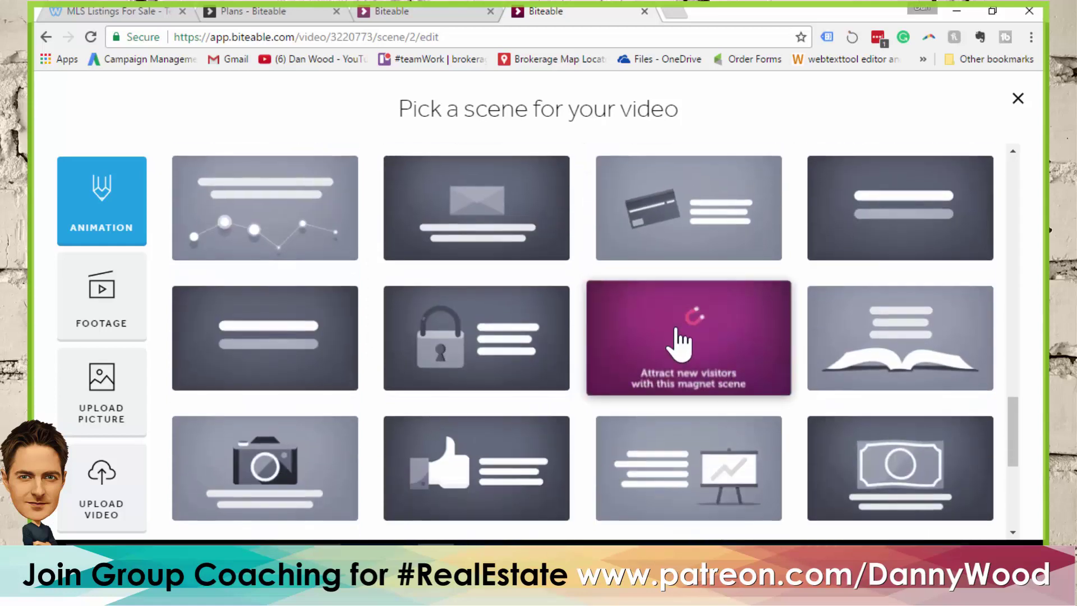
pyautogui.scroll(-3, 668, 345)
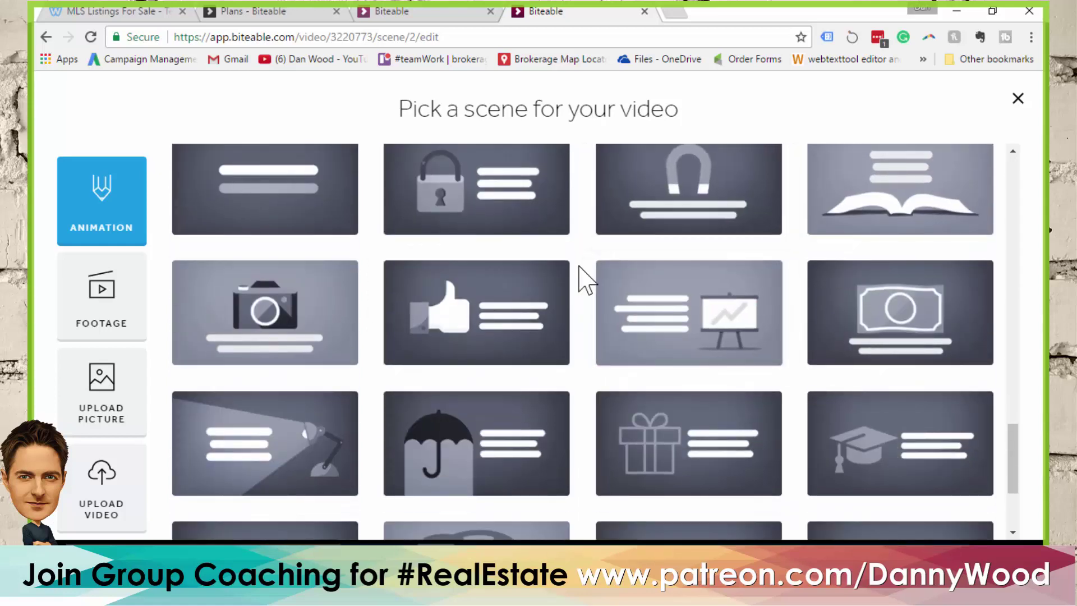
pyautogui.scroll(-3, 586, 284)
pyautogui.click(555, 499)
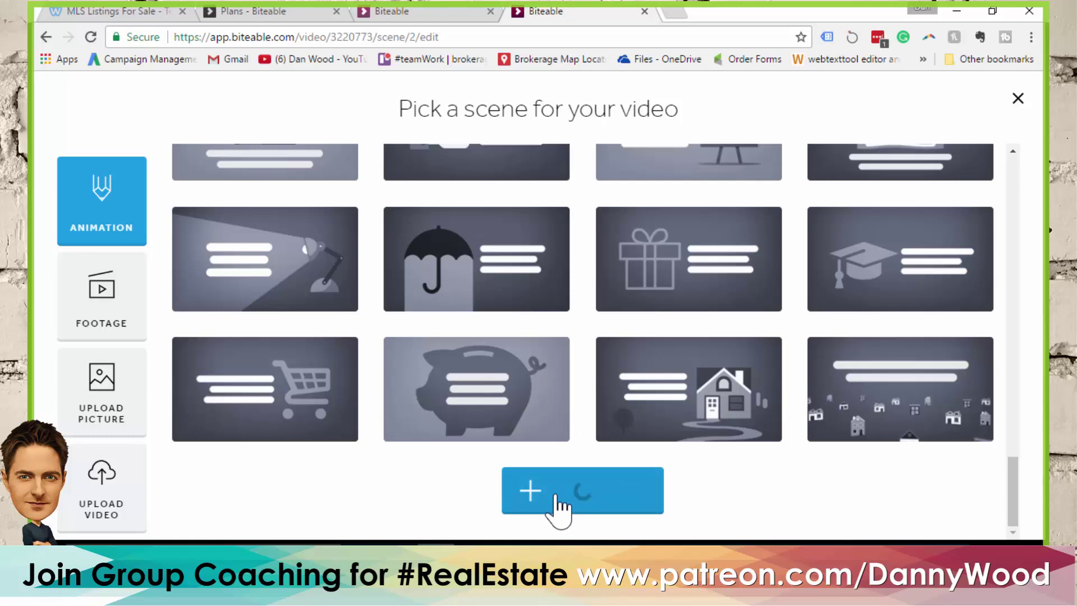
pyautogui.scroll(-3, 587, 331)
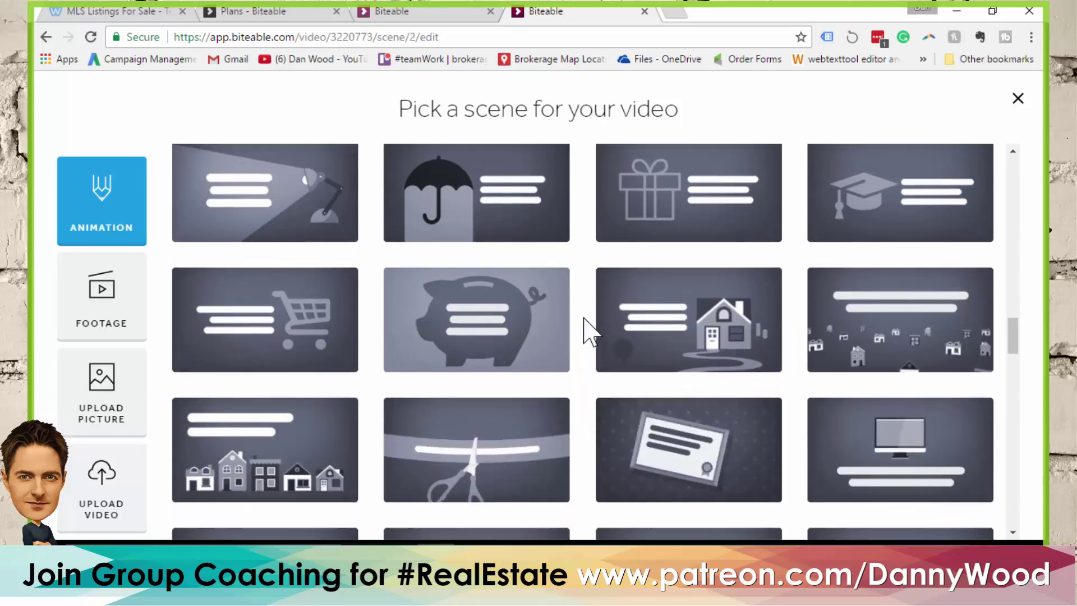
pyautogui.scroll(-10, 587, 331)
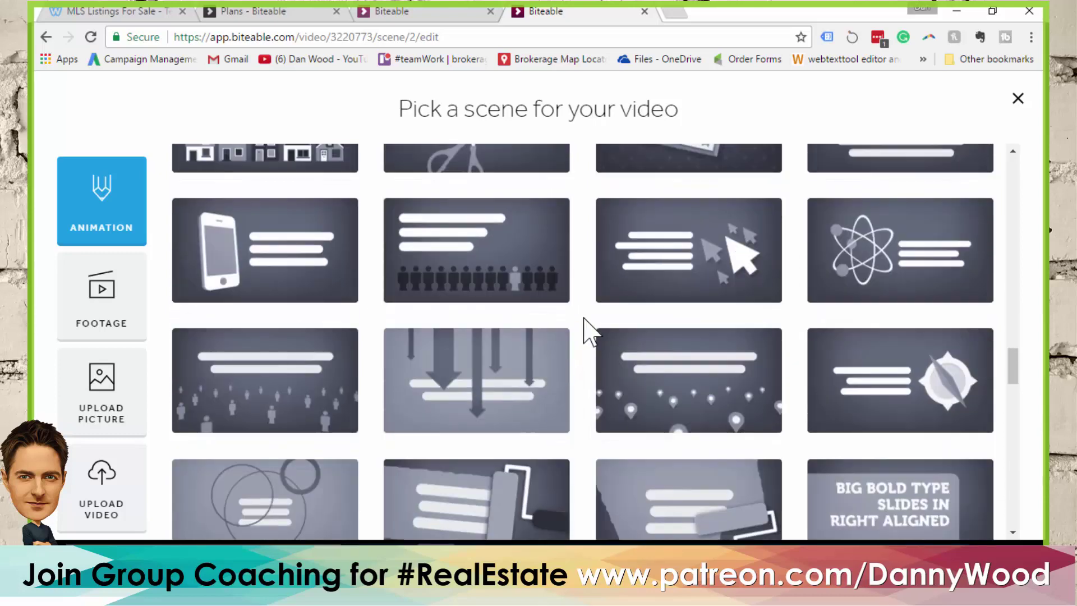
pyautogui.scroll(-8, 587, 331)
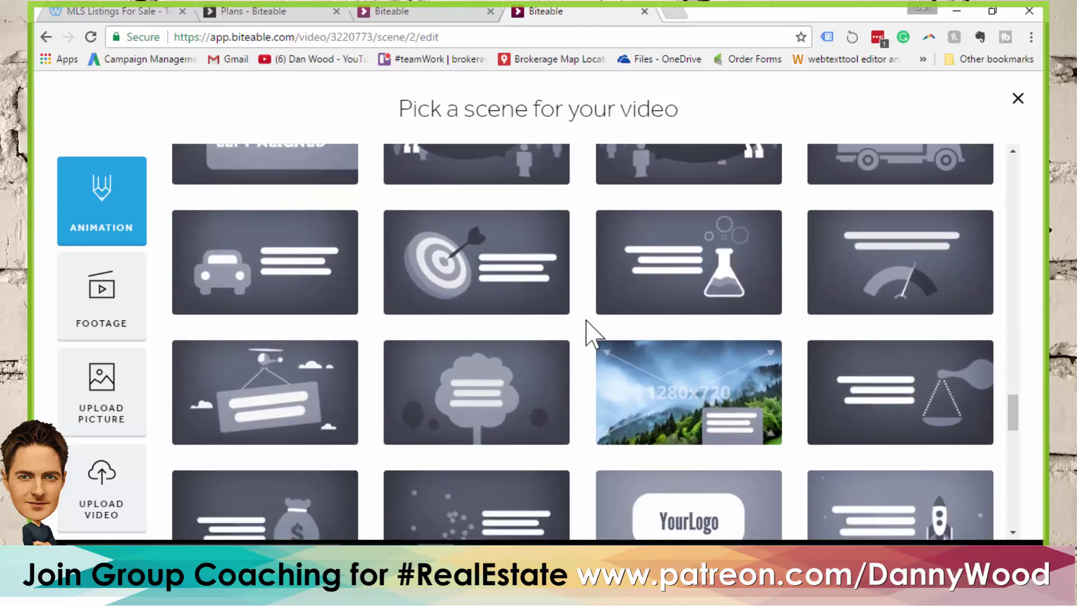
pyautogui.scroll(-4, 587, 334)
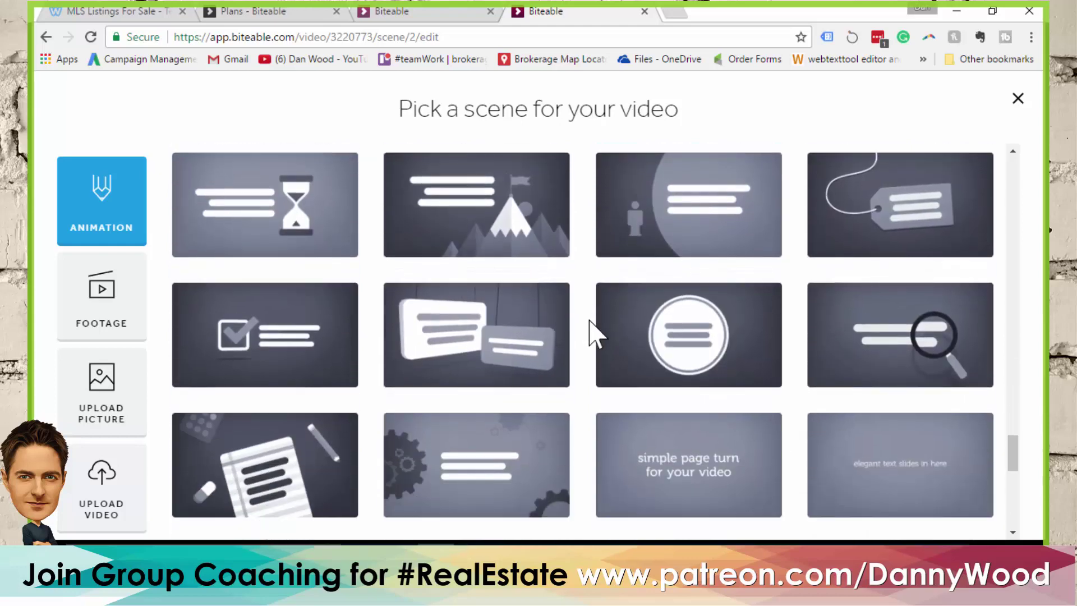
pyautogui.scroll(-10, 588, 334)
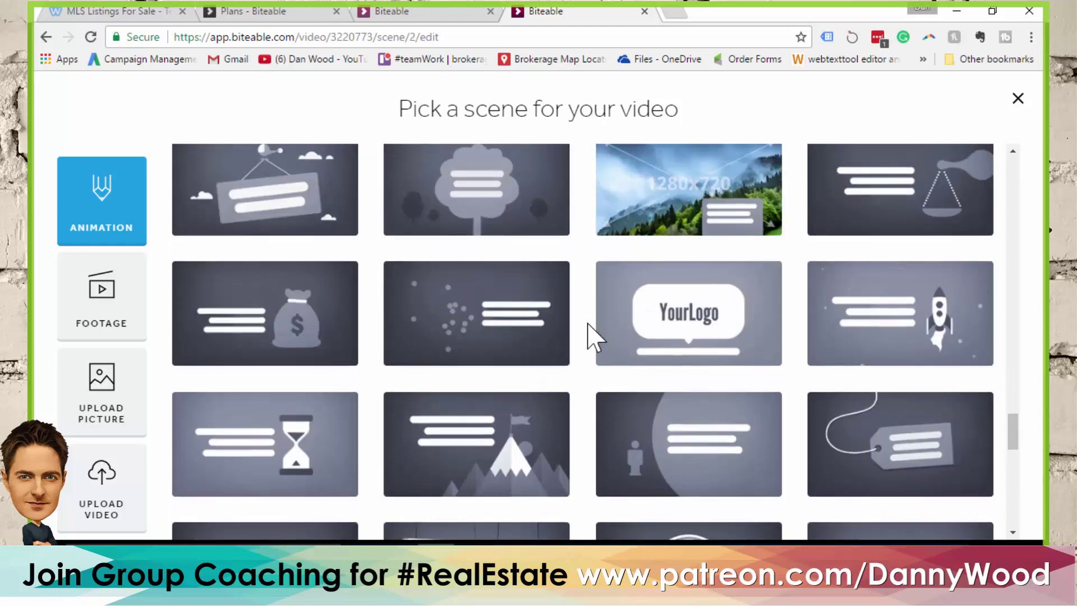
pyautogui.scroll(5, 587, 334)
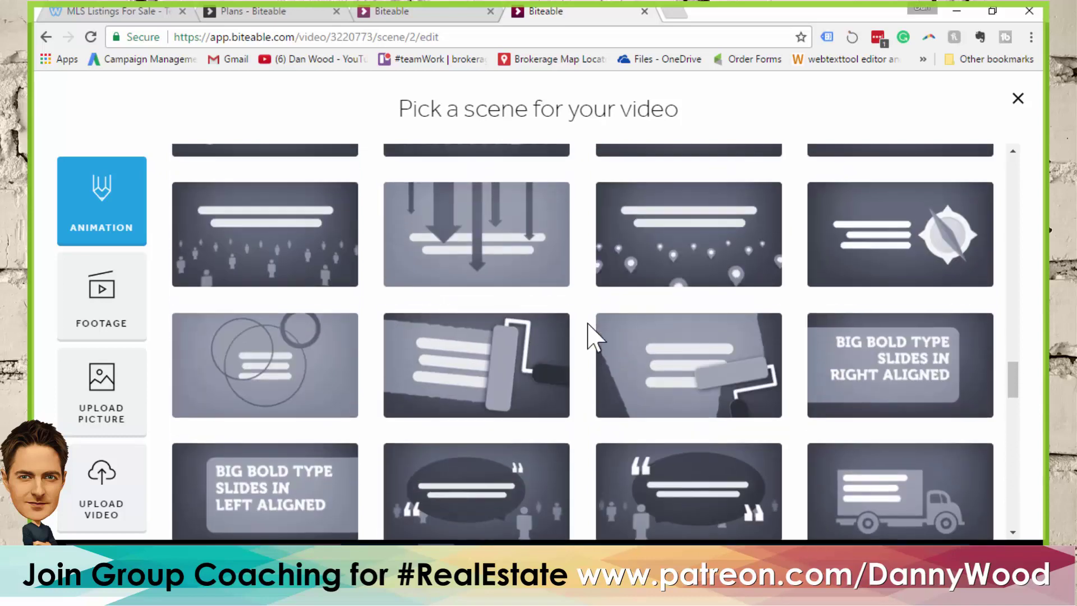
pyautogui.scroll(3, 587, 334)
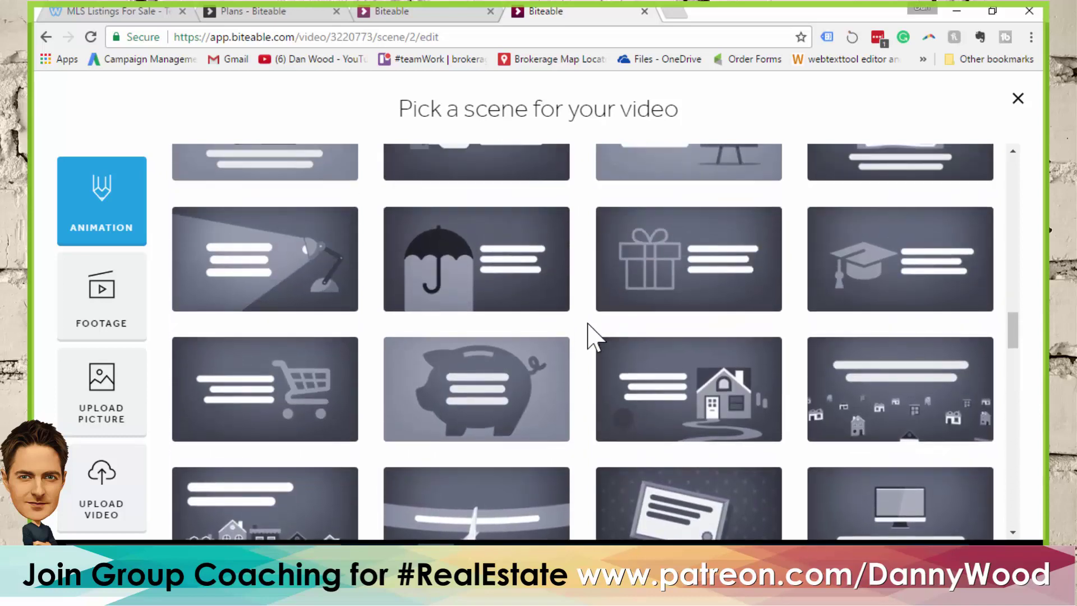
pyautogui.scroll(8, 587, 334)
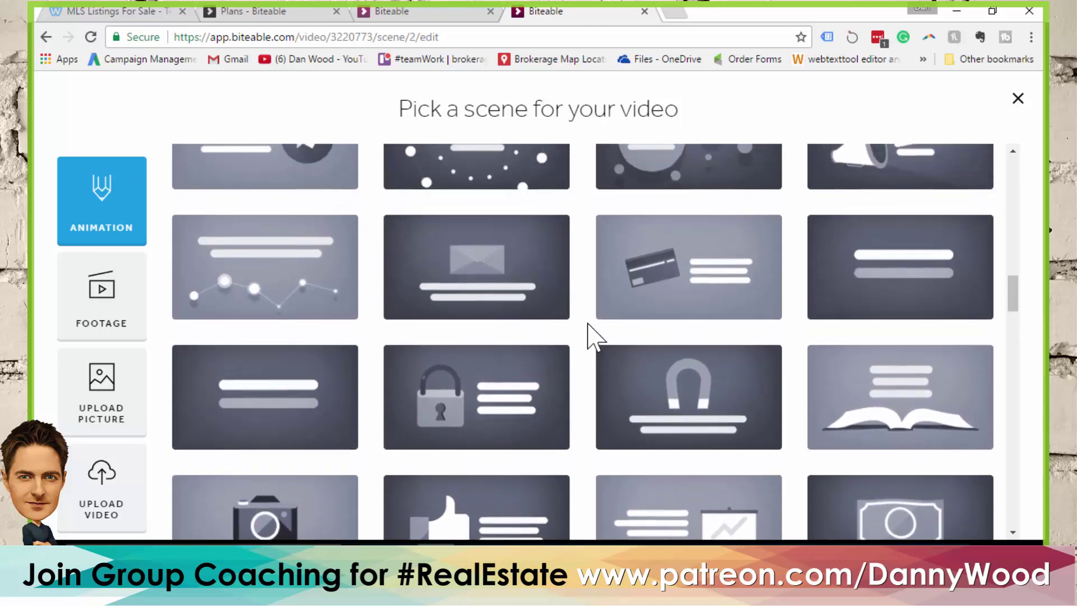
pyautogui.scroll(6, 587, 337)
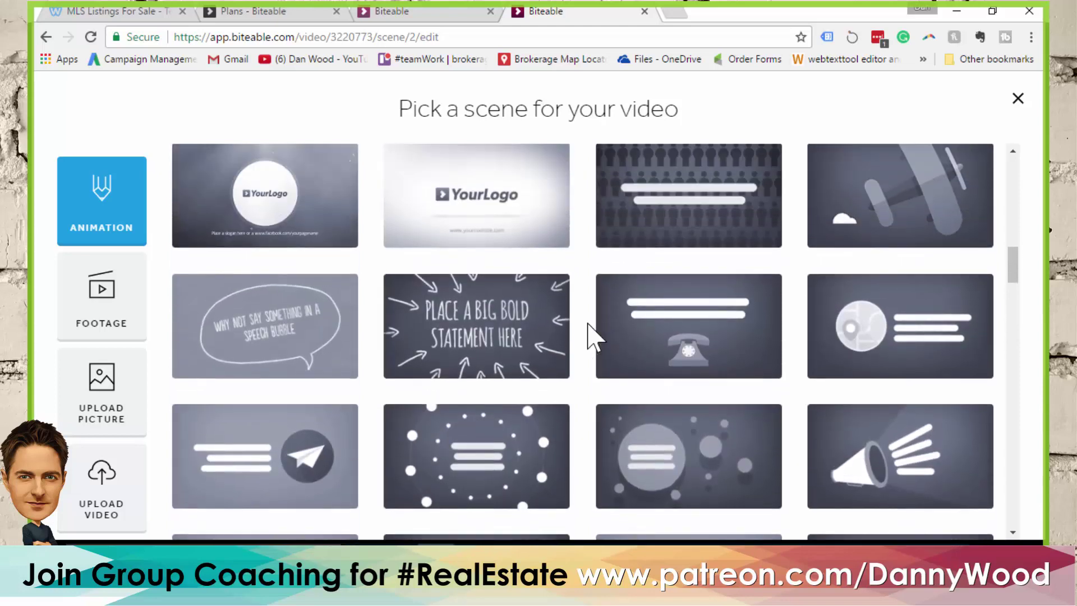
pyautogui.scroll(5, 587, 334)
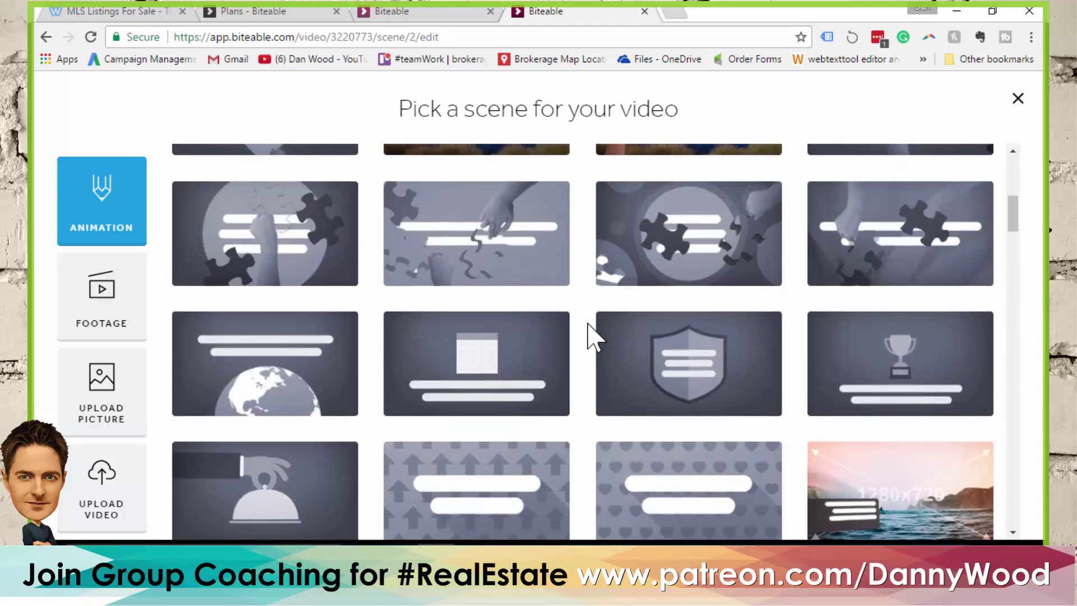
pyautogui.click(470, 359)
# Caption scene 3 'Saturday from 2-4' with 'Can't make that day or time?' below
pyautogui.click(192, 302)
pyautogui.write('Saturday')
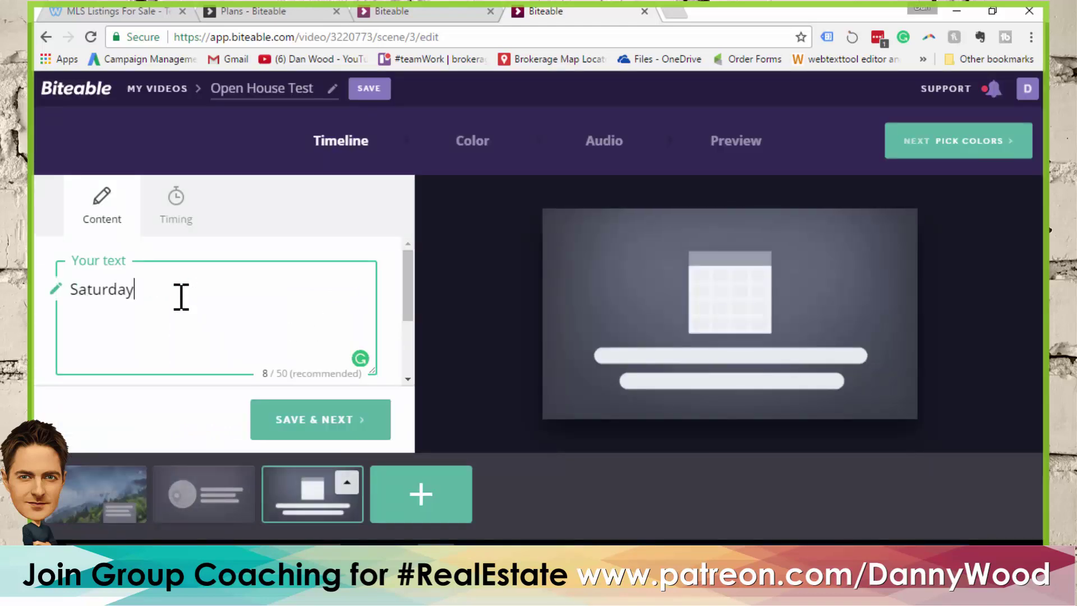
pyautogui.write(' from 2-4')
pyautogui.press('Return')
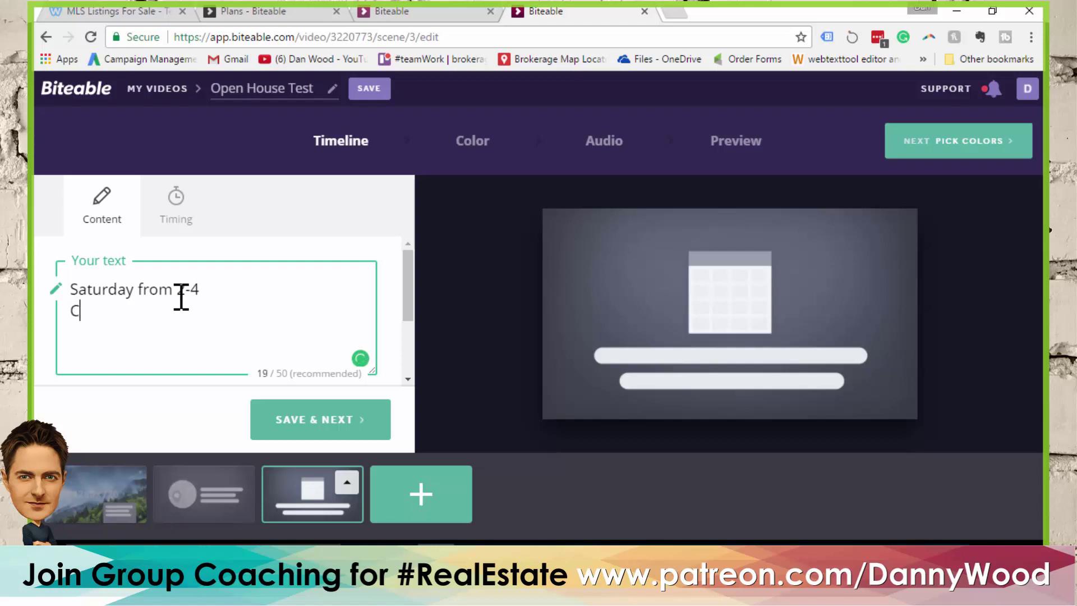
pyautogui.write("Can't make ")
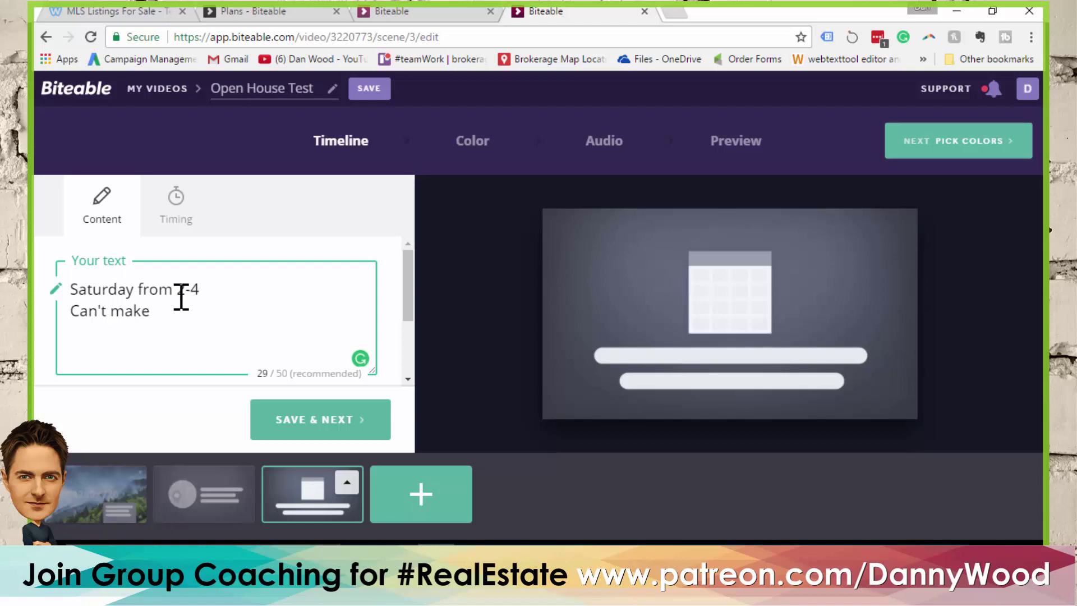
pyautogui.write('that day or time?')
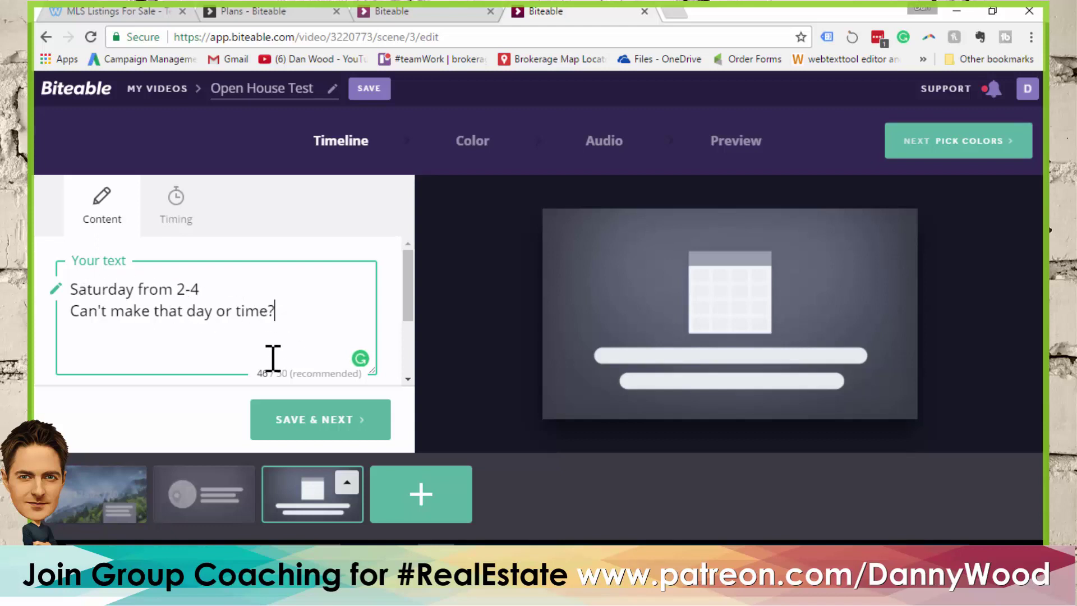
# Add a period after 'Saturday from 2-4' in the calendar scene's caption
pyautogui.doubleClick(261, 374)
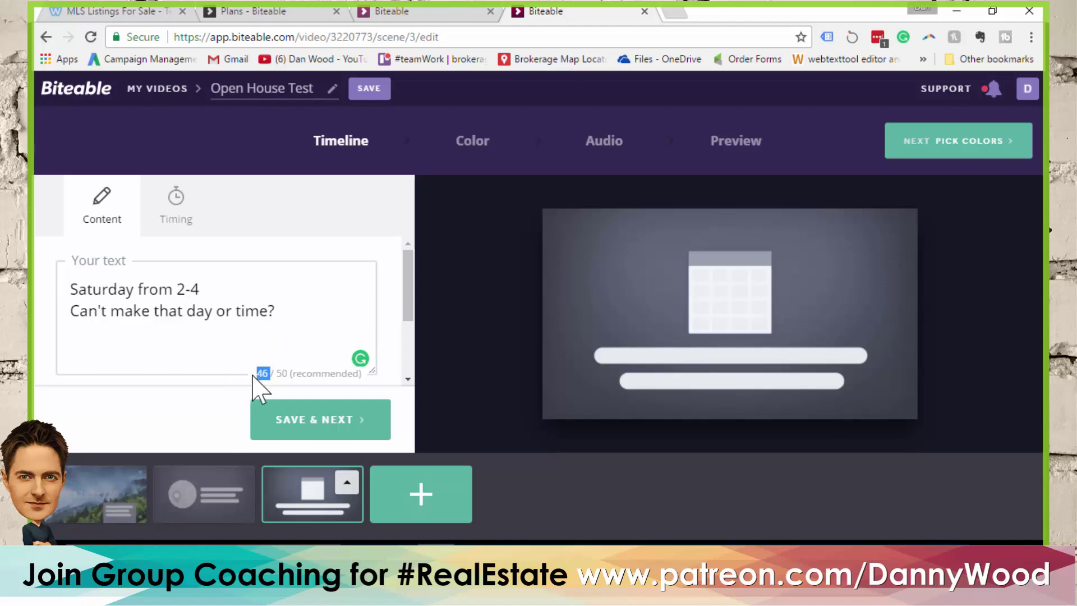
pyautogui.doubleClick(282, 374)
pyautogui.click(257, 330)
pyautogui.moveTo(288, 315); pyautogui.dragTo(58, 290)
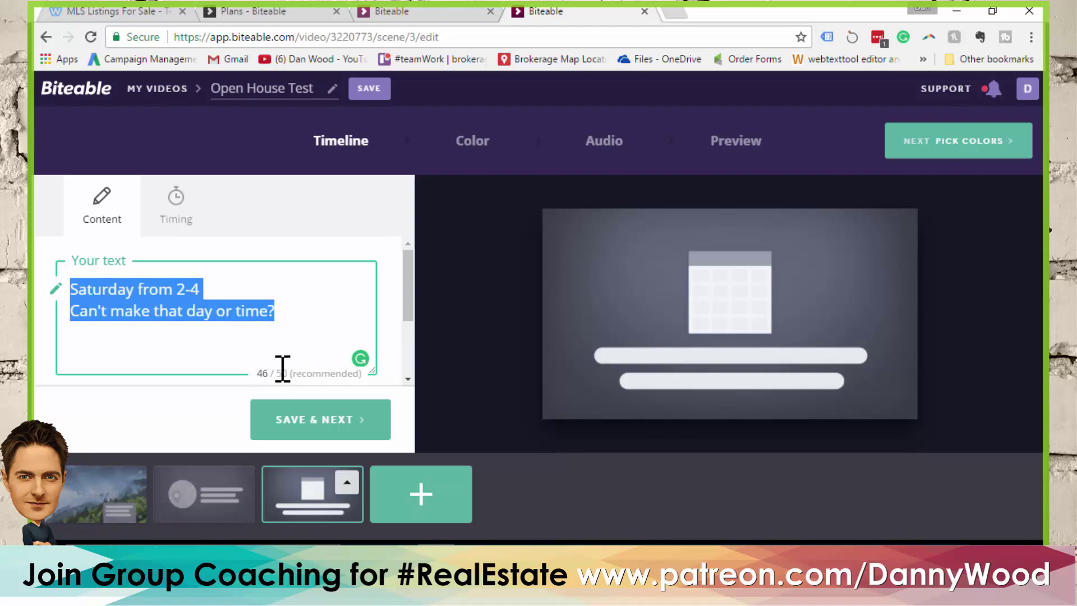
pyautogui.click(283, 327)
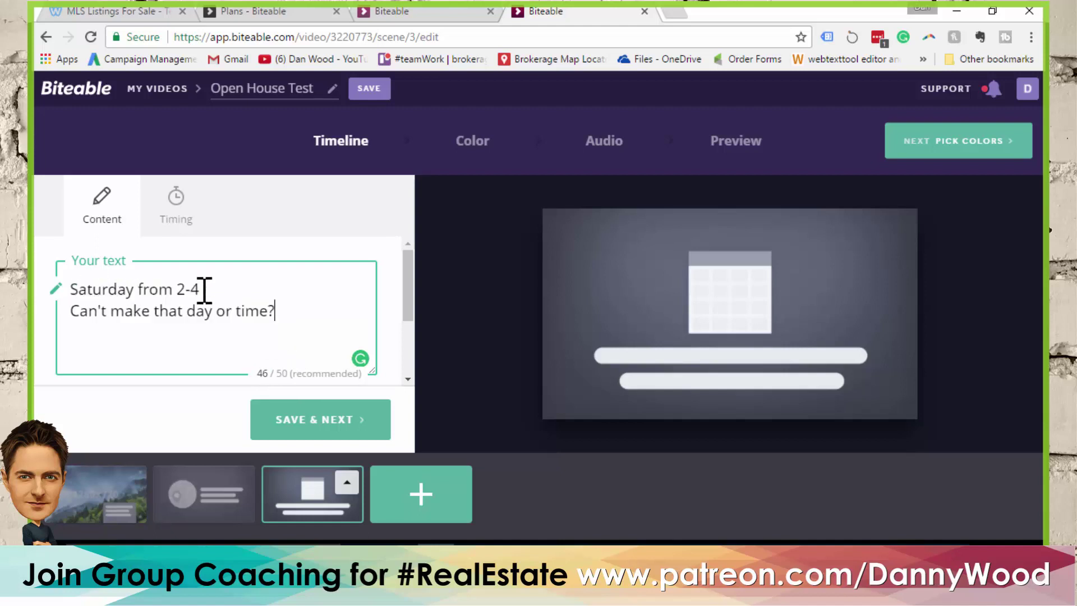
pyautogui.click(224, 288)
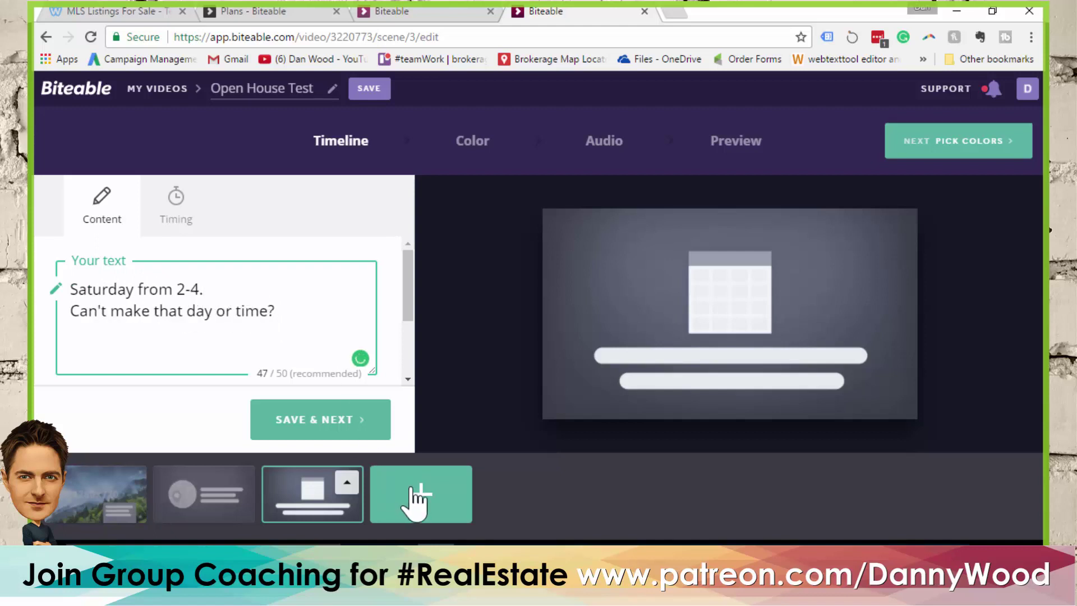
pyautogui.click(439, 495)
# Add the 'Give us a ring' telephone scene captioned 'Call us to book a private showing...'
pyautogui.scroll(1, 658, 345)
pyautogui.scroll(3, 655, 335)
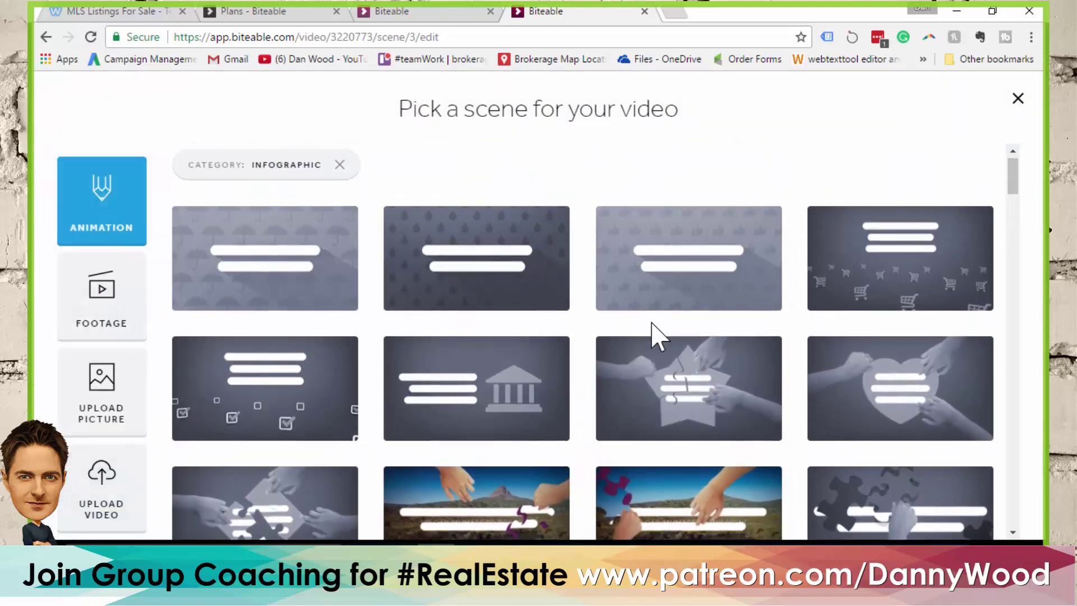
pyautogui.scroll(-10, 652, 326)
pyautogui.scroll(-3, 645, 326)
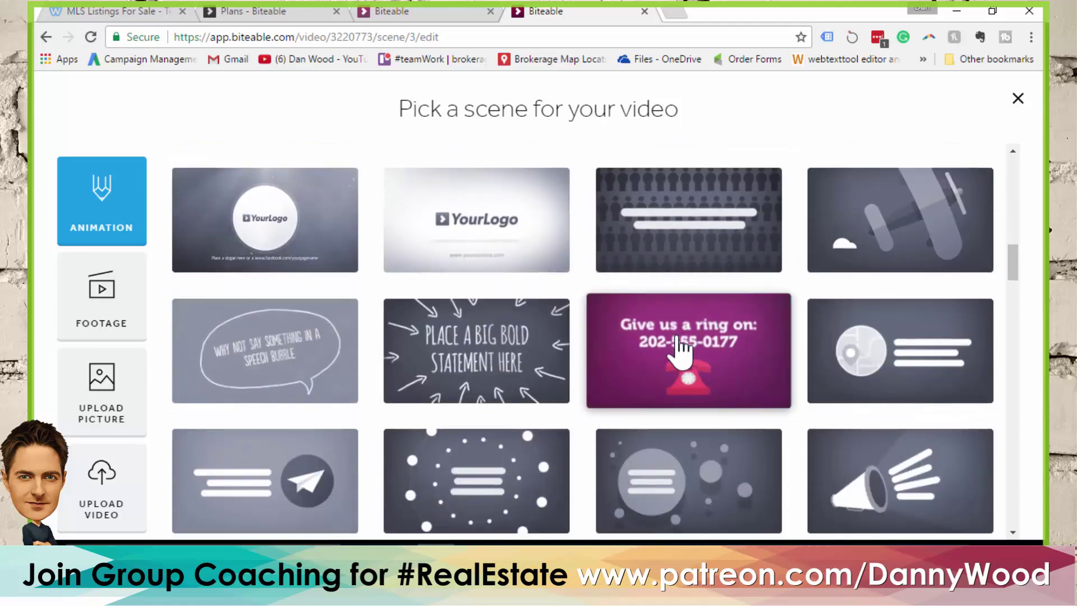
pyautogui.click(676, 349)
pyautogui.click(149, 291)
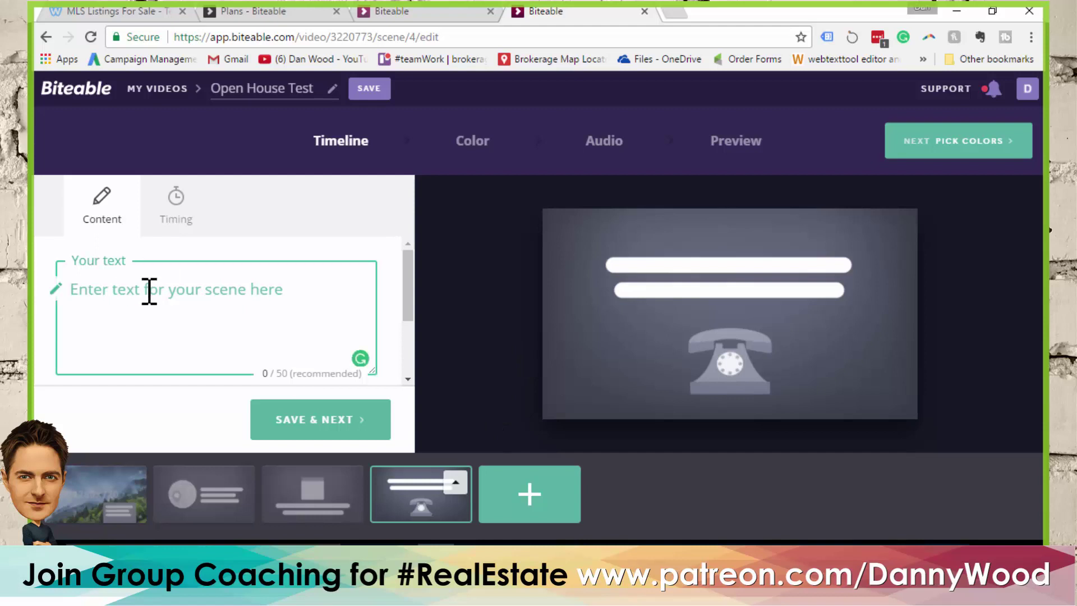
pyautogui.write('Call us to book a pri')
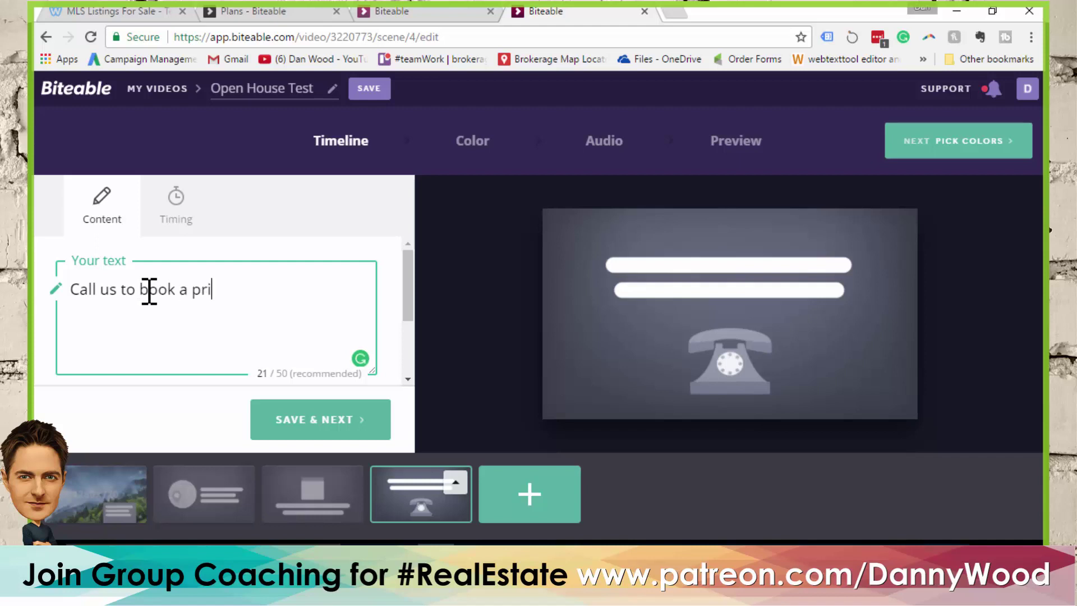
pyautogui.write('vate showing')
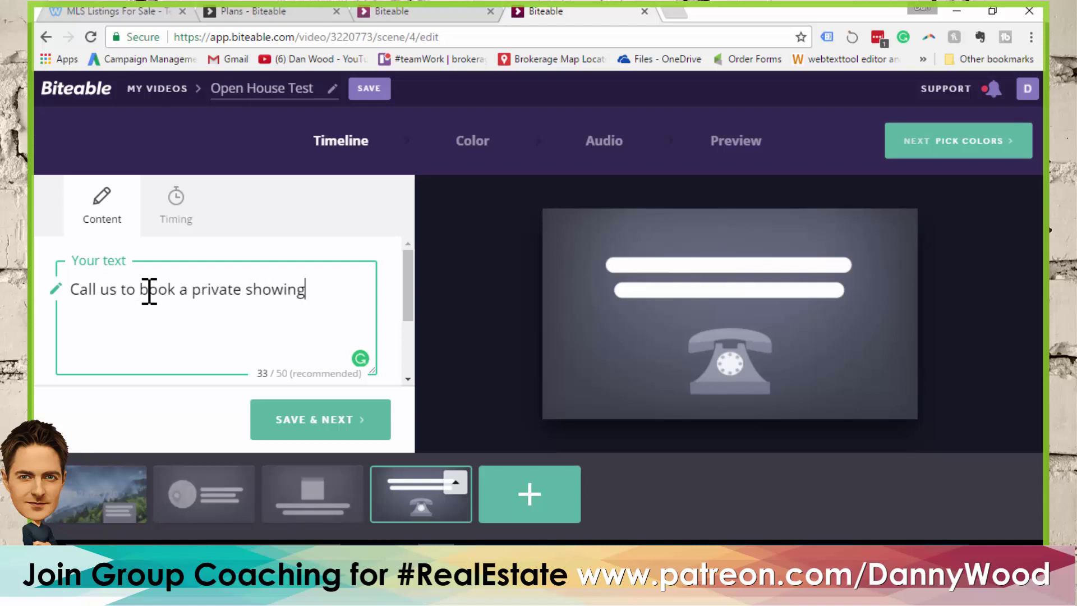
pyautogui.write('...')
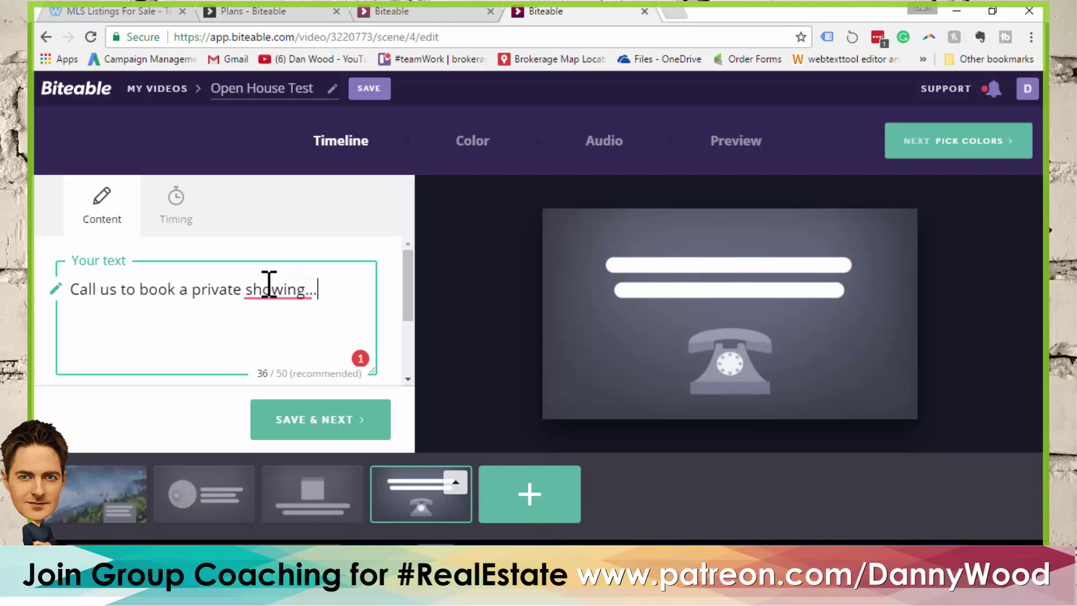
# Add the computer-monitor scene as the fifth scene
pyautogui.click(528, 496)
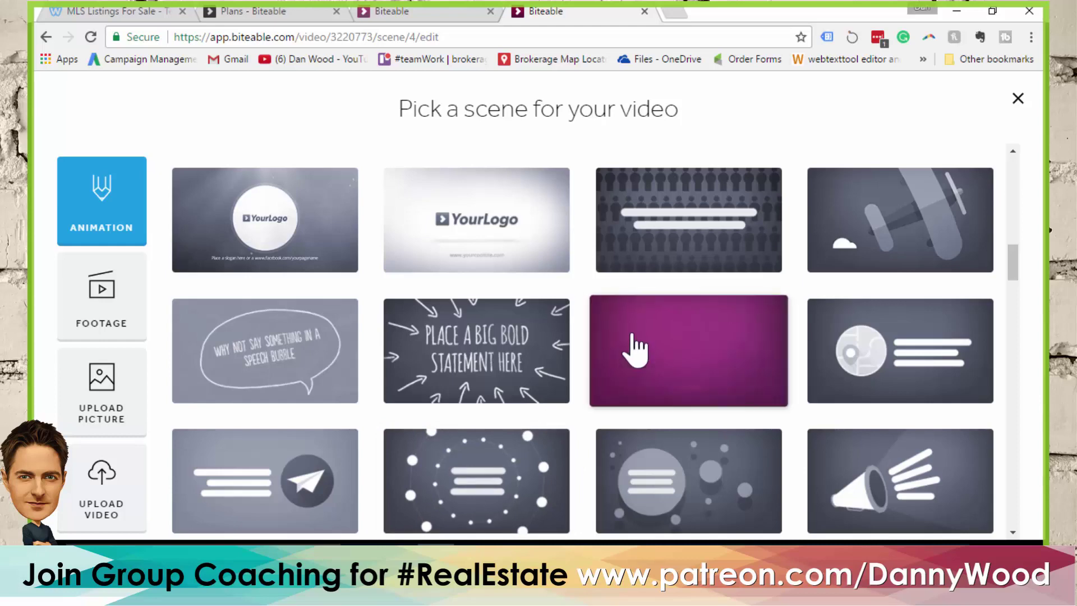
pyautogui.scroll(-4, 630, 356)
pyautogui.scroll(-5, 640, 318)
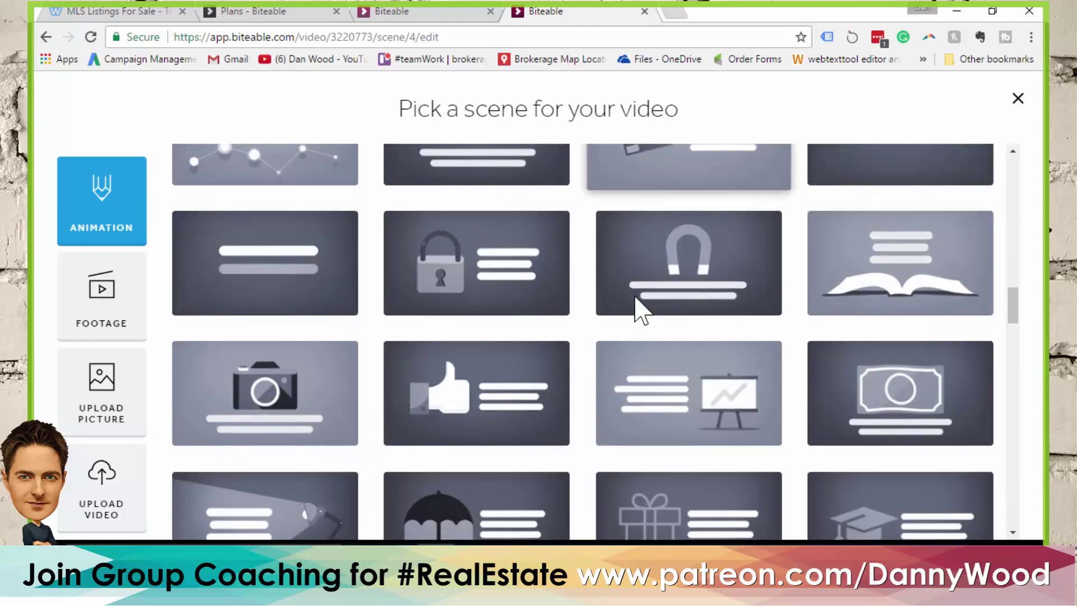
pyautogui.scroll(-3, 639, 318)
pyautogui.scroll(-4, 638, 316)
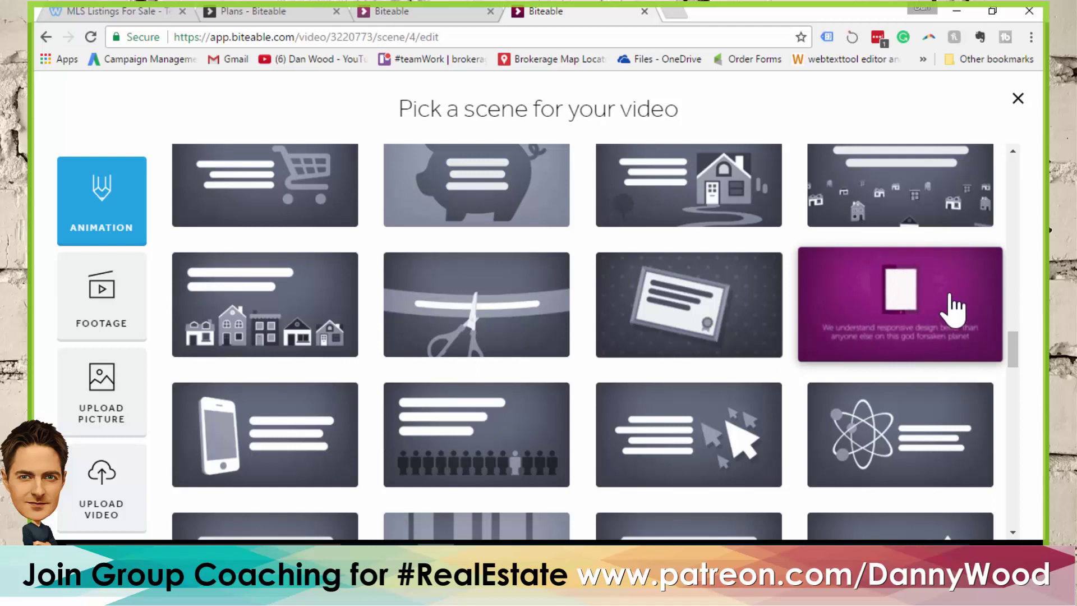
pyautogui.click(928, 314)
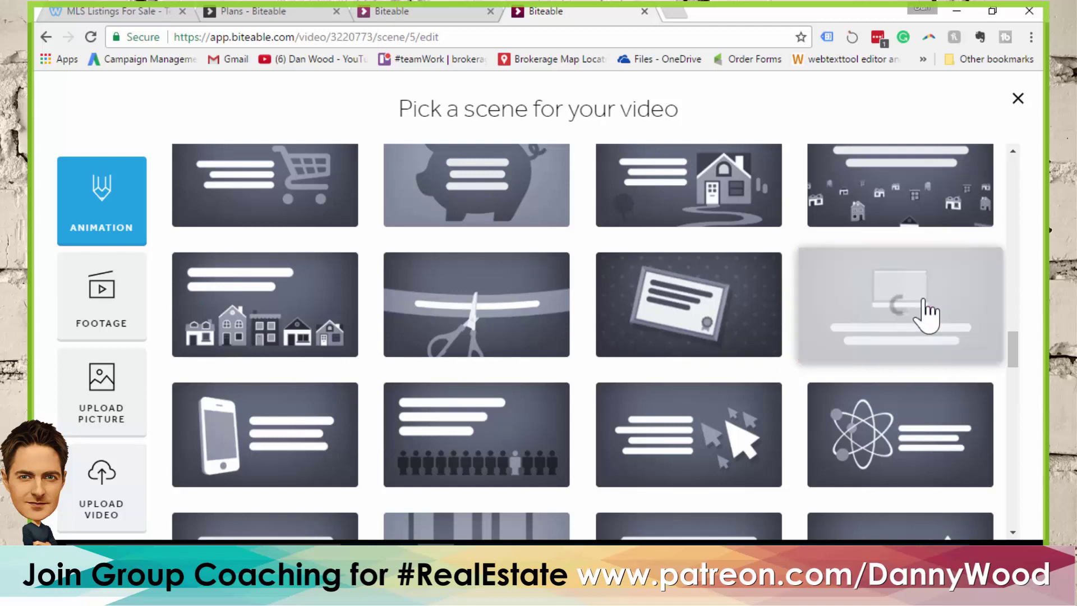
# Caption it 'or email us at' with the agent's e-mail address below, and refresh the preview
pyautogui.click(248, 291)
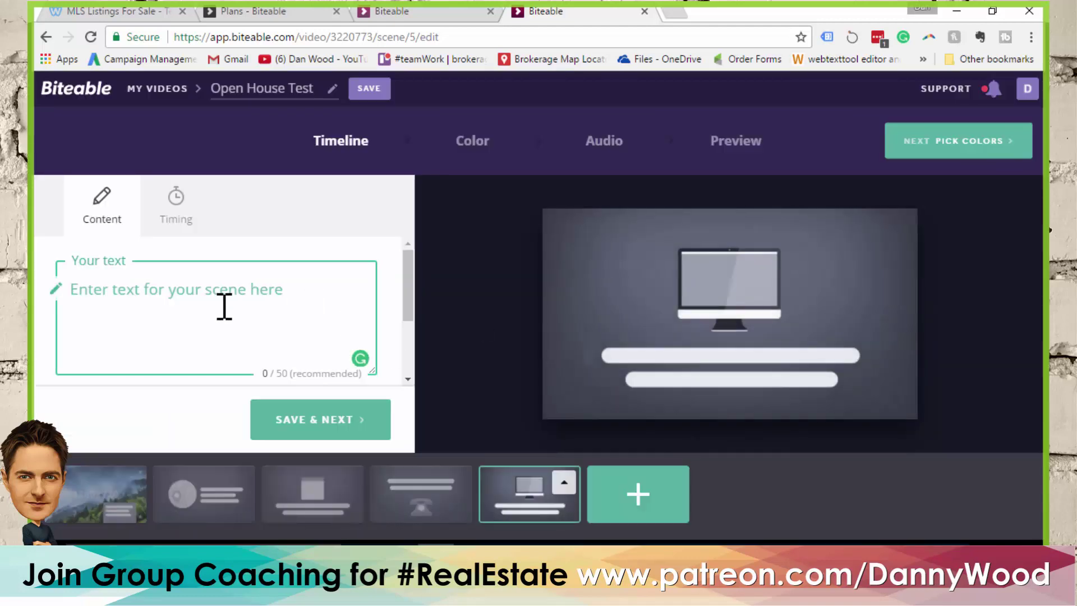
pyautogui.write('or')
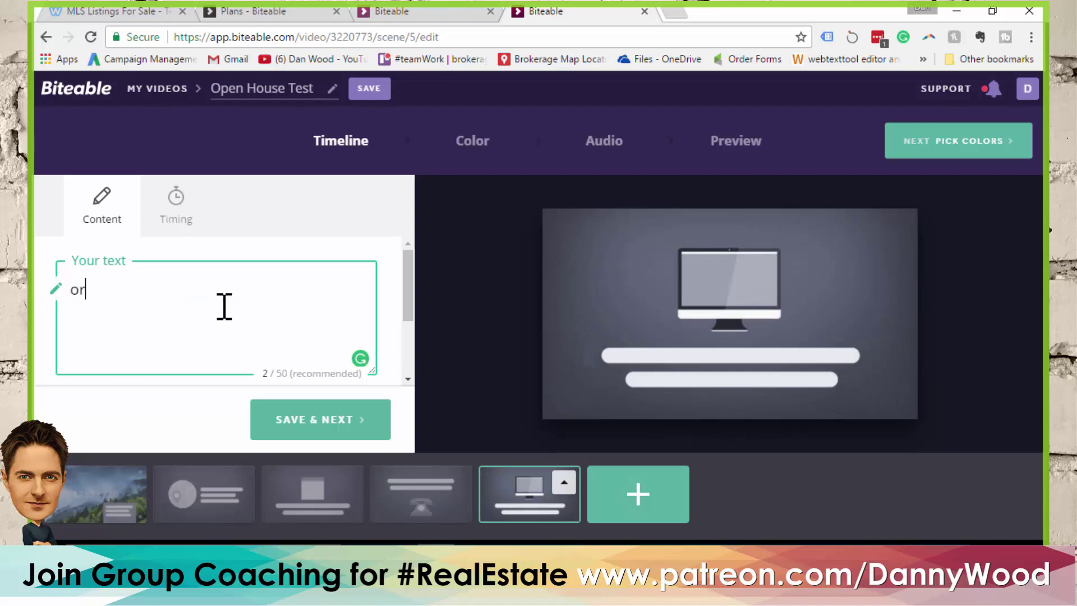
pyautogui.write(' email us at')
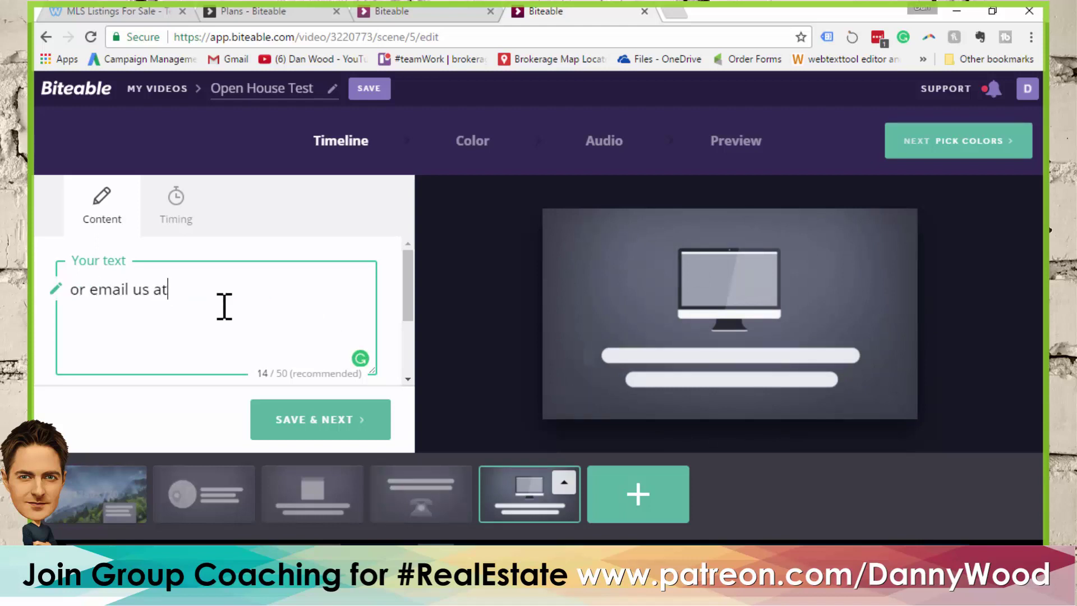
pyautogui.press('Return')
pyautogui.write('agent@')
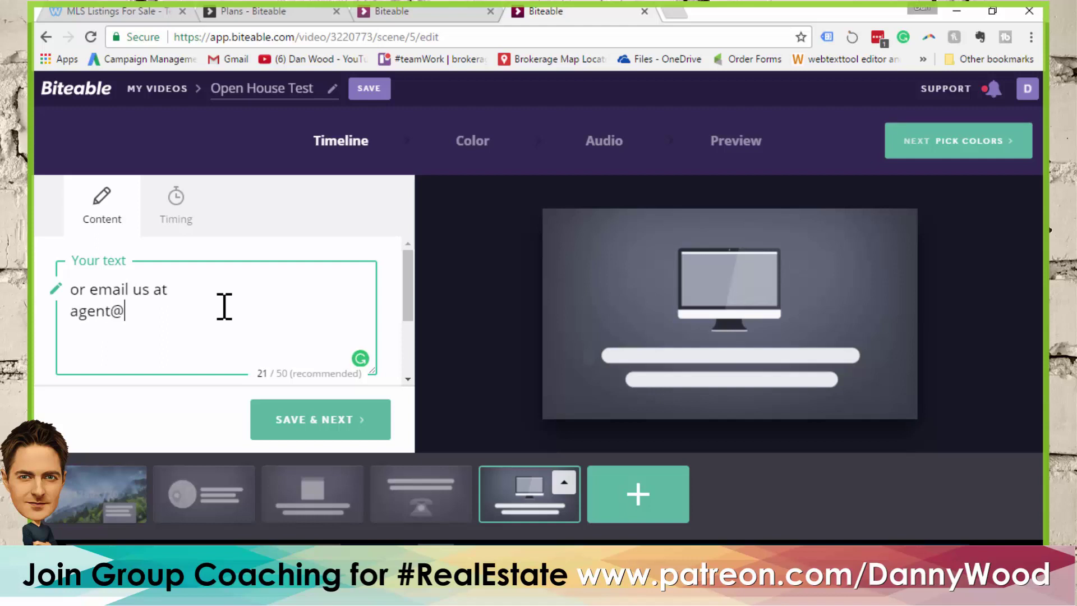
pyautogui.write('email.com')
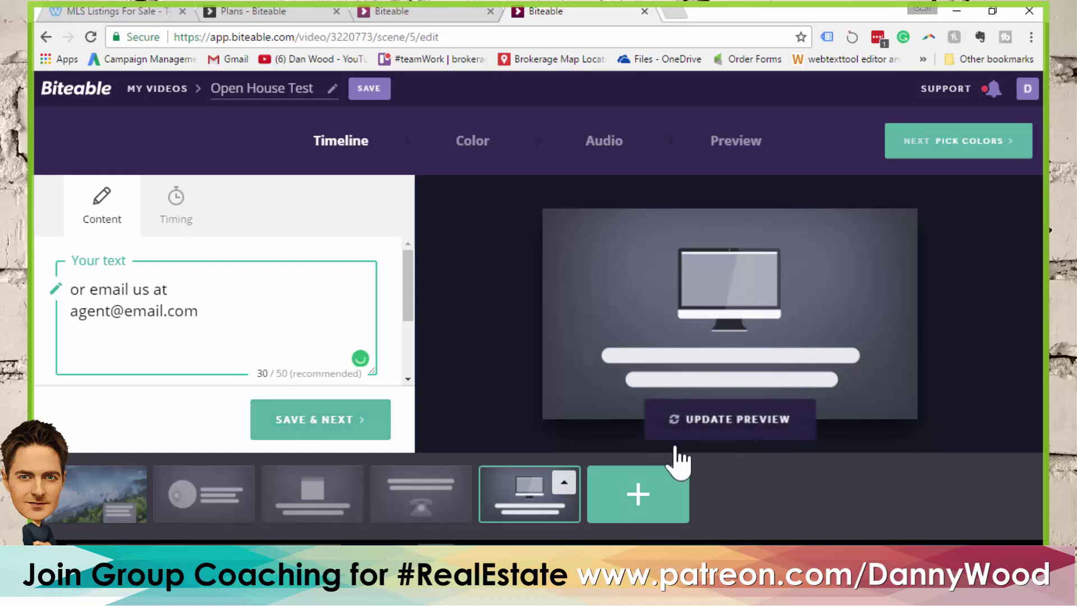
pyautogui.click(683, 446)
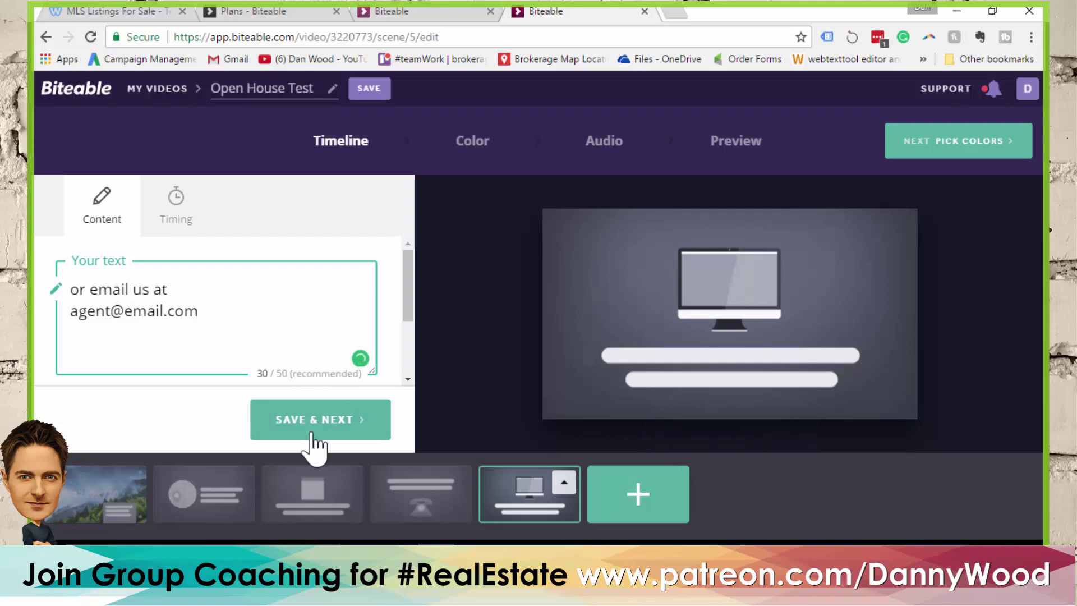
pyautogui.click(653, 502)
# Add a speech-bubble testimonial scene captioned with a client's praise quote and their name
pyautogui.scroll(-1, 724, 336)
pyautogui.scroll(-7, 726, 302)
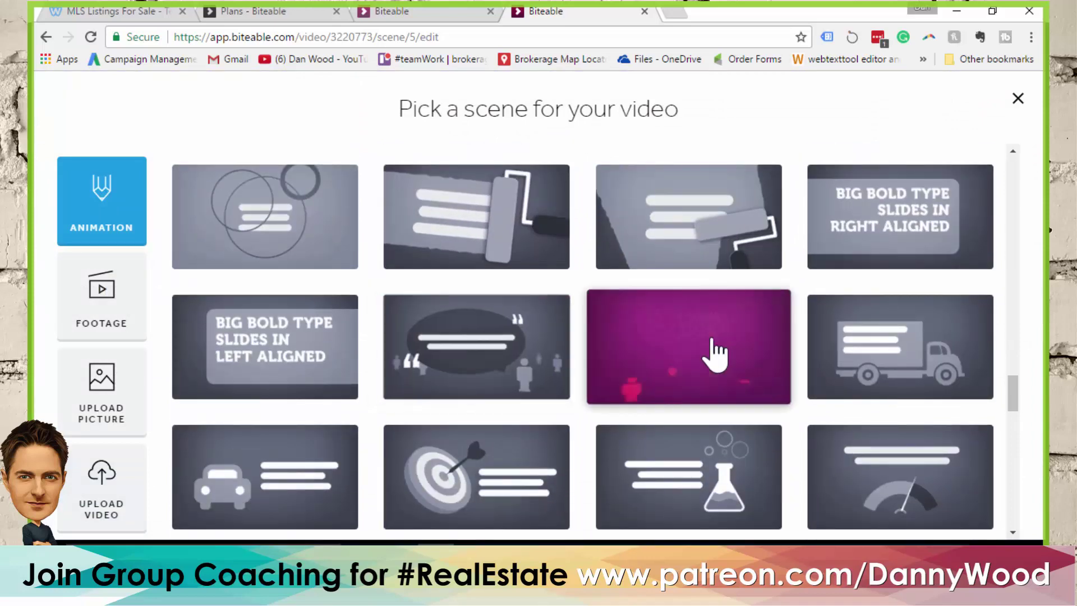
pyautogui.click(689, 358)
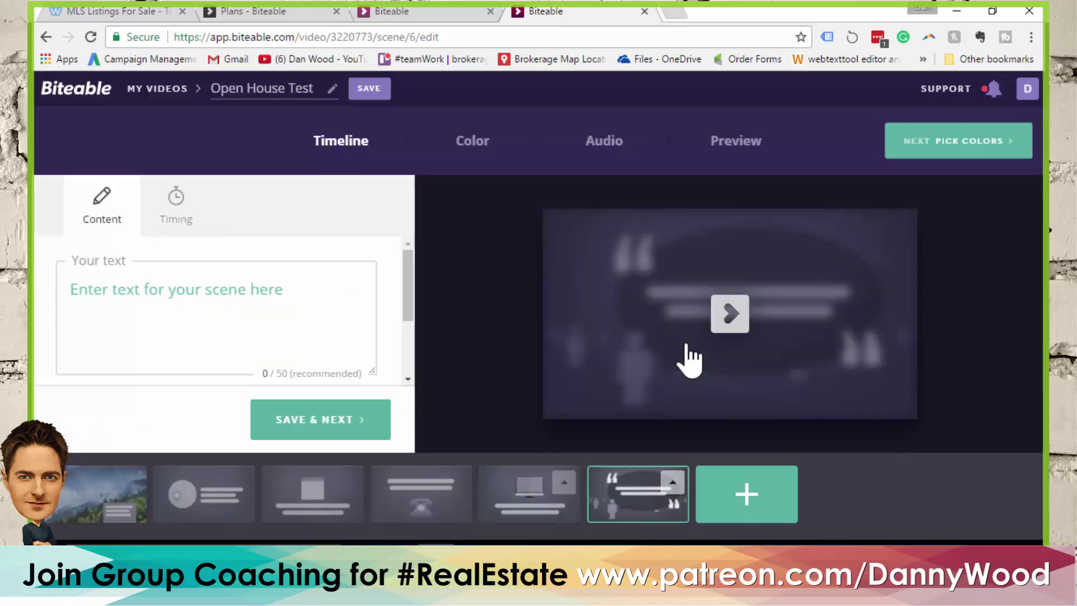
pyautogui.click(278, 302)
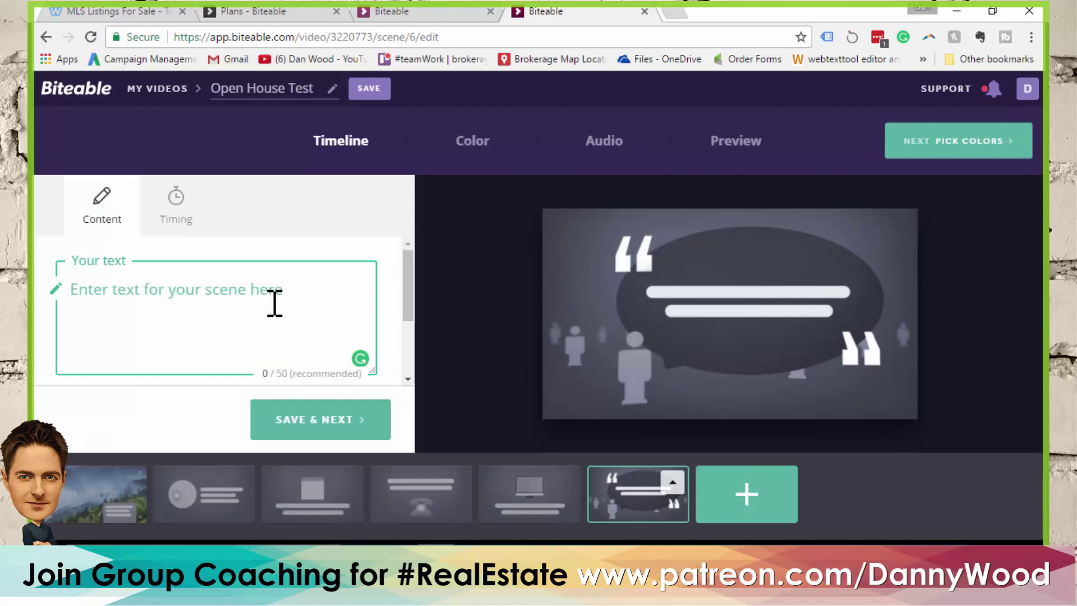
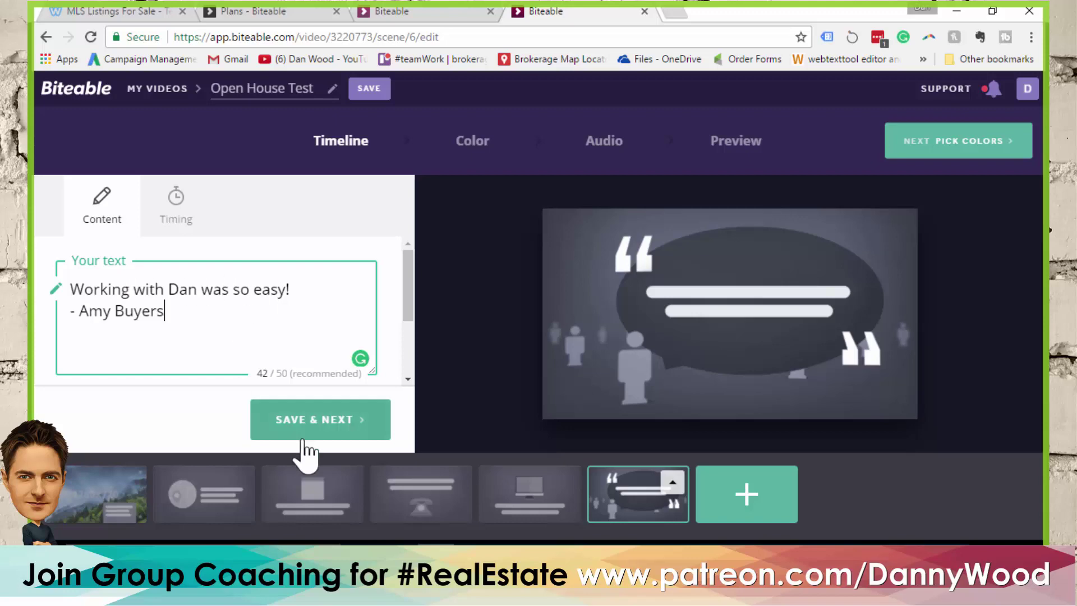
pyautogui.click(746, 496)
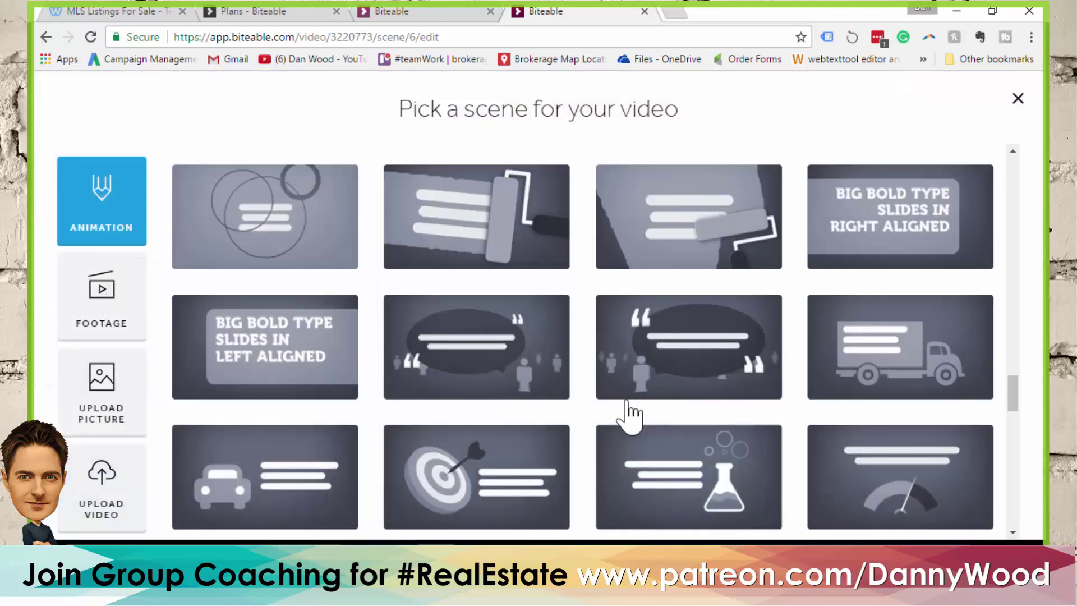
# Add another quote scene reading 'As a home buyer we don't pay the real estate fees.'
pyautogui.click(501, 353)
pyautogui.click(210, 292)
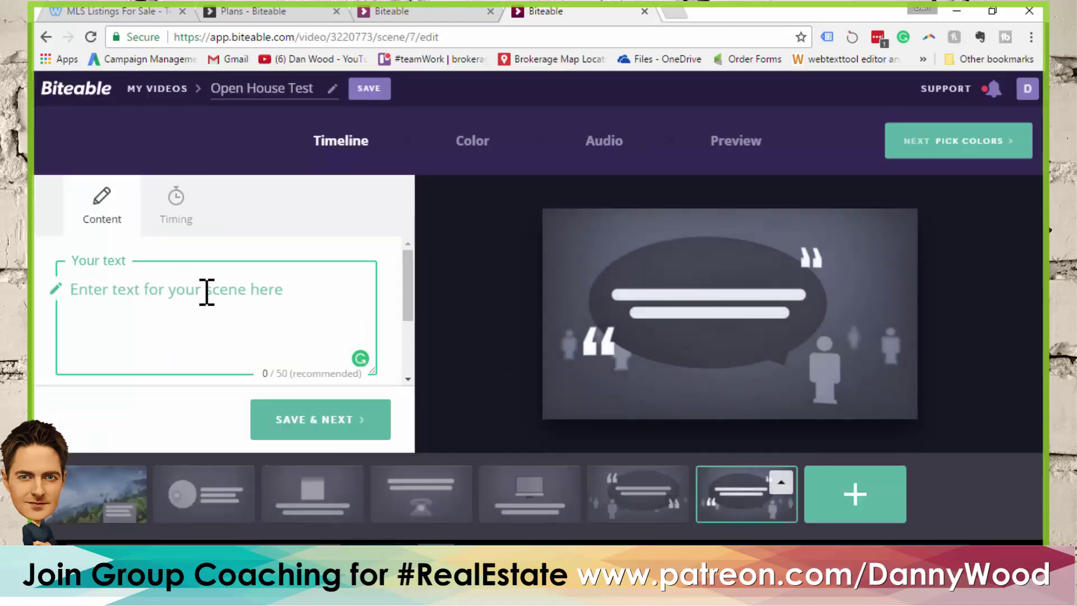
pyautogui.write('As a home')
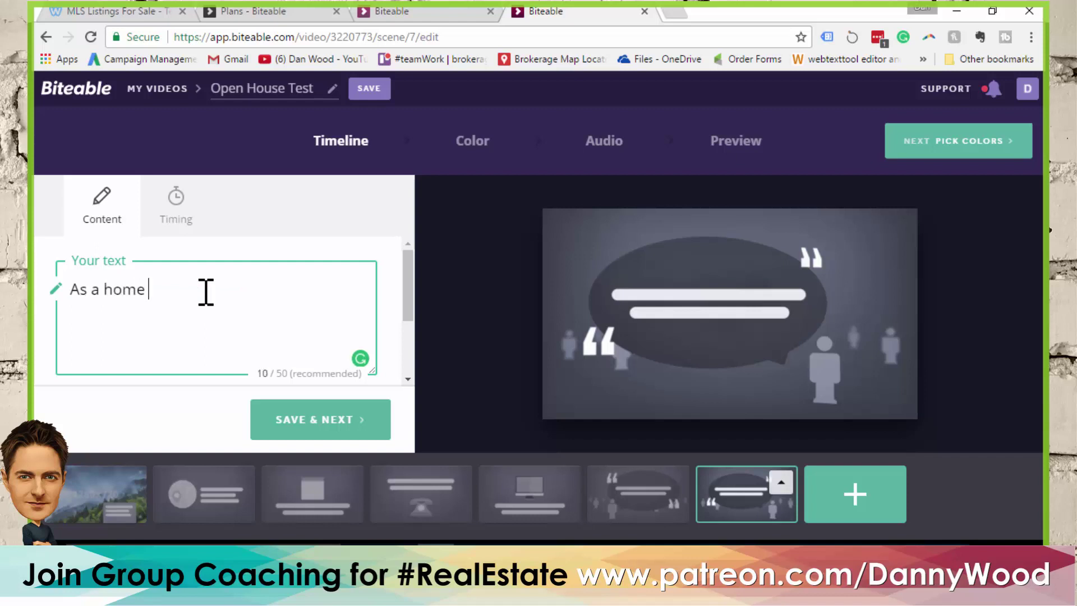
pyautogui.write(' buyer we don')
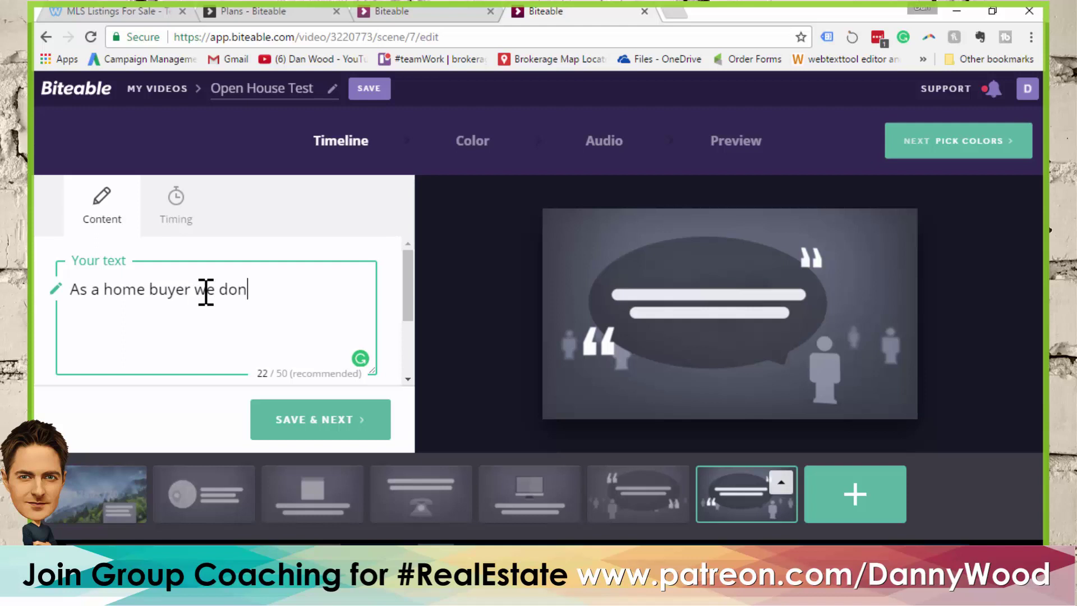
pyautogui.write("'t pay the real estate fees")
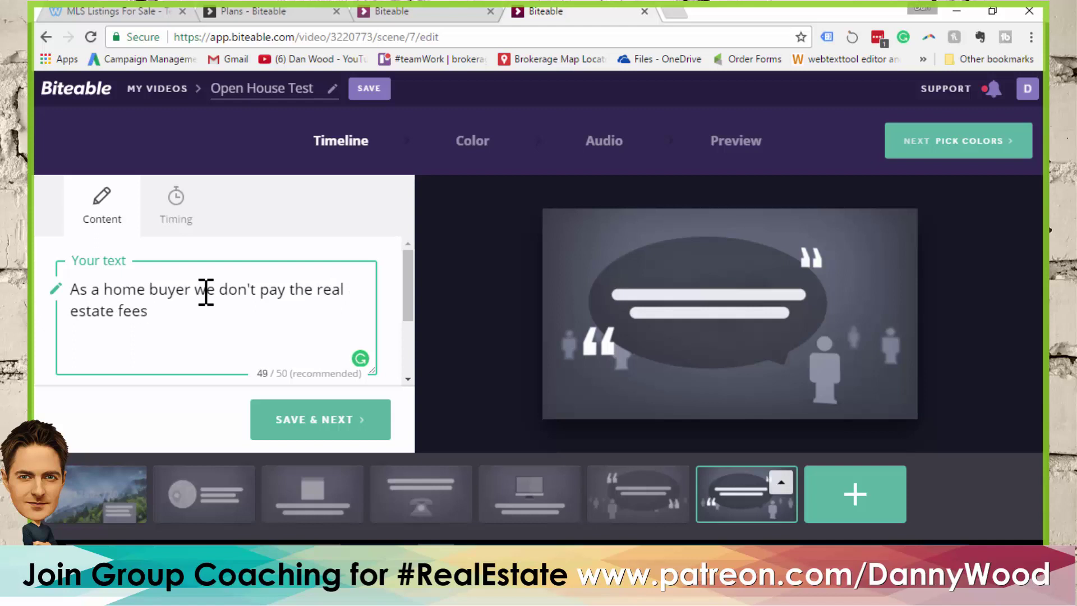
pyautogui.write('.')
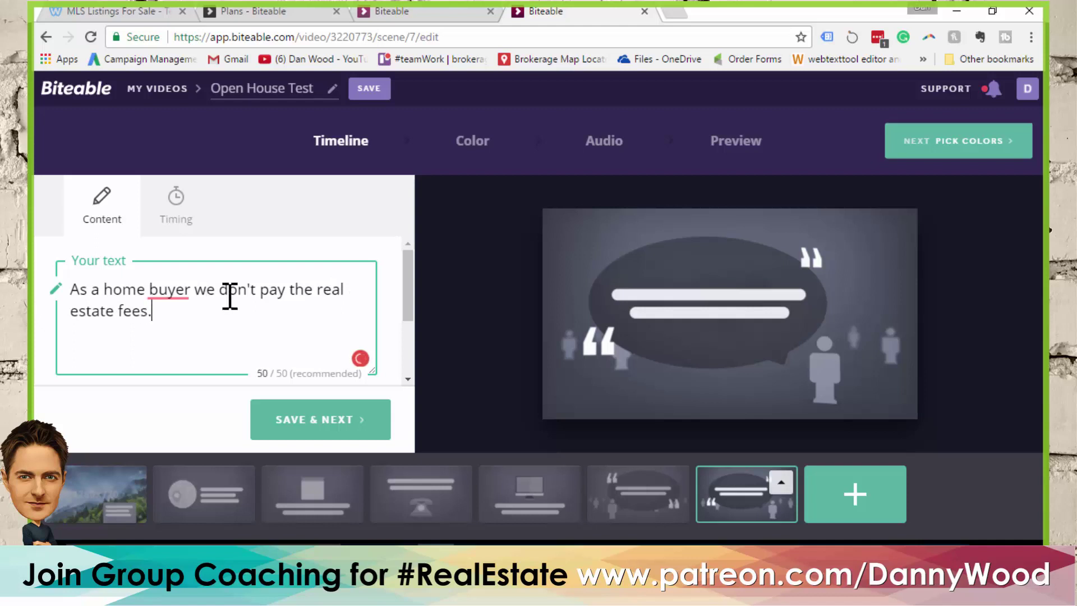
pyautogui.click(872, 502)
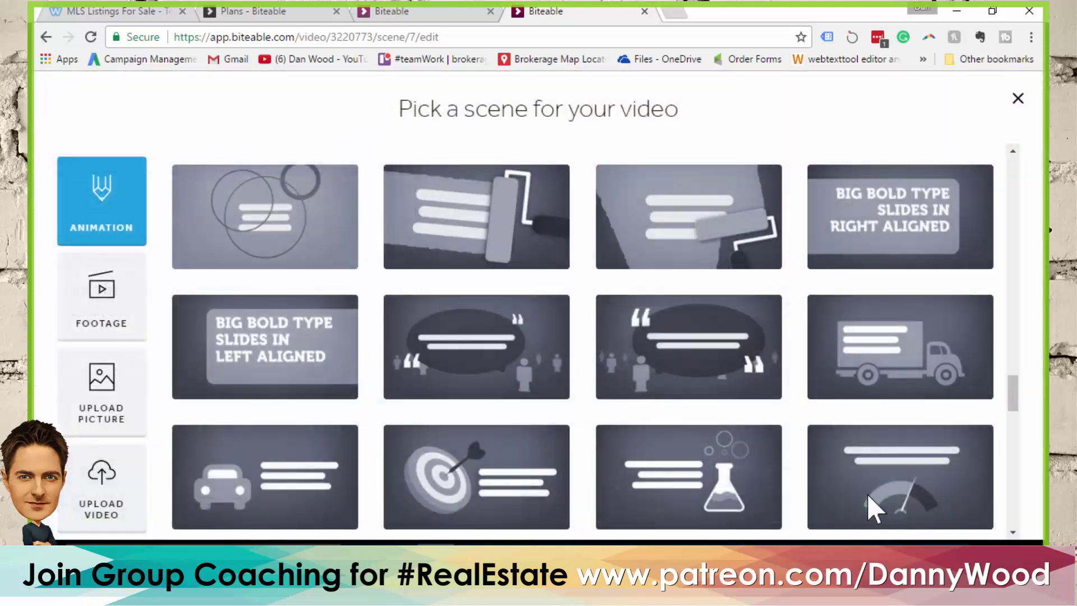
# Try the Infographic scene filter, then clear it
pyautogui.scroll(-7, 670, 283)
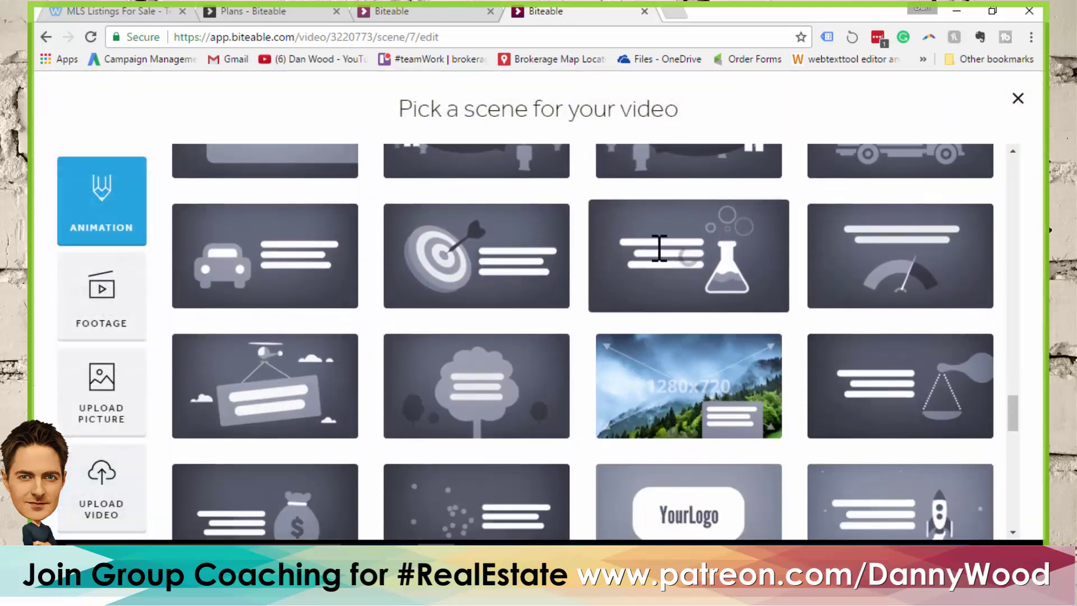
pyautogui.scroll(-10, 552, 216)
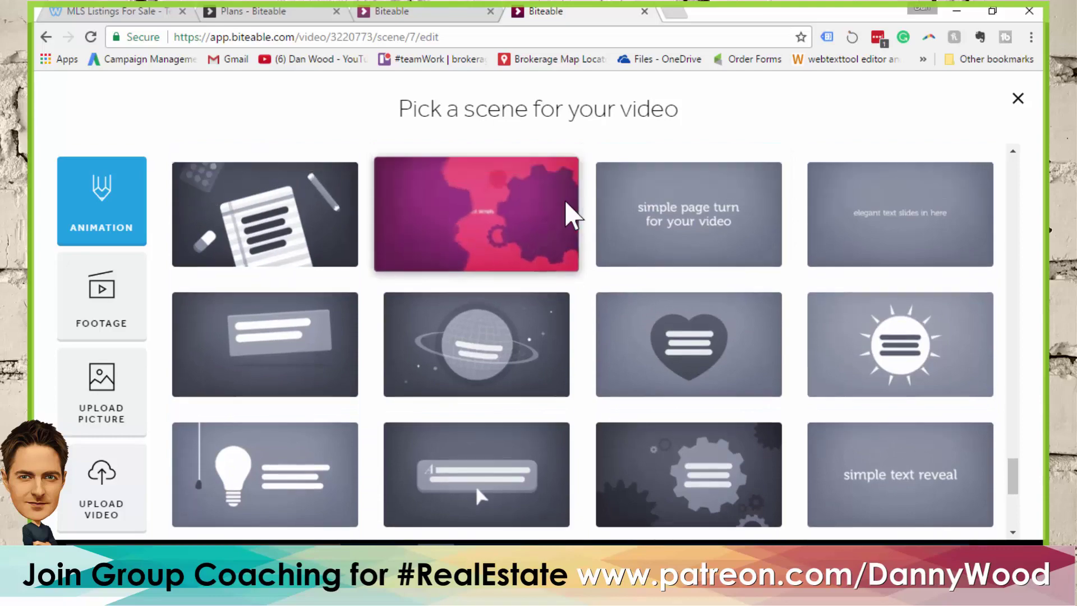
pyautogui.click(566, 213)
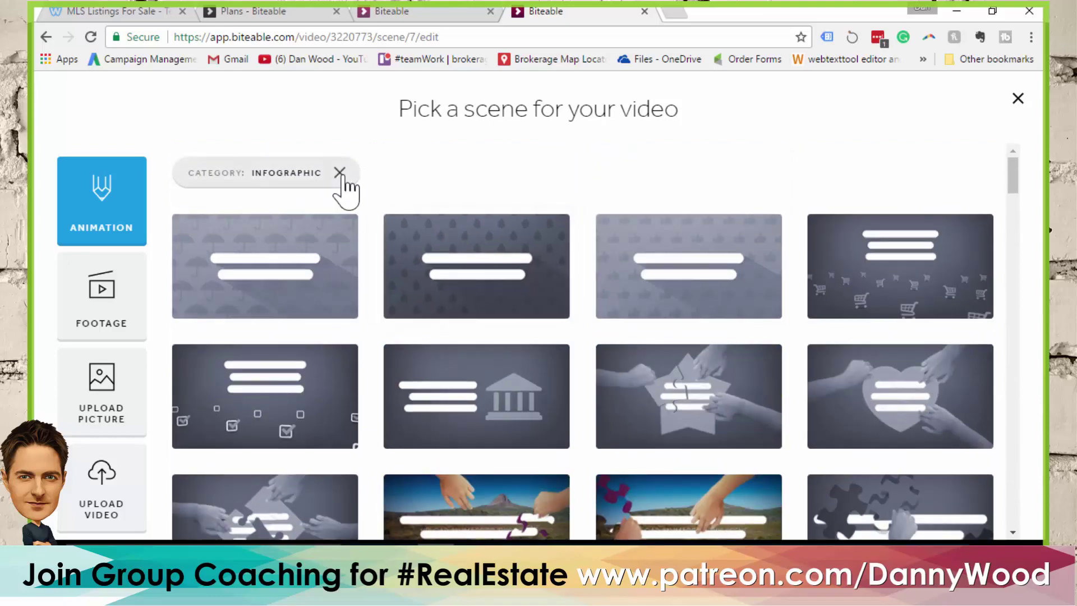
pyautogui.click(340, 173)
pyautogui.scroll(-3, 653, 264)
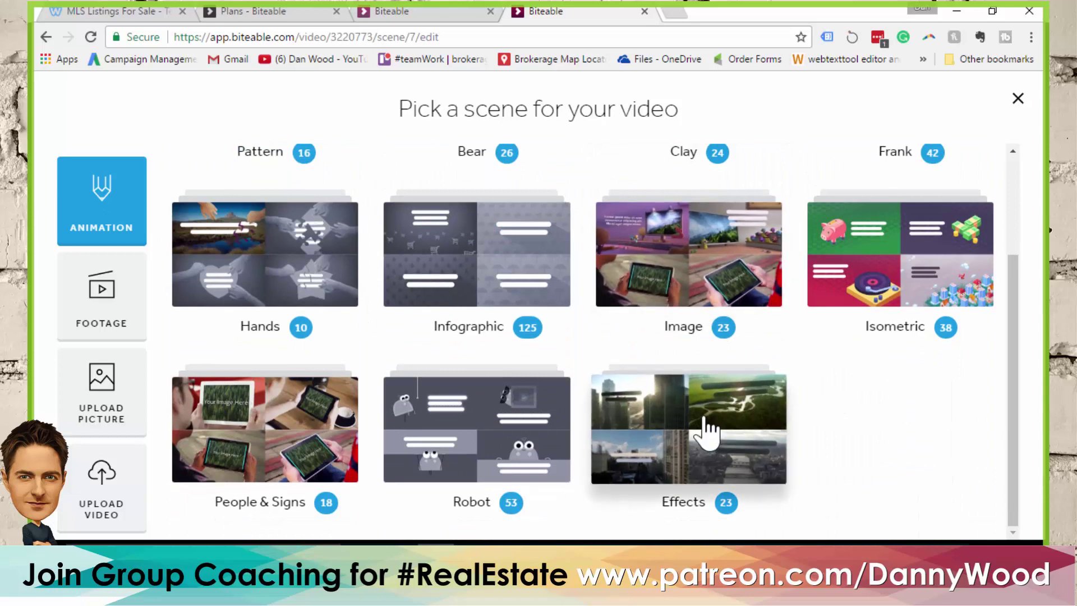
# Filter the scene picker to the Image category and browse its logo designs
pyautogui.click(675, 263)
pyautogui.scroll(-3, 606, 273)
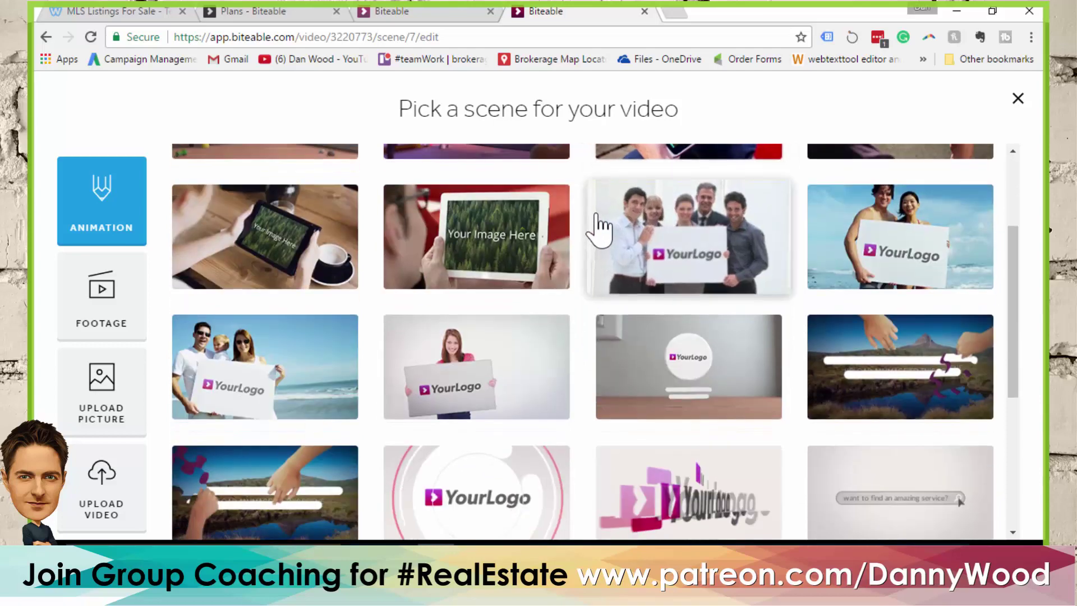
pyautogui.scroll(-3, 599, 228)
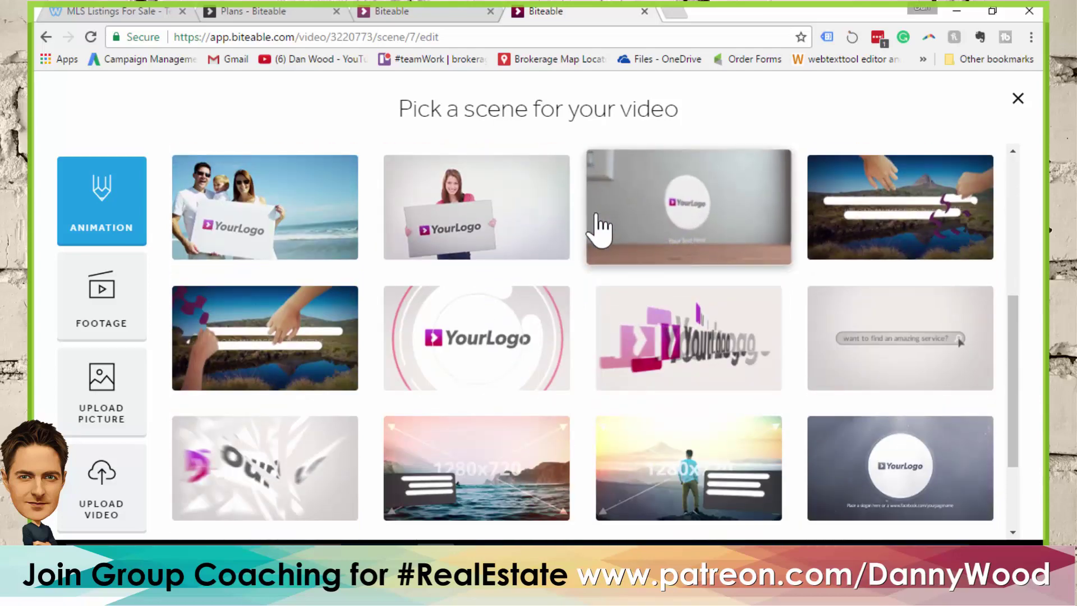
pyautogui.scroll(-2, 599, 227)
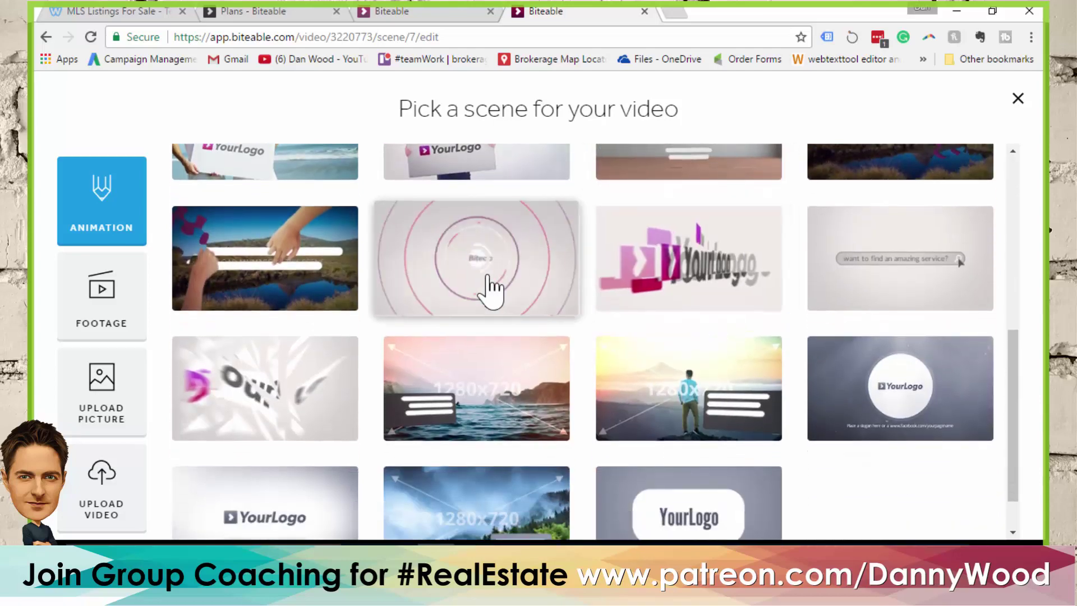
pyautogui.scroll(3, 494, 294)
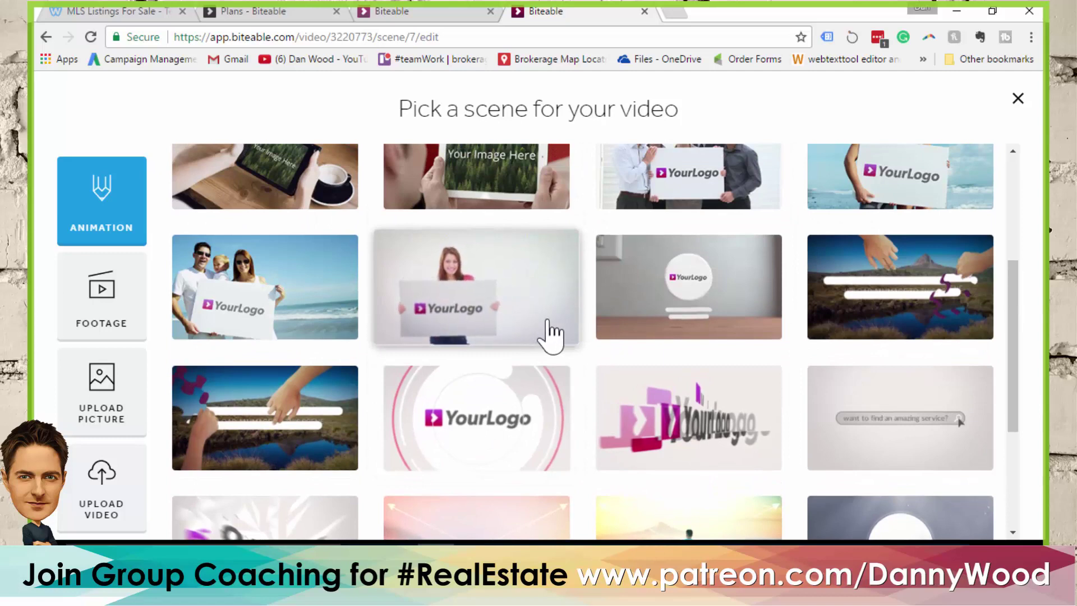
pyautogui.scroll(2, 552, 331)
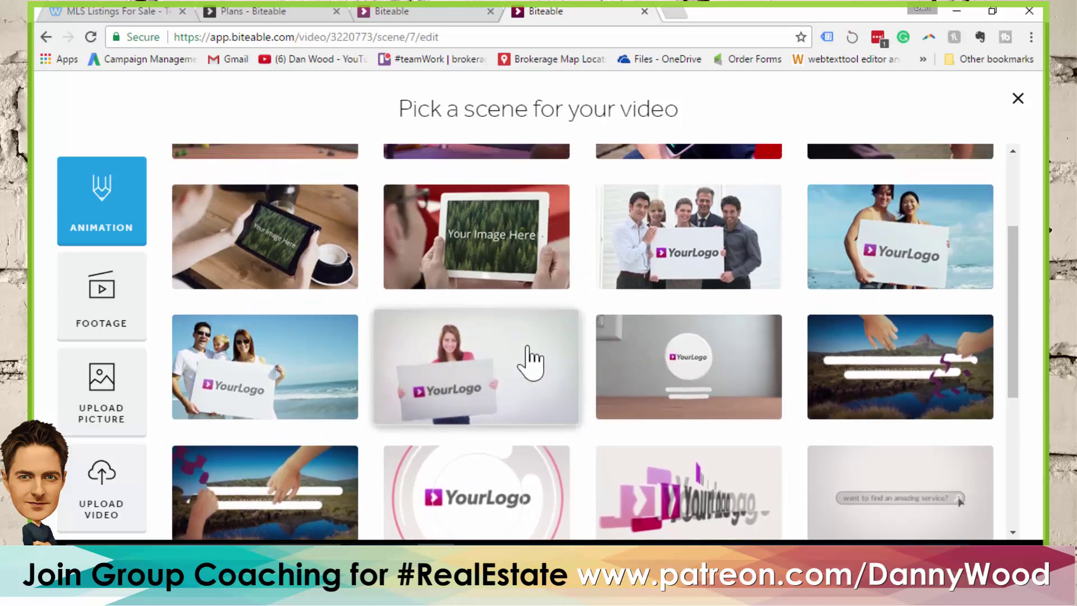
pyautogui.scroll(2, 530, 361)
pyautogui.scroll(2, 564, 371)
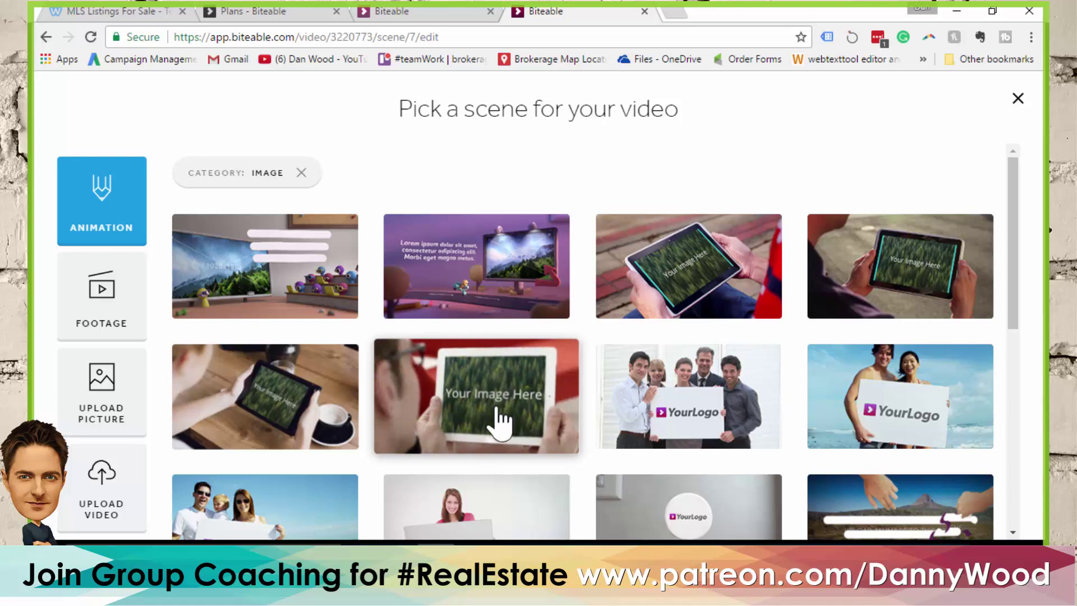
pyautogui.scroll(-4, 515, 329)
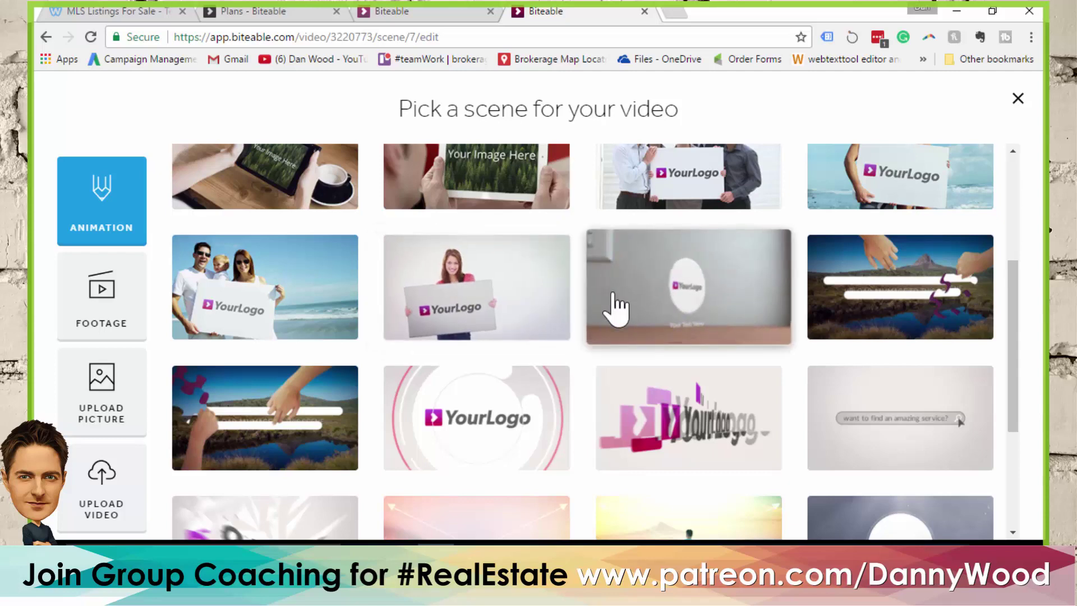
pyautogui.scroll(-3, 615, 308)
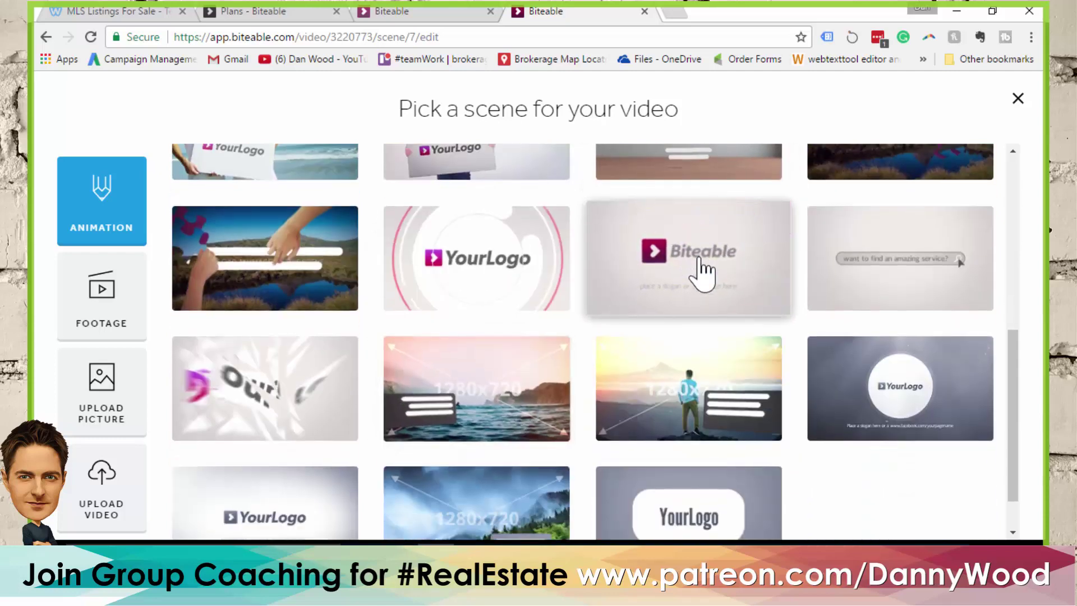
pyautogui.scroll(-1, 703, 272)
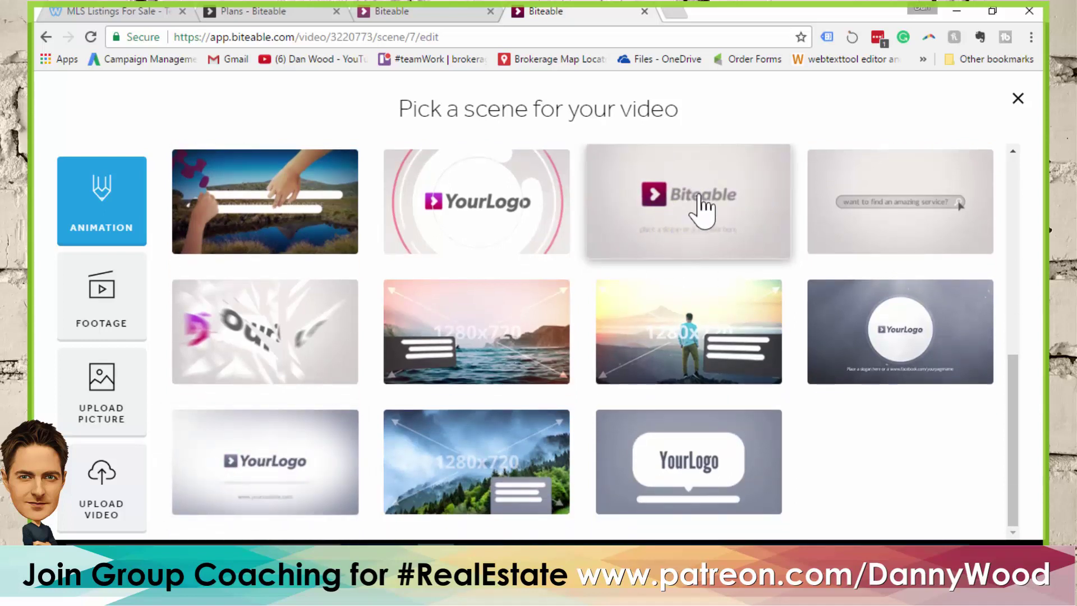
# Add a logo scene and upload ABC-Realty-Brokerage-Logo.png from the Sample Agent Brokerage folder as its image
pyautogui.click(704, 208)
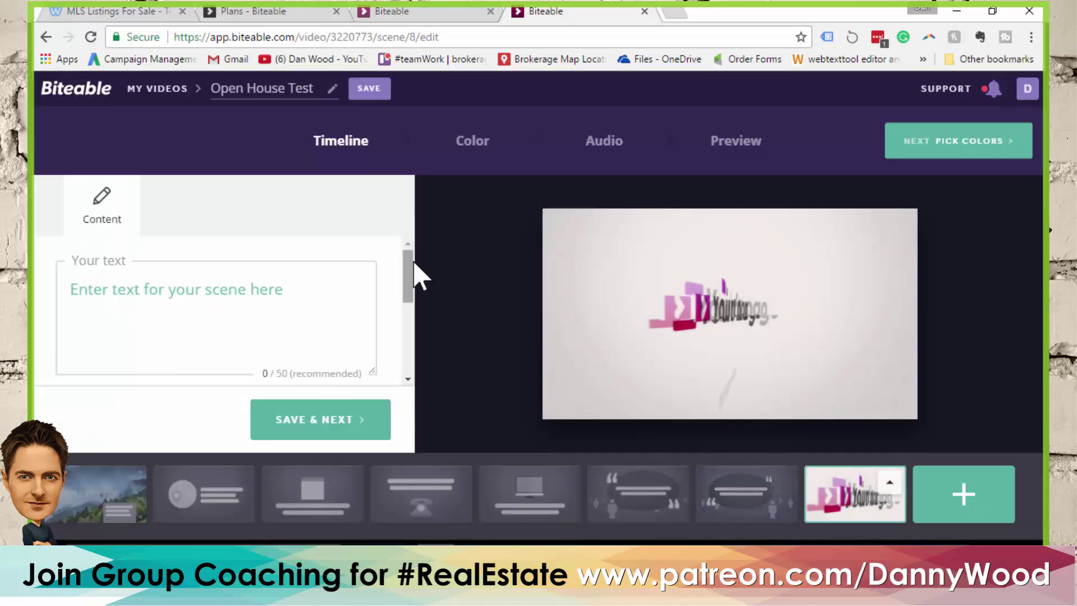
pyautogui.moveTo(408, 278); pyautogui.dragTo(409, 343)
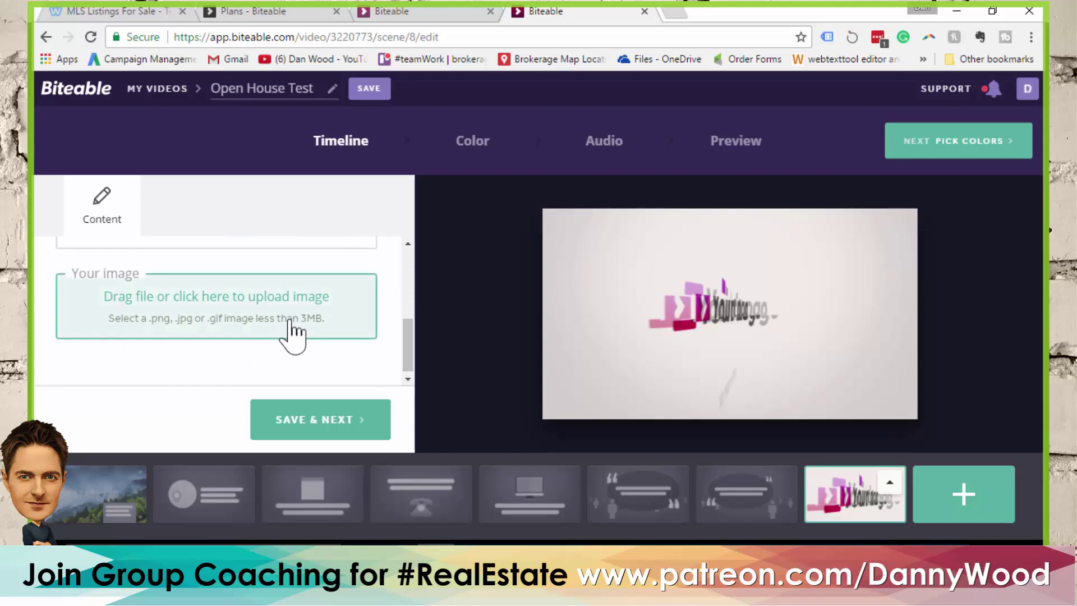
pyautogui.click(264, 306)
pyautogui.click(513, 303)
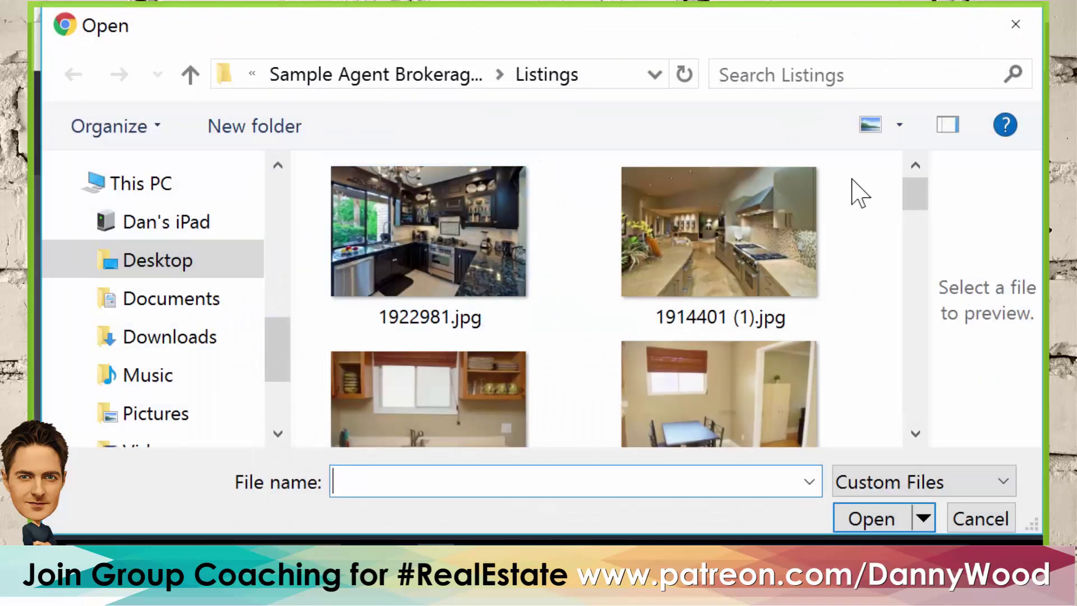
pyautogui.moveTo(923, 206); pyautogui.dragTo(916, 317)
pyautogui.click(435, 79)
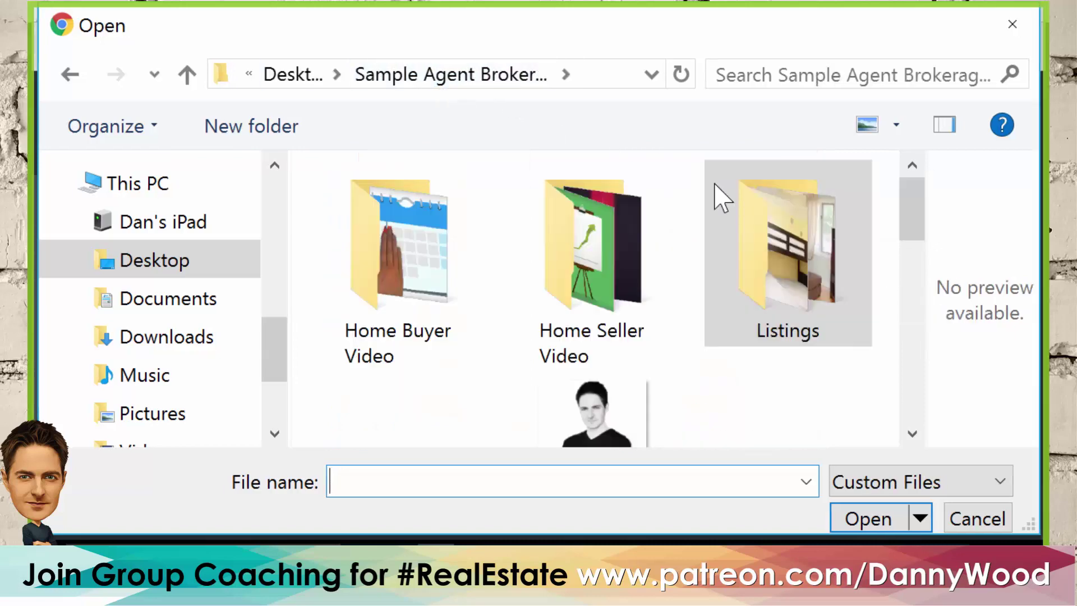
pyautogui.scroll(-3, 904, 201)
pyautogui.click(401, 337)
pyautogui.click(889, 513)
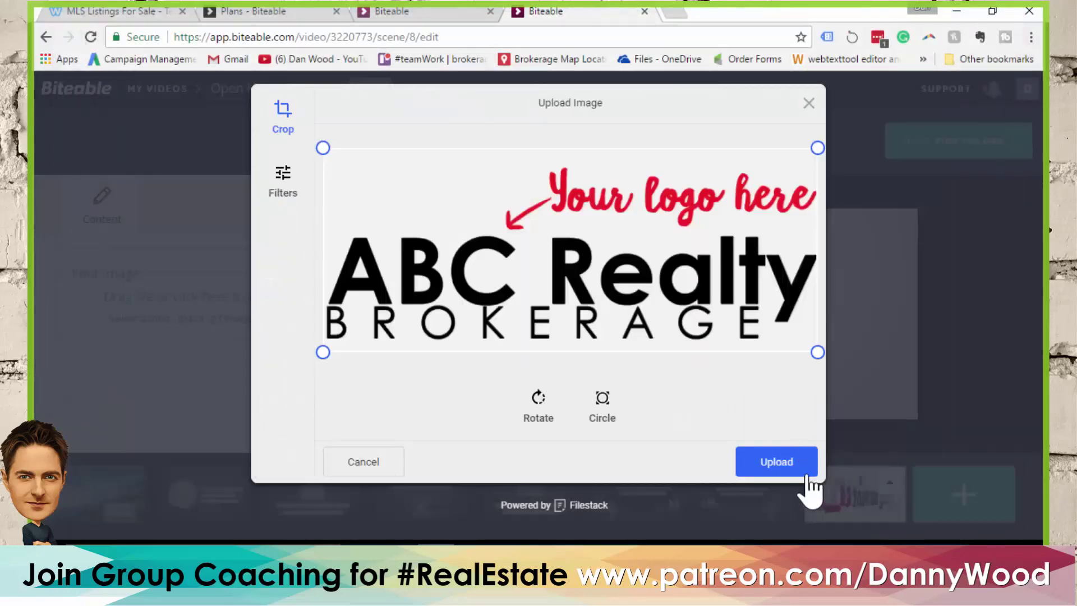
pyautogui.click(793, 473)
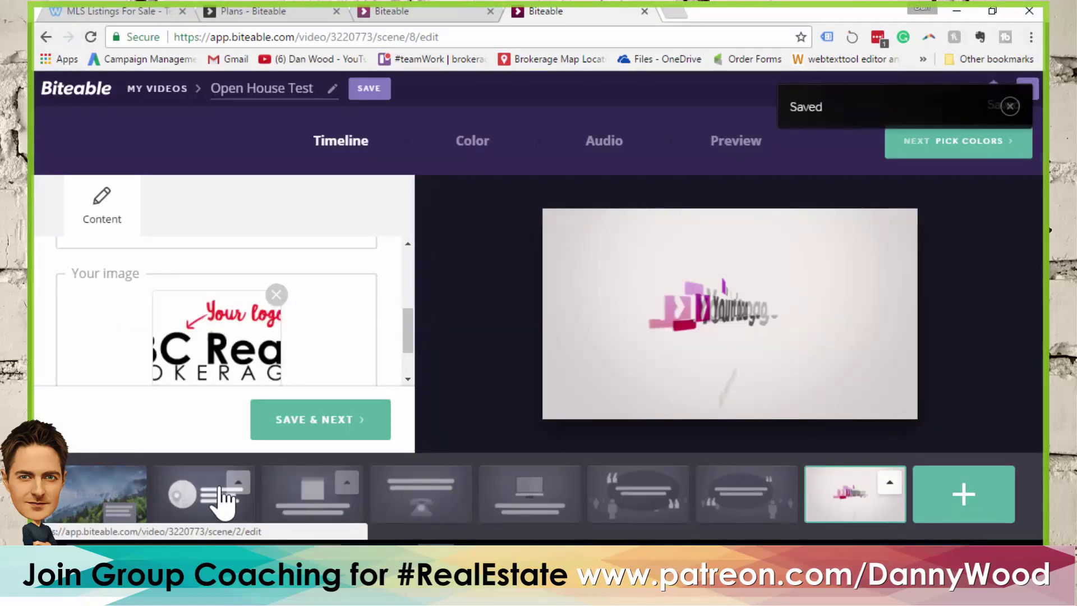
# Apply the blue and dark navy colour palette to the video
pyautogui.click(478, 141)
pyautogui.scroll(-3, 314, 261)
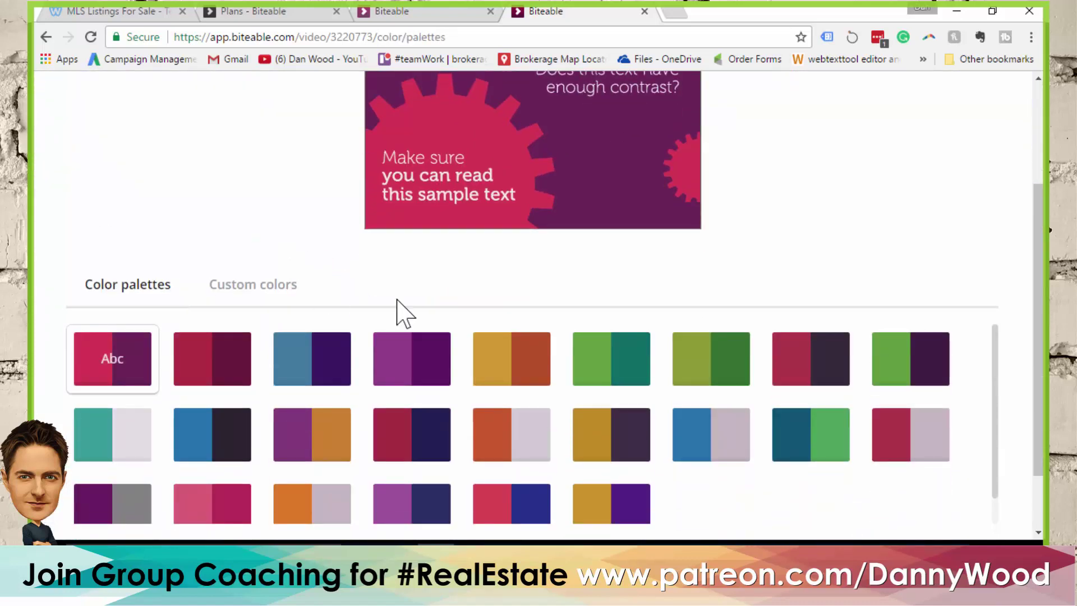
pyautogui.click(213, 444)
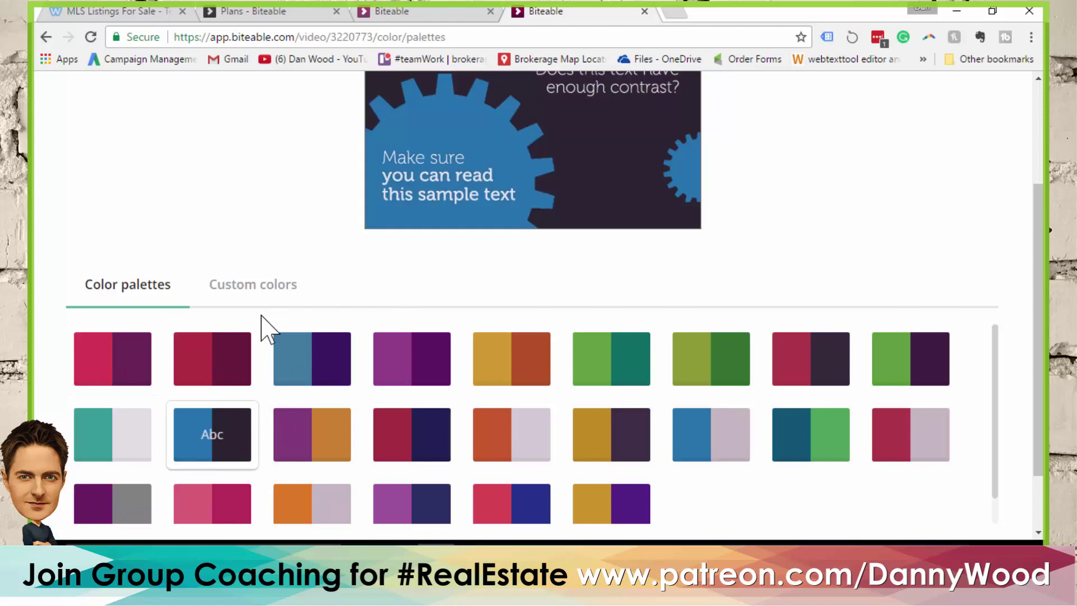
pyautogui.scroll(3, 264, 328)
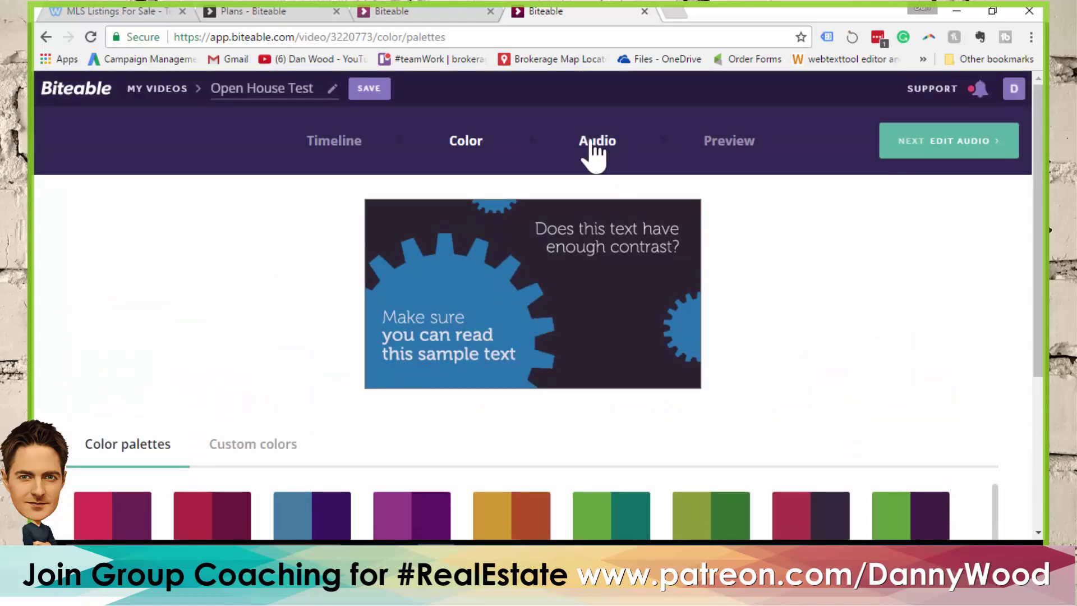
pyautogui.click(622, 141)
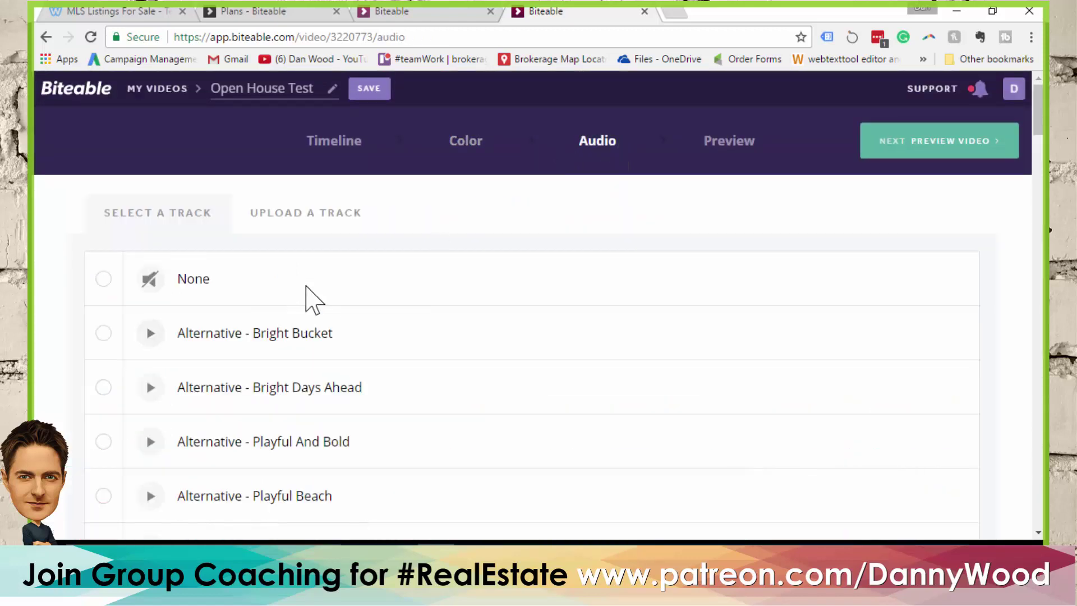
# Set Country Kid as the background music track and go to the Preview page
pyautogui.scroll(-2, 303, 305)
pyautogui.scroll(-3, 253, 307)
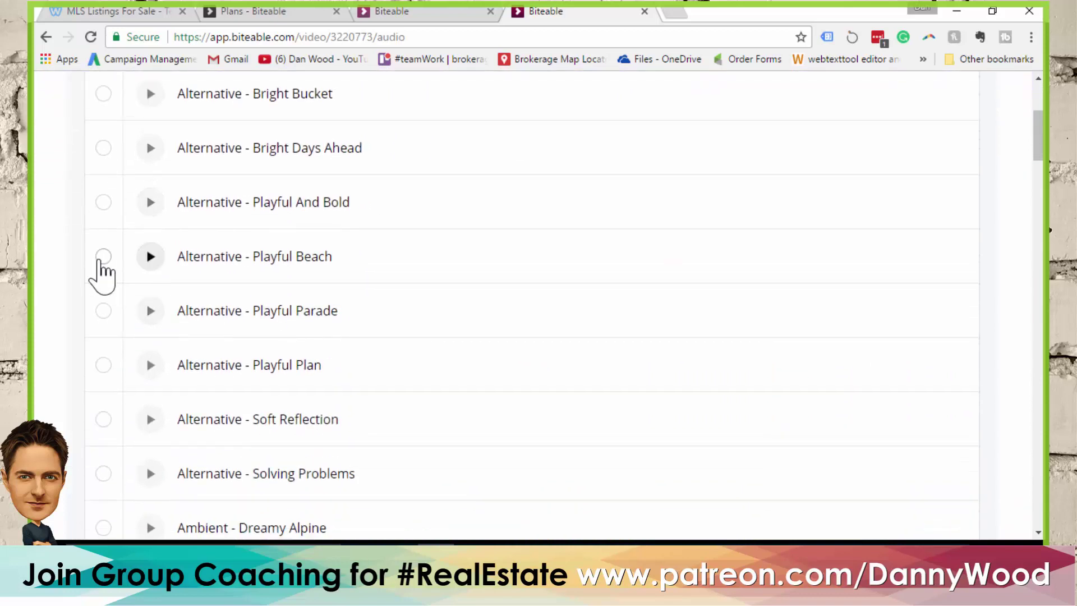
pyautogui.scroll(-6, 336, 308)
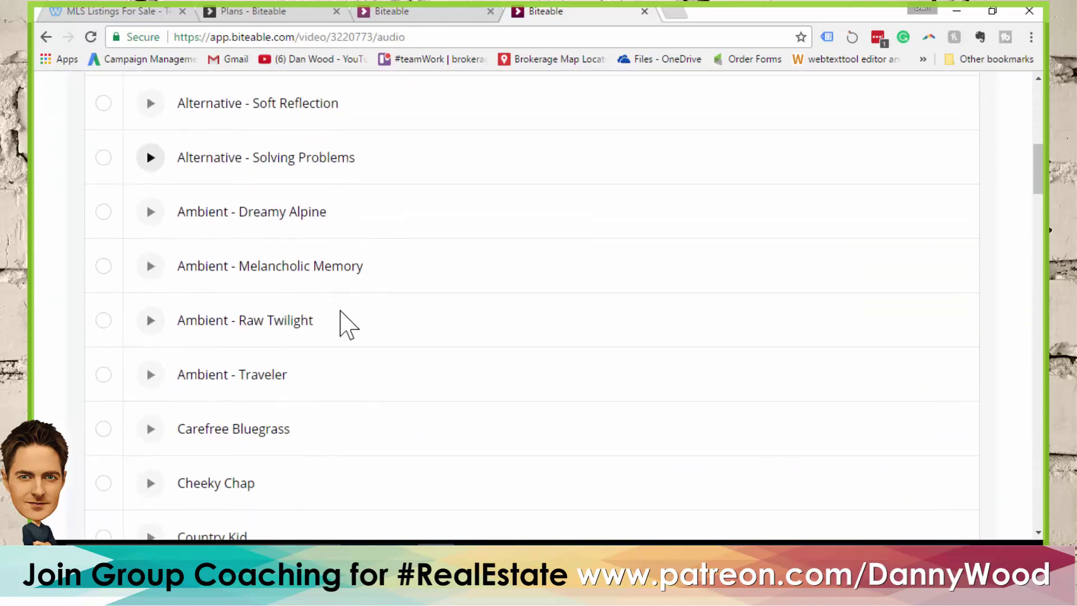
pyautogui.scroll(-3, 342, 320)
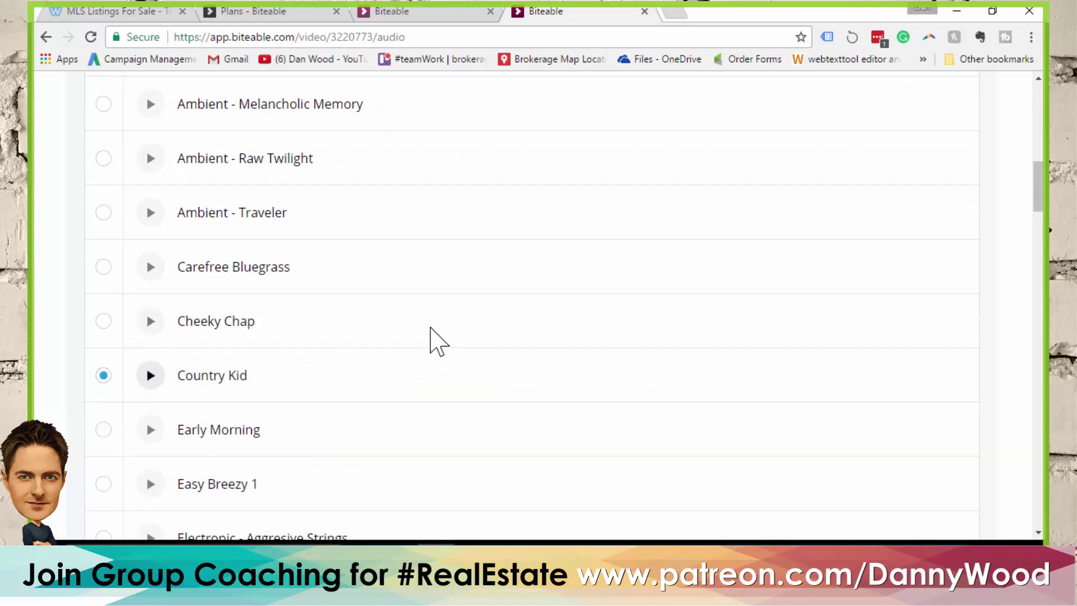
pyautogui.scroll(10, 438, 334)
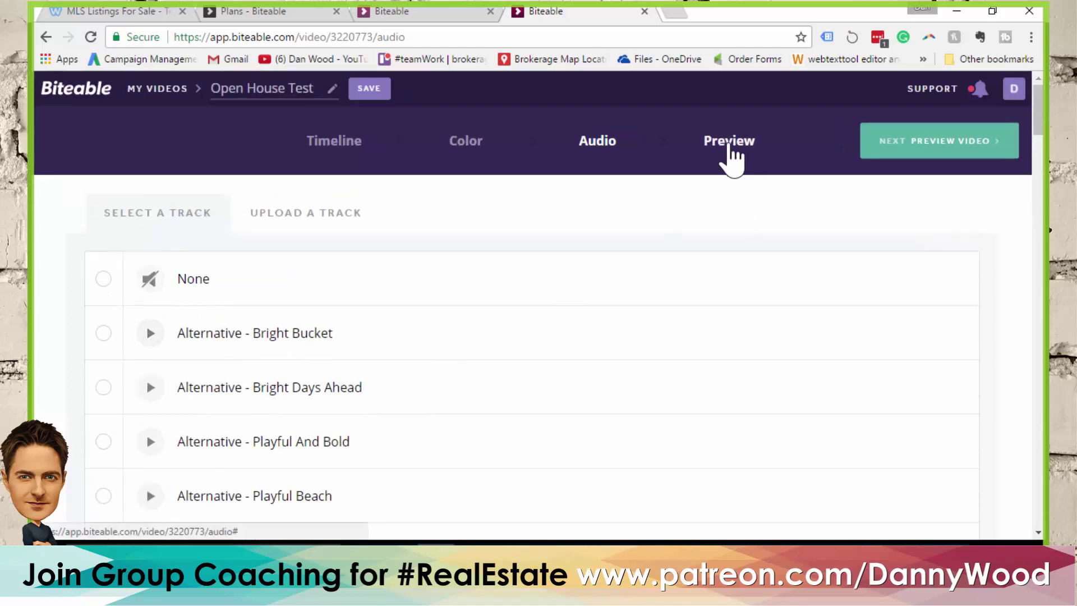
pyautogui.click(729, 142)
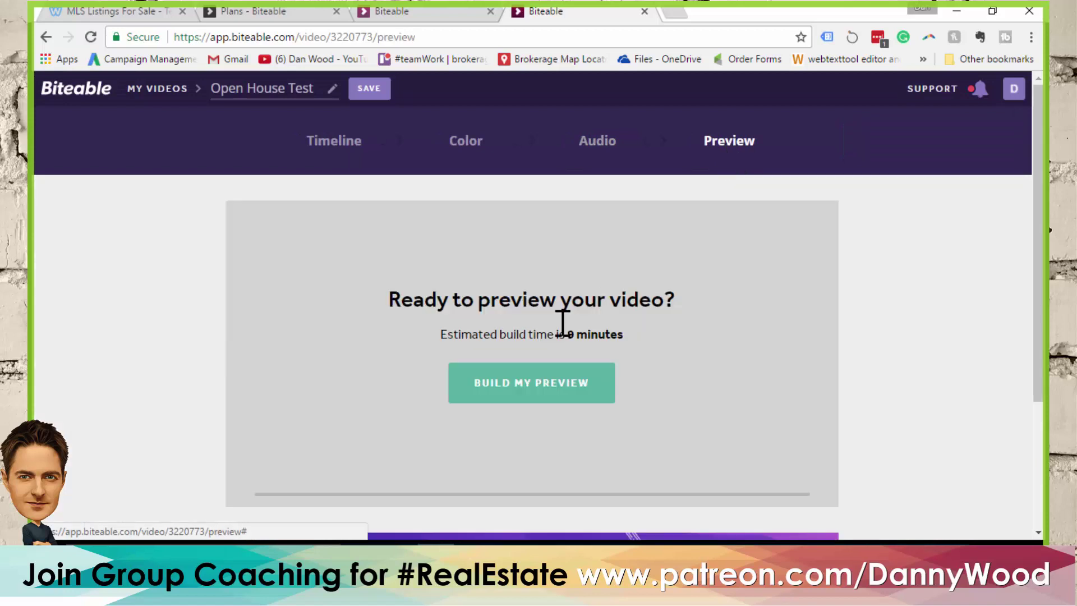
# Start building the video preview, then return to the scene timeline
pyautogui.click(521, 387)
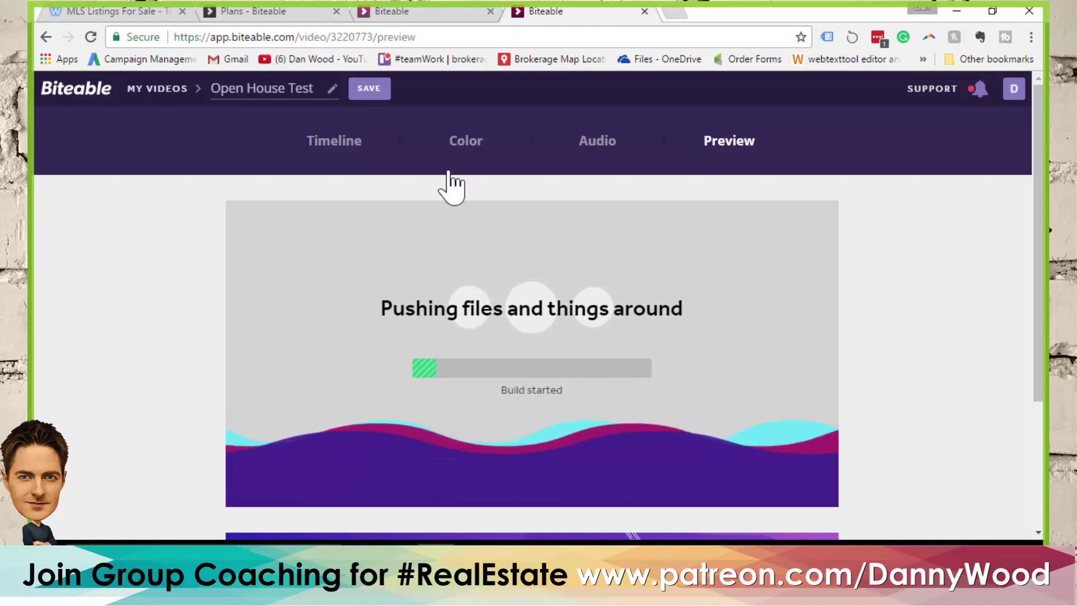
pyautogui.click(333, 149)
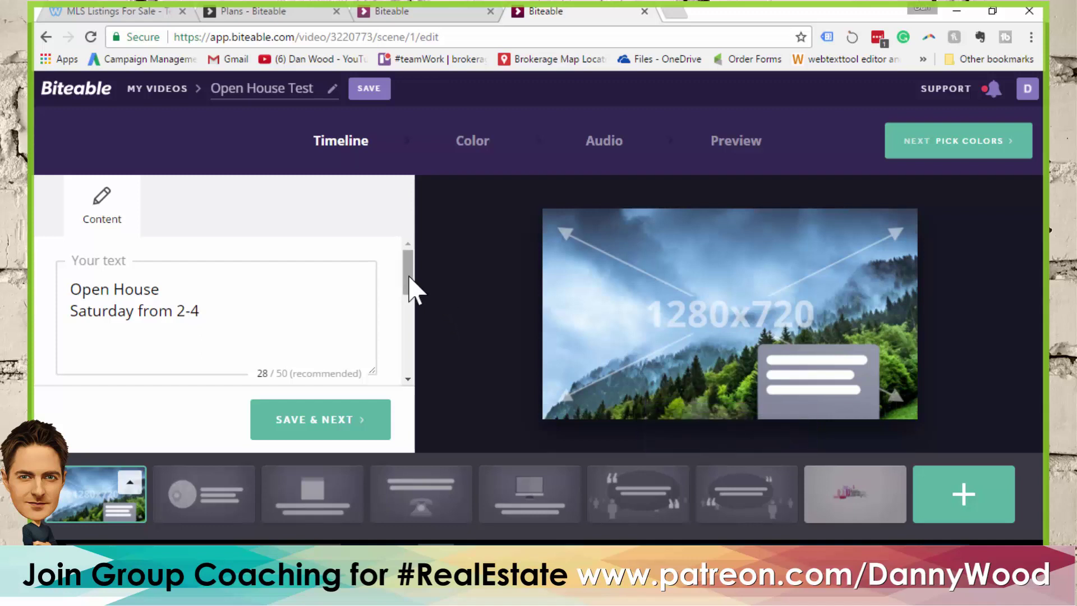
# Open the 'Located at' scene, select its street address, then switch to the other Biteable tab
pyautogui.click(191, 502)
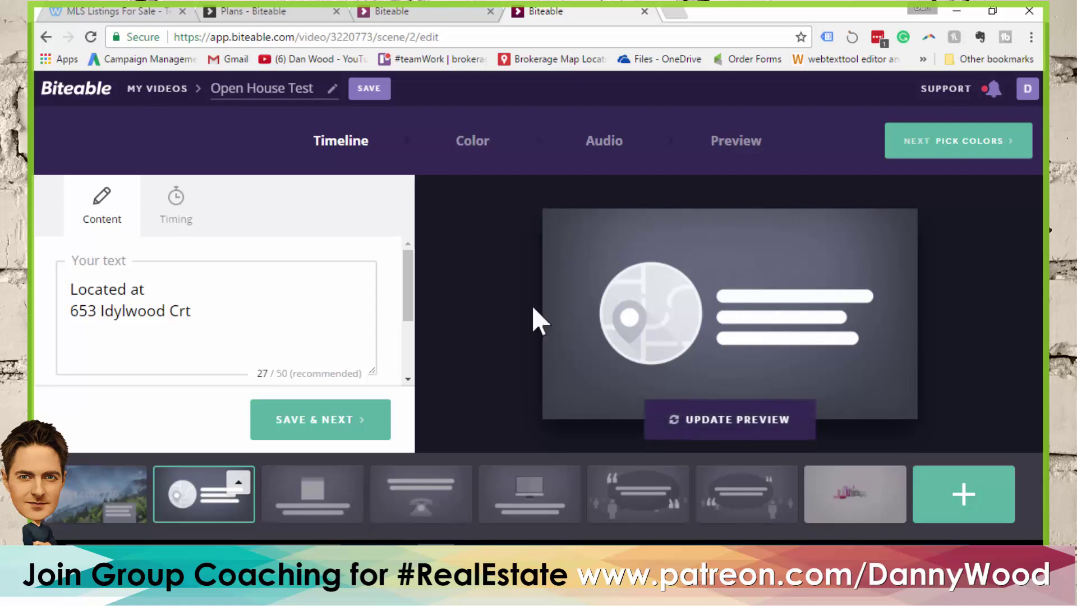
pyautogui.moveTo(186, 311); pyautogui.dragTo(50, 315)
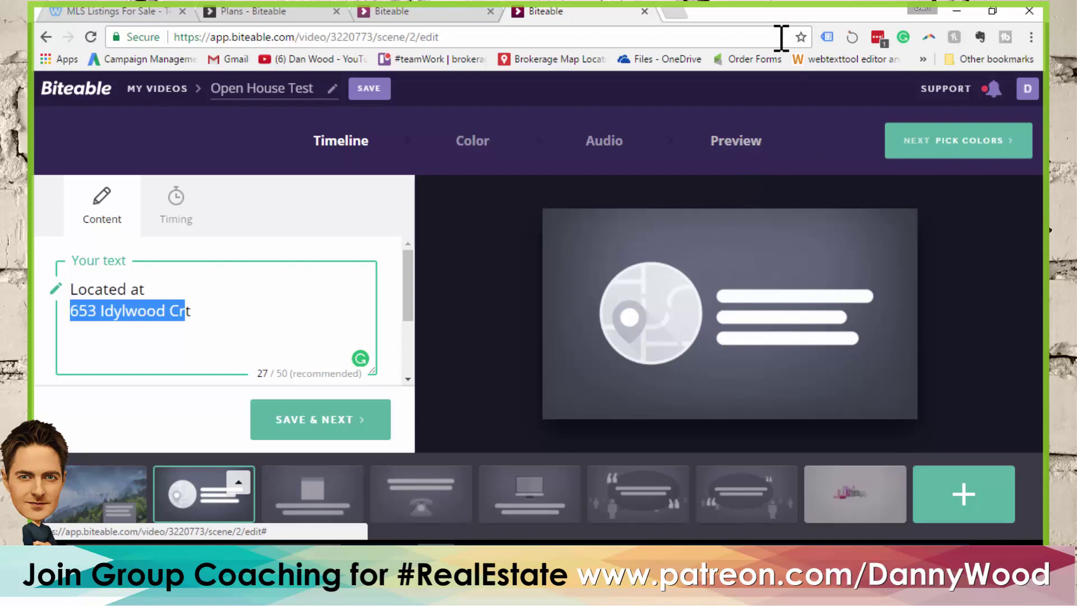
pyautogui.click(408, 12)
# Open the Seller Test video's preview from My Videos and watch it full screen to the end
pyautogui.scroll(2, 394, 215)
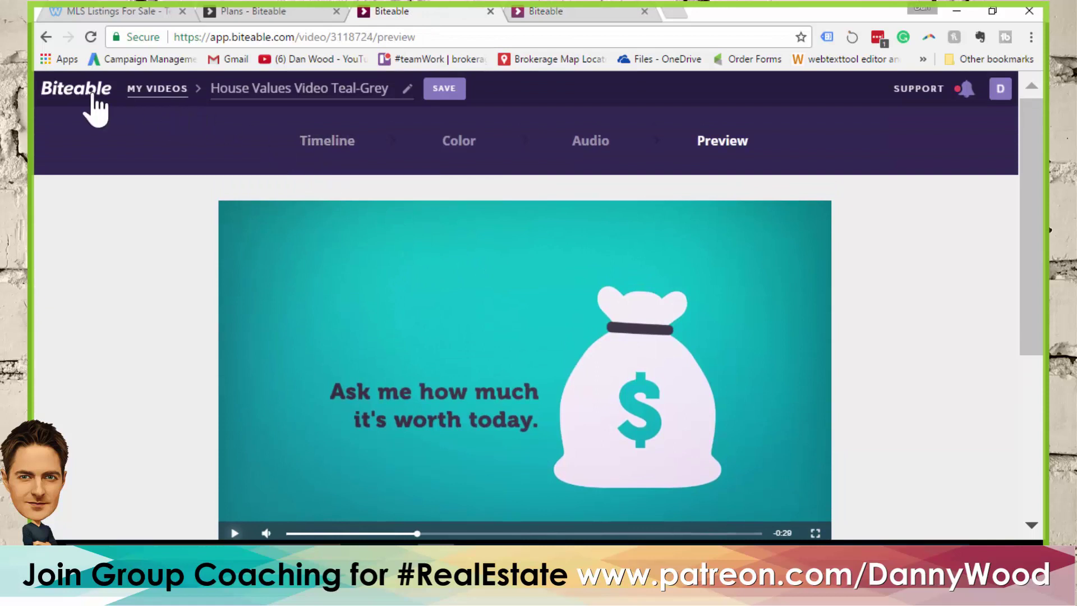
pyautogui.click(124, 100)
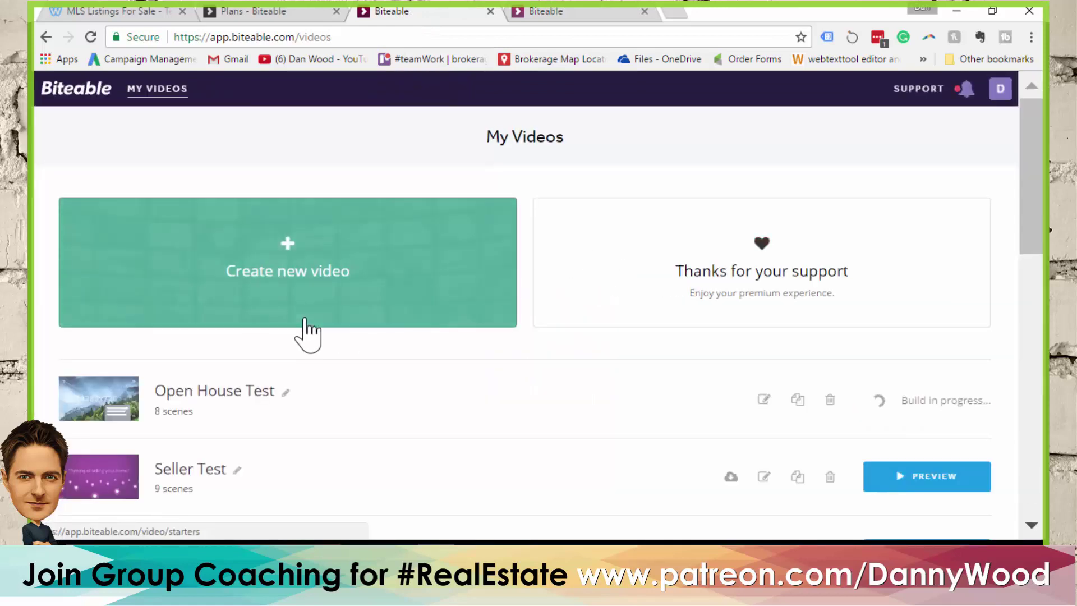
pyautogui.scroll(-3, 307, 335)
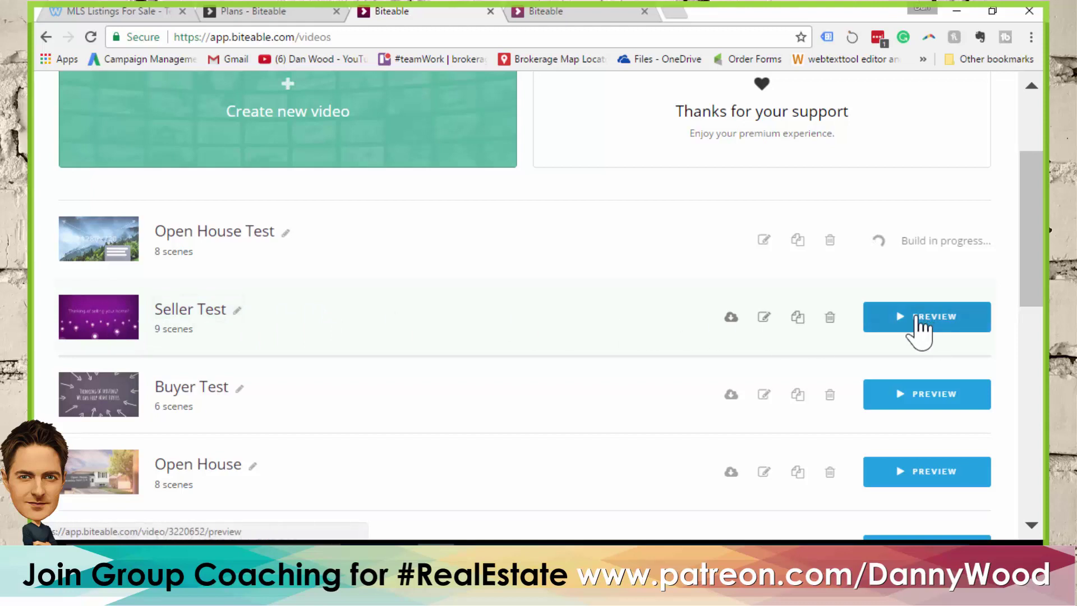
pyautogui.click(923, 320)
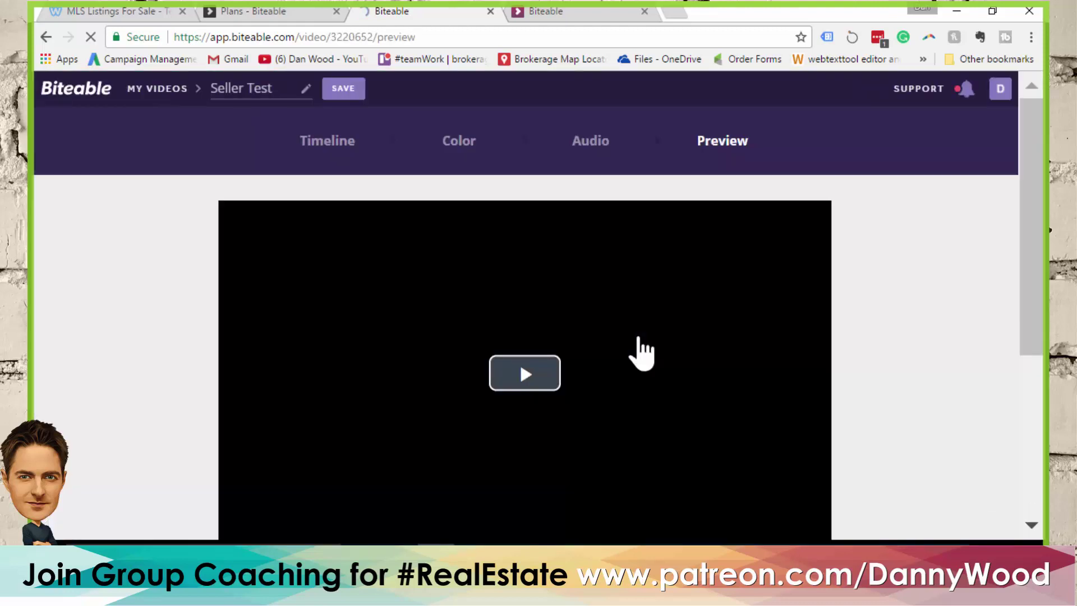
pyautogui.scroll(-2, 187, 303)
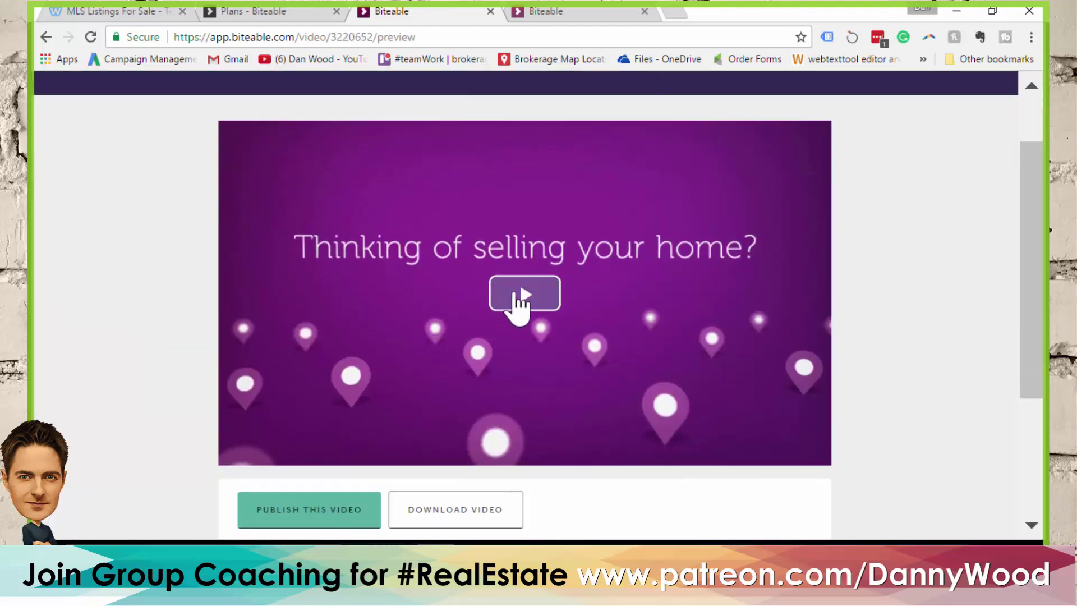
pyautogui.click(522, 294)
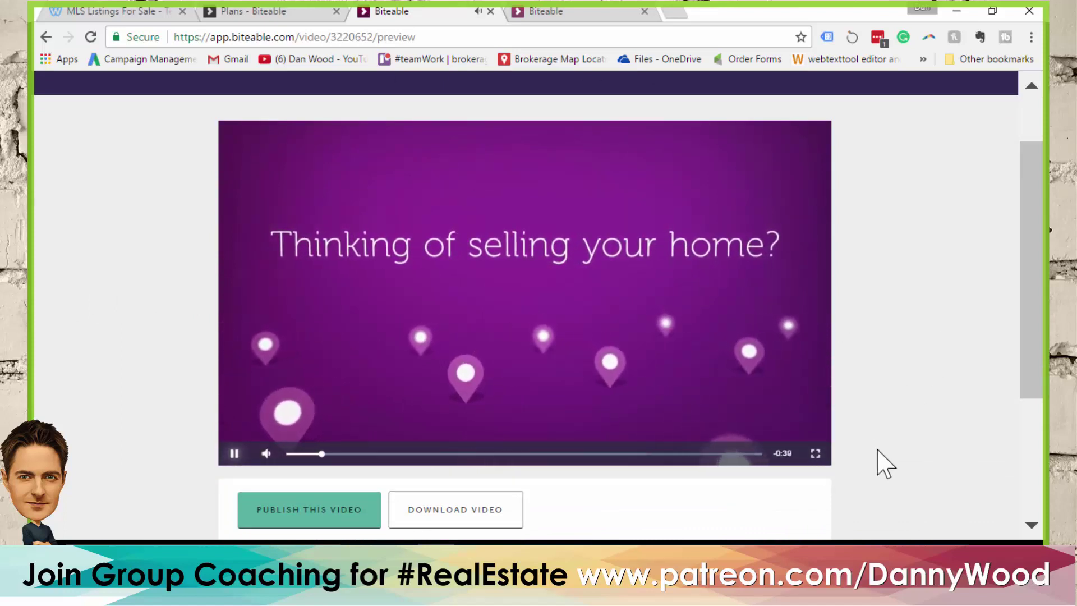
pyautogui.click(815, 454)
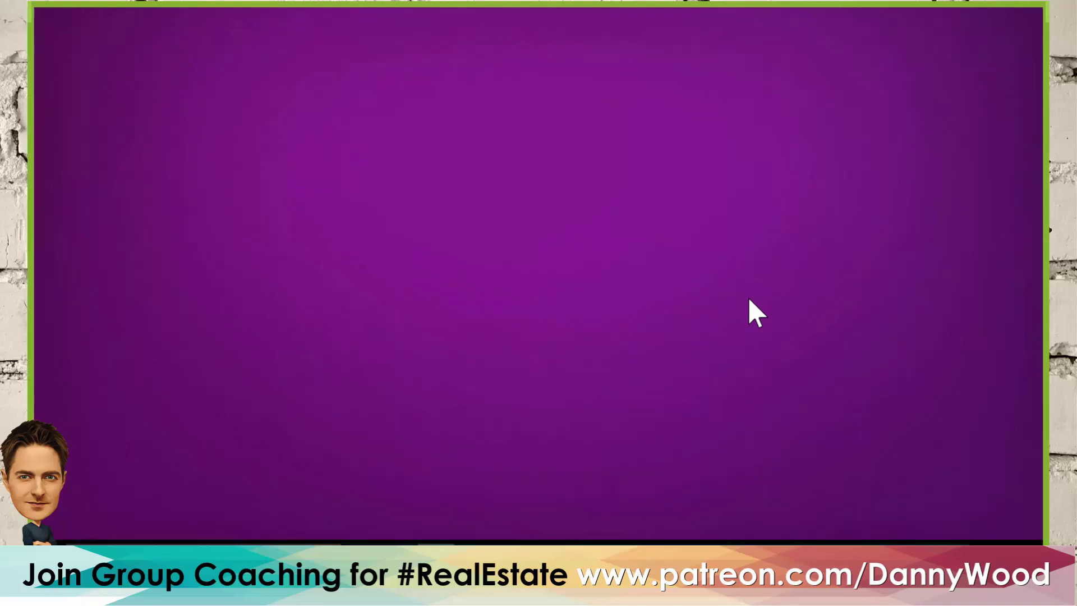
pyautogui.press('Escape')
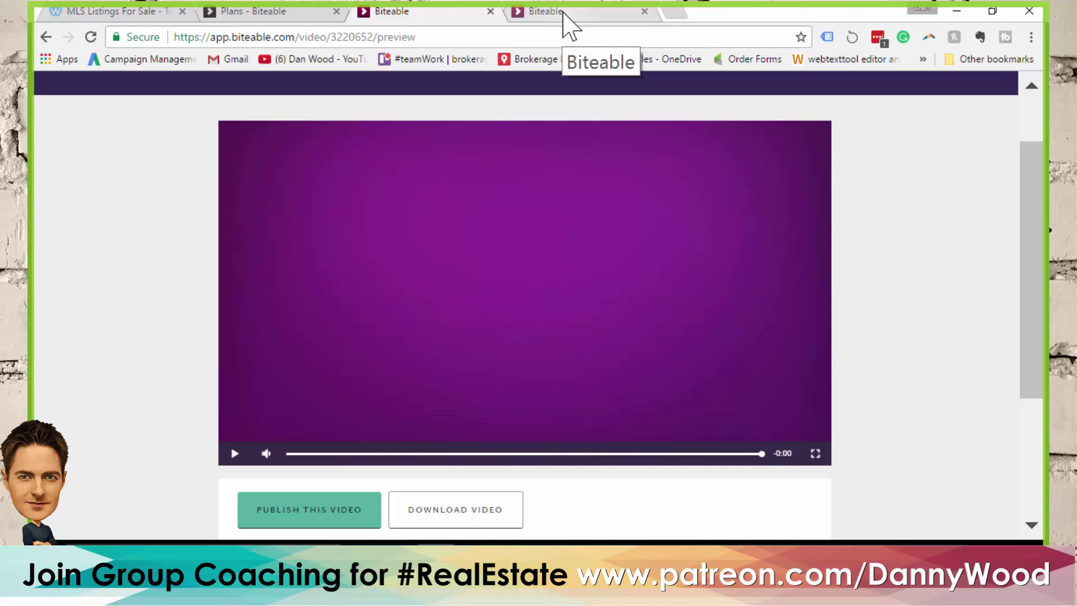
pyautogui.scroll(2, 239, 112)
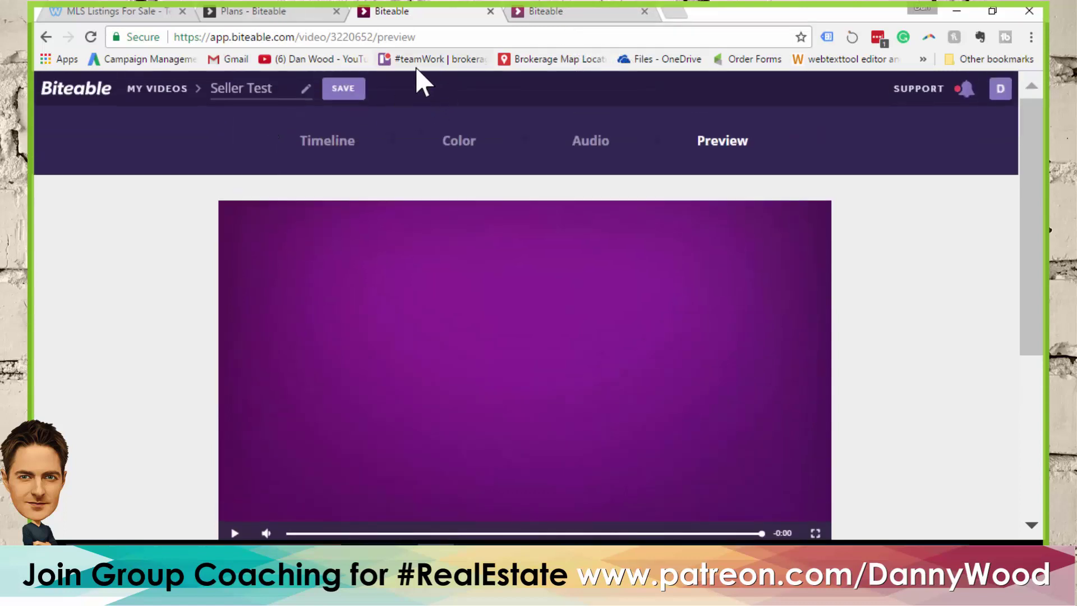
pyautogui.click(77, 88)
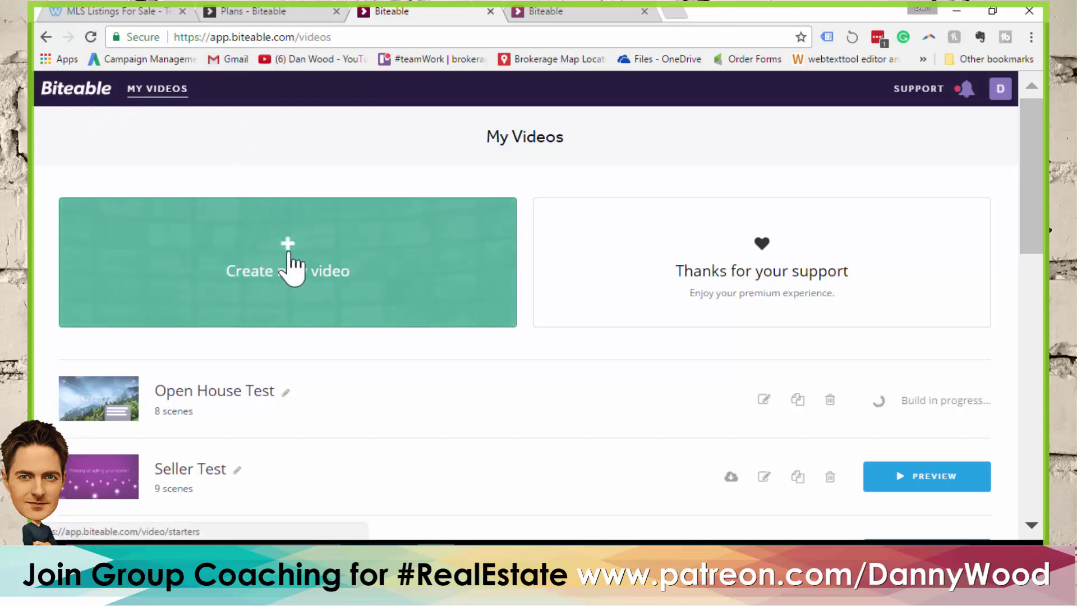
pyautogui.click(289, 254)
pyautogui.scroll(-3, 486, 207)
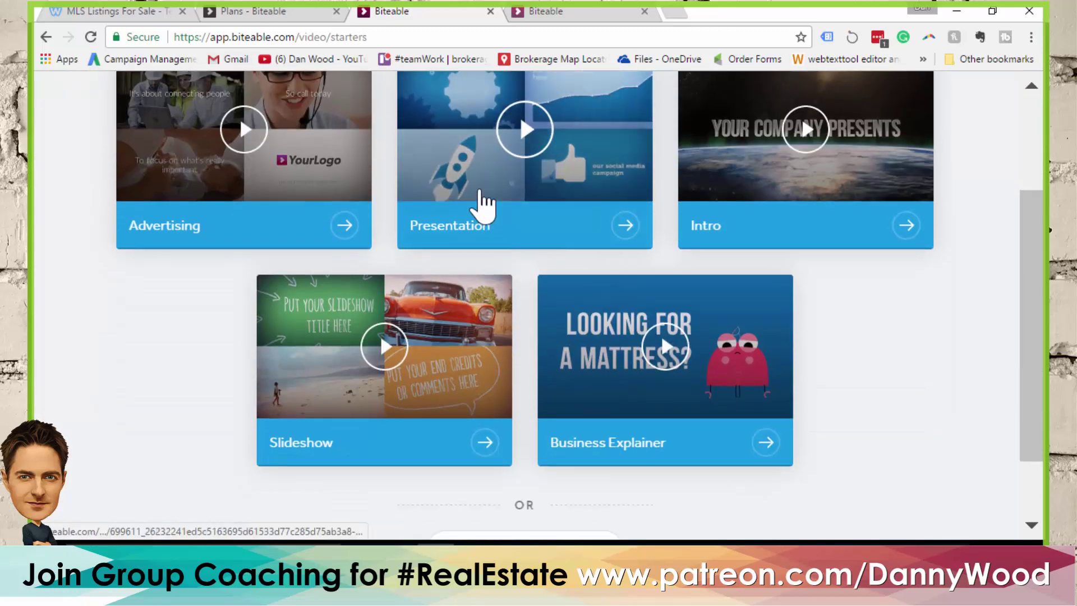
pyautogui.scroll(-2, 714, 270)
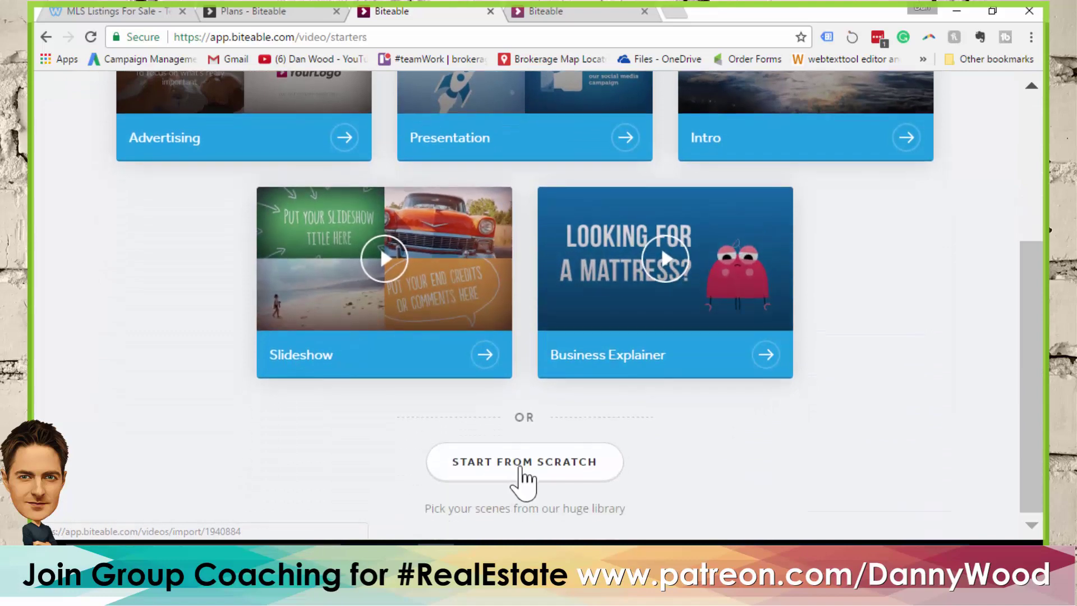
pyautogui.click(519, 465)
pyautogui.click(506, 248)
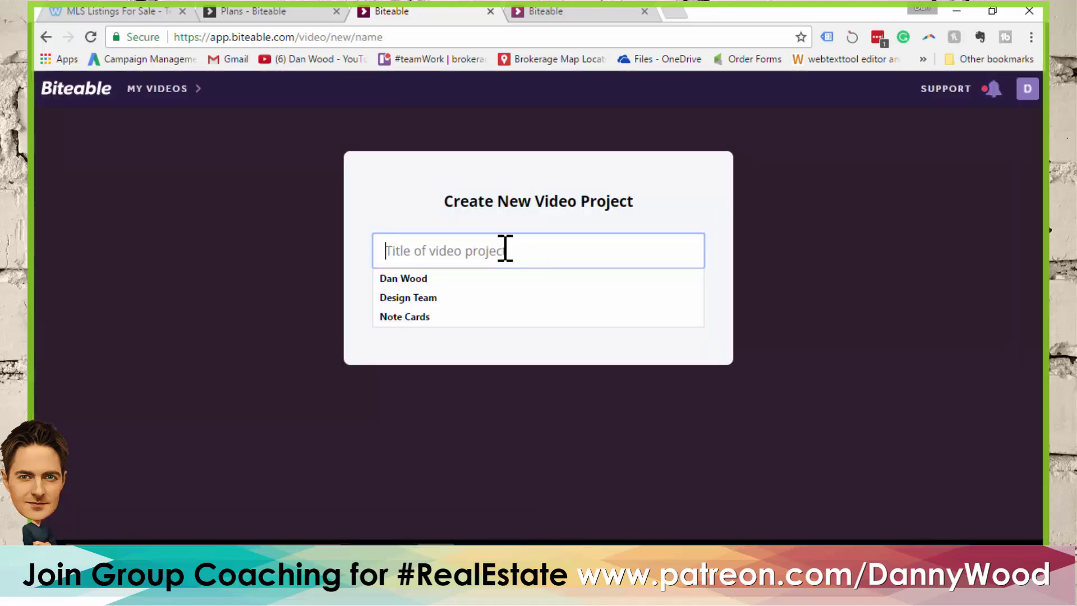
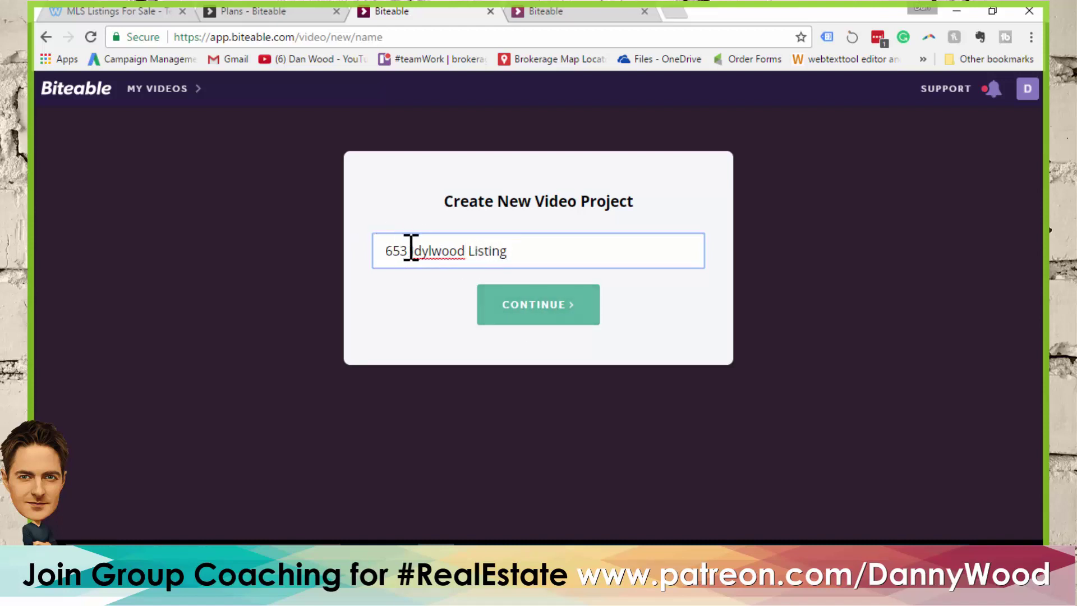
pyautogui.click(517, 319)
pyautogui.scroll(-3, 765, 319)
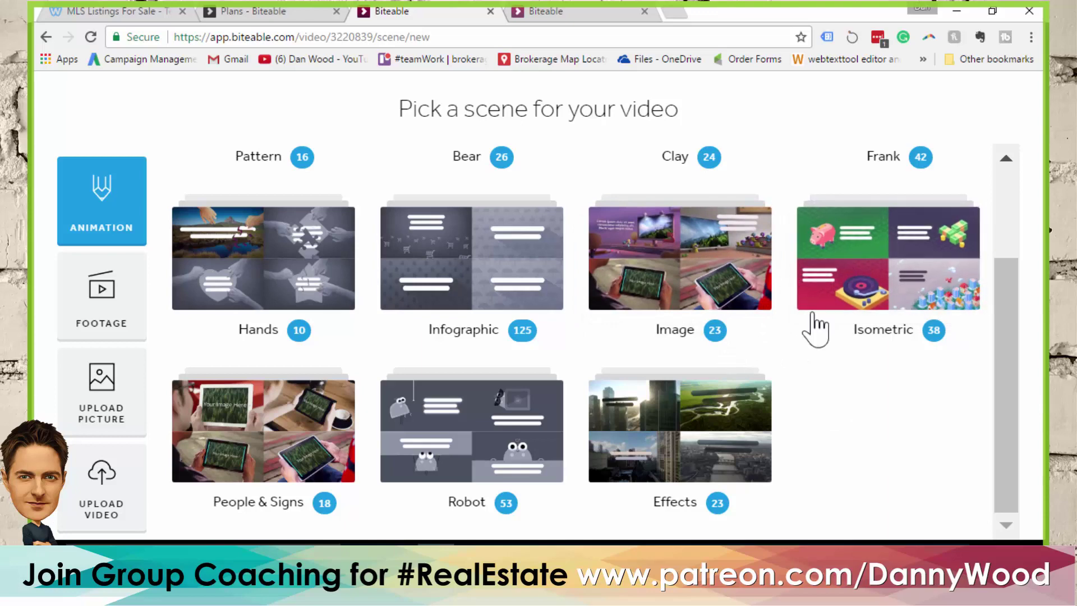
# Filter to Isometric scenes and add the snail-rocket and scattered-money scenes
pyautogui.scroll(3, 898, 437)
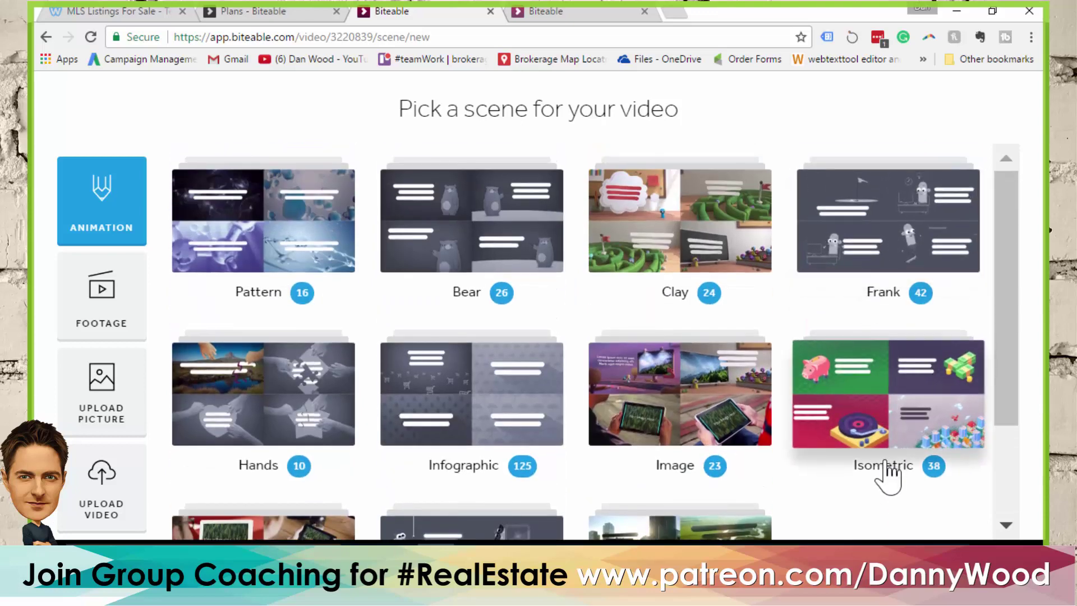
pyautogui.click(903, 389)
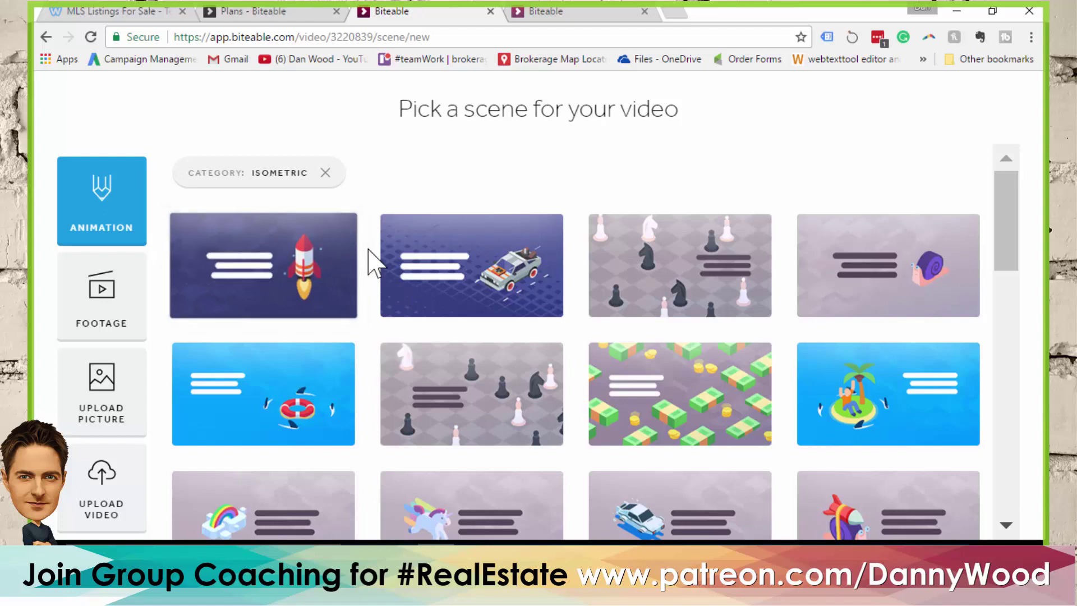
pyautogui.scroll(-1, 754, 179)
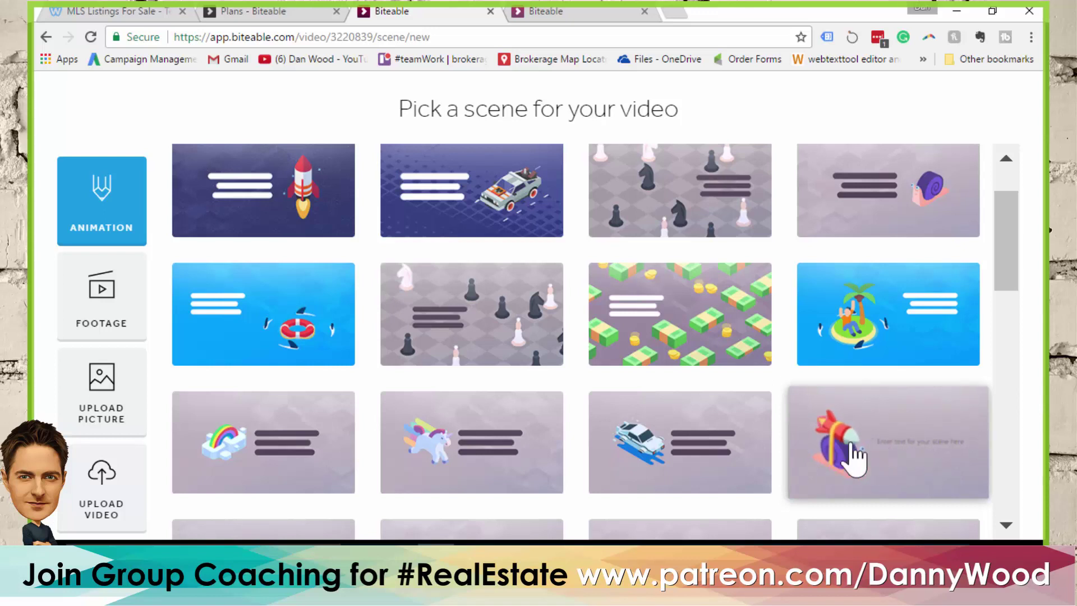
pyautogui.click(870, 456)
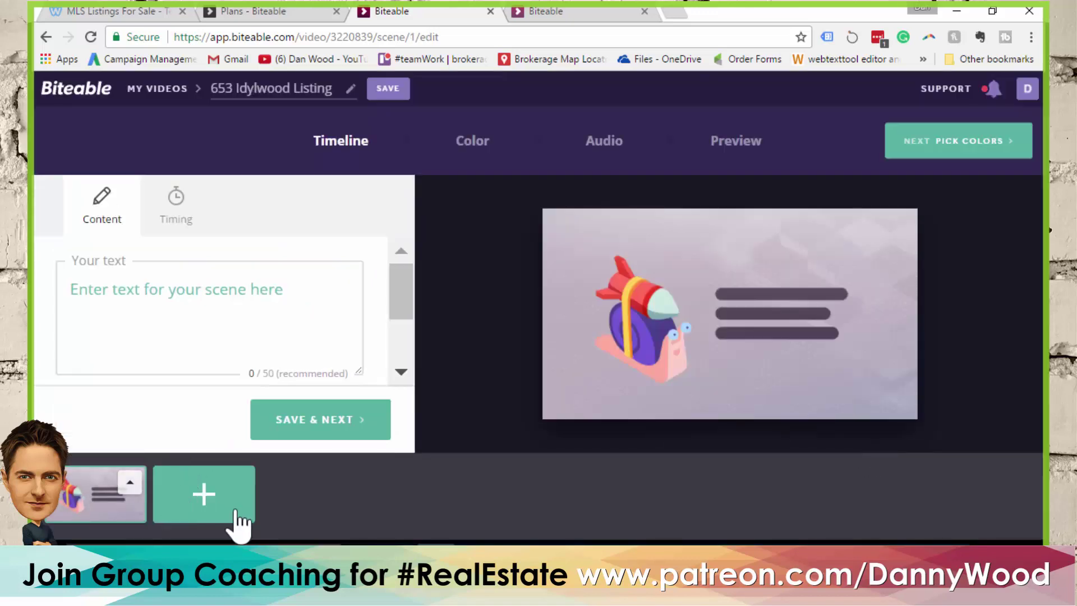
pyautogui.click(212, 508)
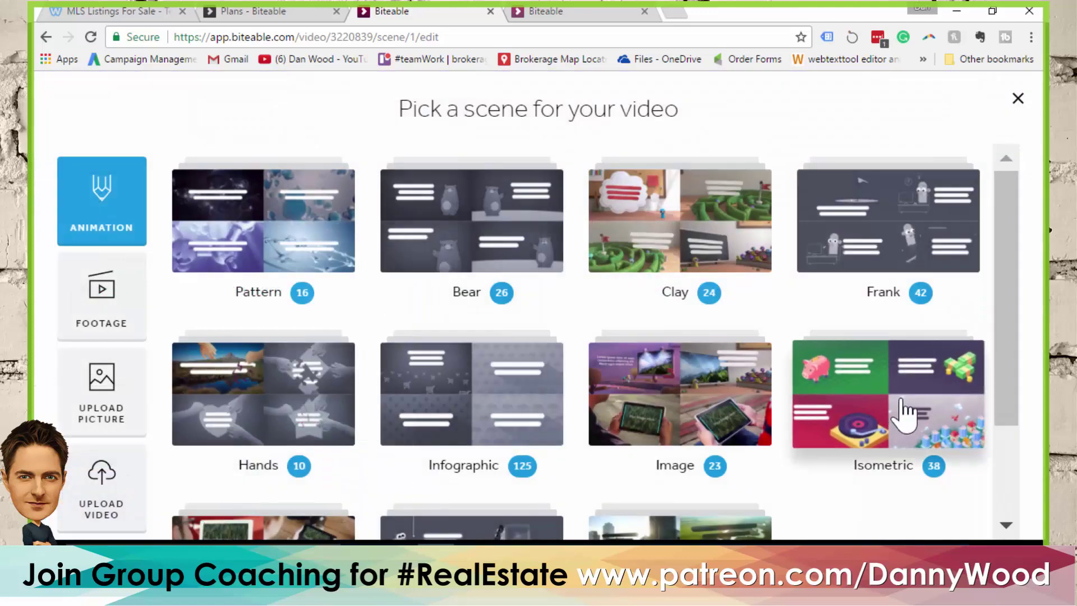
pyautogui.click(902, 412)
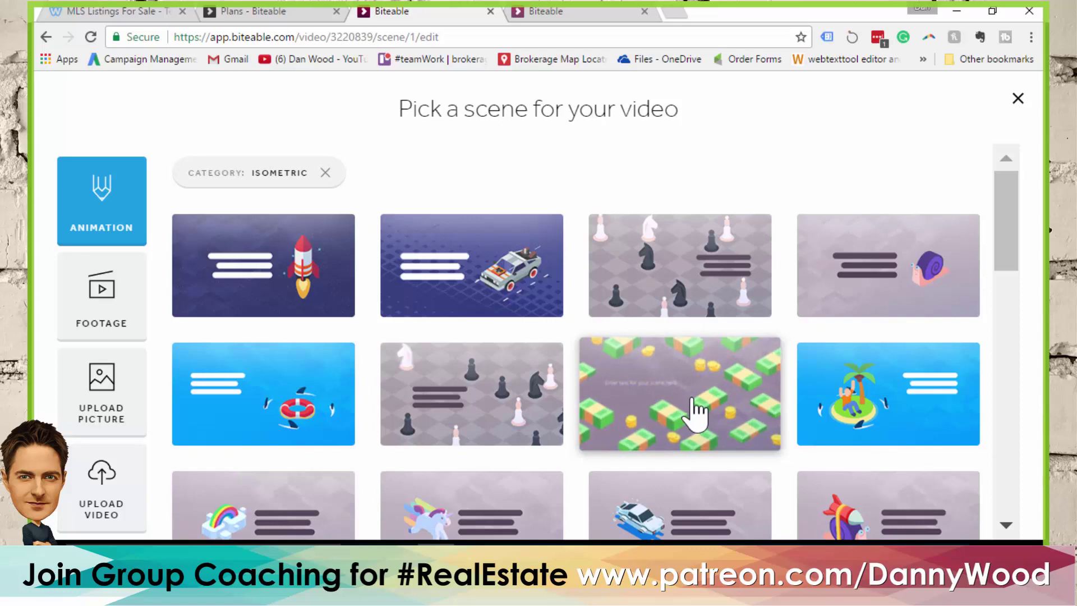
pyautogui.click(696, 413)
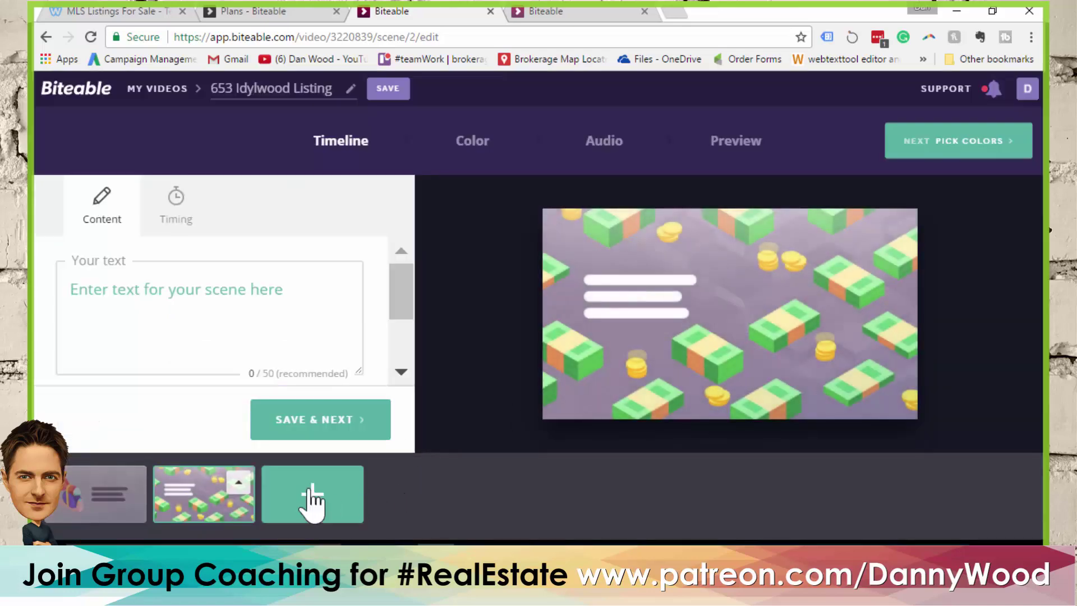
# Add the isometric city and money-stack scenes as scenes 3 and 4
pyautogui.click(309, 496)
pyautogui.scroll(-5, 685, 301)
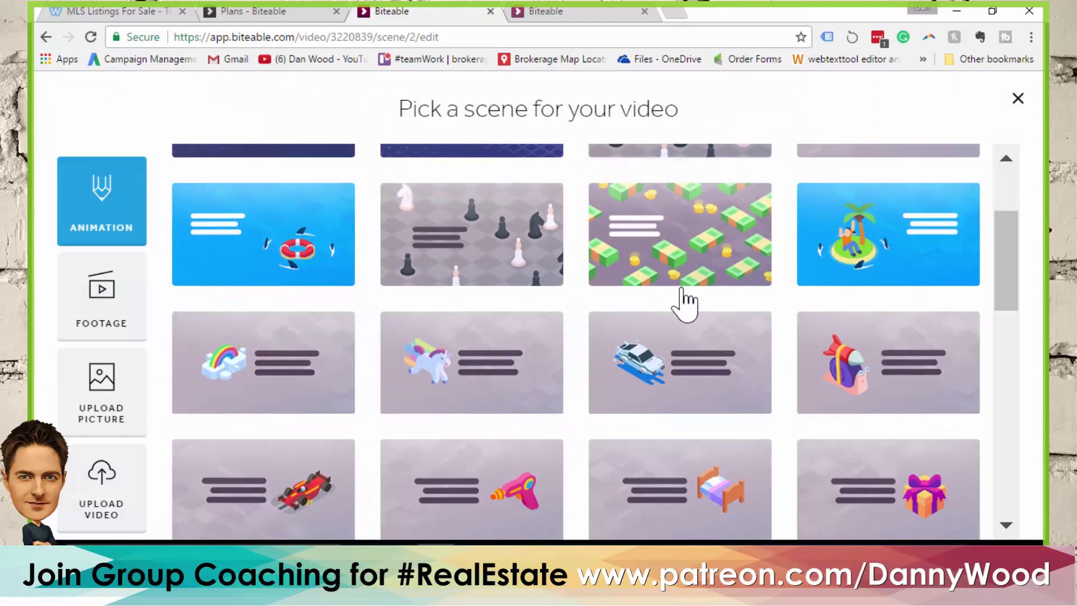
pyautogui.scroll(-2, 688, 303)
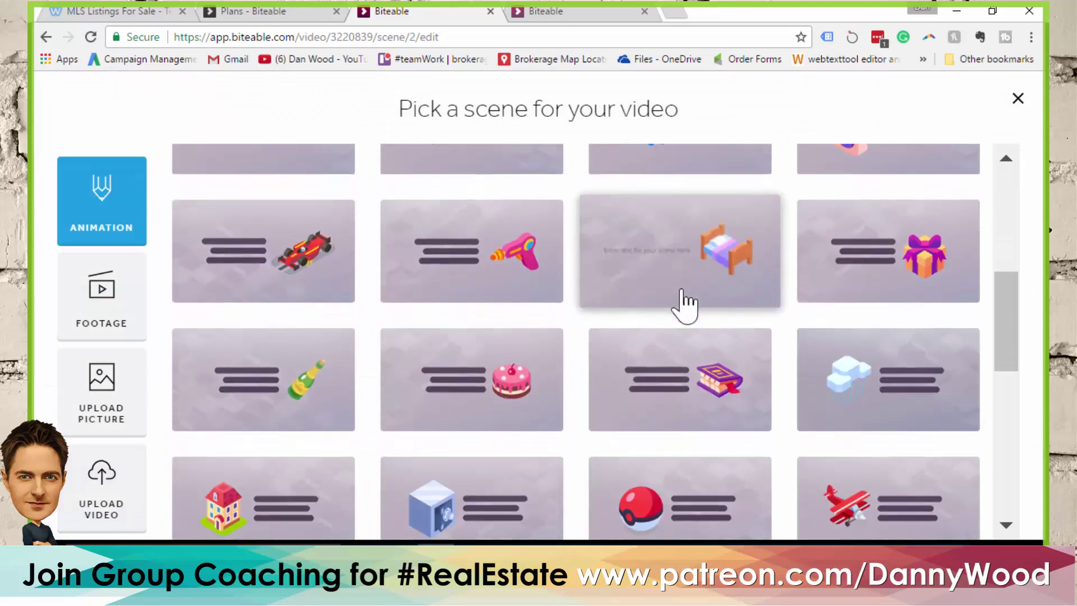
pyautogui.scroll(-9, 686, 305)
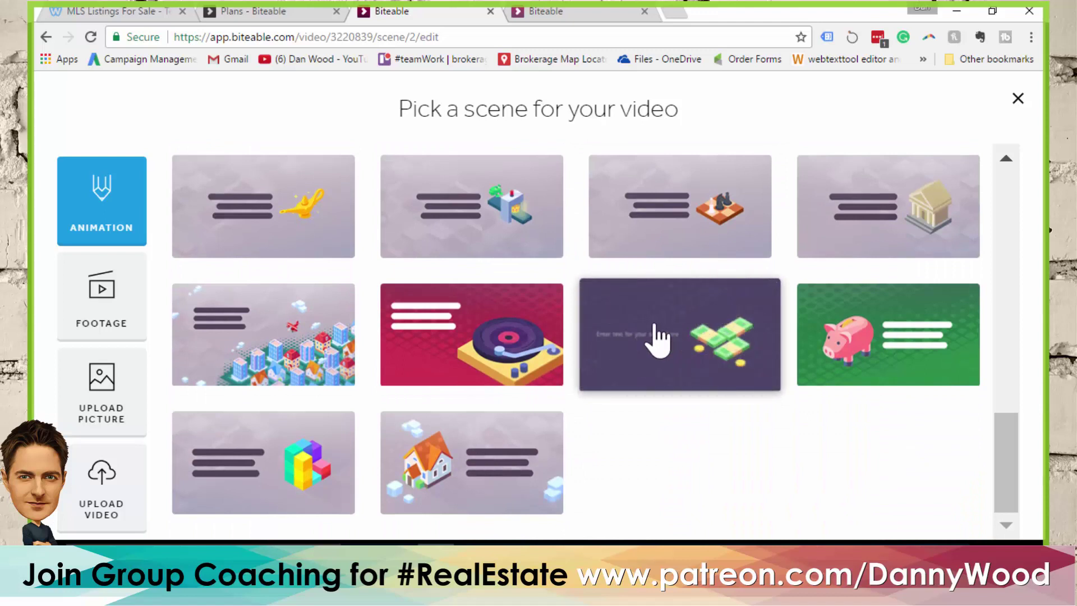
pyautogui.moveTo(300, 348)
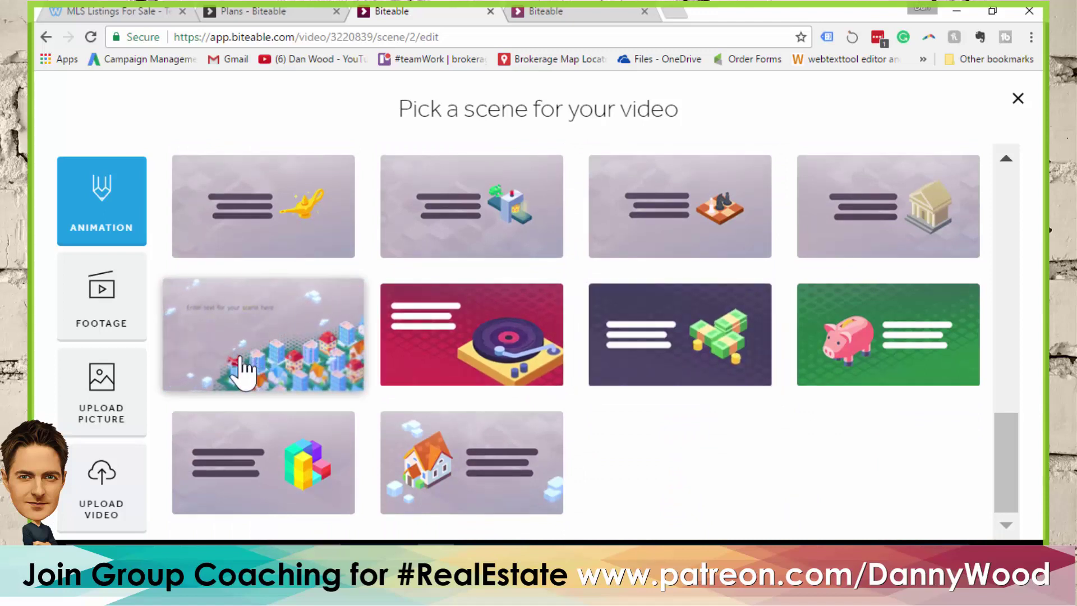
pyautogui.click(277, 351)
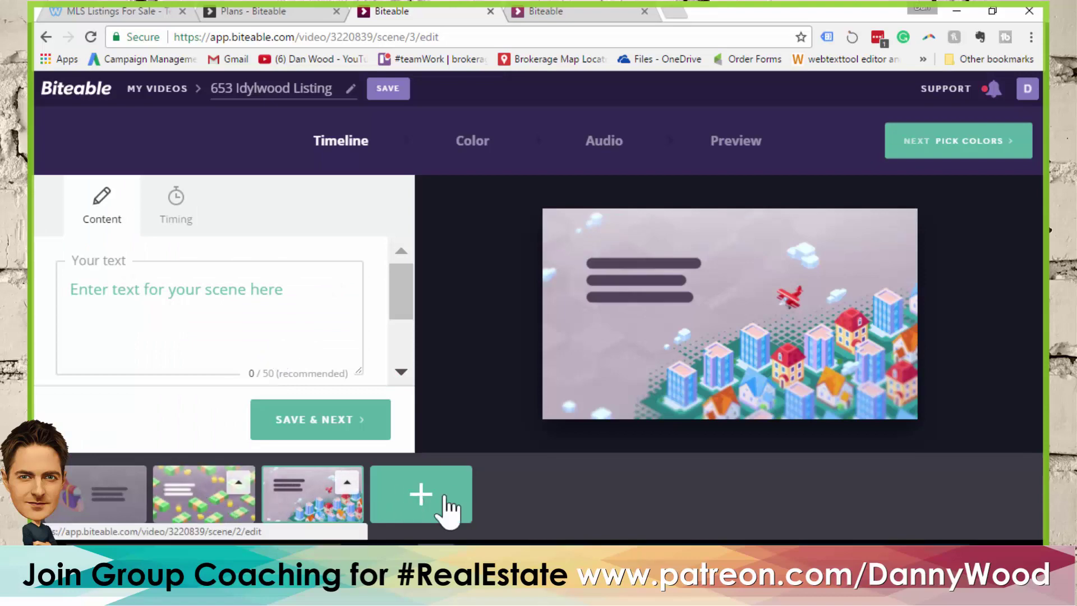
pyautogui.click(421, 495)
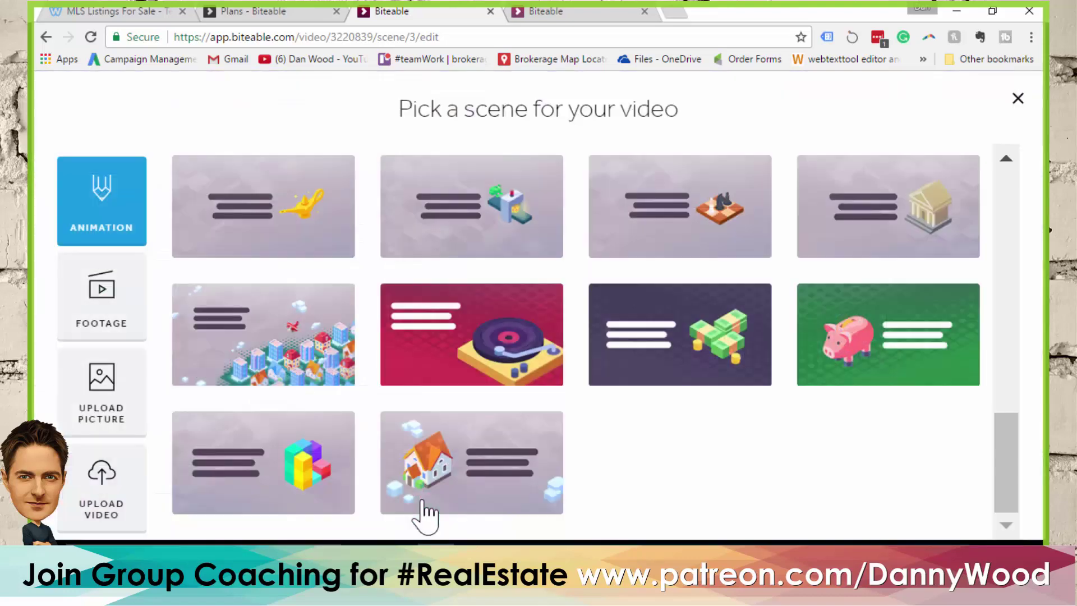
pyautogui.click(706, 341)
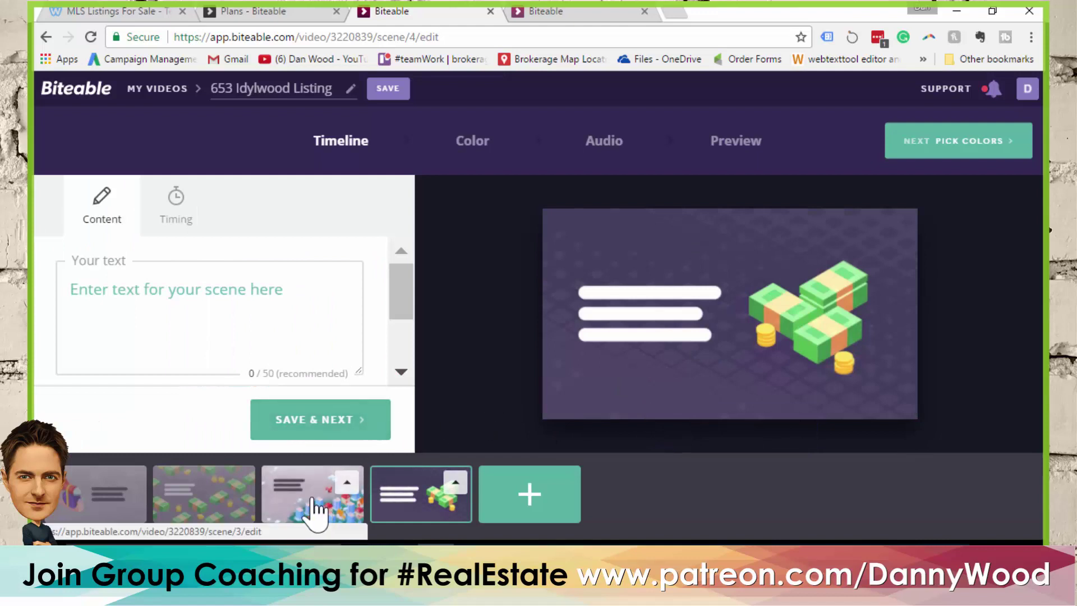
# Move the city scene to the front of the timeline and open its caption for editing
pyautogui.moveTo(313, 505); pyautogui.dragTo(92, 500)
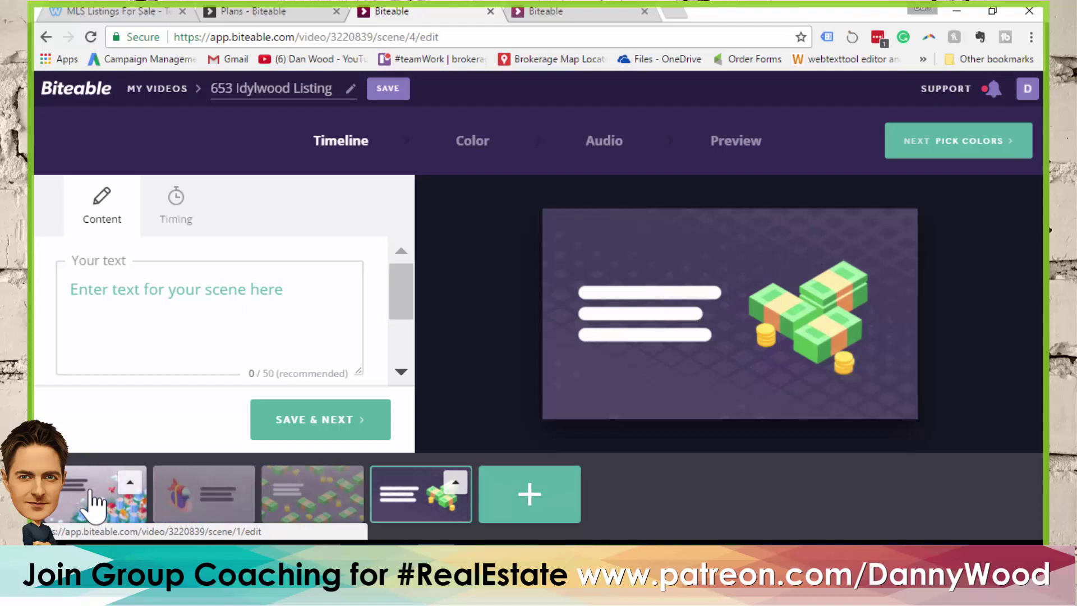
pyautogui.click(90, 489)
pyautogui.click(155, 294)
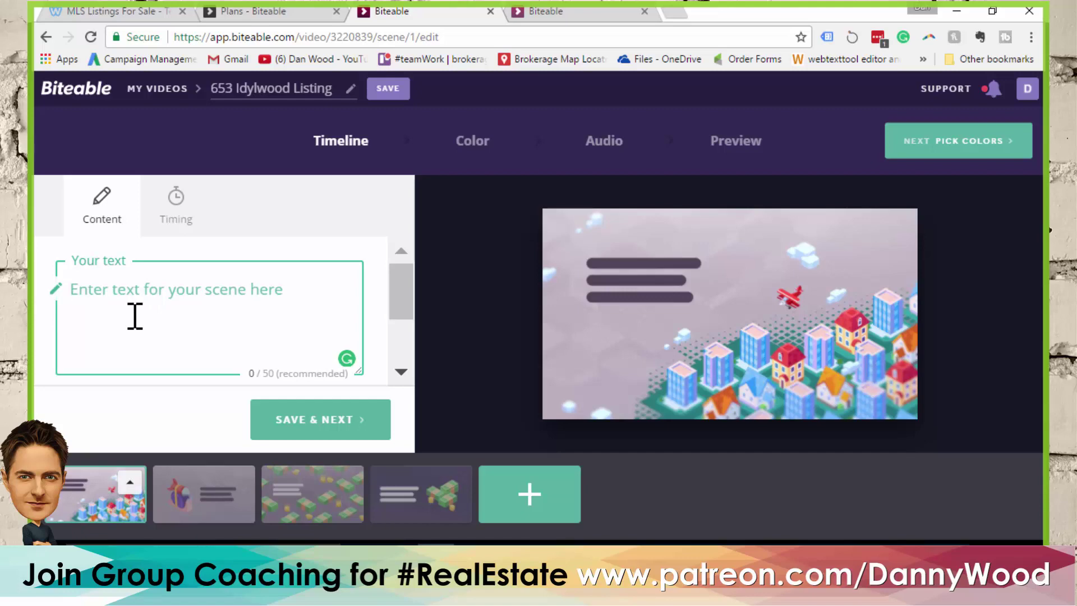
pyautogui.click(507, 497)
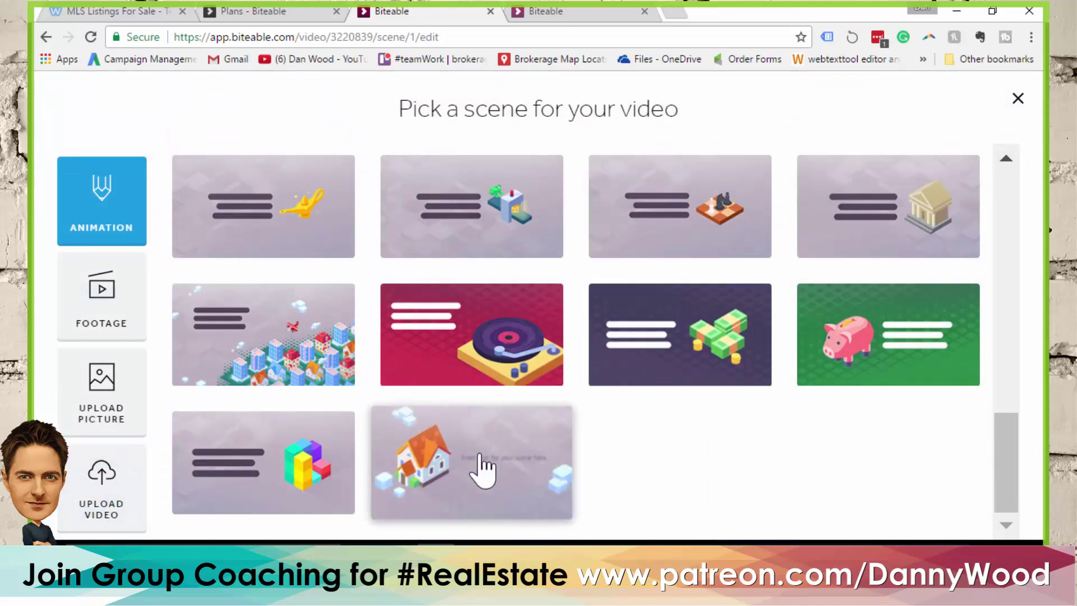
# Add the house scene, move it to the first slot, and caption it 'New listing alert!'
pyautogui.click(480, 469)
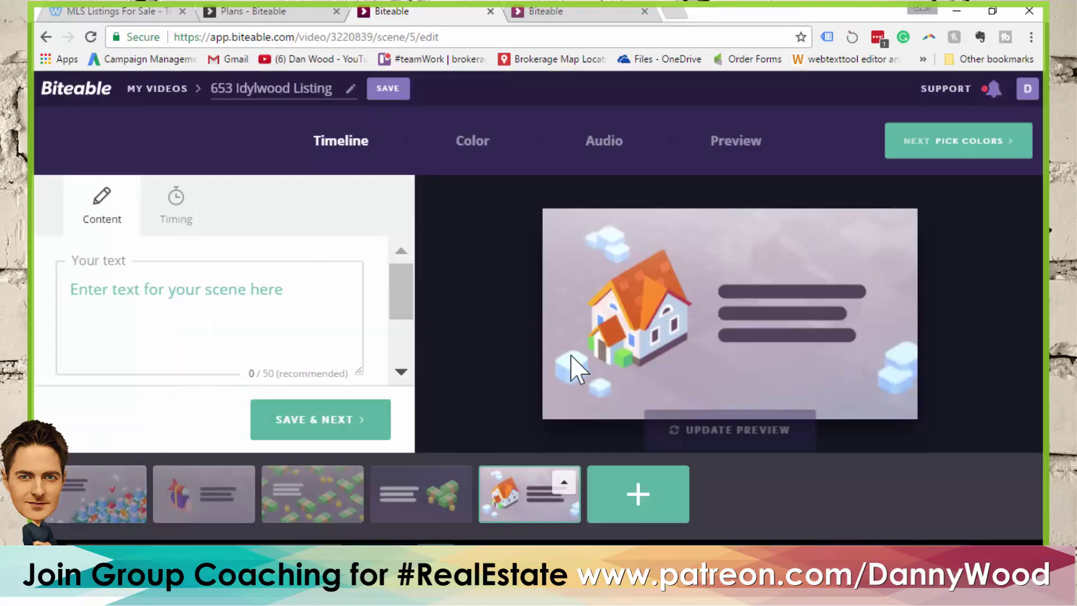
pyautogui.moveTo(525, 492); pyautogui.dragTo(89, 481)
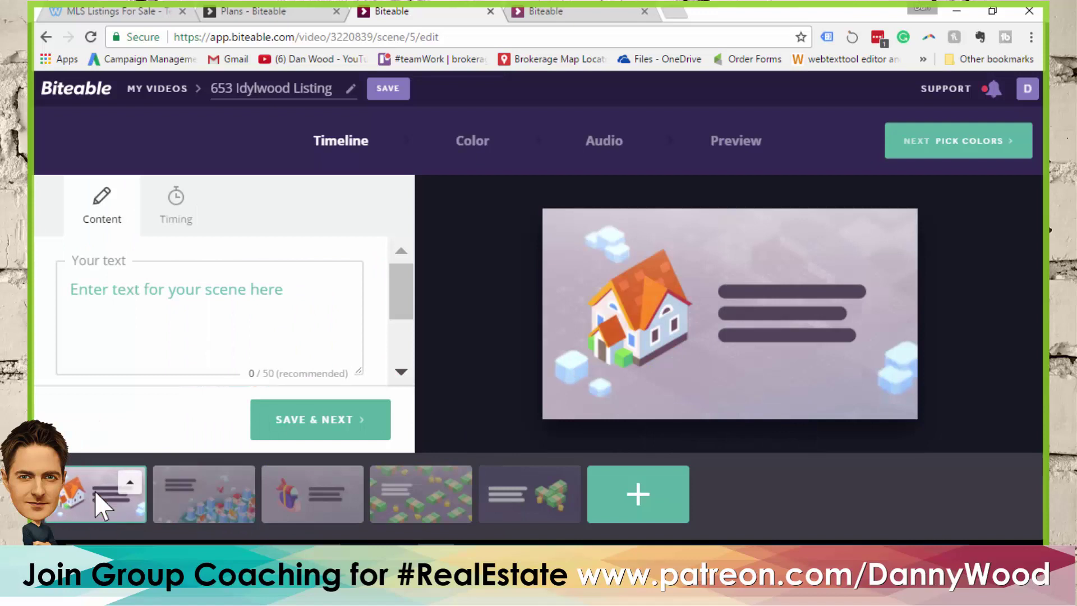
pyautogui.click(163, 303)
pyautogui.write('N')
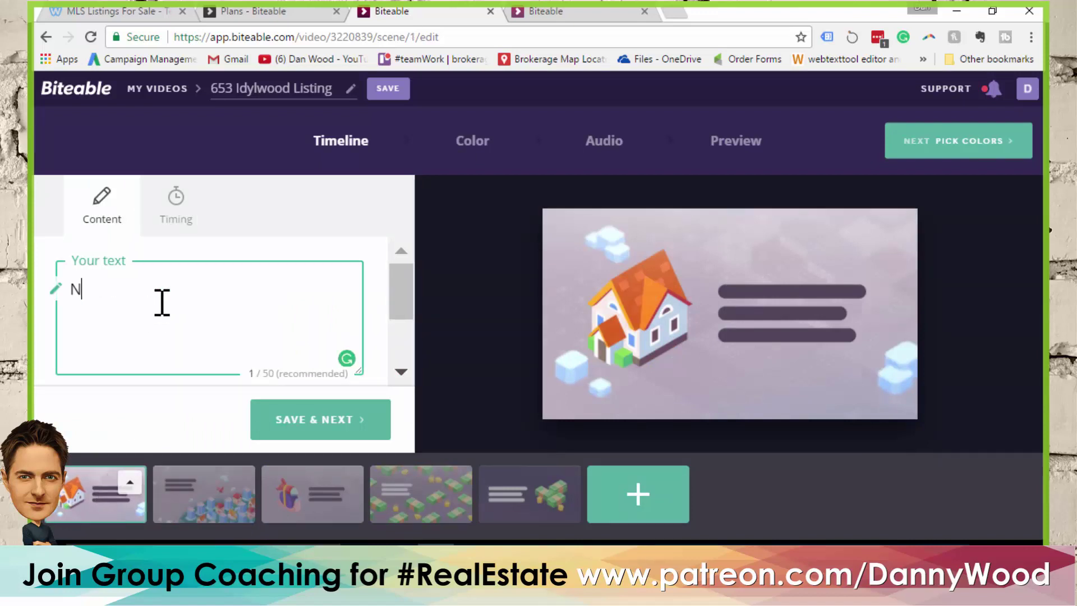
pyautogui.write('ew listing at')
pyautogui.click(642, 503)
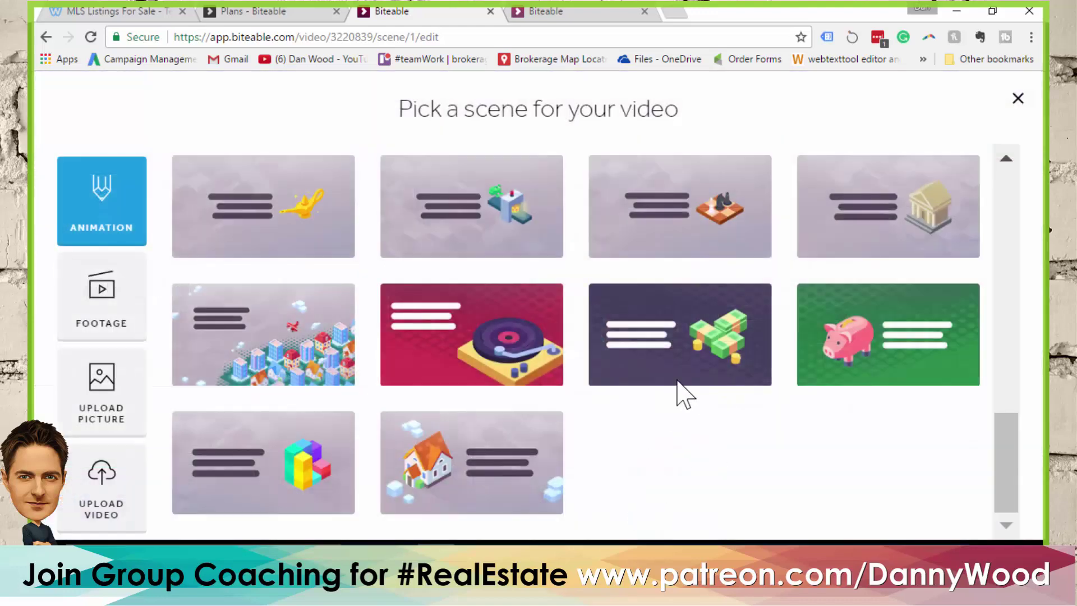
# Add the misty forest 1280x720 scene from the Image category and drag it to second place
pyautogui.click(767, 387)
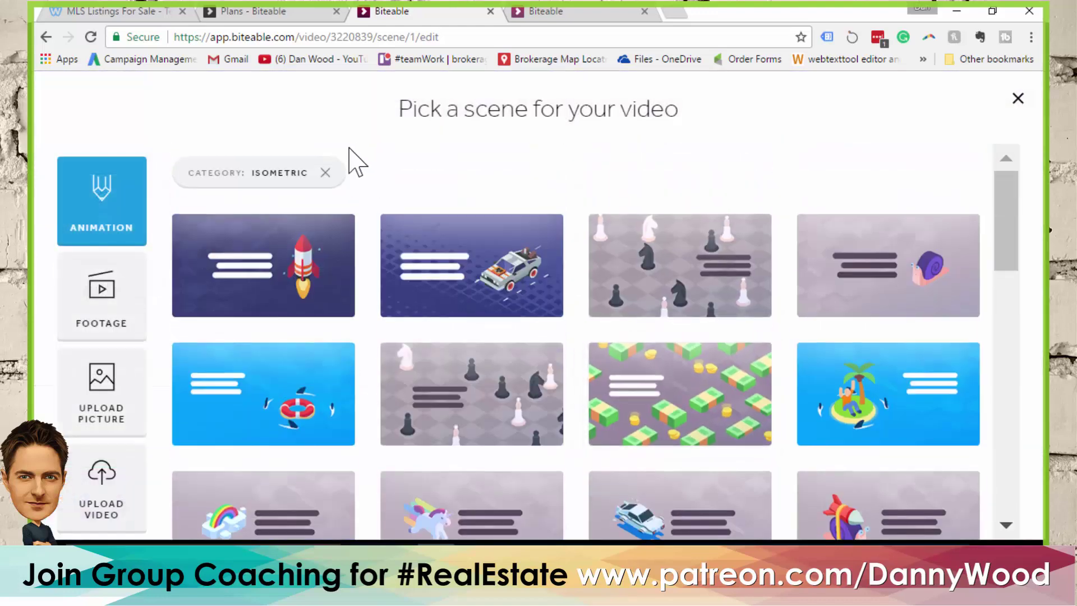
pyautogui.click(326, 173)
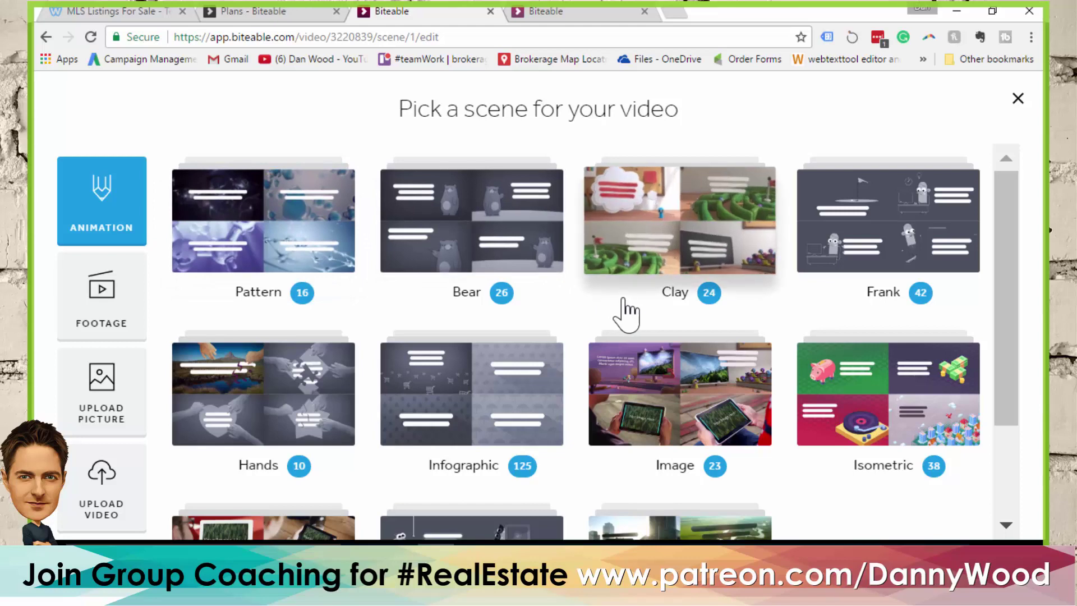
pyautogui.scroll(-3, 572, 312)
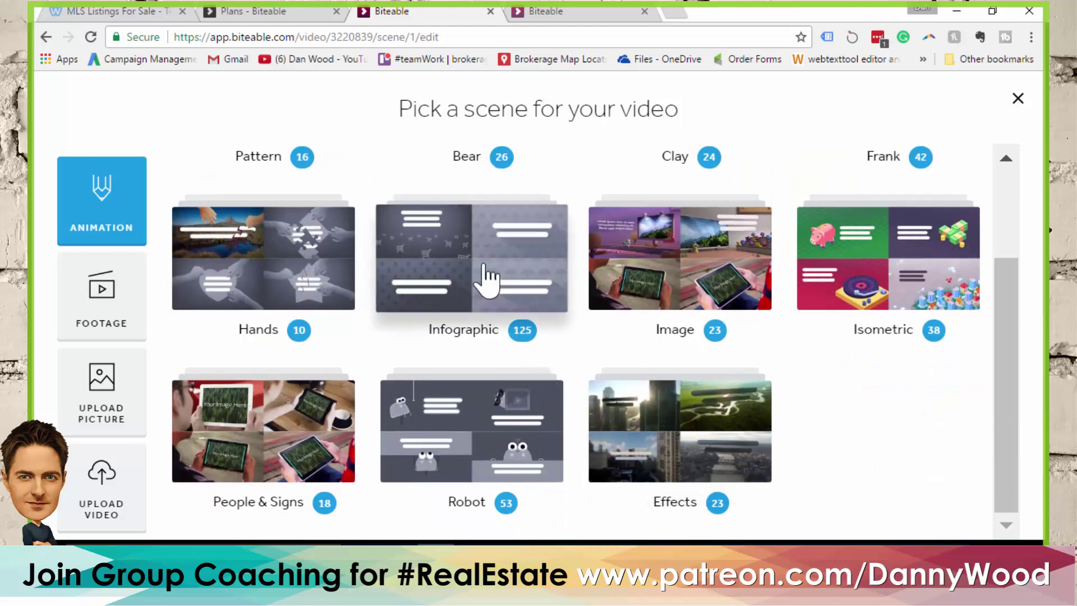
pyautogui.click(680, 256)
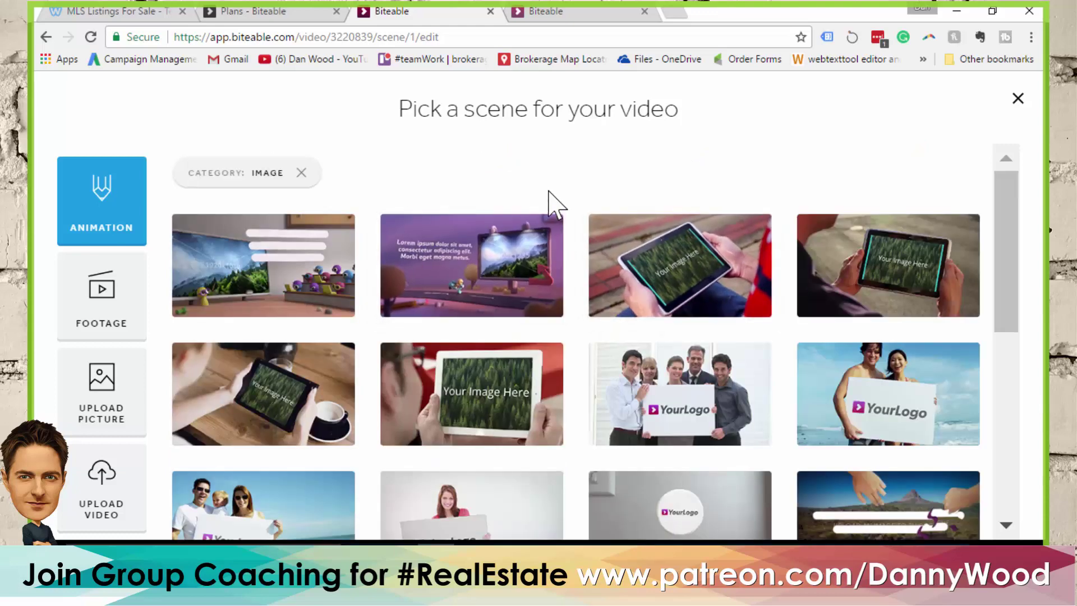
pyautogui.scroll(-5, 549, 194)
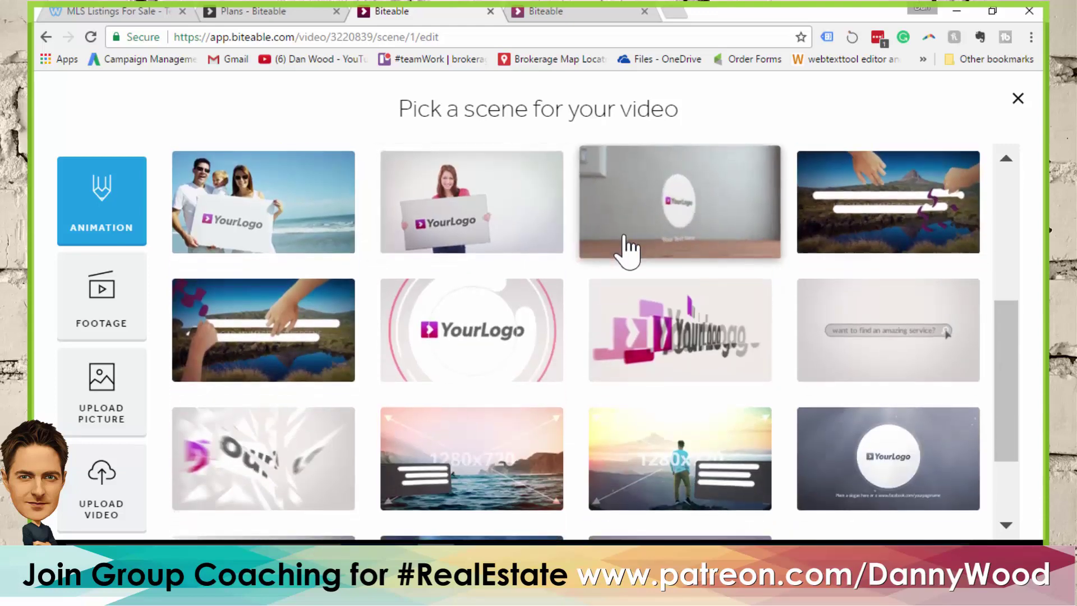
pyautogui.scroll(-2, 627, 249)
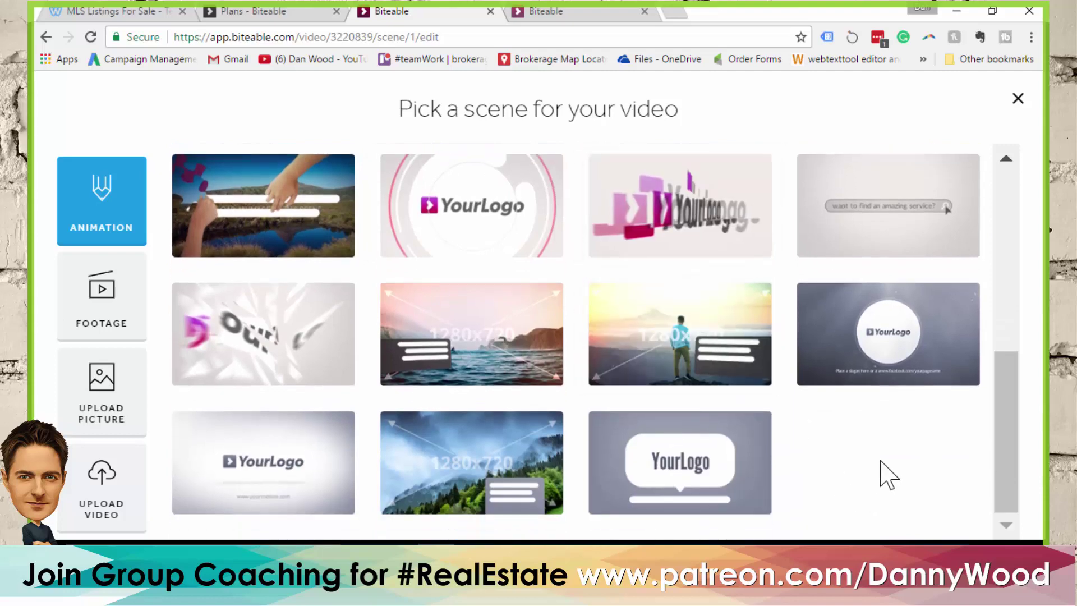
pyautogui.moveTo(674, 342)
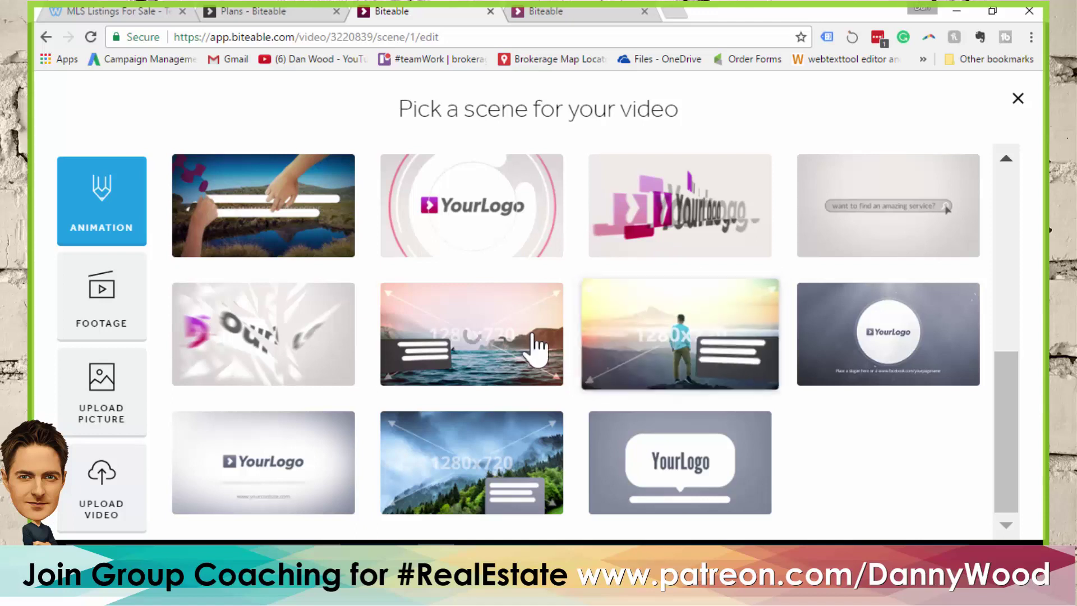
pyautogui.moveTo(508, 477)
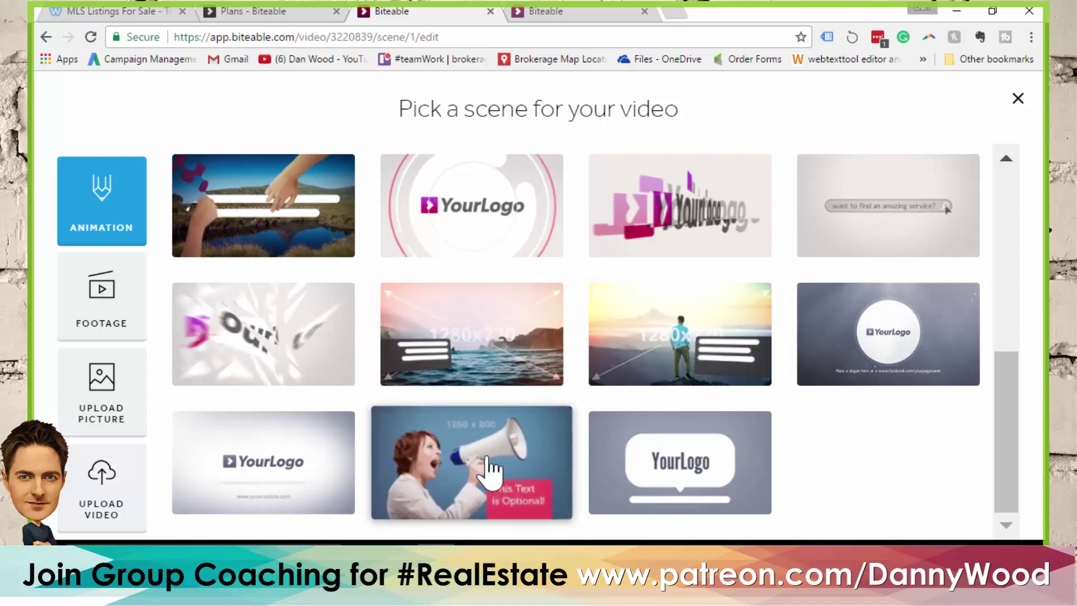
pyautogui.click(488, 471)
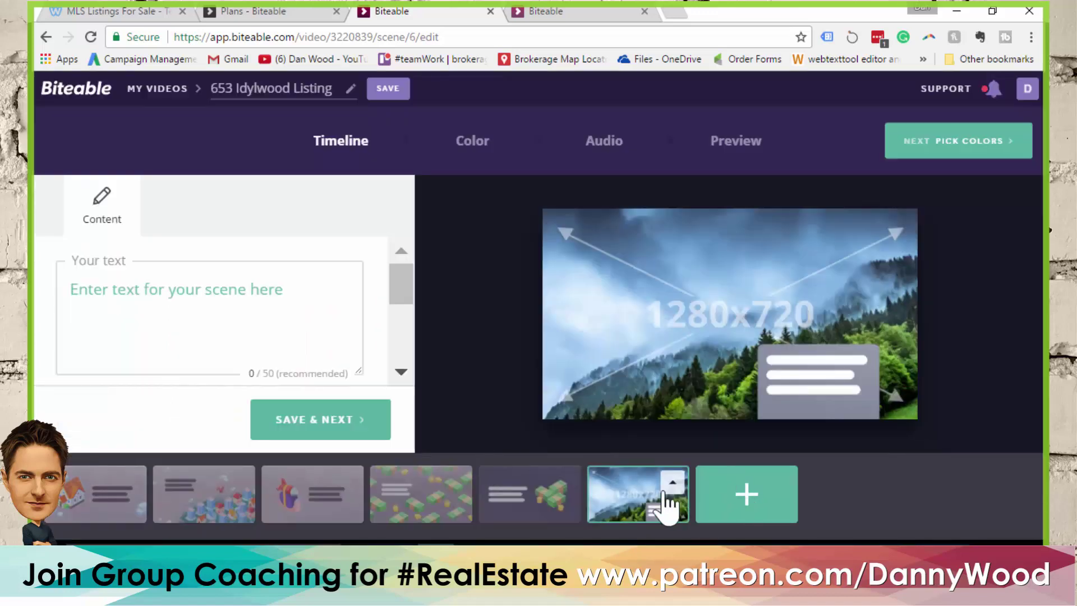
pyautogui.moveTo(640, 496); pyautogui.dragTo(187, 487)
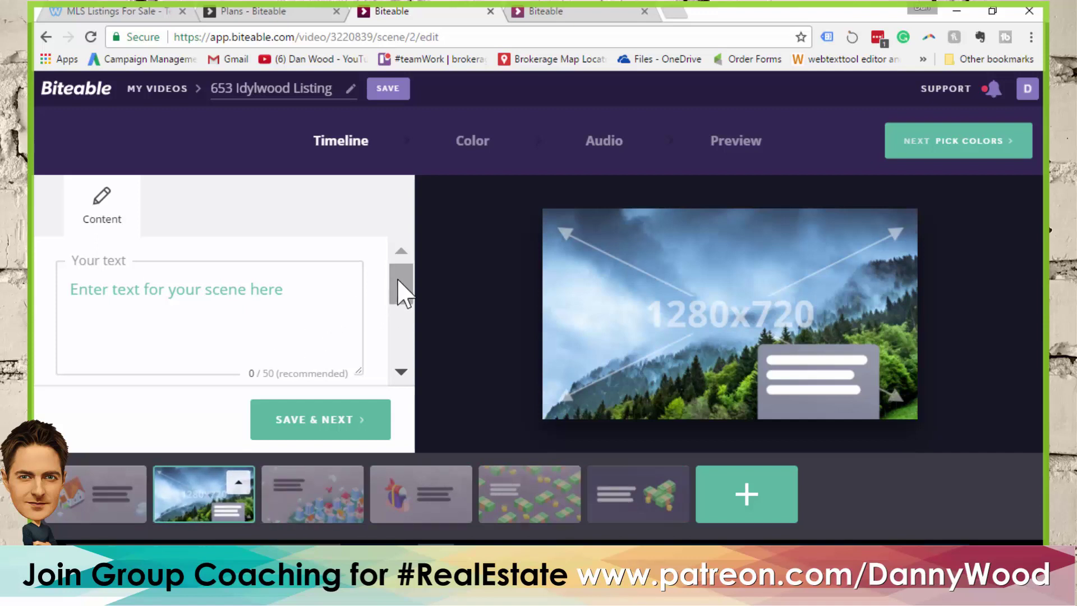
# Type the street address and '2 kitchens, 5 bed, 2 washrooms.' as the forest scene's text
pyautogui.click(209, 293)
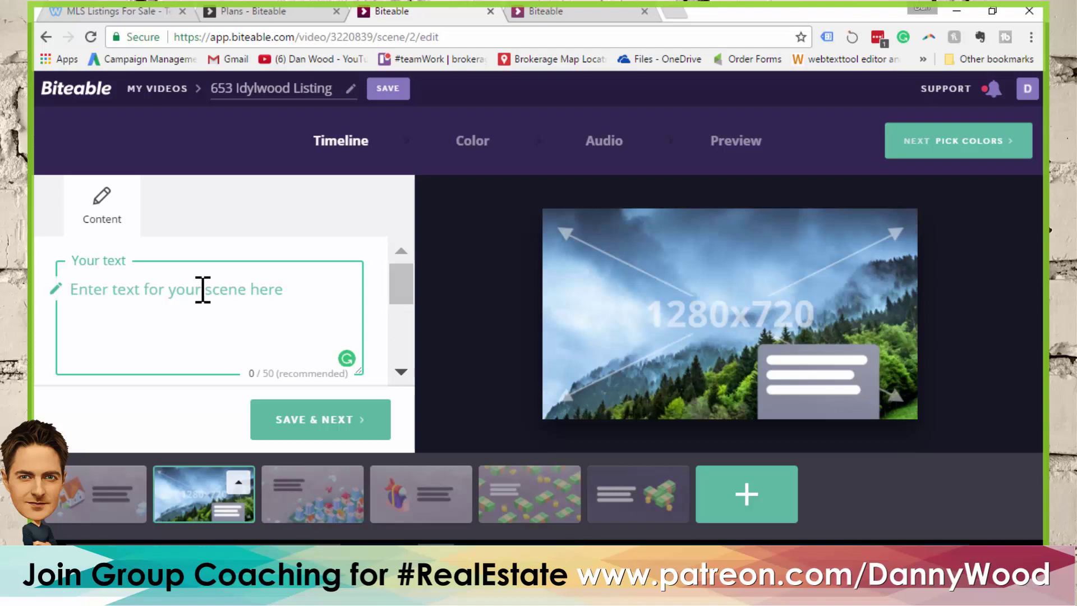
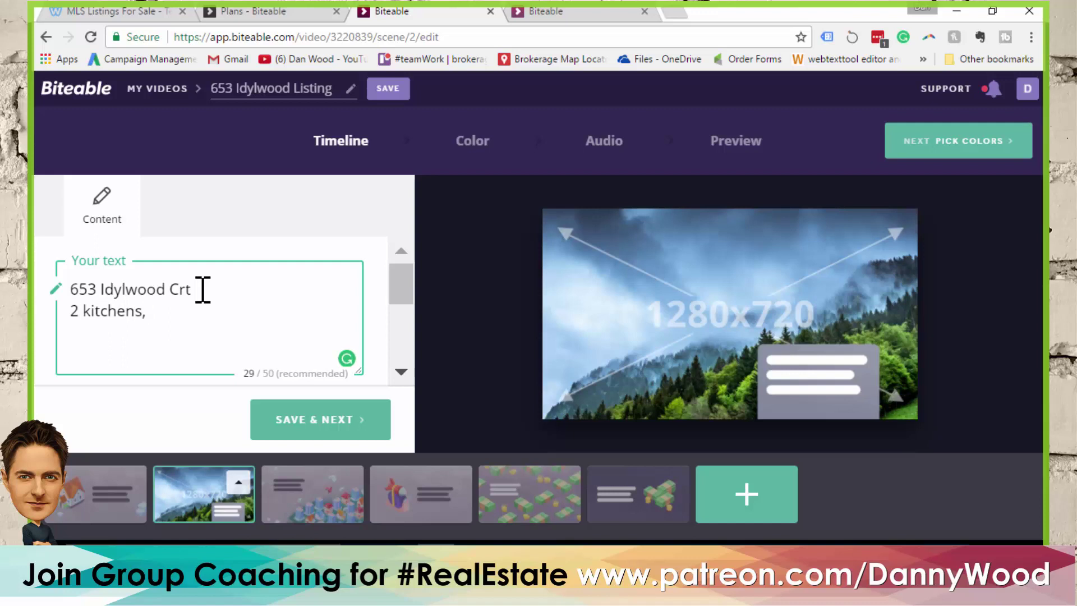
pyautogui.write('5')
pyautogui.write(' d')
pyautogui.write('ed, ')
pyautogui.write('2 washrooms')
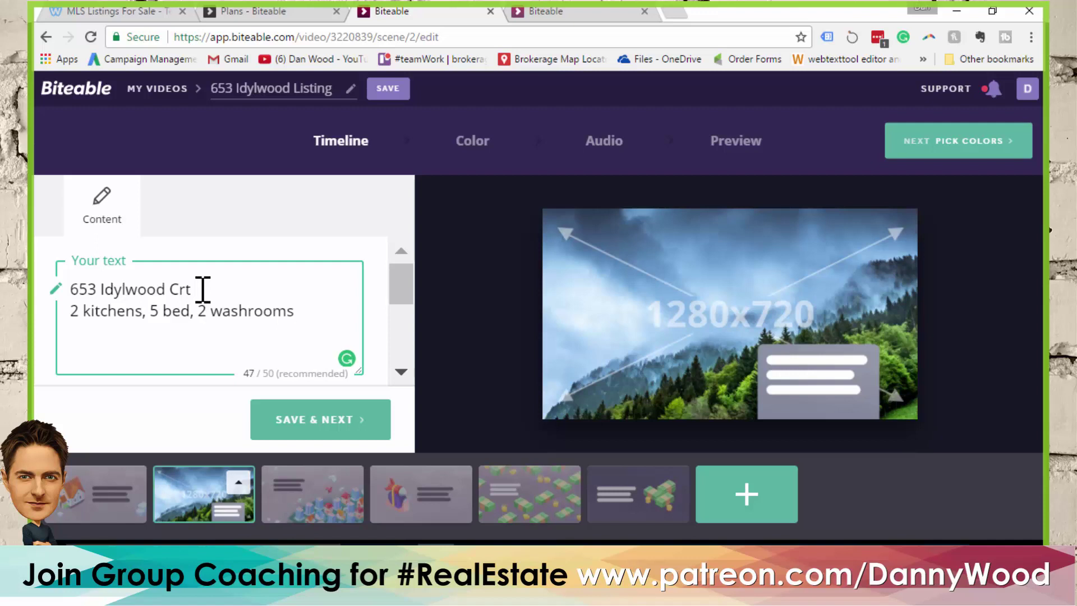
pyautogui.write('.')
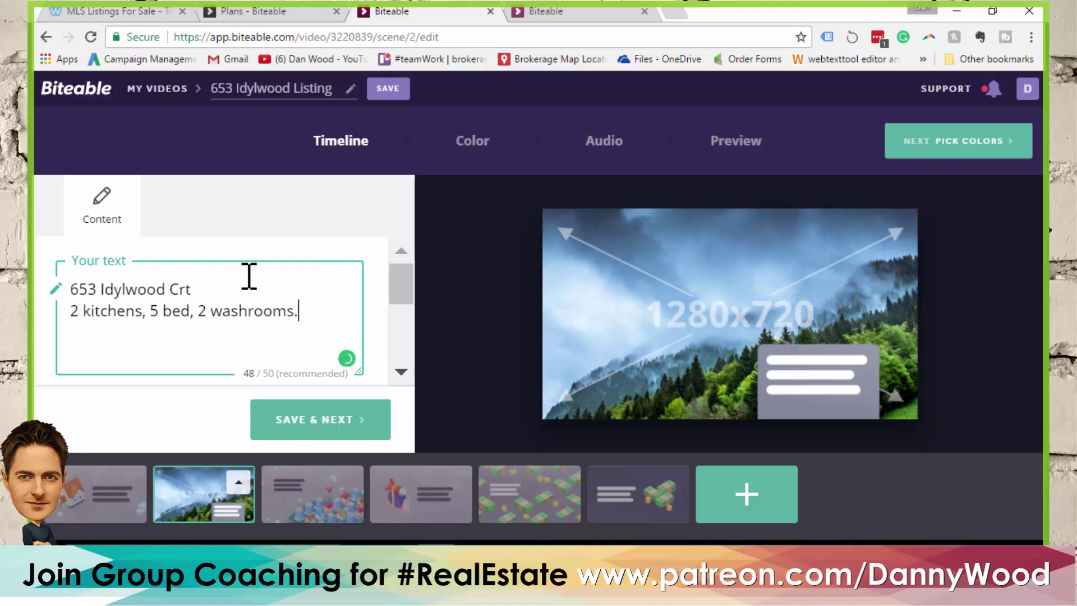
pyautogui.moveTo(399, 292); pyautogui.dragTo(409, 348)
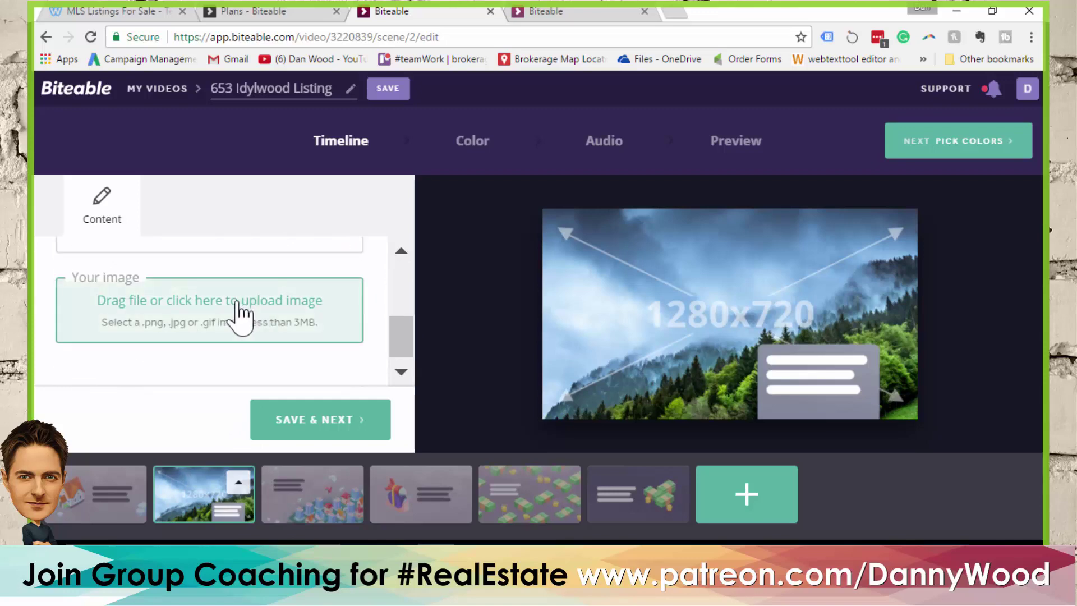
pyautogui.click(241, 314)
pyautogui.click(563, 292)
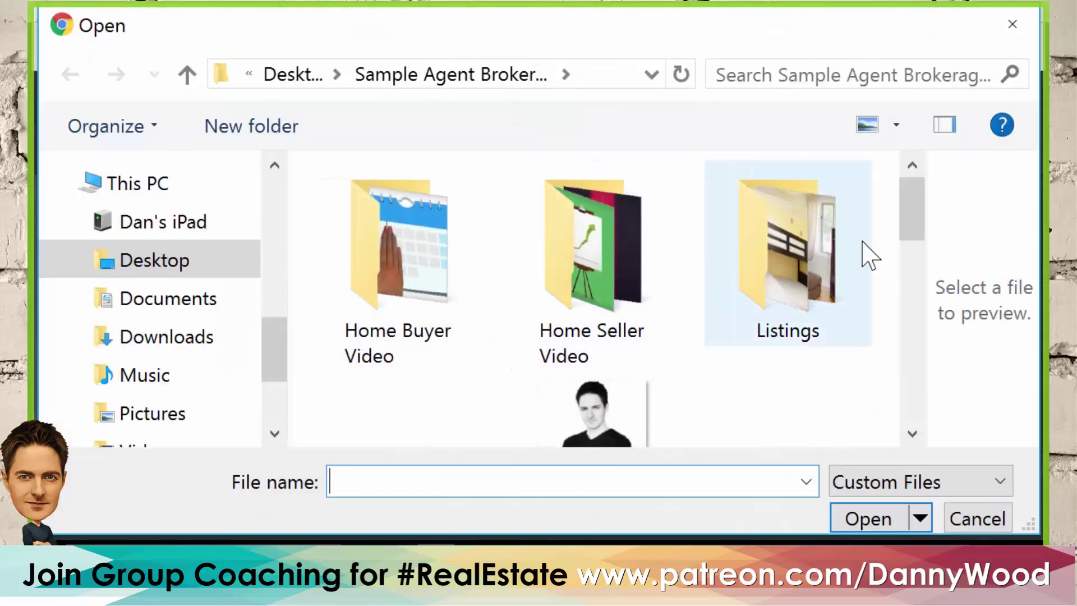
pyautogui.doubleClick(791, 280)
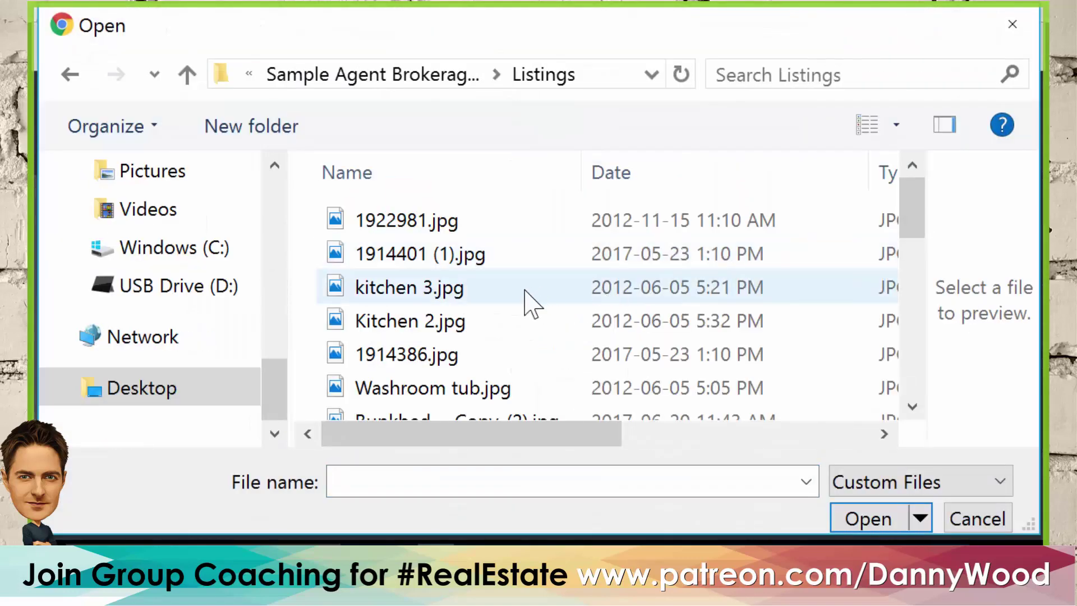
pyautogui.scroll(-1, 530, 297)
pyautogui.scroll(-3, 530, 280)
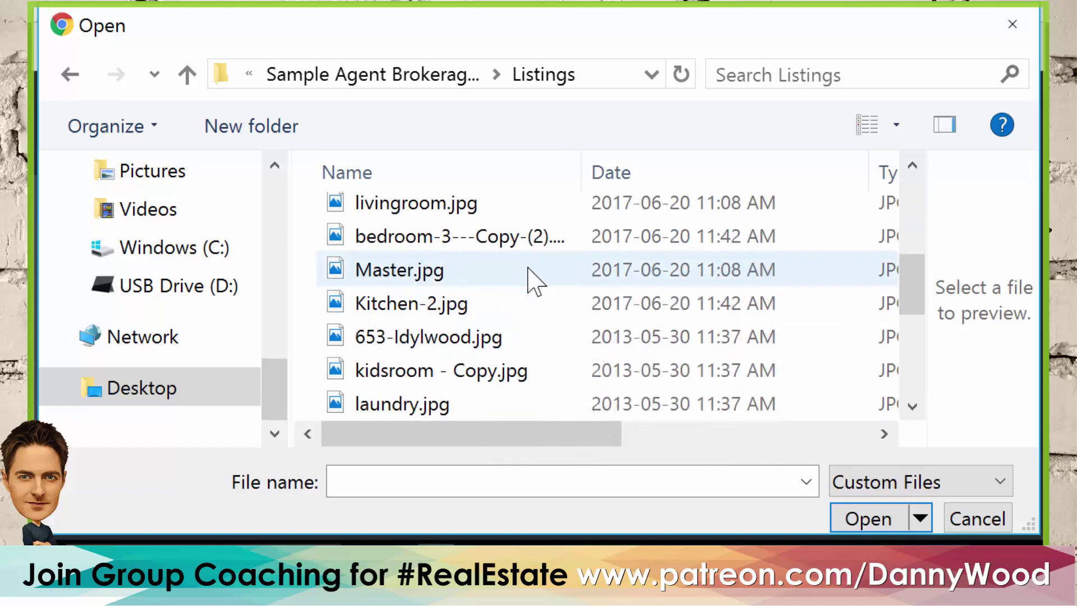
pyautogui.click(432, 240)
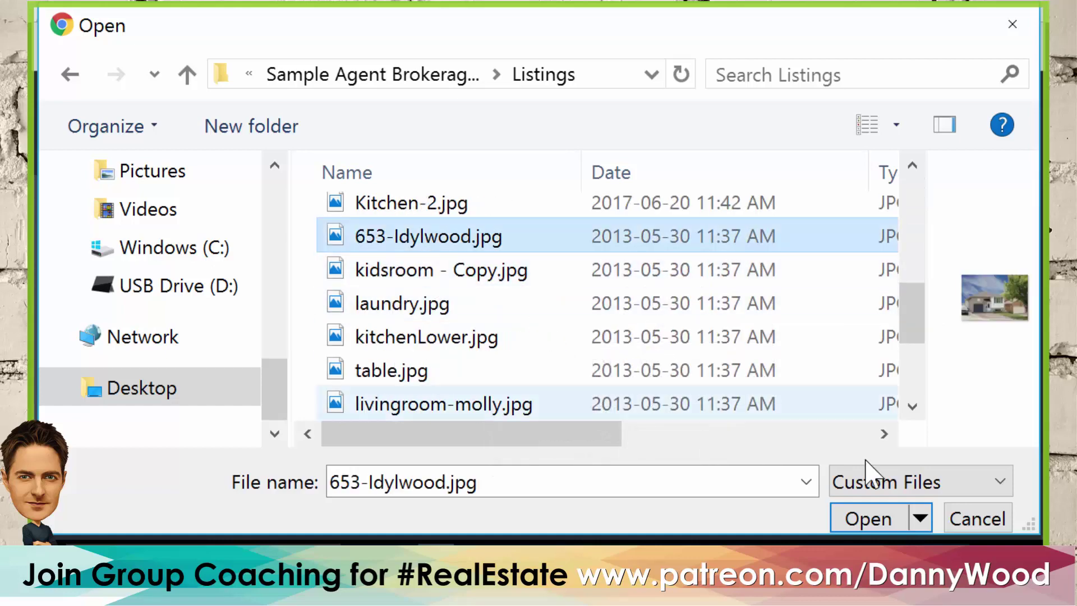
pyautogui.click(881, 521)
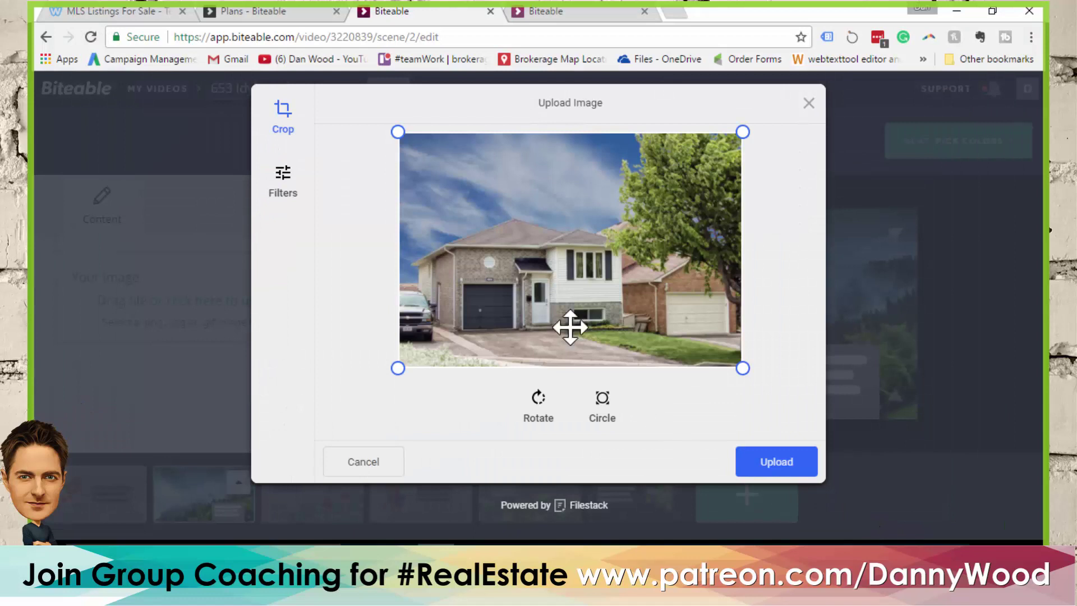
pyautogui.click(782, 470)
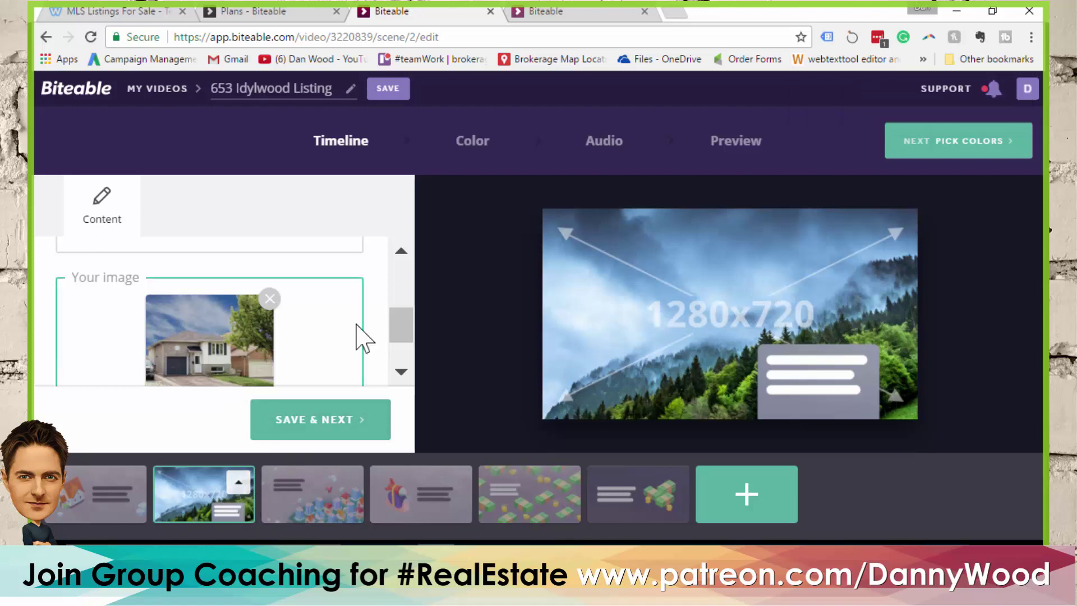
# Duplicate the forest photo scene five times
pyautogui.click(239, 484)
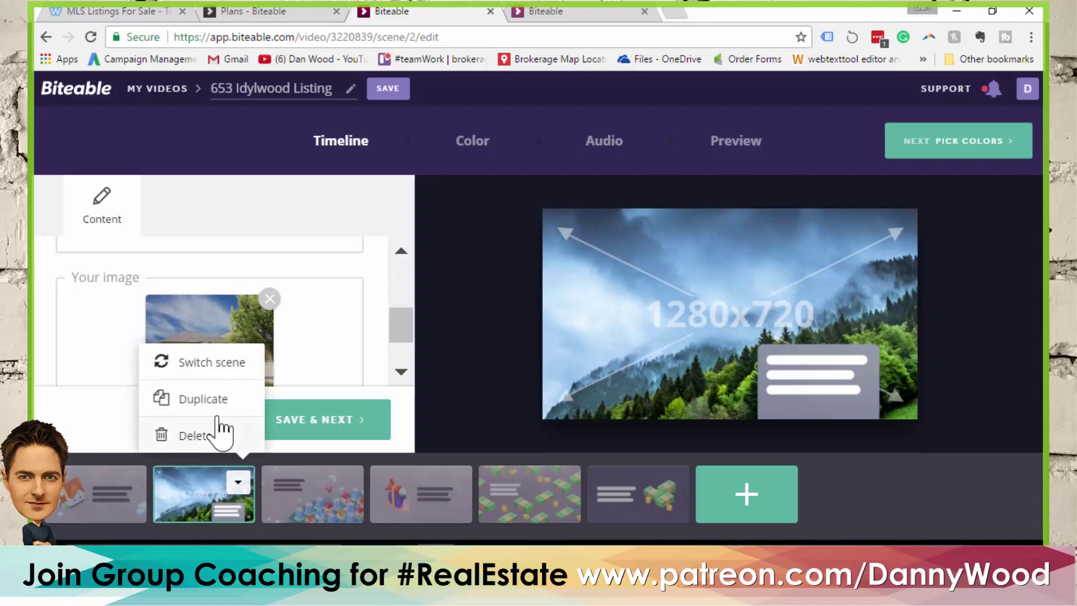
pyautogui.click(209, 399)
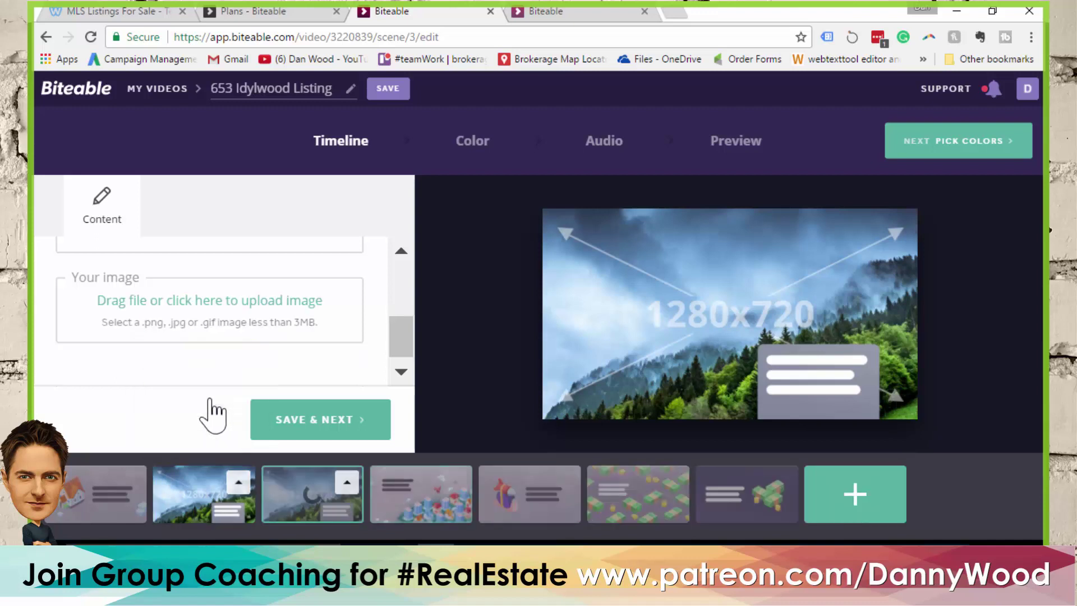
pyautogui.click(347, 483)
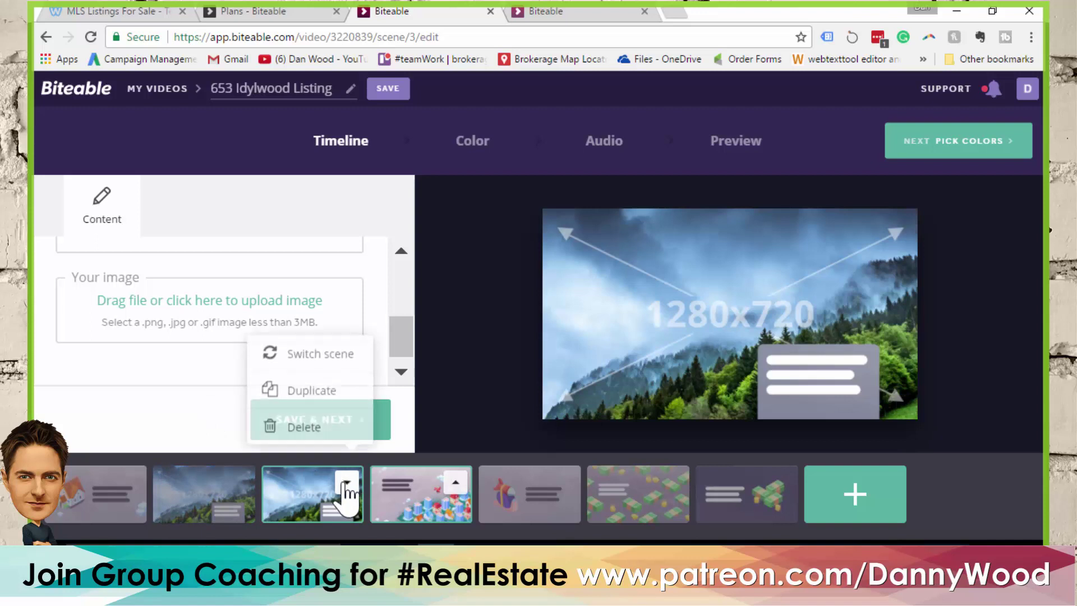
pyautogui.click(340, 414)
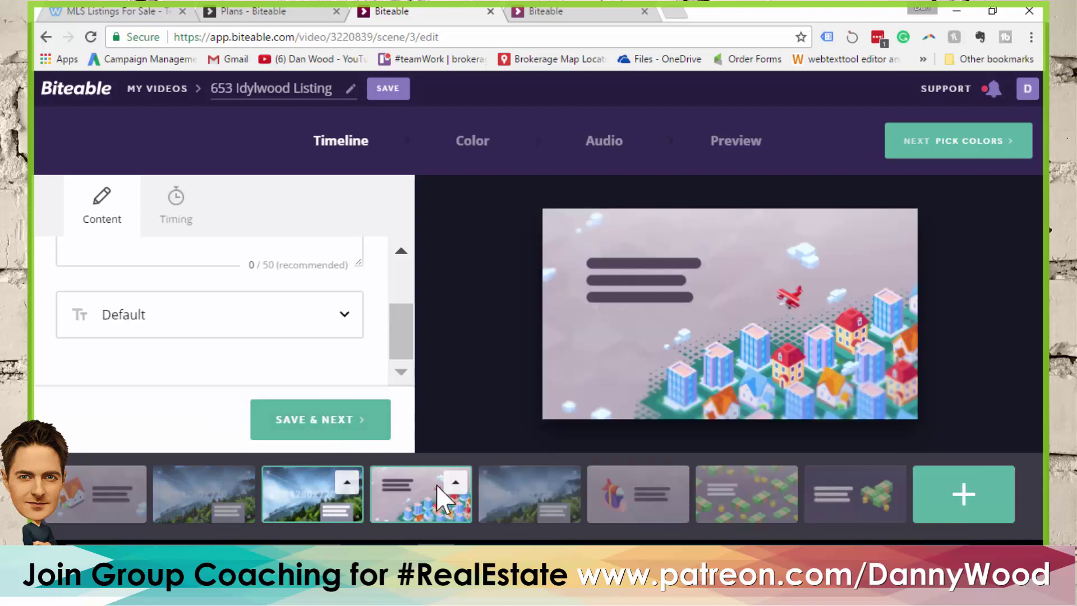
pyautogui.click(347, 482)
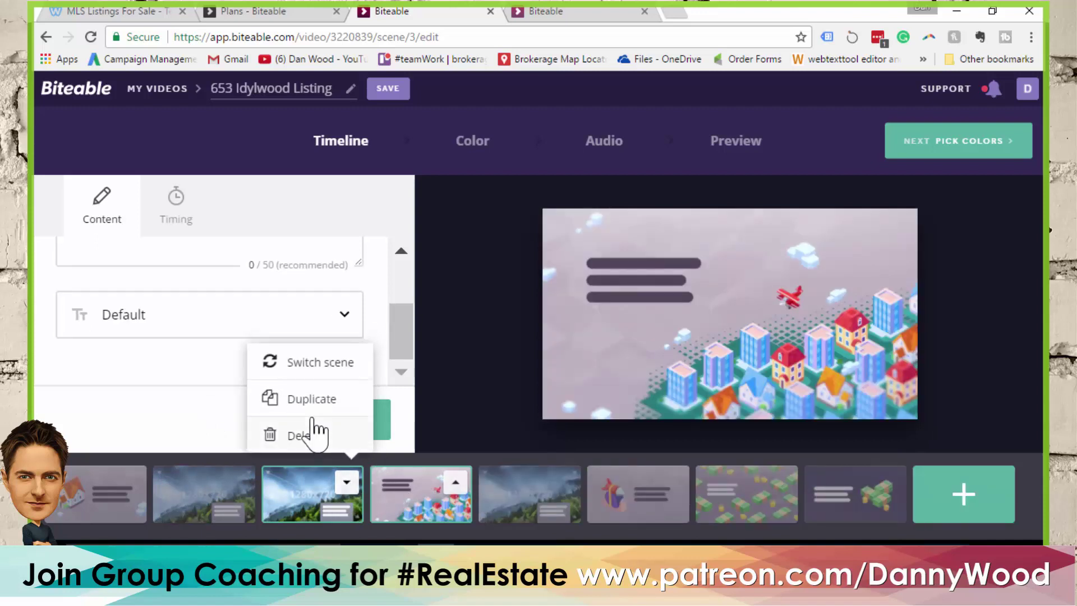
pyautogui.click(314, 399)
pyautogui.click(347, 483)
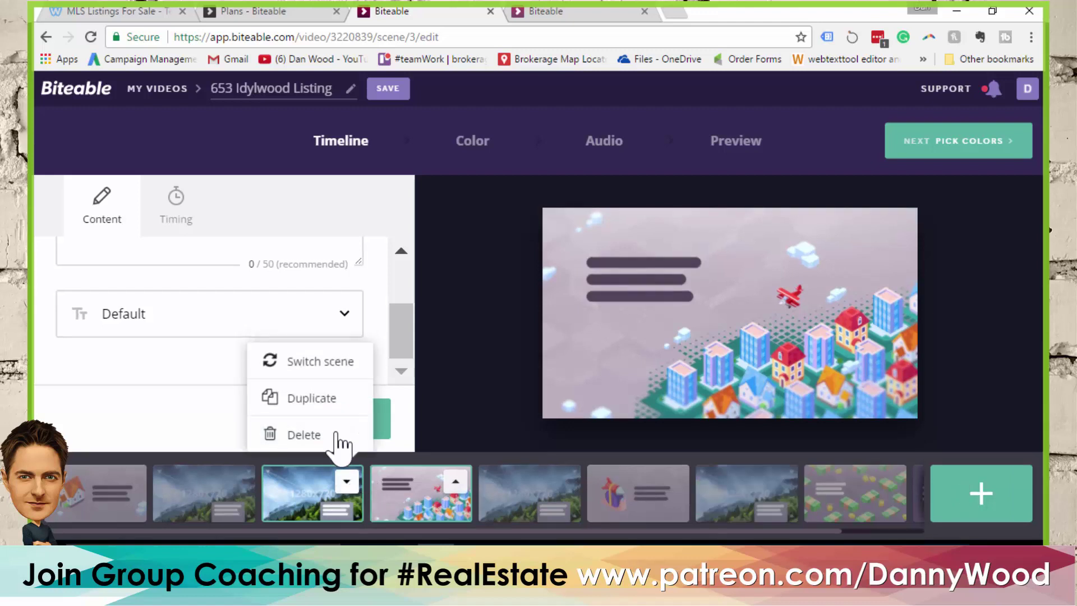
pyautogui.click(318, 400)
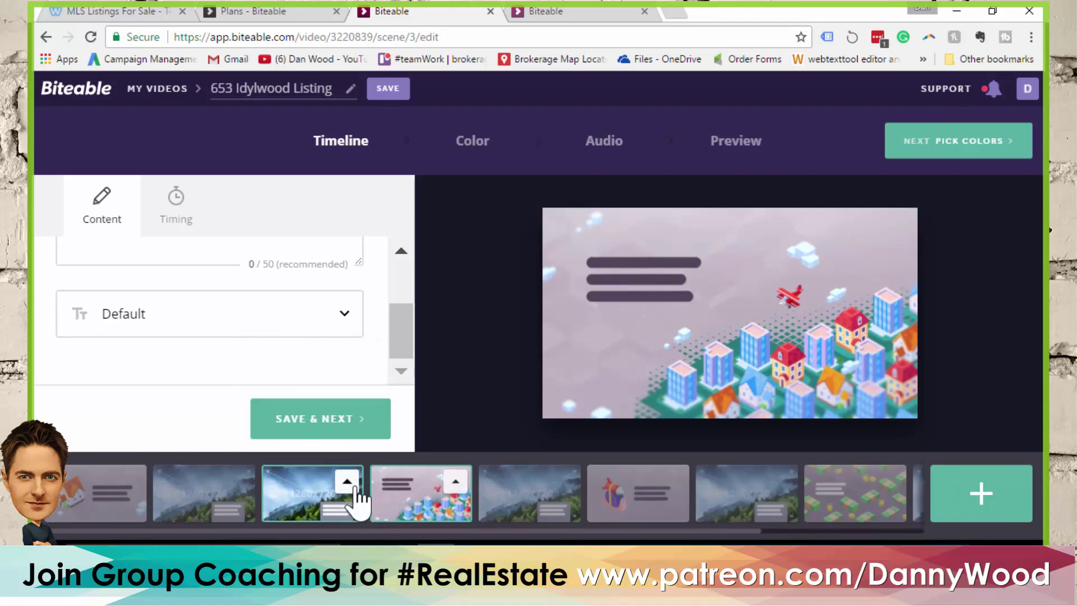
pyautogui.click(348, 481)
pyautogui.click(337, 402)
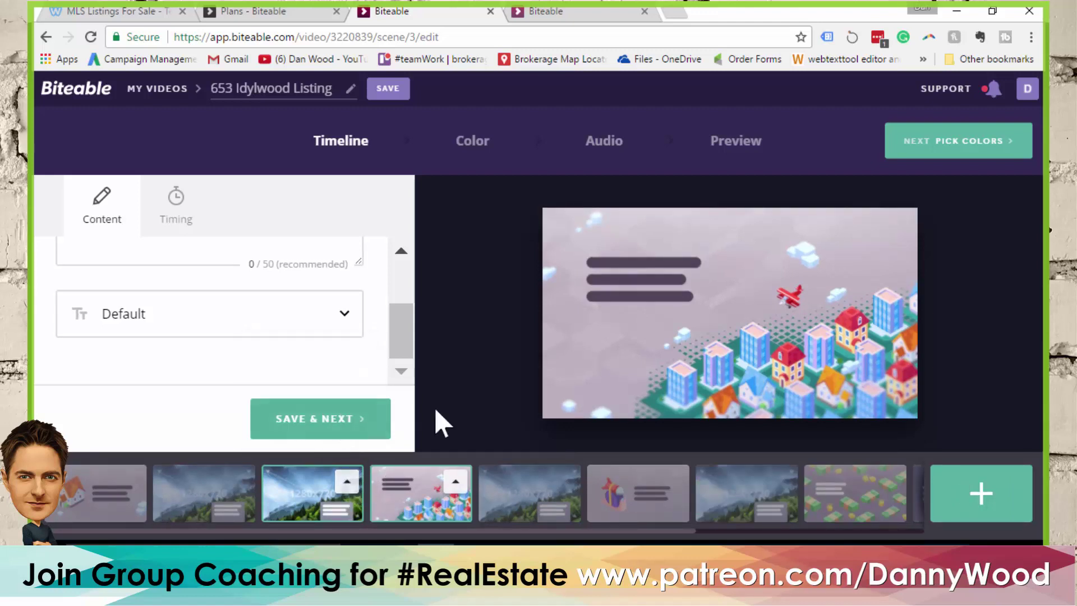
# Reorder the timeline so the forest copies sit together before the gift and city scenes
pyautogui.moveTo(416, 487); pyautogui.dragTo(668, 495)
pyautogui.moveTo(733, 512); pyautogui.dragTo(525, 510)
pyautogui.moveTo(584, 530); pyautogui.dragTo(724, 540)
pyautogui.moveTo(839, 512); pyautogui.dragTo(426, 531)
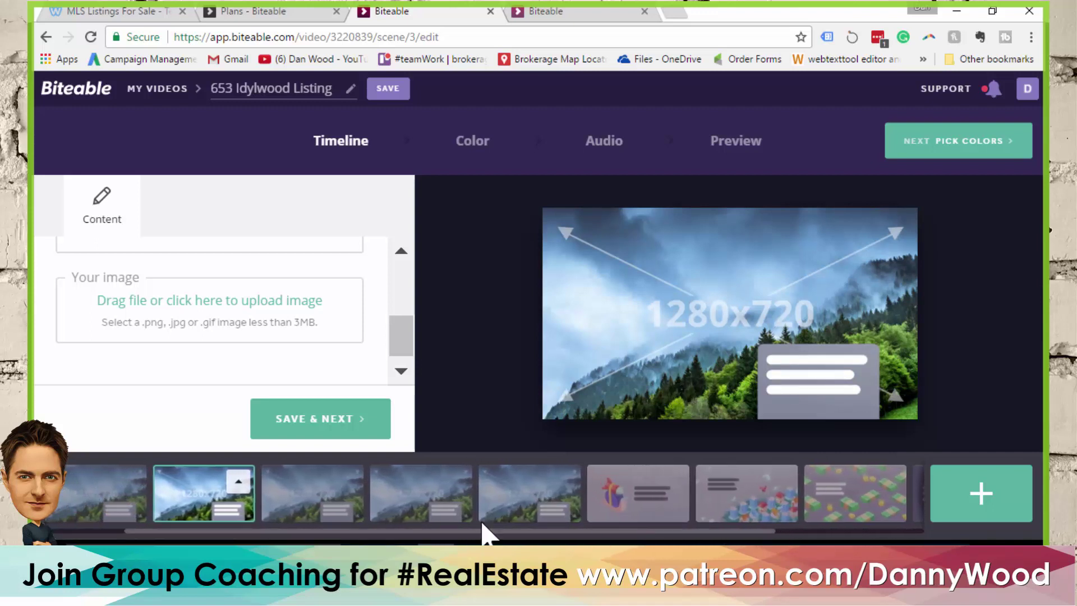
# Replace the third scene's caption with 'Upper living room.'
pyautogui.click(101, 497)
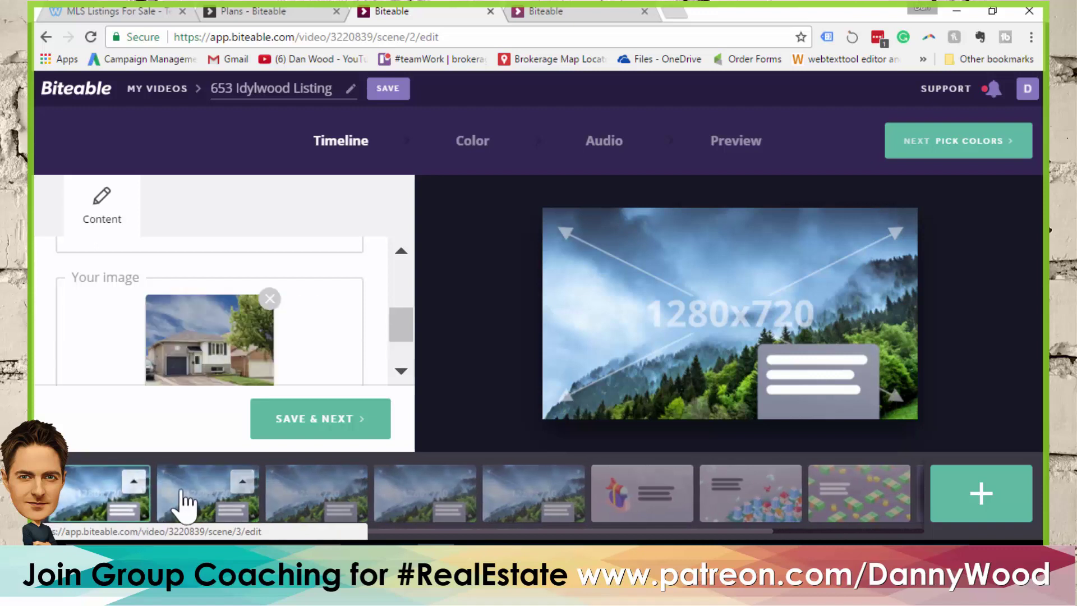
pyautogui.click(297, 505)
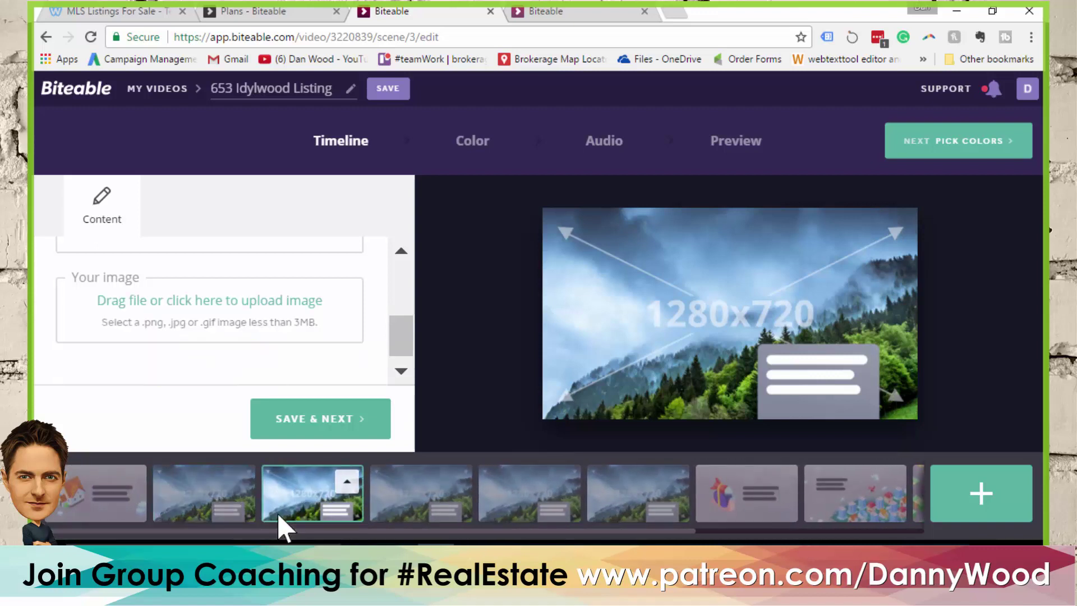
pyautogui.moveTo(399, 322); pyautogui.dragTo(396, 270)
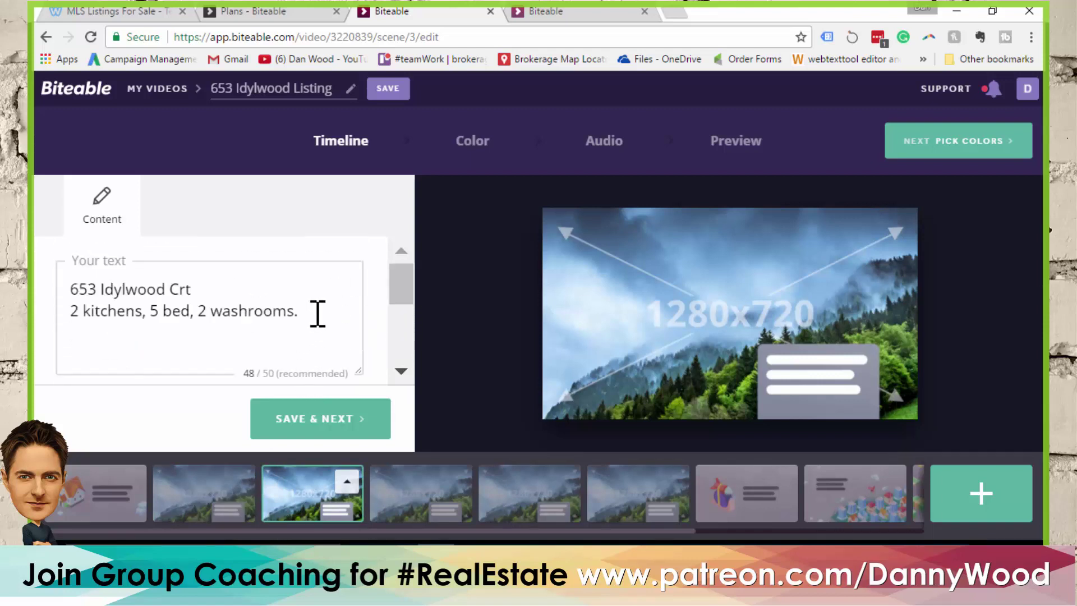
pyautogui.moveTo(317, 313); pyautogui.dragTo(33, 263)
pyautogui.write('Upper living ')
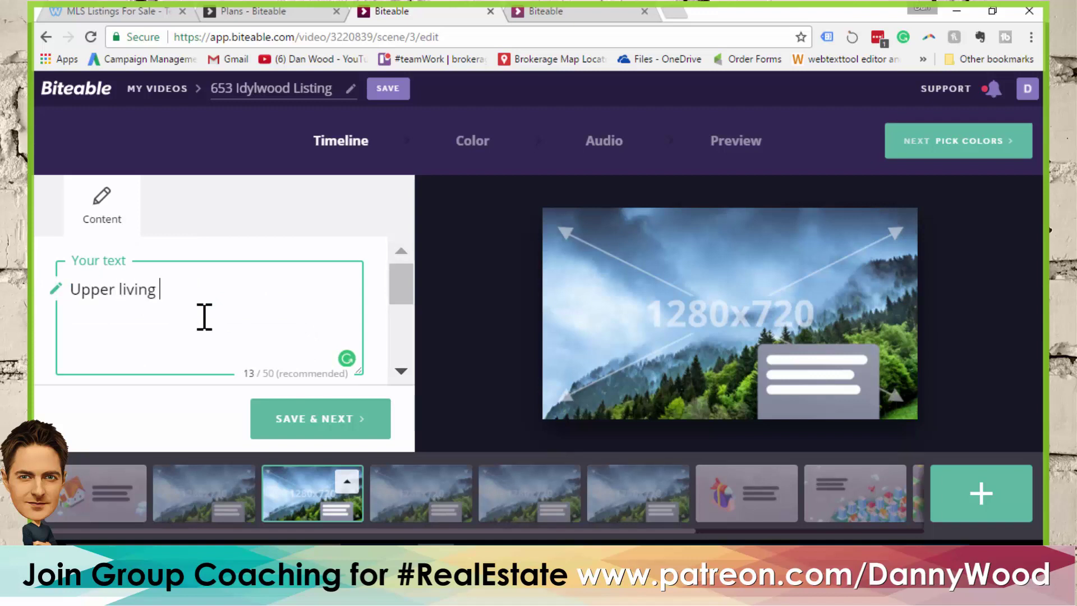
pyautogui.write('room.')
# Upload livingroom.jpg as the third scene's image
pyautogui.click(352, 422)
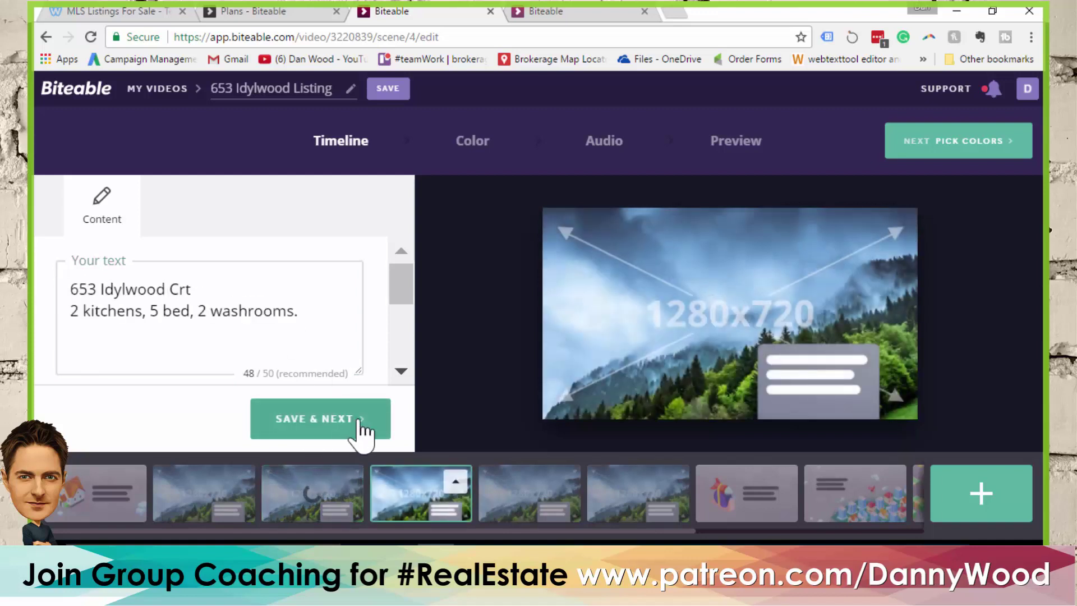
pyautogui.click(312, 493)
pyautogui.moveTo(404, 312); pyautogui.dragTo(406, 348)
pyautogui.click(252, 308)
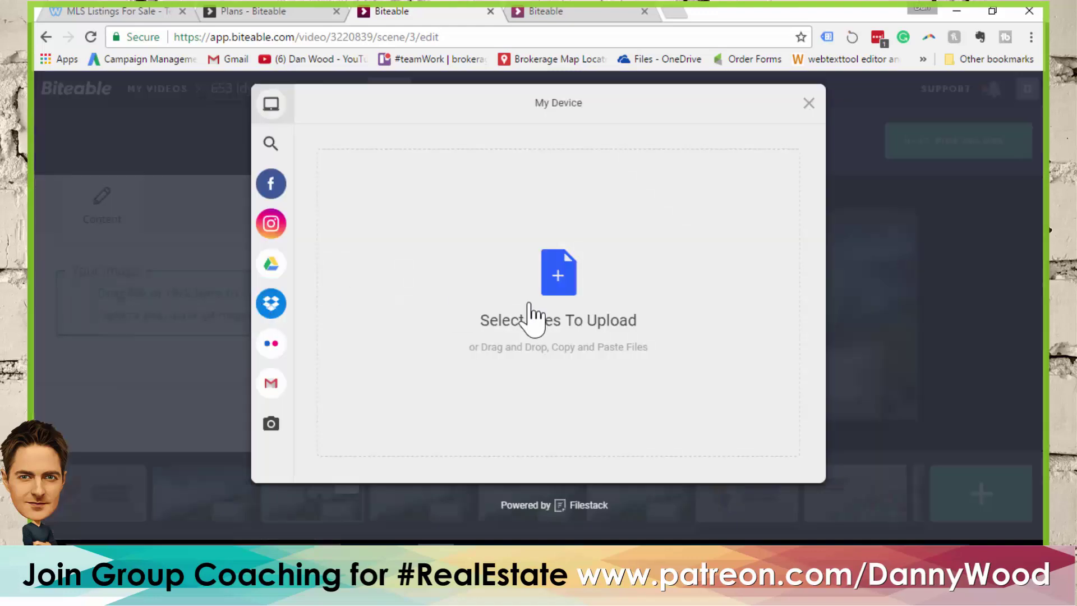
pyautogui.click(550, 282)
pyautogui.scroll(-3, 596, 303)
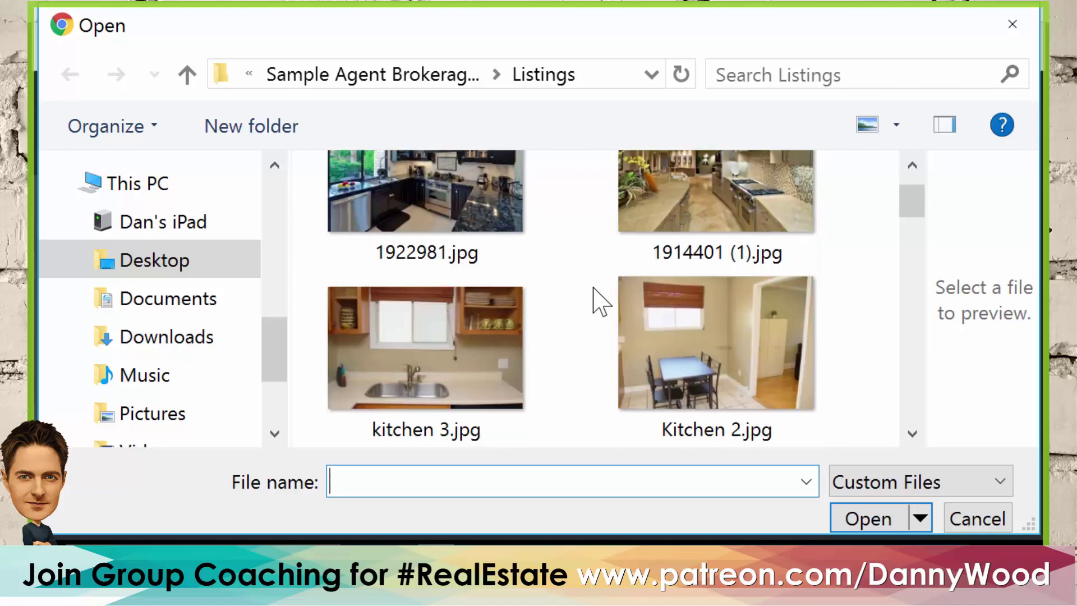
pyautogui.scroll(-2, 594, 281)
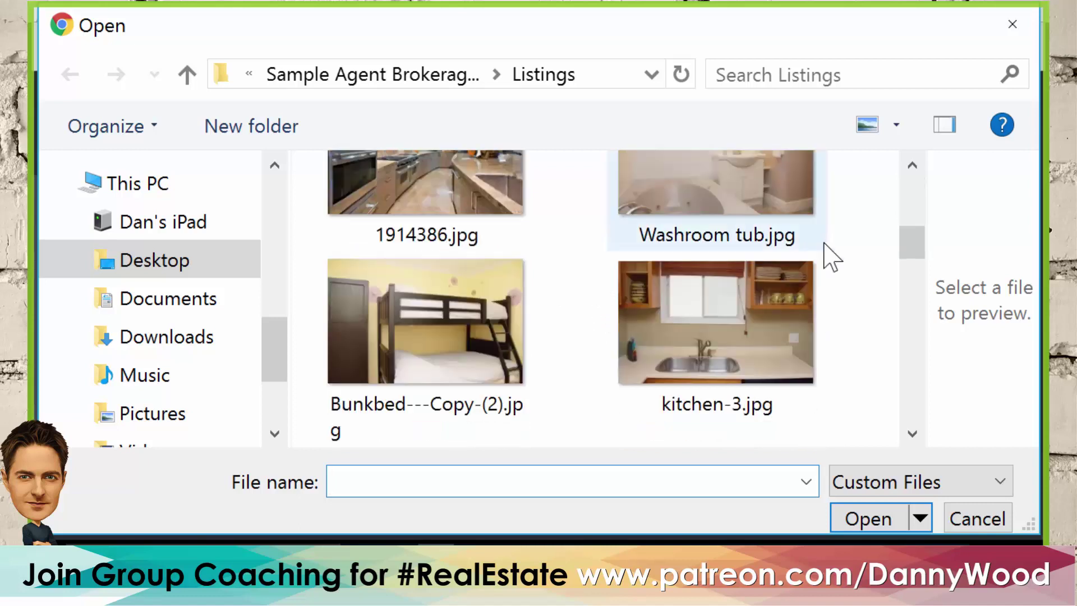
pyautogui.moveTo(912, 247); pyautogui.dragTo(915, 291)
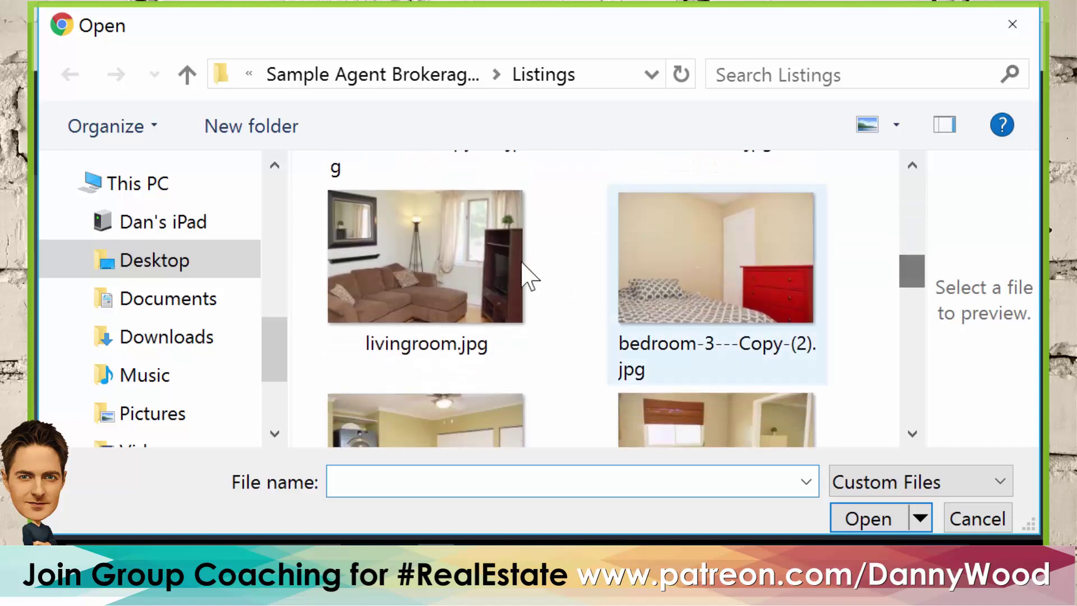
pyautogui.click(505, 274)
pyautogui.click(857, 518)
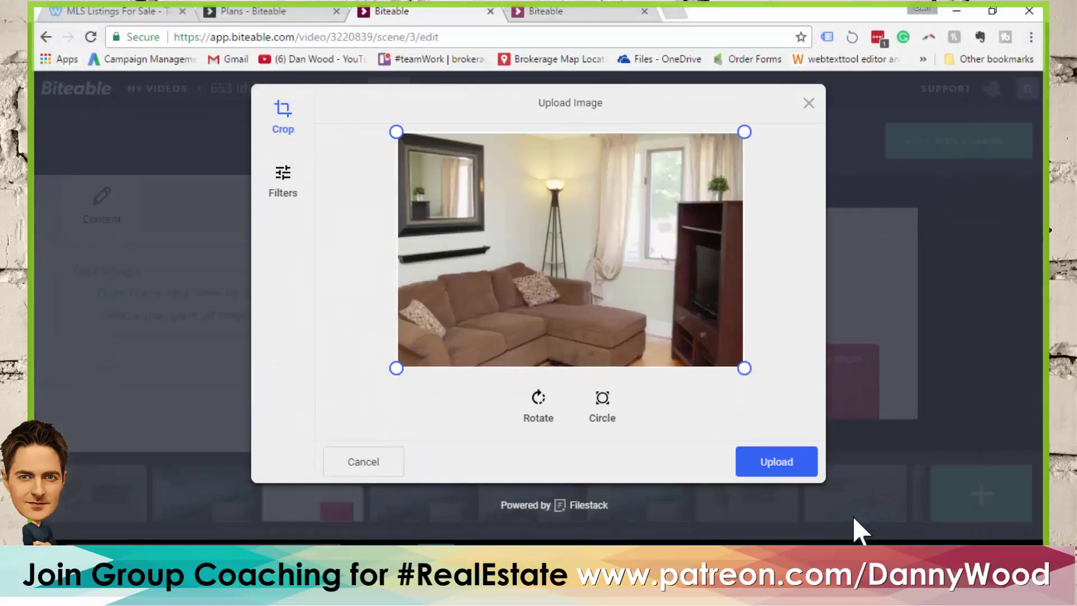
pyautogui.click(774, 466)
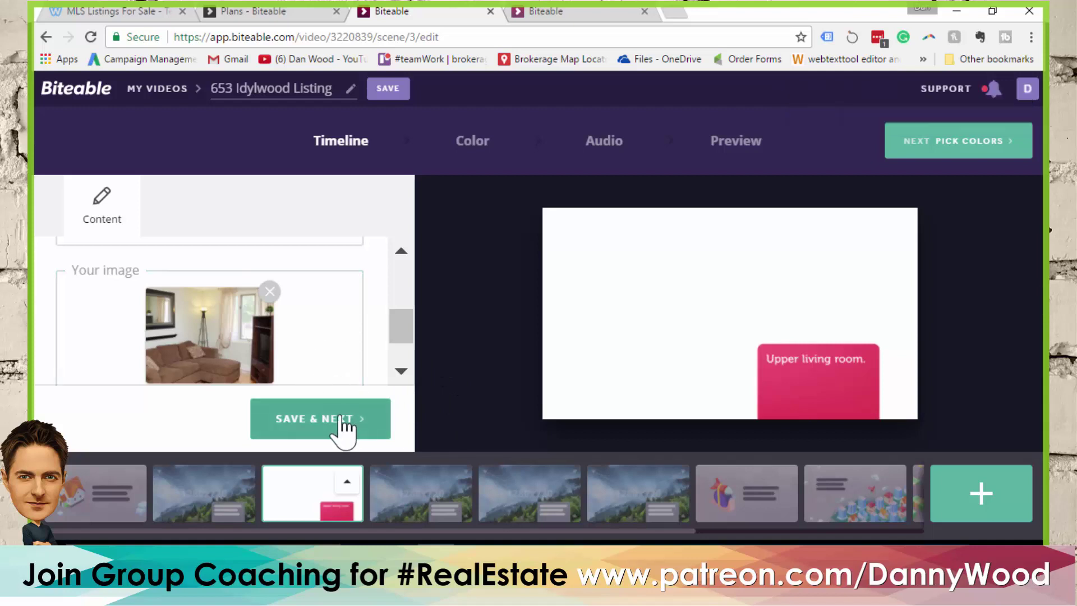
# Save the scenes and move on to editing the fourth scene
pyautogui.click(206, 494)
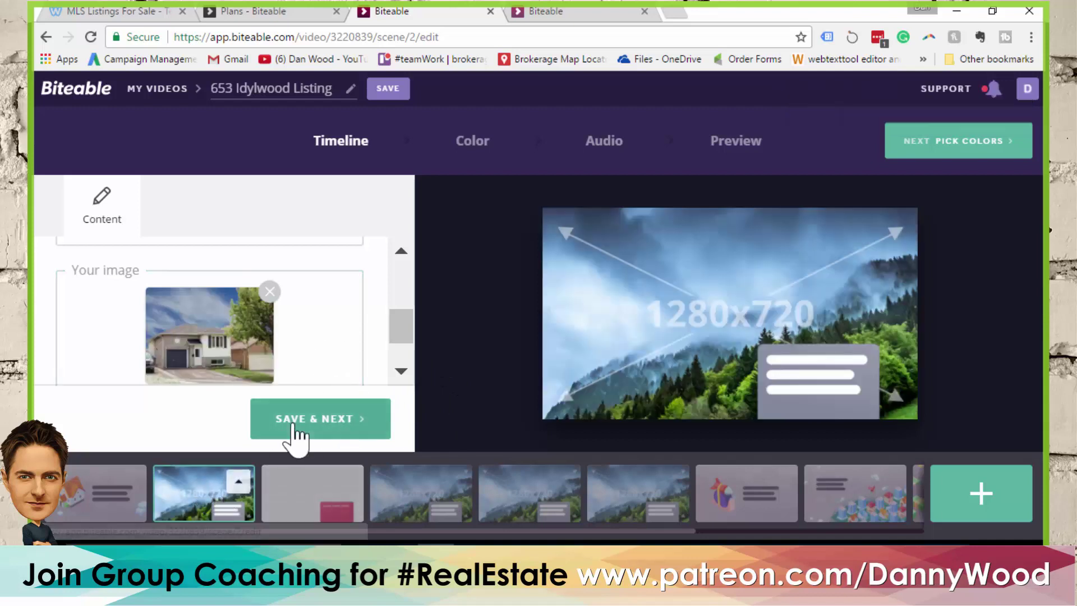
pyautogui.click(302, 433)
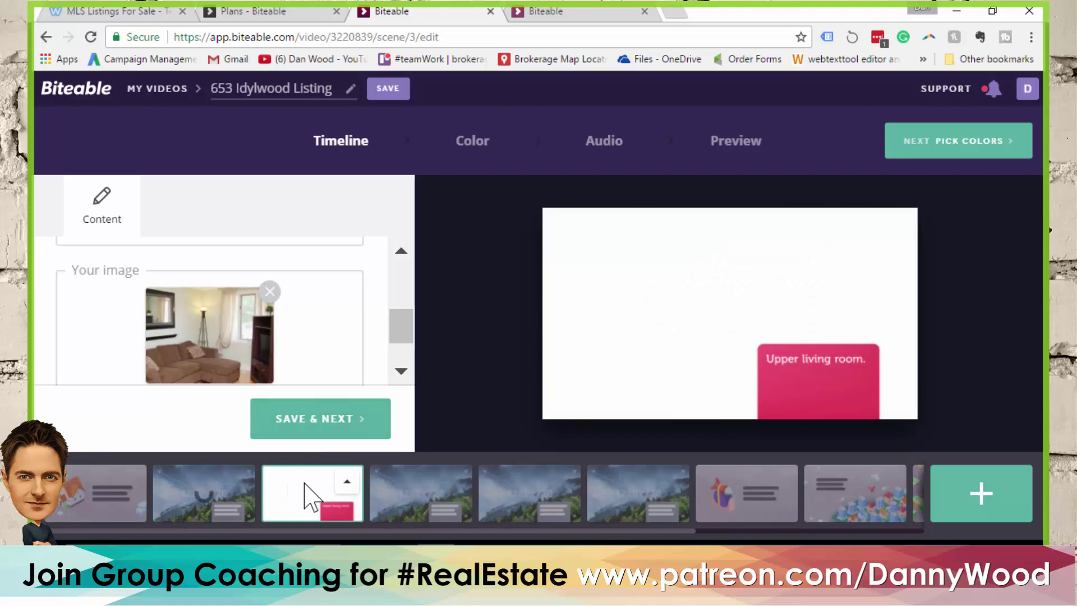
pyautogui.click(419, 487)
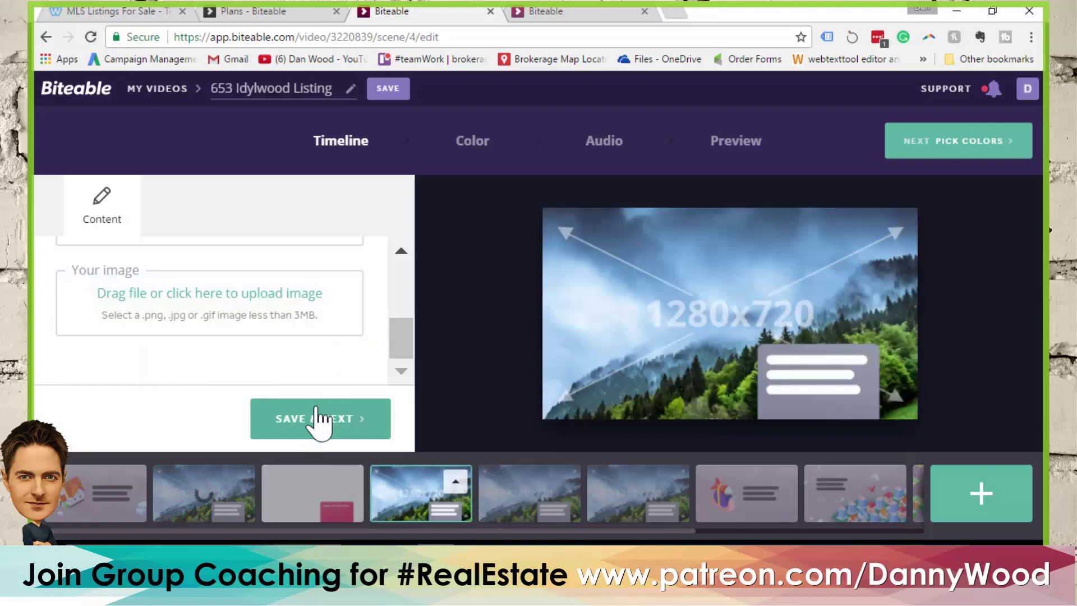
# Upload livingroom-molly.jpg as the fourth scene's image
pyautogui.click(327, 325)
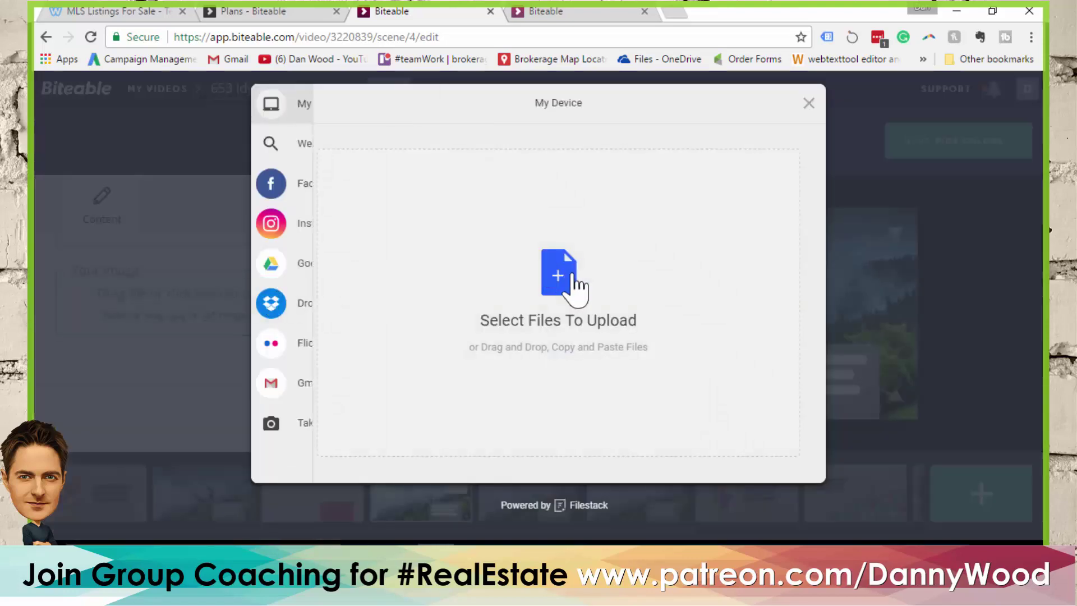
pyautogui.click(563, 275)
pyautogui.moveTo(921, 204); pyautogui.dragTo(920, 350)
pyautogui.click(755, 337)
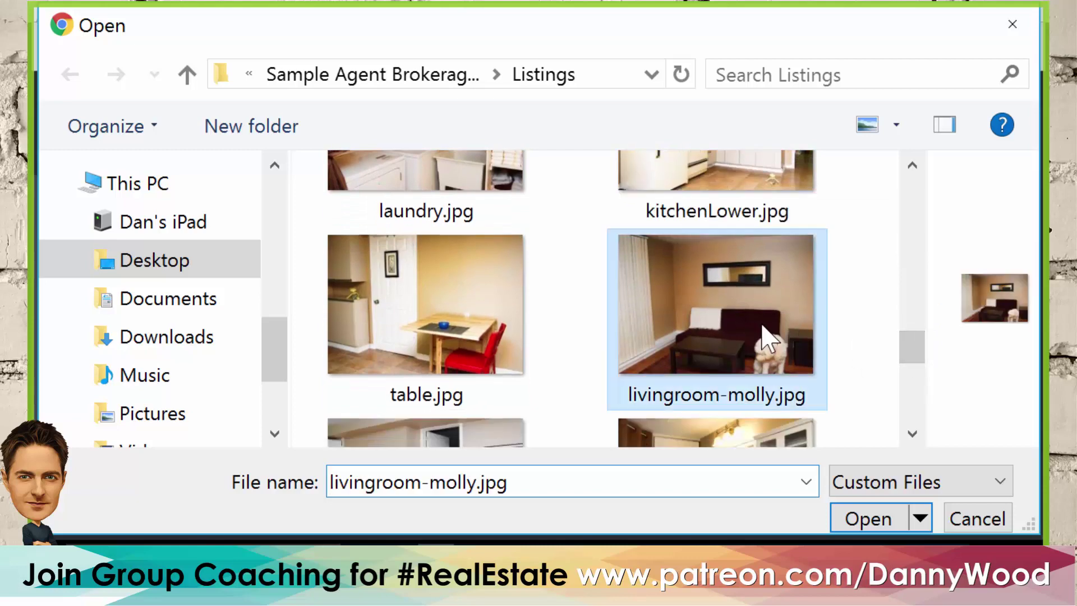
pyautogui.click(882, 520)
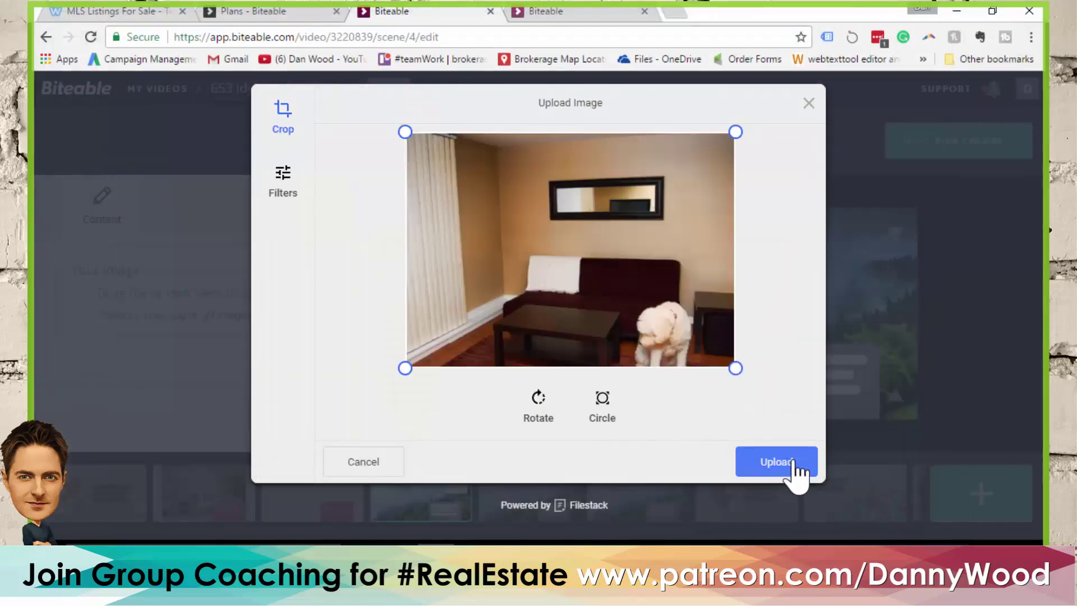
pyautogui.click(789, 461)
# Replace the fourth scene's caption with 'Lower living room.'
pyautogui.moveTo(402, 339); pyautogui.dragTo(402, 275)
pyautogui.moveTo(70, 290); pyautogui.dragTo(193, 290)
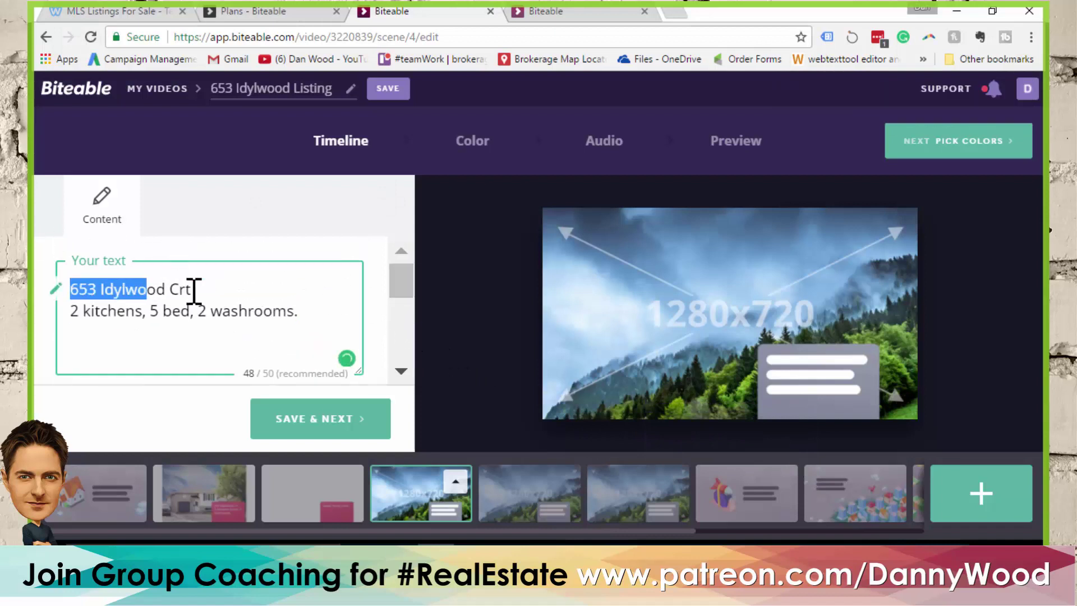
pyautogui.hotkey('ctrl', 'a')
pyautogui.write('Lo')
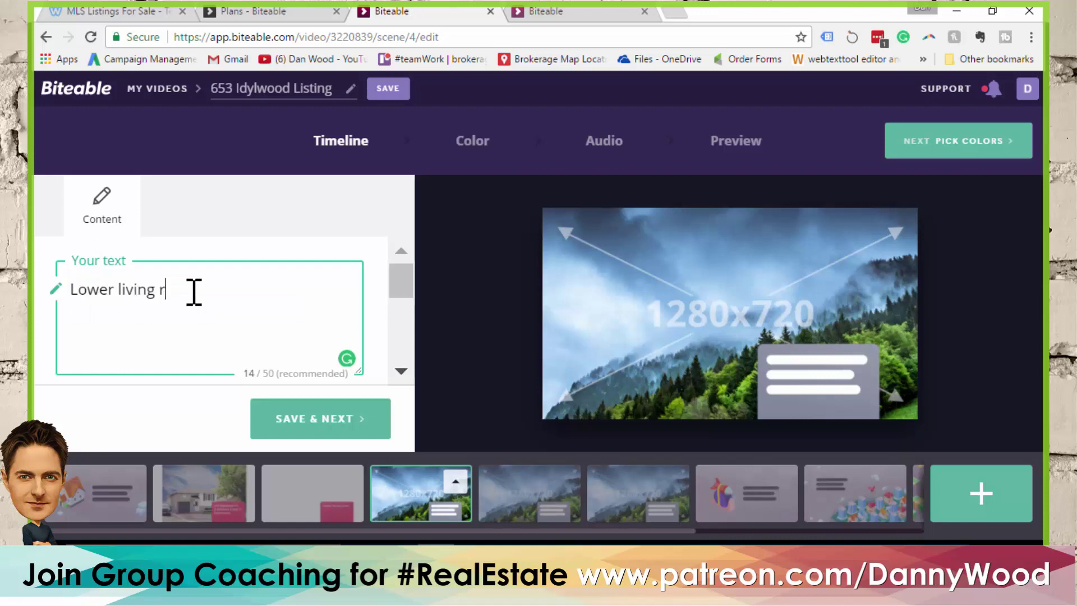
pyautogui.write('wer living room.')
# Go to the fifth scene and replace its caption with 'Upper master bedroom.'
pyautogui.click(325, 425)
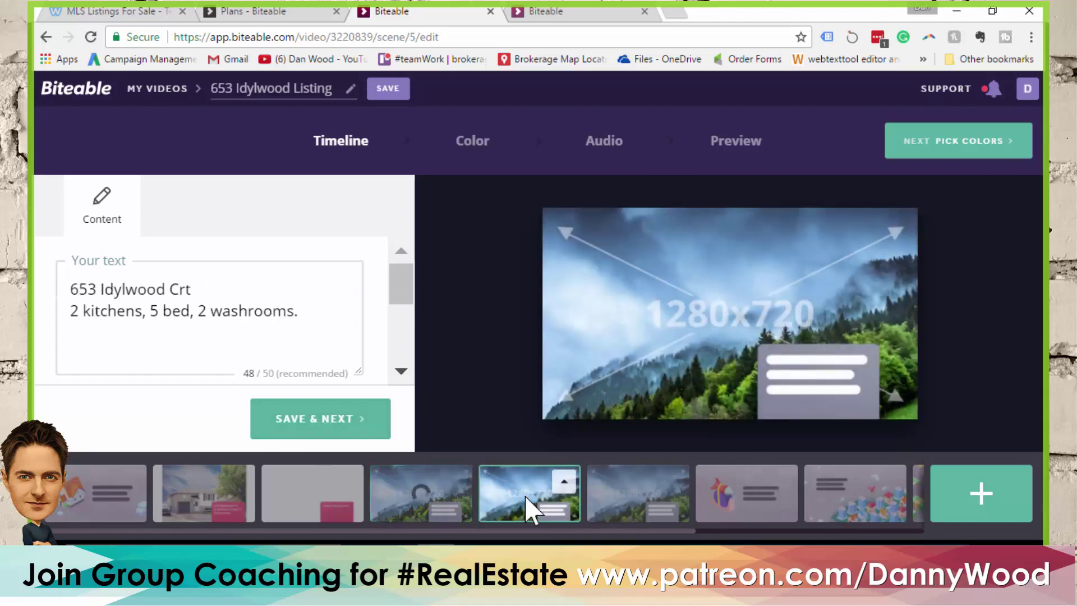
pyautogui.moveTo(400, 291); pyautogui.dragTo(399, 296)
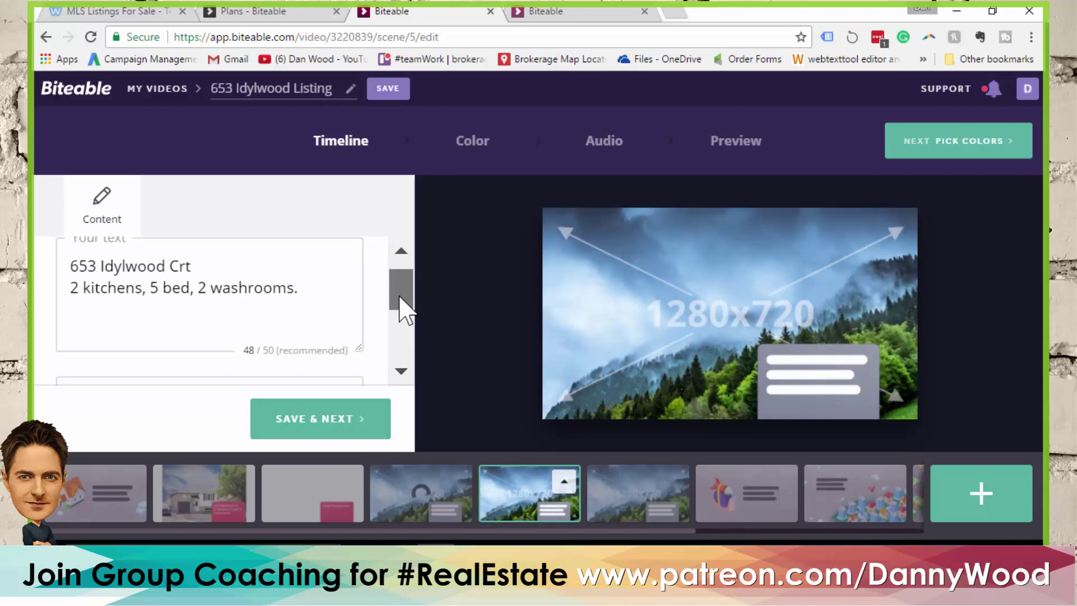
pyautogui.moveTo(405, 306)
pyautogui.mouseDown()
pyautogui.moveTo(399, 288)
pyautogui.moveTo(402, 320)
pyautogui.moveTo(401, 294)
pyautogui.mouseUp()
pyautogui.moveTo(231, 310); pyautogui.dragTo(180, 289)
pyautogui.moveTo(92, 261); pyautogui.dragTo(60, 264)
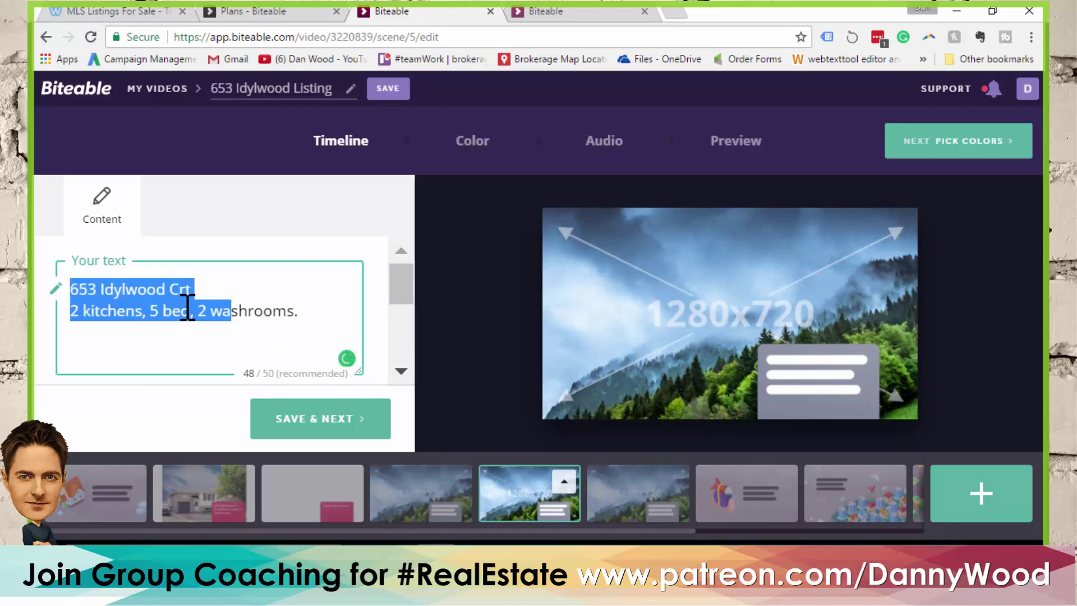
pyautogui.hotkey('ctrl', 'a')
pyautogui.write('Upper master be')
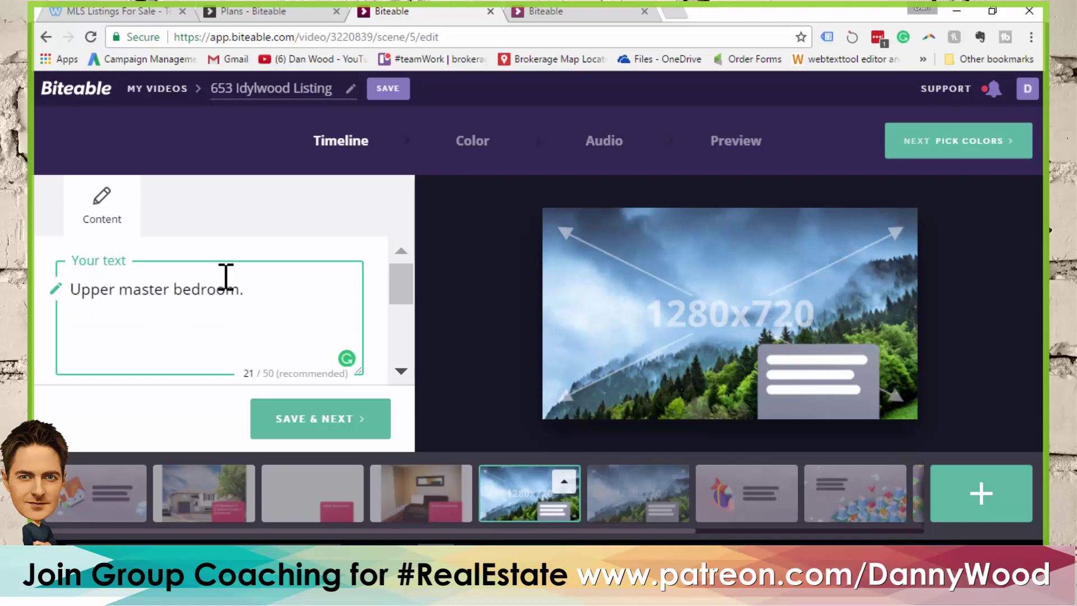
# Upload Master.jpg as the fifth scene's image
pyautogui.scroll(-3, 213, 292)
pyautogui.click(191, 336)
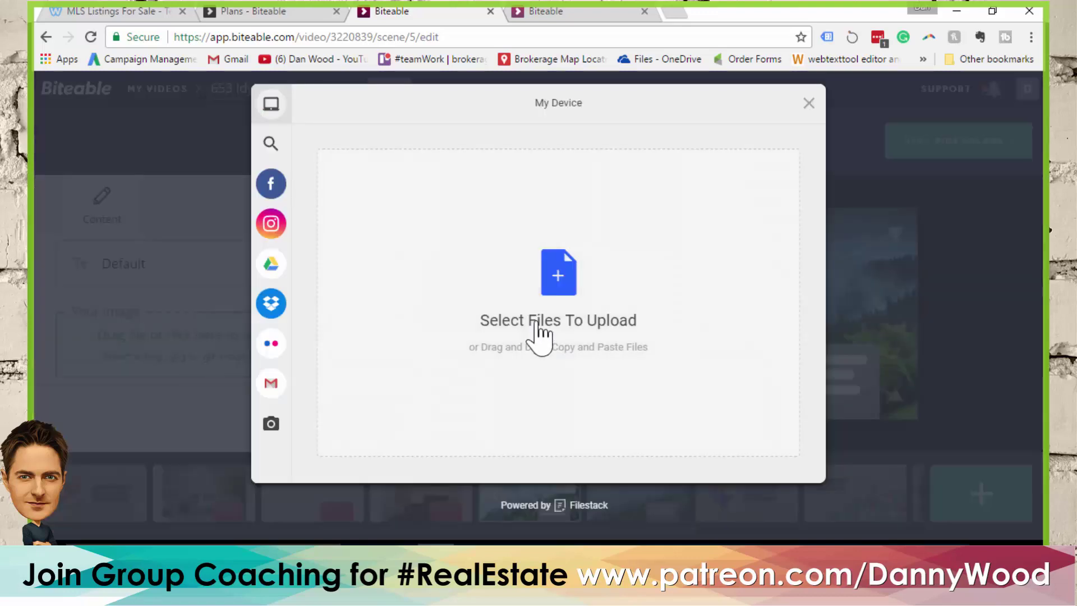
pyautogui.click(539, 336)
pyautogui.moveTo(916, 204); pyautogui.dragTo(880, 300)
pyautogui.click(440, 243)
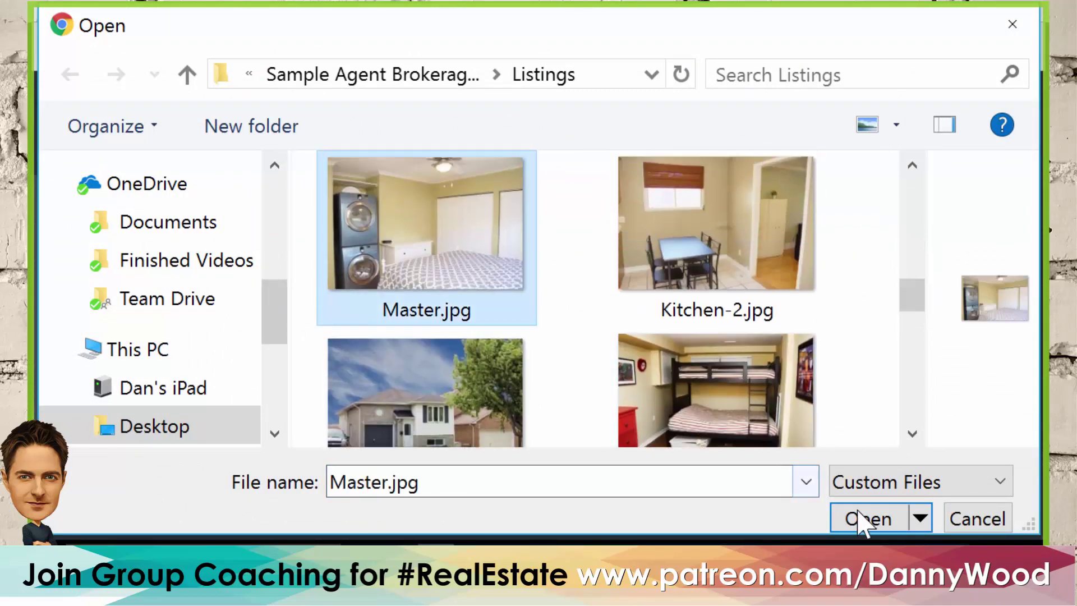
pyautogui.click(857, 516)
pyautogui.click(760, 464)
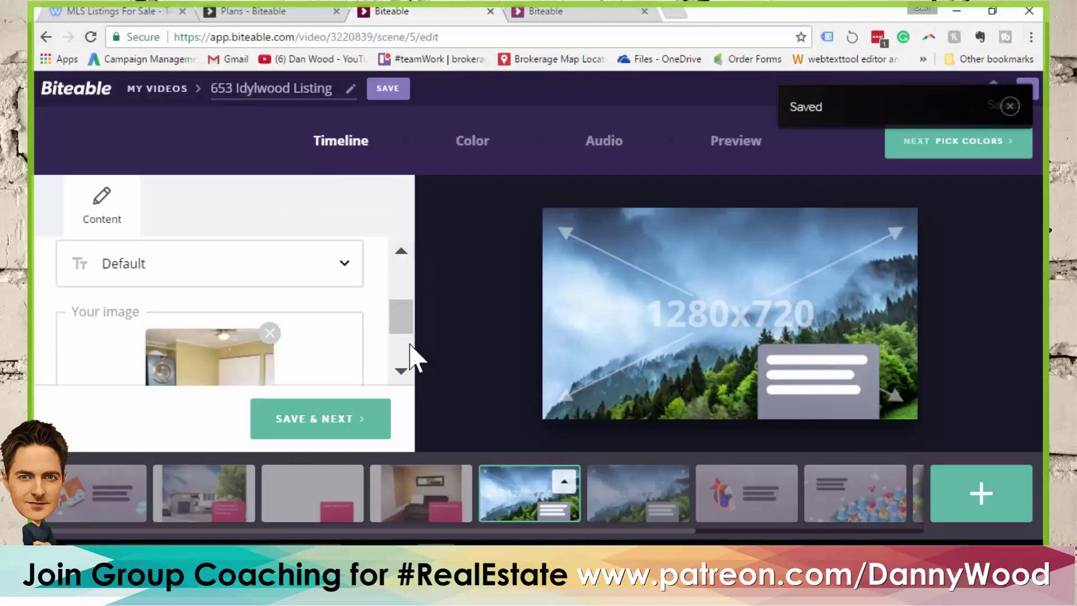
# Go to the sixth scene and replace its caption with 'Lower bedroom.'
pyautogui.click(321, 418)
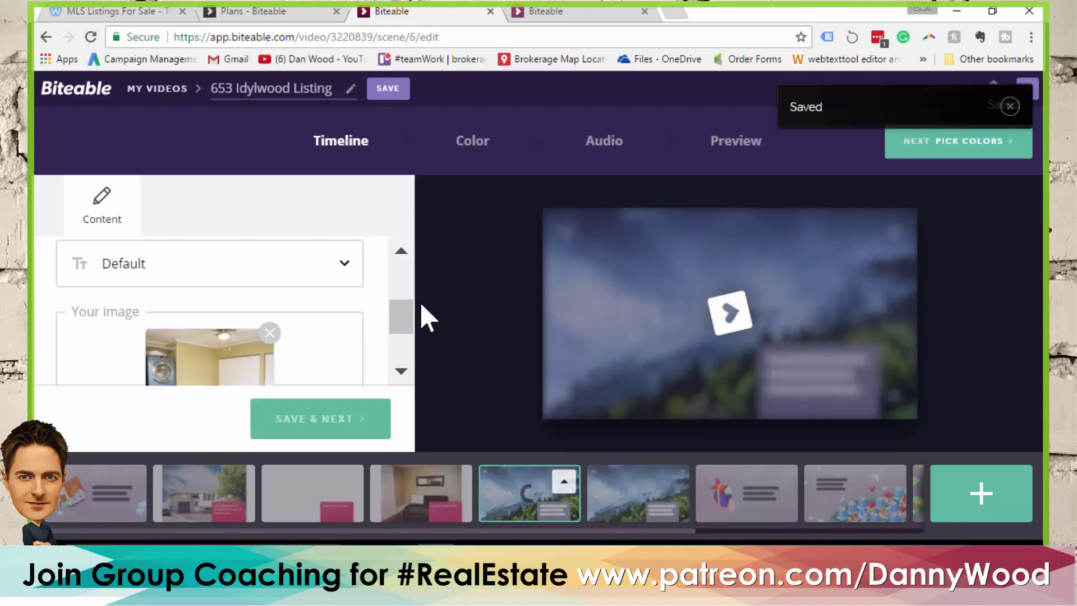
pyautogui.moveTo(405, 335); pyautogui.dragTo(404, 284)
pyautogui.click(312, 310)
pyautogui.hotkey('ctrl', 'a')
pyautogui.write('Lower bedroom.')
# Upload master-storage-small.jpg as the sixth scene's image
pyautogui.scroll(-1, 401, 314)
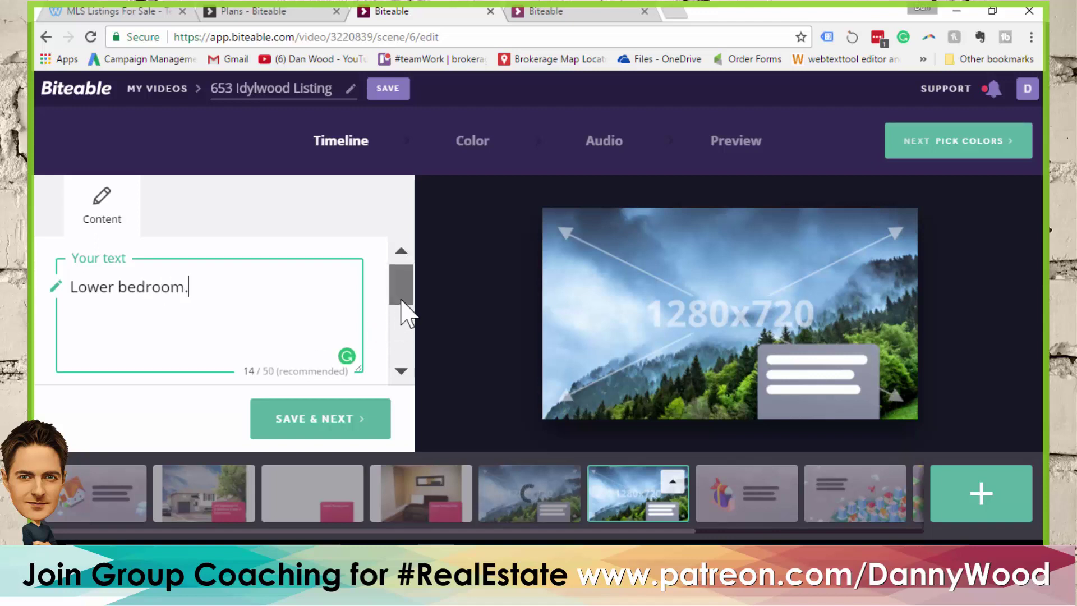
pyautogui.moveTo(409, 289); pyautogui.dragTo(351, 348)
pyautogui.click(256, 312)
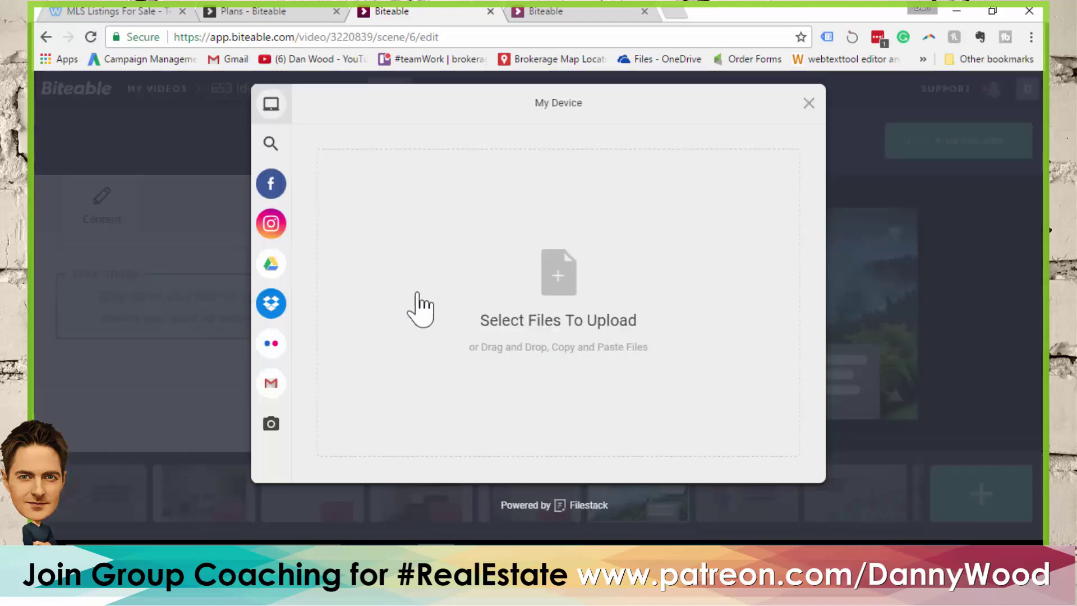
pyautogui.click(578, 289)
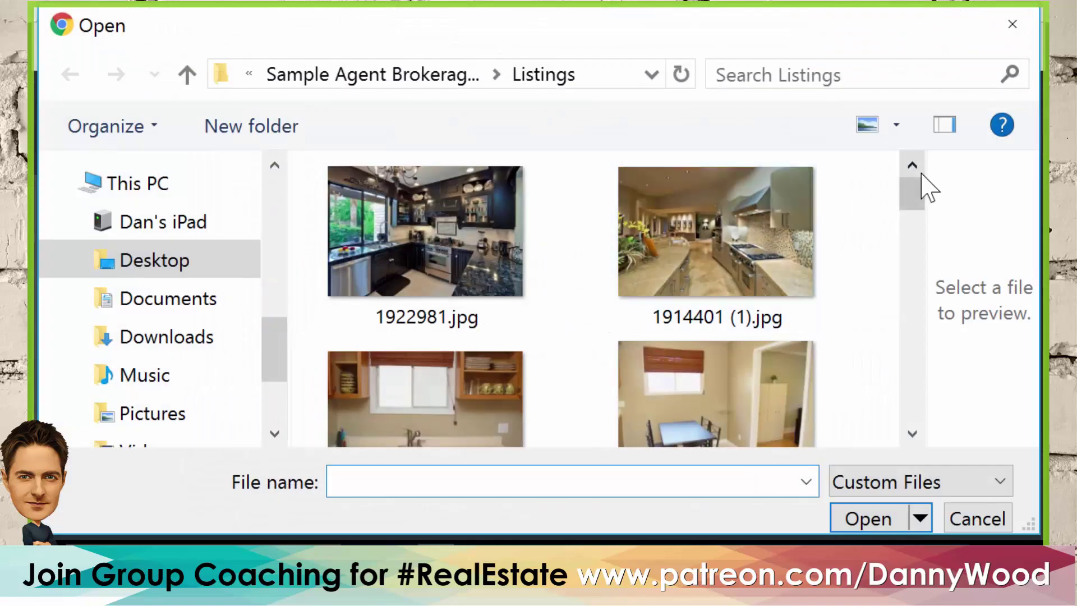
pyautogui.moveTo(920, 207); pyautogui.dragTo(917, 407)
pyautogui.click(728, 331)
pyautogui.click(869, 520)
pyautogui.click(778, 470)
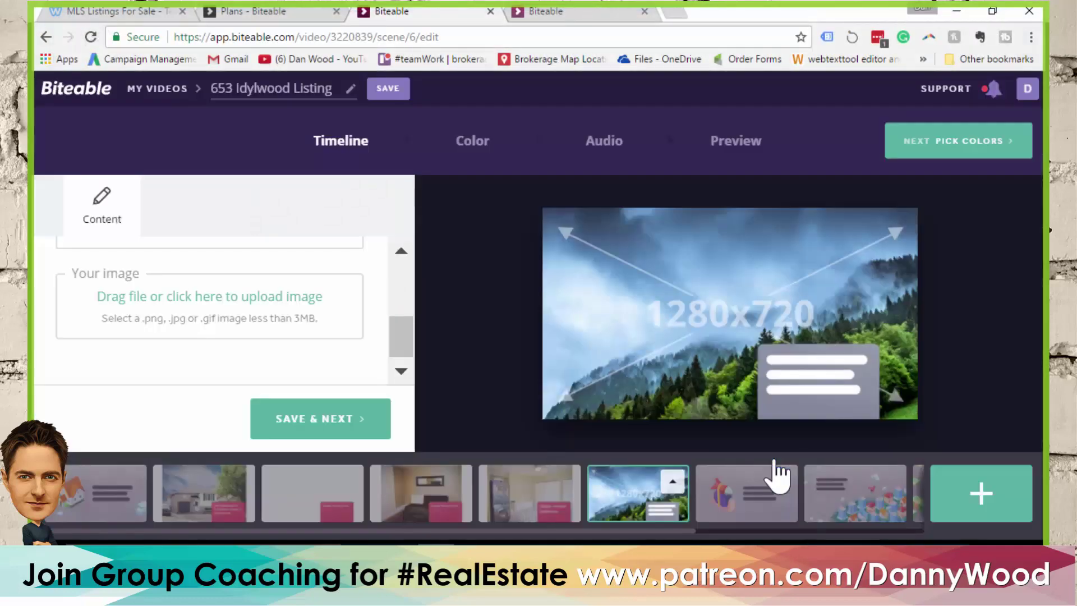
# Save scene 6 and advance to scene 7, the snail-rocket scene, leaving its options unchanged
pyautogui.click(316, 429)
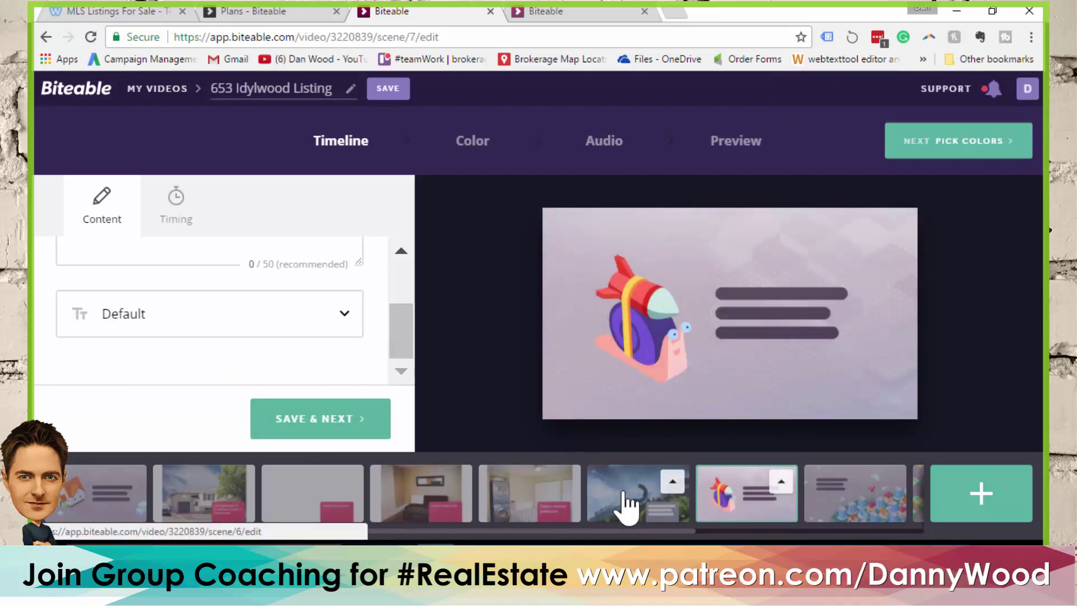
pyautogui.click(672, 482)
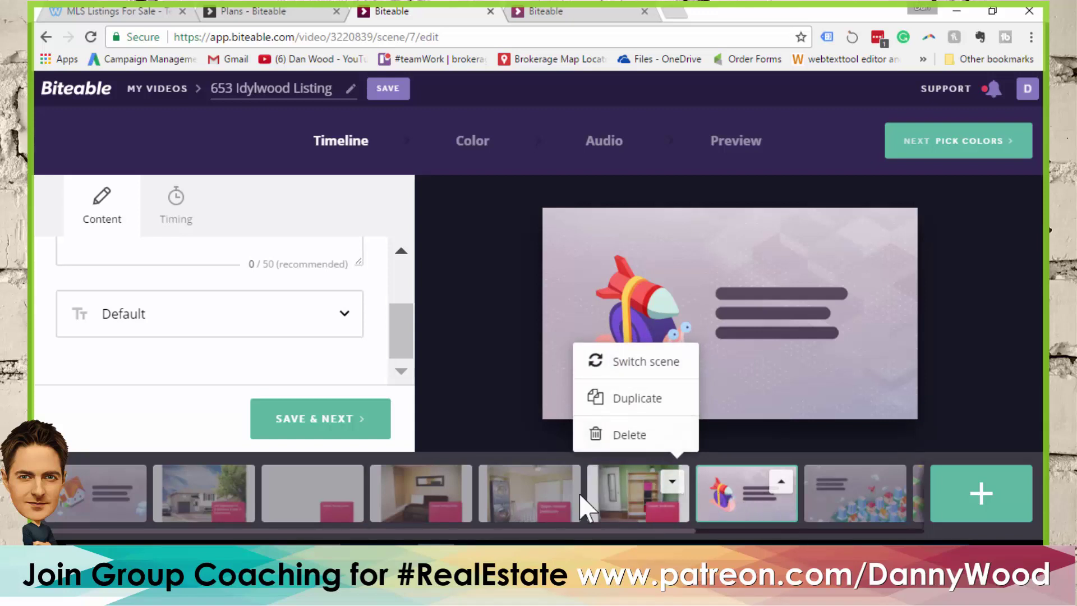
pyautogui.click(736, 487)
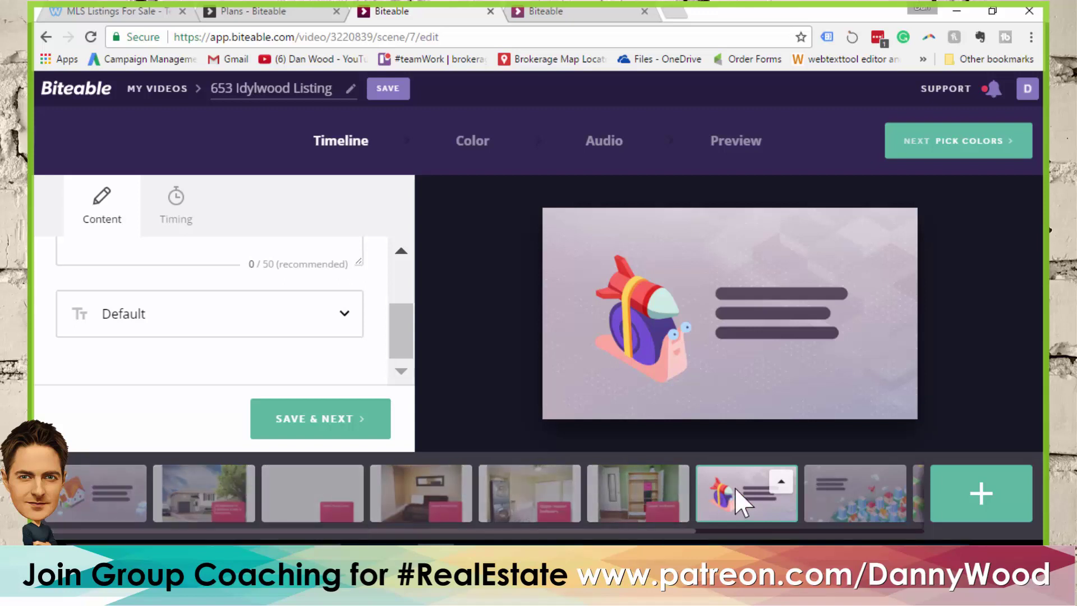
pyautogui.moveTo(679, 531); pyautogui.dragTo(860, 527)
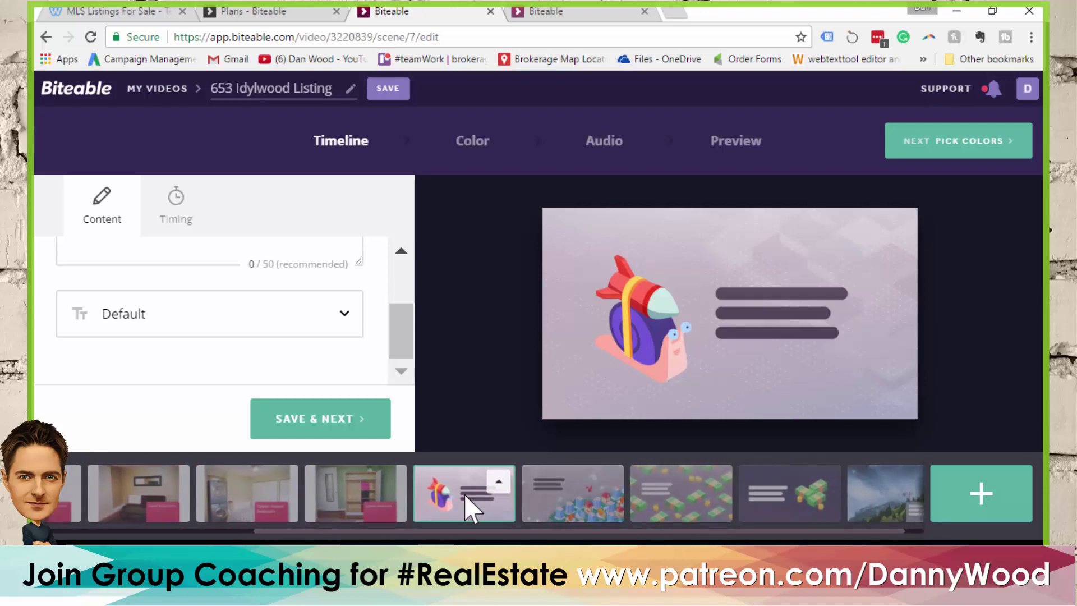
pyautogui.moveTo(752, 308)
pyautogui.moveTo(412, 336); pyautogui.dragTo(409, 292)
# Caption the snail scene 'Pay off your mortgage faster...', then drag the money scene before the city scene
pyautogui.click(256, 298)
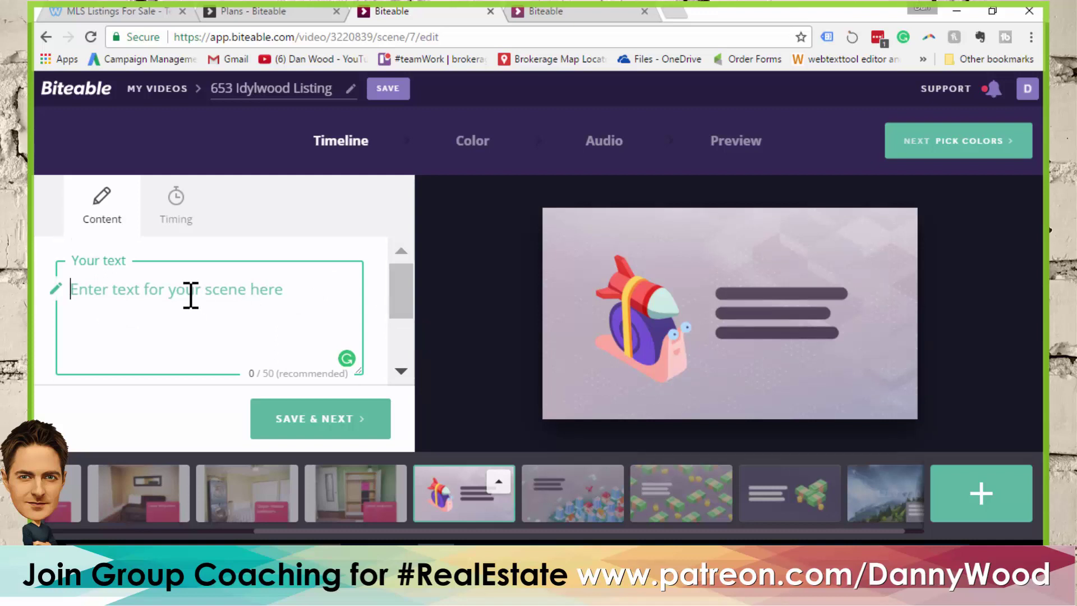
pyautogui.write('Pay ')
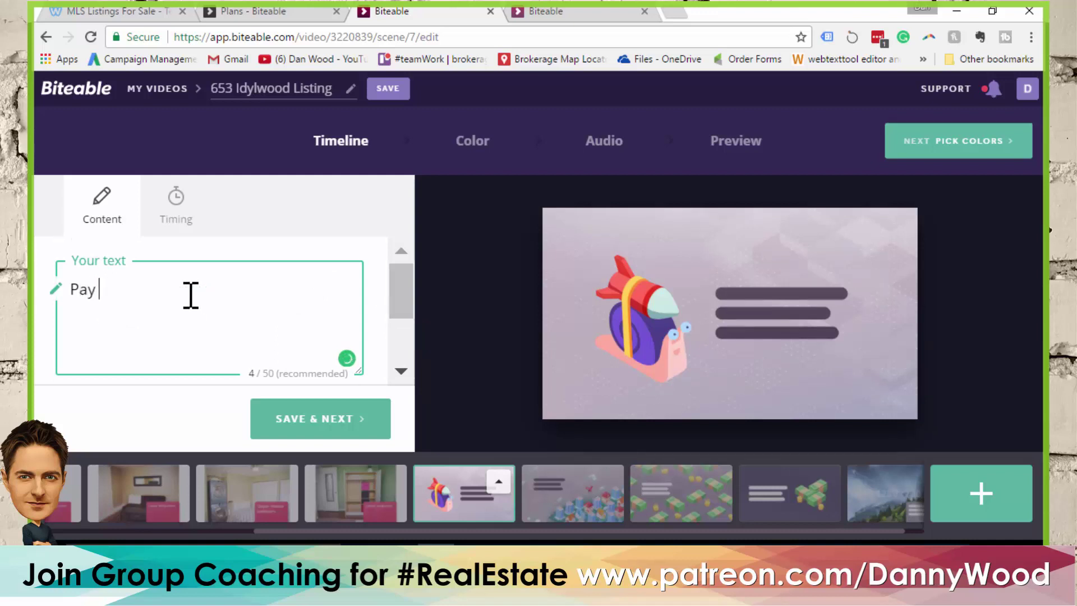
pyautogui.write('off your mortgage faster...')
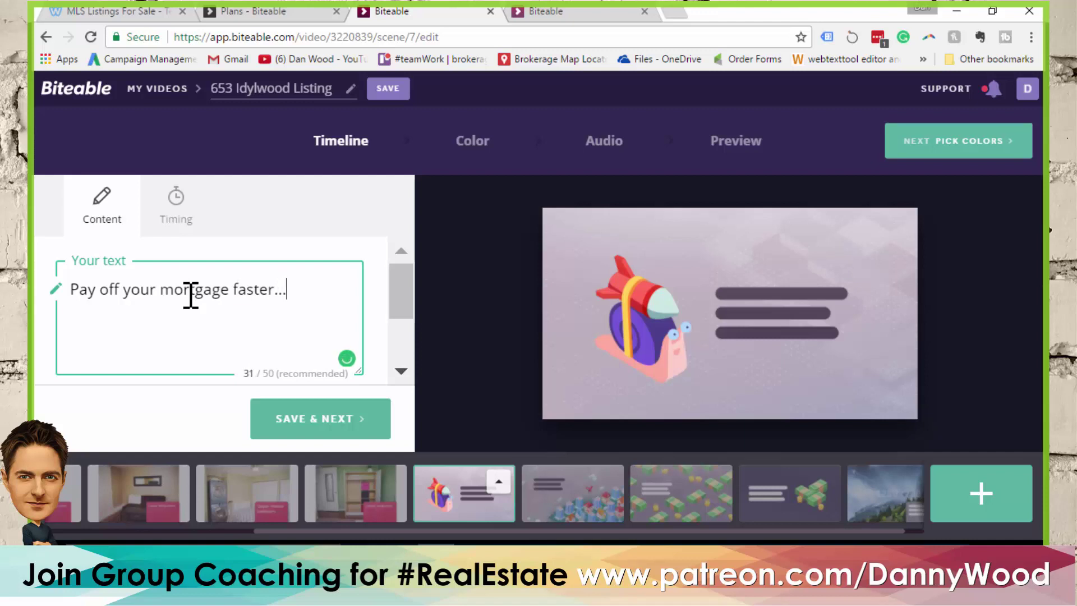
pyautogui.click(331, 419)
pyautogui.moveTo(741, 496); pyautogui.dragTo(641, 501)
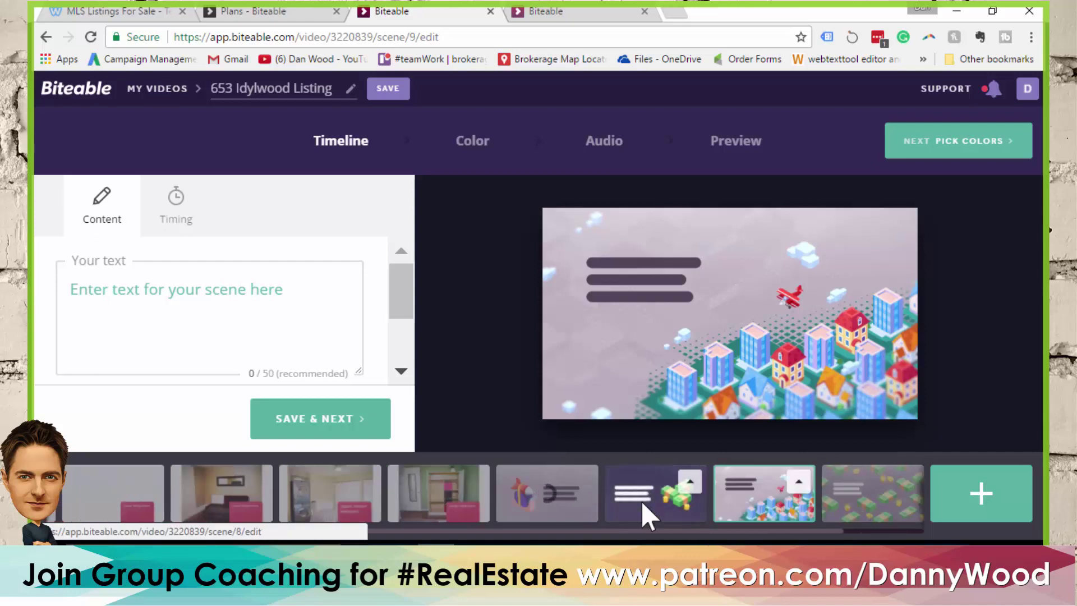
# Caption the money scene 'live in one and rent out the other' and save it
pyautogui.click(642, 501)
pyautogui.click(178, 337)
pyautogui.write('Iive in one an')
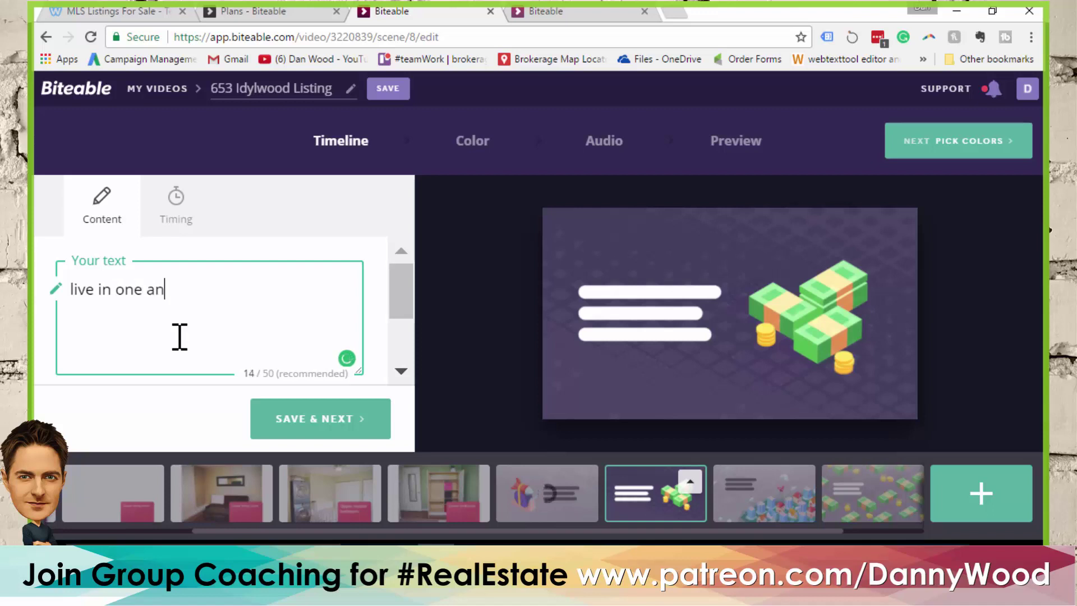
pyautogui.write('d rent out the other')
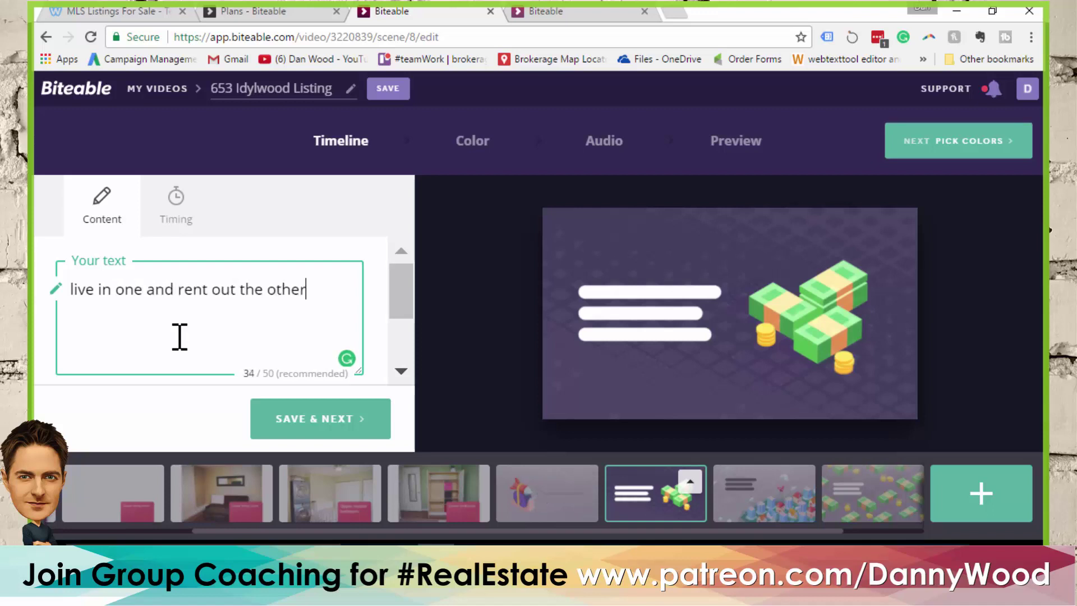
pyautogui.click(306, 429)
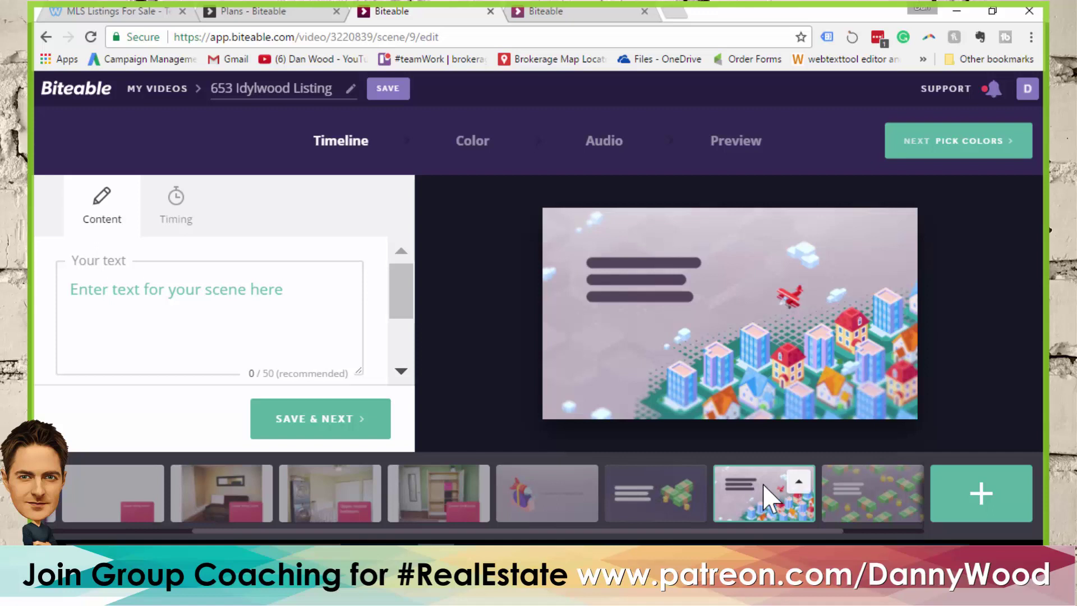
# Caption the city scene 'To find more property like this...' and save it
pyautogui.moveTo(798, 320)
pyautogui.click(155, 300)
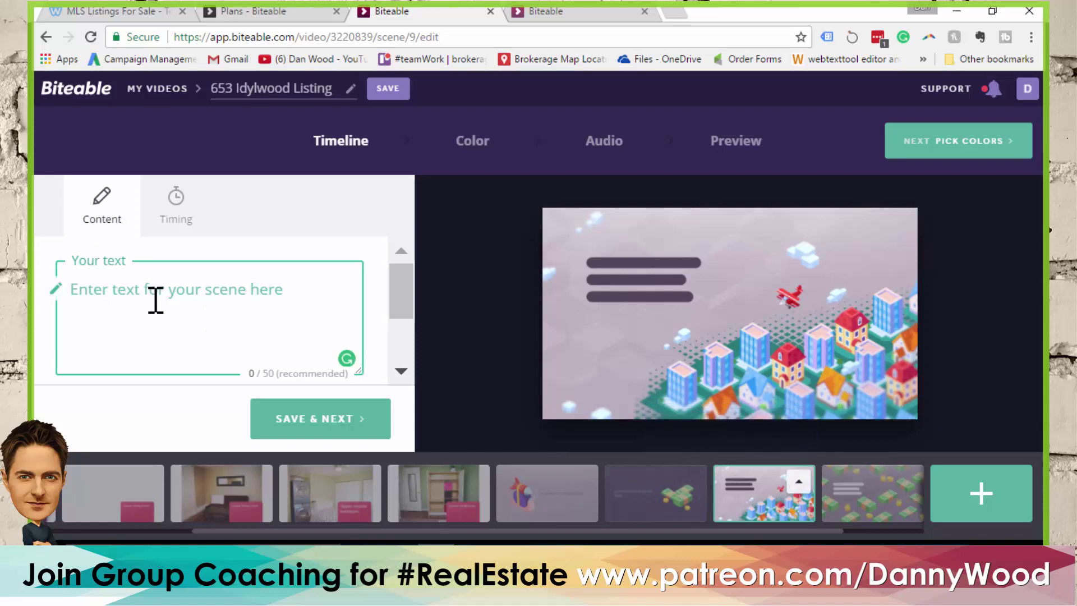
pyautogui.write('To ')
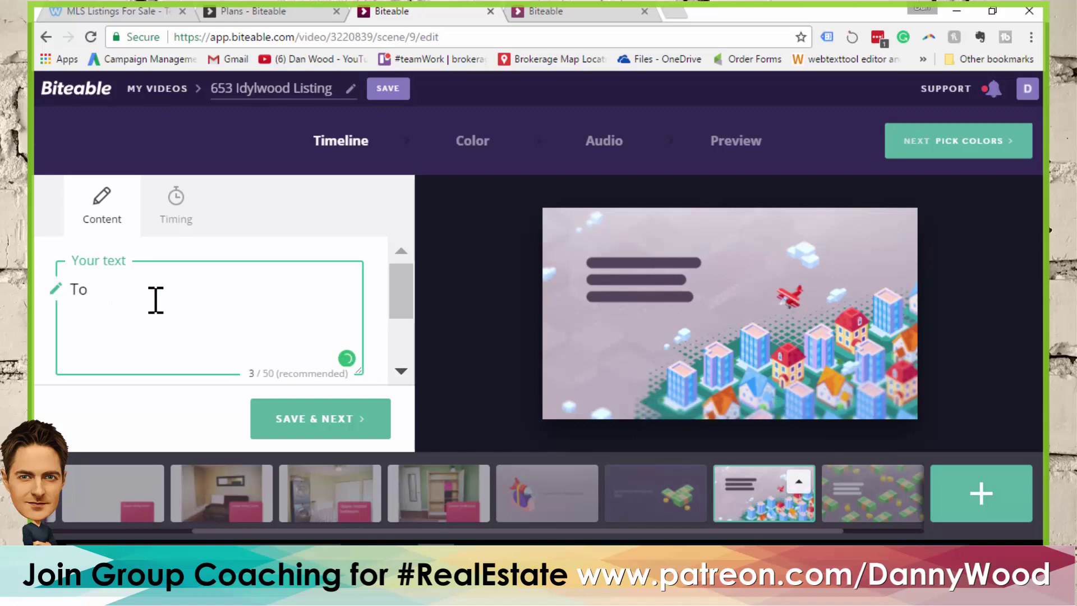
pyautogui.write('find more p')
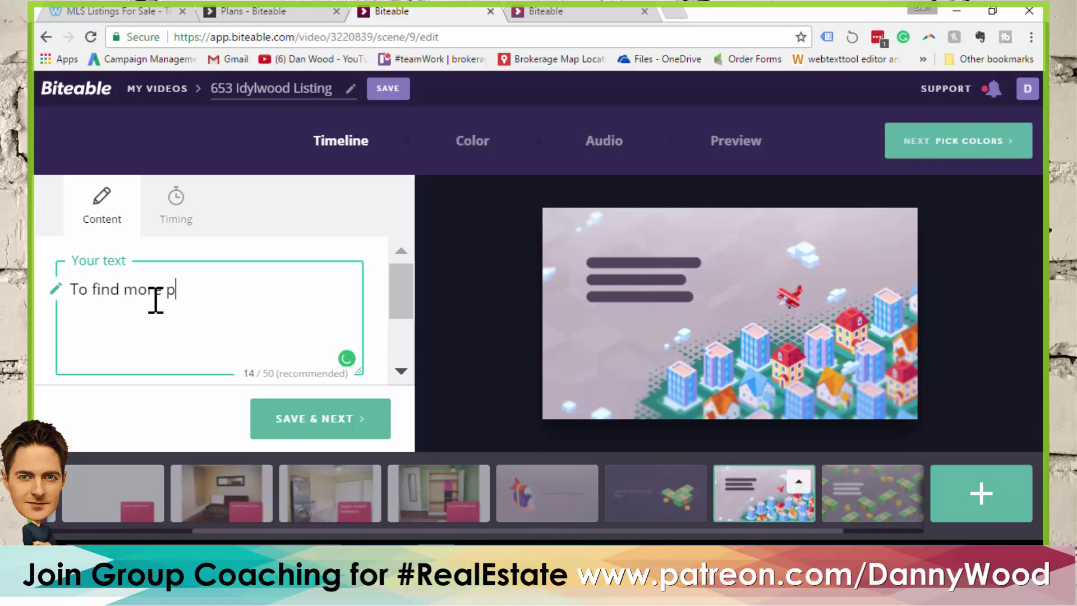
pyautogui.write('roperty like this...')
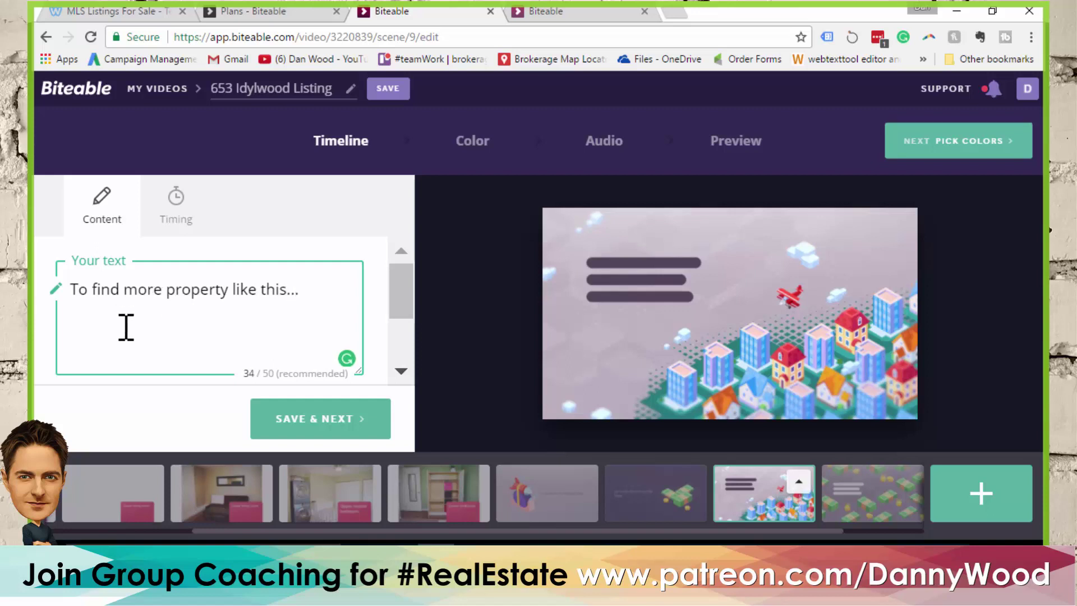
pyautogui.click(318, 427)
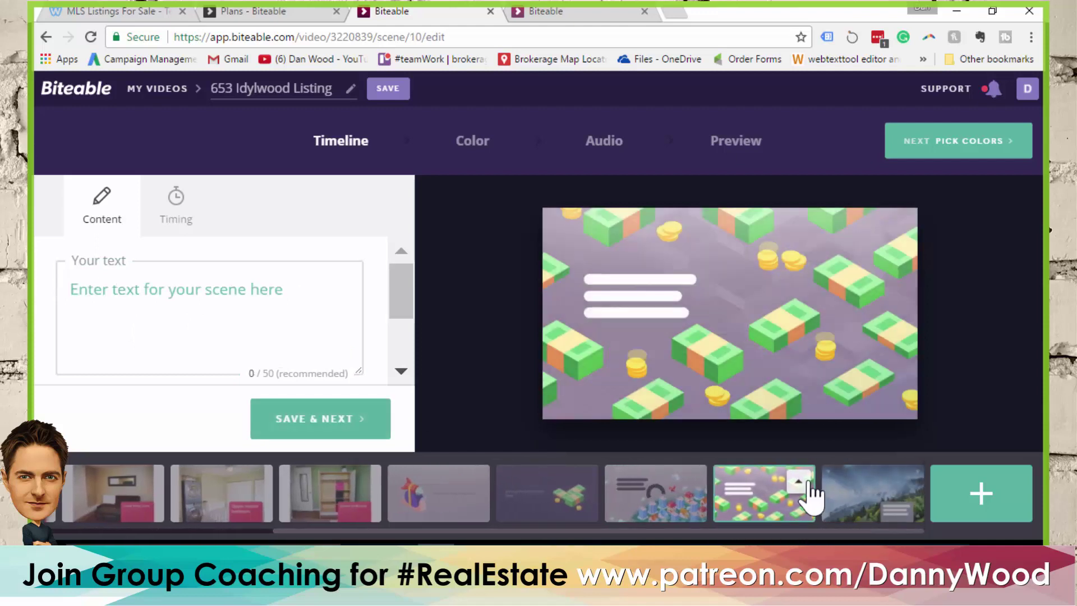
# Delete the extra money scene and close the scene picker without adding anything
pyautogui.click(798, 481)
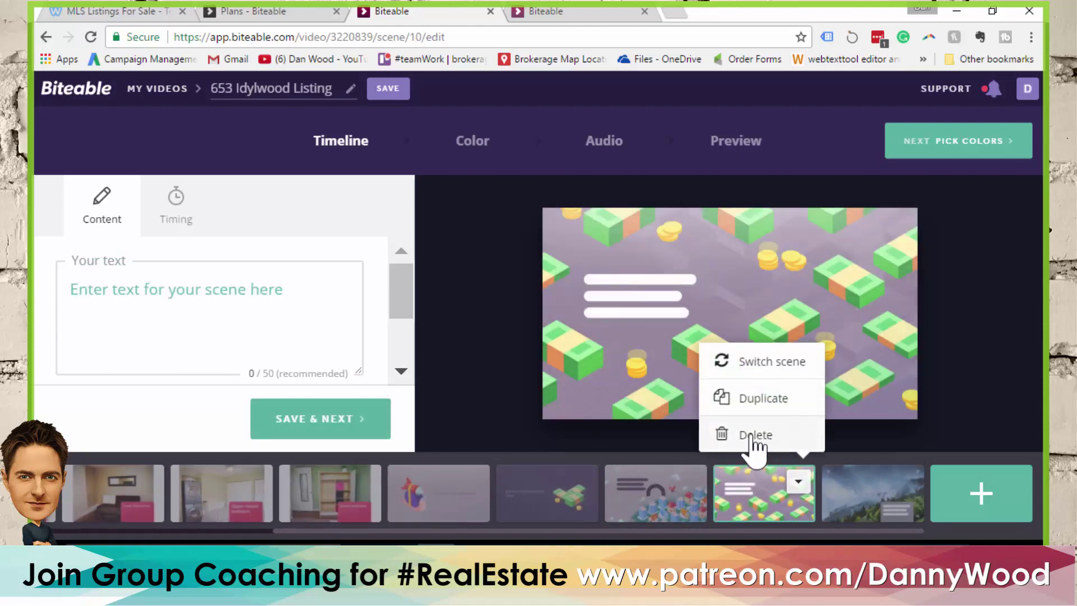
pyautogui.click(751, 437)
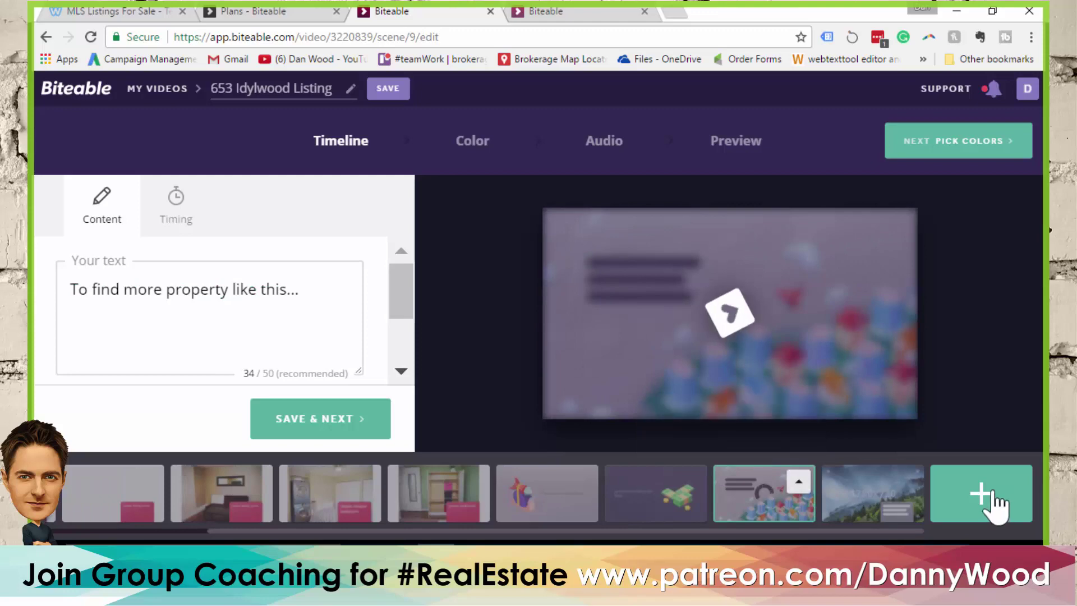
pyautogui.click(984, 497)
pyautogui.scroll(-10, 957, 204)
pyautogui.scroll(3, 957, 205)
pyautogui.click(1018, 99)
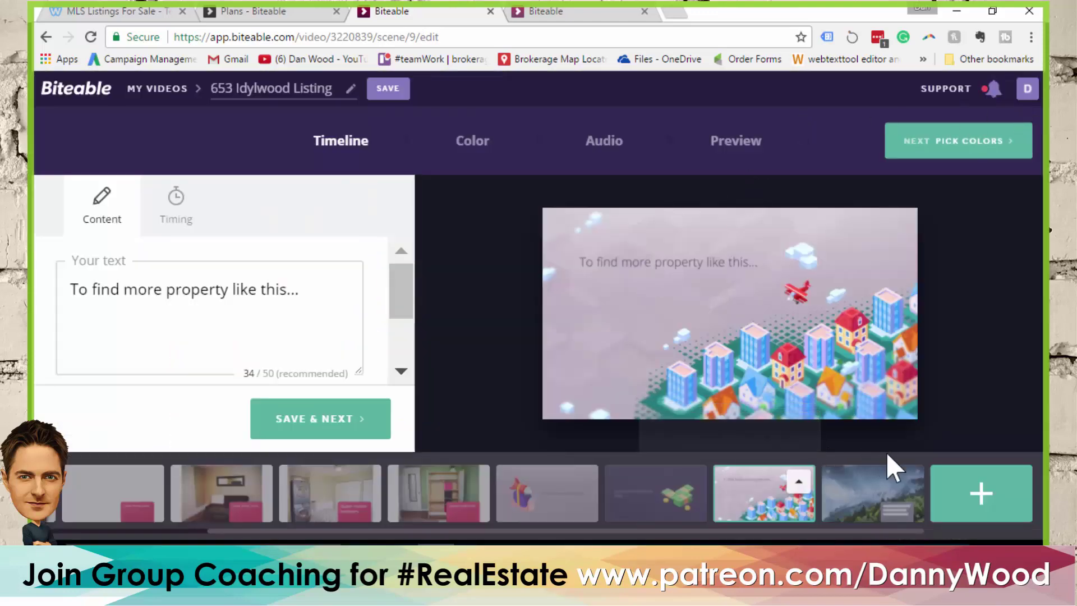
# Add the second-row chessboard scene from the Isometric category to the end of the timeline
pyautogui.click(982, 497)
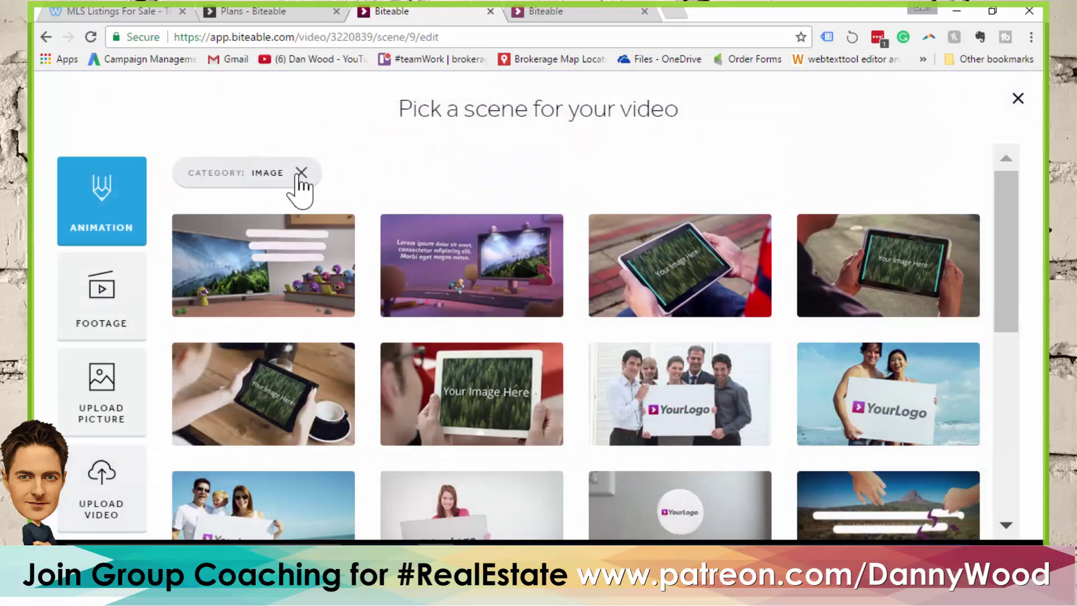
pyautogui.click(301, 172)
pyautogui.click(873, 403)
pyautogui.moveTo(998, 189); pyautogui.dragTo(1023, 191)
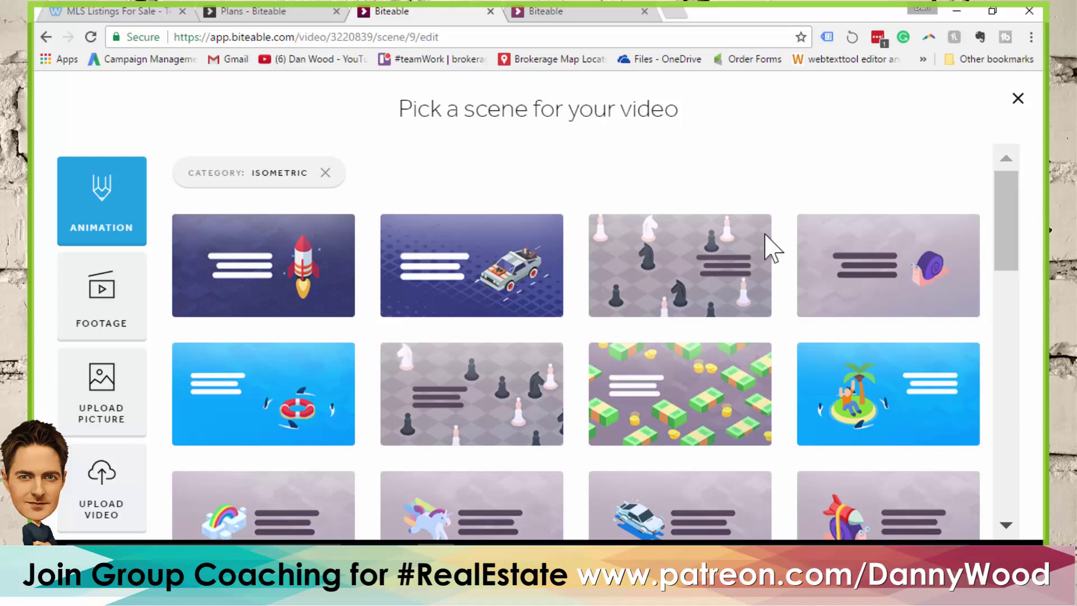
pyautogui.moveTo(717, 269)
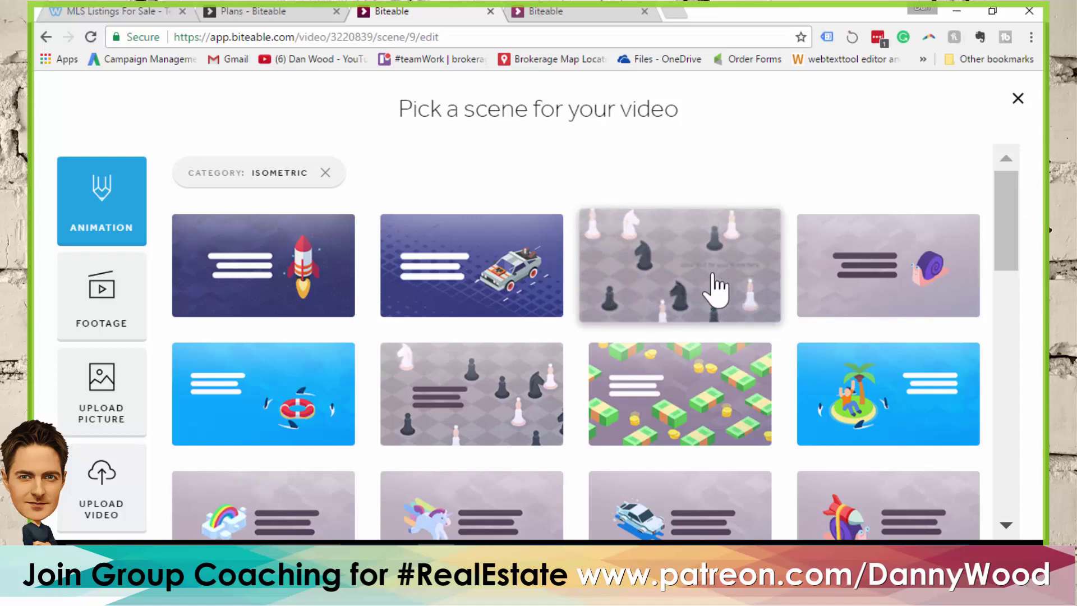
pyautogui.moveTo(538, 396)
pyautogui.click(510, 377)
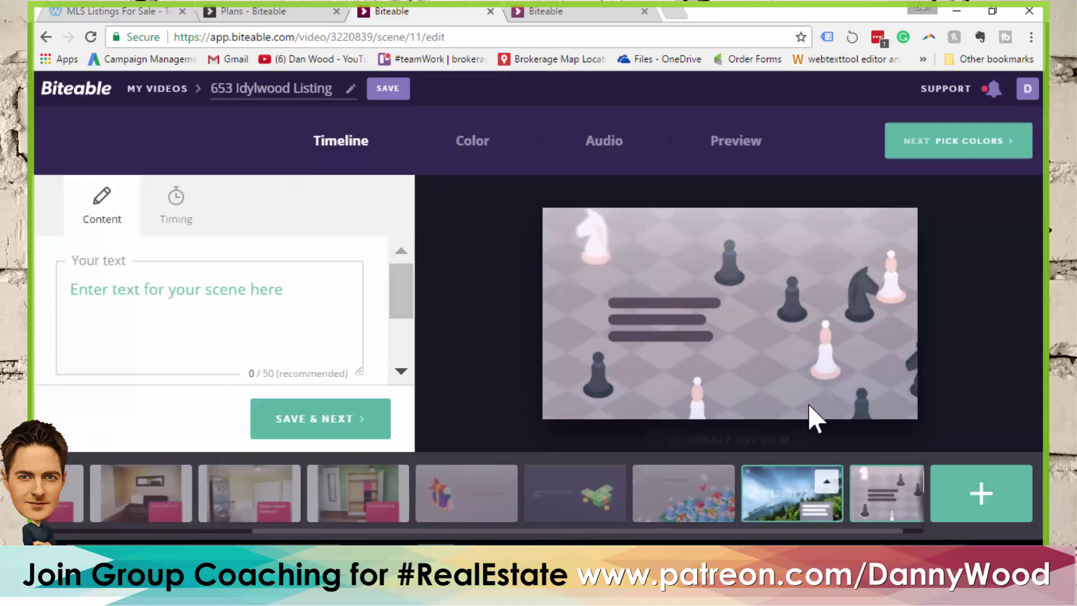
# Caption the chess scene 'Make the right move. Contact me today!' and reopen the city scene
pyautogui.click(246, 307)
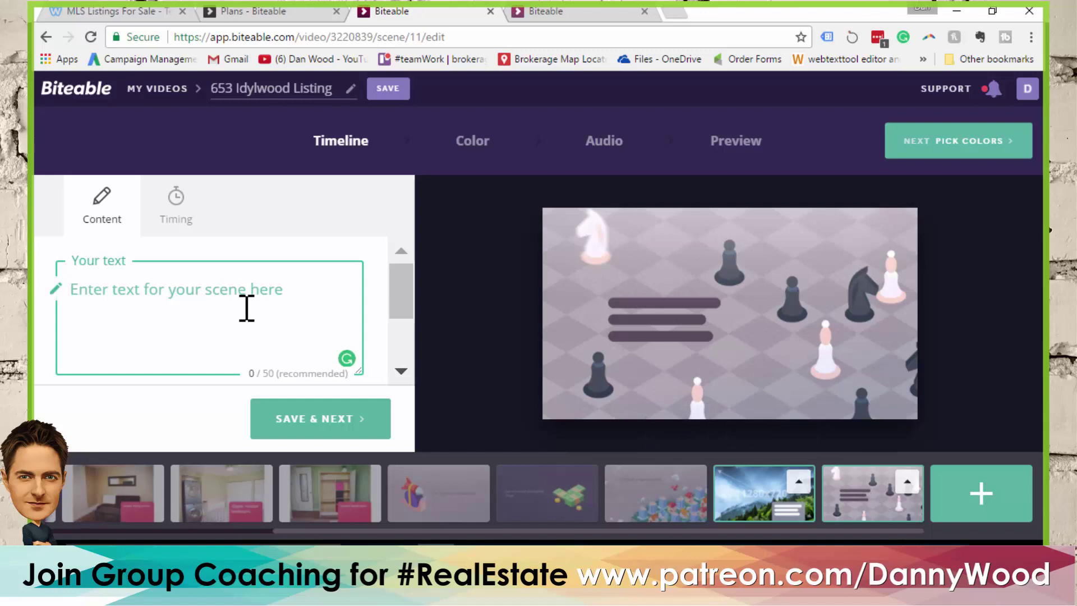
pyautogui.write('Make the')
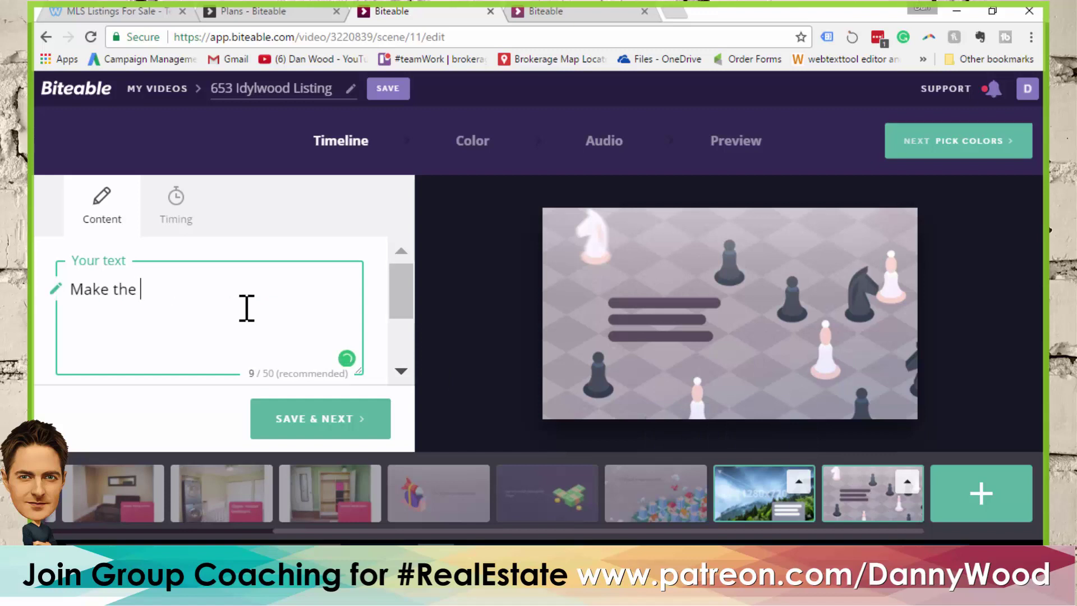
pyautogui.write(' right move')
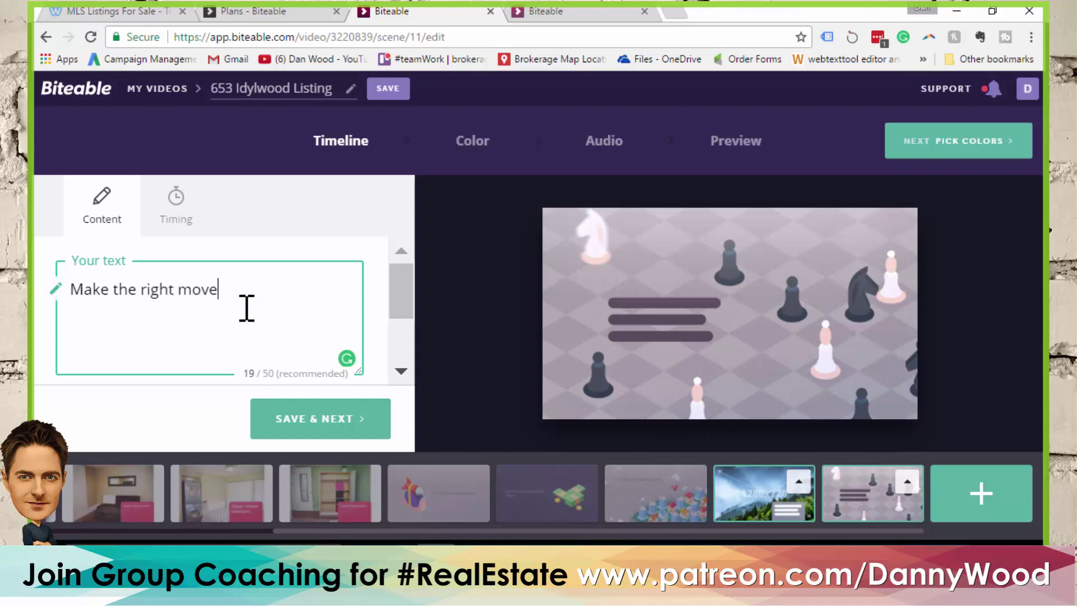
pyautogui.write('. Contact me today!')
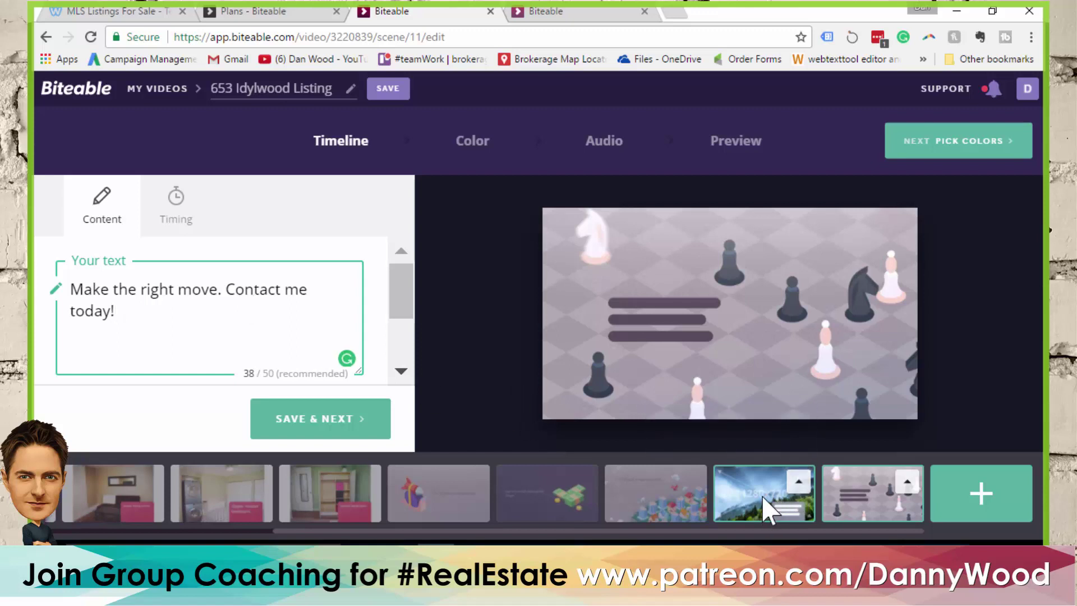
pyautogui.click(349, 410)
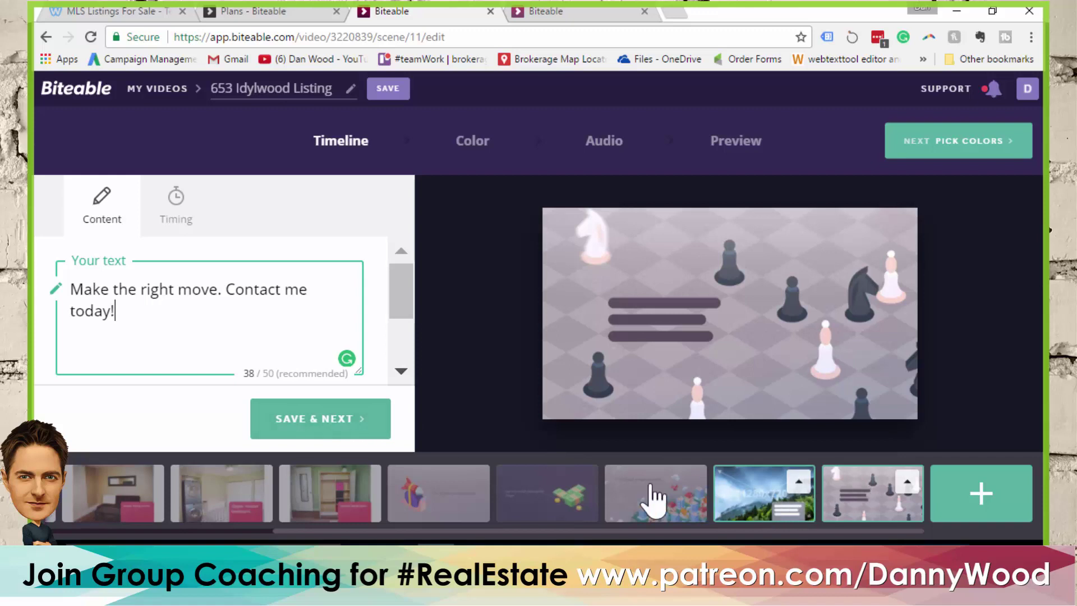
pyautogui.click(682, 500)
# Delete the forest scene that holds the listing details
pyautogui.click(753, 501)
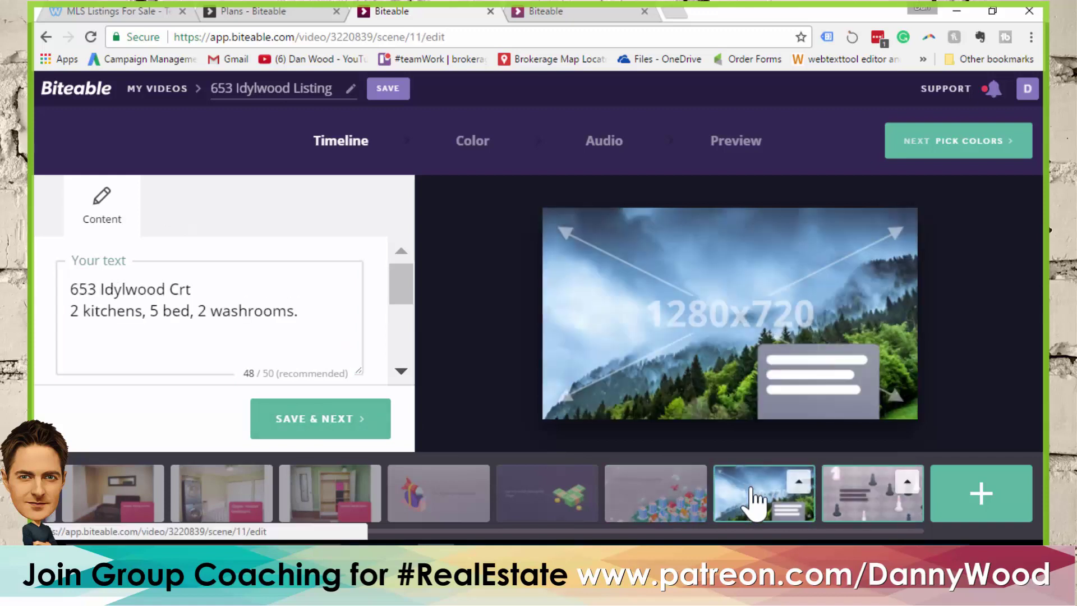
pyautogui.click(799, 482)
pyautogui.click(777, 436)
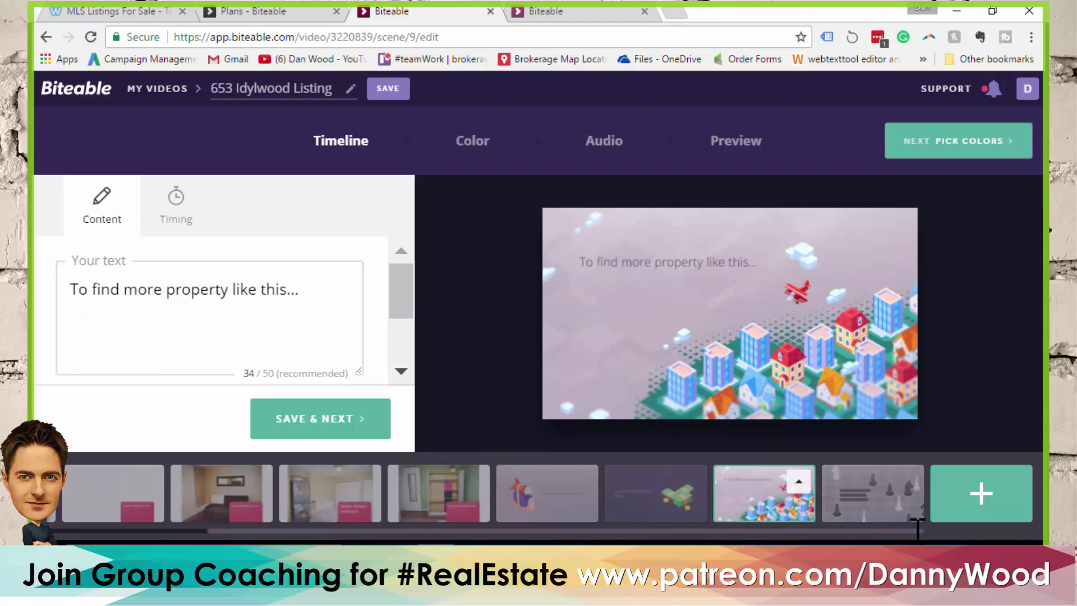
# Add the Image-category search-bar logo scene with a slogan placeholder to the timeline's end
pyautogui.click(979, 498)
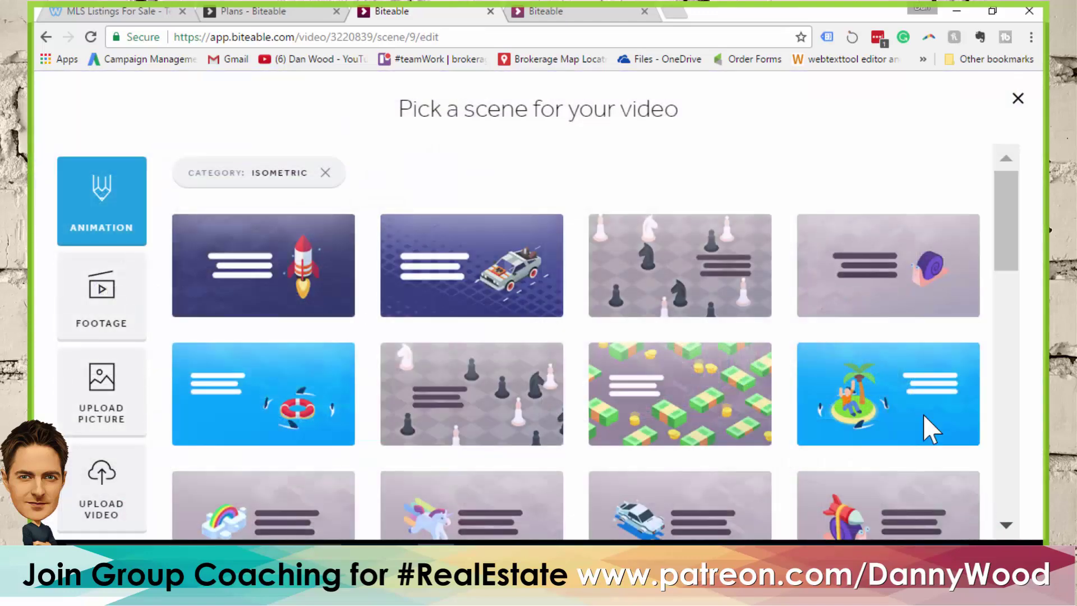
pyautogui.click(1018, 98)
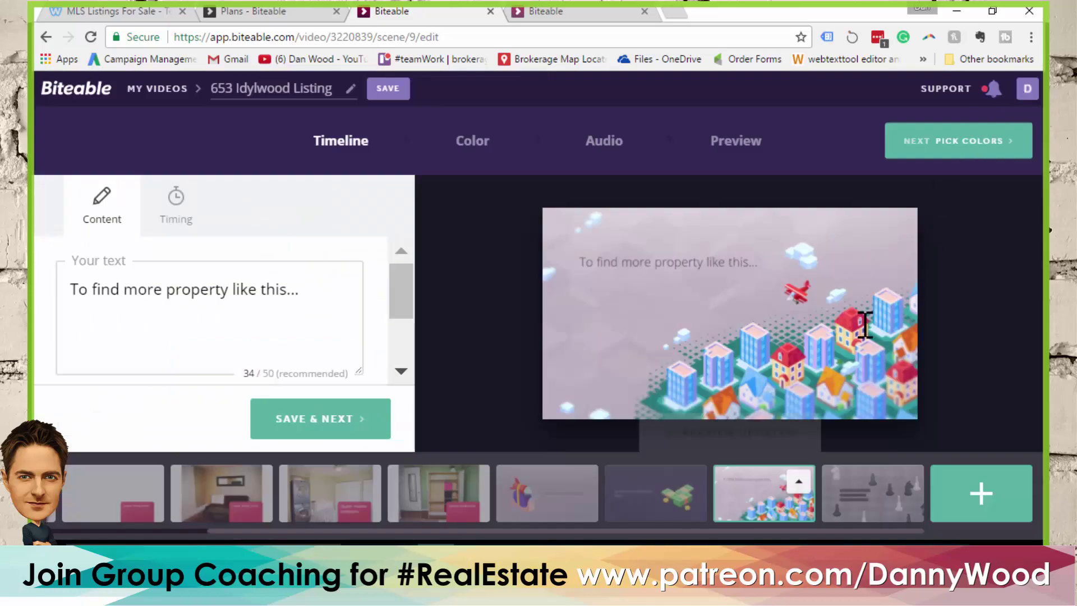
pyautogui.click(981, 491)
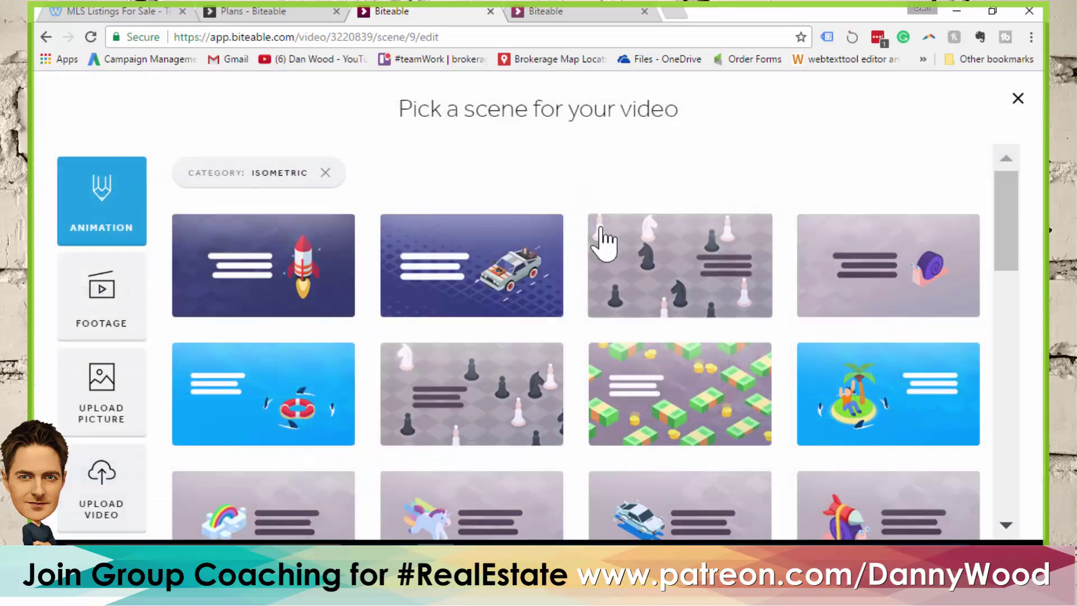
pyautogui.click(325, 173)
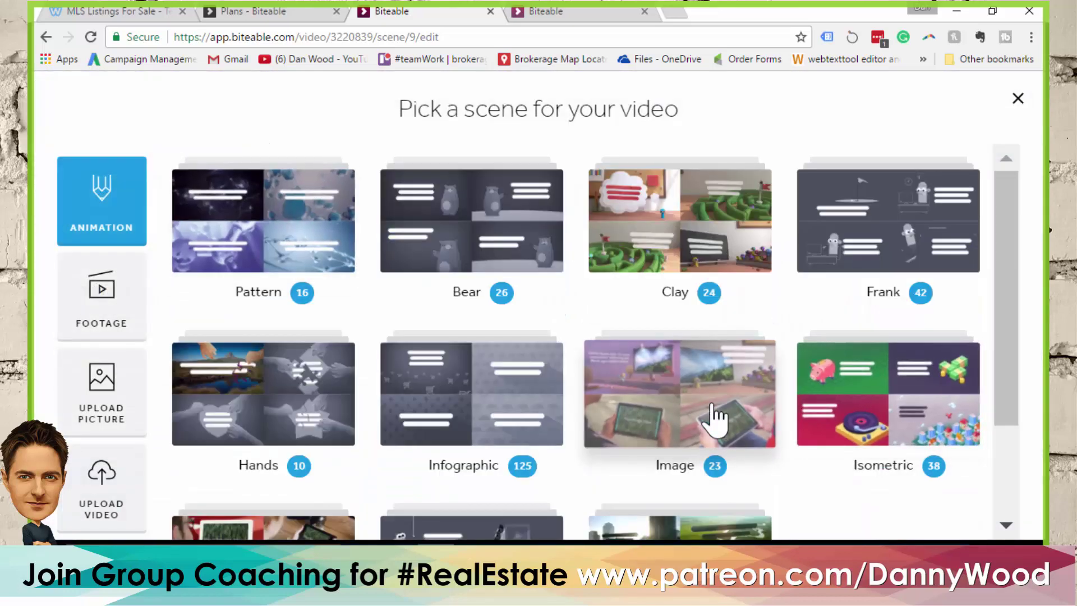
pyautogui.click(714, 422)
pyautogui.moveTo(1004, 212); pyautogui.dragTo(1004, 326)
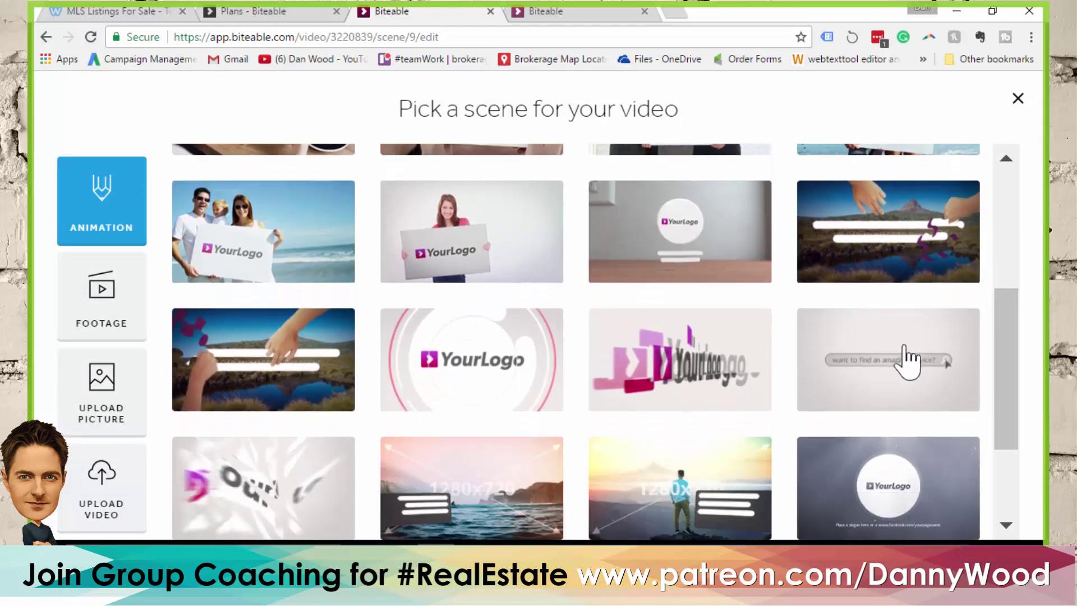
pyautogui.click(885, 387)
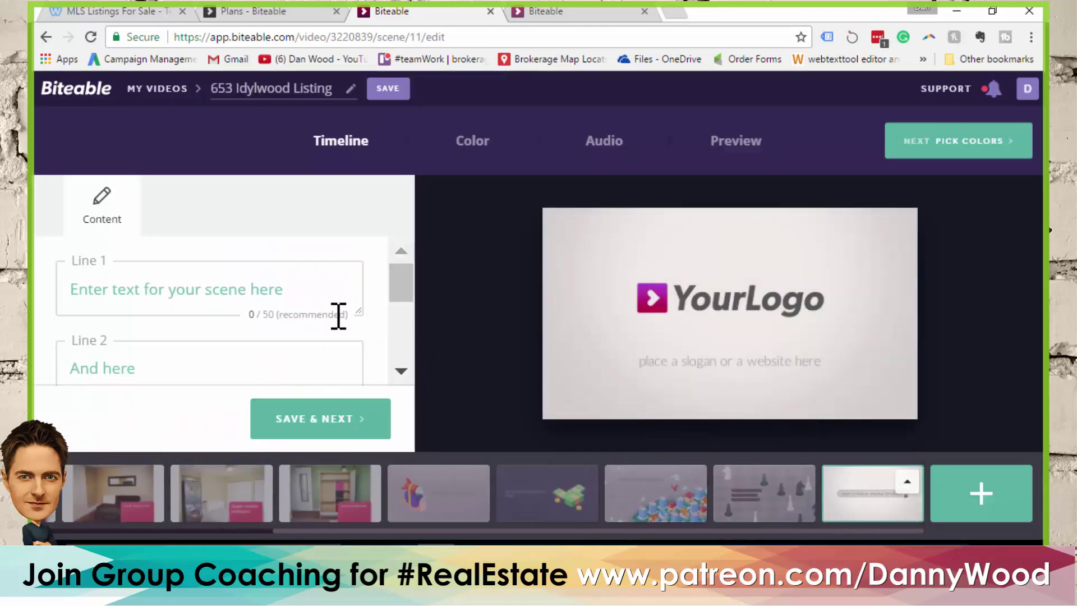
pyautogui.moveTo(405, 297)
pyautogui.mouseDown()
pyautogui.moveTo(404, 310)
pyautogui.moveTo(407, 289)
pyautogui.mouseUp()
pyautogui.click(213, 282)
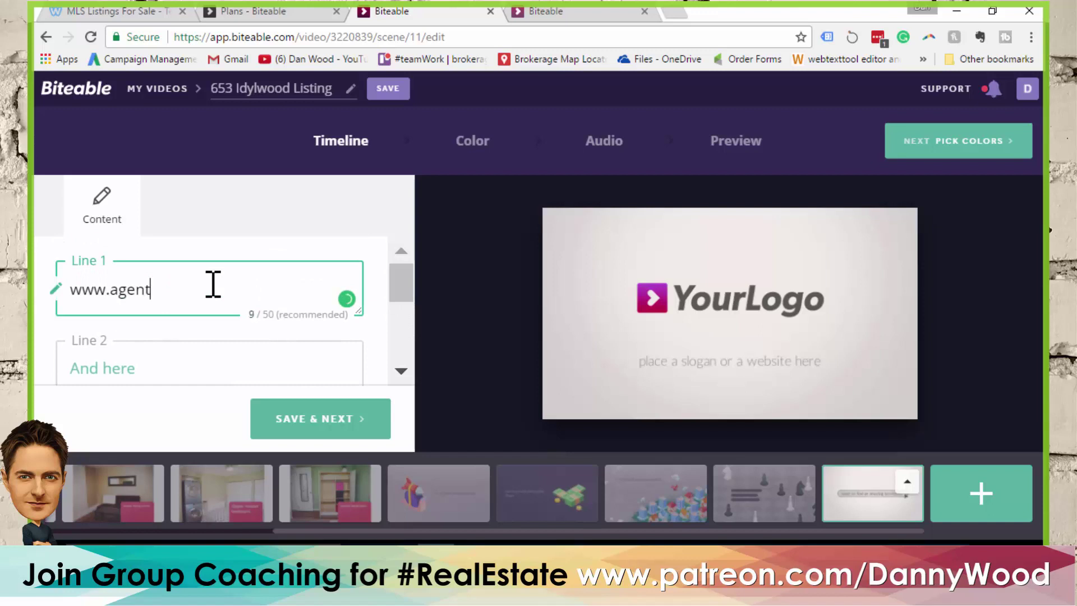
pyautogui.click(185, 364)
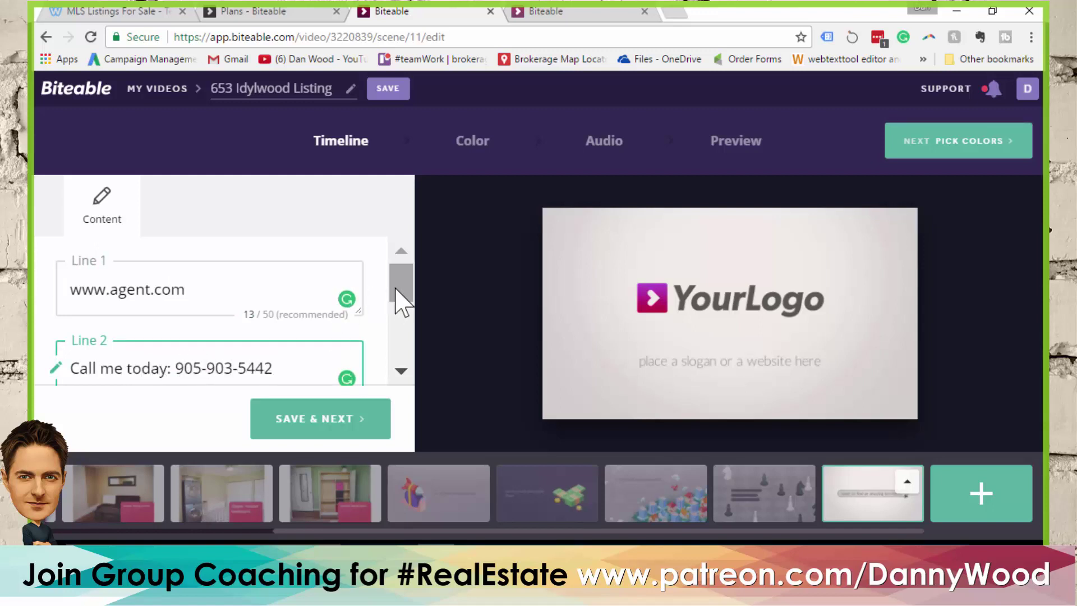
# Upload ABC-Realty-Brokerage-Logo.png from the Sample Agent Brokerage folder as the end card image
pyautogui.moveTo(400, 297); pyautogui.dragTo(397, 323)
pyautogui.scroll(-3, 405, 339)
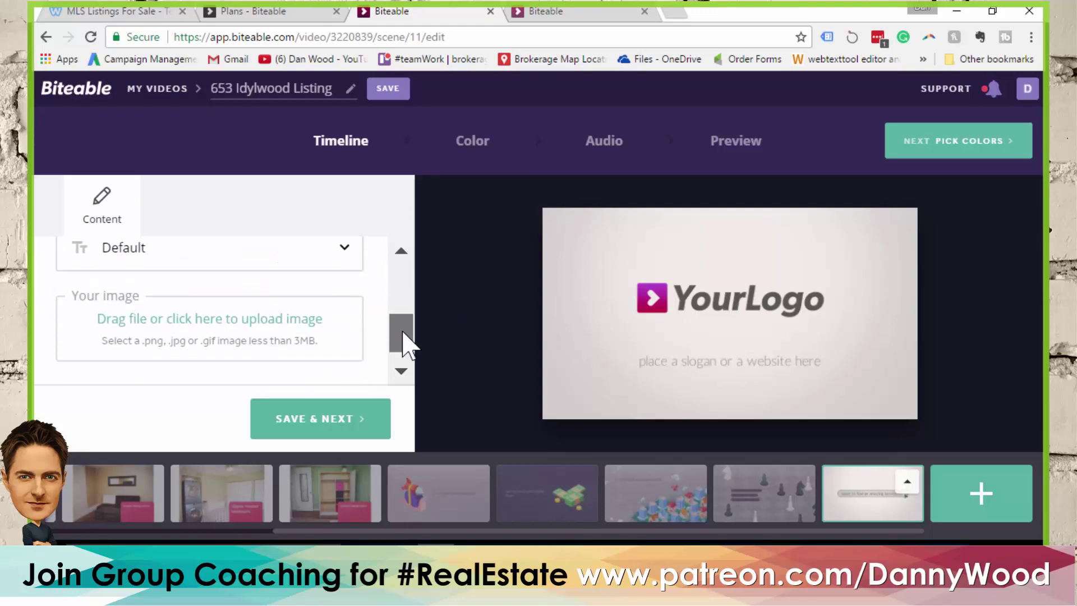
pyautogui.click(305, 334)
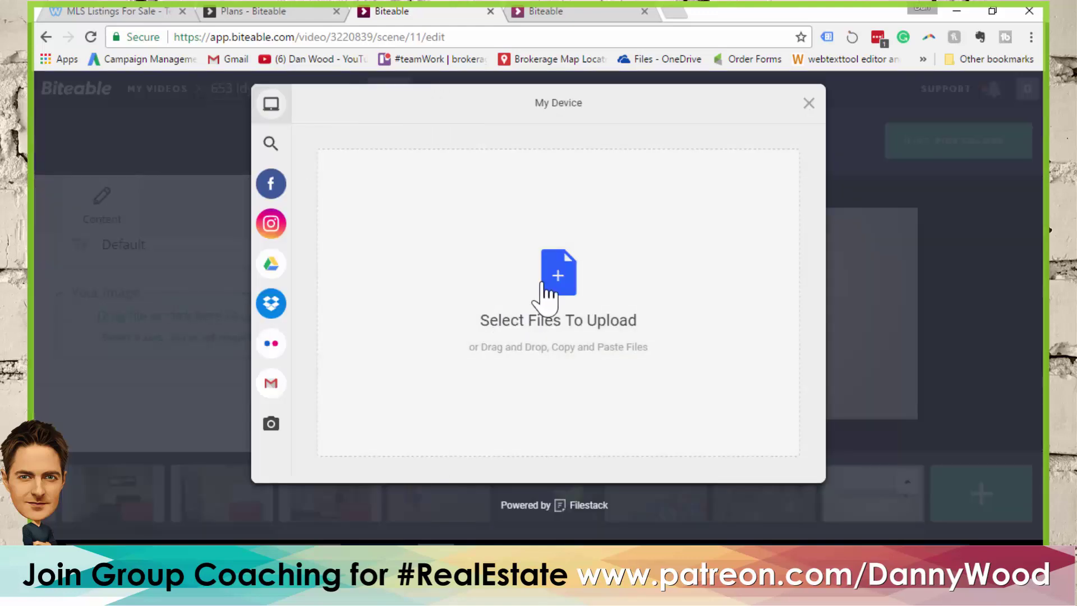
pyautogui.click(540, 301)
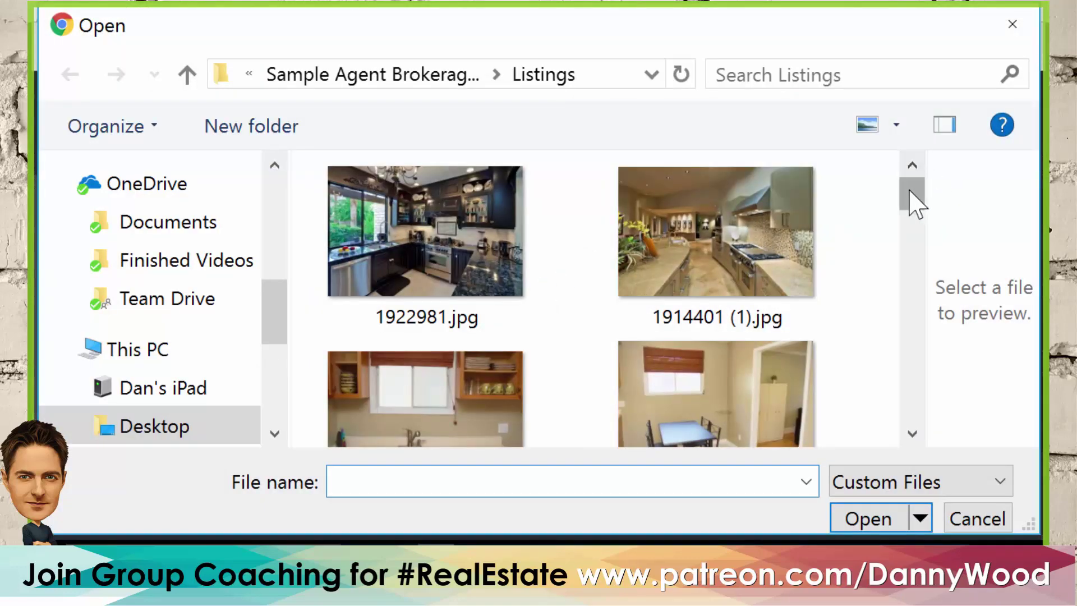
pyautogui.moveTo(909, 190); pyautogui.dragTo(887, 377)
pyautogui.click(456, 74)
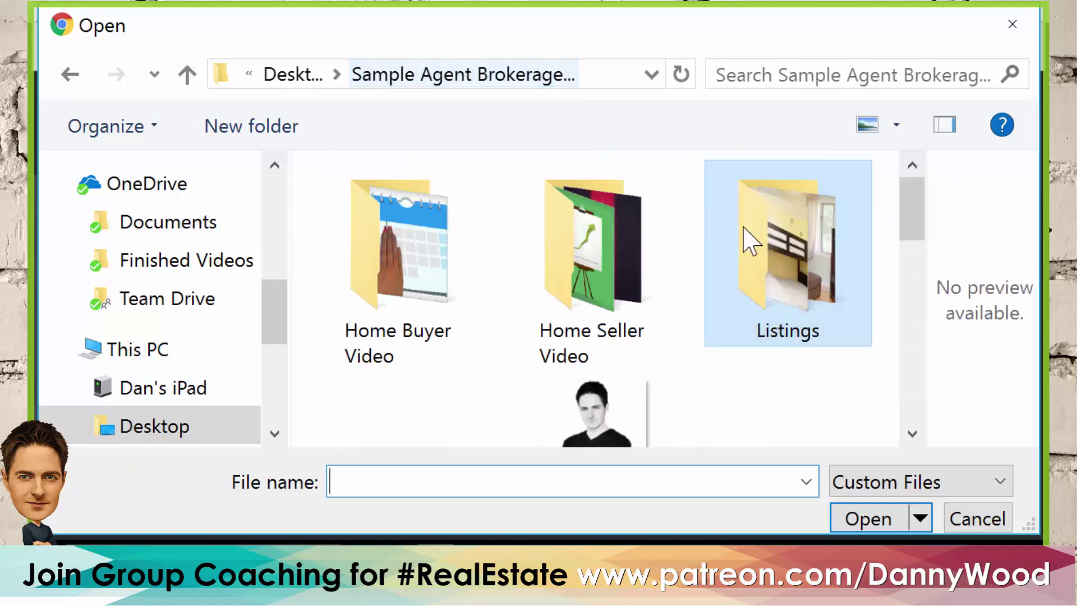
pyautogui.scroll(-2, 903, 224)
pyautogui.scroll(-3, 432, 247)
pyautogui.click(432, 252)
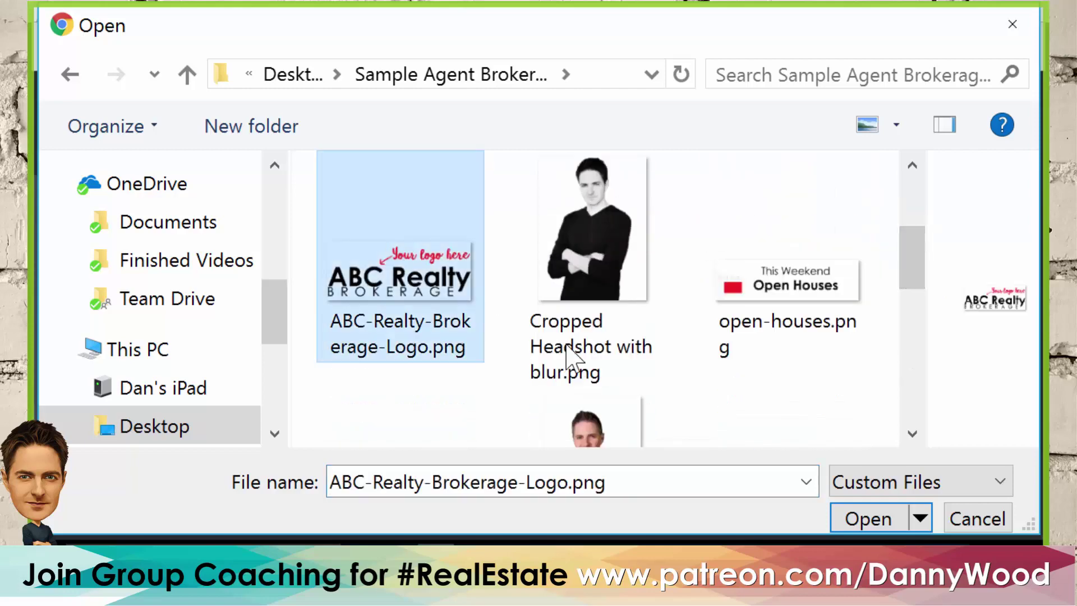
pyautogui.click(869, 519)
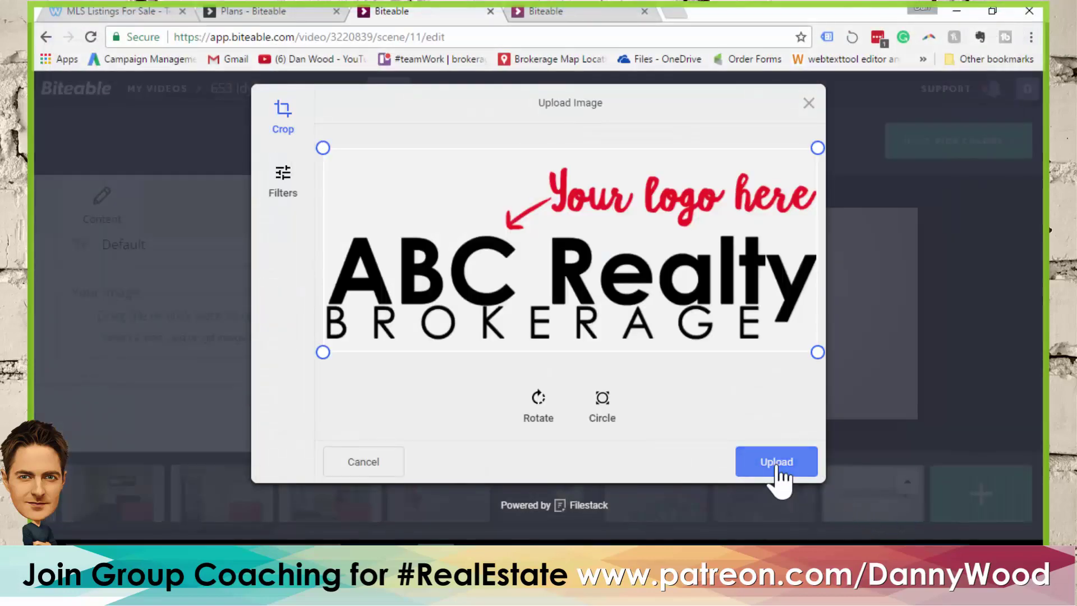
pyautogui.click(775, 465)
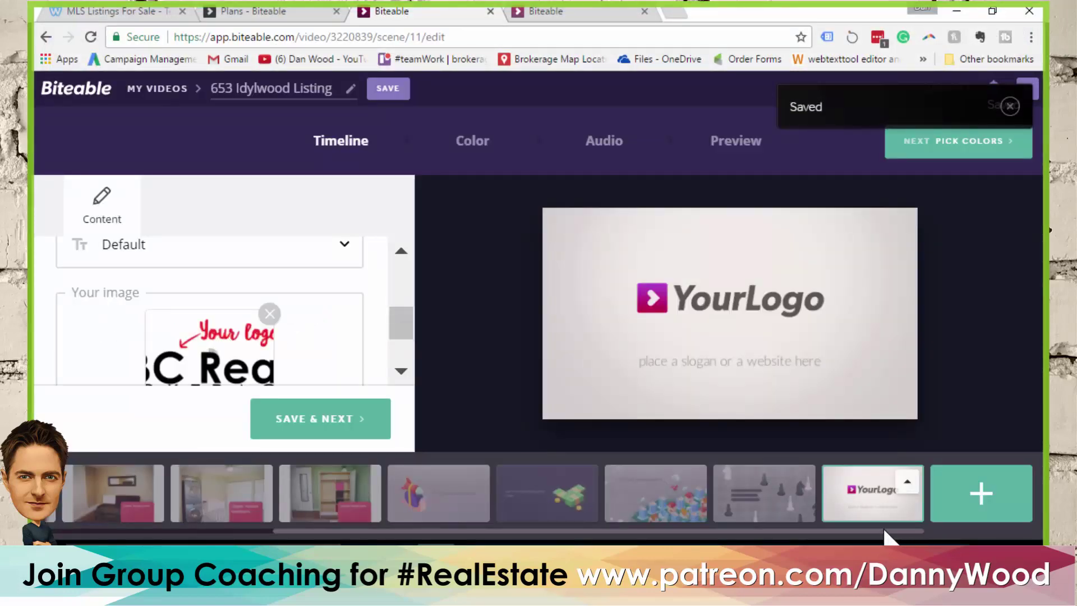
pyautogui.moveTo(427, 533); pyautogui.dragTo(182, 533)
# Apply the crimson and light-mauve ready-made colour palette to the video
pyautogui.click(474, 144)
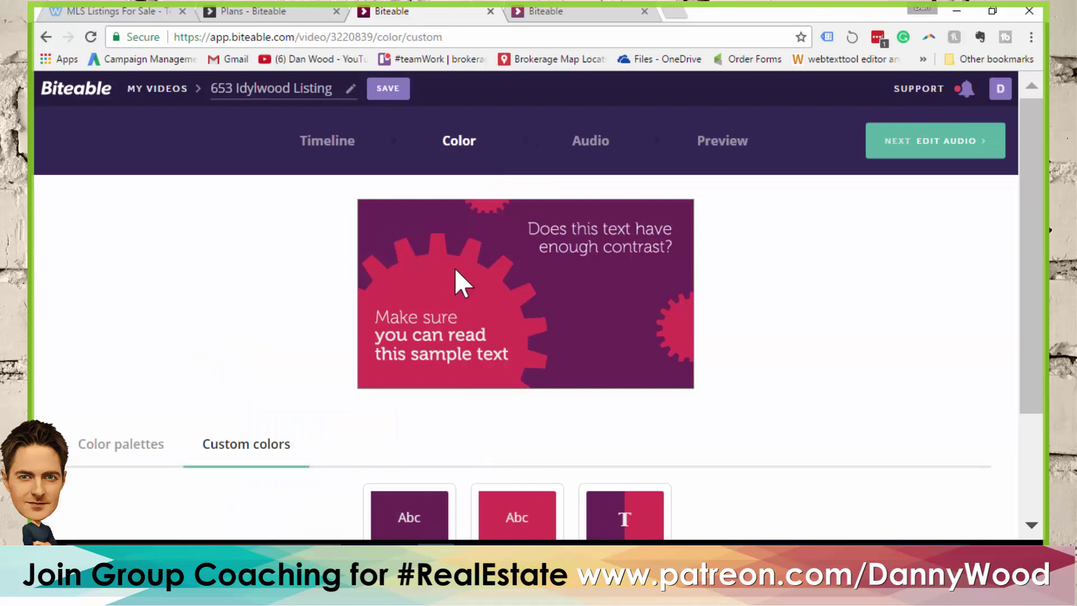
pyautogui.click(130, 449)
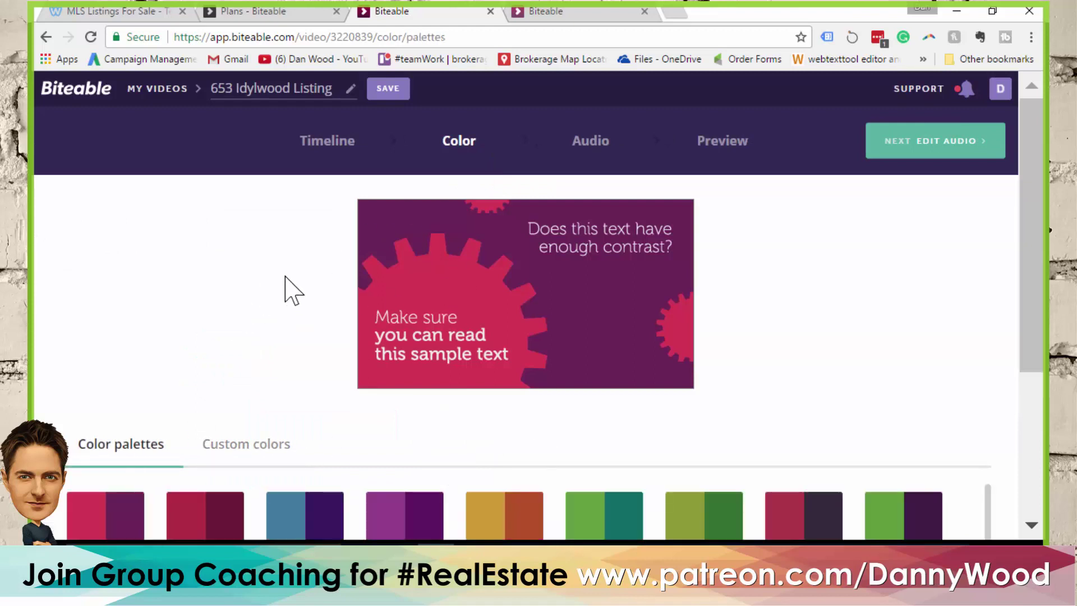
pyautogui.scroll(-1, 700, 393)
pyautogui.scroll(-3, 706, 404)
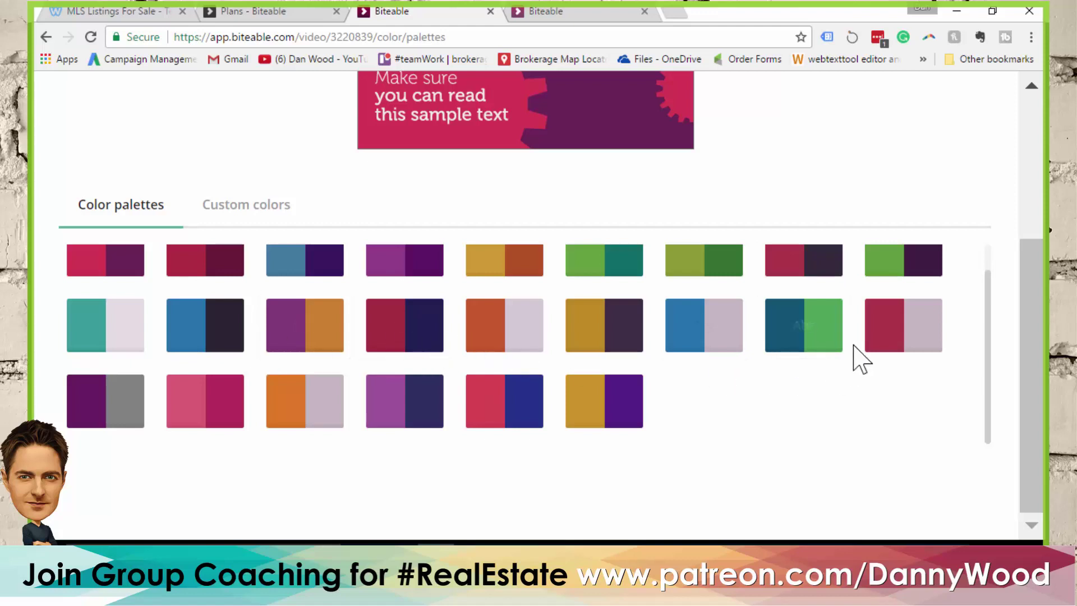
pyautogui.click(907, 340)
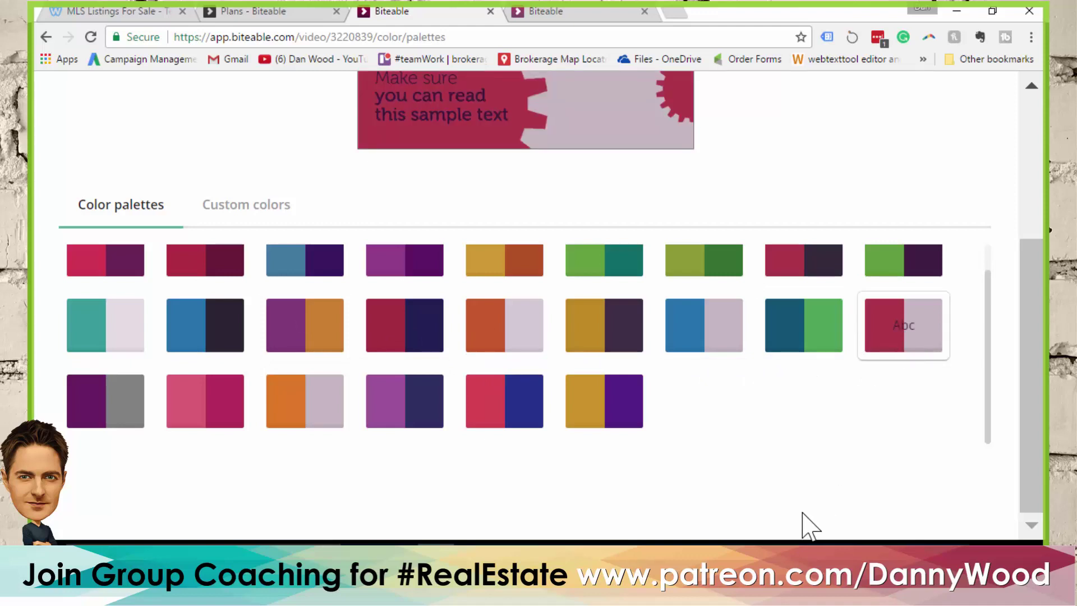
pyautogui.scroll(1, 780, 438)
pyautogui.scroll(2, 772, 446)
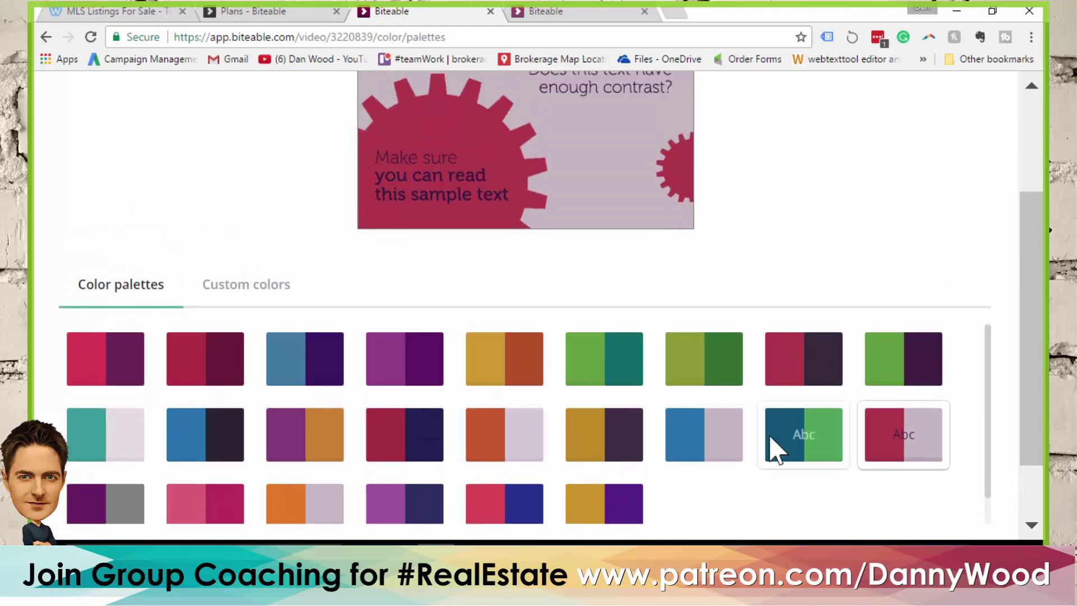
pyautogui.scroll(3, 690, 291)
# Pass through the Audio stage without changes and reach the Preview stage
pyautogui.click(586, 145)
pyautogui.scroll(-6, 284, 277)
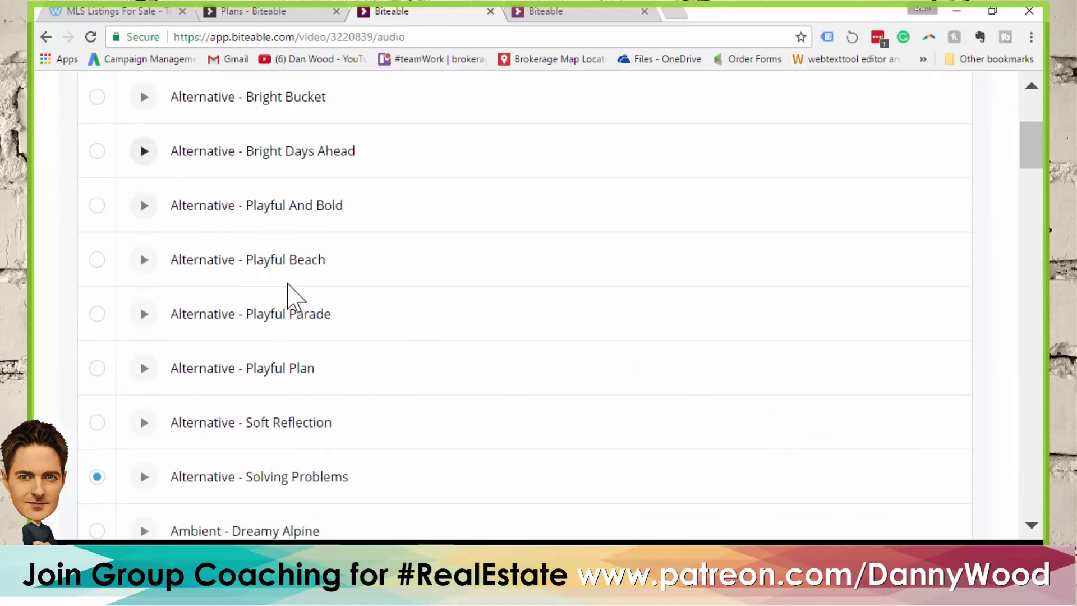
pyautogui.scroll(6, 632, 333)
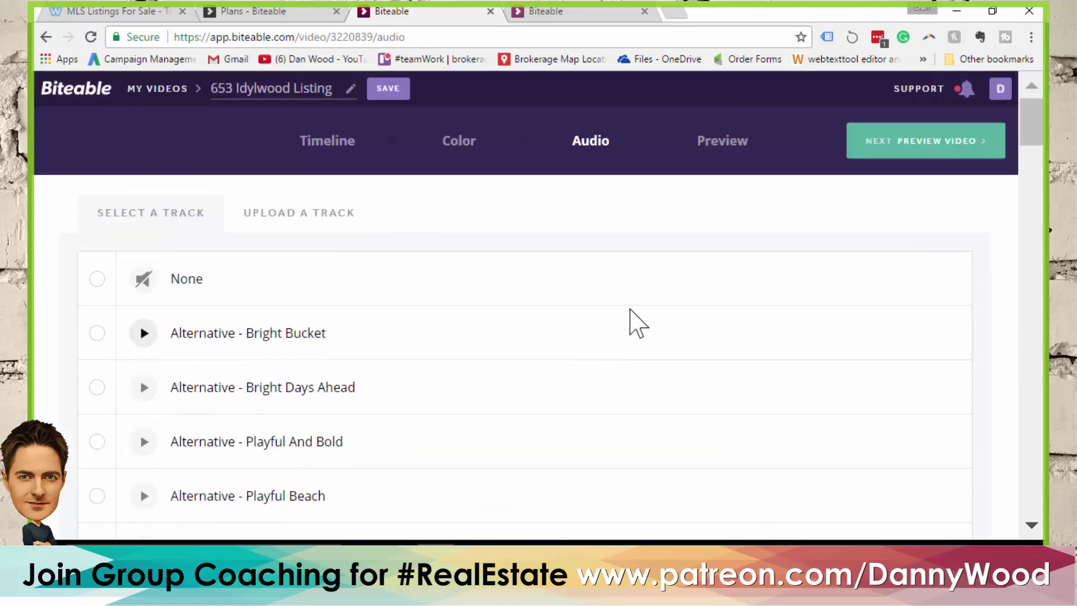
pyautogui.click(713, 155)
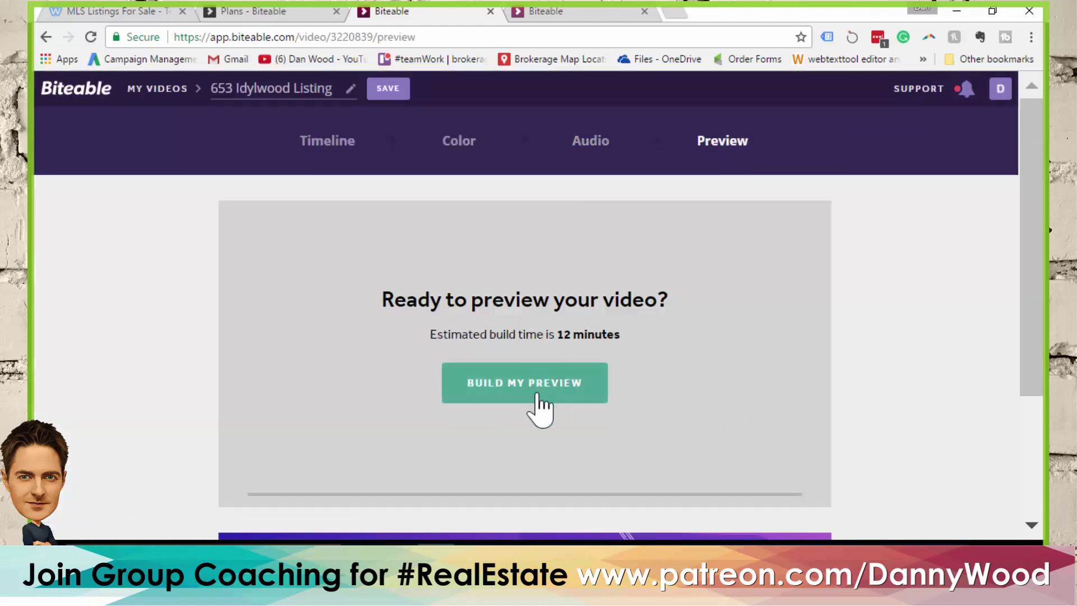
pyautogui.click(512, 400)
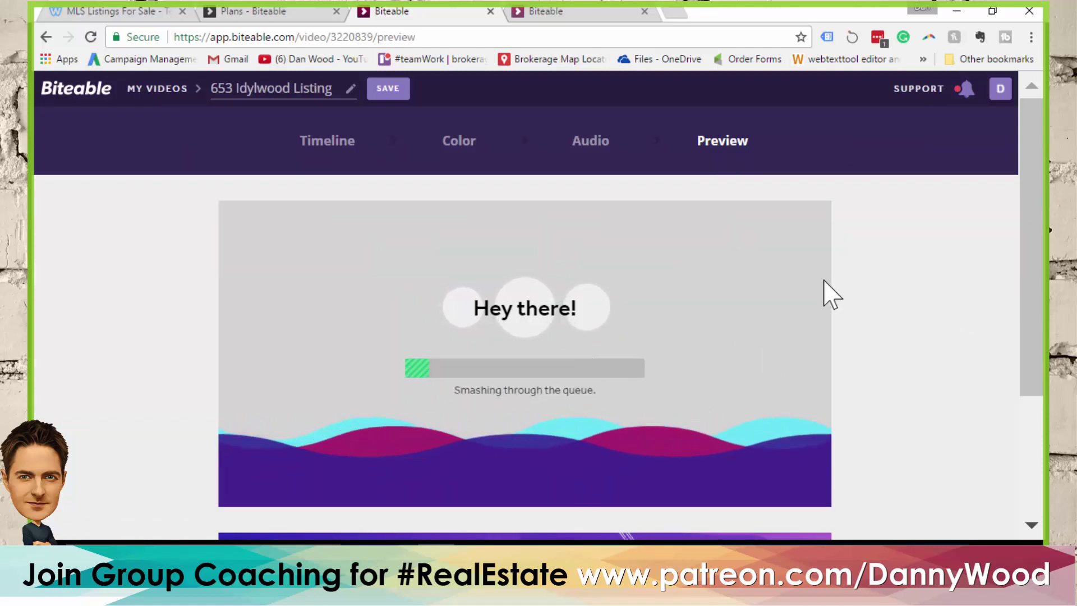
pyautogui.click(279, 13)
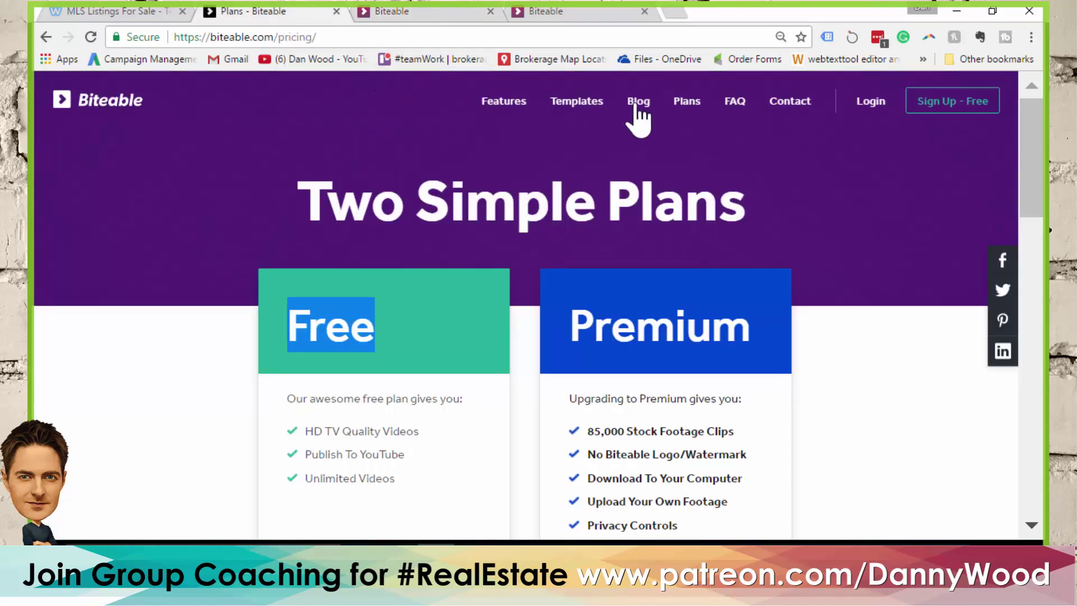
pyautogui.click(414, 17)
# Play the Open House Test video preview full screen from My Videos
pyautogui.click(552, 13)
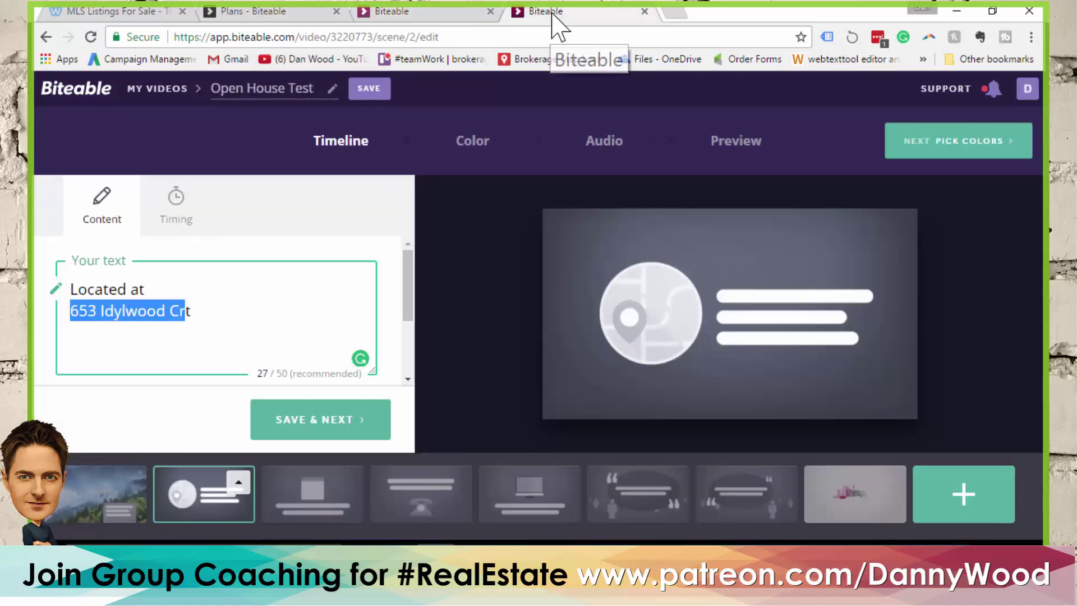
pyautogui.click(141, 89)
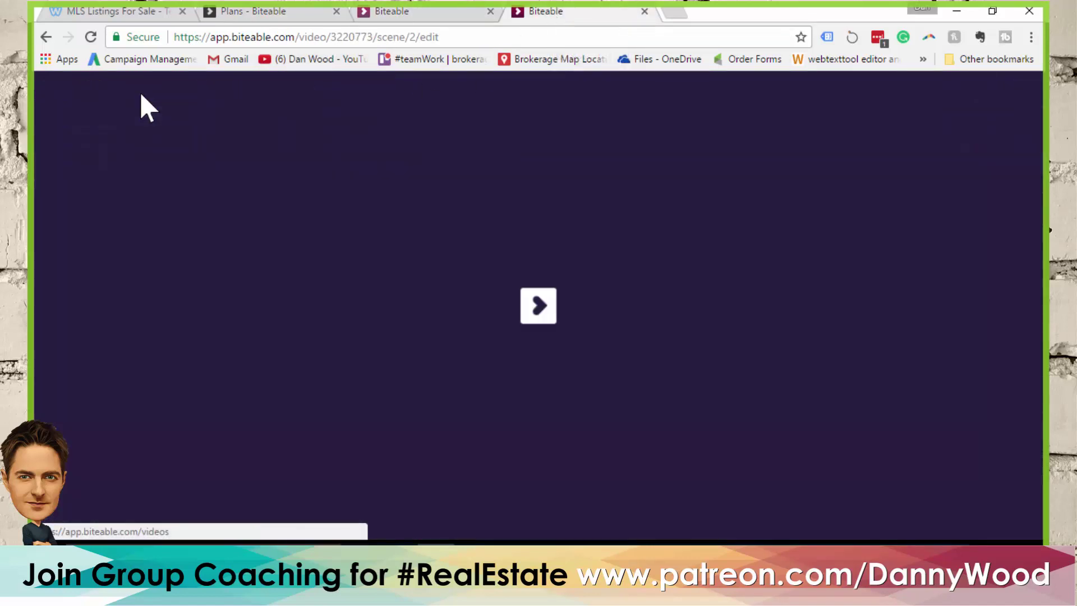
pyautogui.scroll(-2, 380, 315)
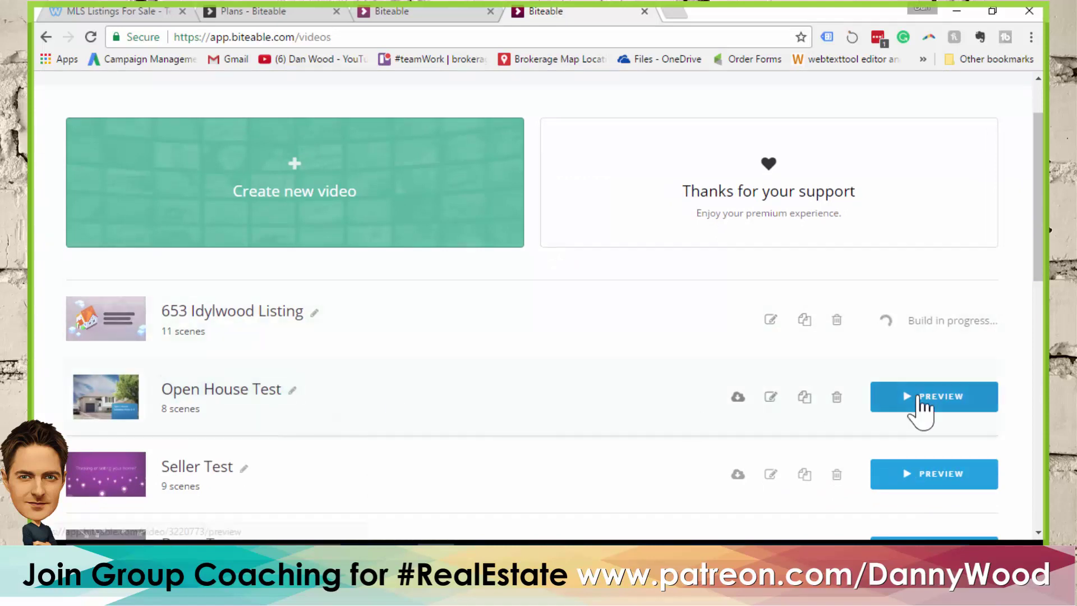
pyautogui.click(920, 398)
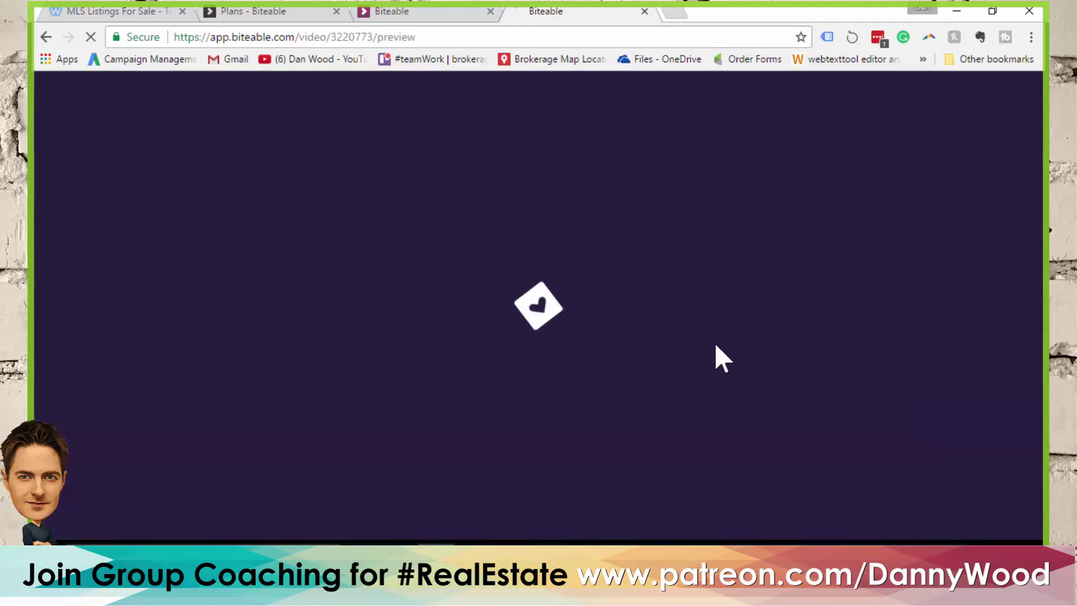
pyautogui.scroll(-2, 878, 364)
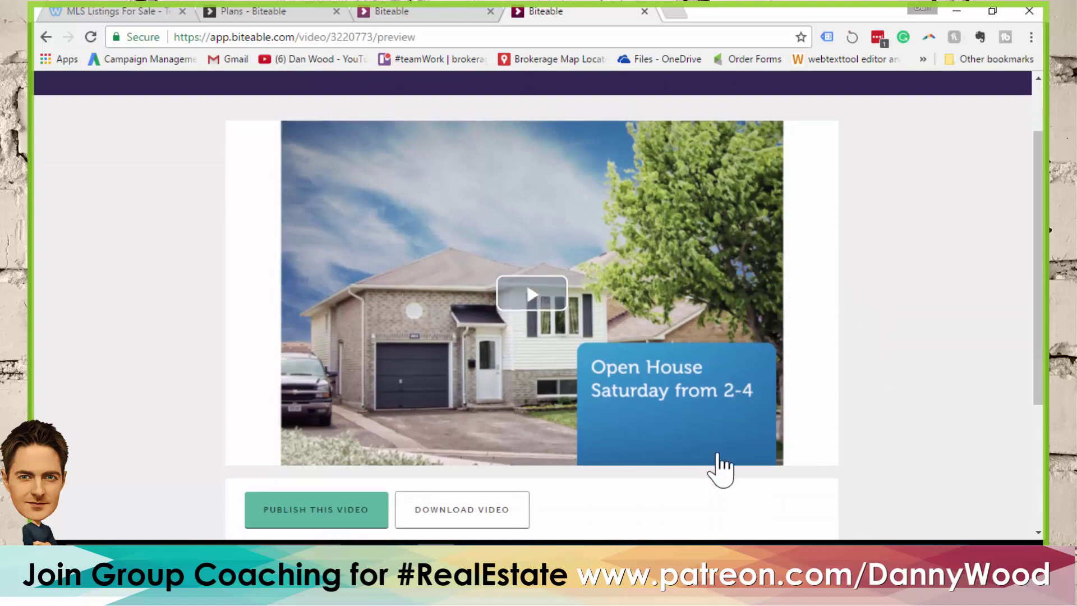
pyautogui.click(541, 306)
pyautogui.click(823, 451)
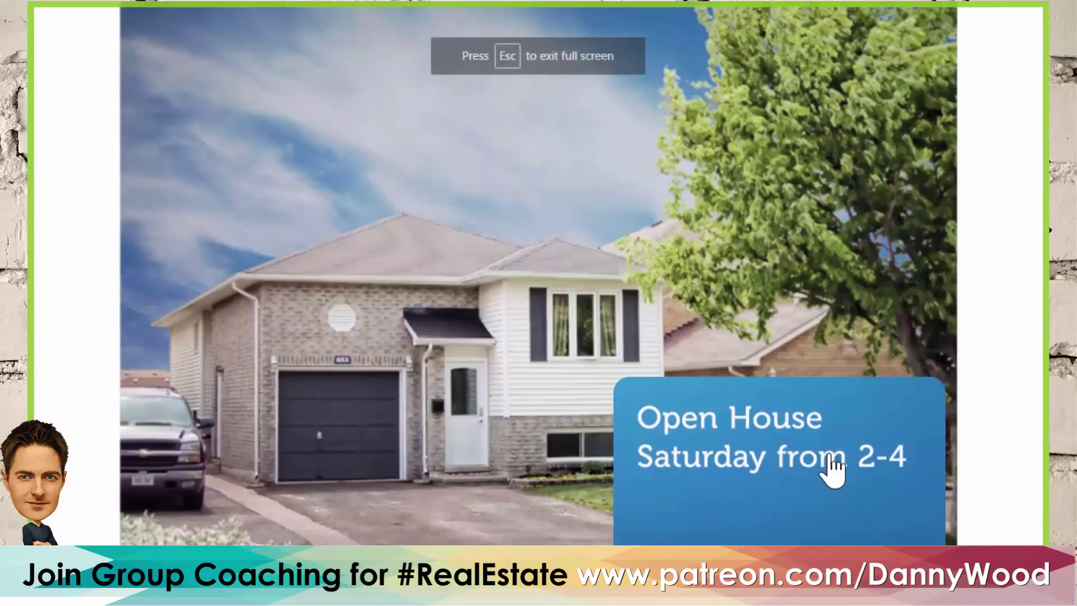